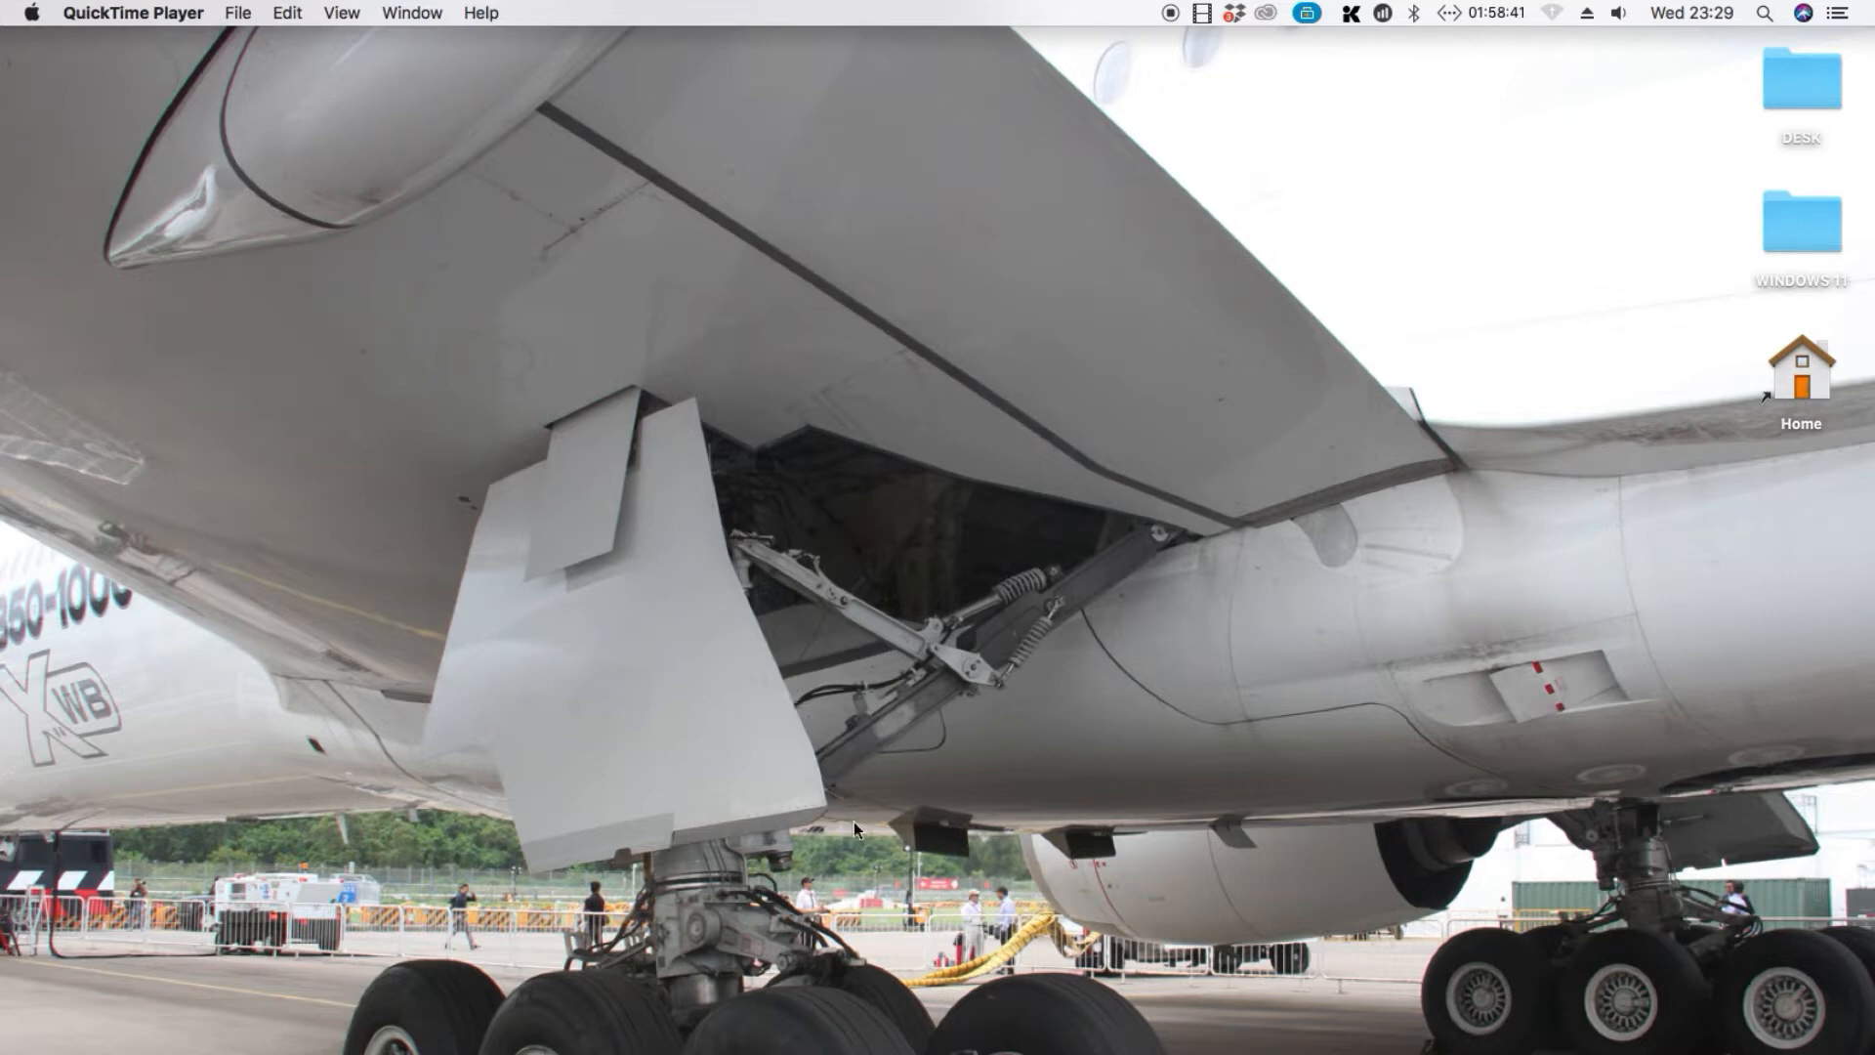
# Switch to Chrome and load centos.org in a new tab
pyautogui.press('super+Tab')
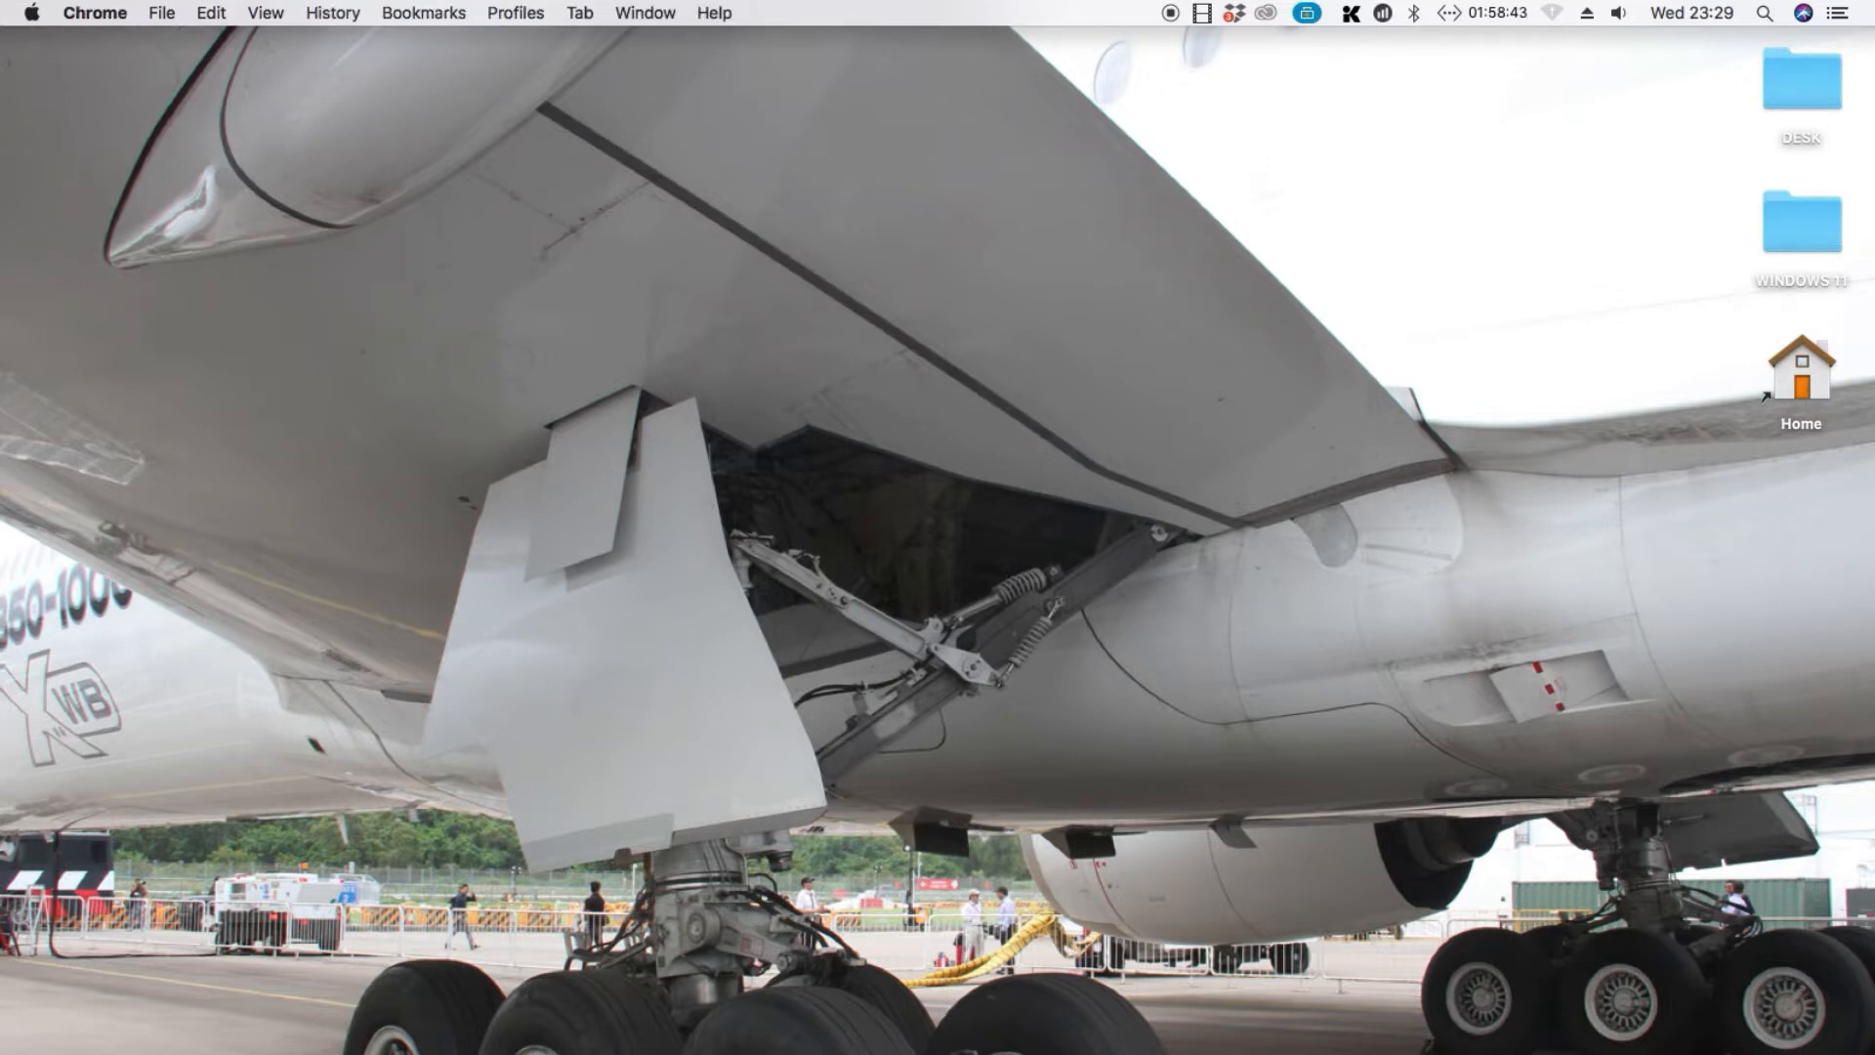
pyautogui.press('super+t')
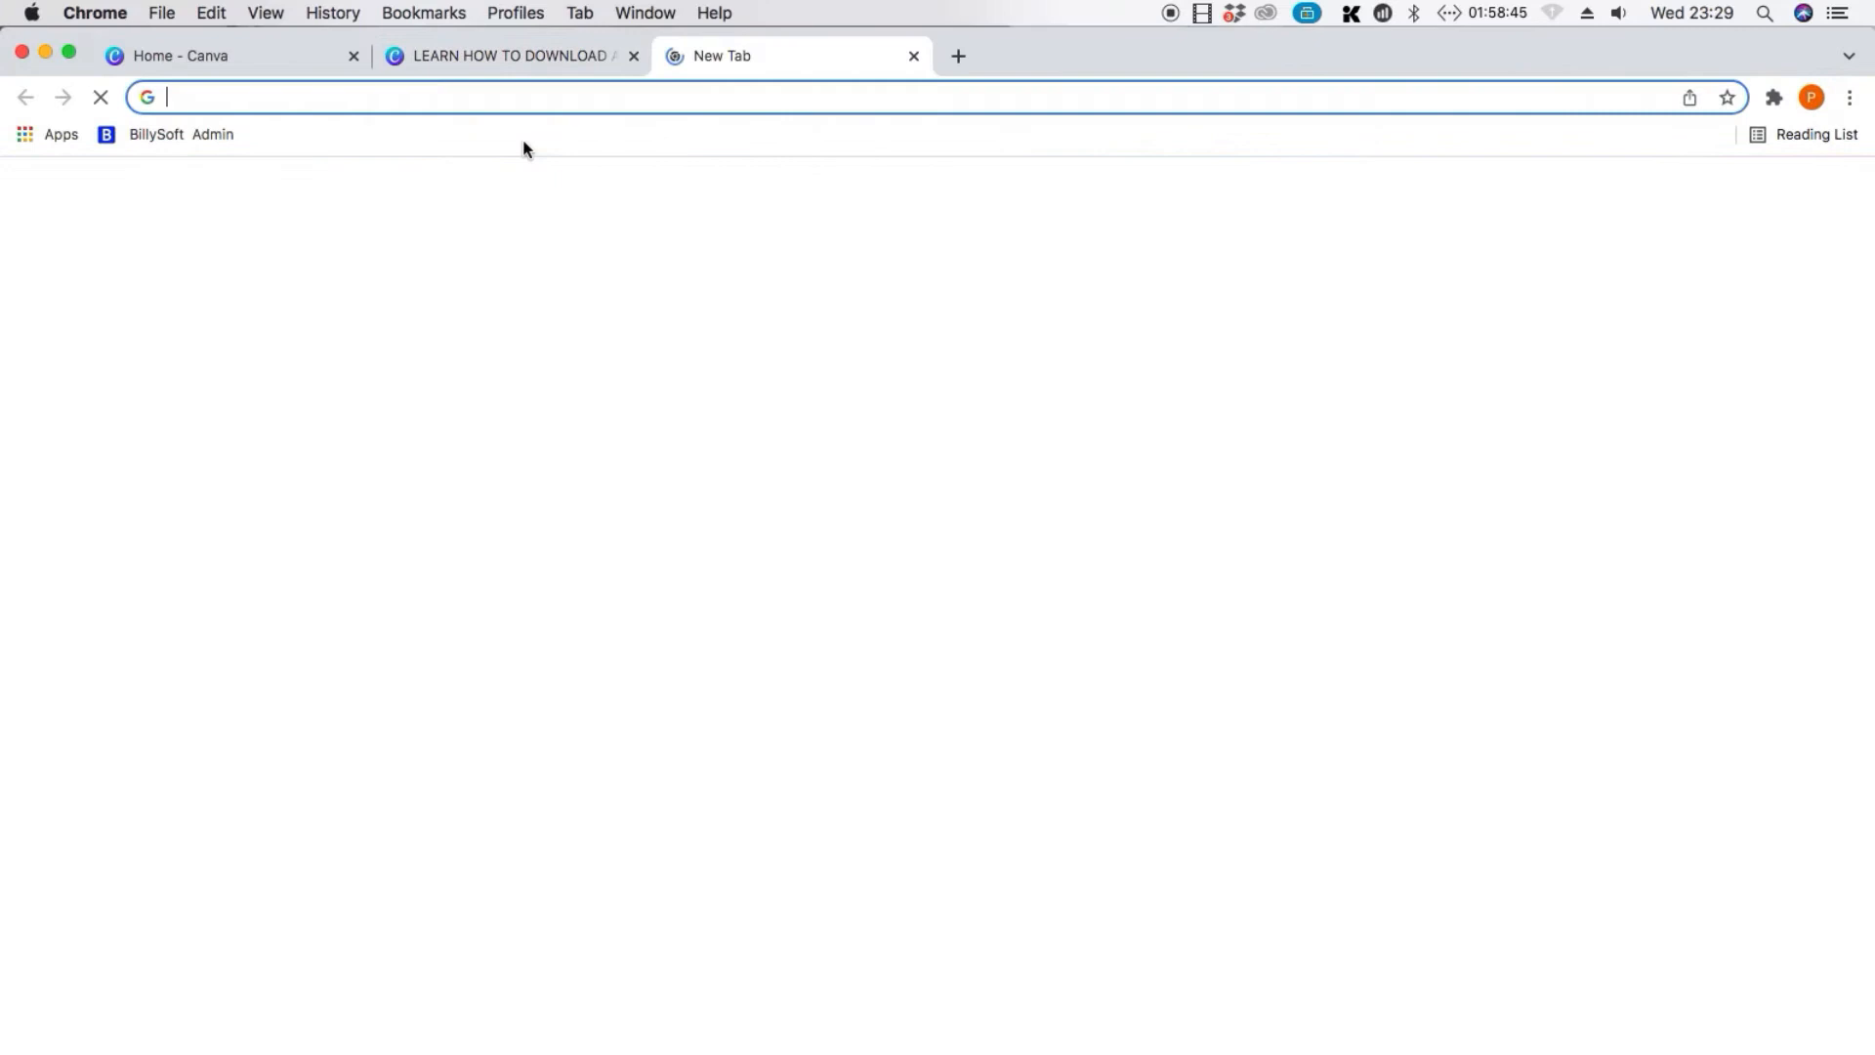
pyautogui.click(475, 94)
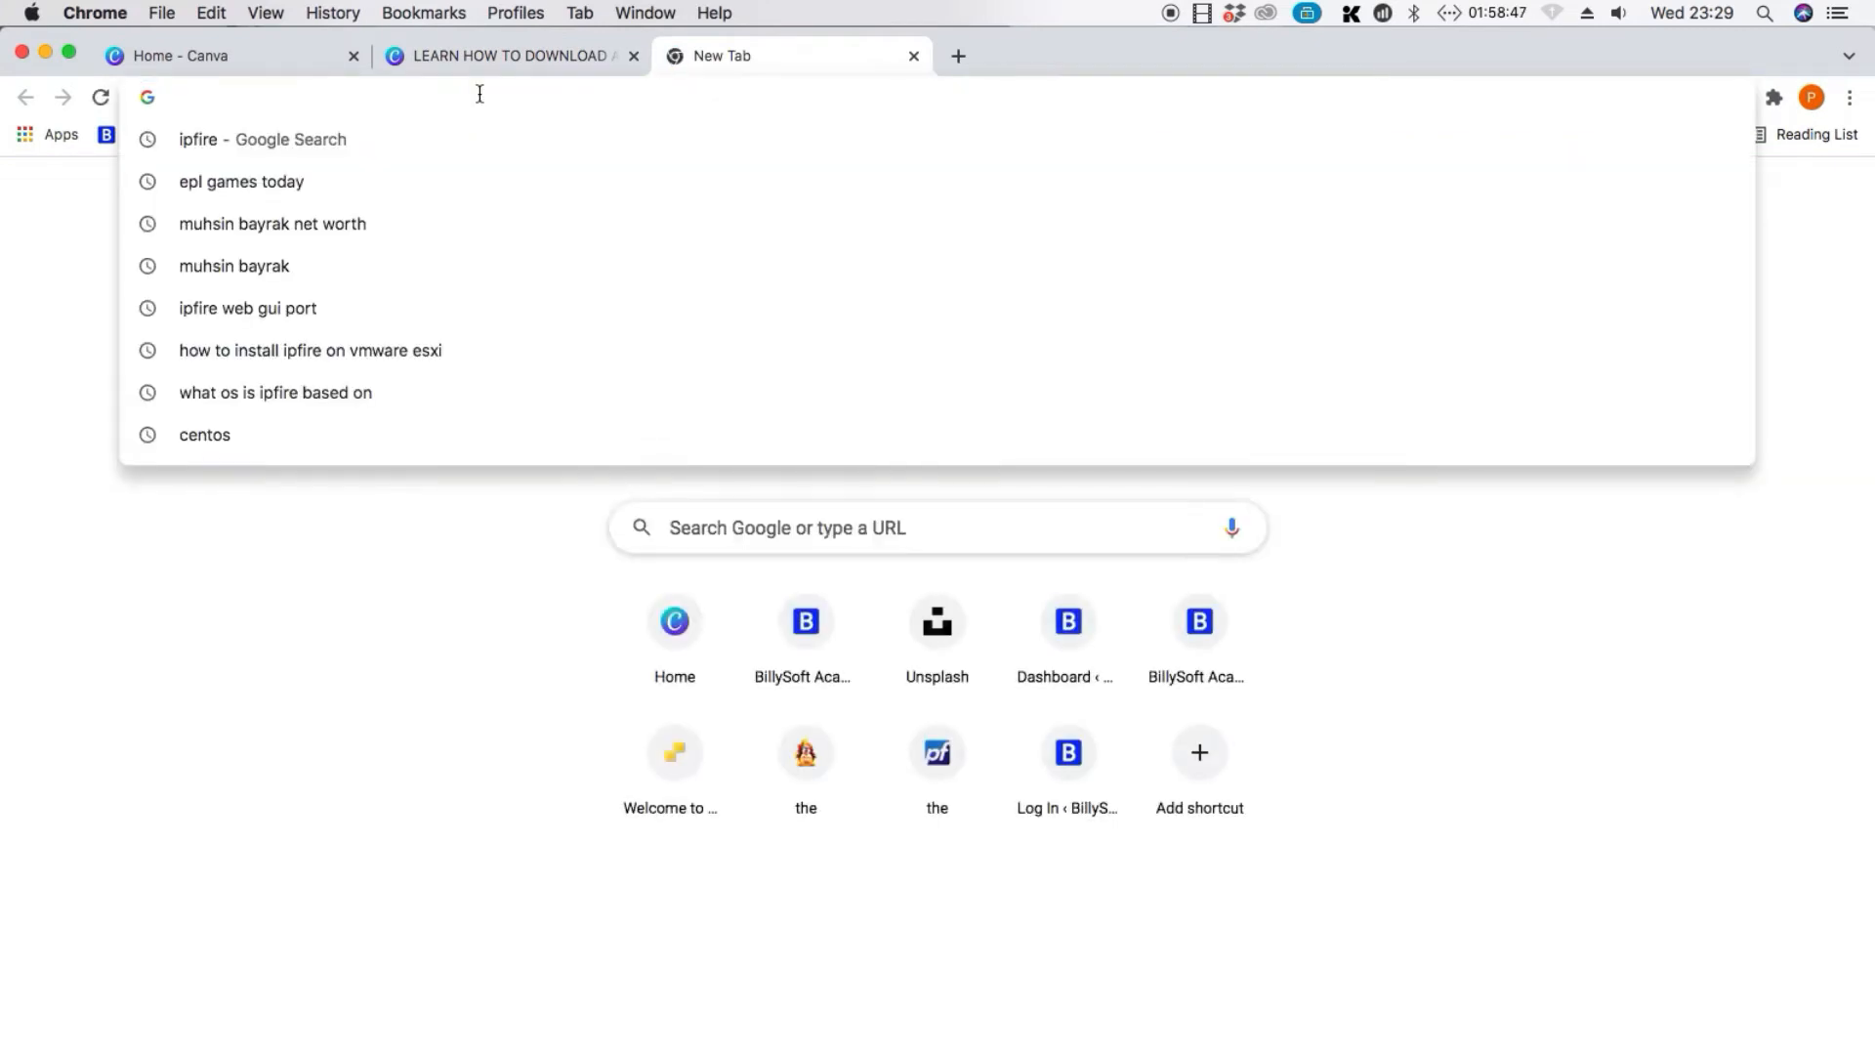
pyautogui.write('CE')
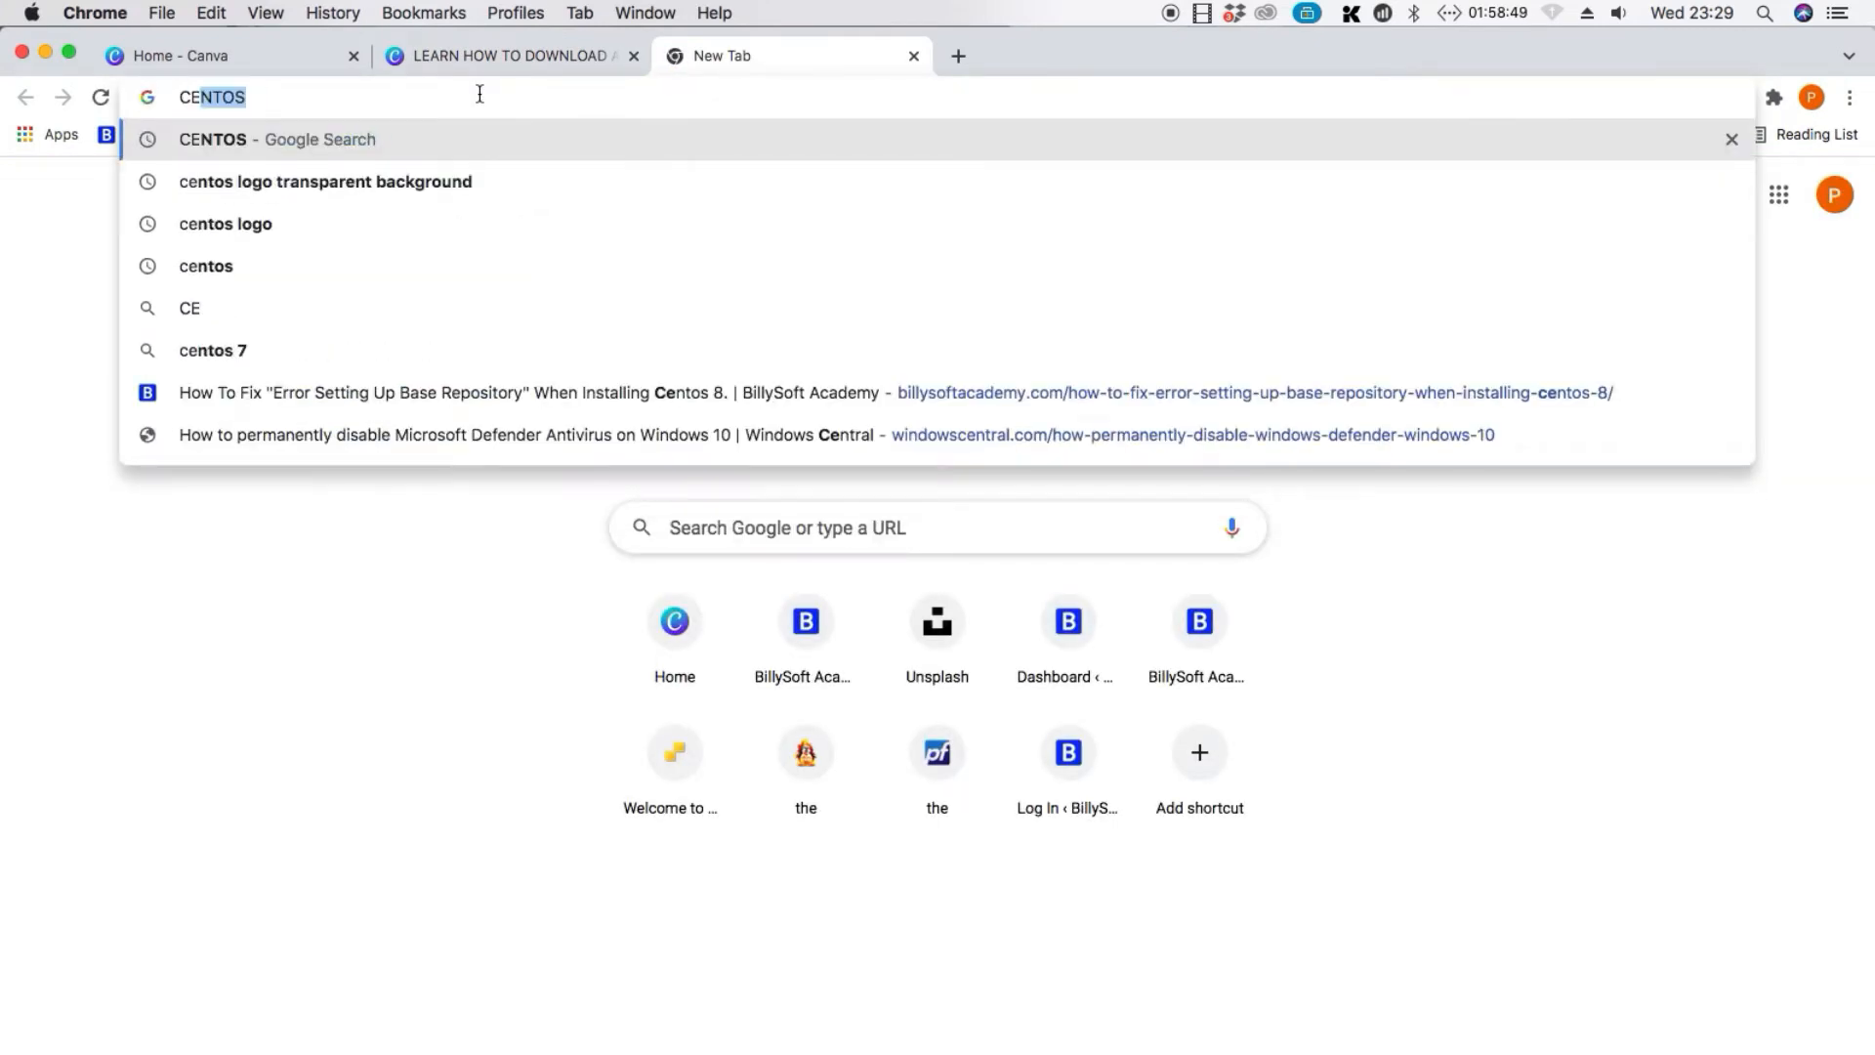
pyautogui.press('BackSpace')
pyautogui.press('BackSpace')
pyautogui.press('BackSpace')
pyautogui.write('ce')
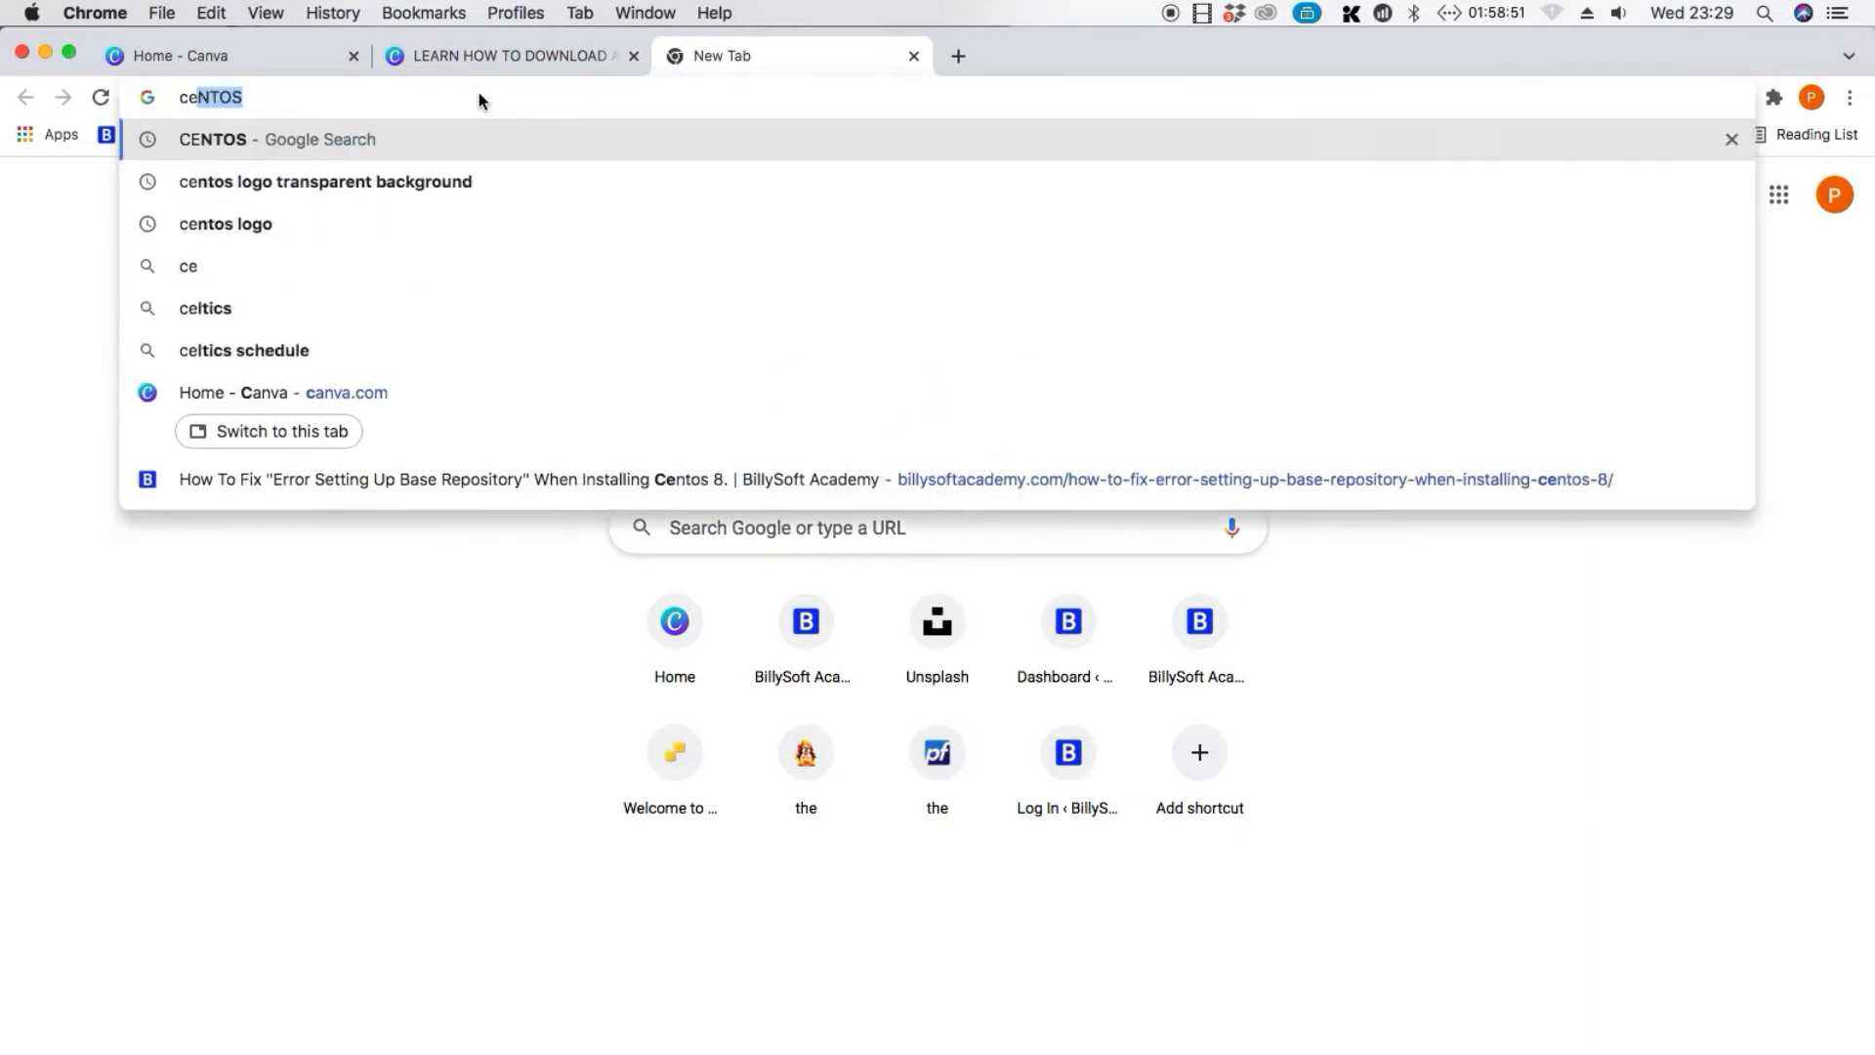
pyautogui.write('ntos.')
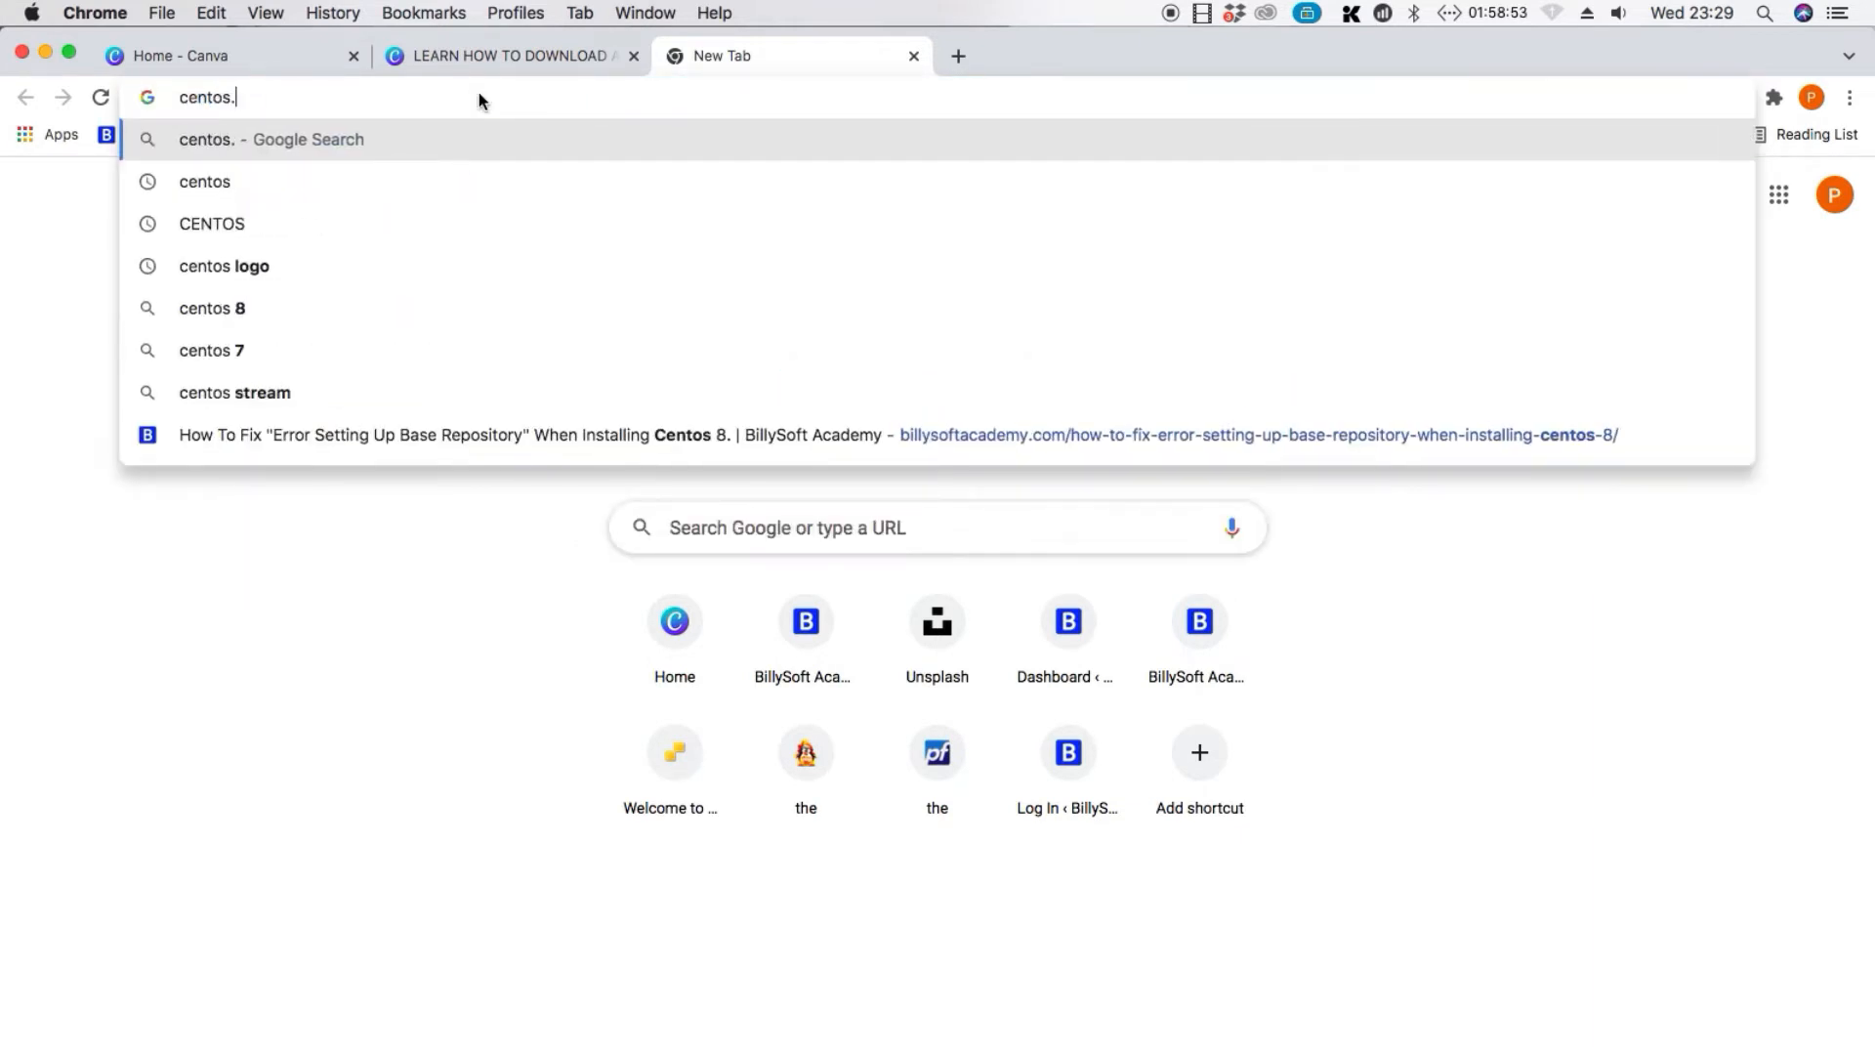
pyautogui.write('org')
pyautogui.press('Return')
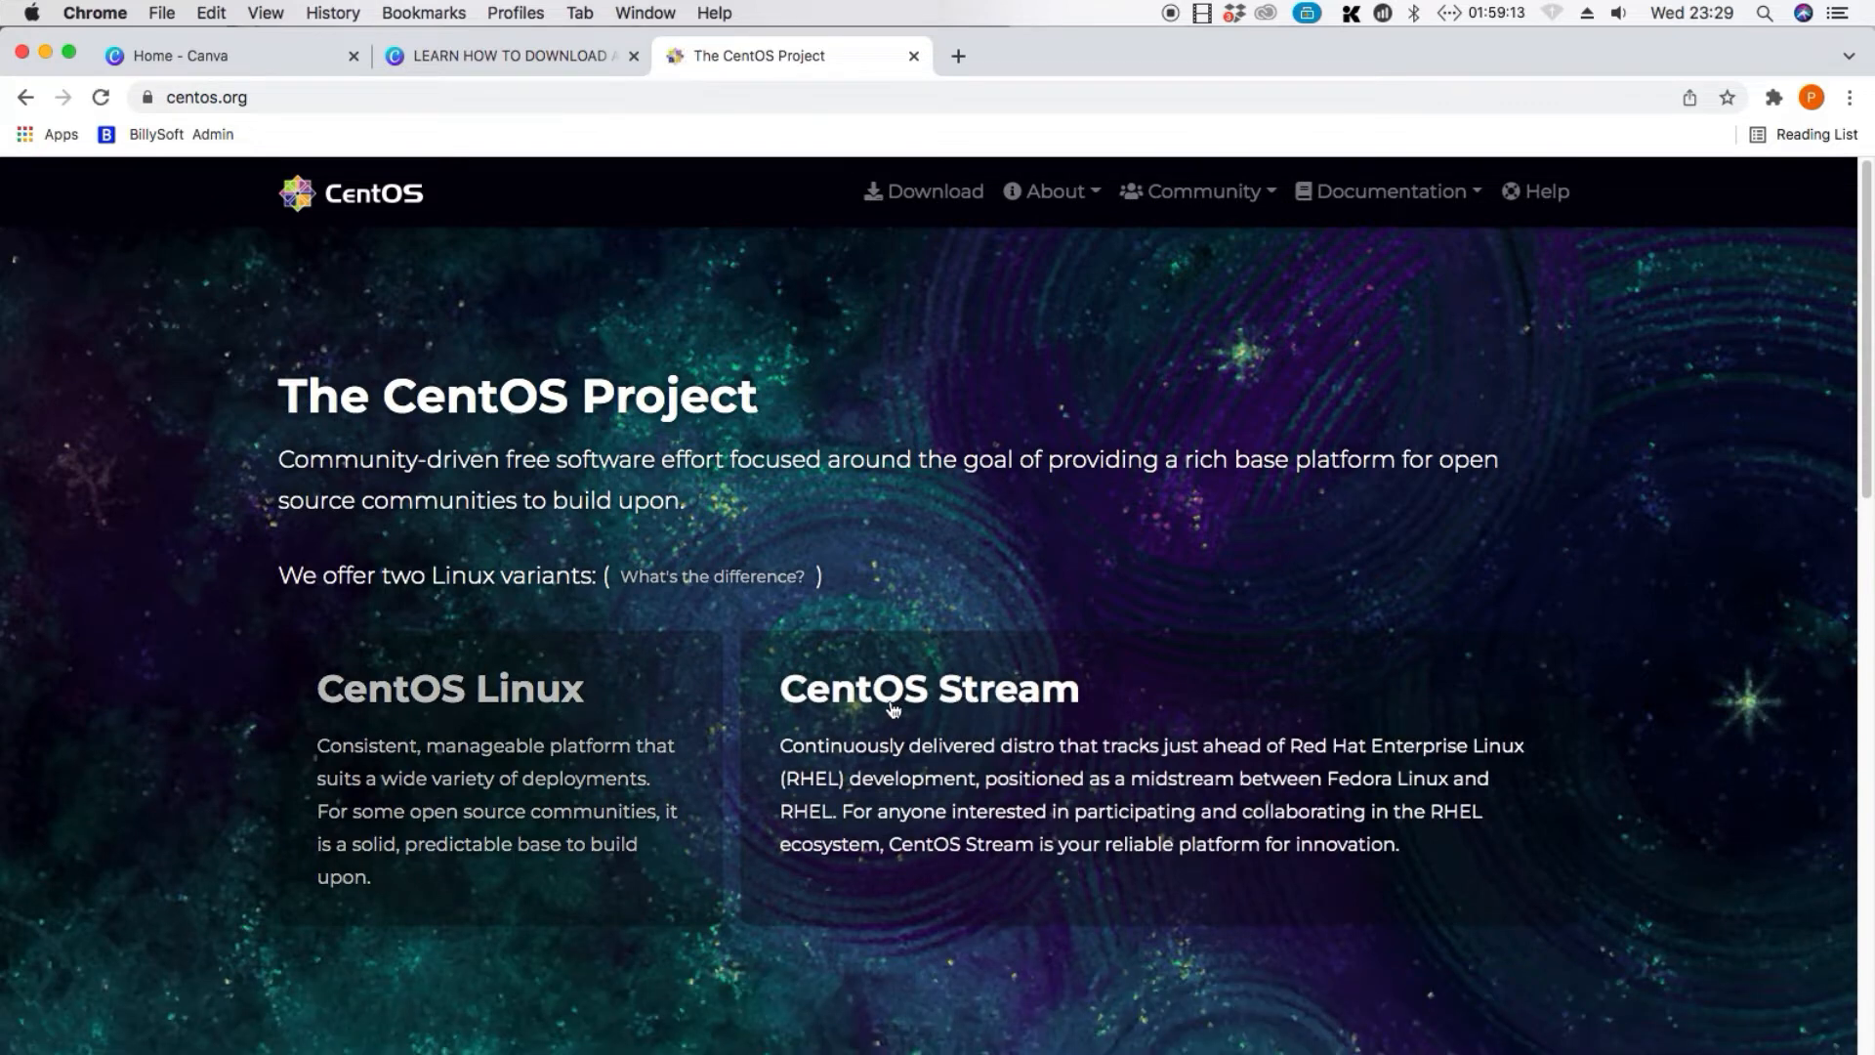
# Download CentOS-7-x86_64-DVD-2009.iso for the x86_64 architecture from the mirror.hostafrica.co.za mirror
pyautogui.click(945, 196)
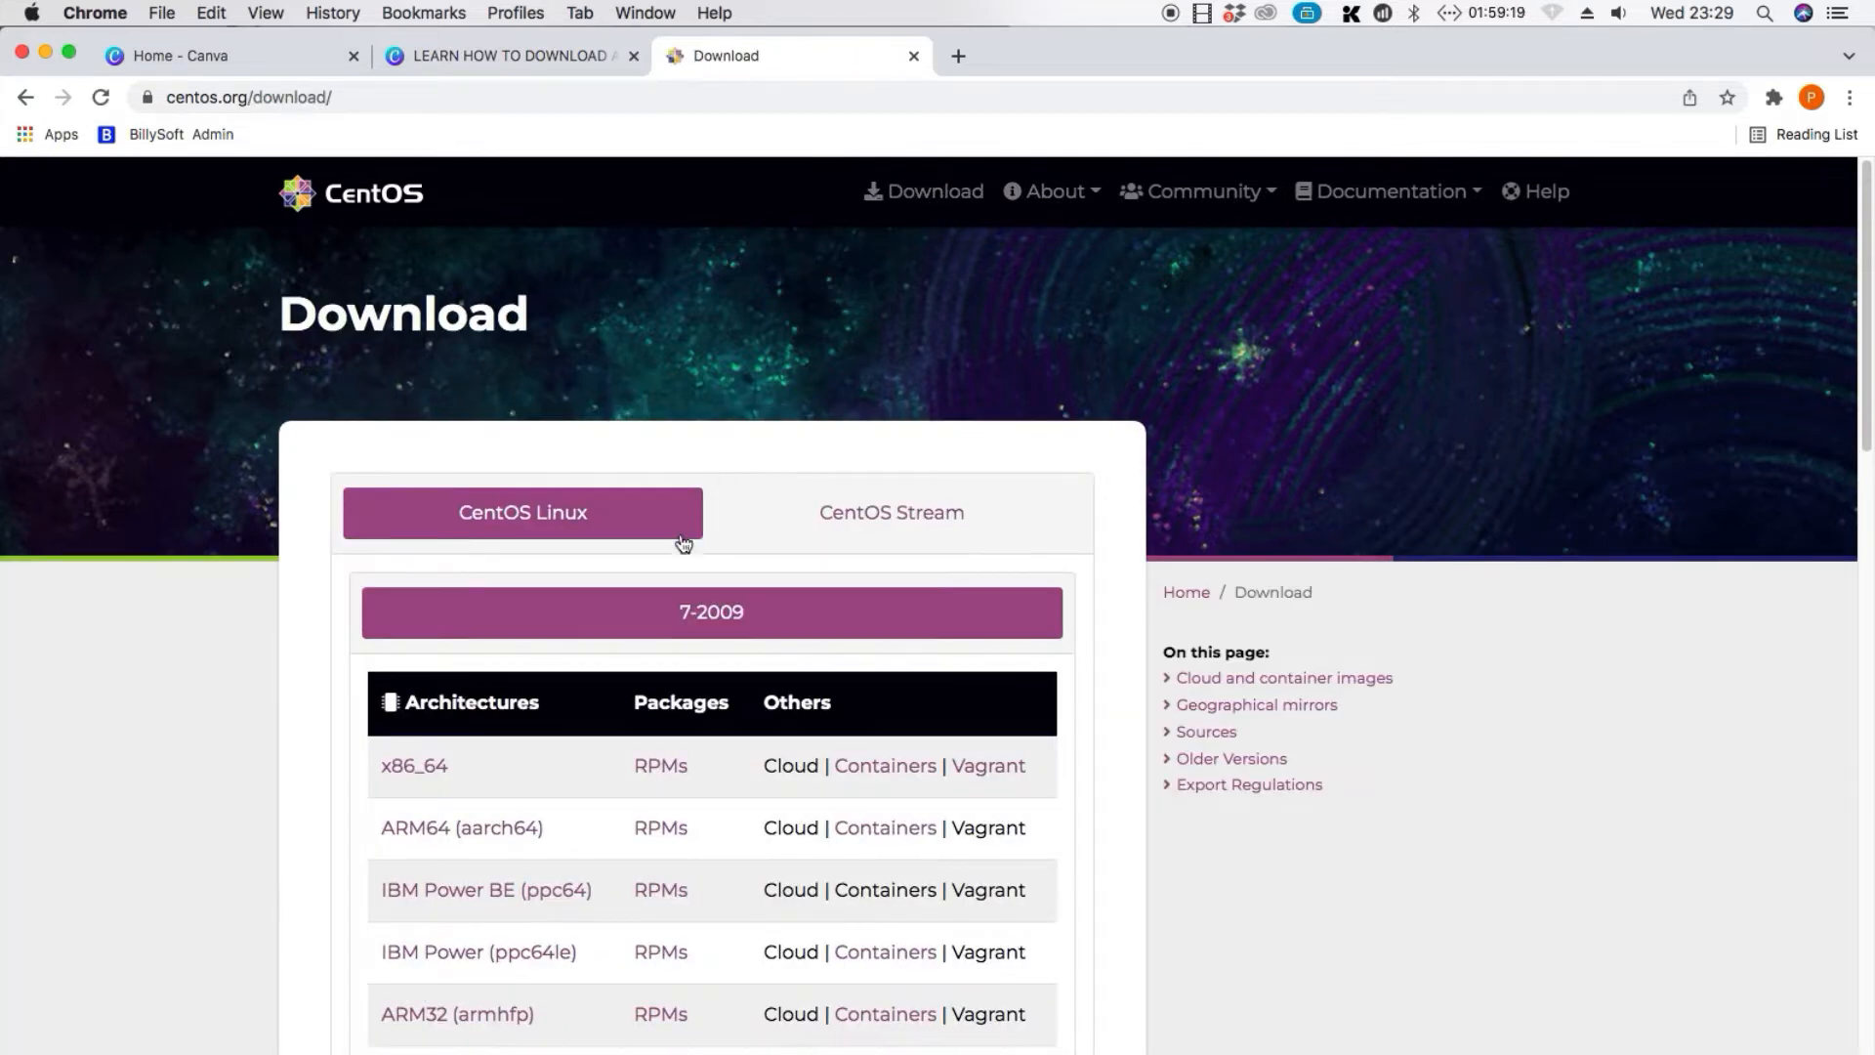
pyautogui.click(415, 769)
pyautogui.scroll(-5, 450, 831)
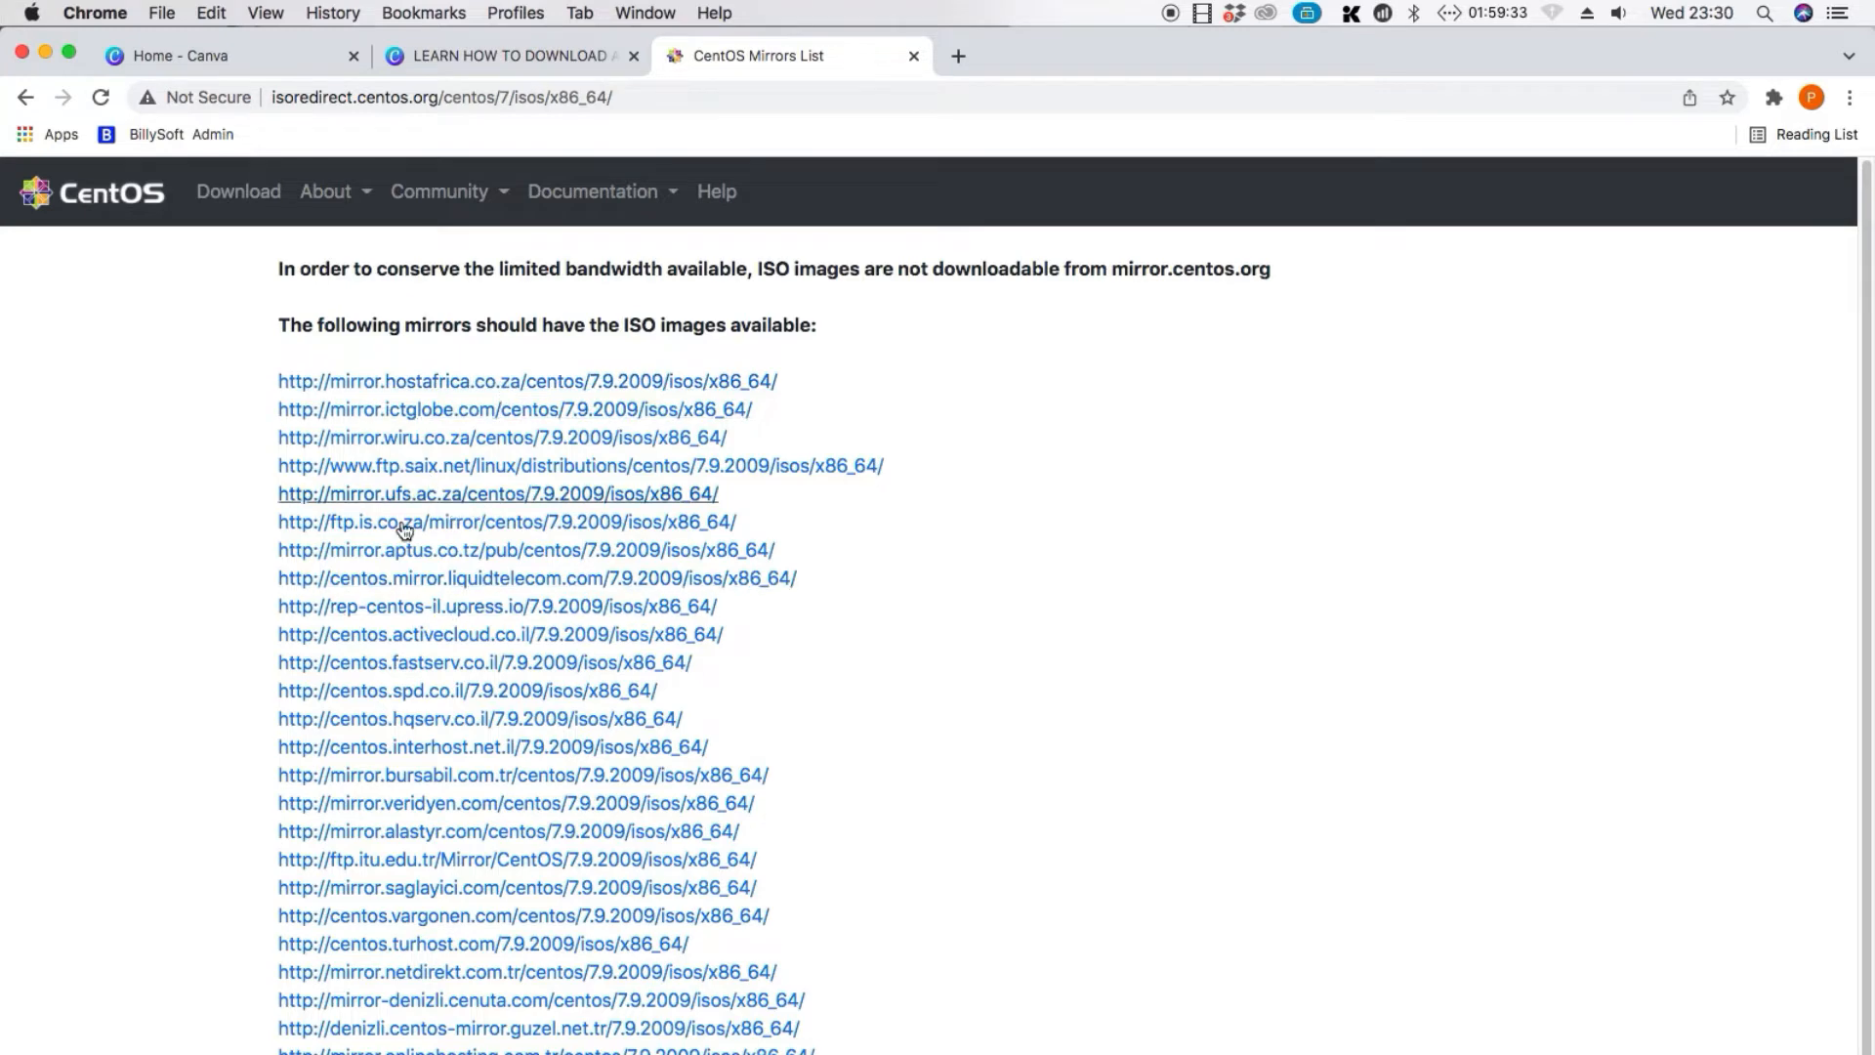
pyautogui.click(434, 383)
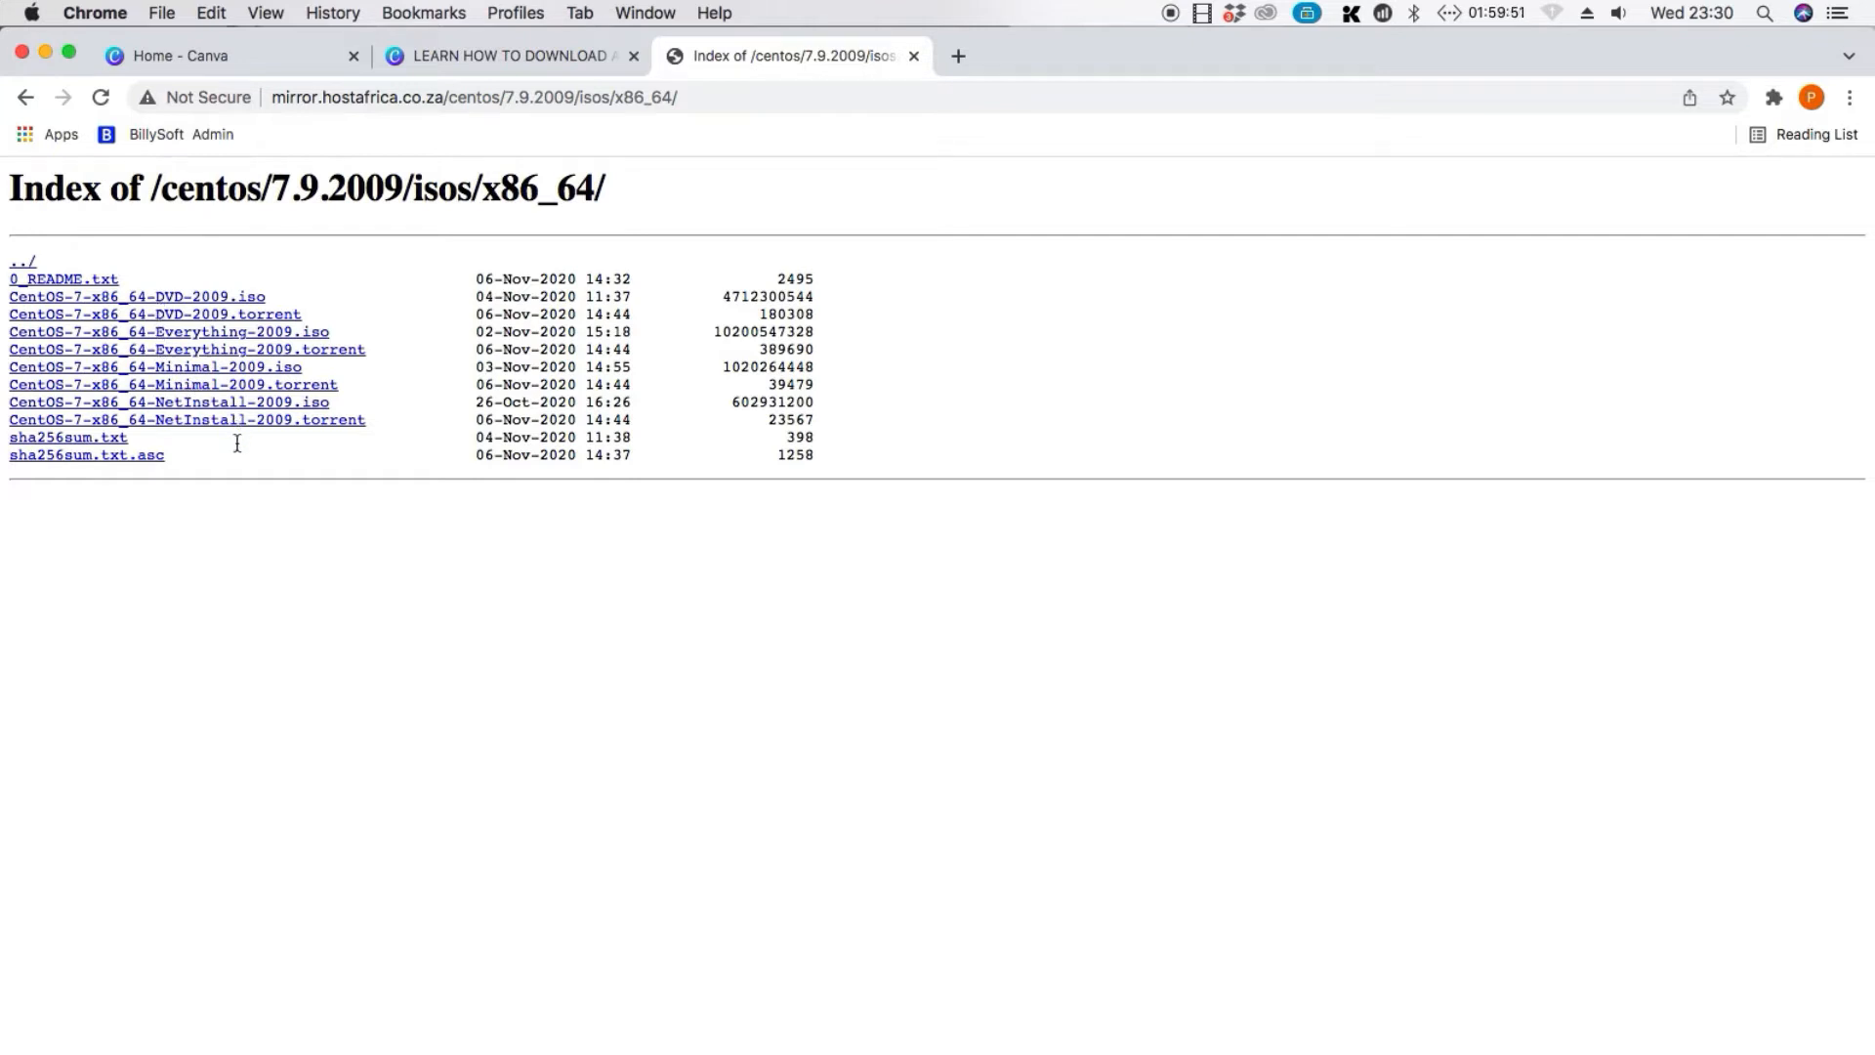
pyautogui.click(171, 303)
# Show the browser's download list and remove all older entries, leaving only the CentOS 7 DVD ISO download
pyautogui.click(1851, 99)
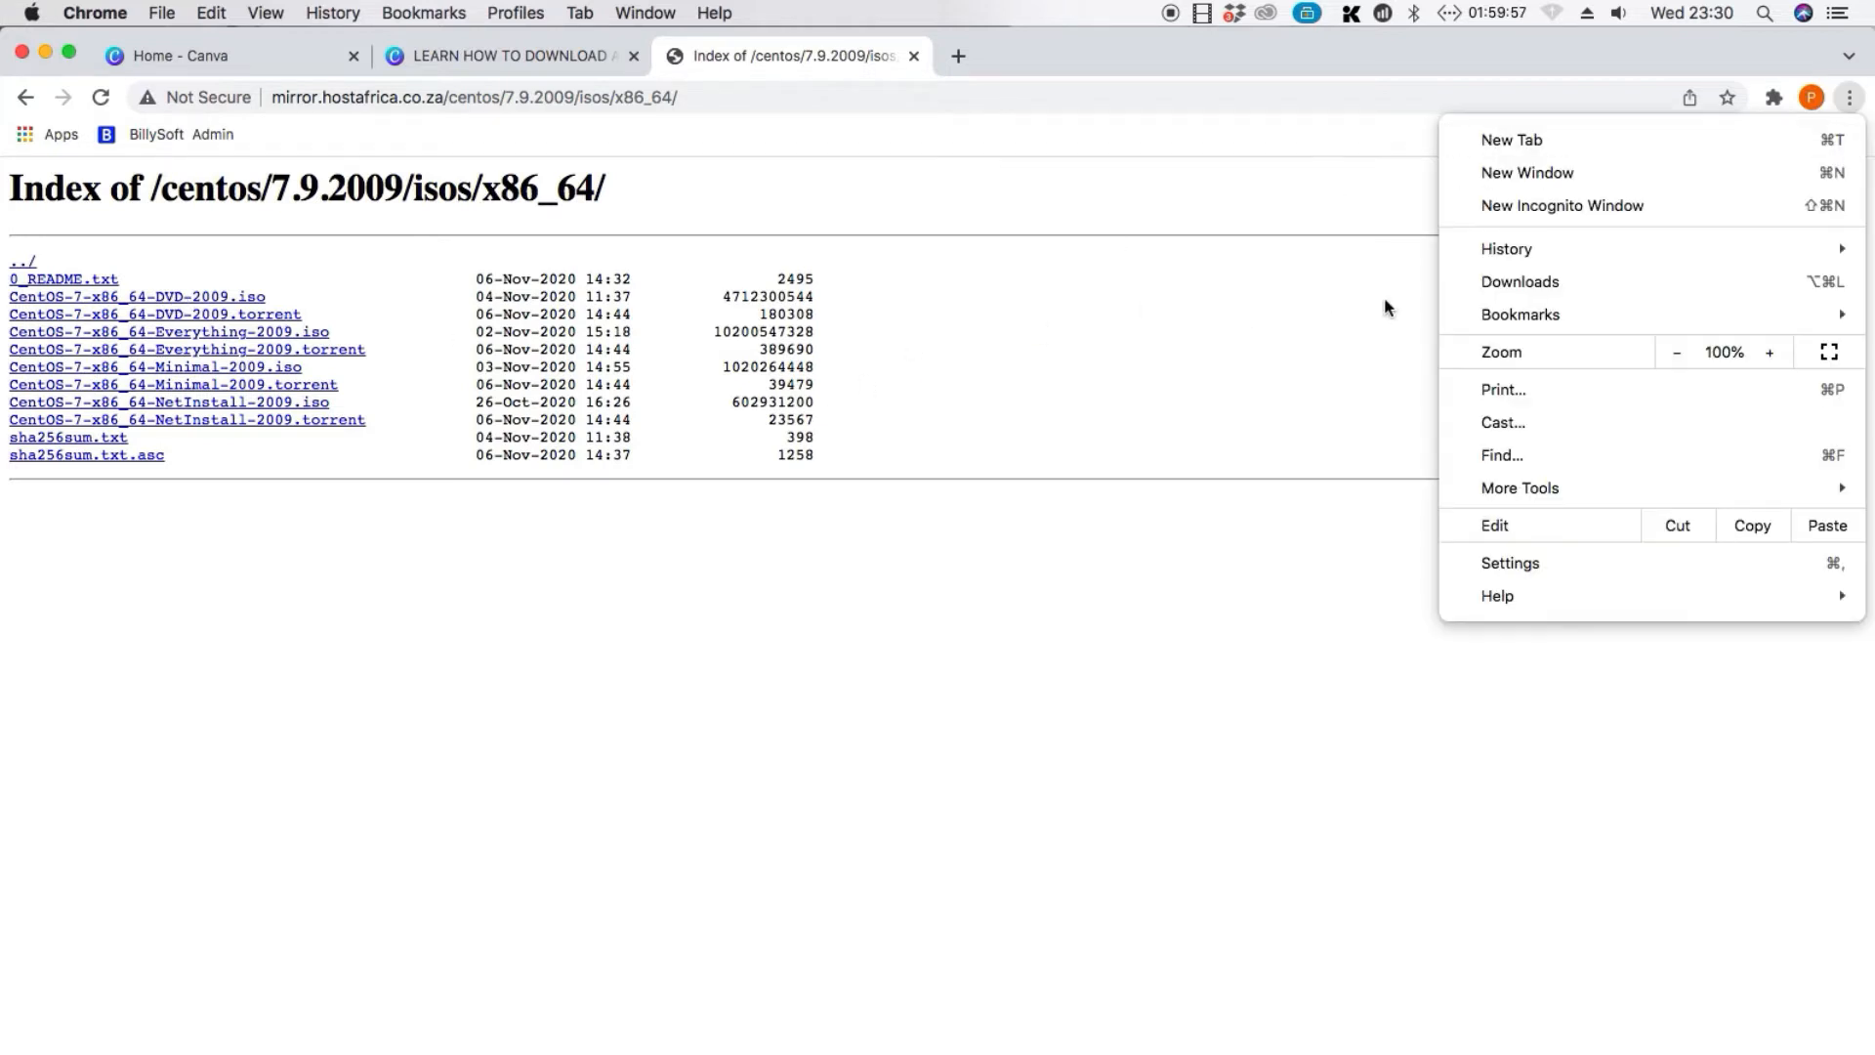
pyautogui.click(774, 533)
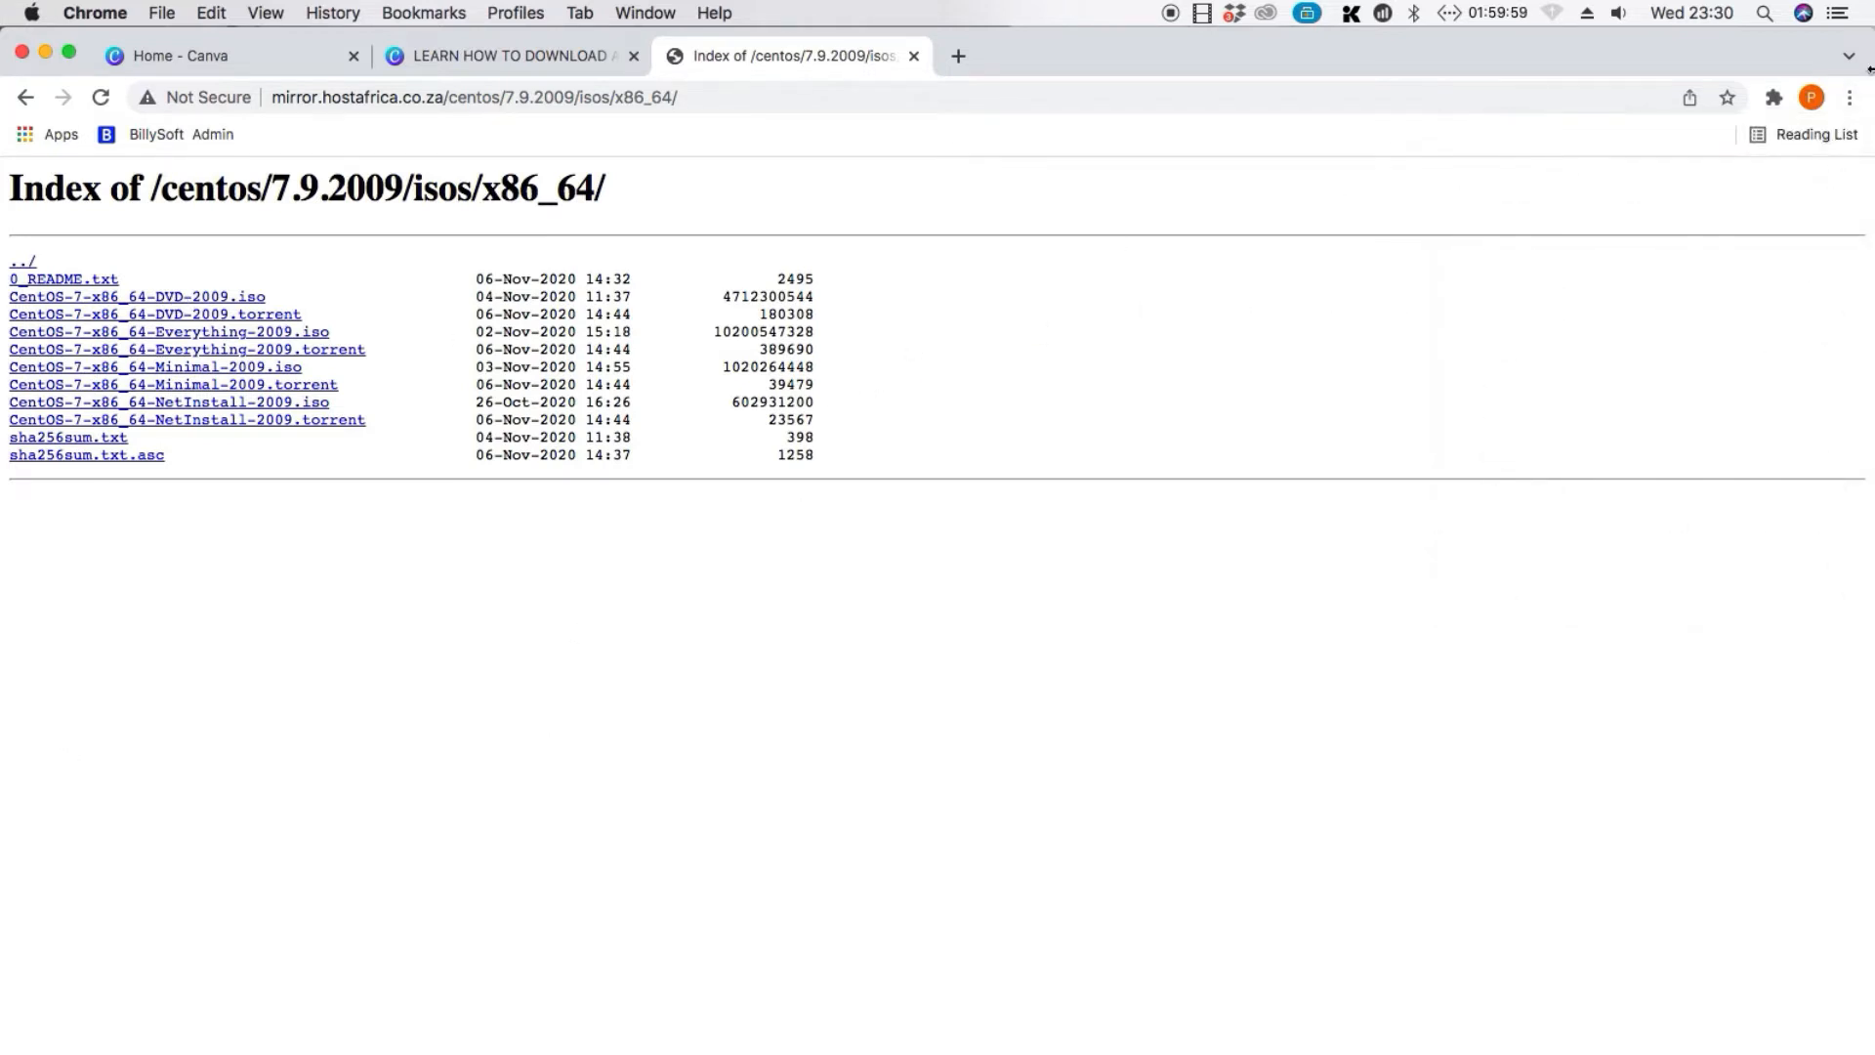
pyautogui.click(1850, 97)
pyautogui.click(1509, 282)
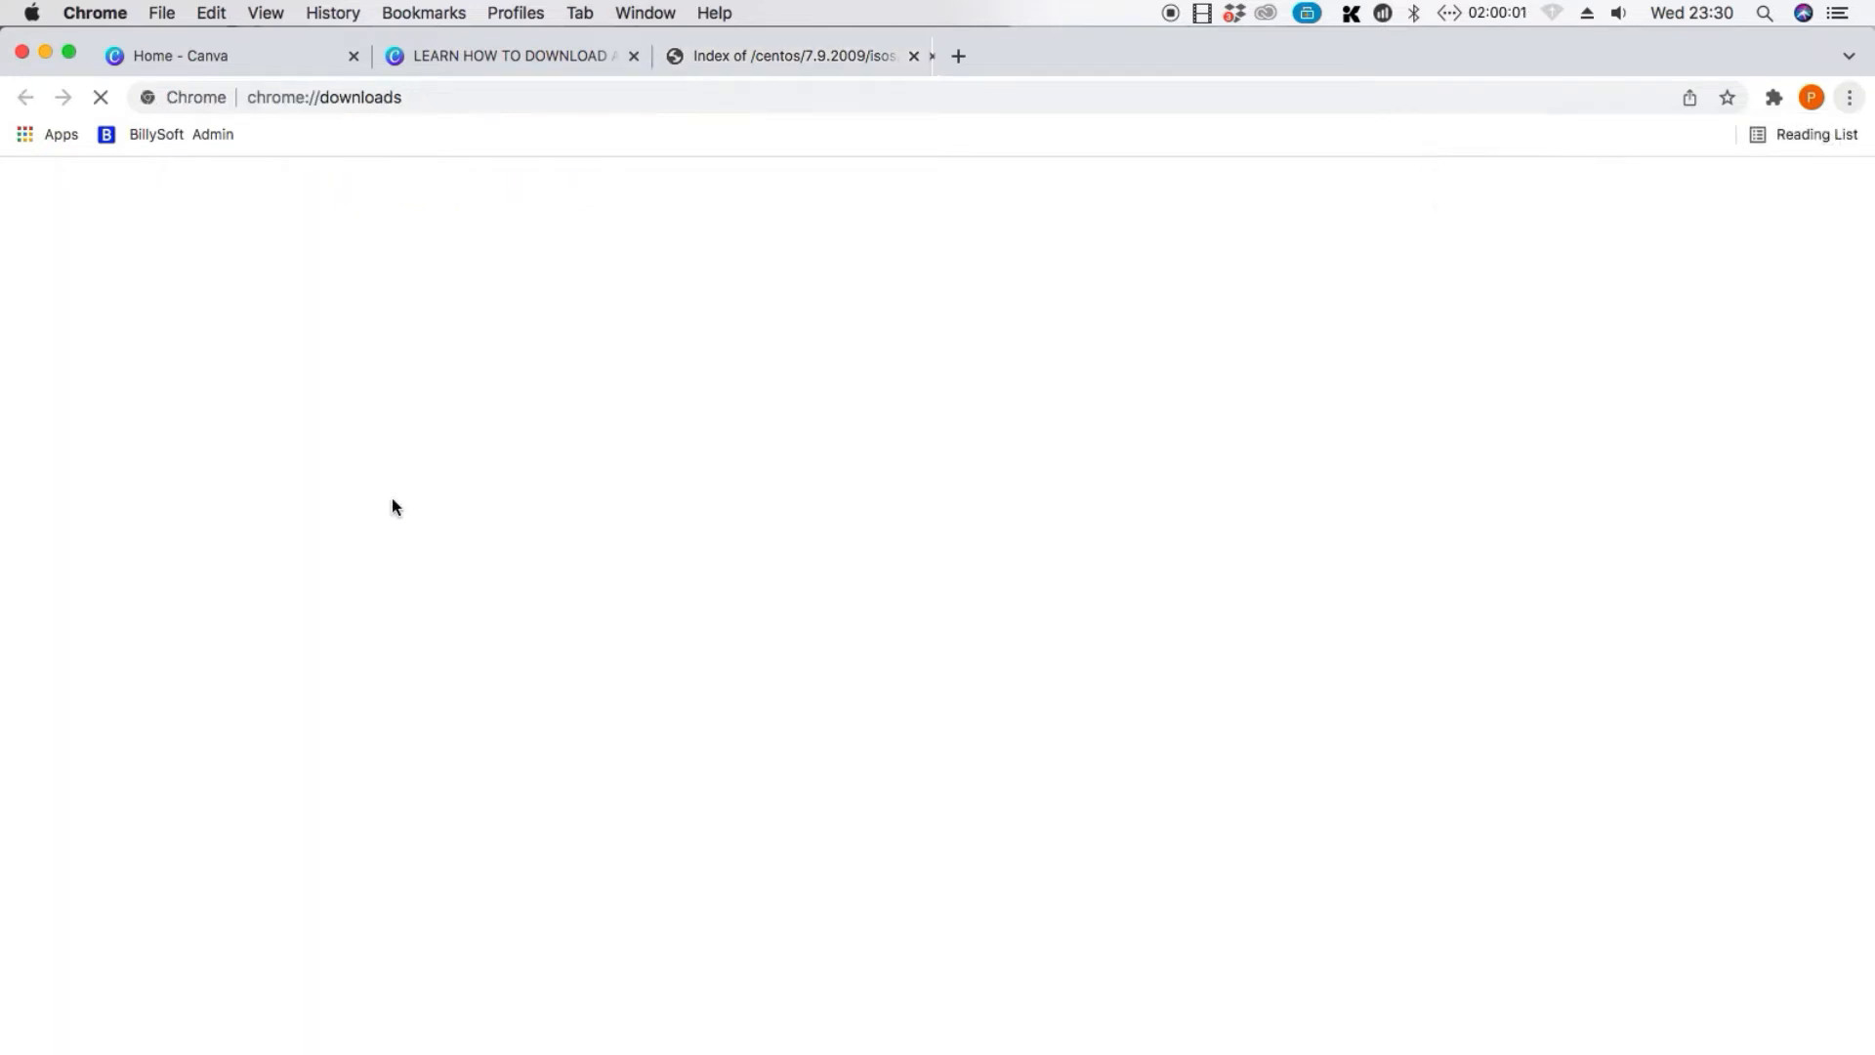
pyautogui.click(1308, 565)
pyautogui.click(1307, 565)
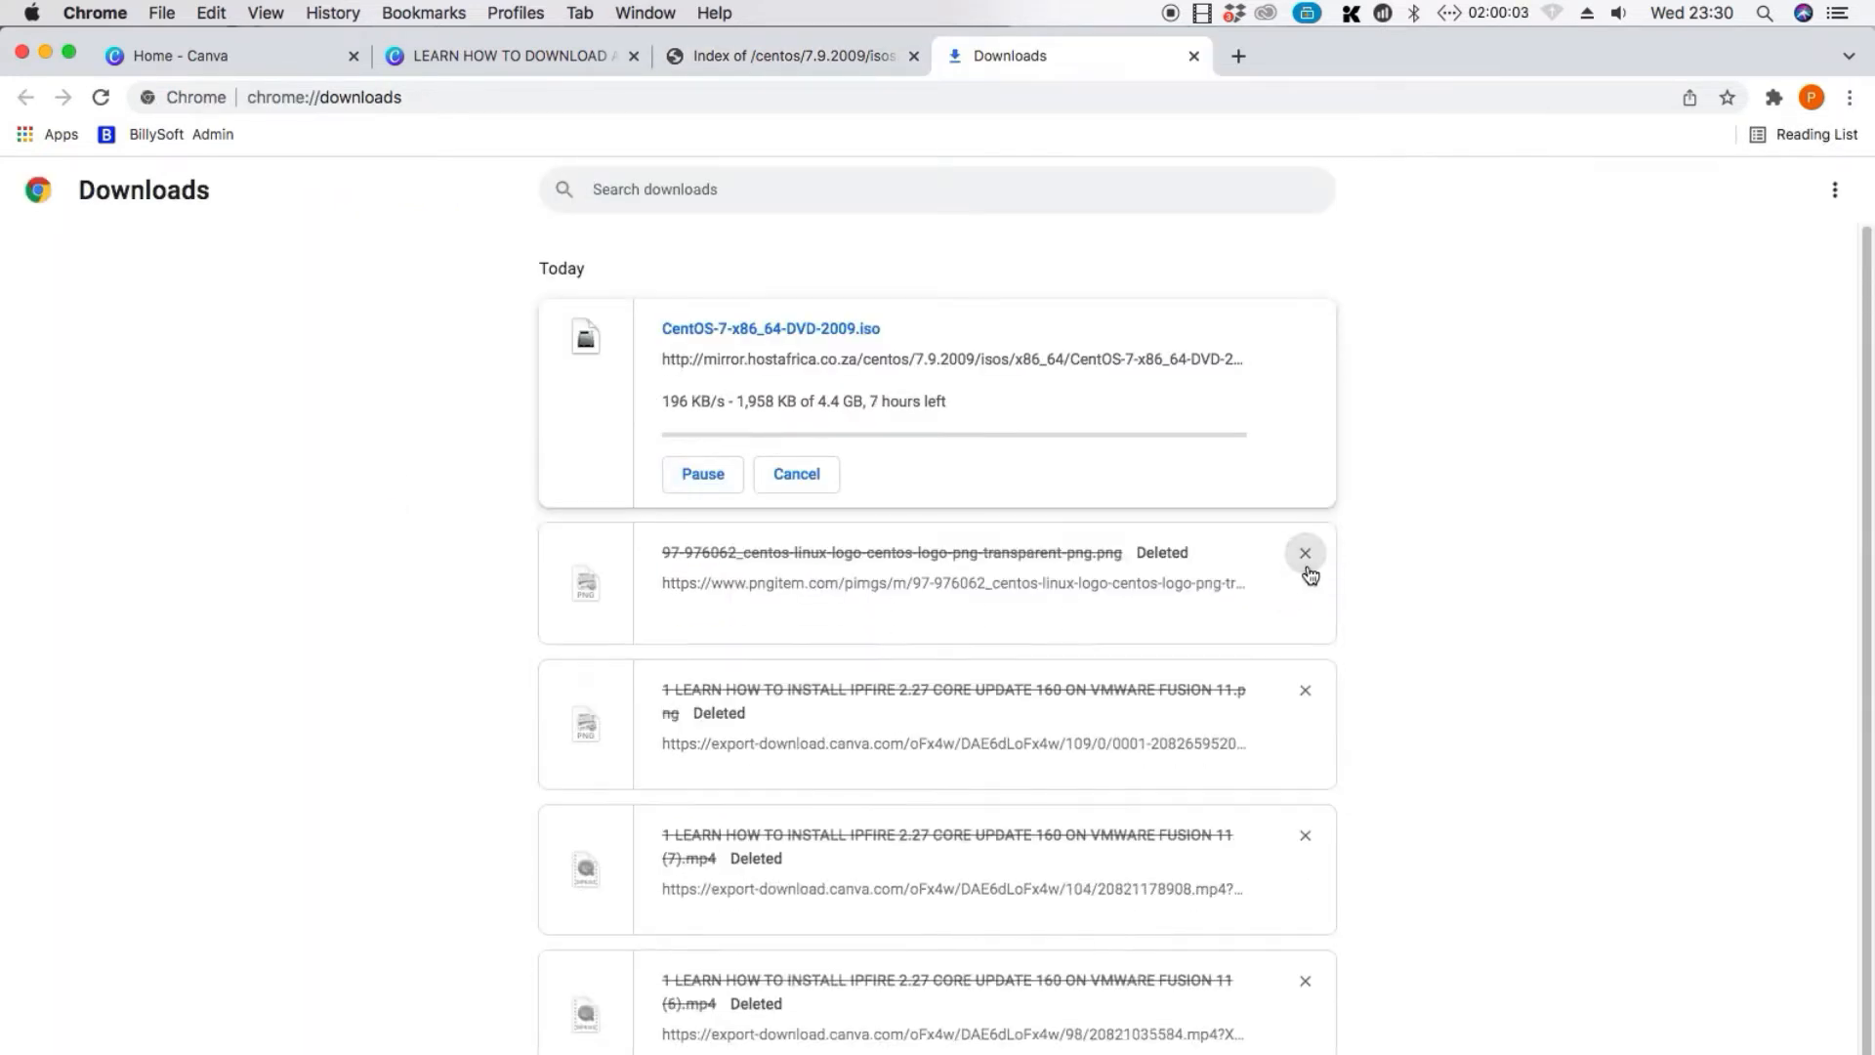
pyautogui.click(1308, 565)
pyautogui.click(1307, 566)
pyautogui.click(1307, 566)
pyautogui.click(1308, 566)
pyautogui.click(1308, 566)
pyautogui.click(1308, 566)
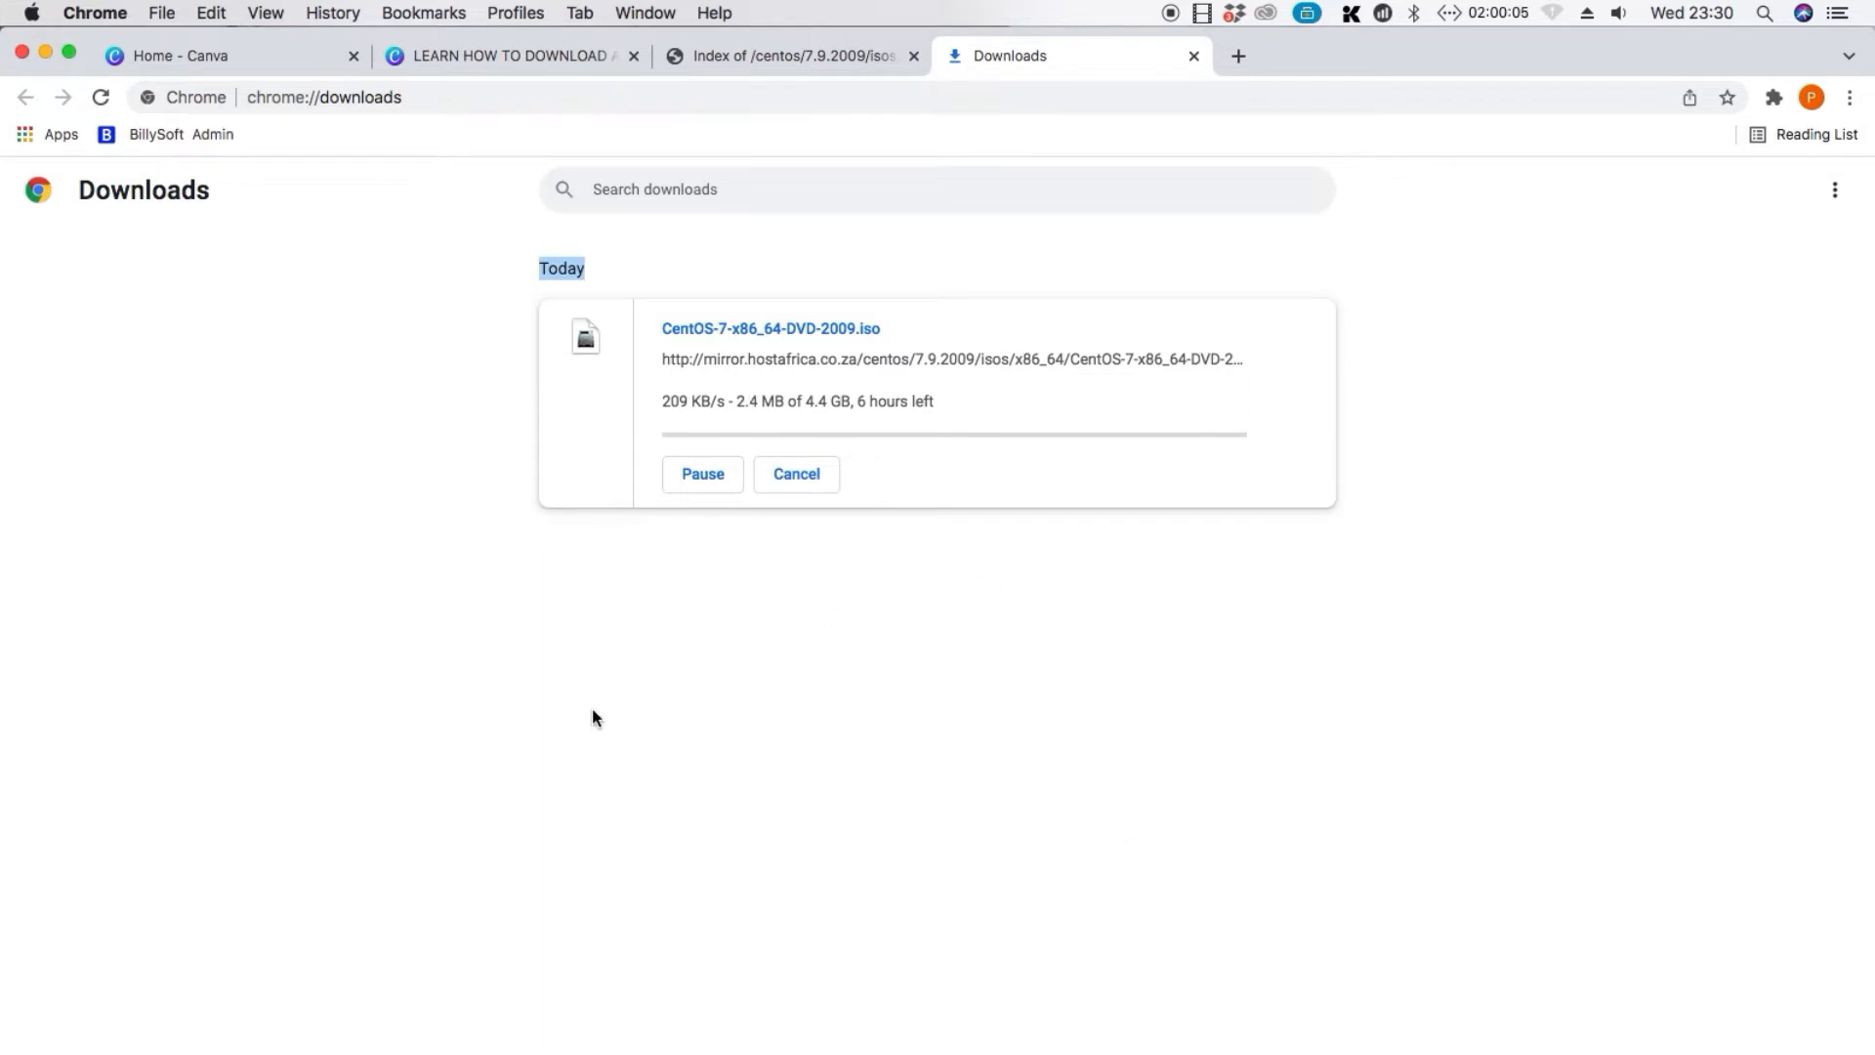
pyautogui.click(315, 400)
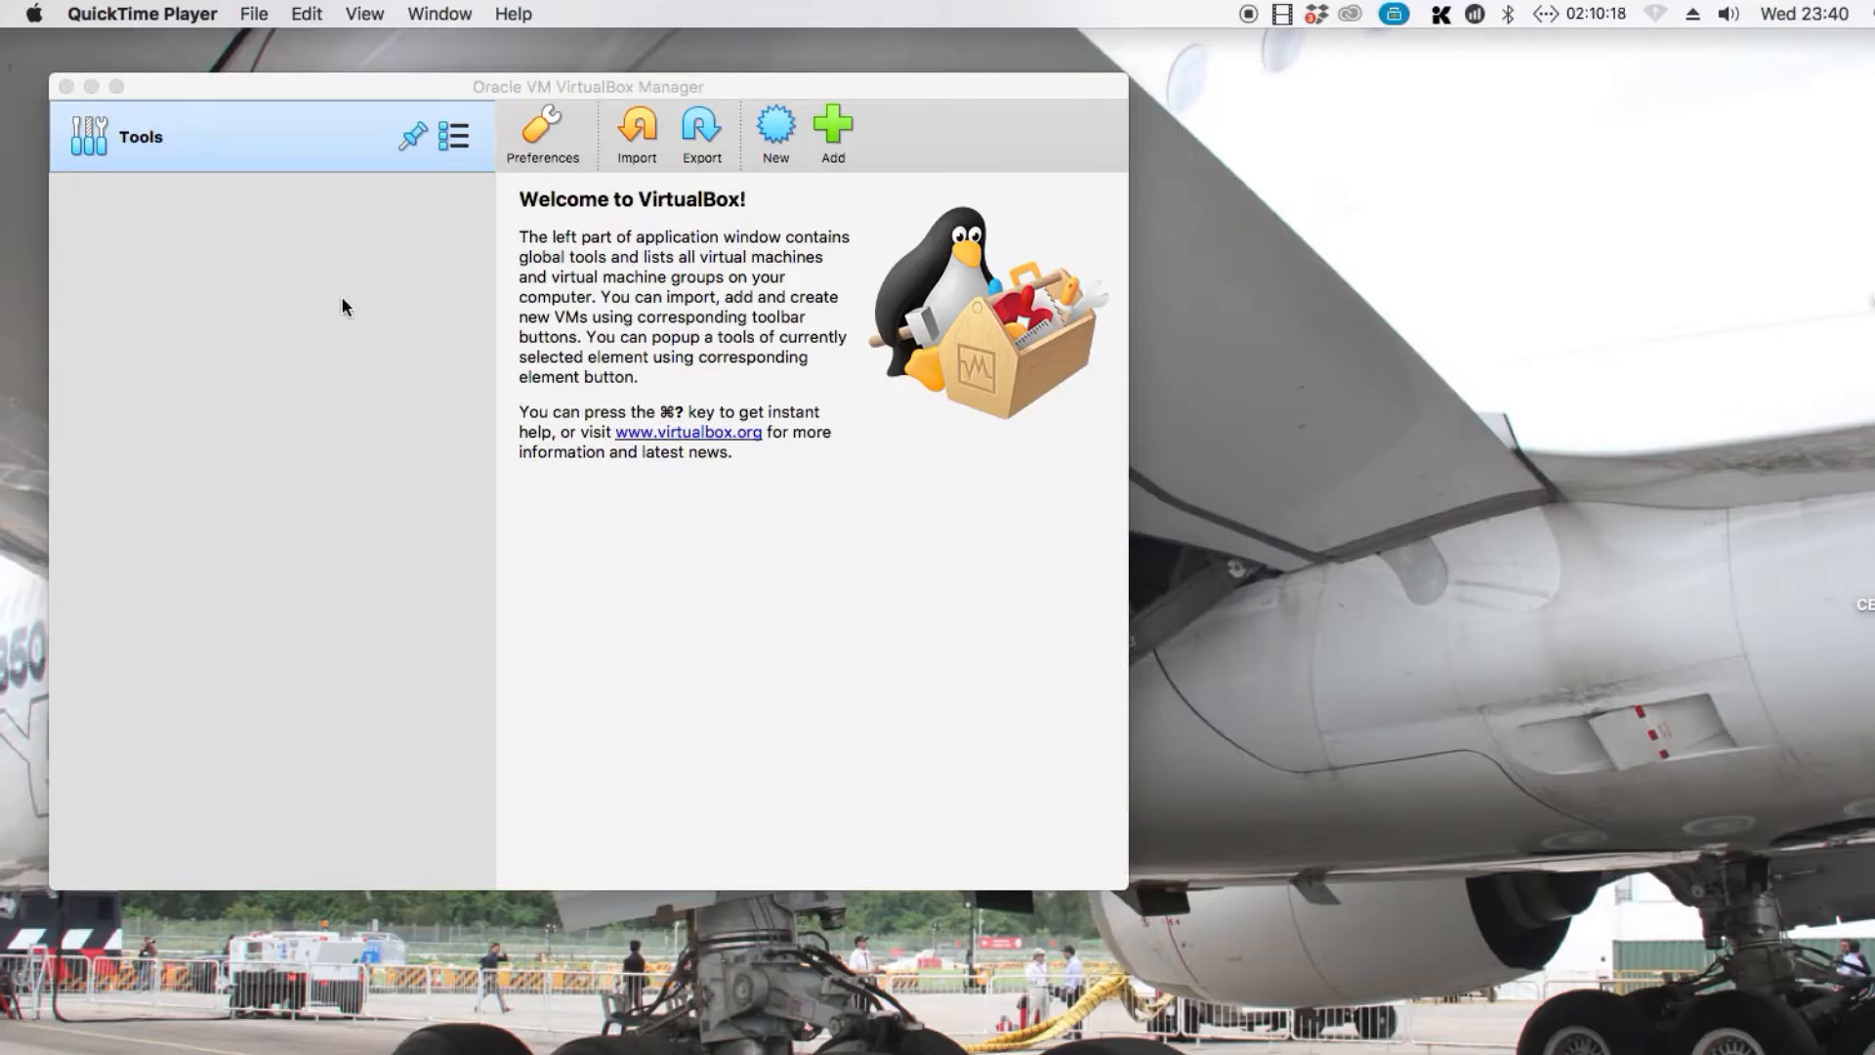
# Start creating a new virtual machine, look at the expert mode options and return to guided mode
pyautogui.click(775, 137)
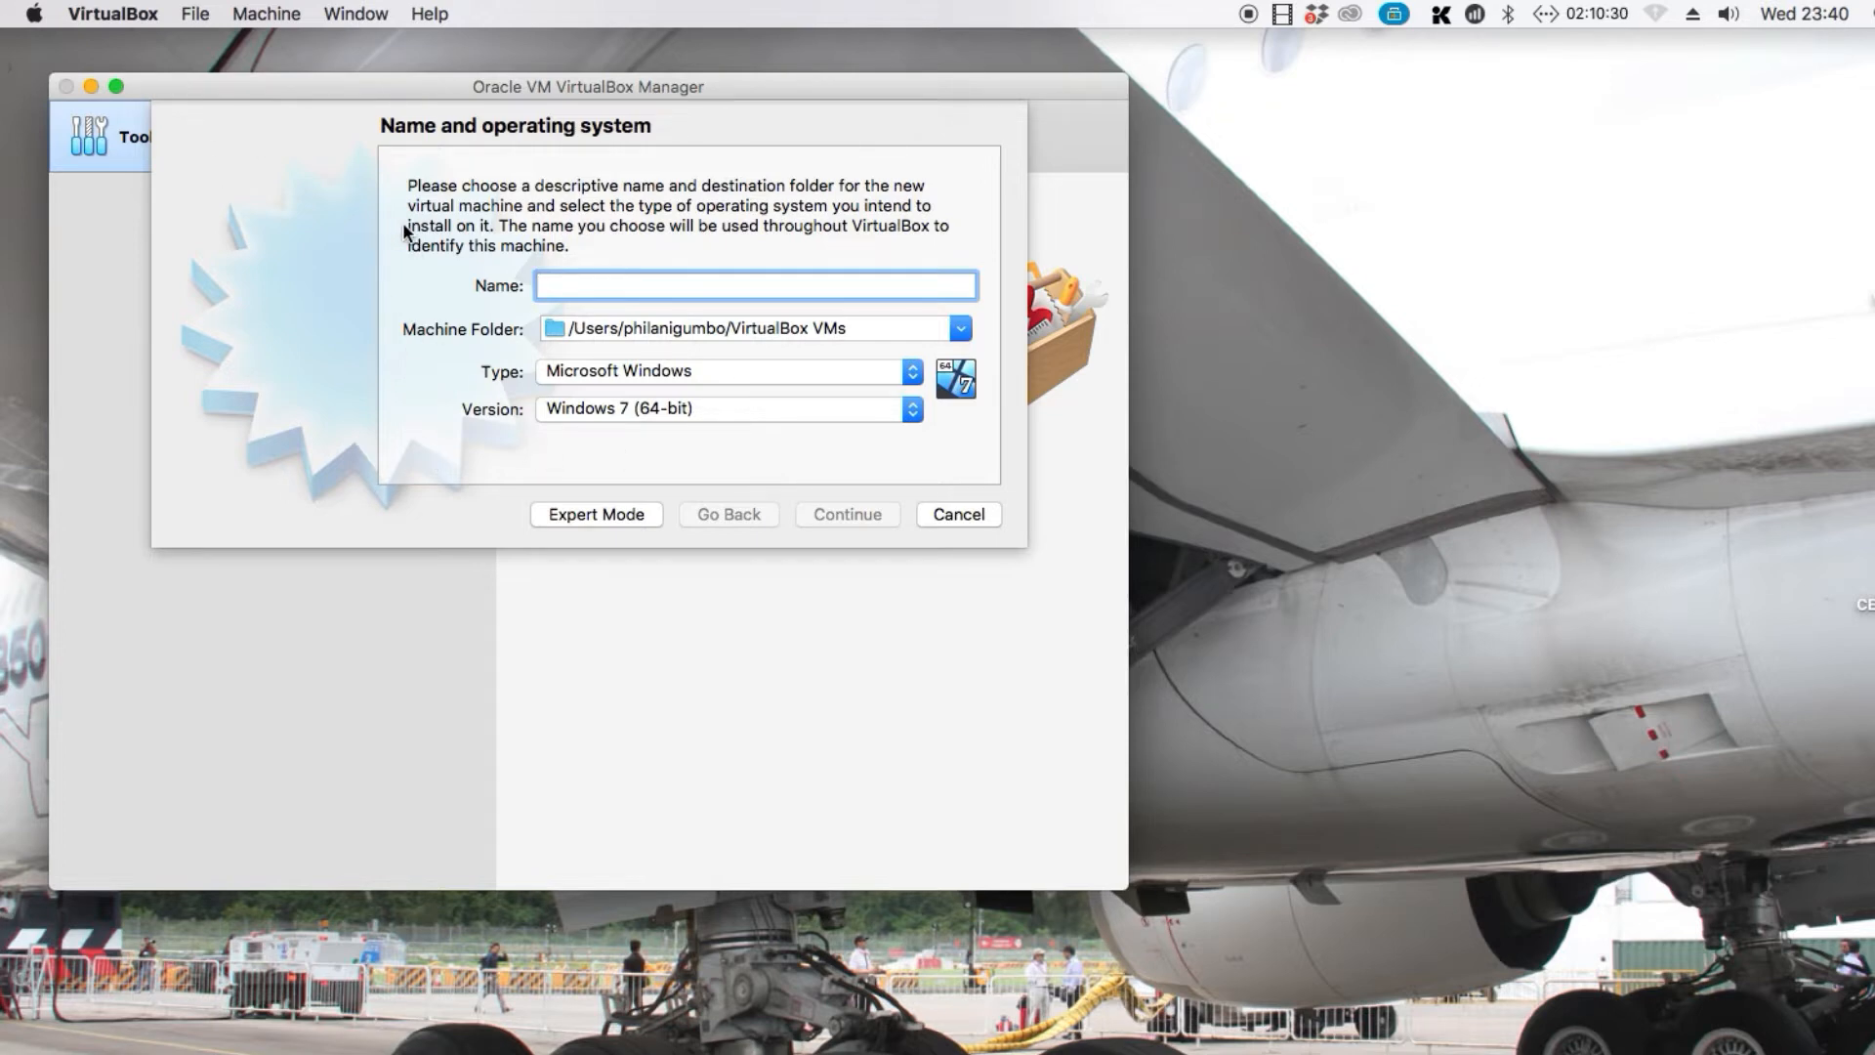
pyautogui.click(576, 514)
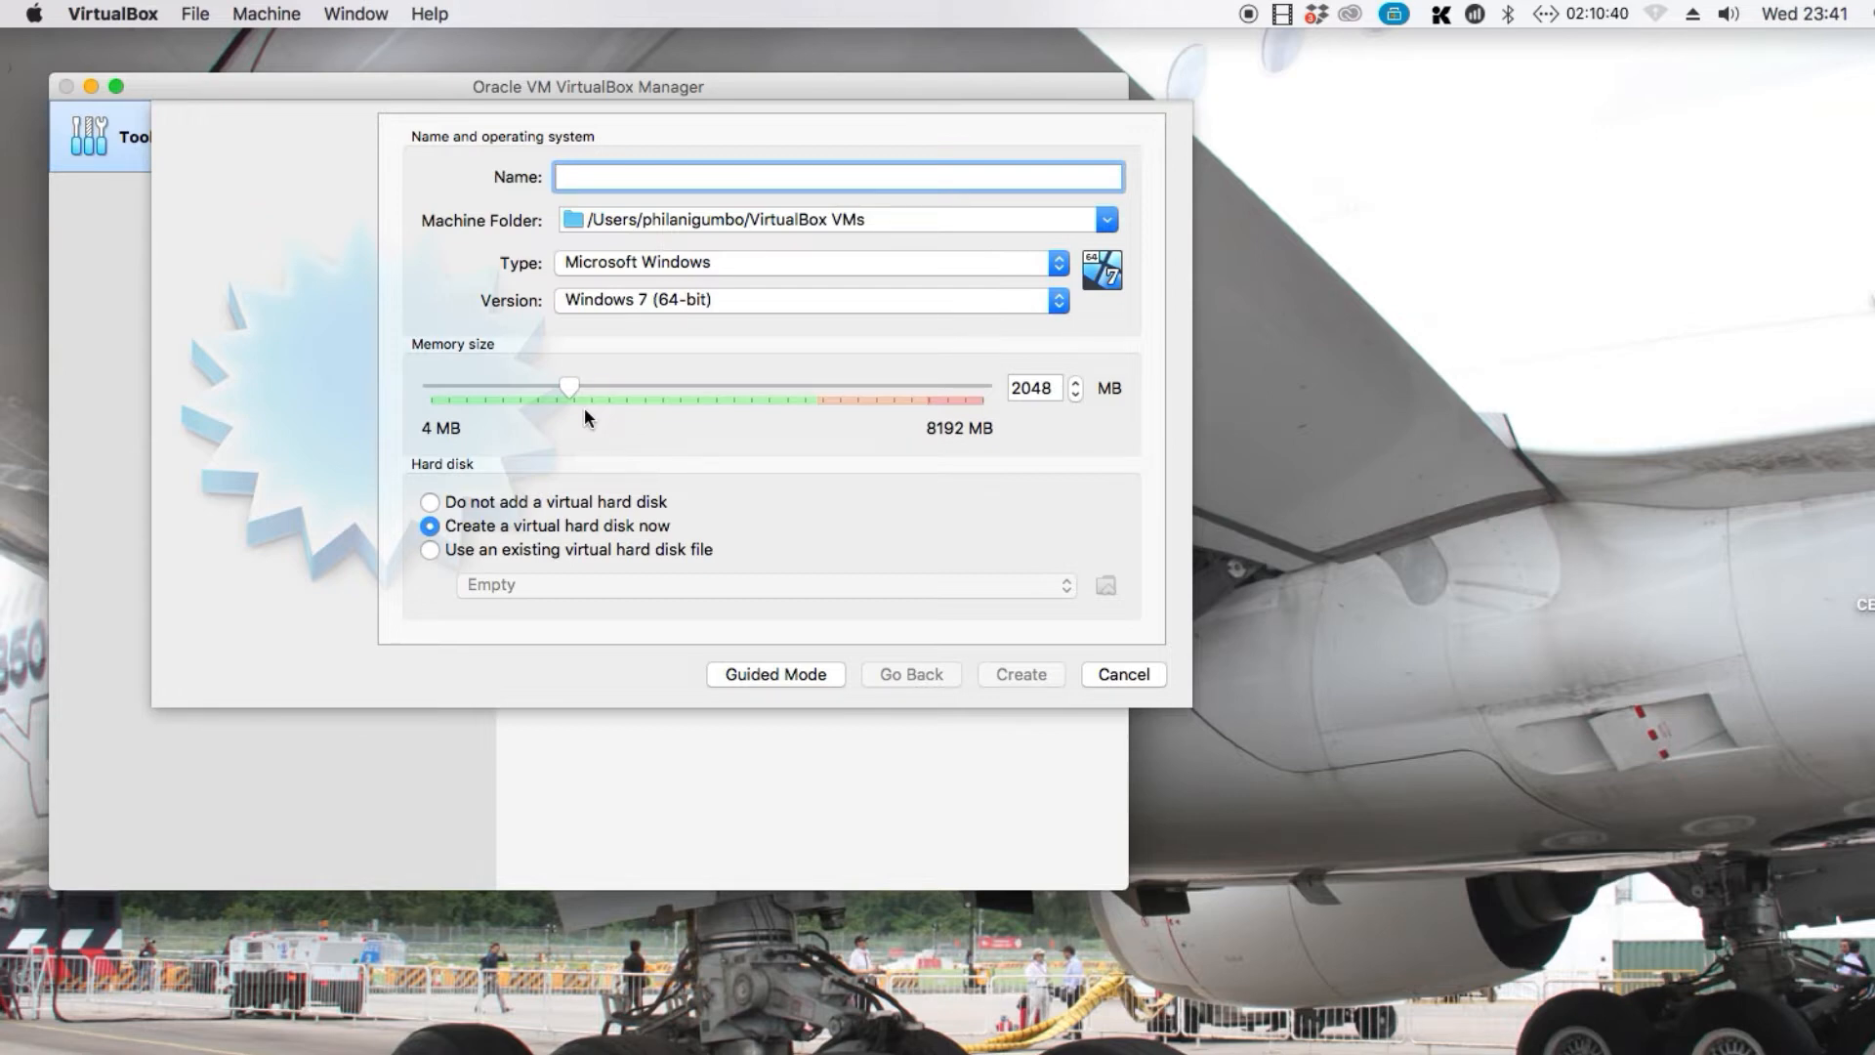
pyautogui.click(818, 676)
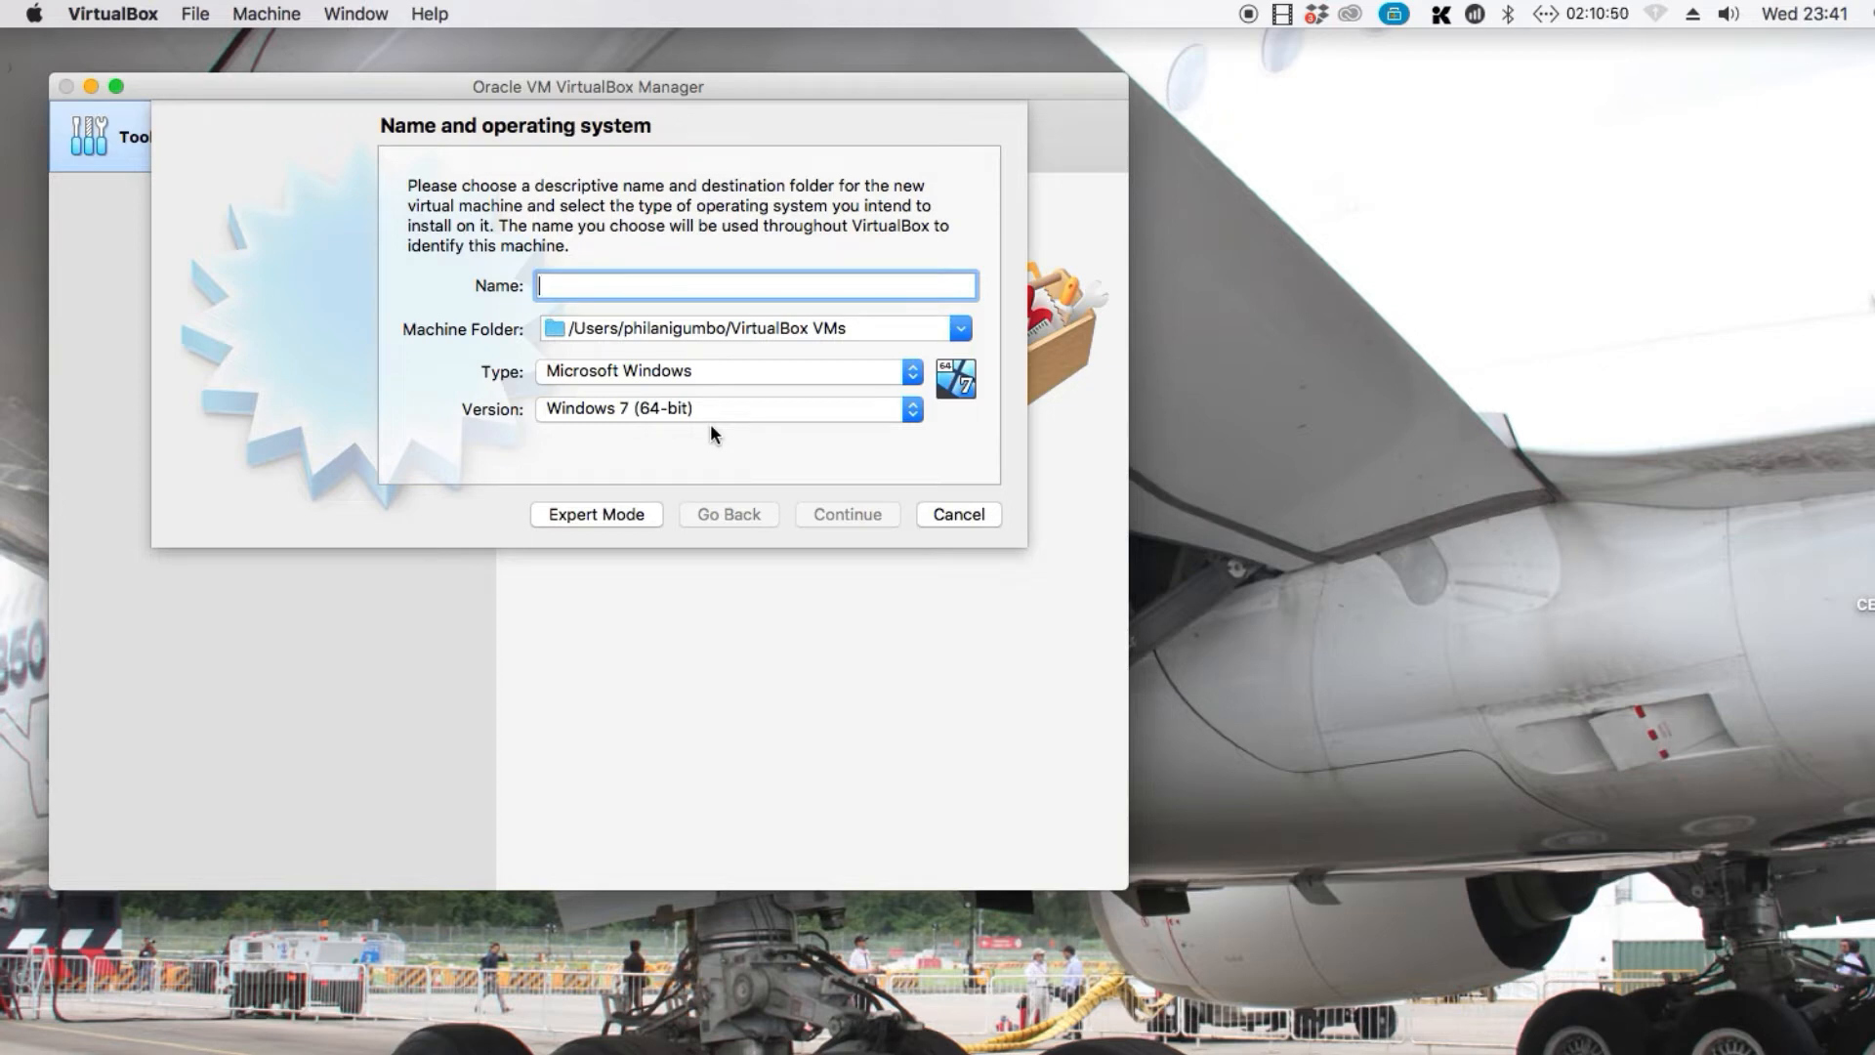
# Name the new virtual machine CENTOS 7 VIRTUAL MACHINE
pyautogui.write('CENTOS ')
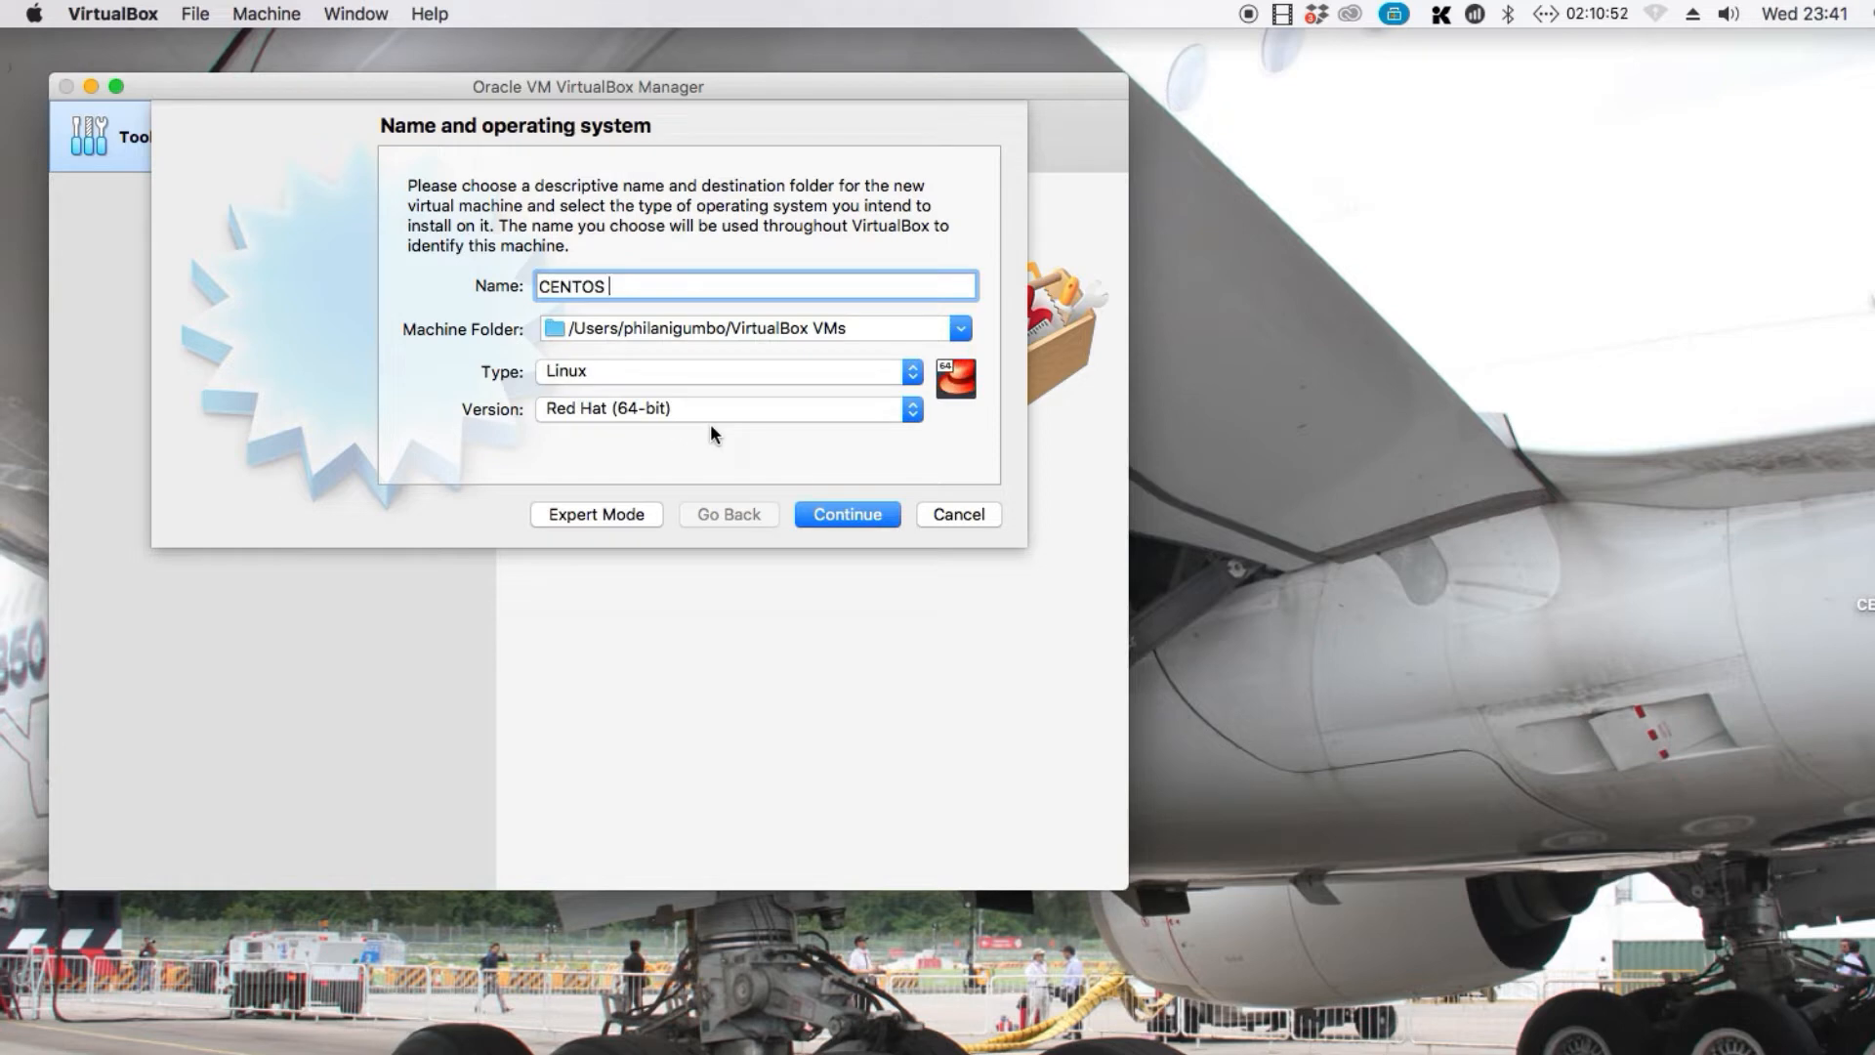
pyautogui.write('VIRTUAL MACHINE')
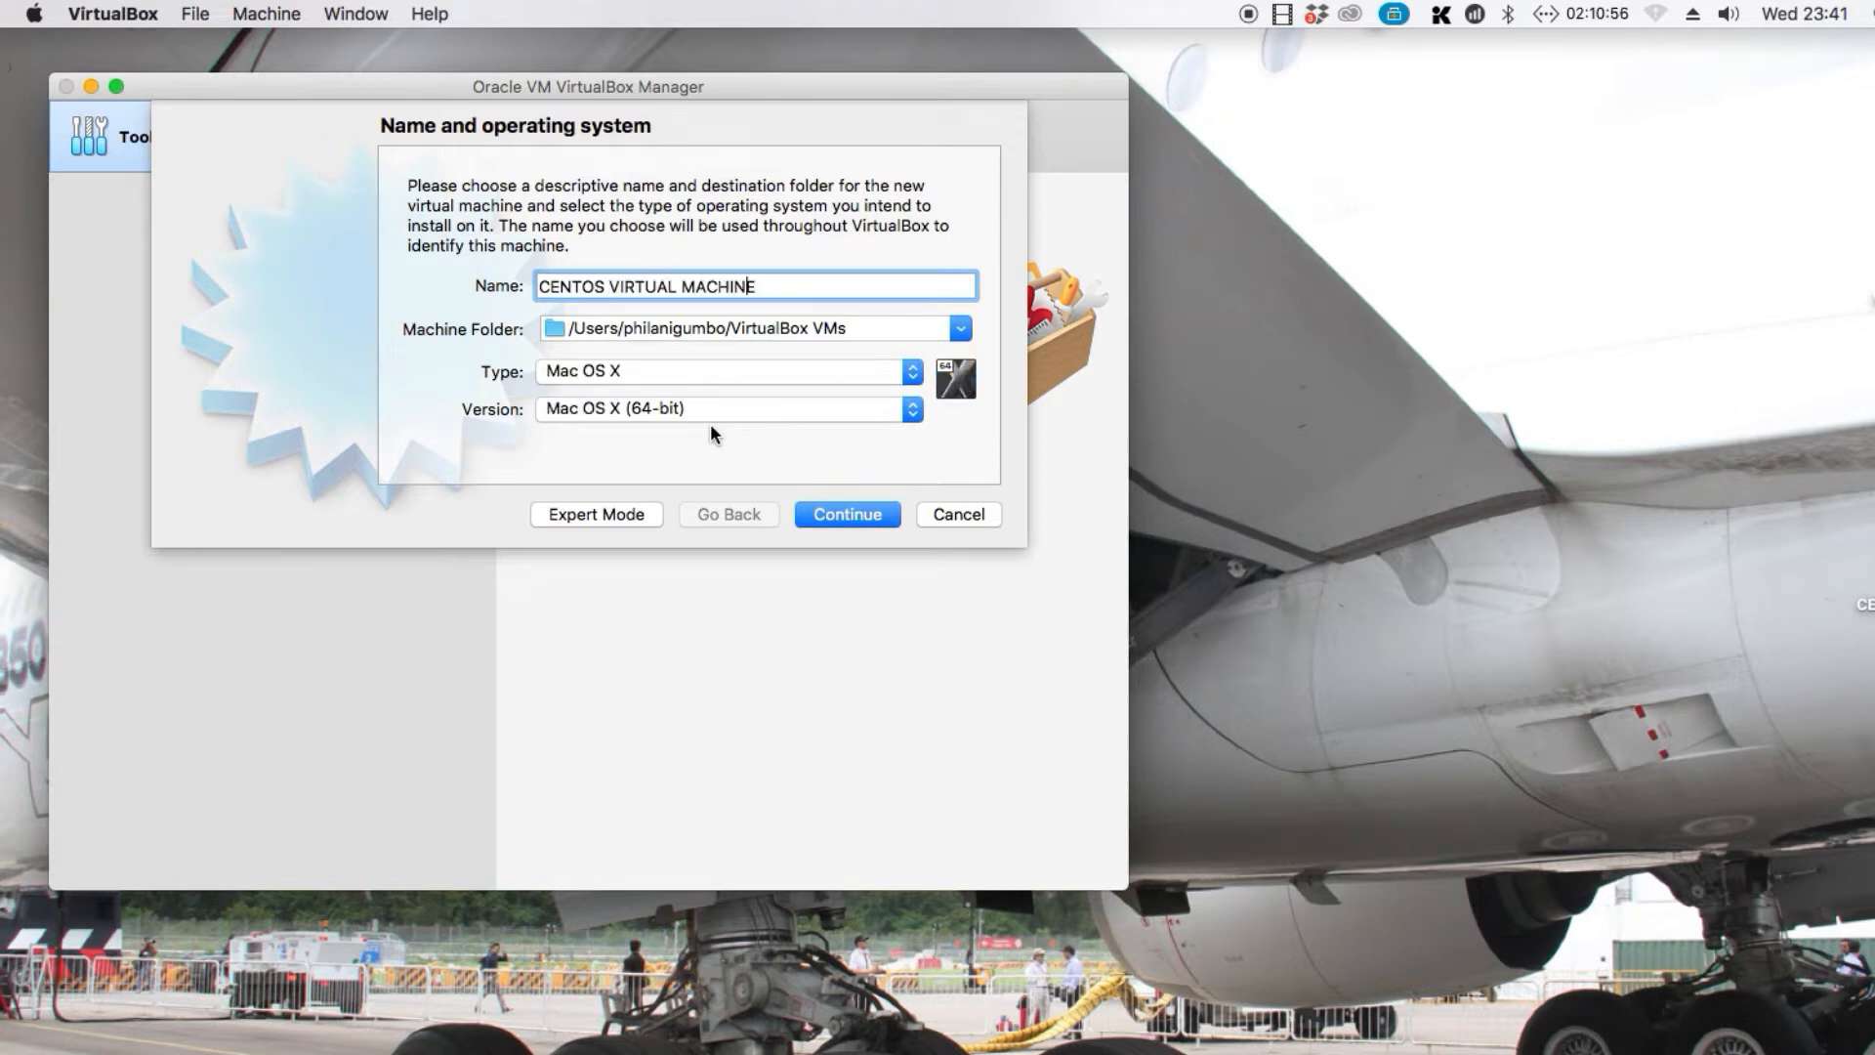
pyautogui.press('Left')
pyautogui.press('Left')
pyautogui.press('Left')
pyautogui.press('Left')
pyautogui.press('Left')
pyautogui.press('Left')
pyautogui.press('Left')
pyautogui.press('Left')
pyautogui.press('Left')
pyautogui.press('Left')
pyautogui.write('7')
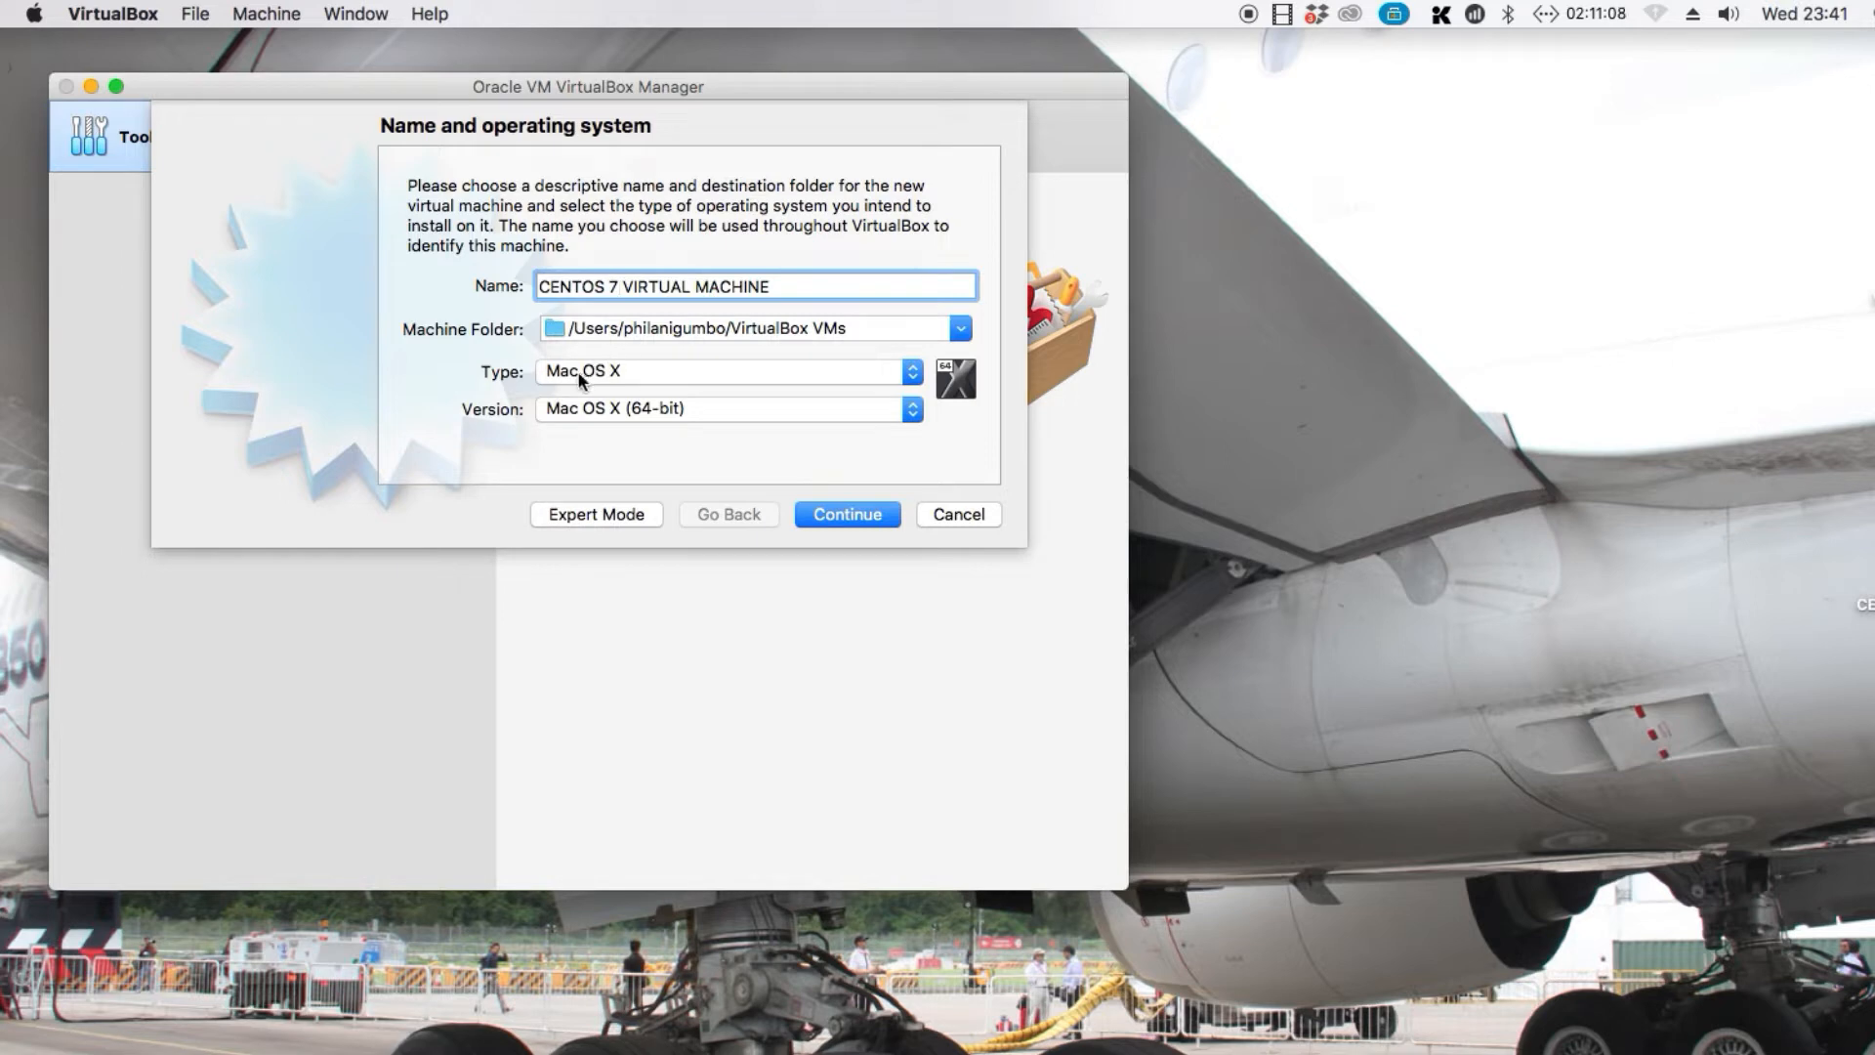
# Set the operating system type to Linux and the version to Red Hat (64-bit), and continue to the memory settings
pyautogui.click(554, 379)
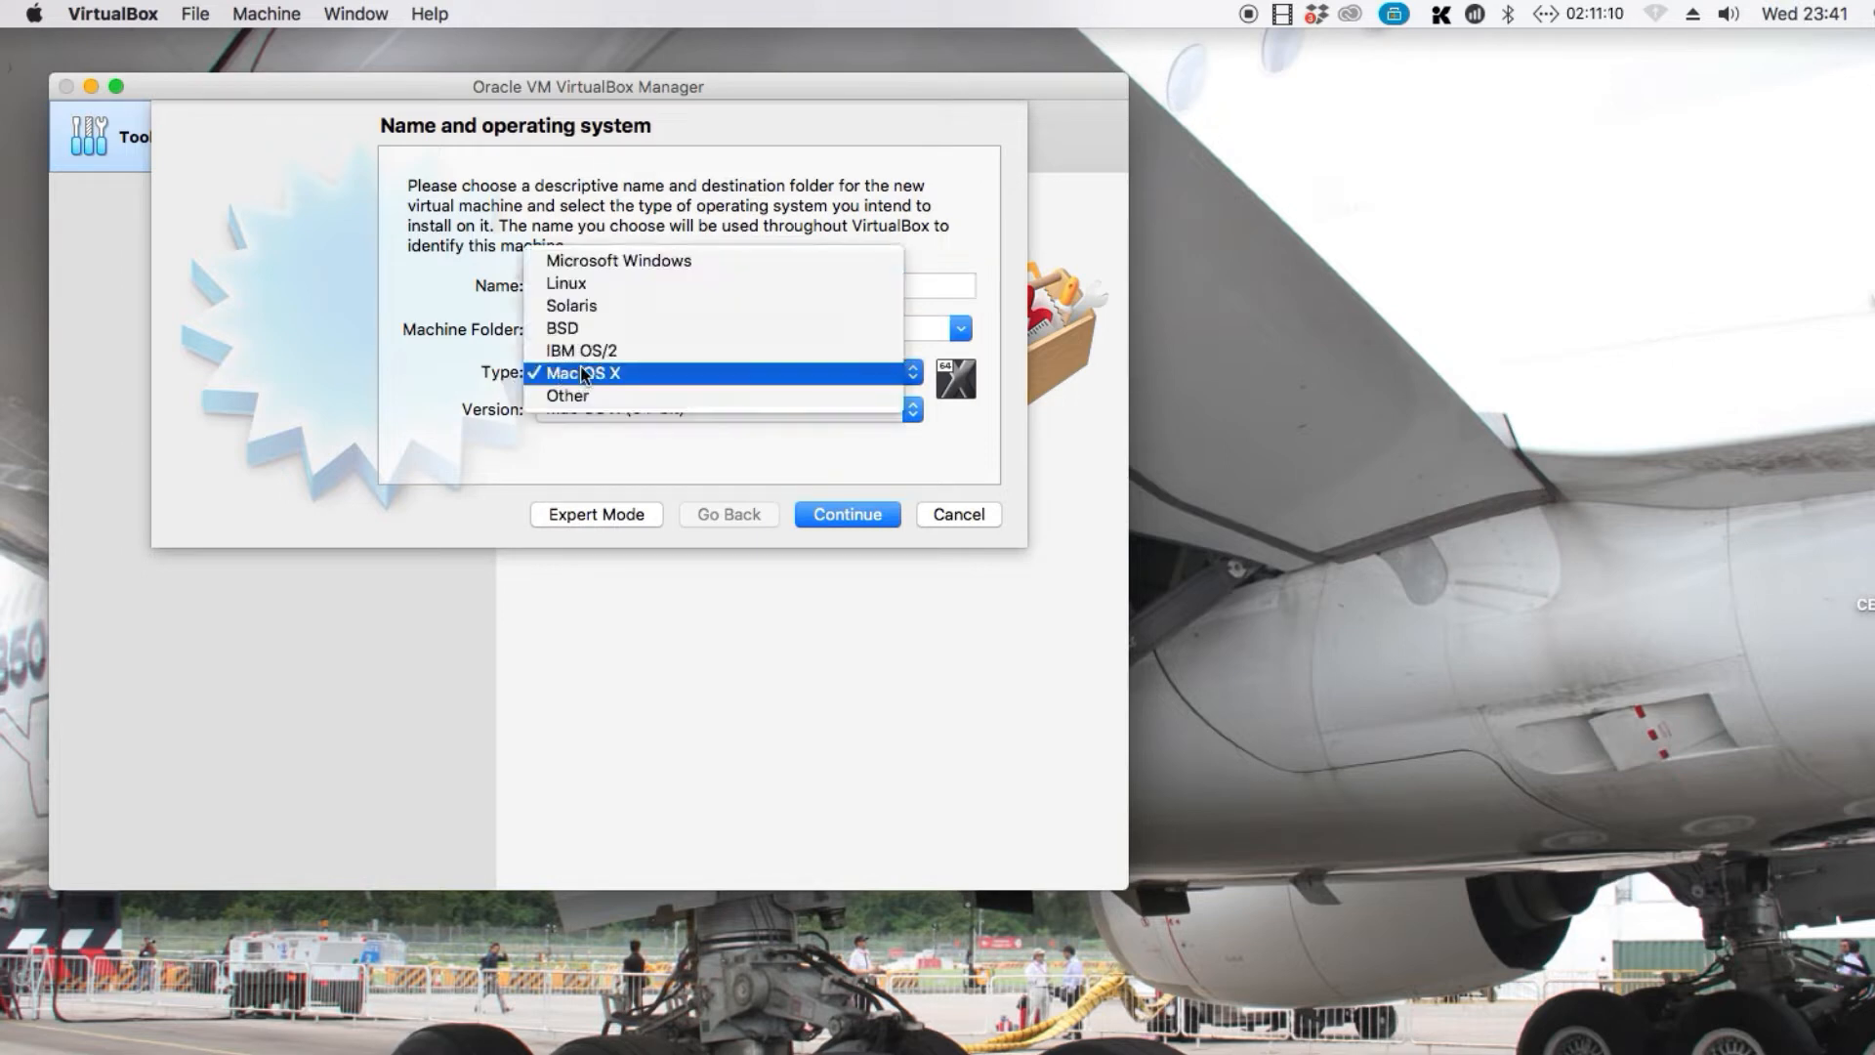
pyautogui.click(600, 305)
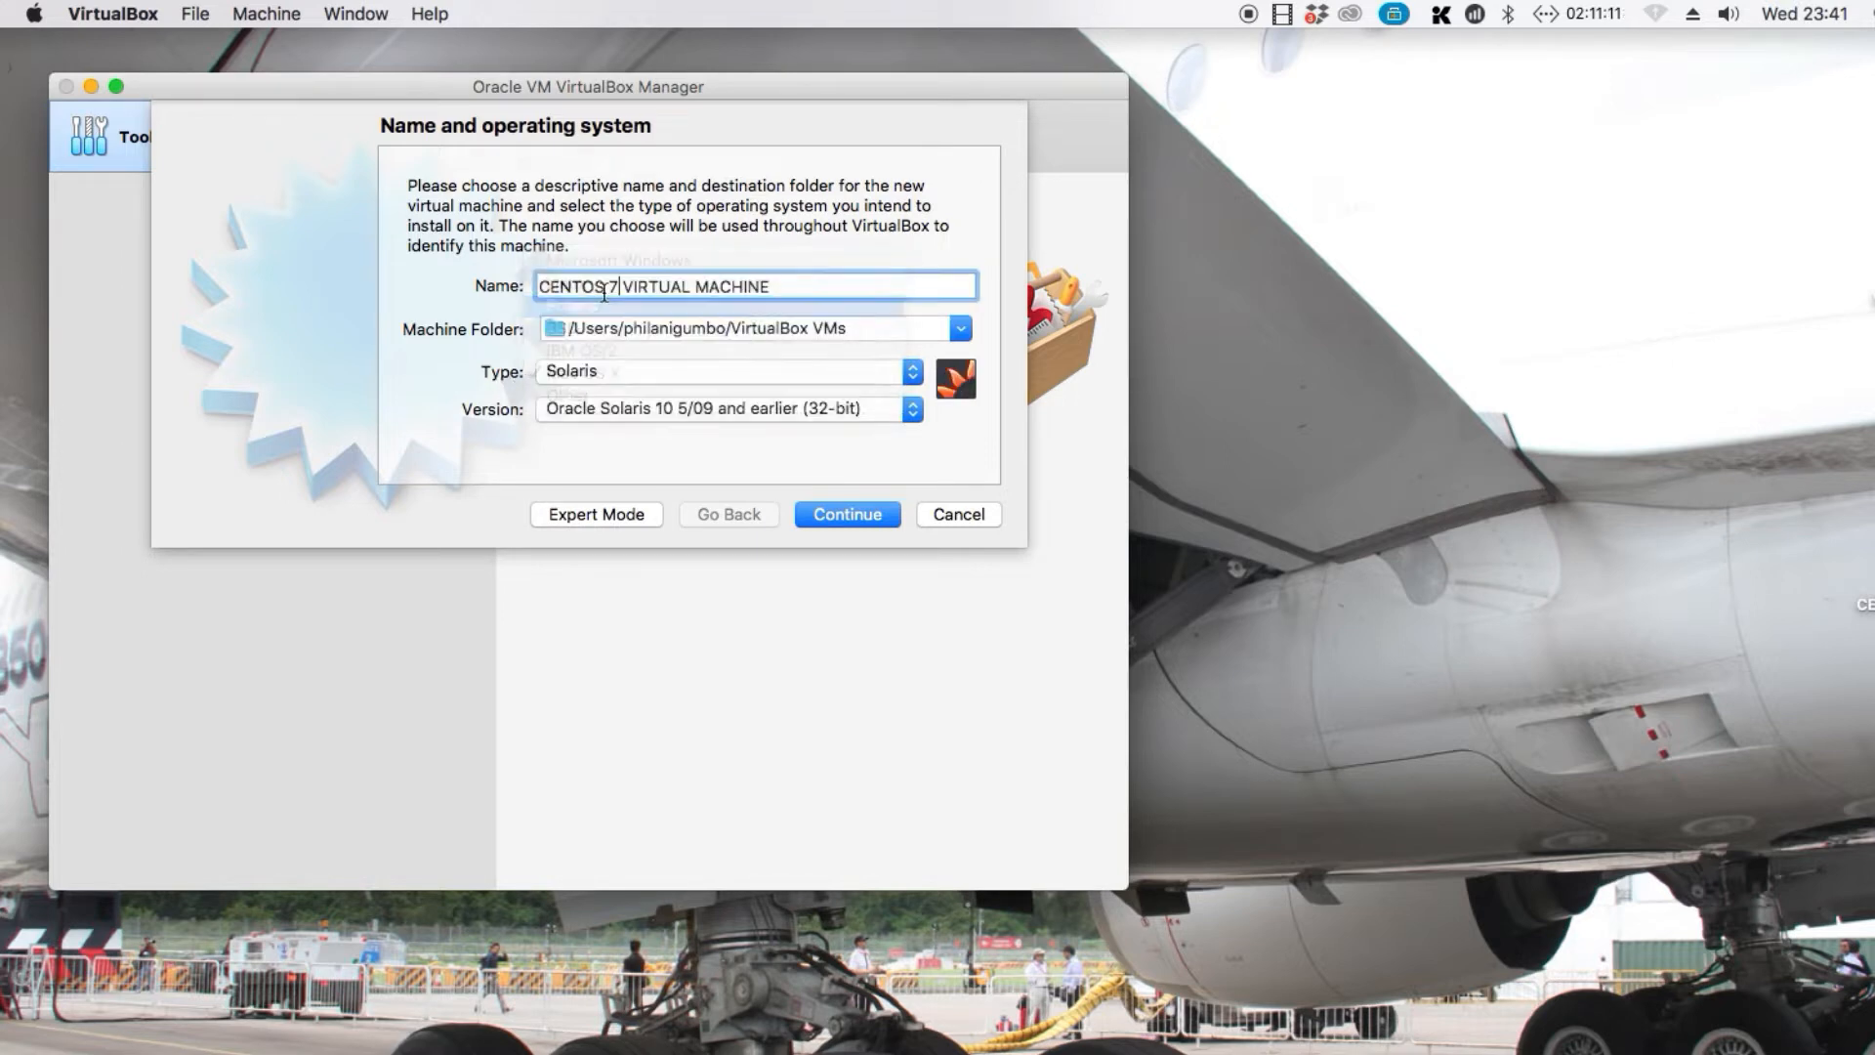
pyautogui.click(600, 369)
pyautogui.click(600, 355)
pyautogui.click(607, 409)
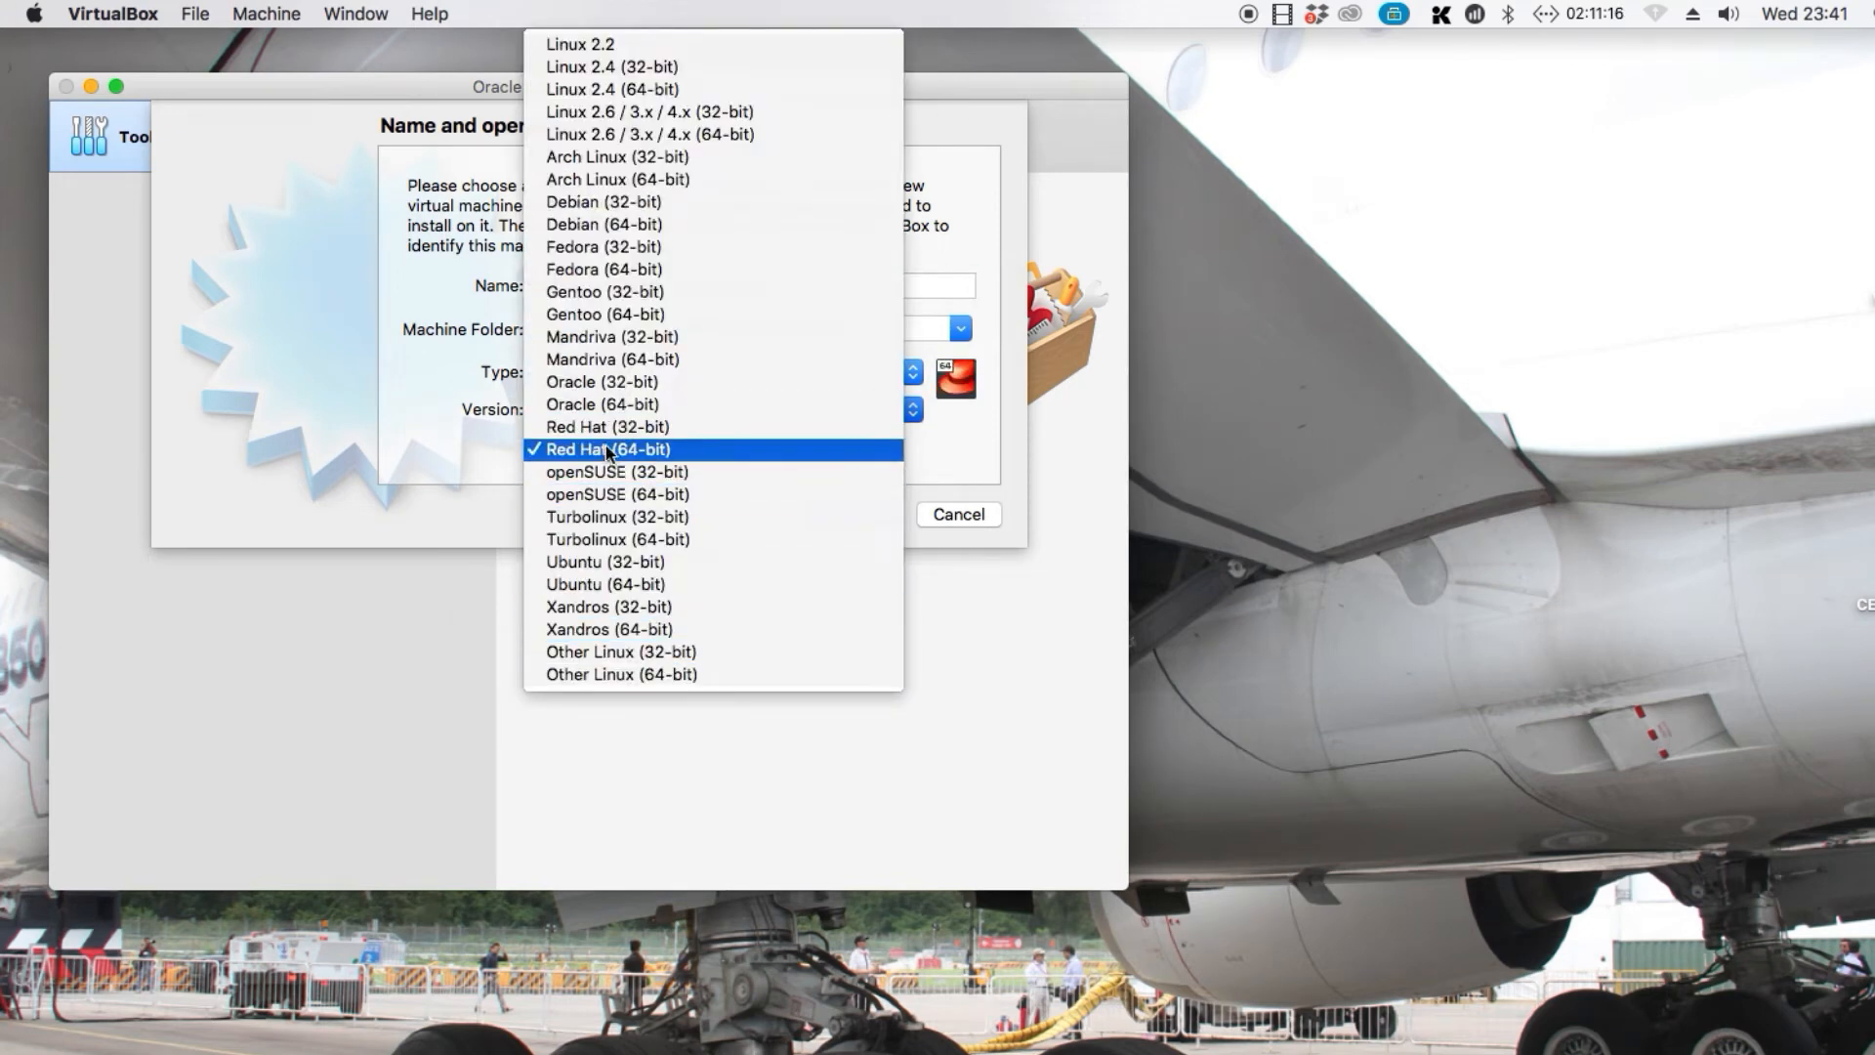
pyautogui.click(610, 451)
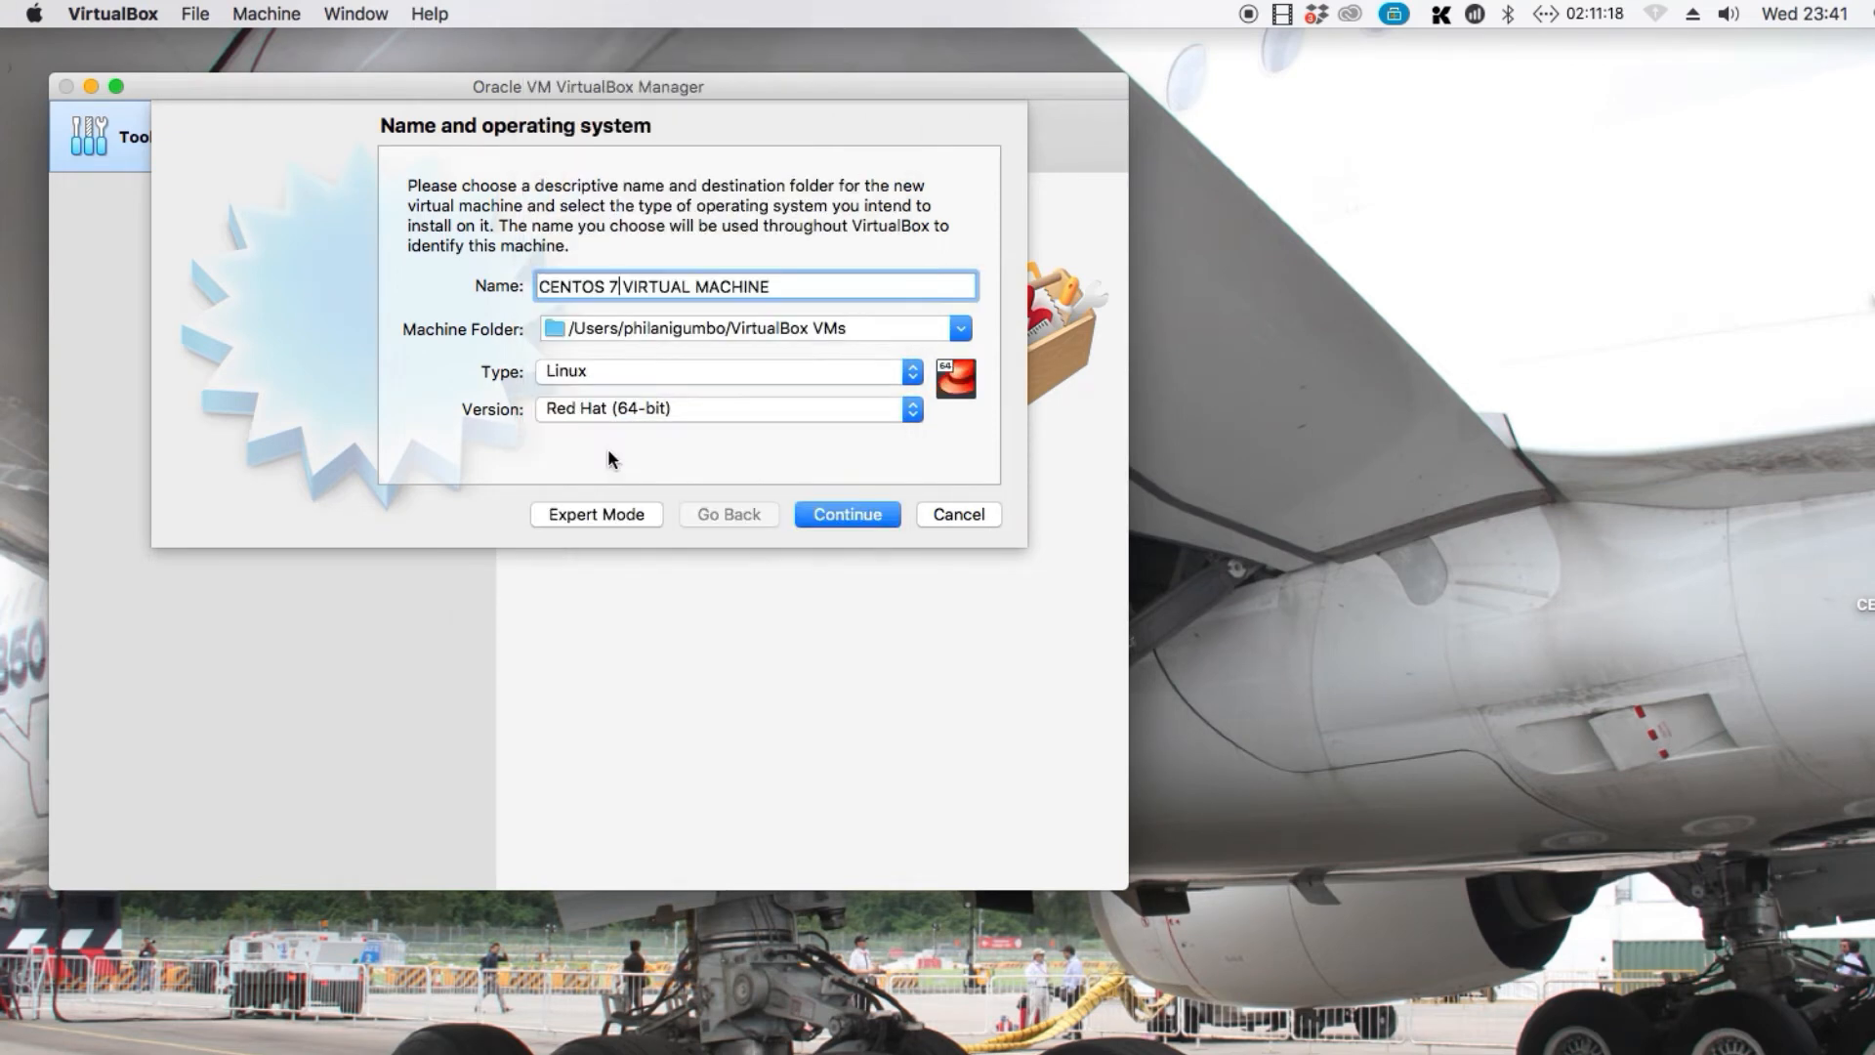
pyautogui.click(844, 516)
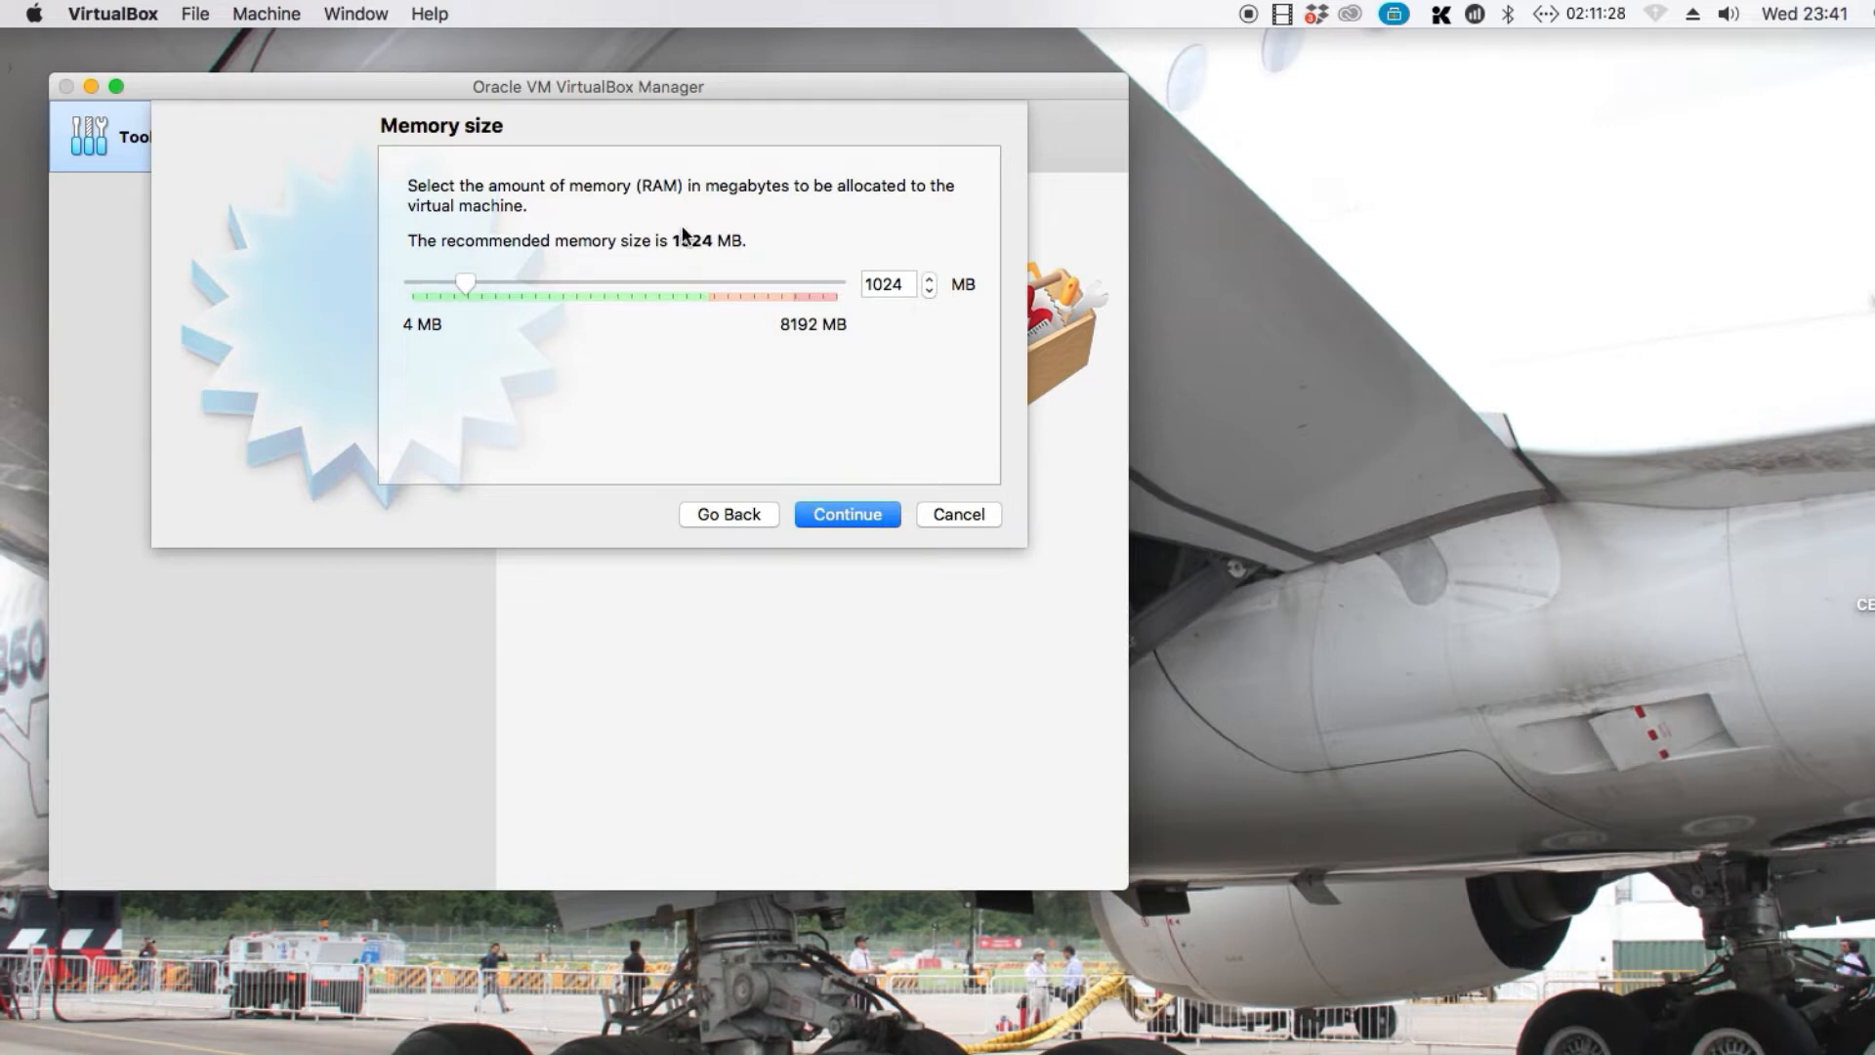
# Allocate 2048 MB of memory to the virtual machine and continue to the hard disk settings
pyautogui.doubleClick(897, 282)
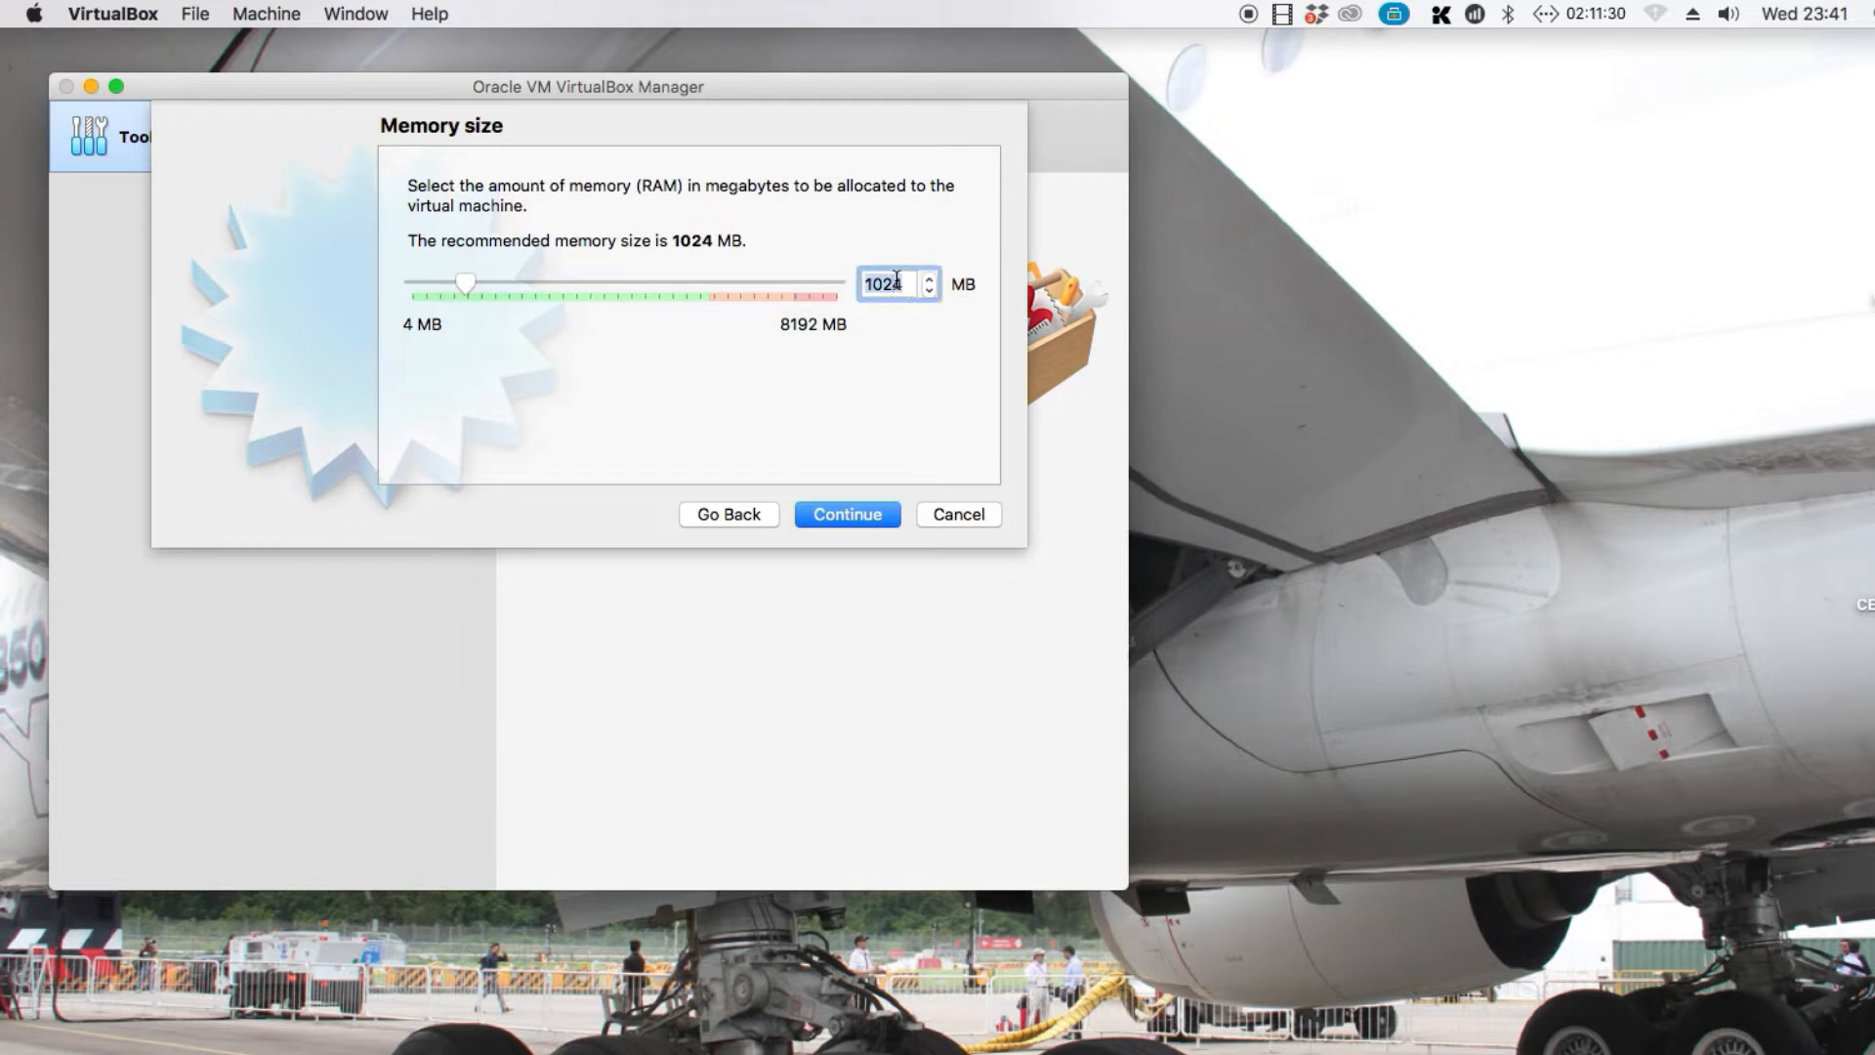
pyautogui.write('2048')
pyautogui.click(832, 517)
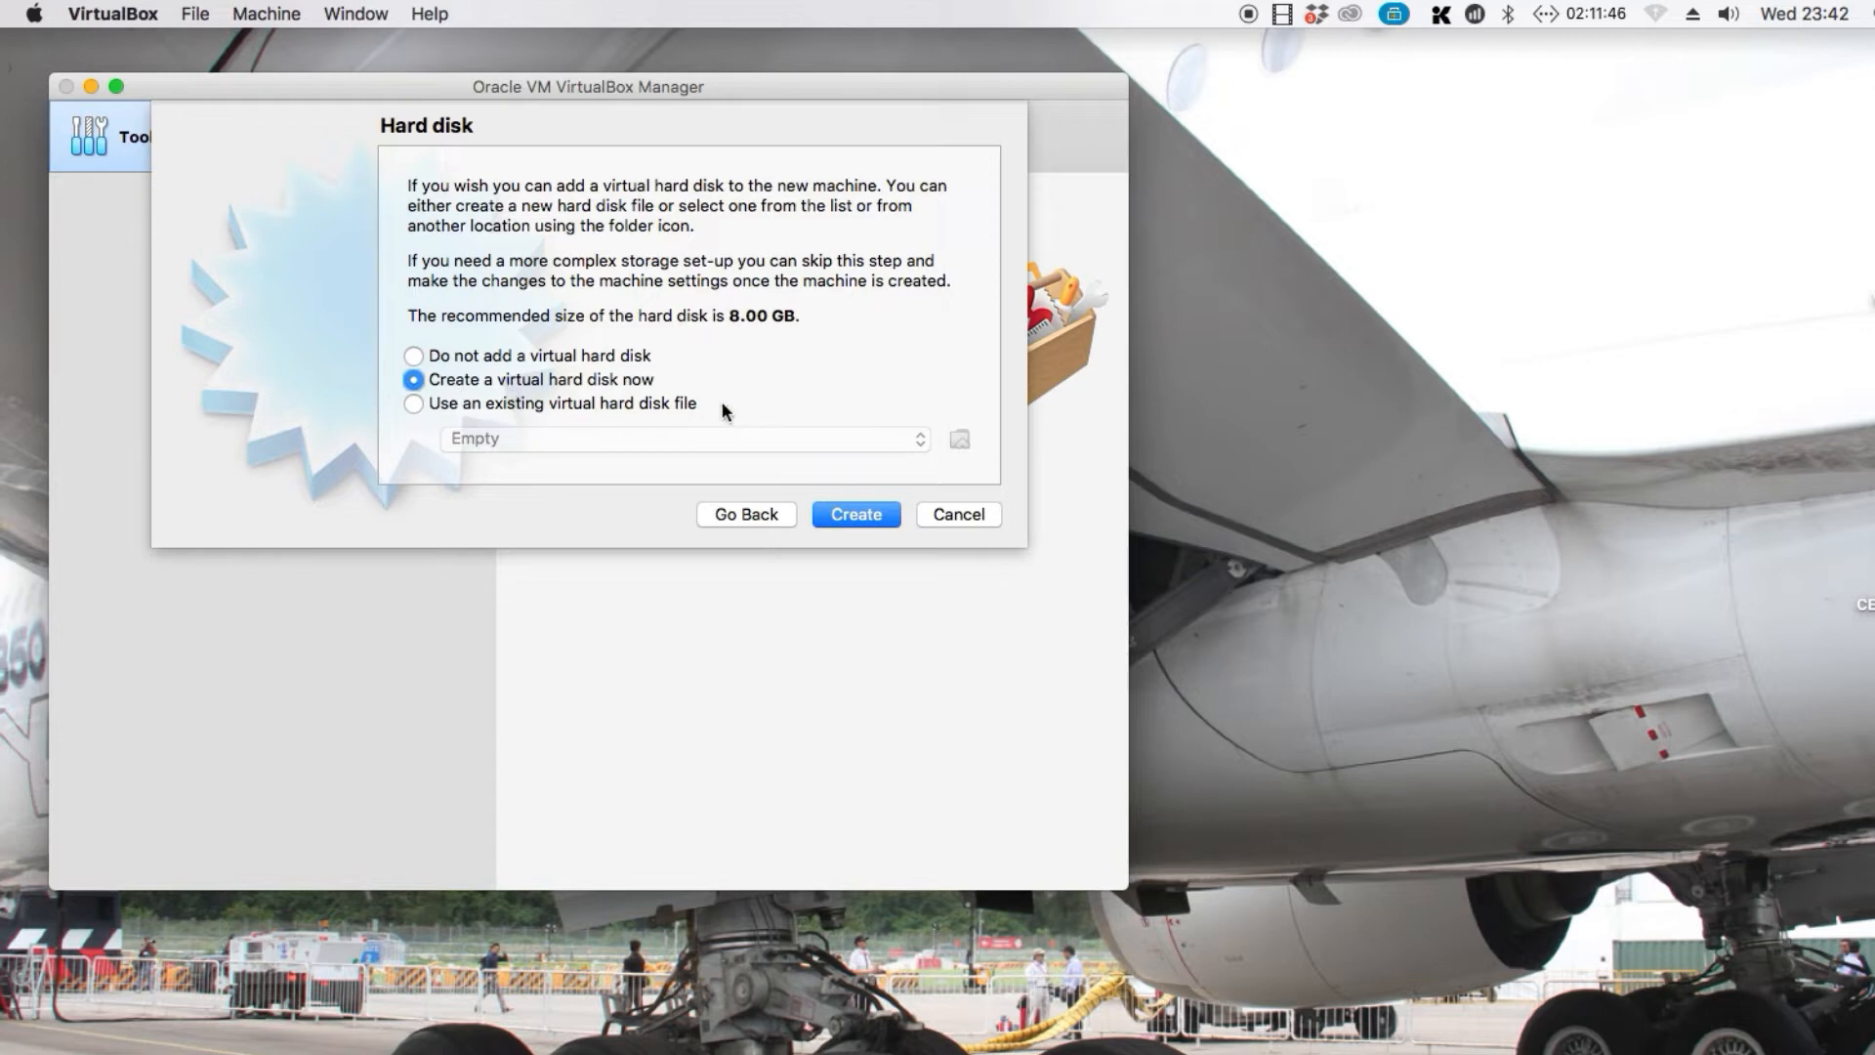
# Choose to create a new virtual hard disk as a dynamically allocated VDI (VirtualBox Disk Image)
pyautogui.click(855, 513)
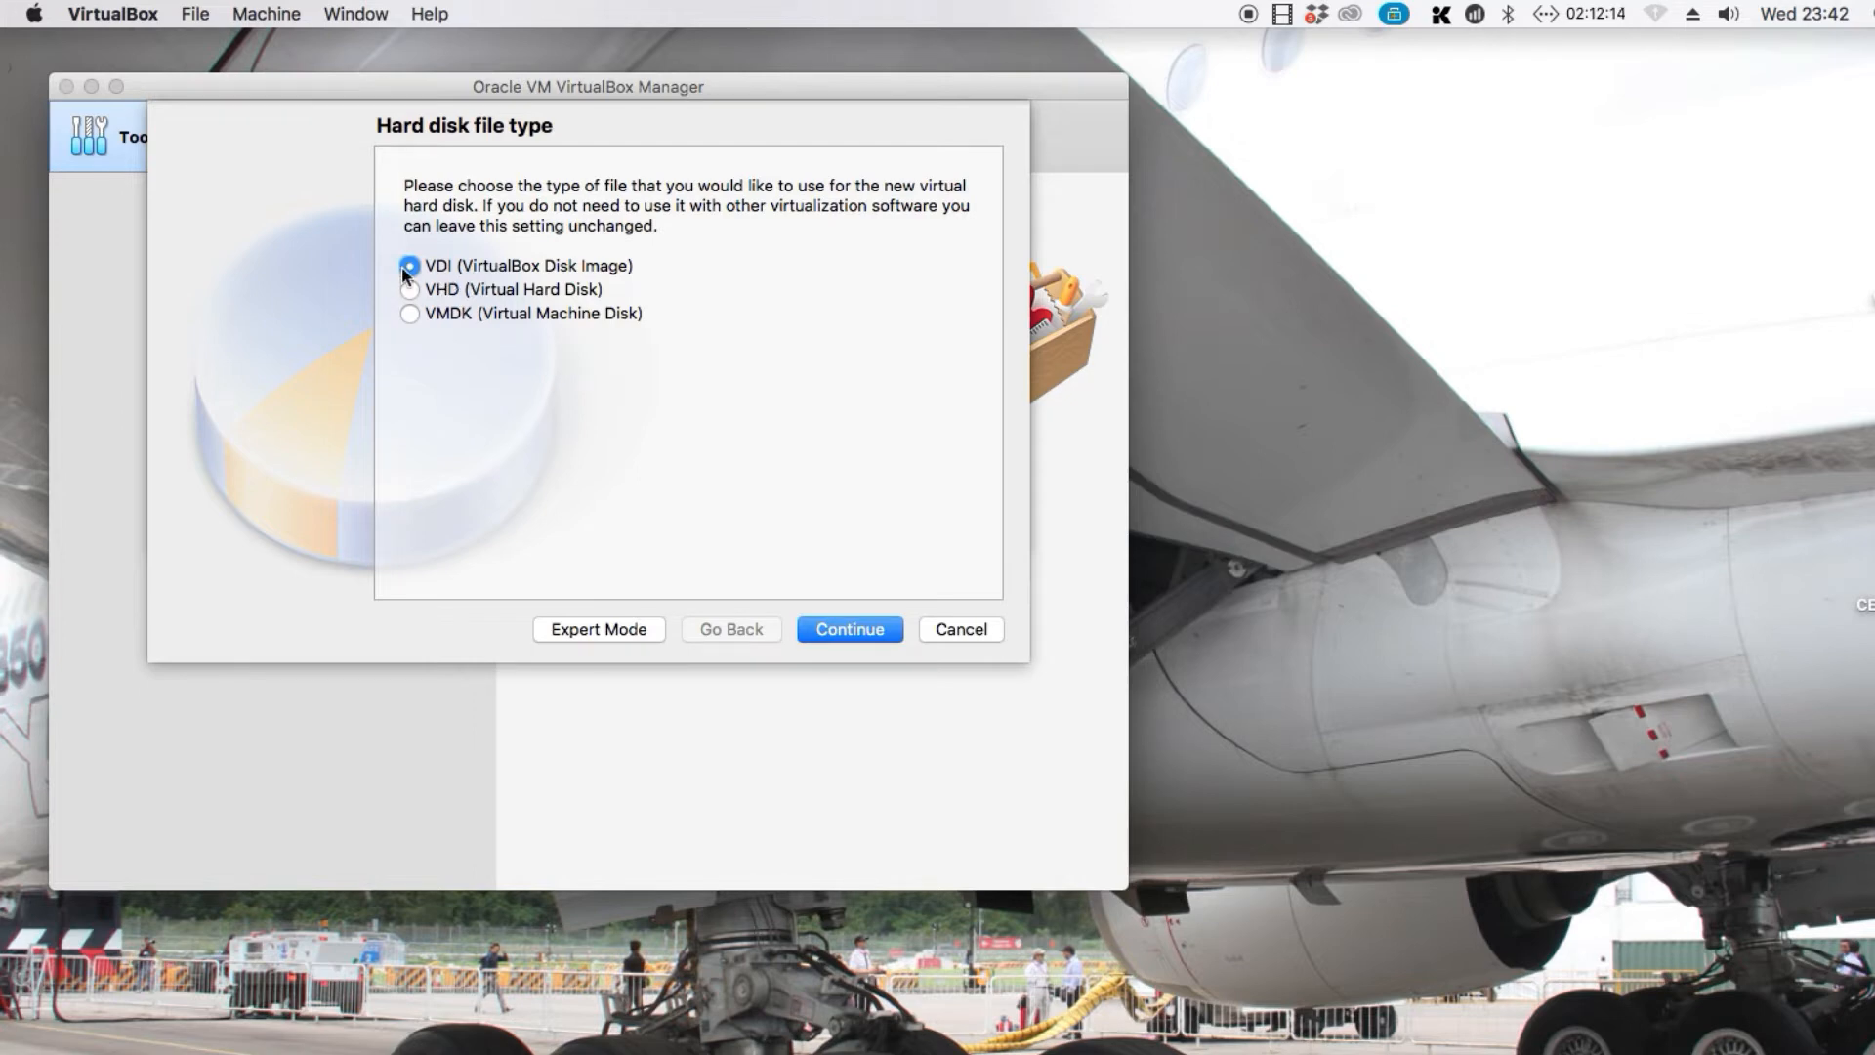
pyautogui.click(895, 629)
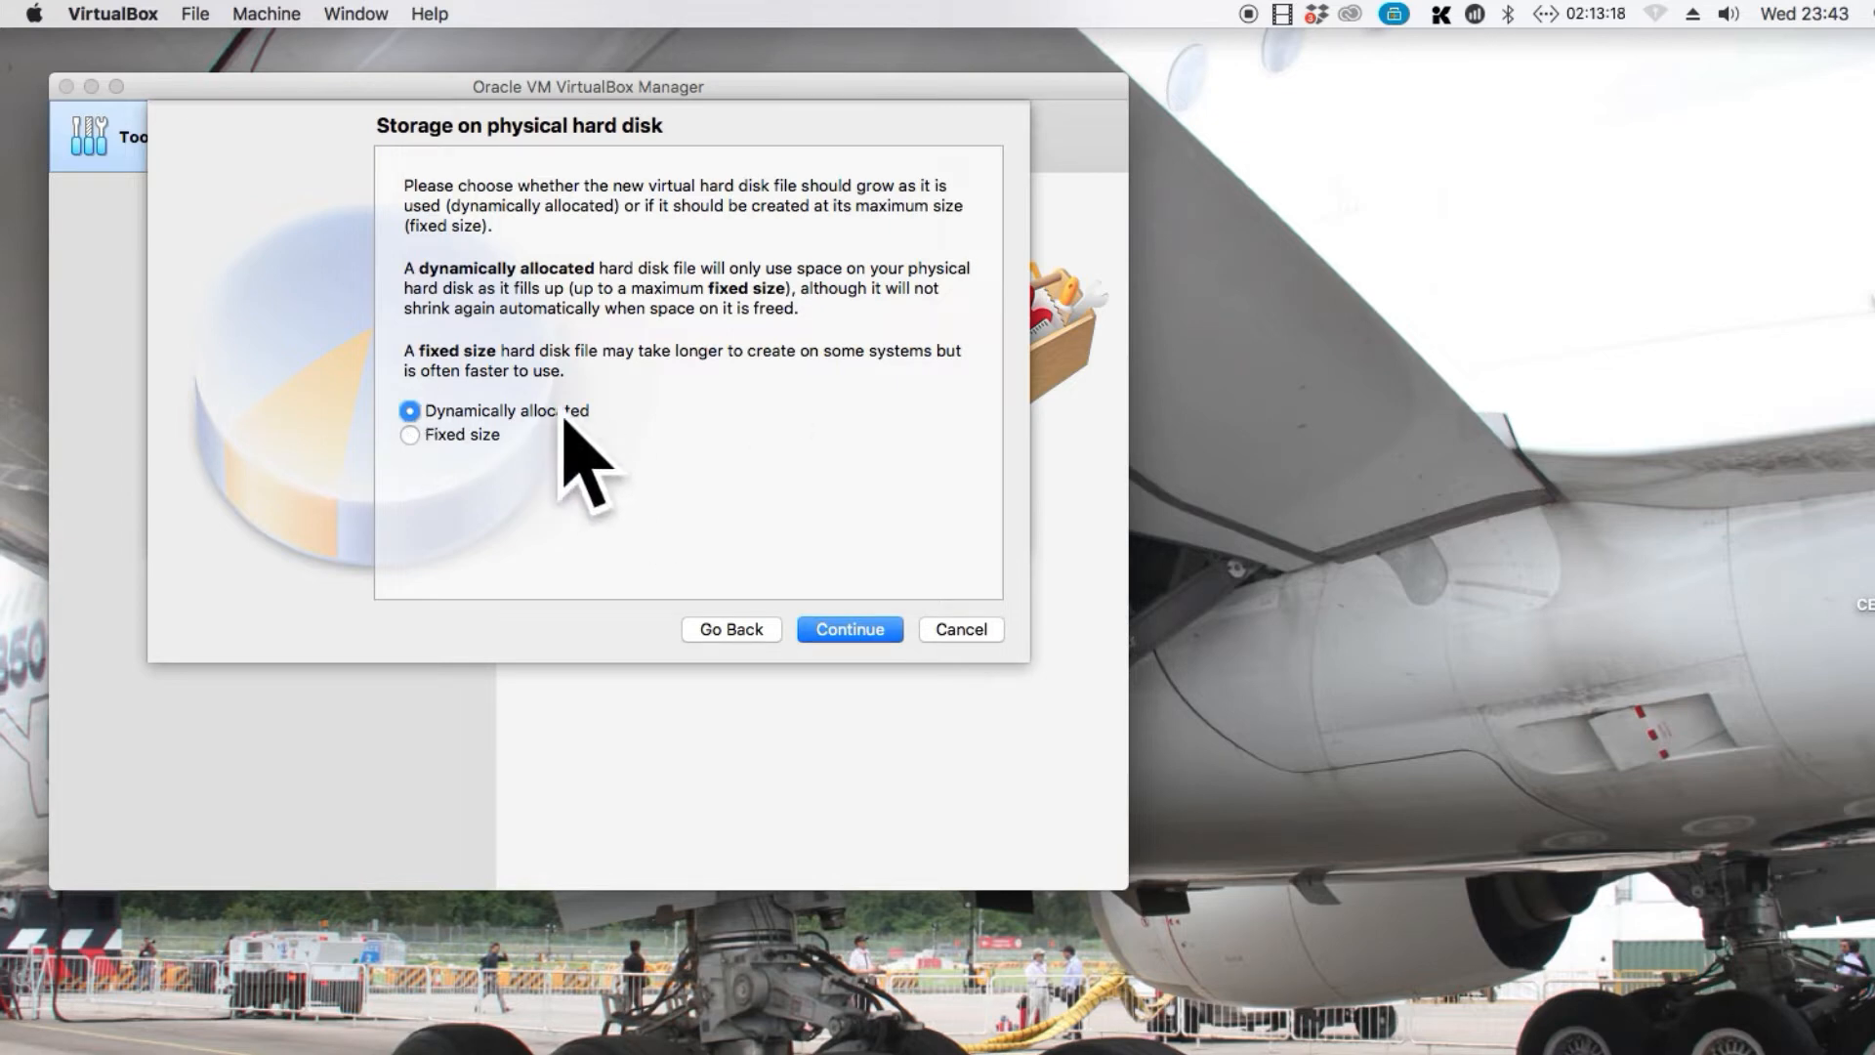
pyautogui.click(832, 637)
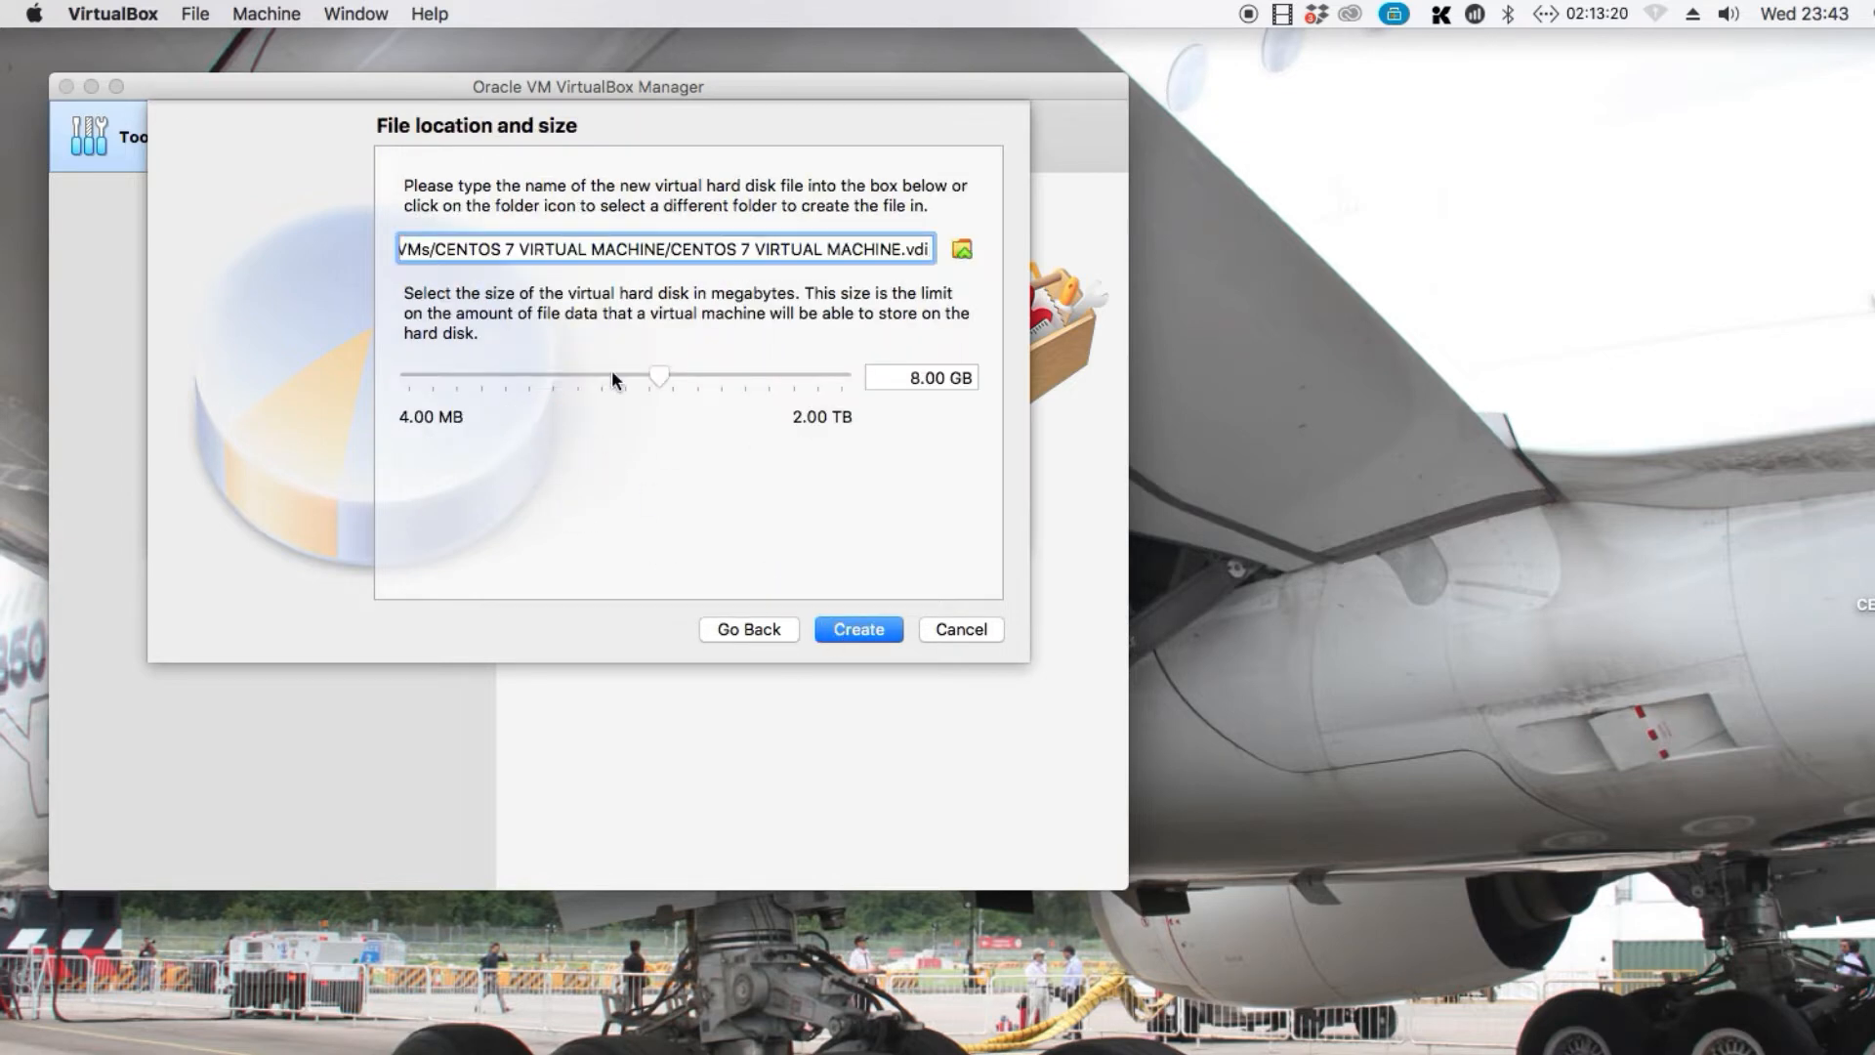
# Set the virtual hard disk size to 50 GB and create the disk
pyautogui.click(909, 381)
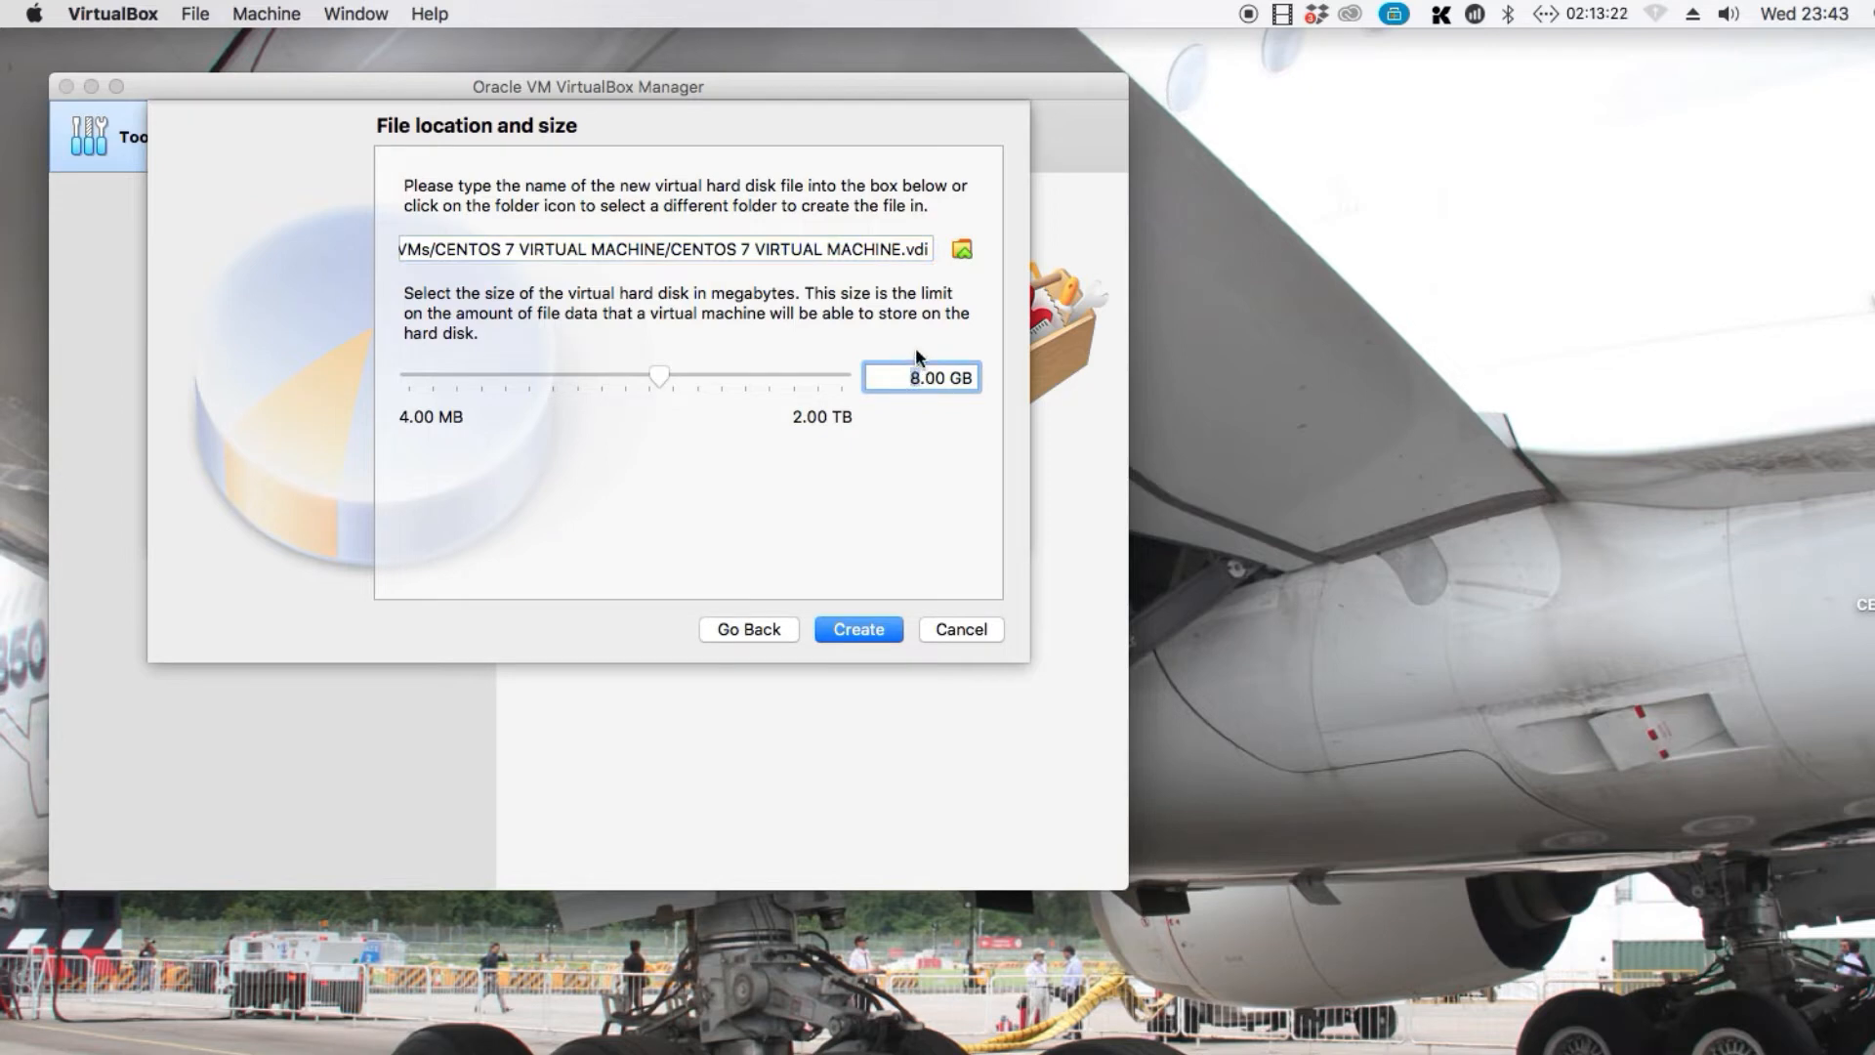
pyautogui.press('BackSpace')
pyautogui.write('50')
pyautogui.click(864, 631)
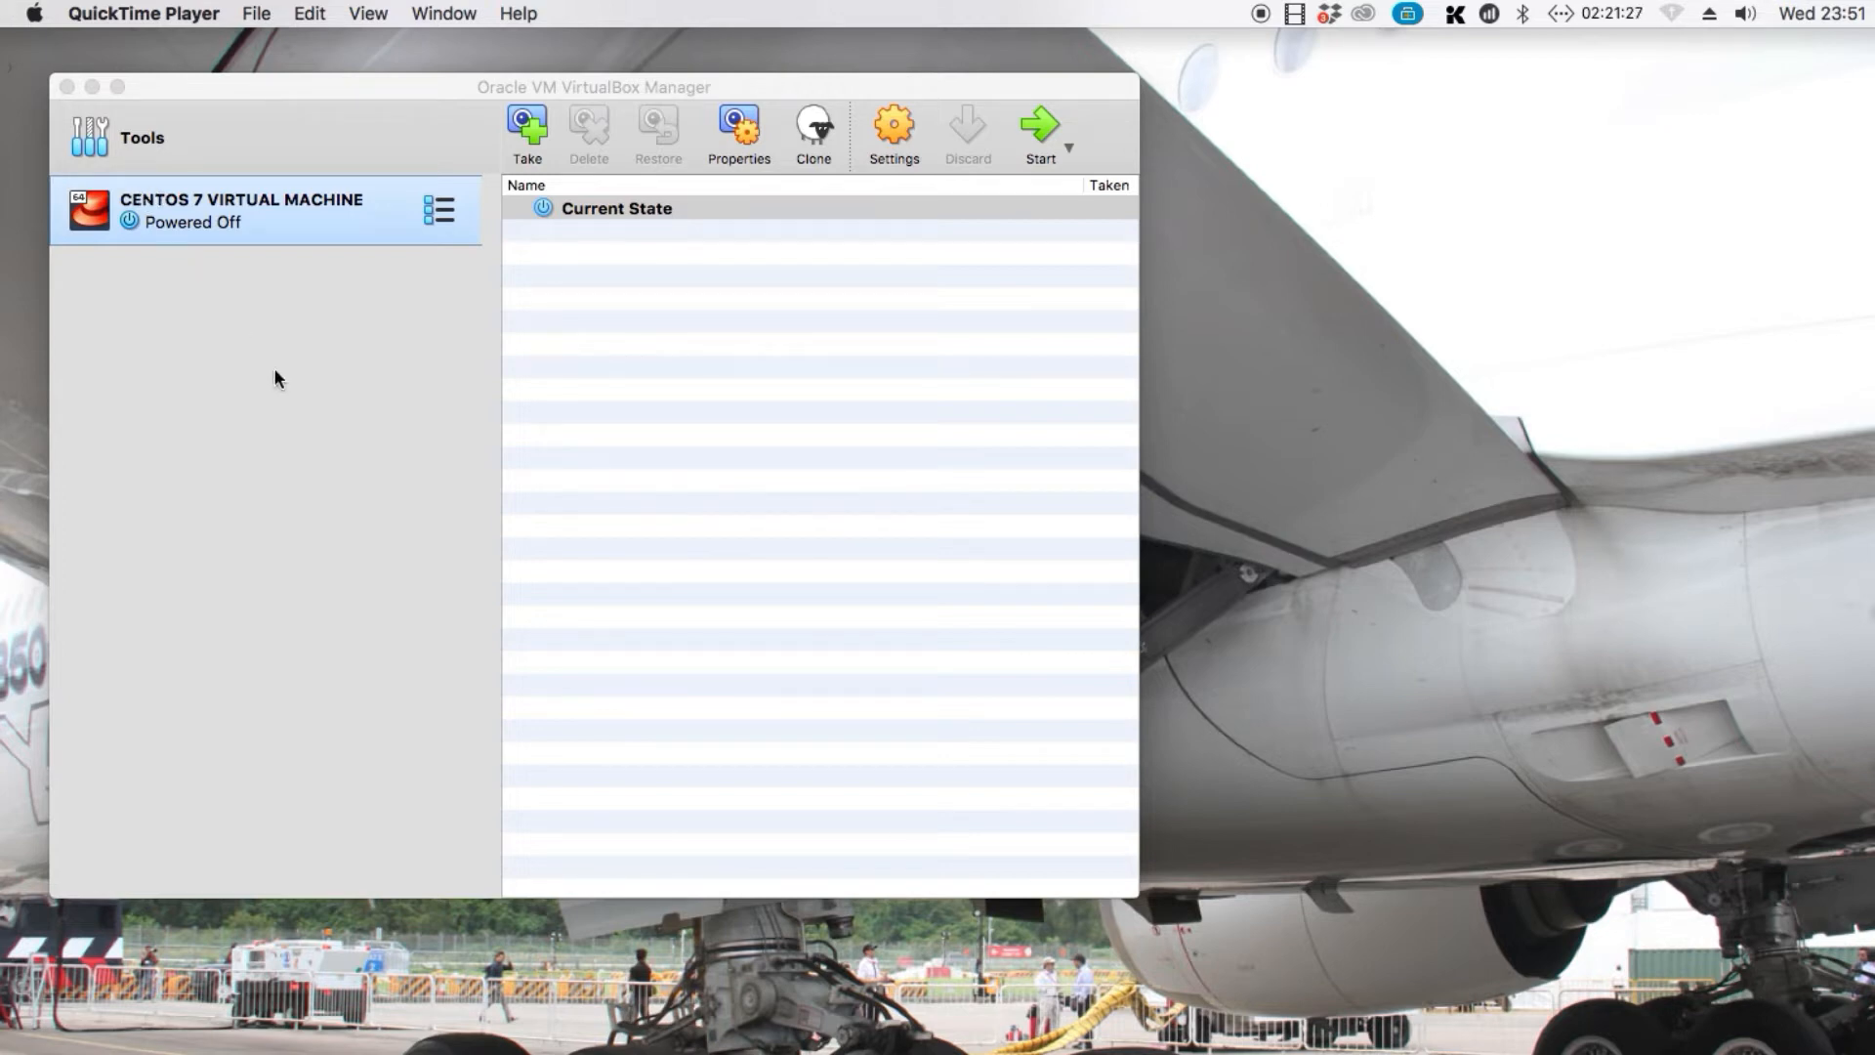
# Open the storage settings of CENTOS 7 VIRTUAL MACHINE and start adding an optical drive to the IDE controller
pyautogui.rightClick(238, 209)
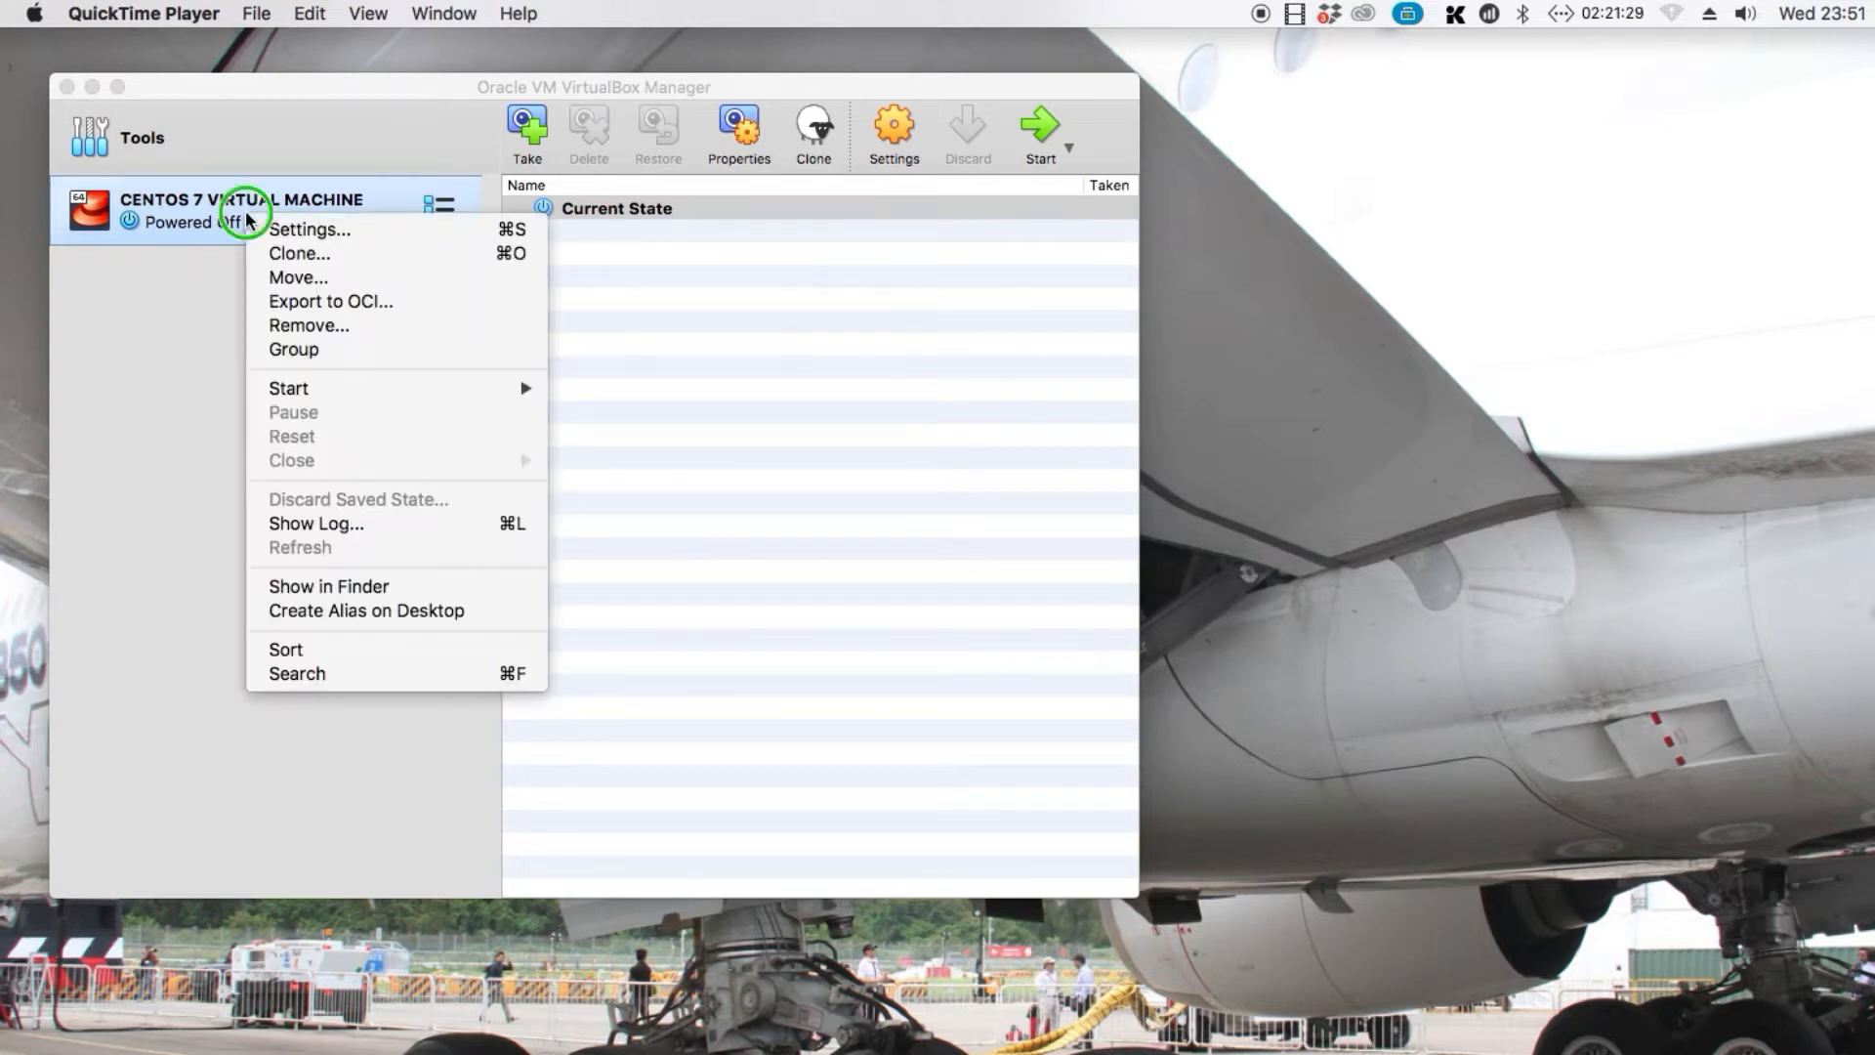
pyautogui.rightClick(367, 239)
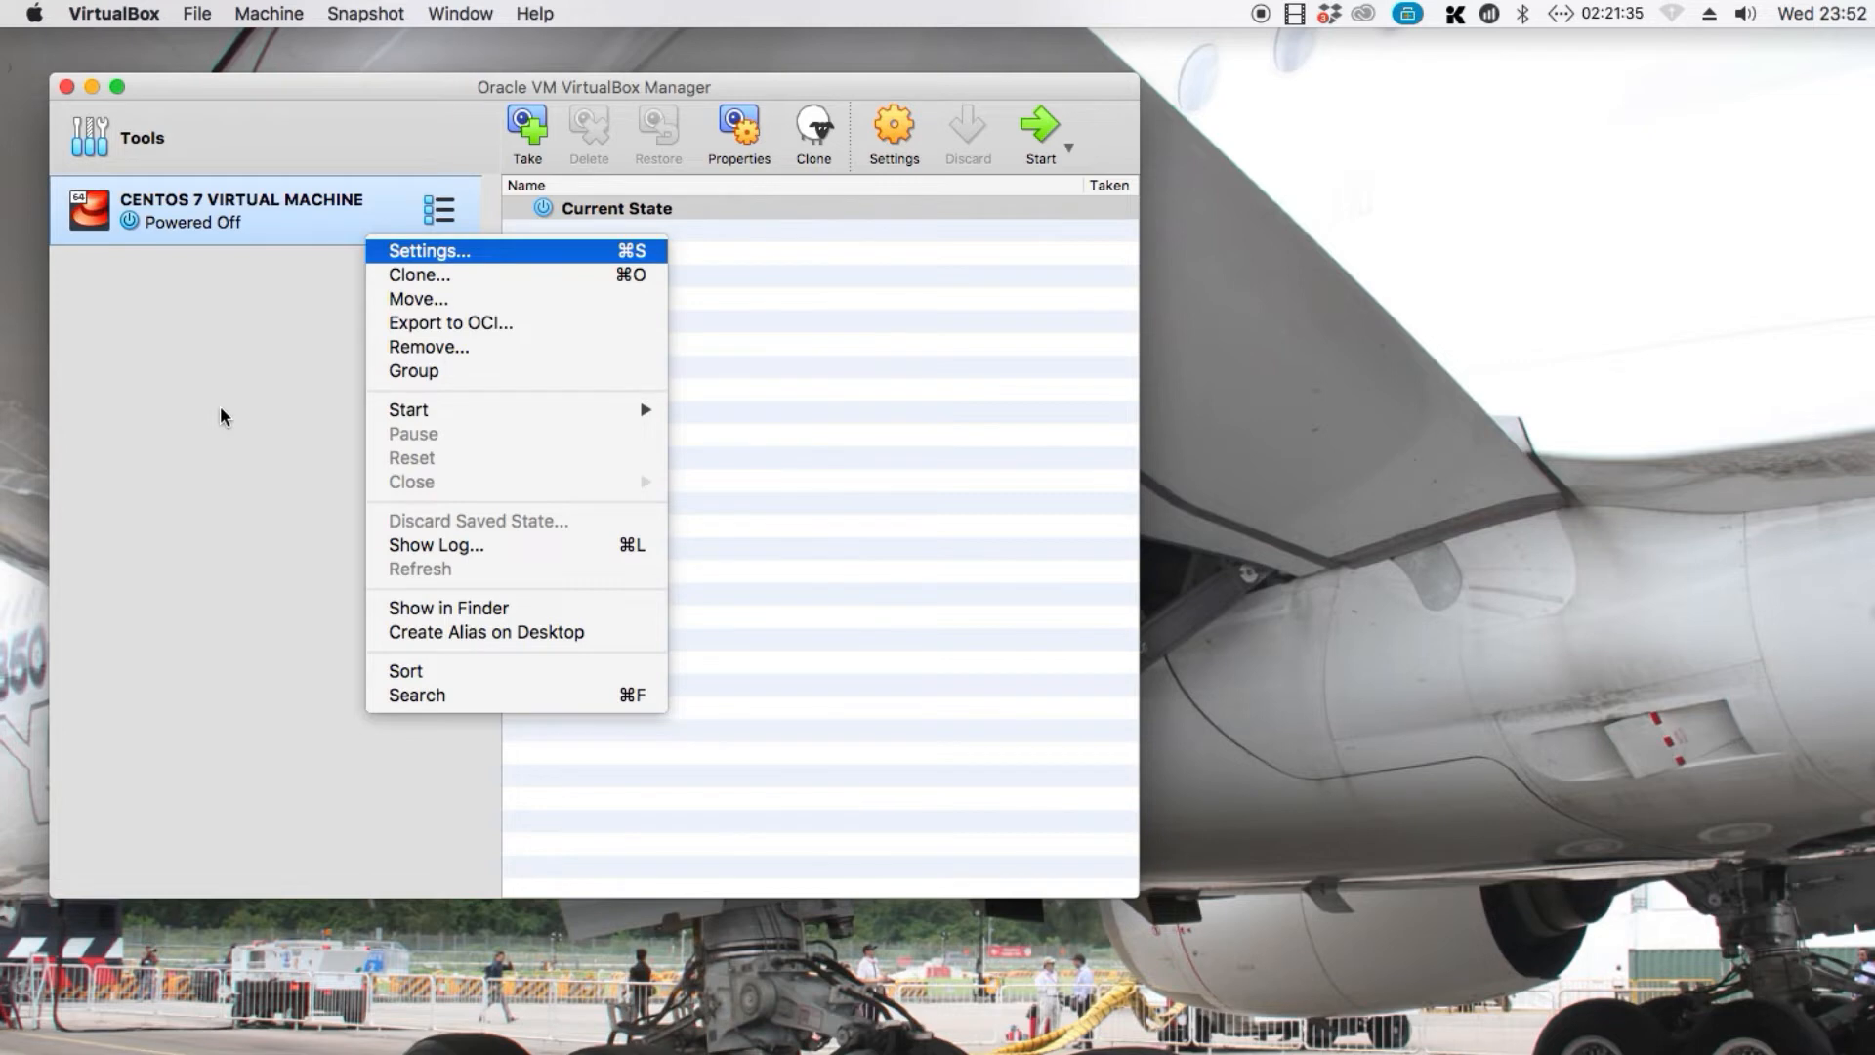
pyautogui.press('Return')
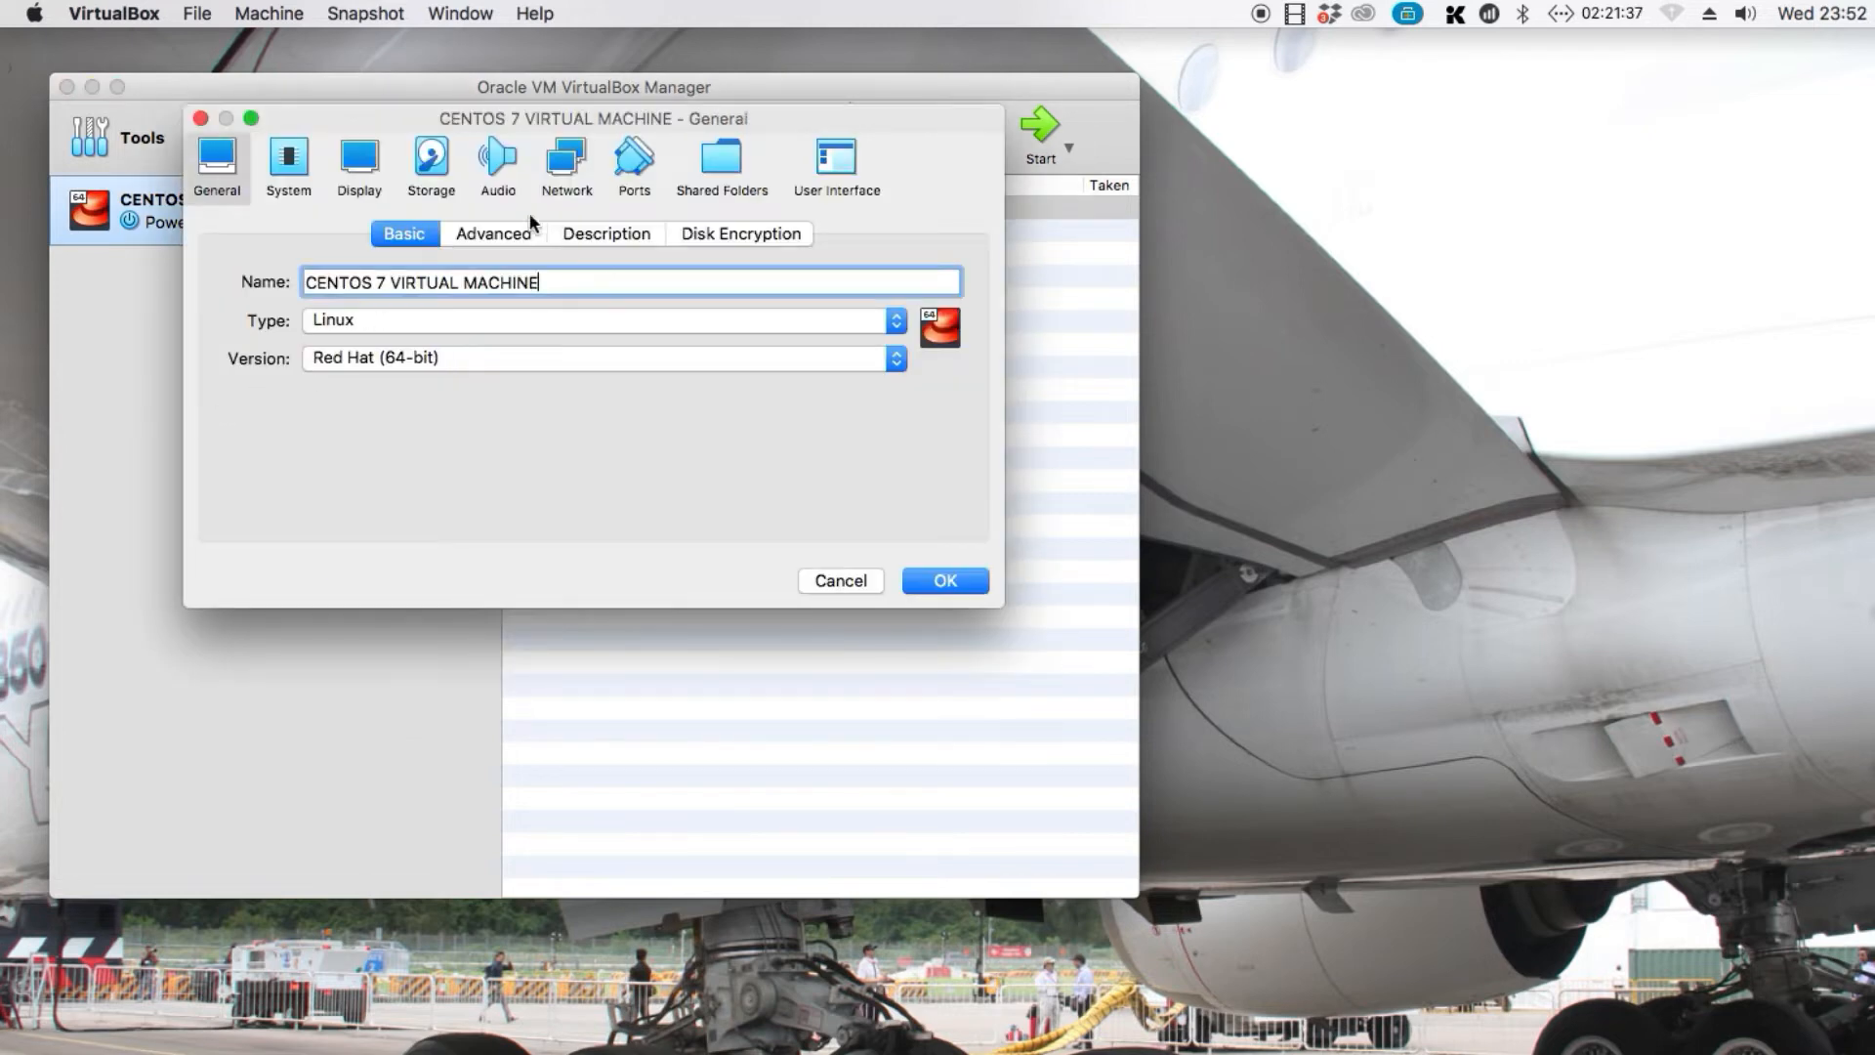
pyautogui.click(431, 161)
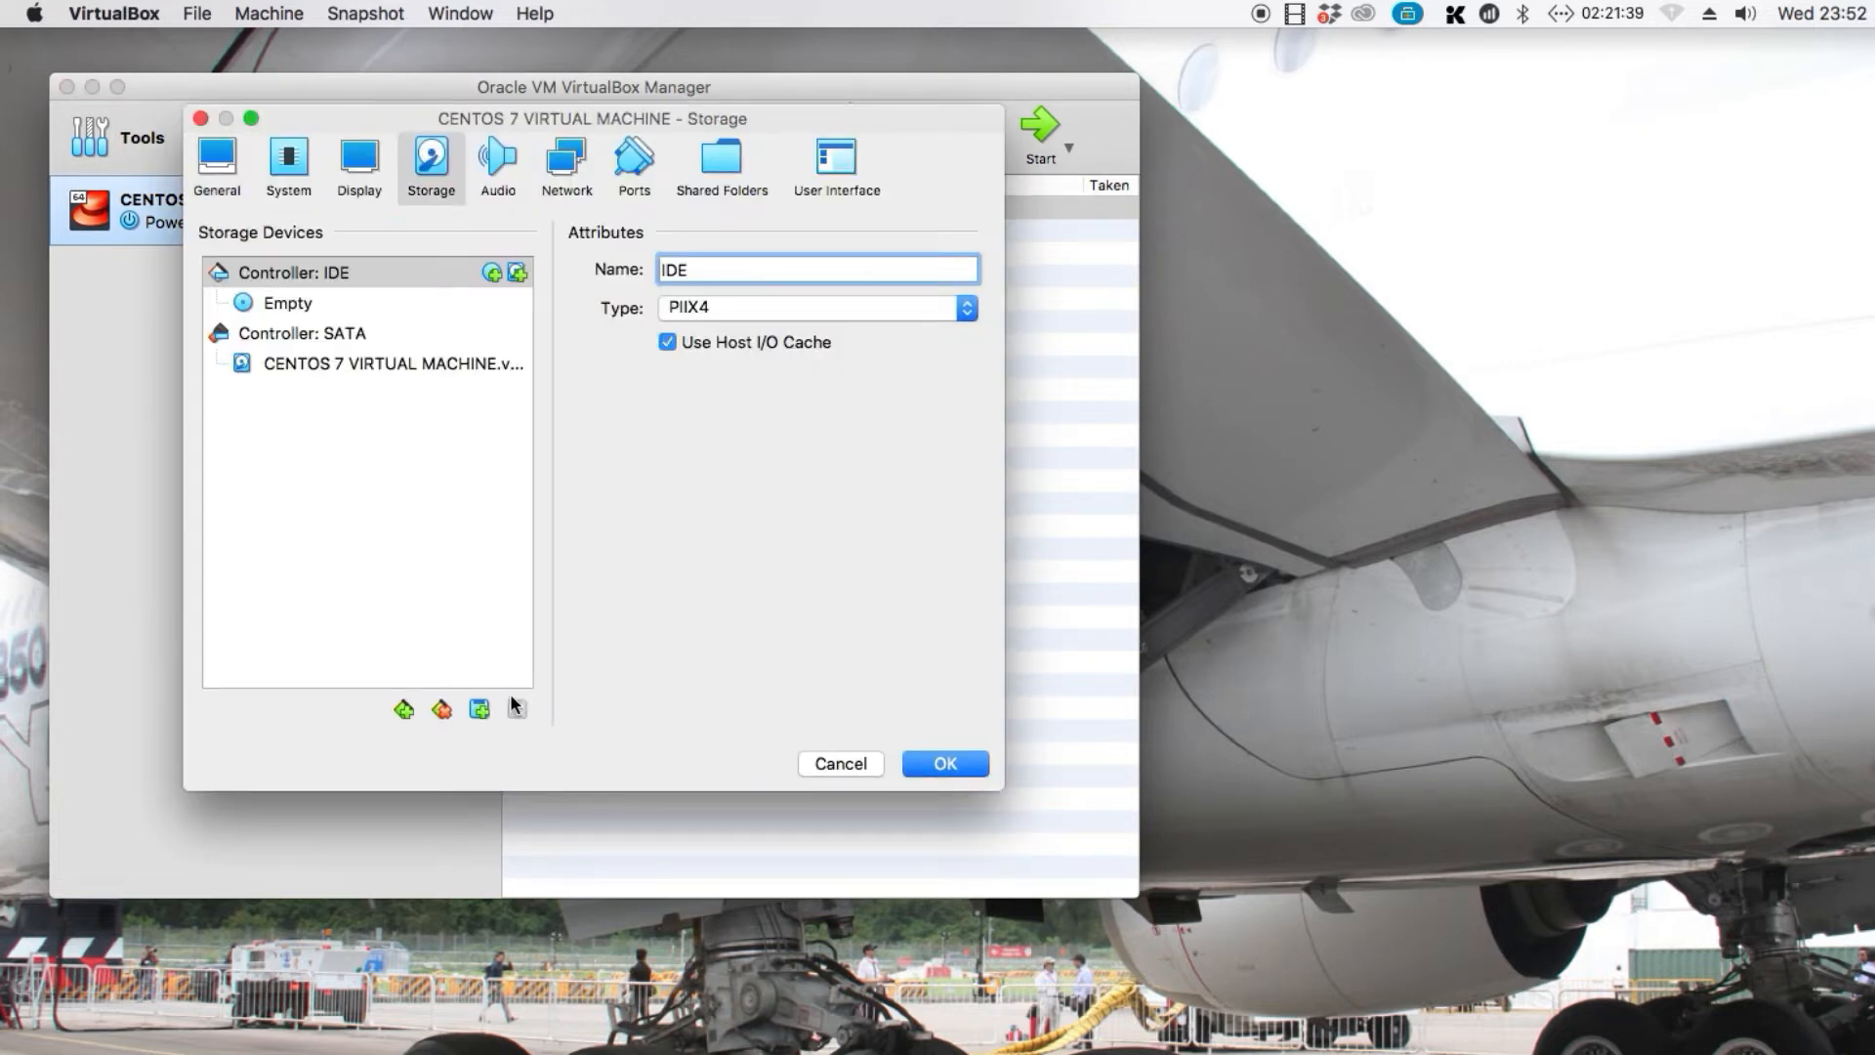
pyautogui.click(479, 710)
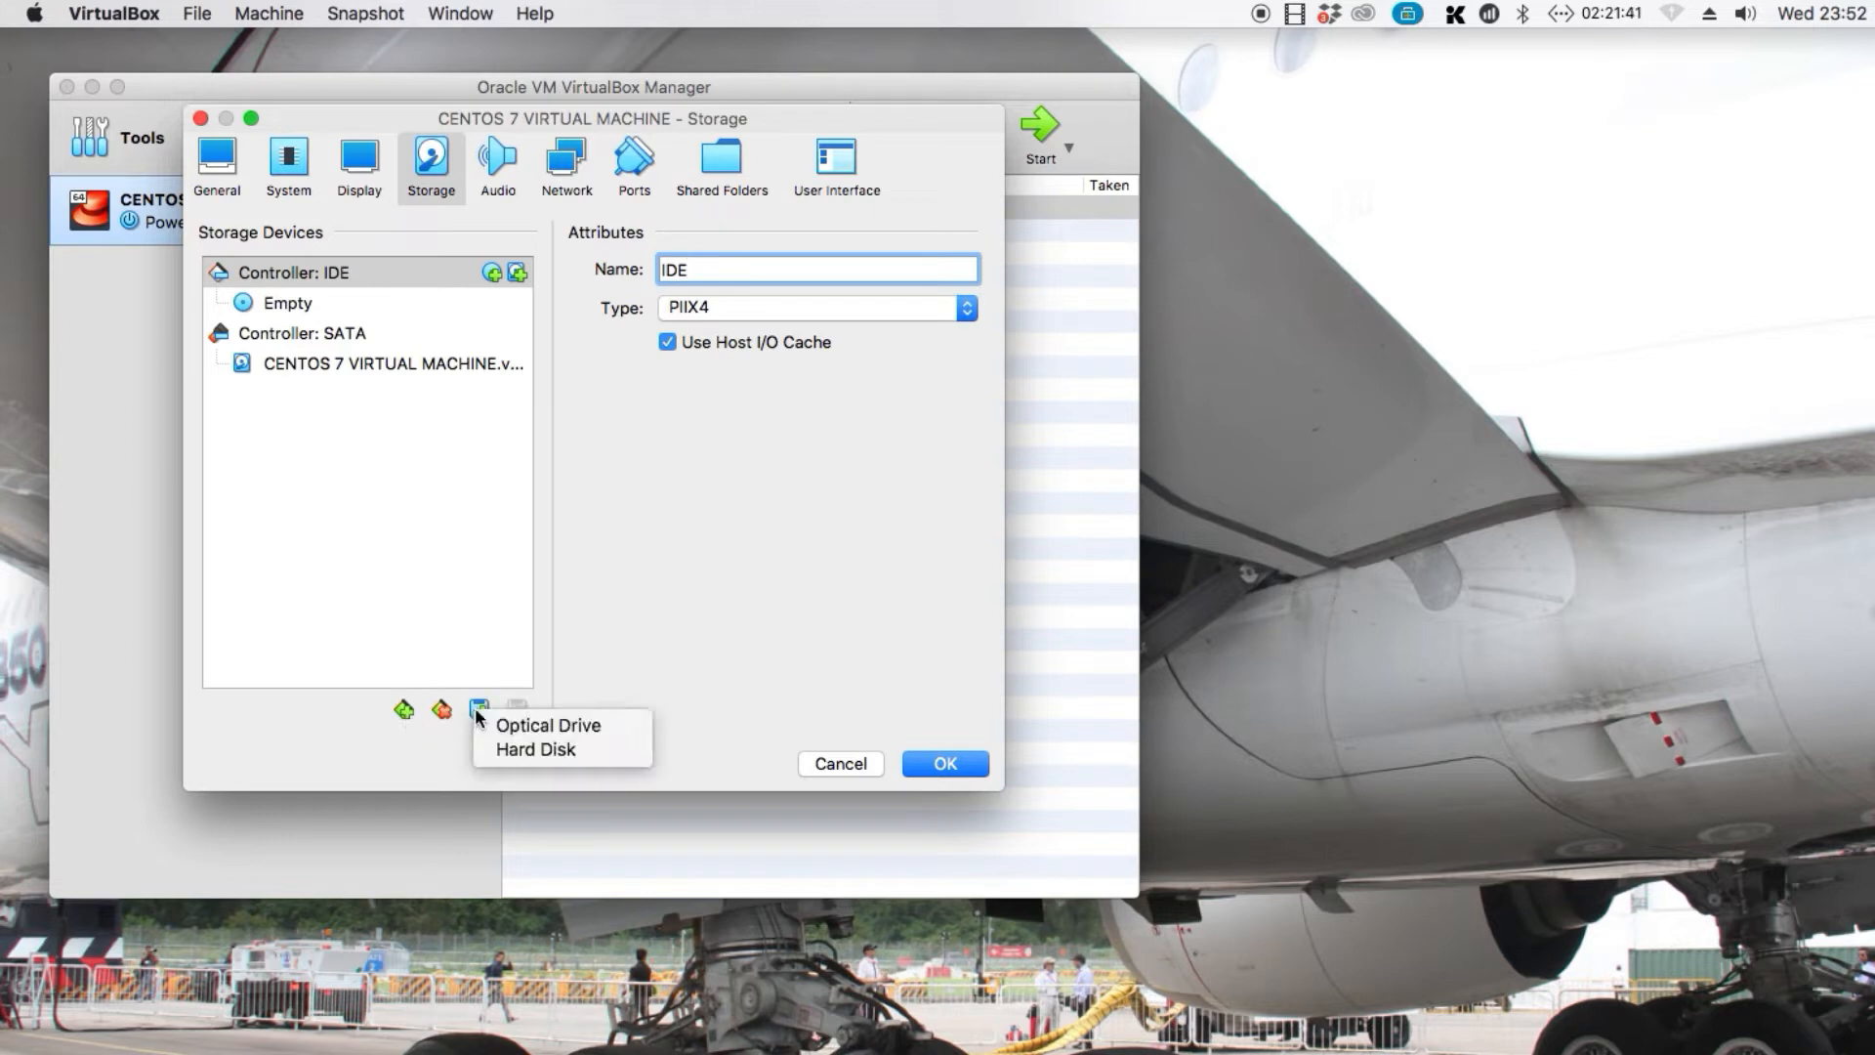
pyautogui.click(503, 724)
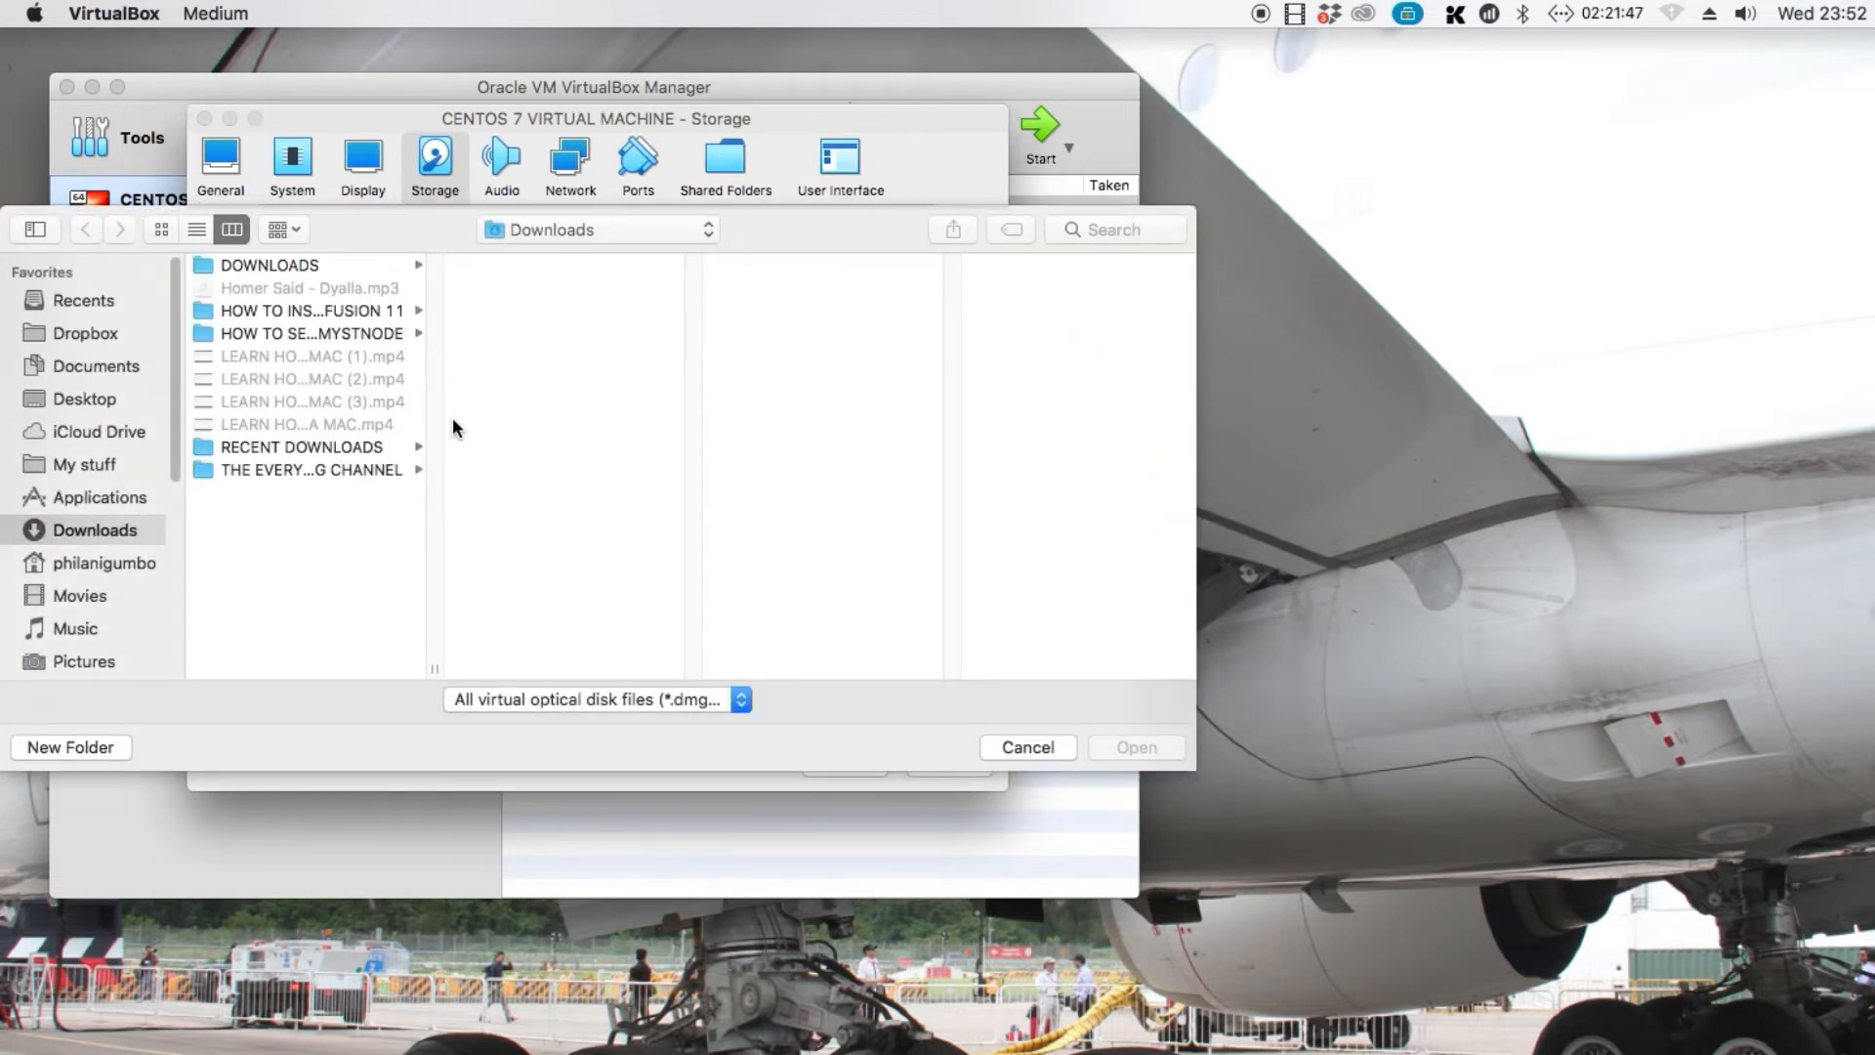
# Add the image CentOS-7-x86_64-DVD-1810.iso from My stuff, Stuff, Documents, SOFTWARE to the list of optical disks
pyautogui.click(101, 466)
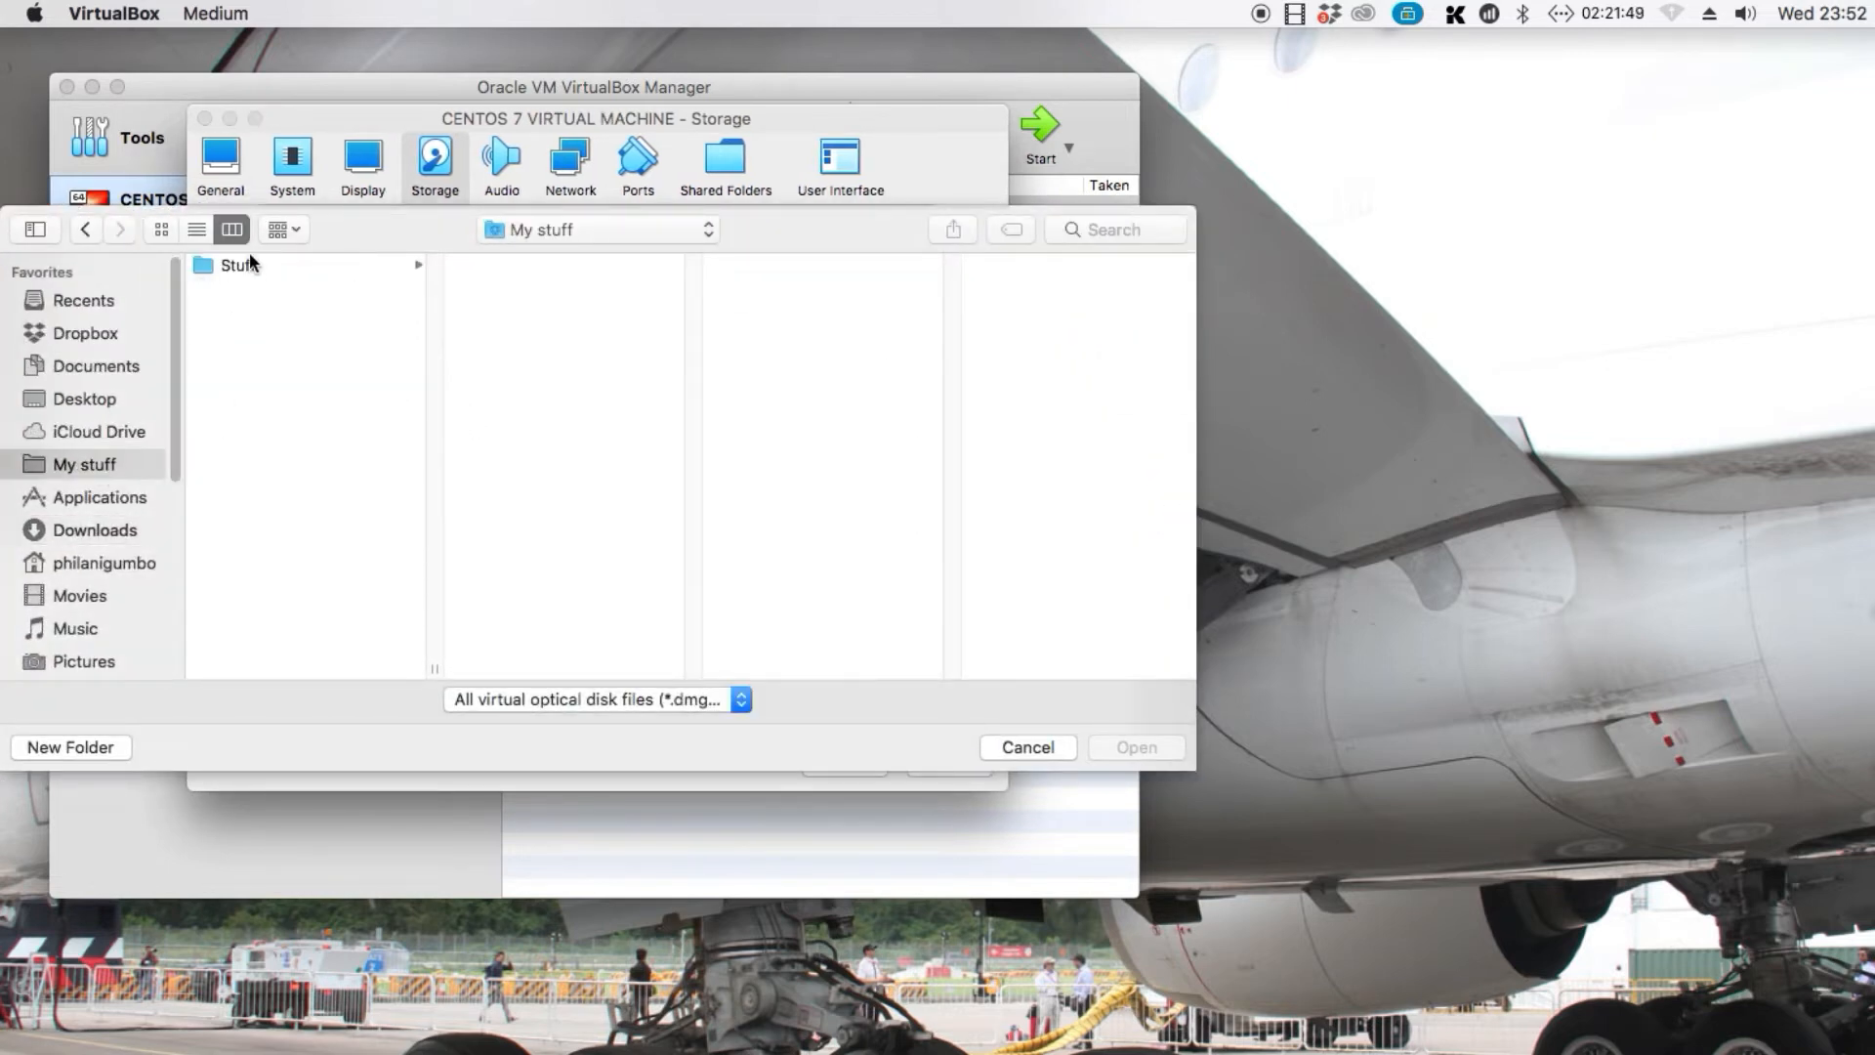
pyautogui.click(273, 273)
pyautogui.click(548, 268)
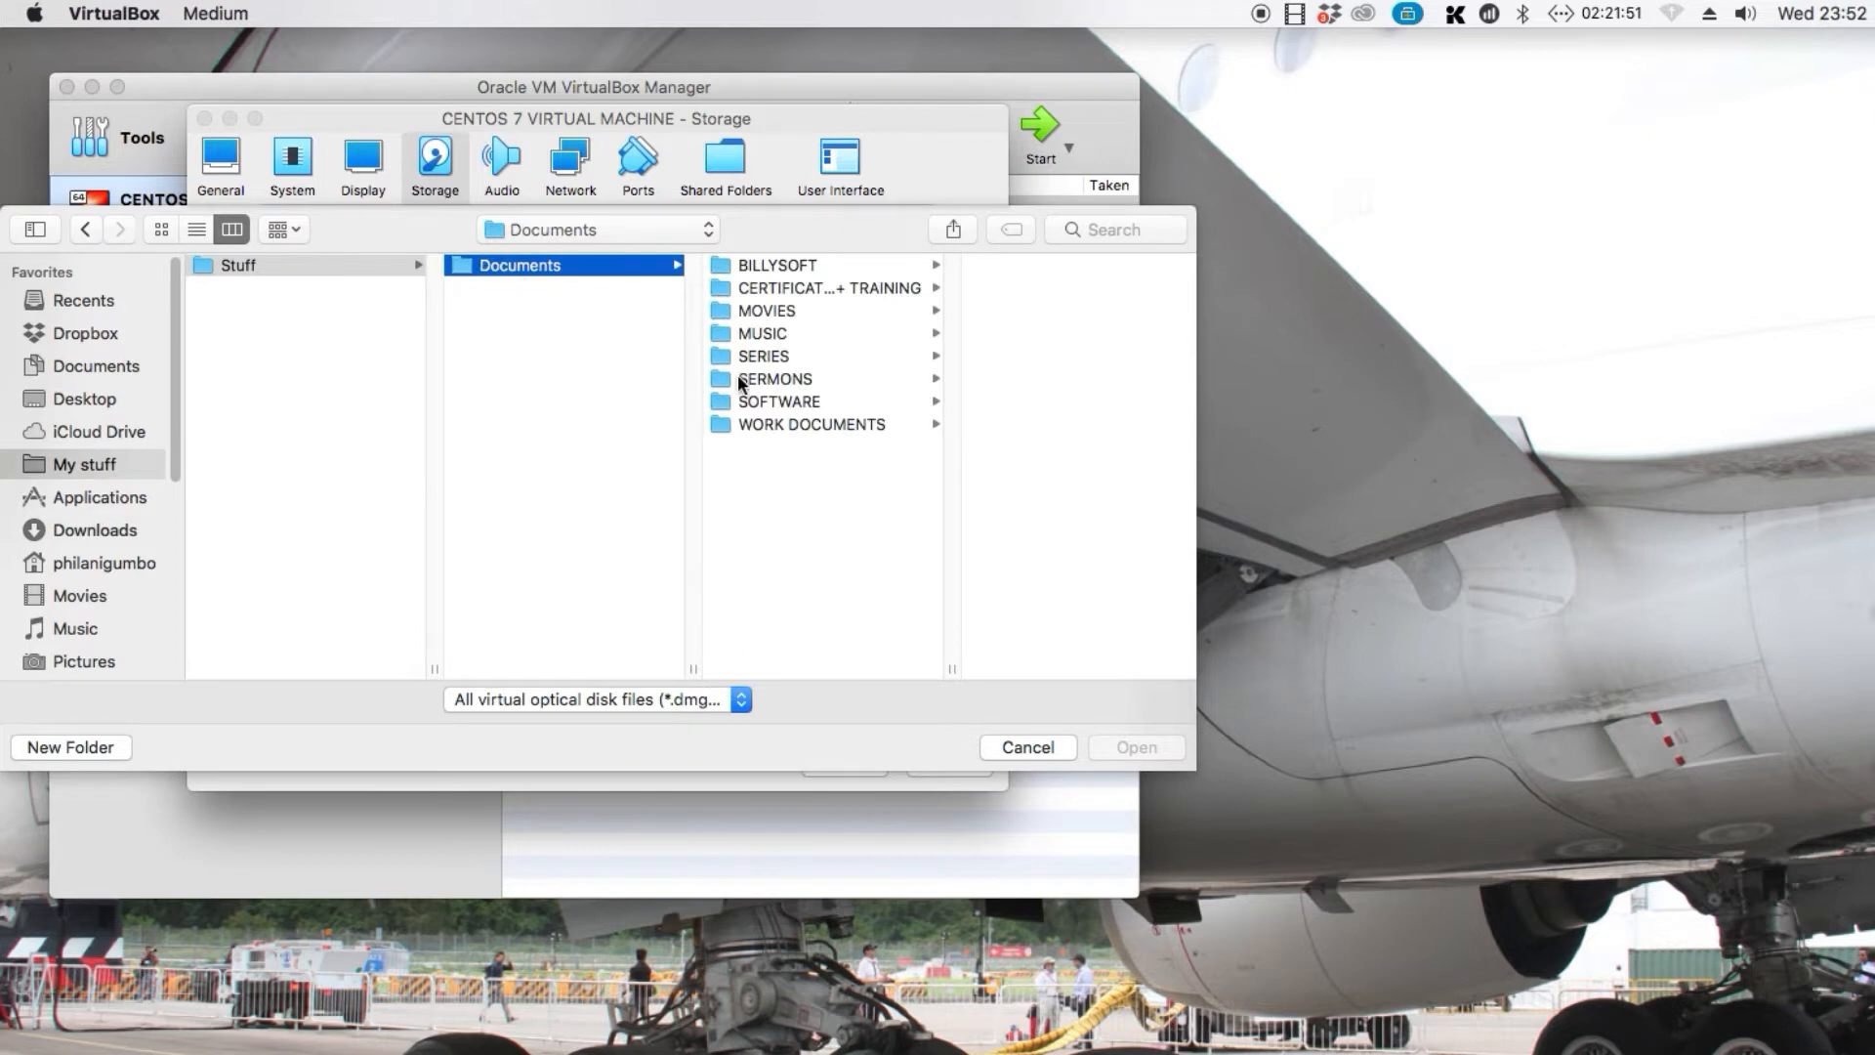
pyautogui.click(766, 403)
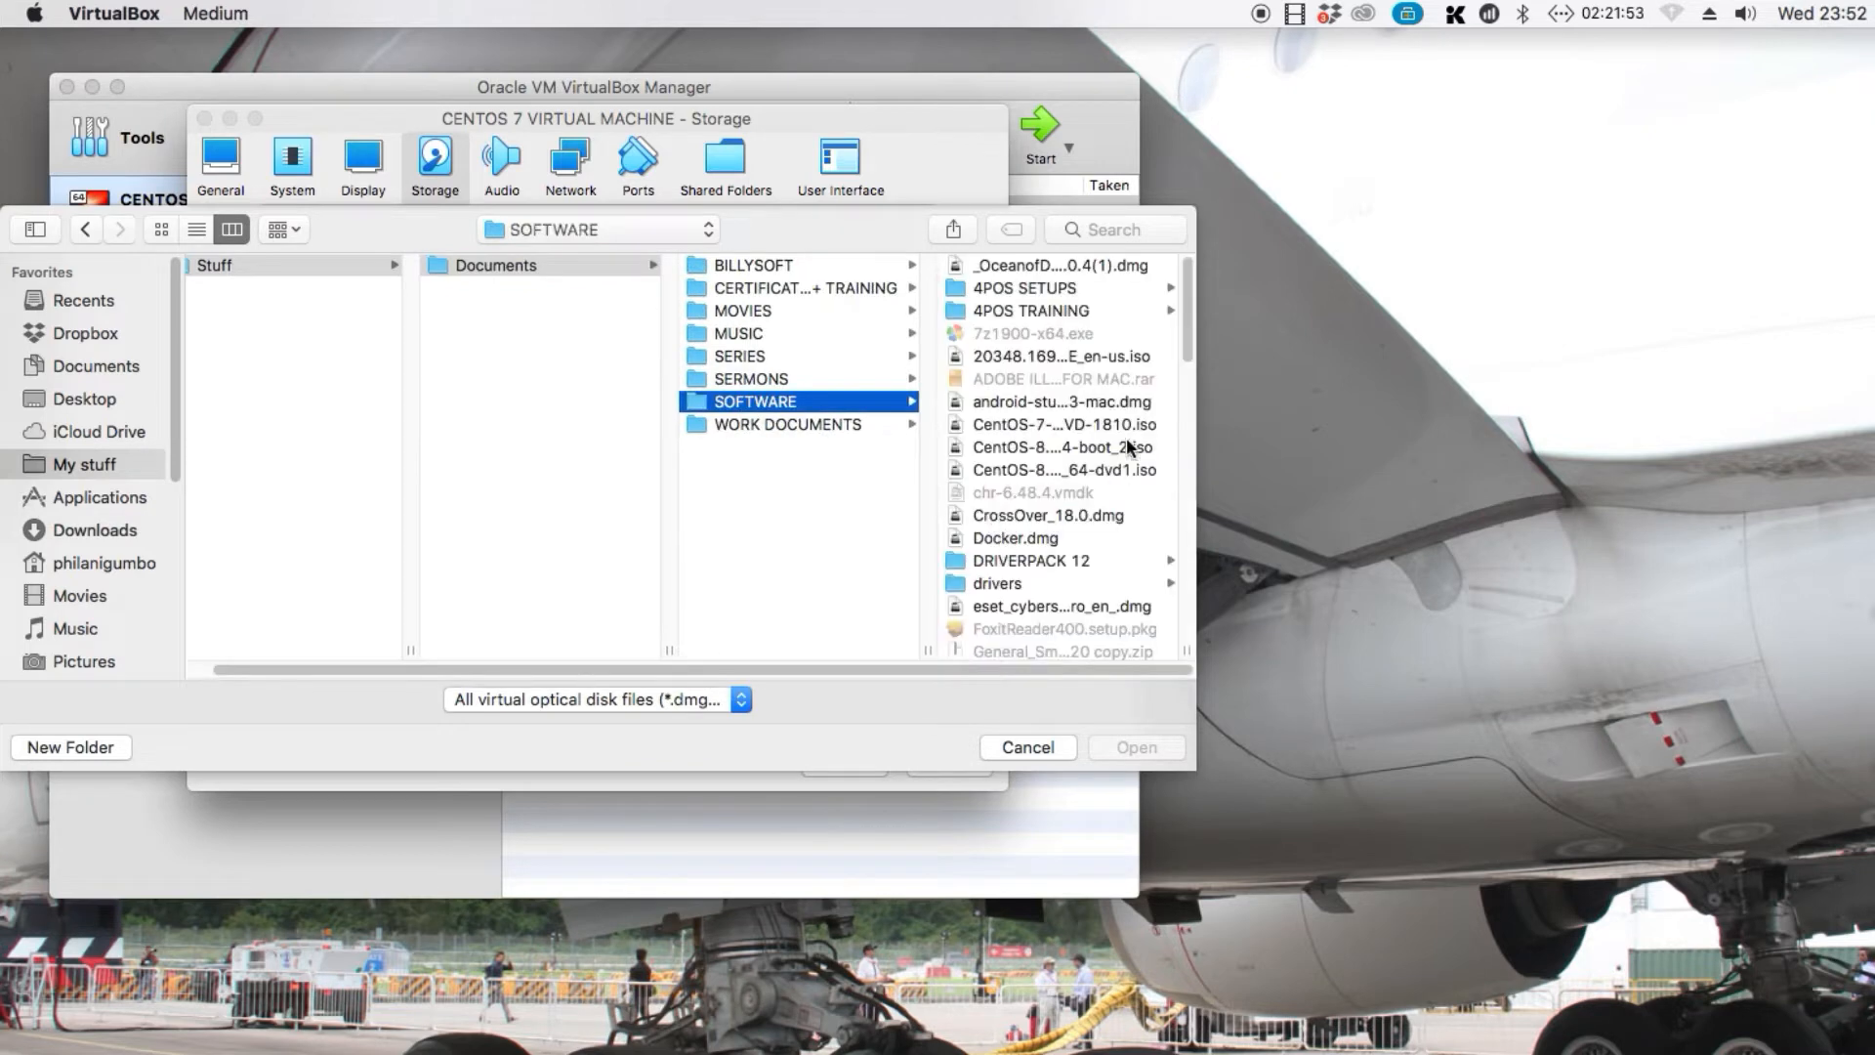
pyautogui.click(1080, 437)
pyautogui.click(1080, 432)
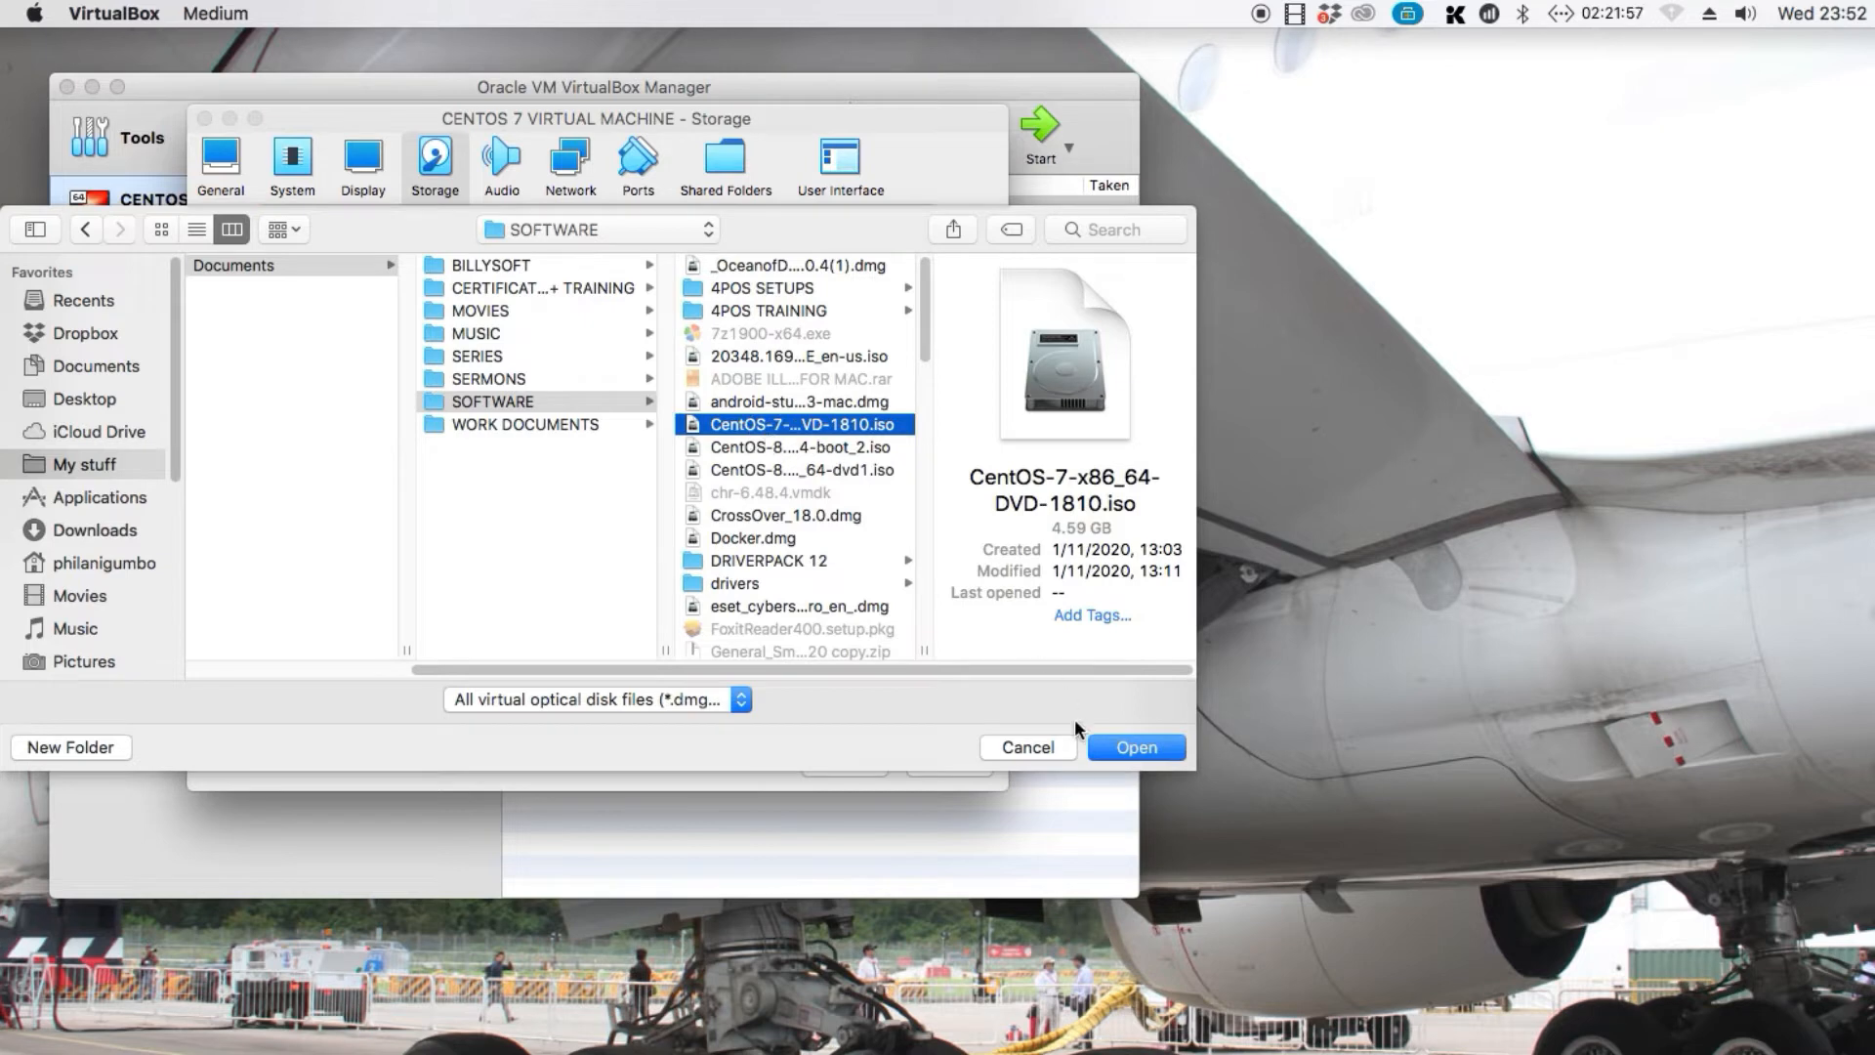
pyautogui.click(1158, 748)
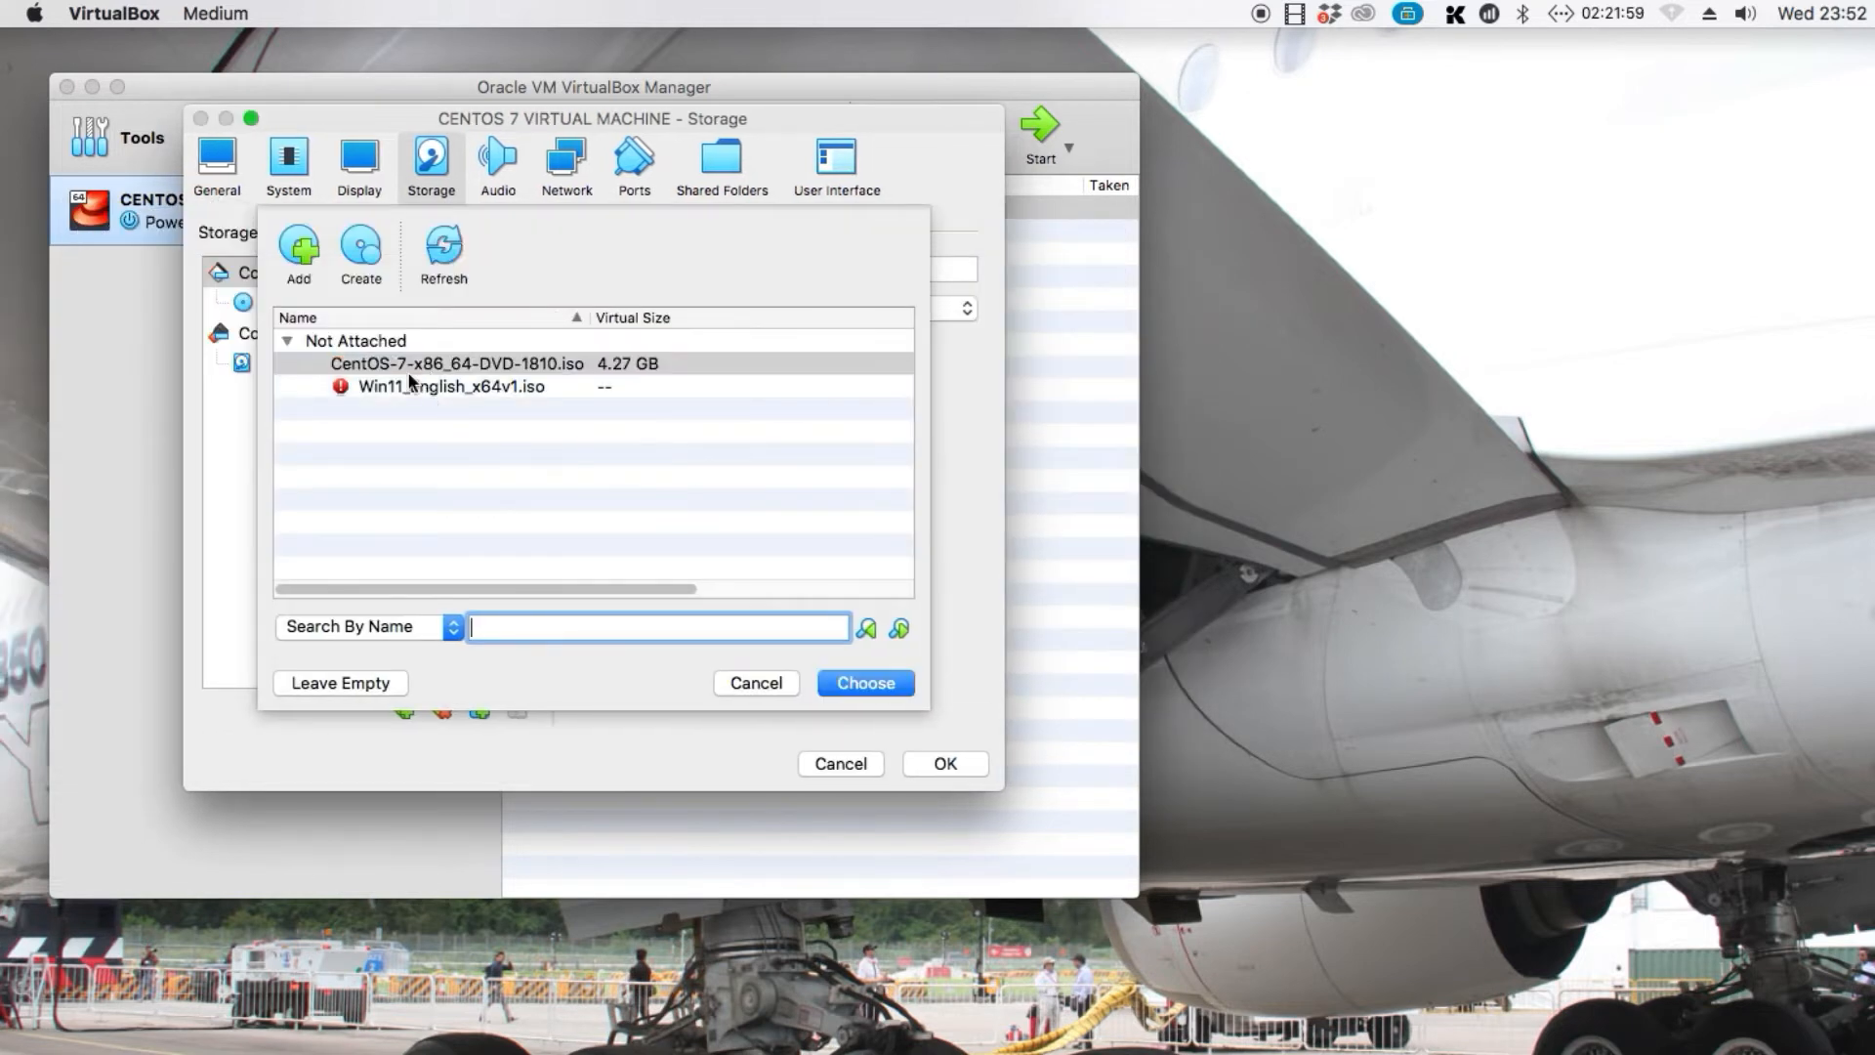
# Attach CentOS-7-x86_64-DVD-1810.iso to the IDE controller and save the virtual machine's settings
pyautogui.click(378, 385)
pyautogui.click(387, 363)
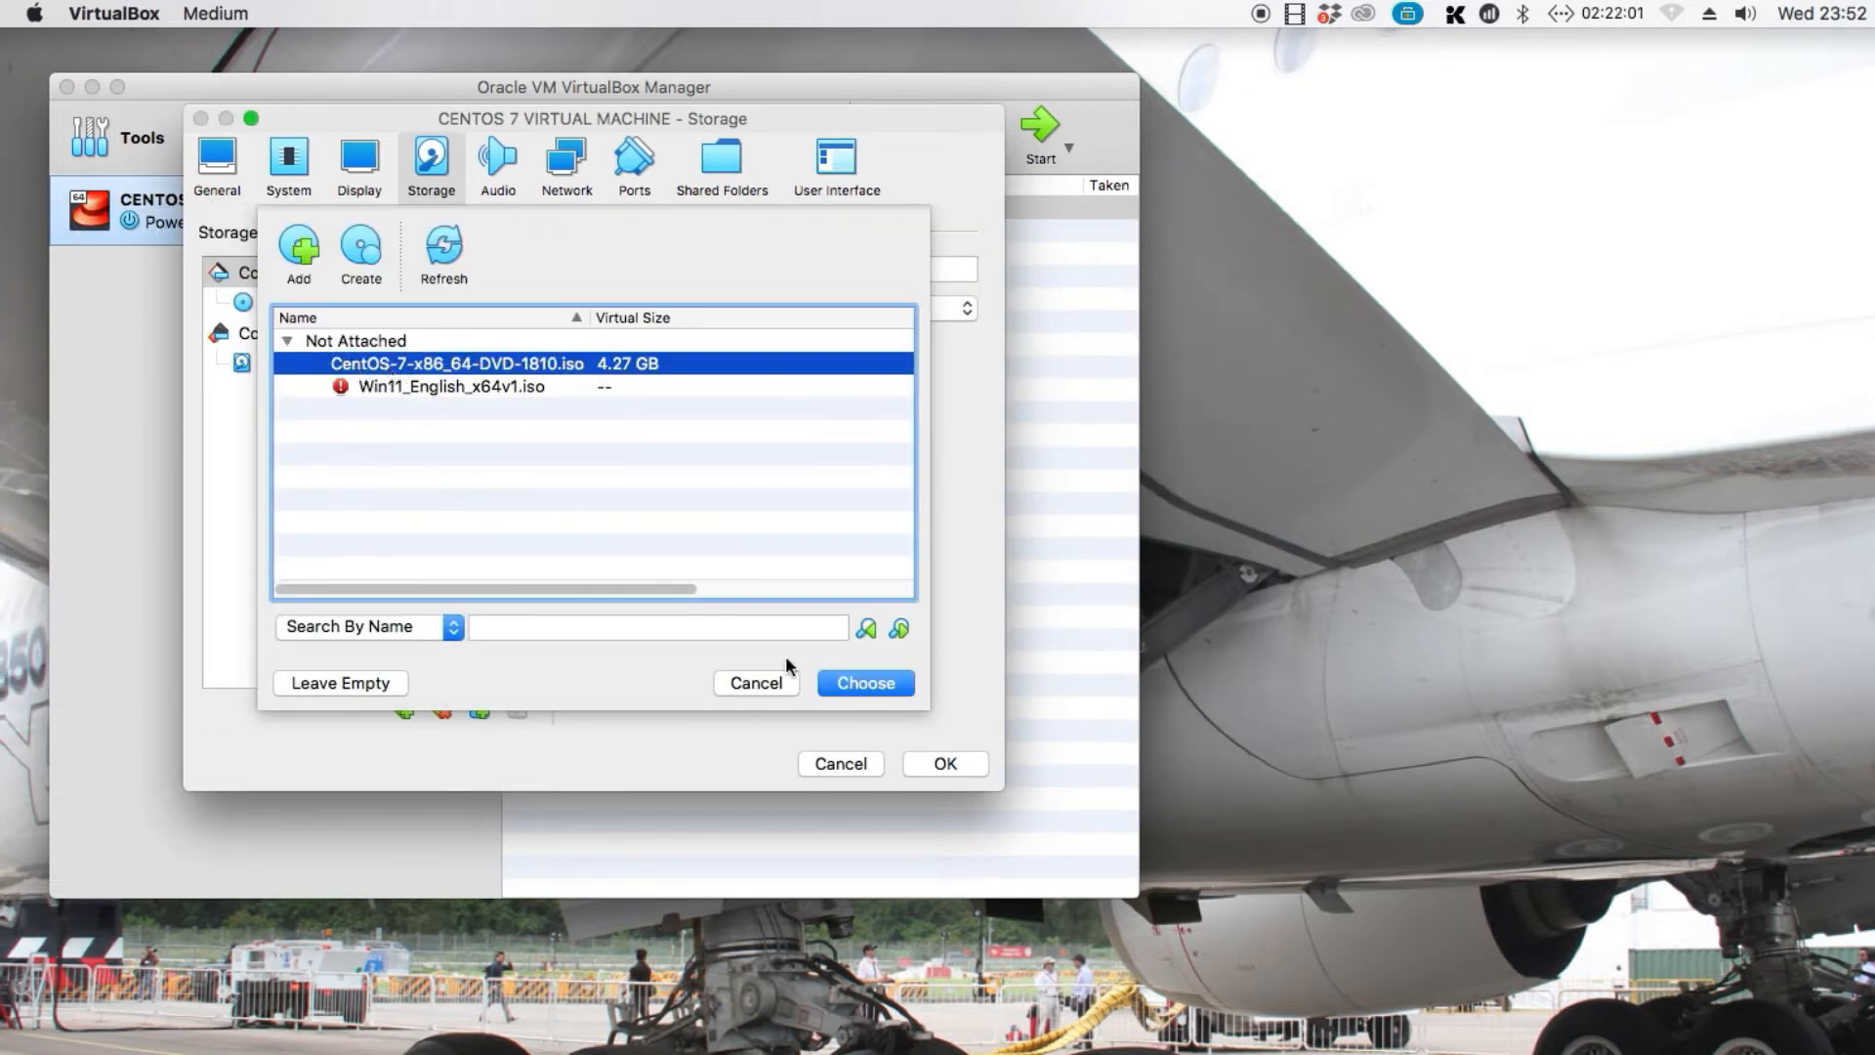
pyautogui.click(850, 684)
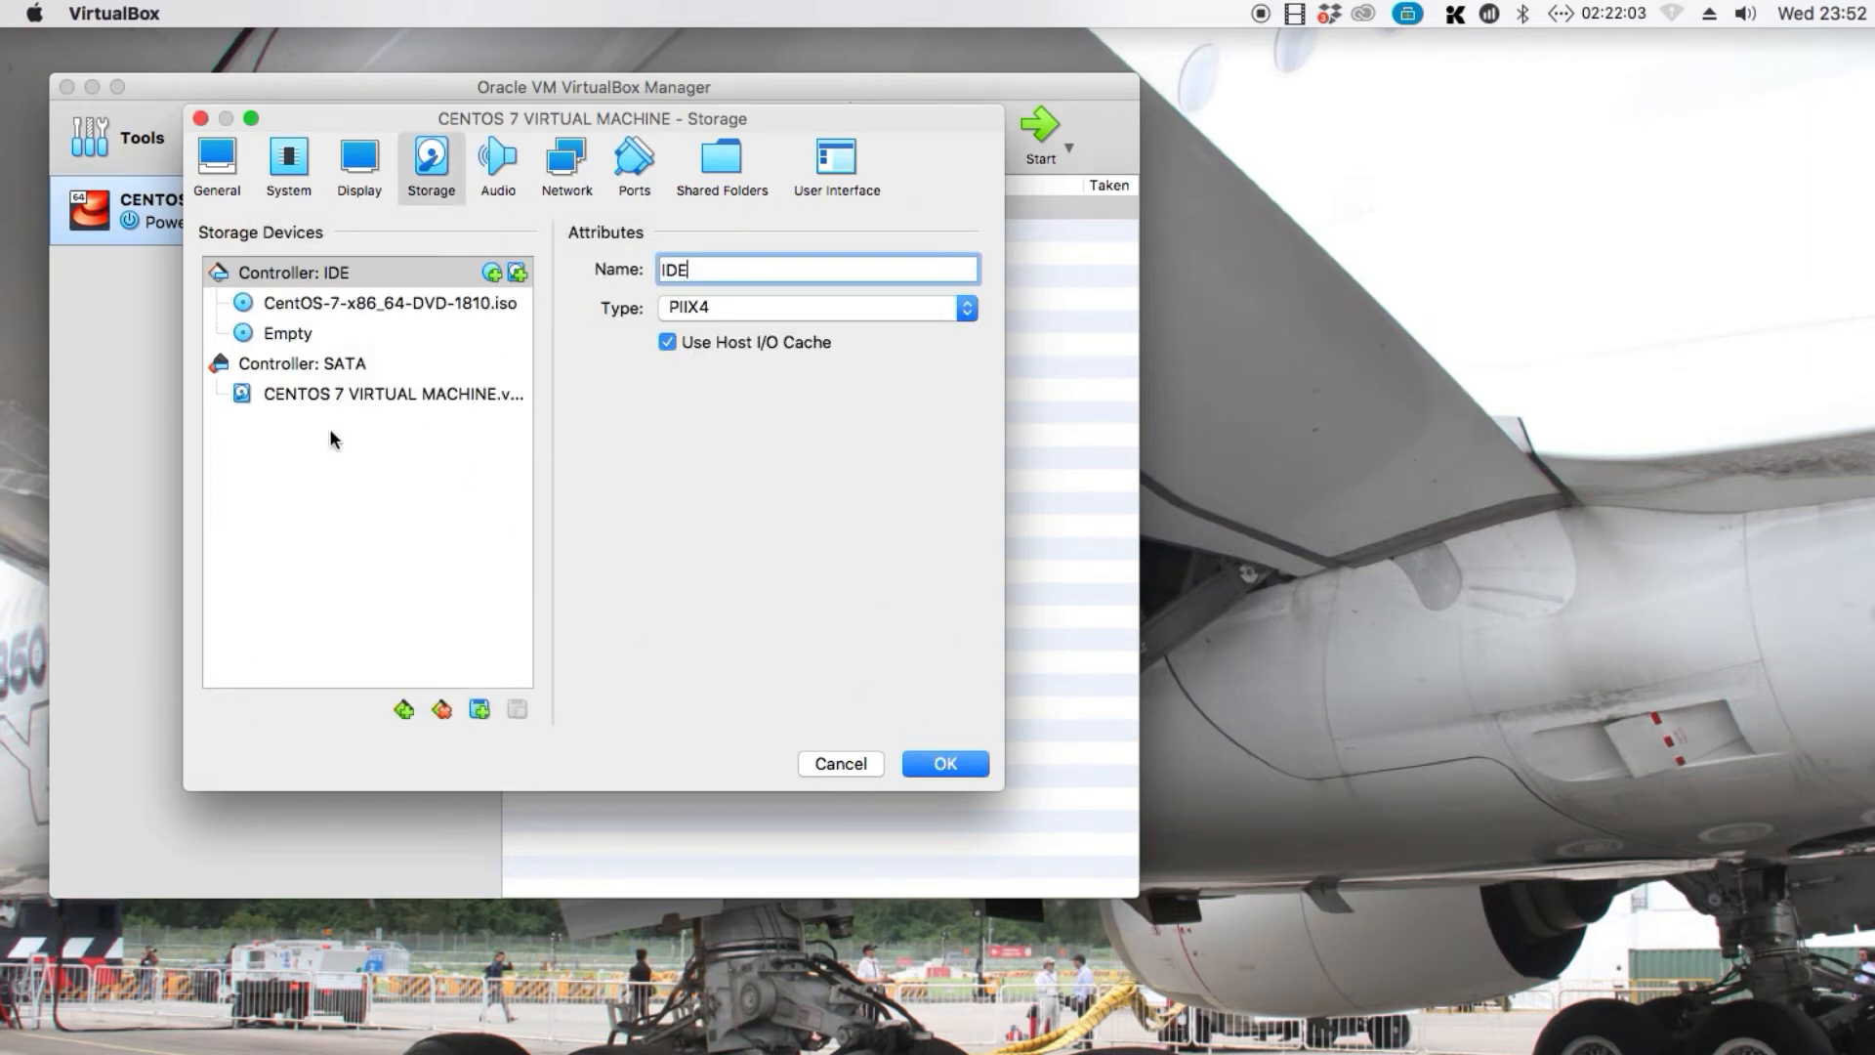
pyautogui.click(305, 311)
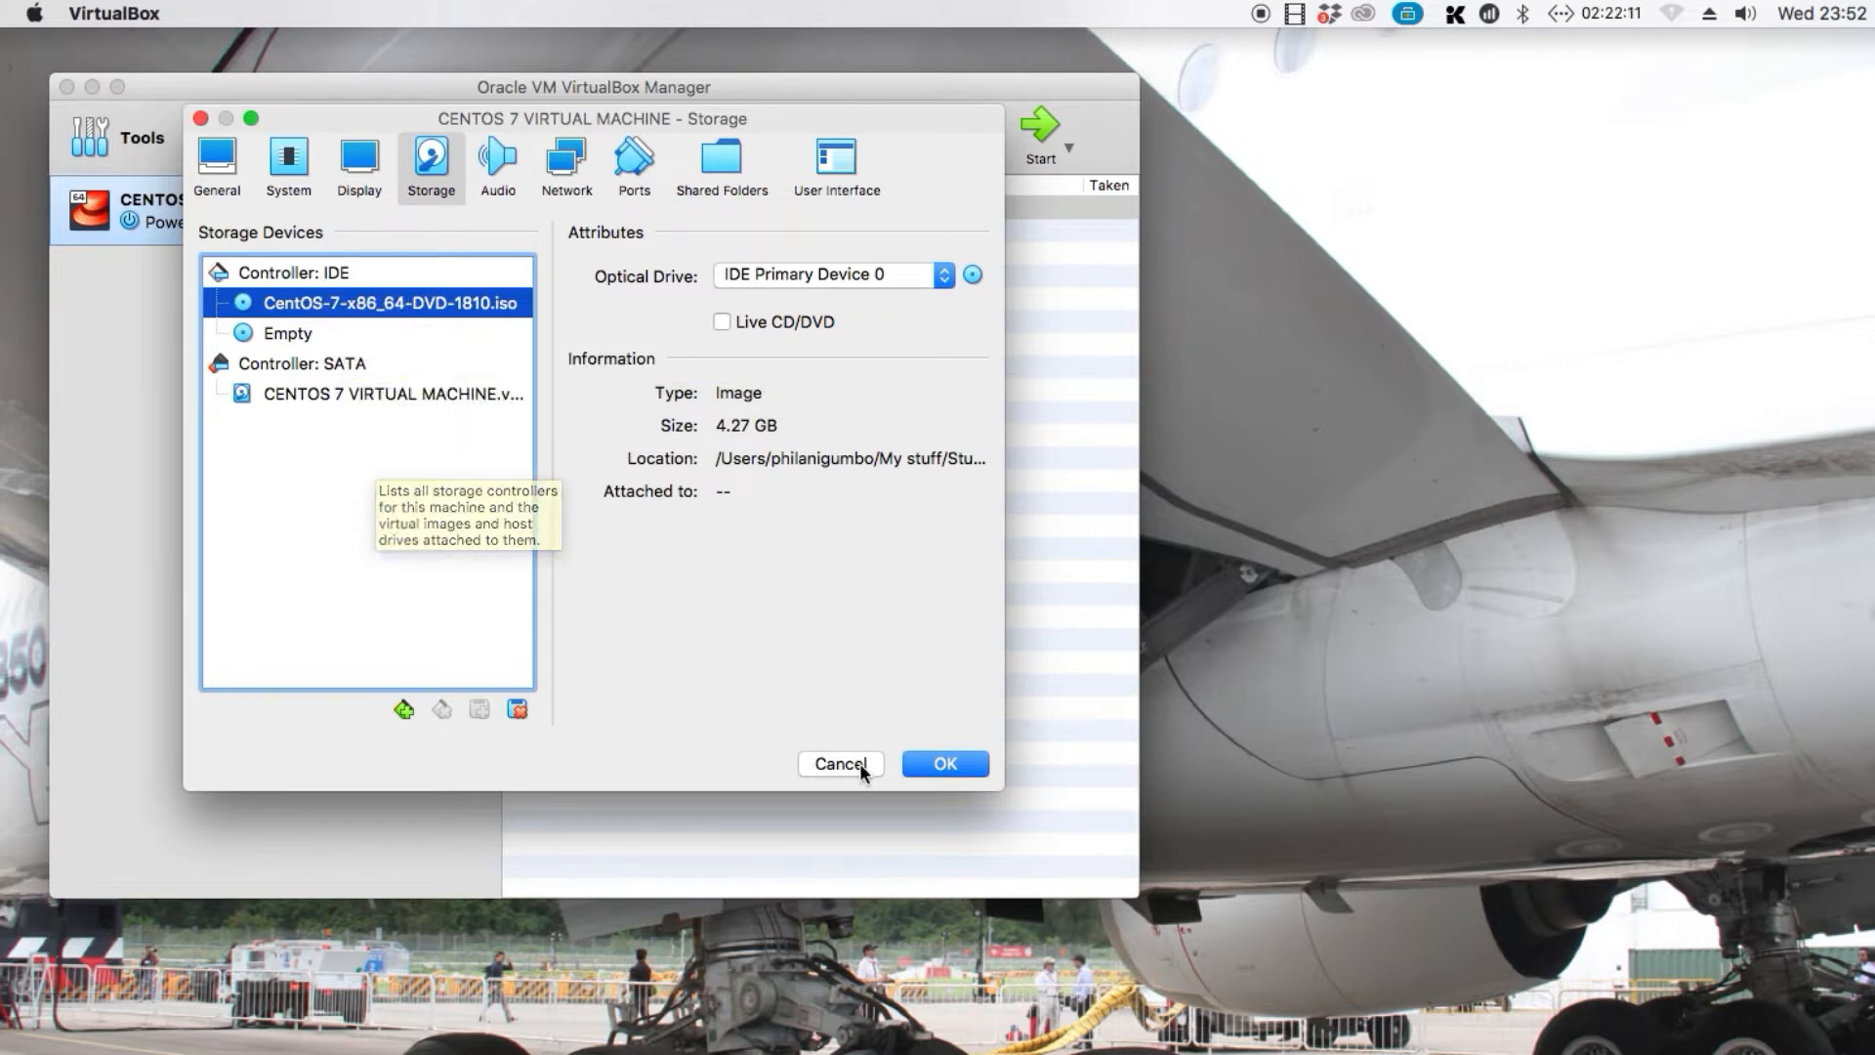
pyautogui.click(932, 763)
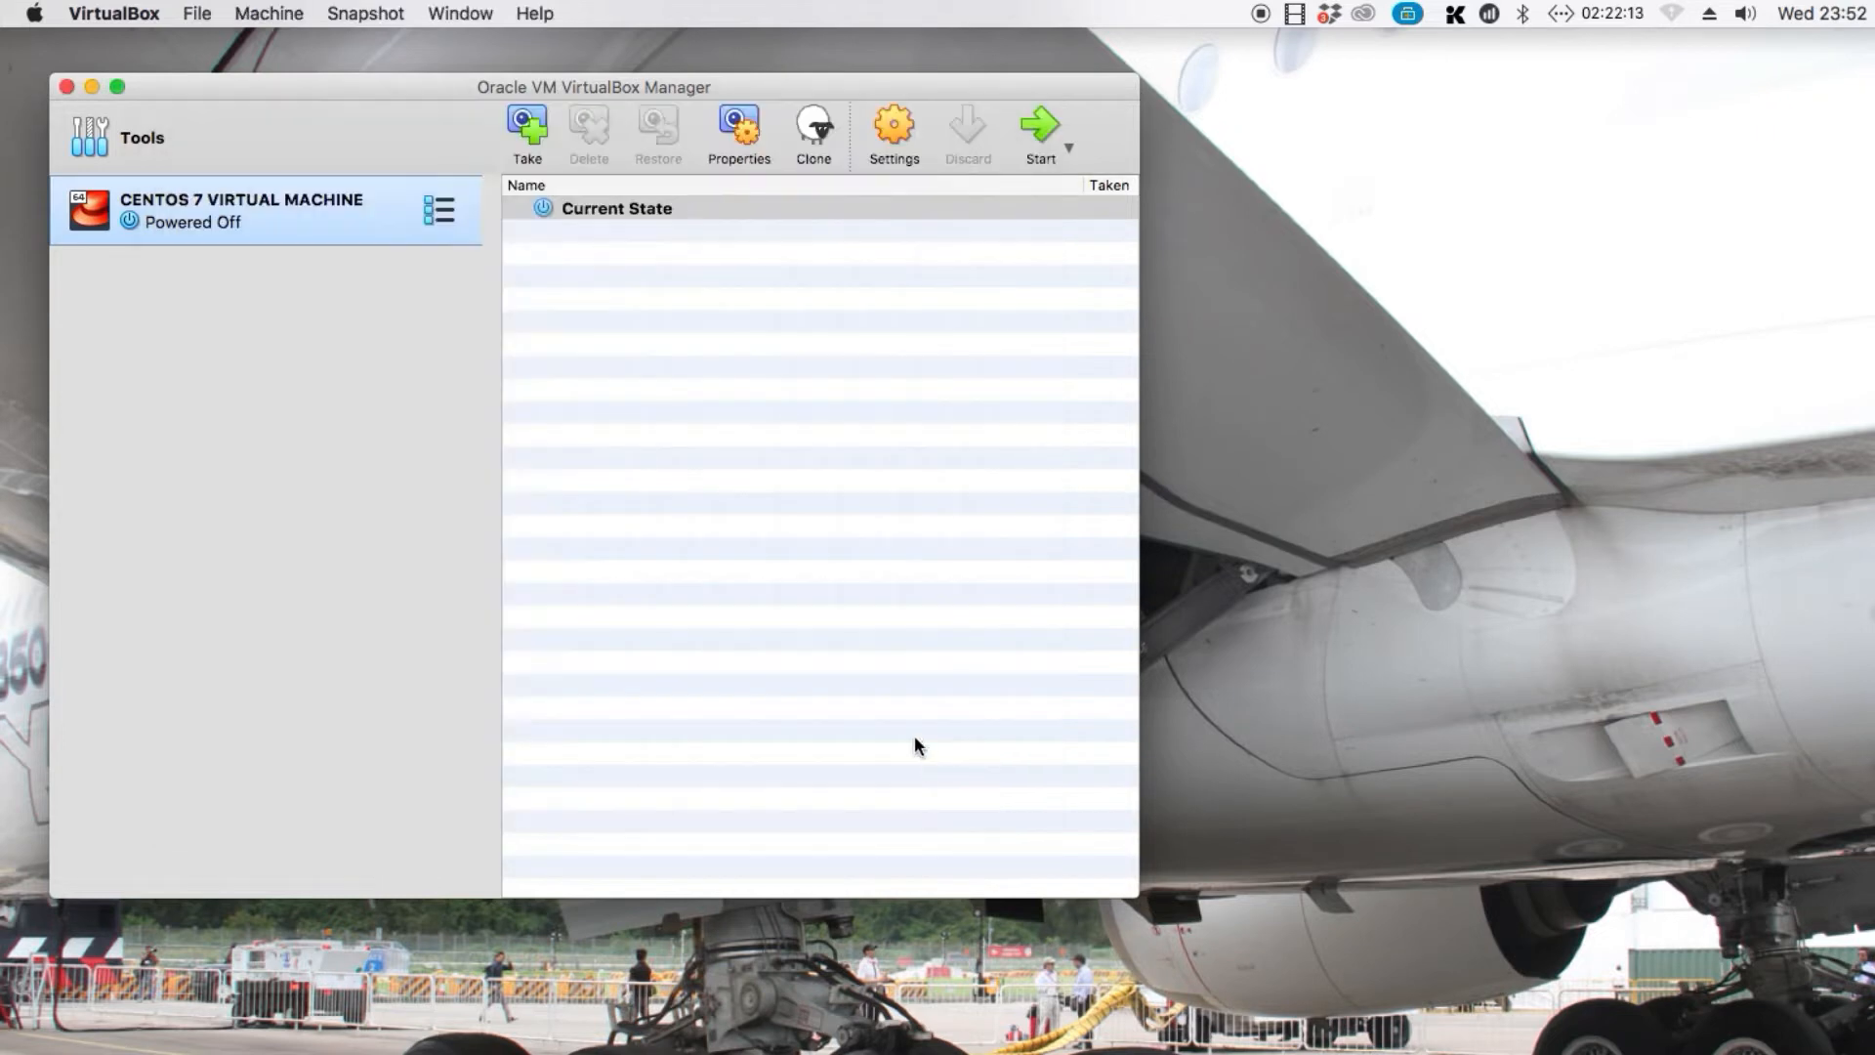
# Start CENTOS 7 VIRTUAL MACHINE, minimize the manager window and reposition the virtual machine window
pyautogui.rightClick(271, 217)
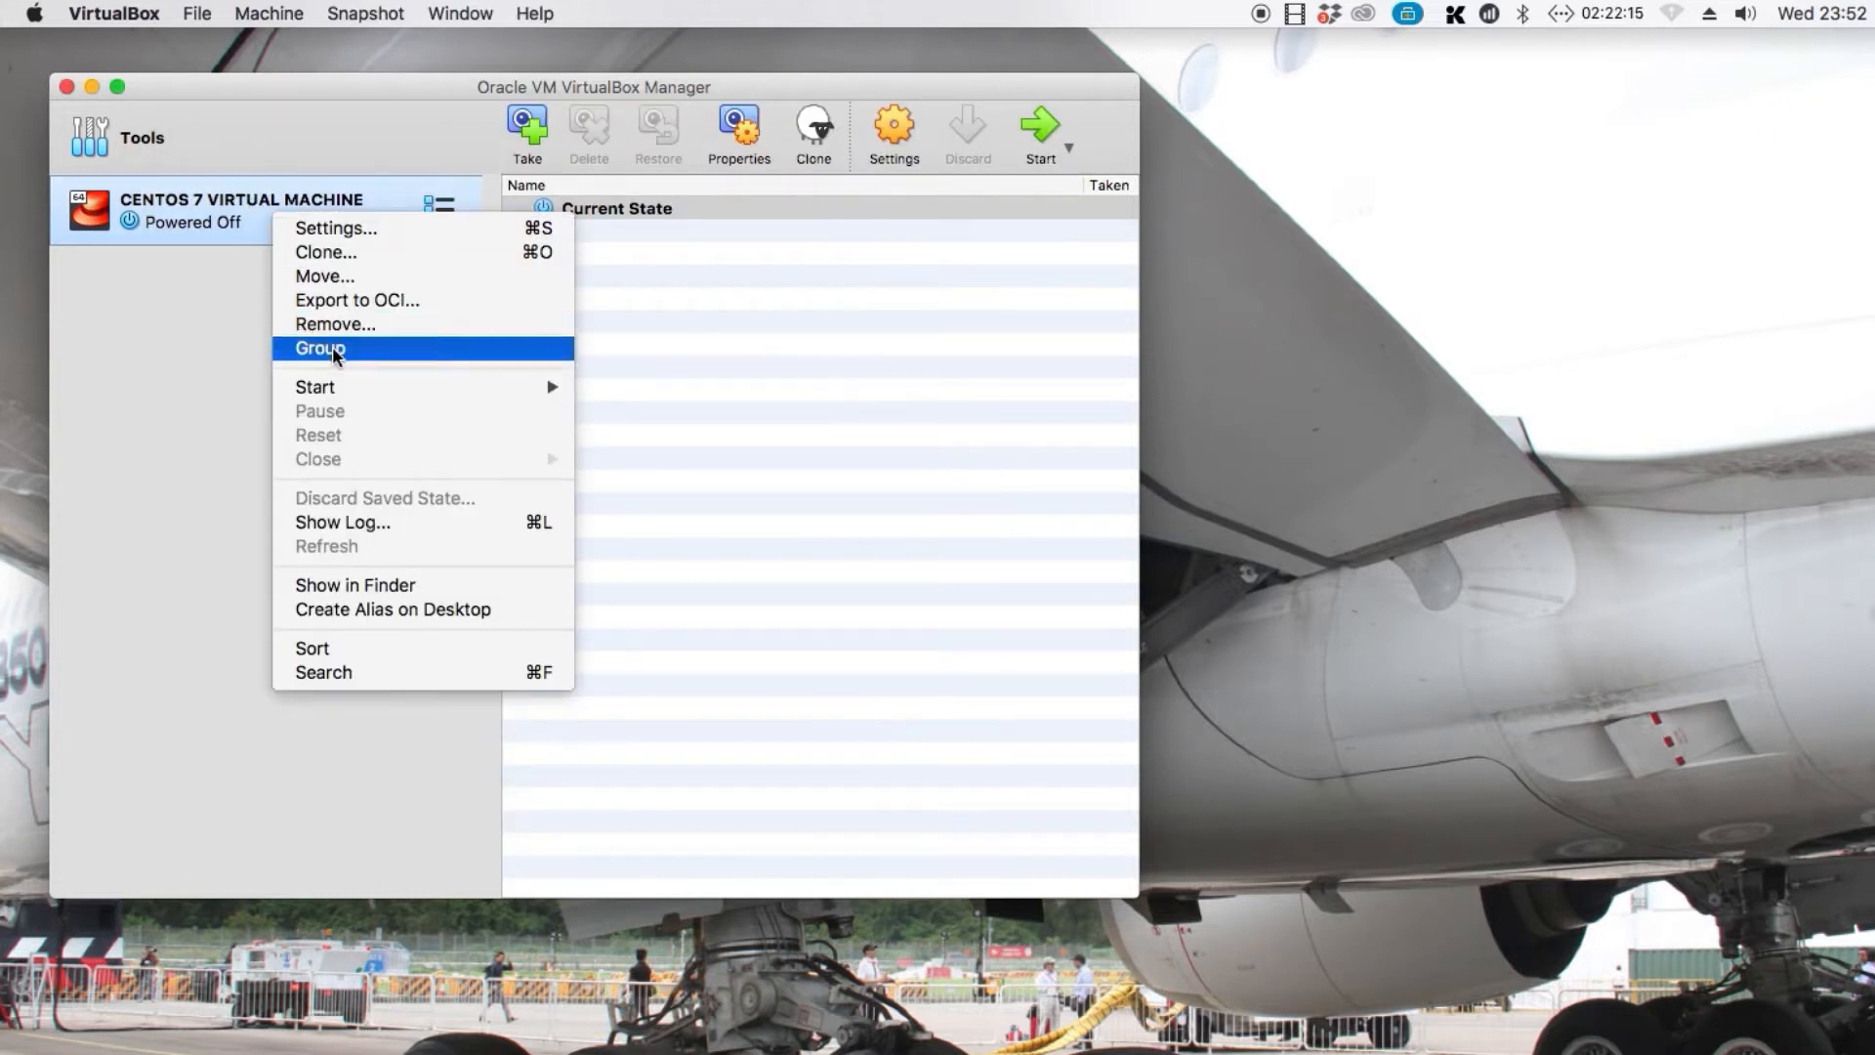
pyautogui.moveTo(347, 389)
pyautogui.click(612, 393)
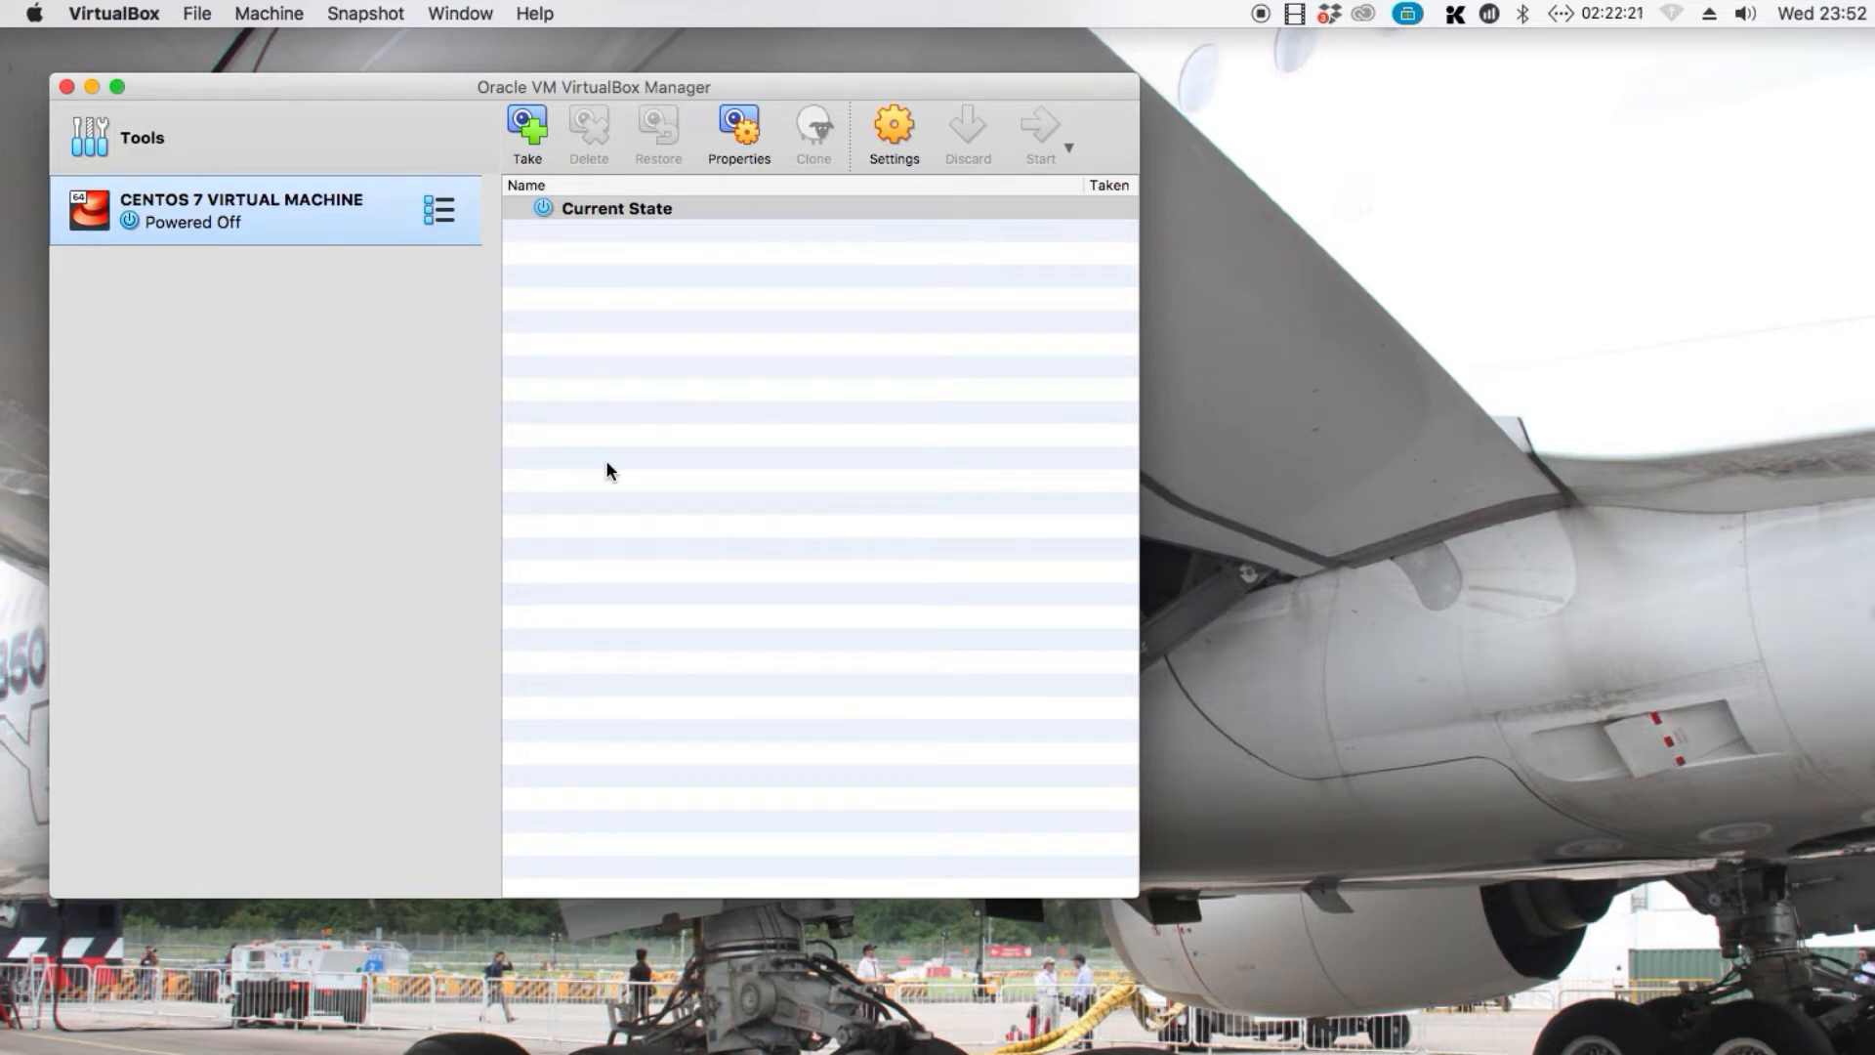
pyautogui.click(93, 87)
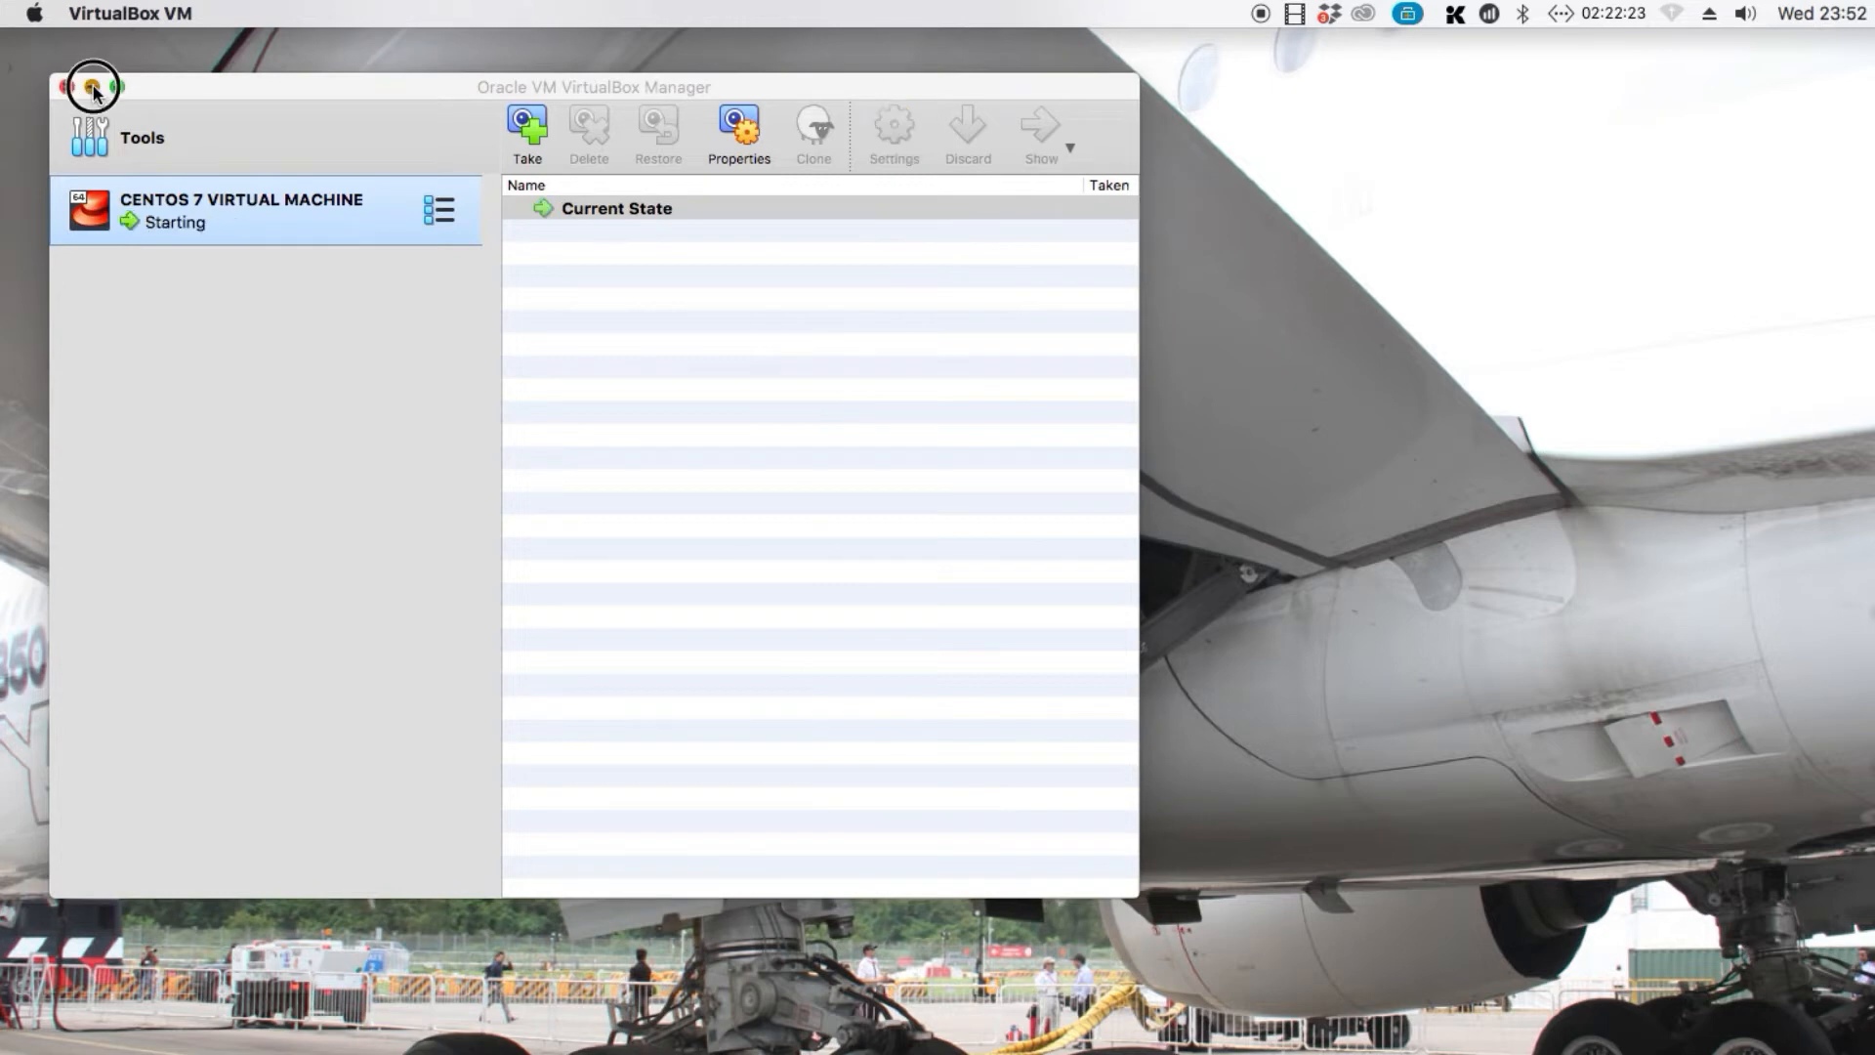
pyautogui.moveTo(745, 426); pyautogui.dragTo(296, 182)
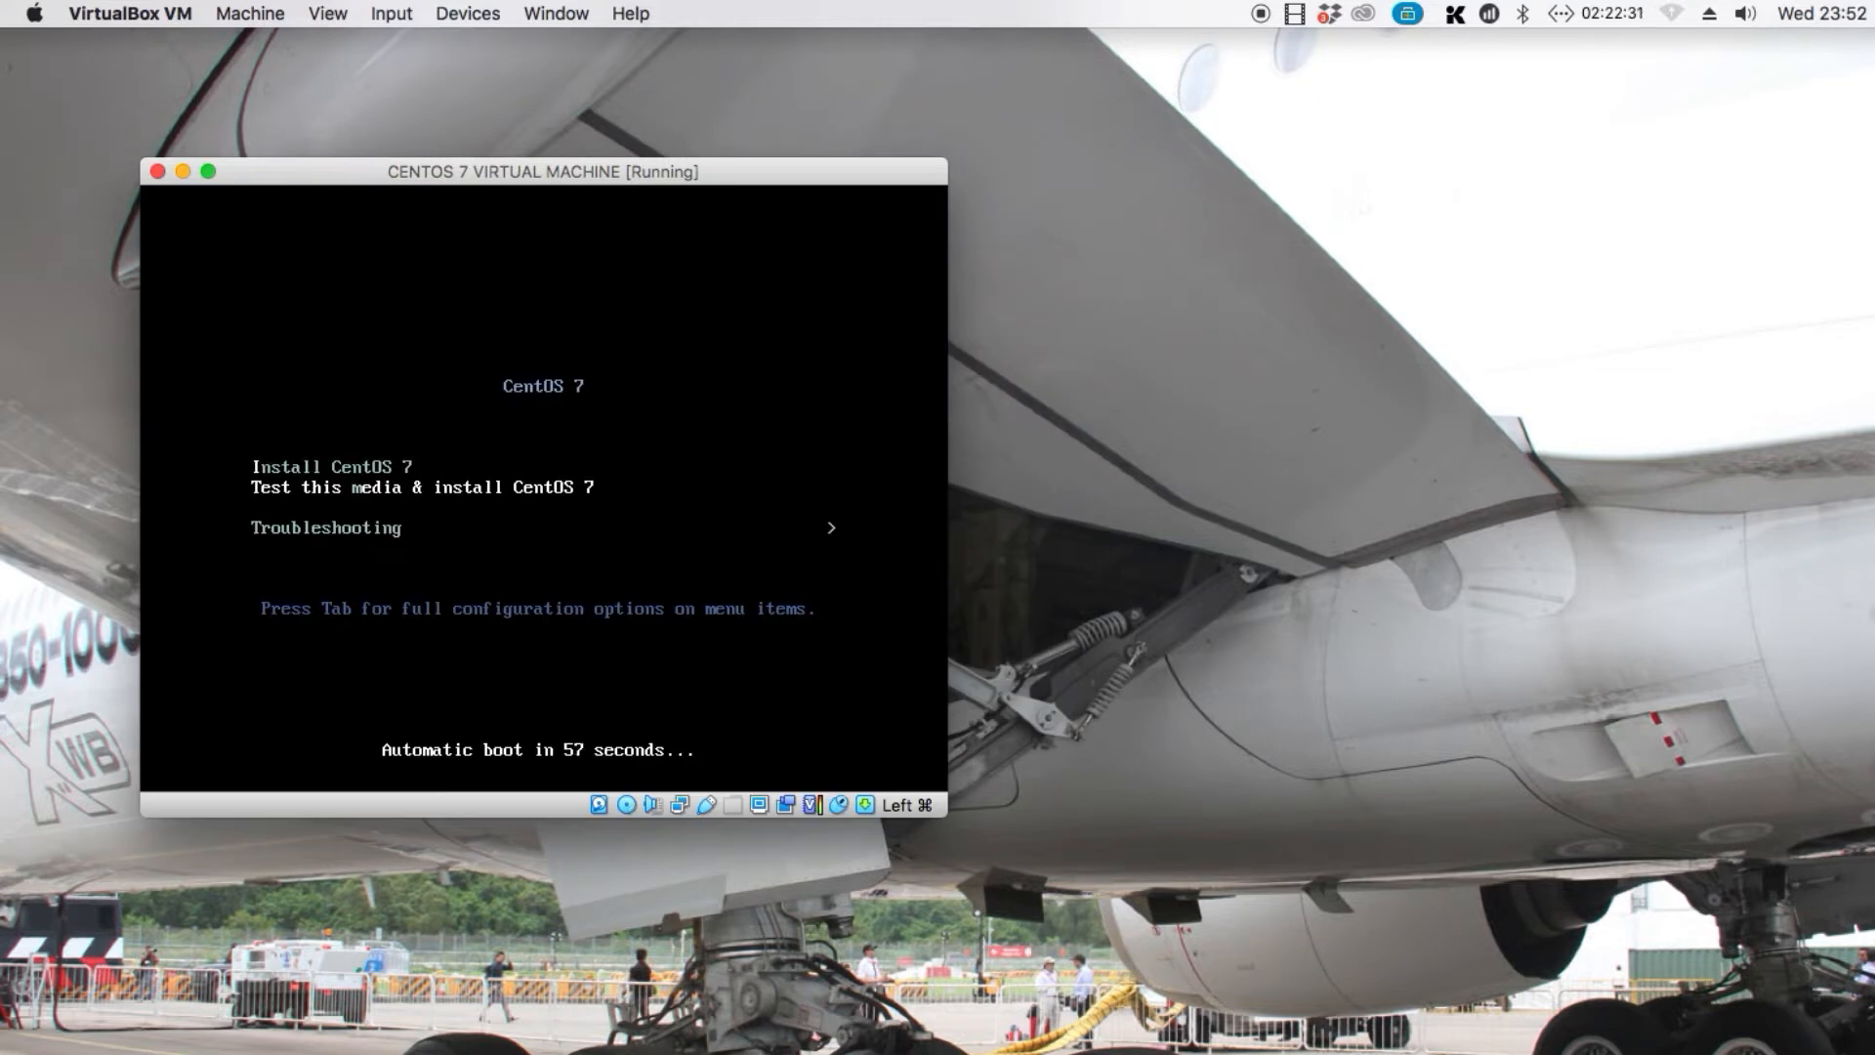
# Boot the Install CentOS 7 option and choose English (United States) as the installation language
pyautogui.press('Up')
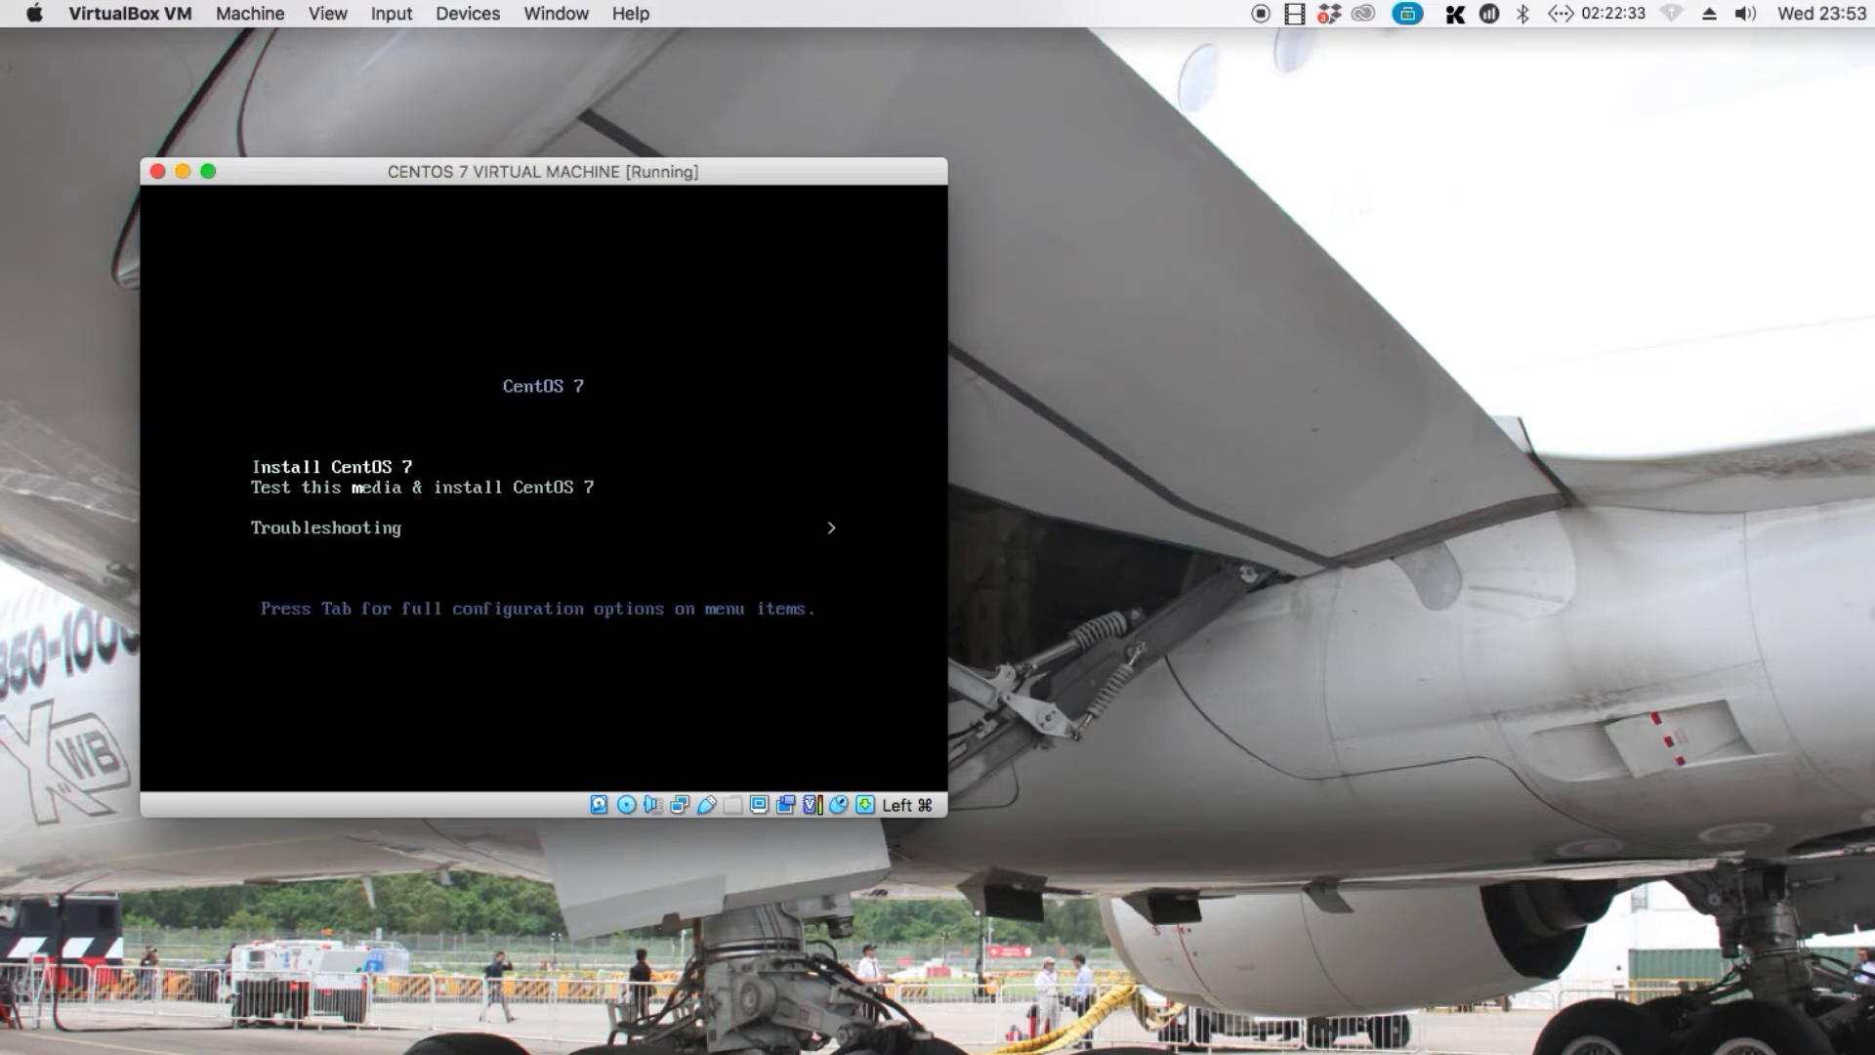
pyautogui.press('Return')
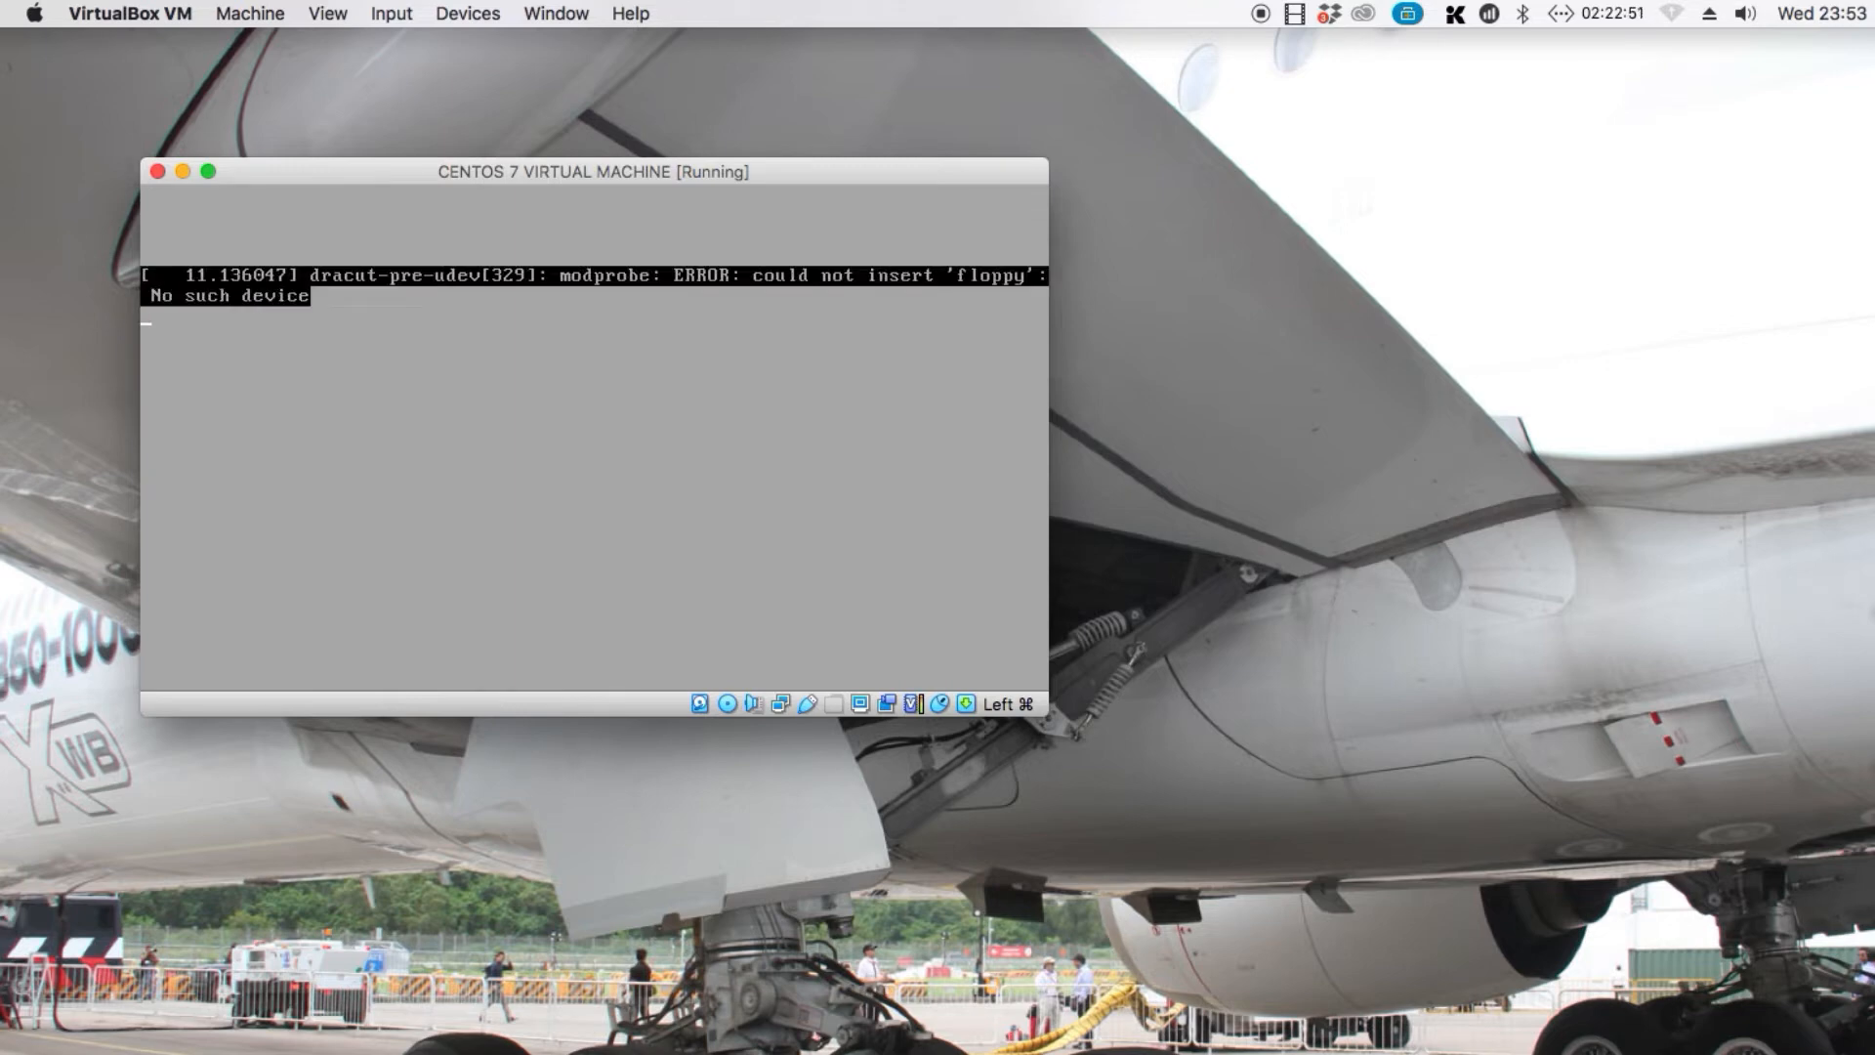
pyautogui.moveTo(255, 171); pyautogui.dragTo(208, 175)
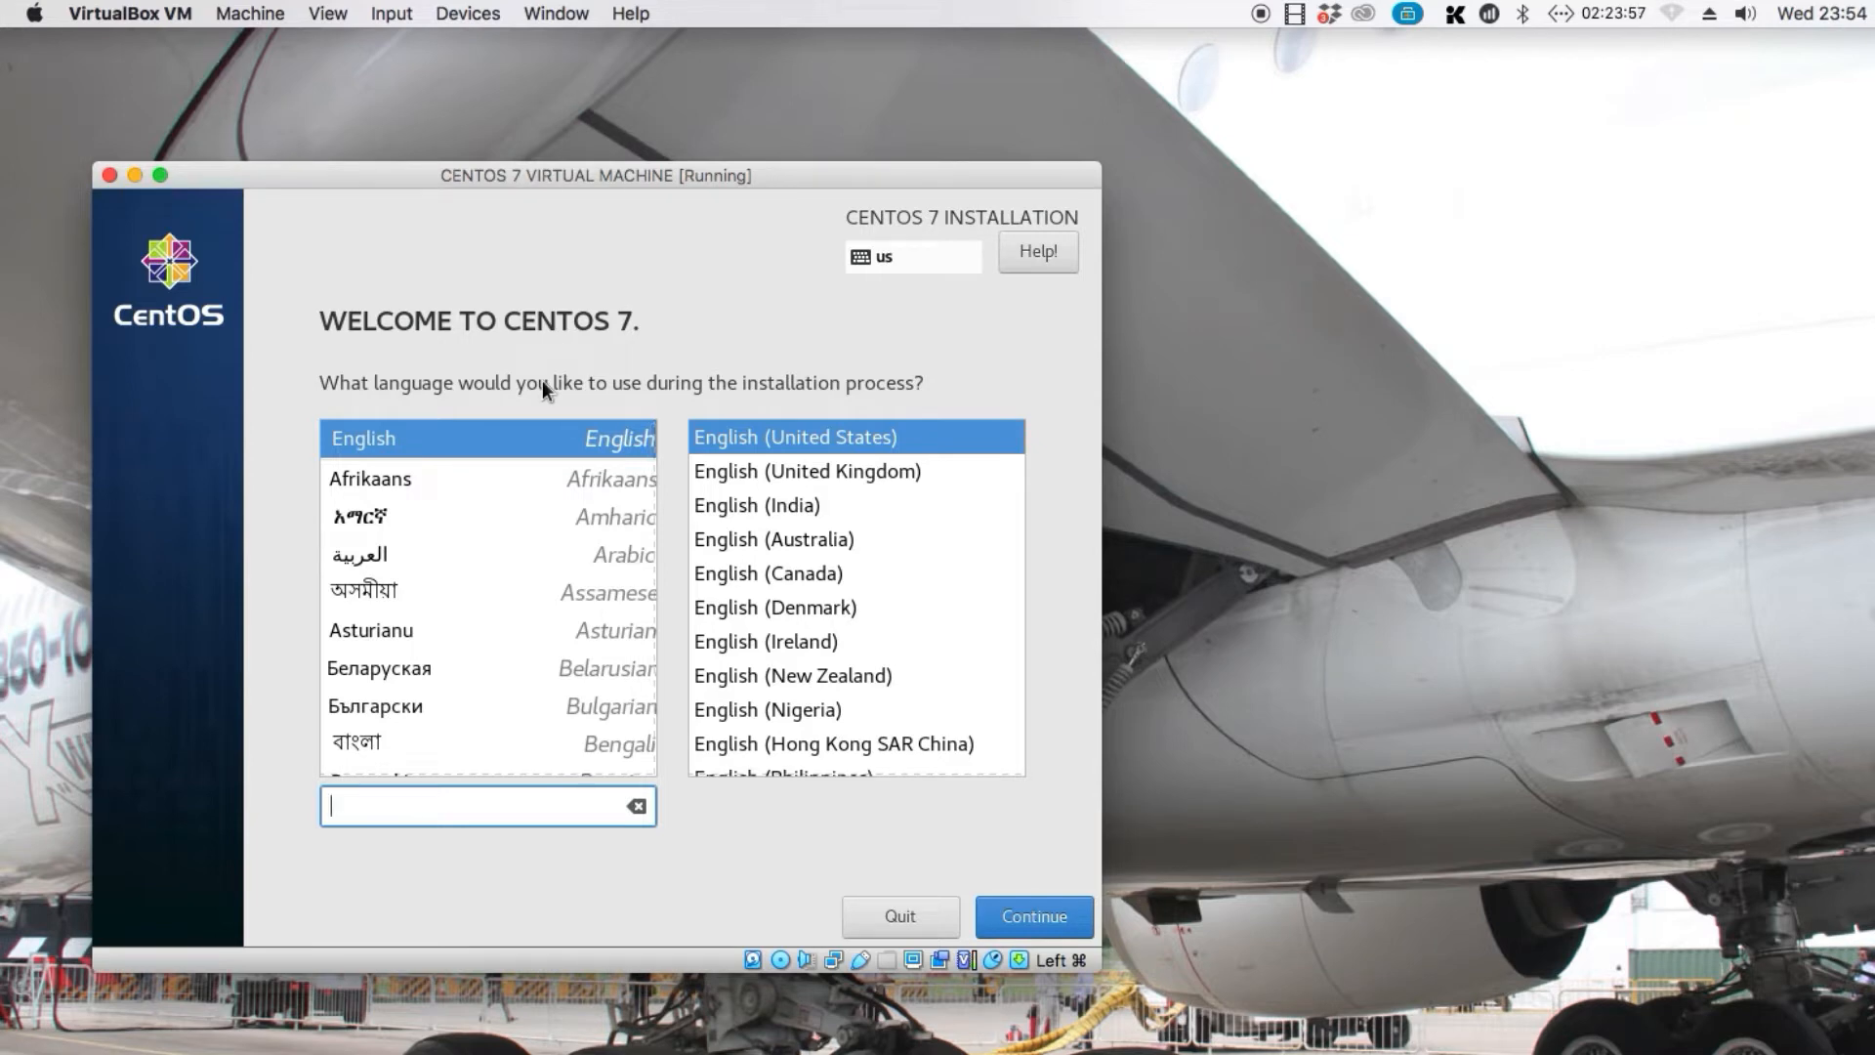
pyautogui.click(483, 435)
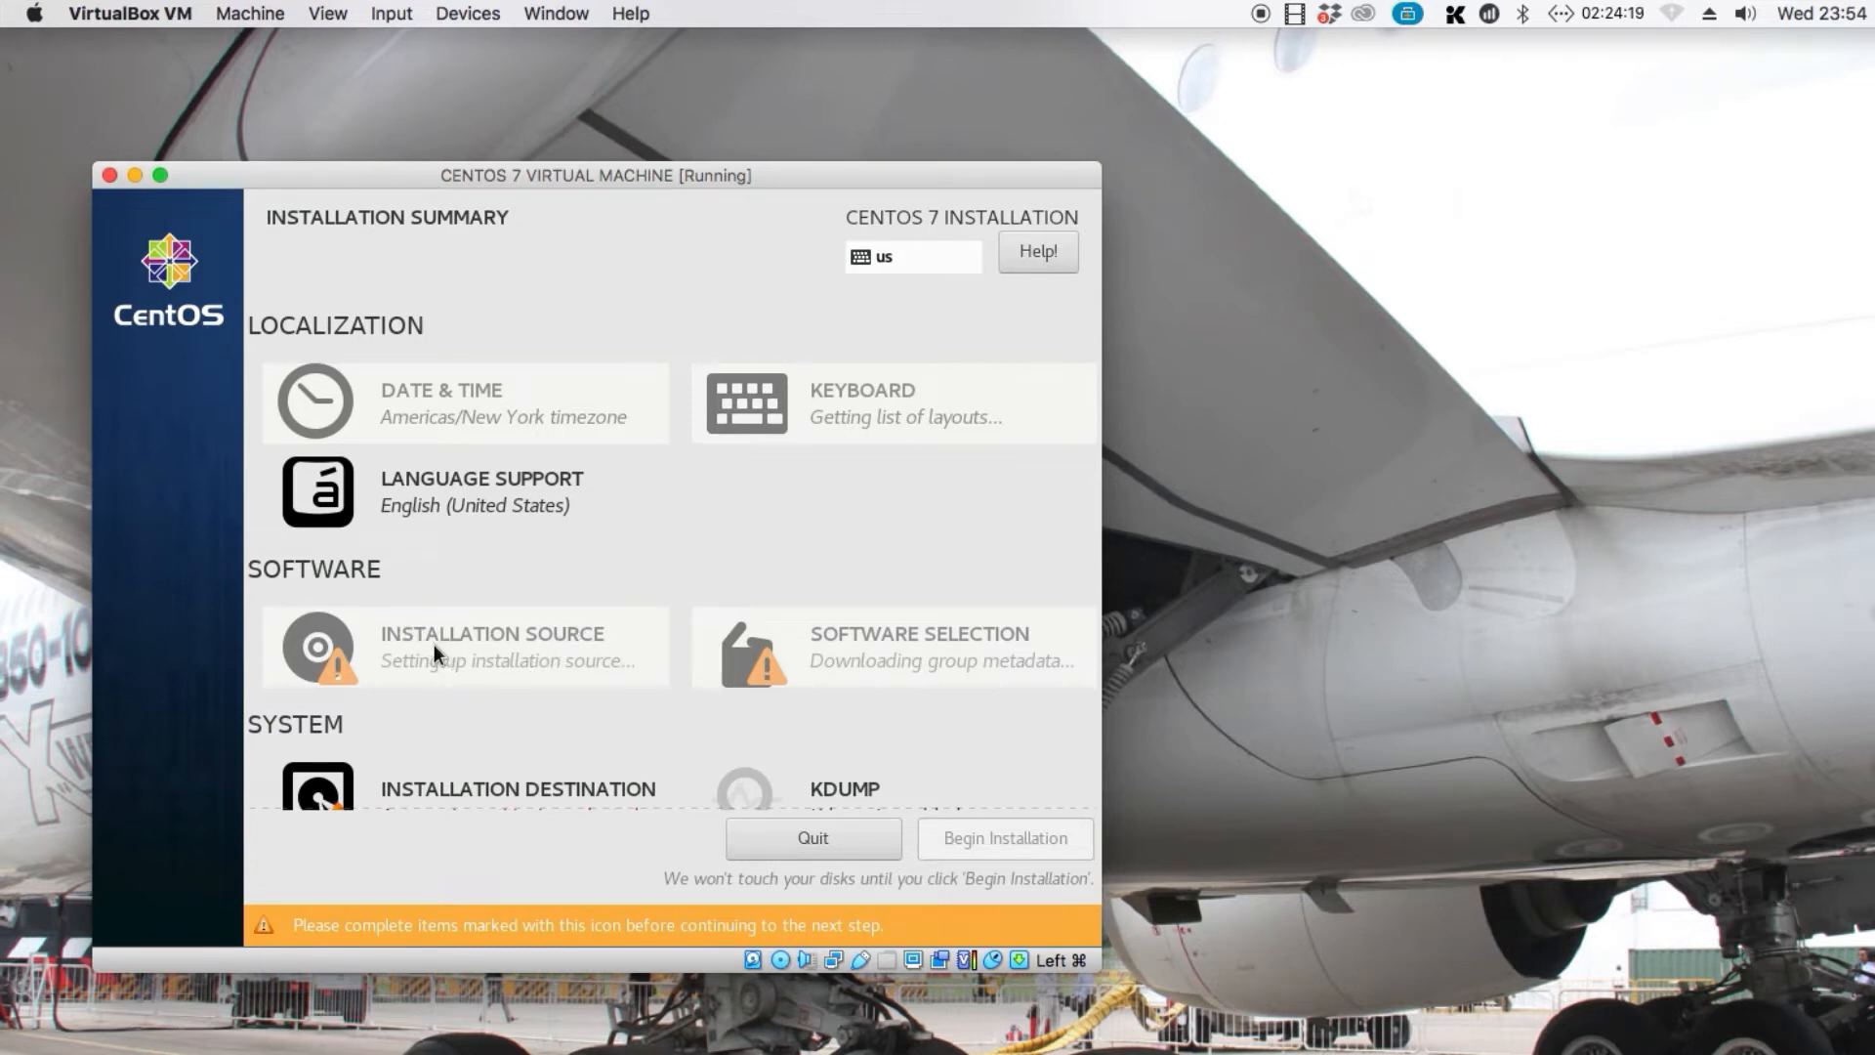
# Open the installation destination settings, deselect the 50 GiB ATA VBOX HARDDISK and return to the installation summary
pyautogui.scroll(-3, 449, 662)
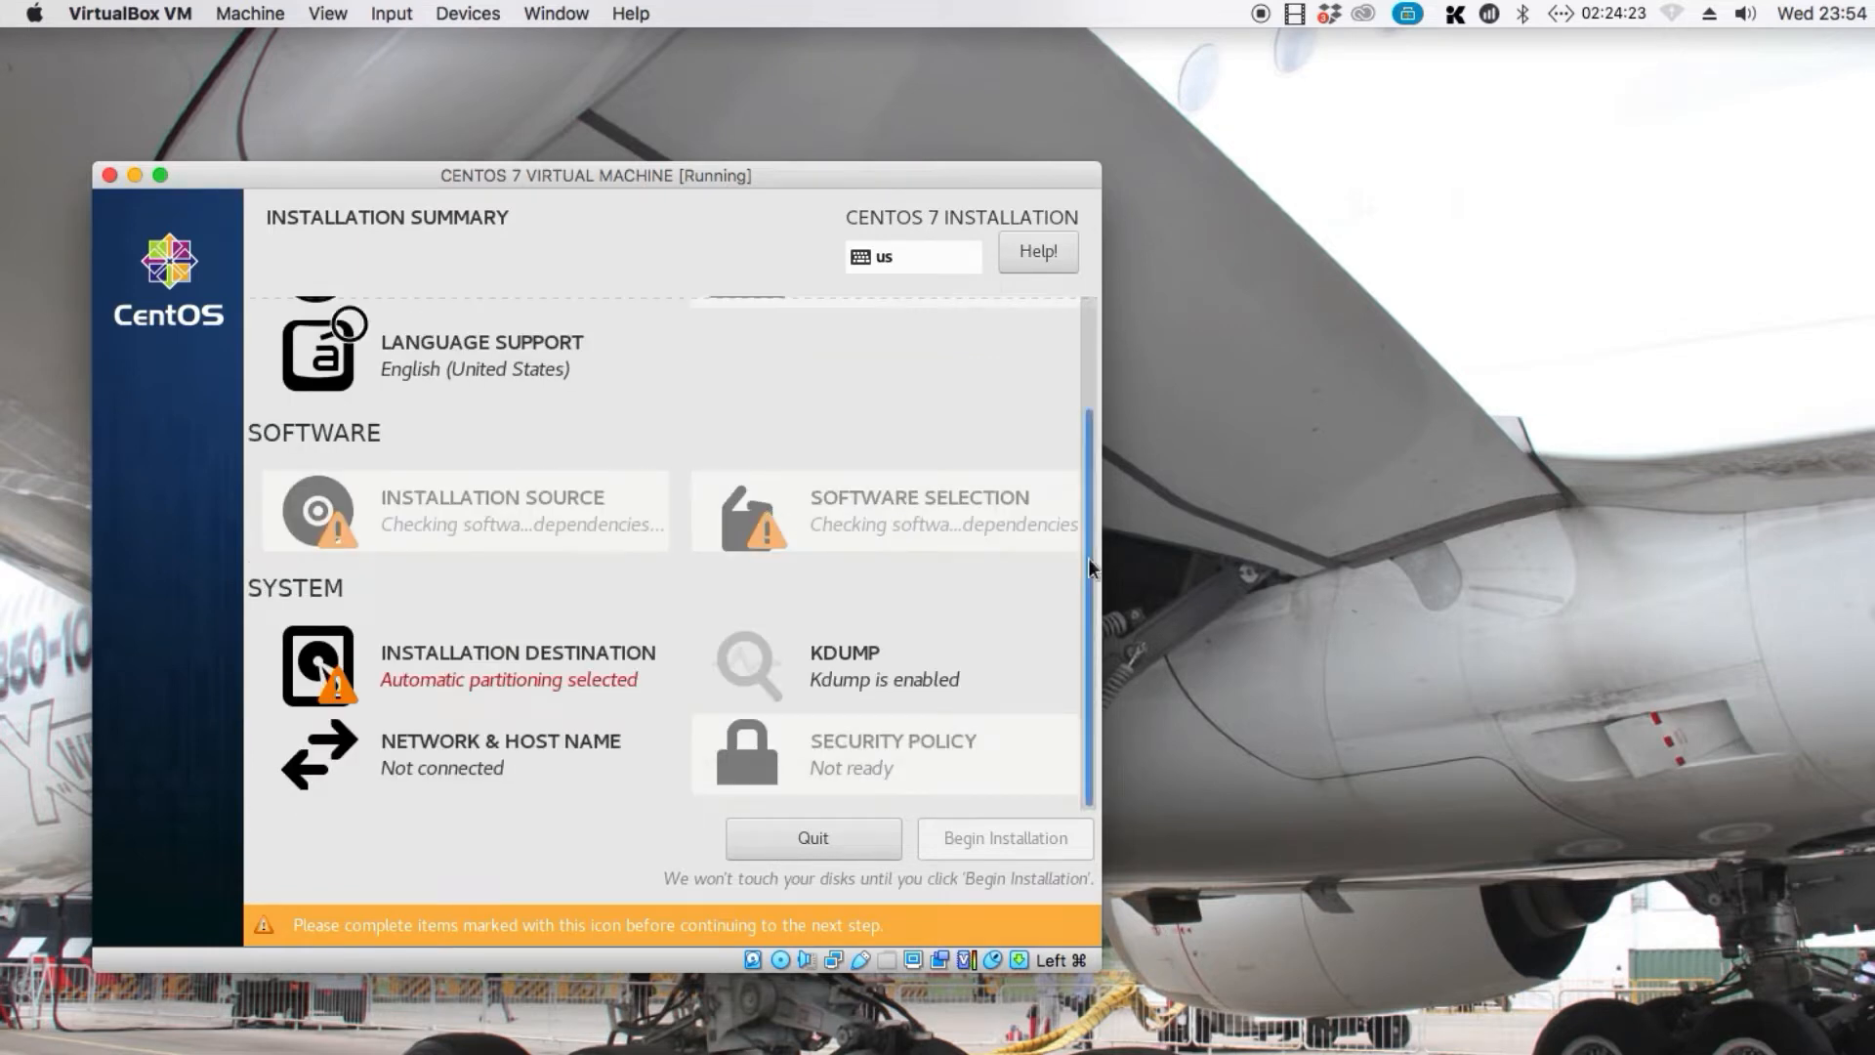
pyautogui.click(401, 662)
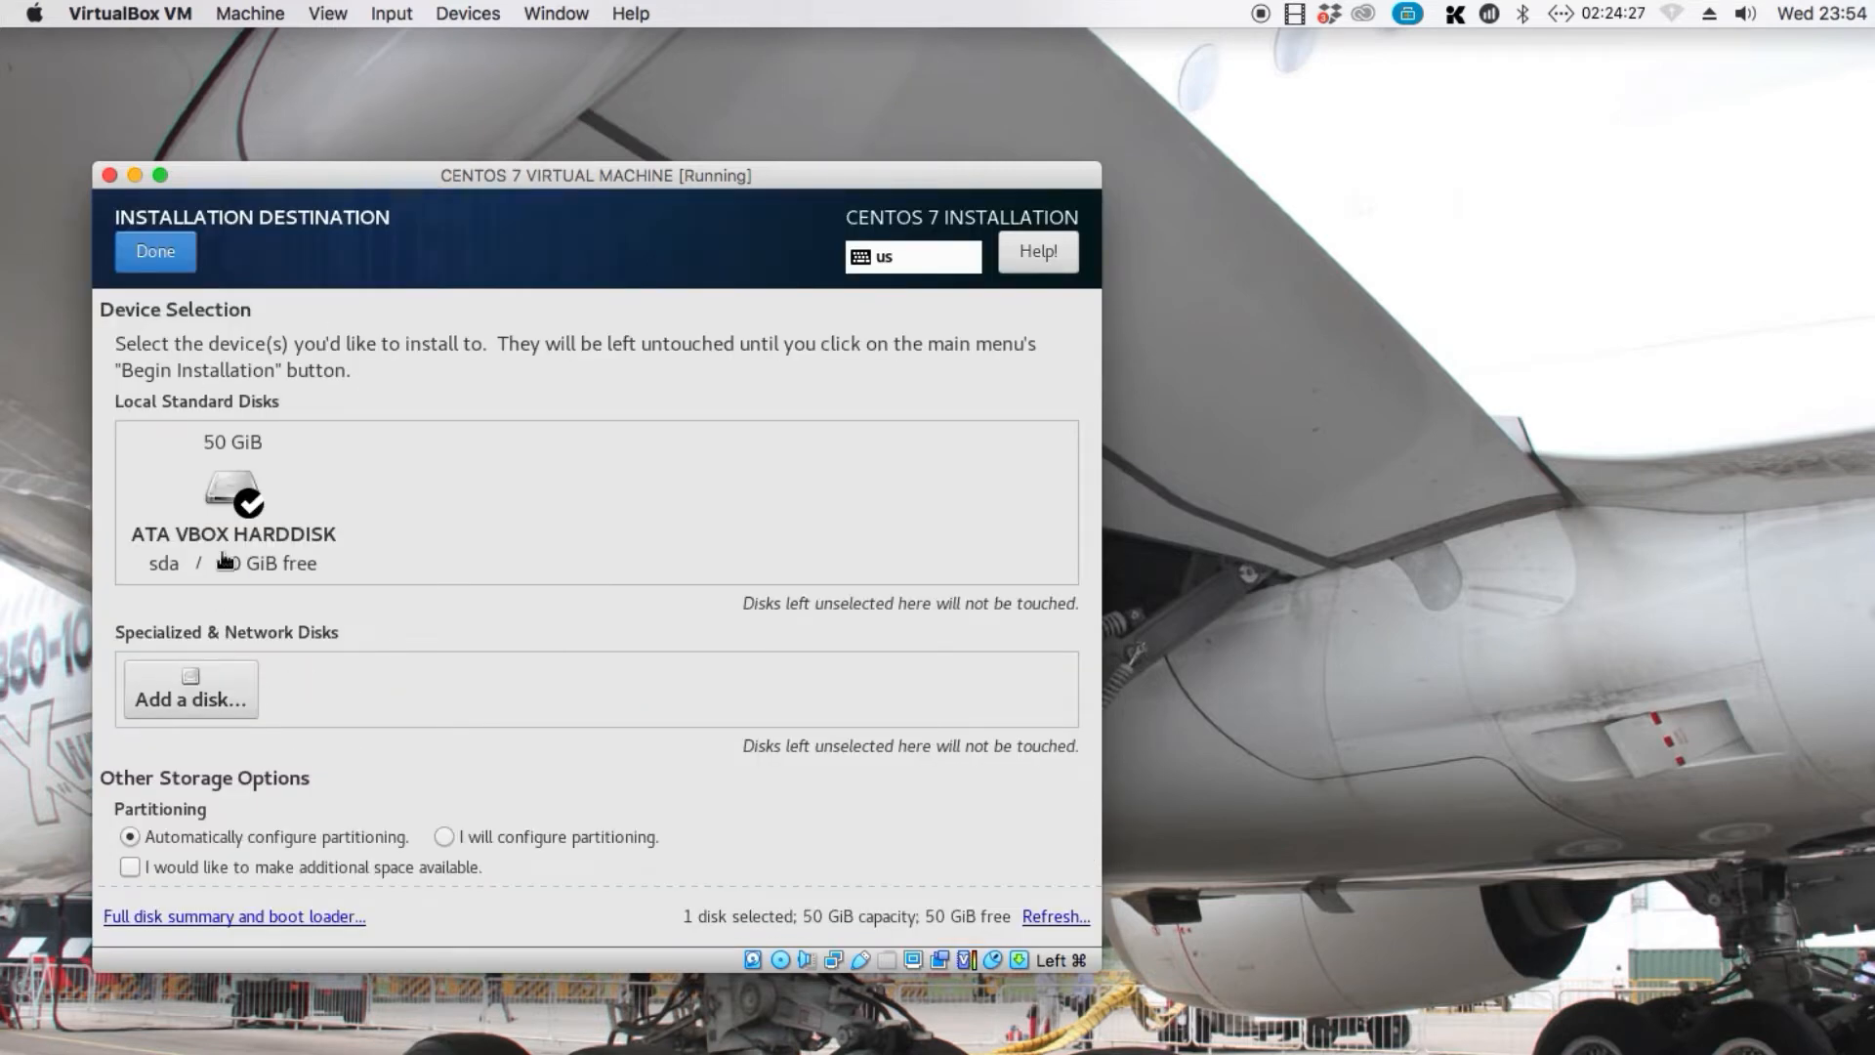
pyautogui.click(223, 561)
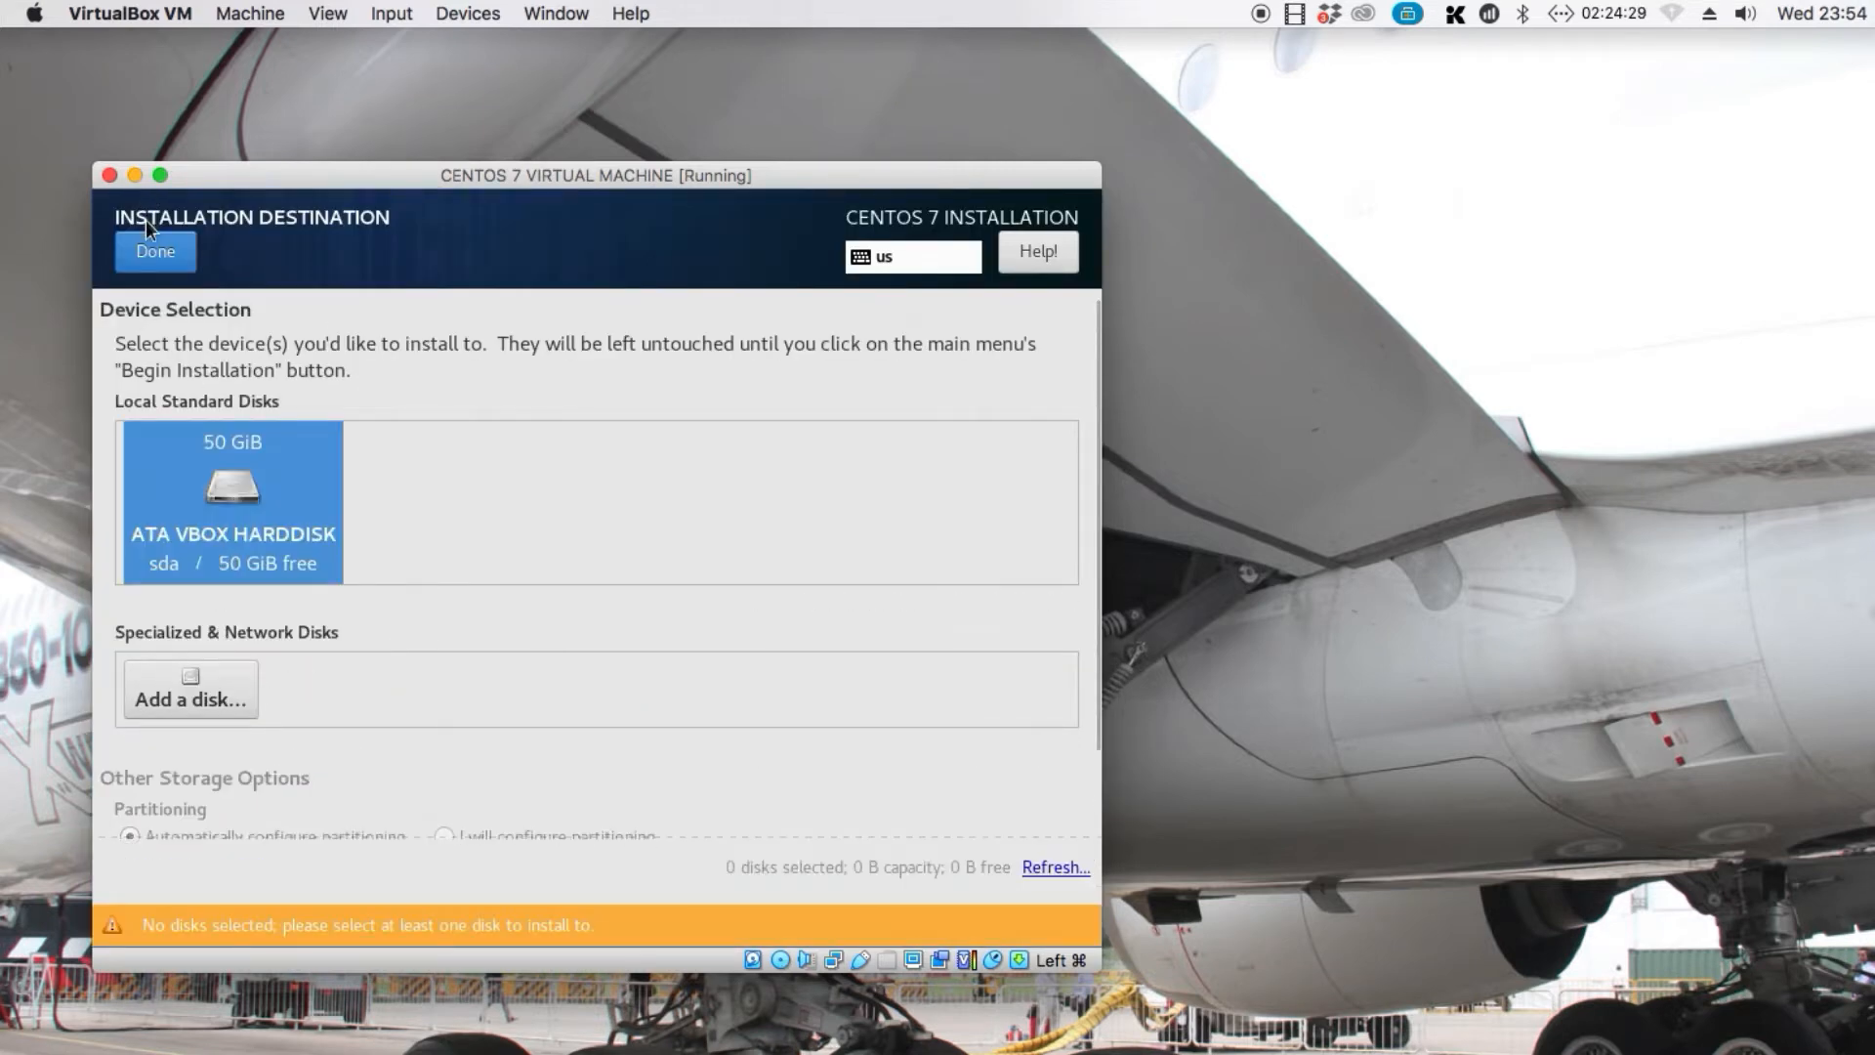
pyautogui.click(152, 251)
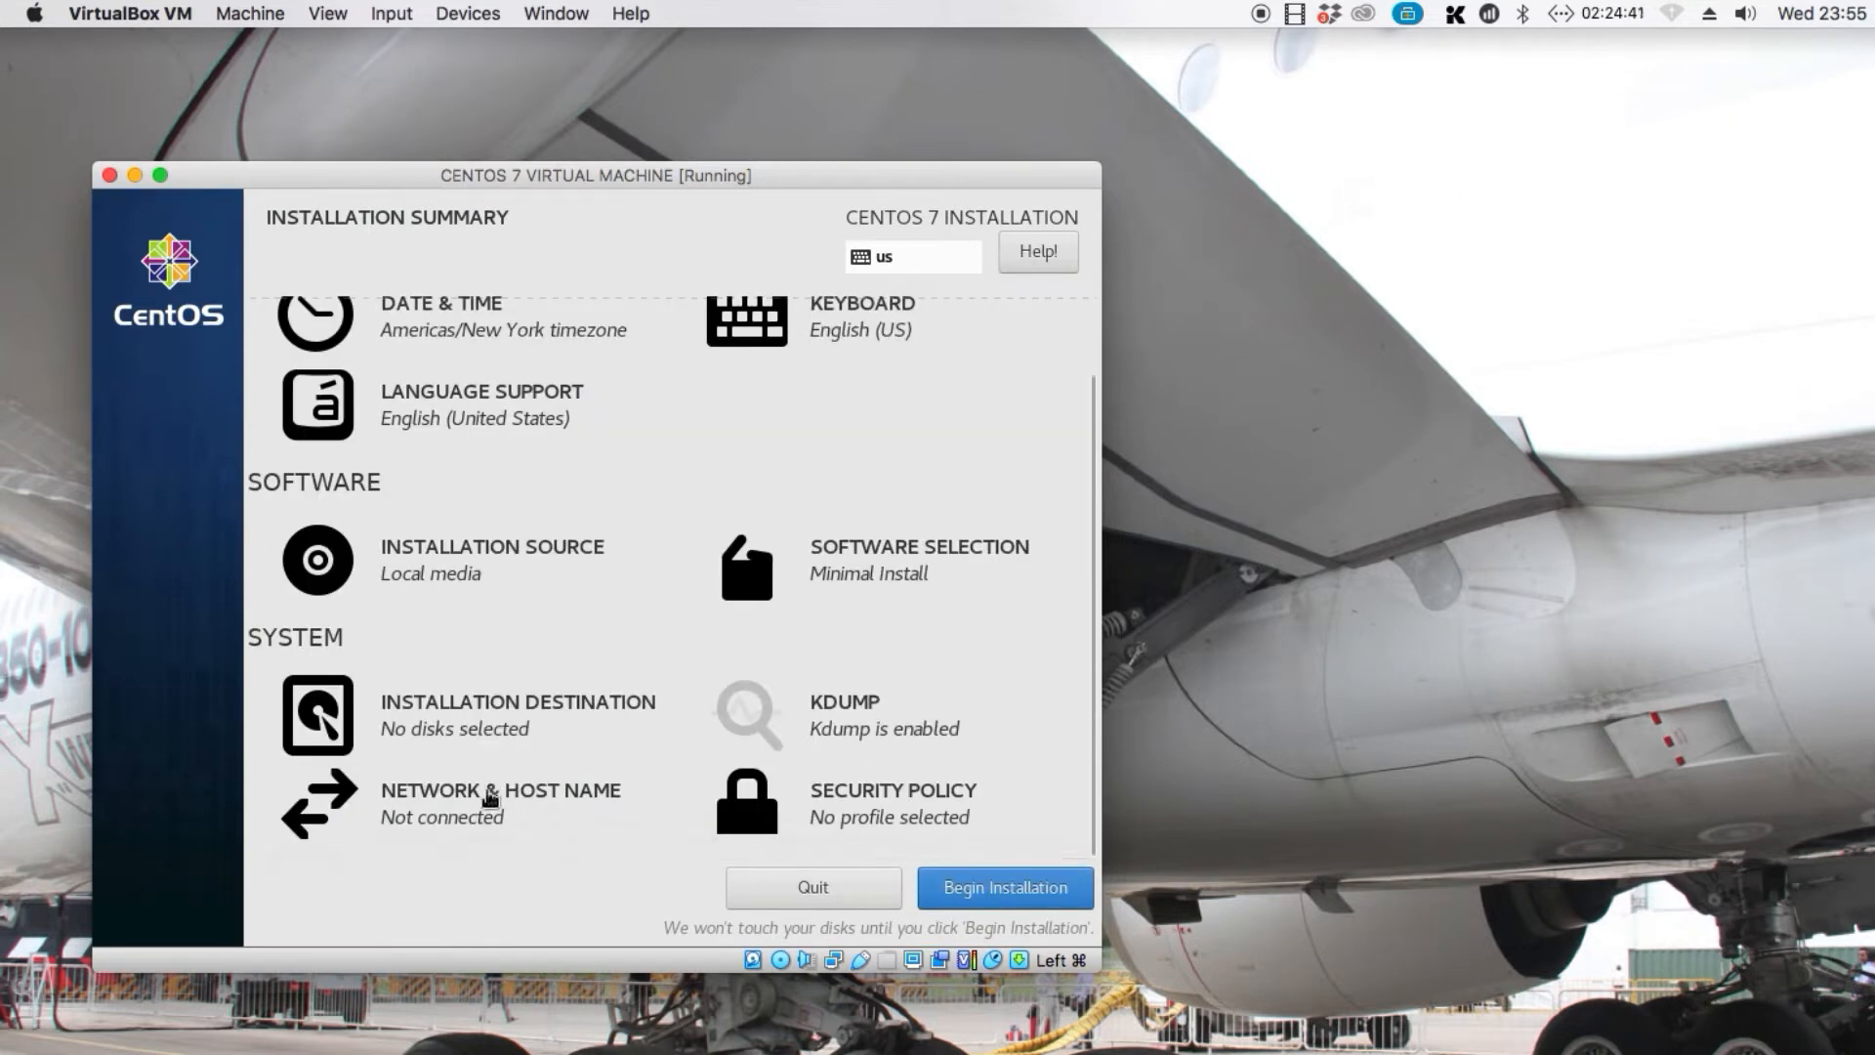
# Open the network and host name settings and switch on the Ethernet (enp0s3) connection
pyautogui.click(490, 800)
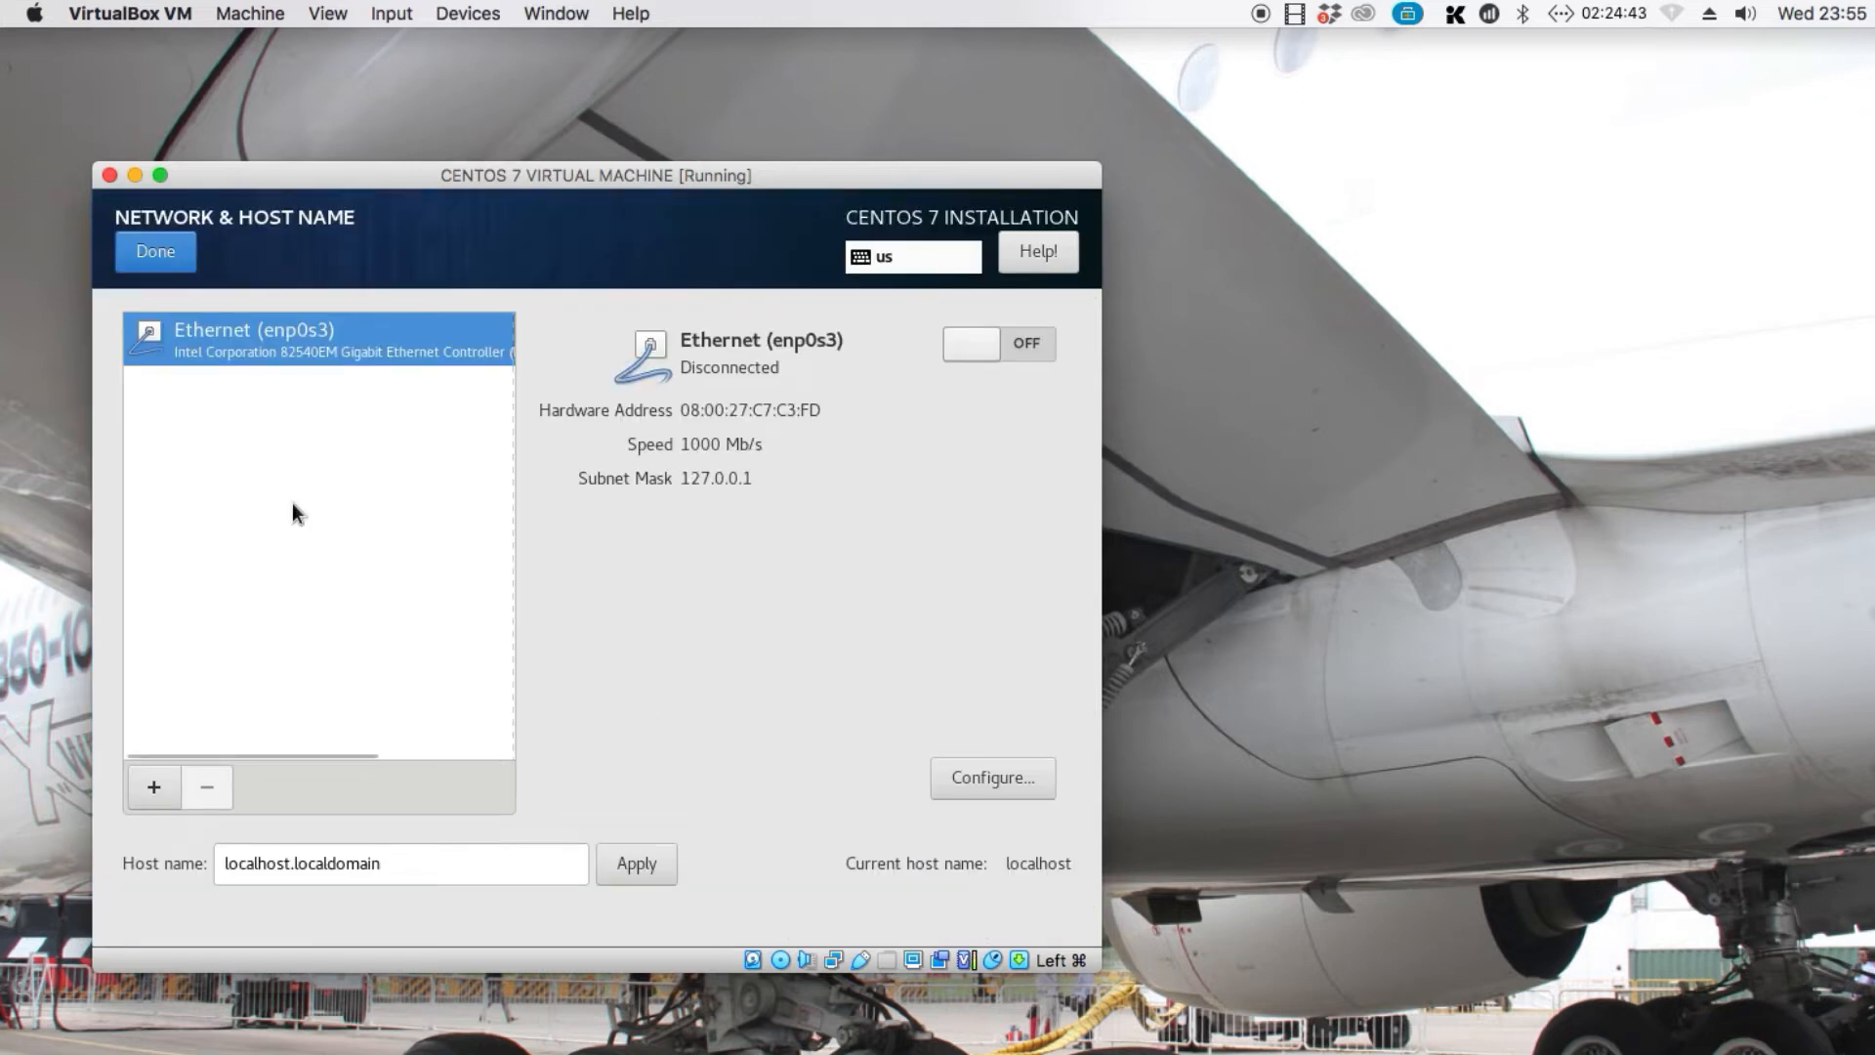
pyautogui.click(987, 354)
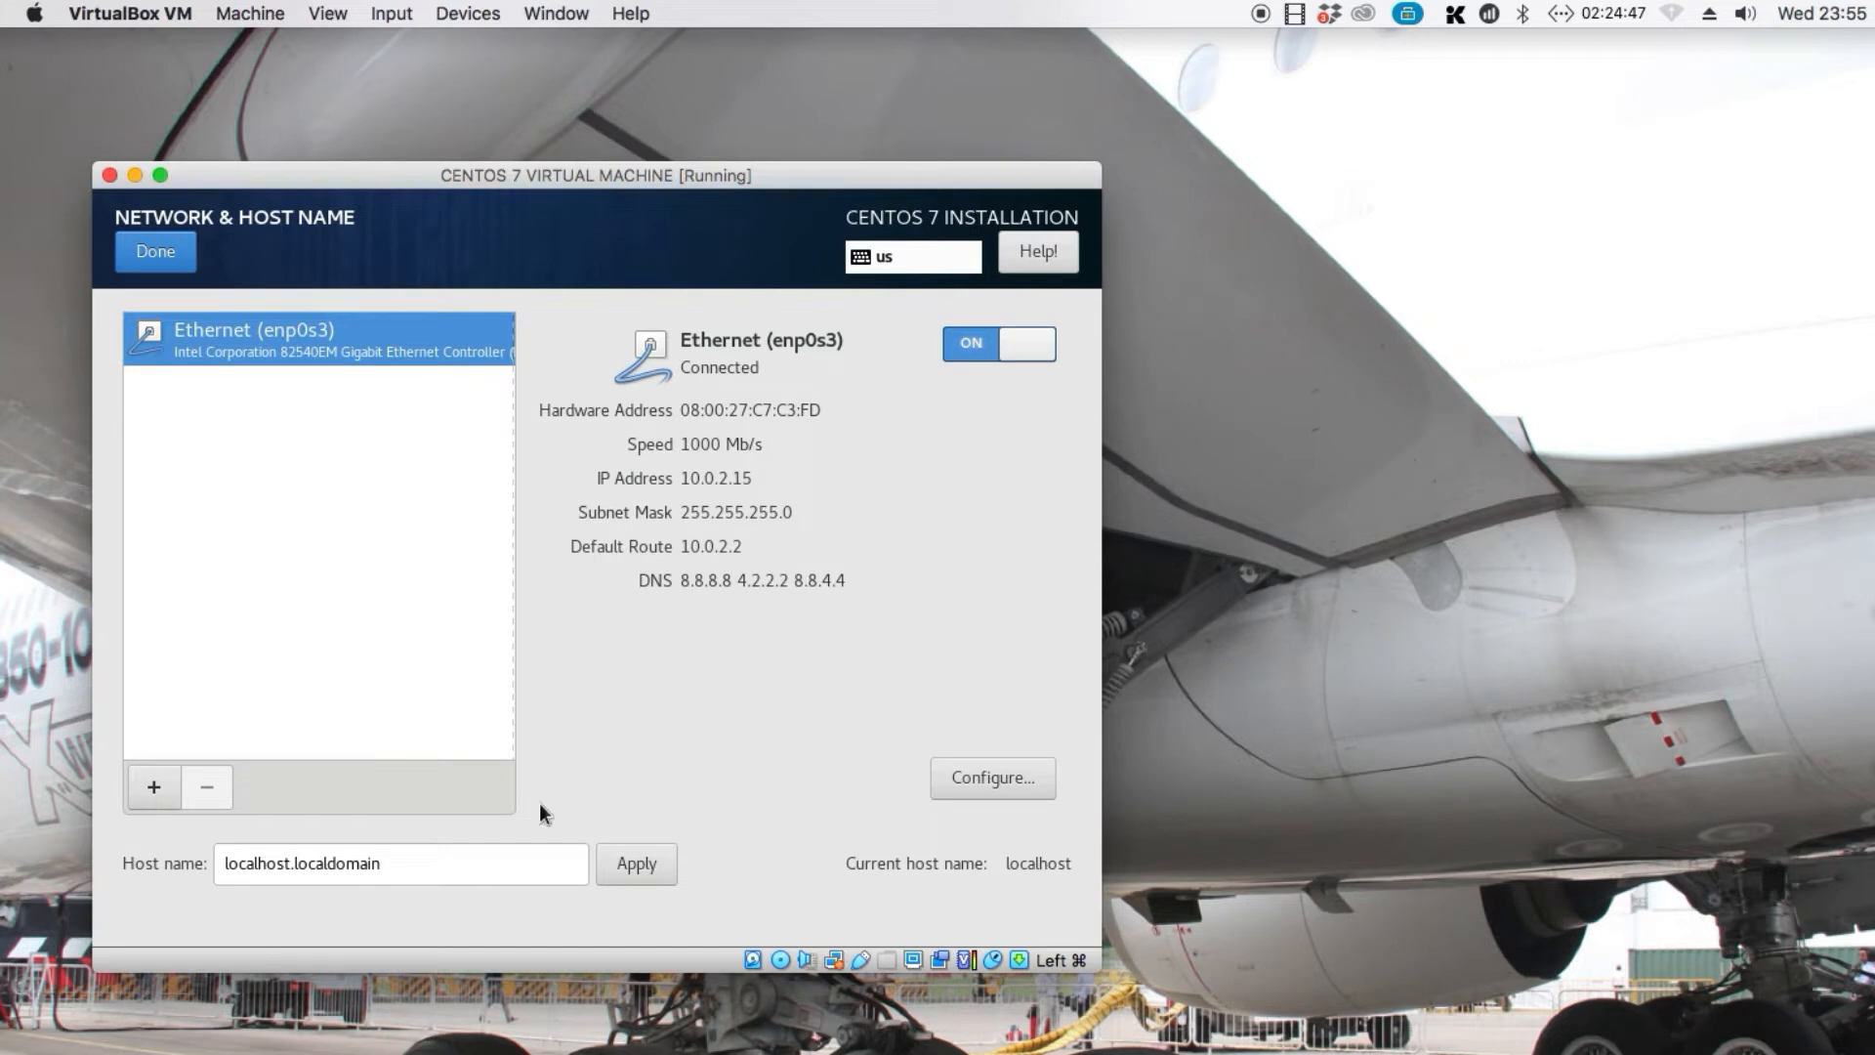
# Set the host name to the-everything-tech-channel.billysoftacademy.com, apply it and return to the installation summary
pyautogui.doubleClick(507, 847)
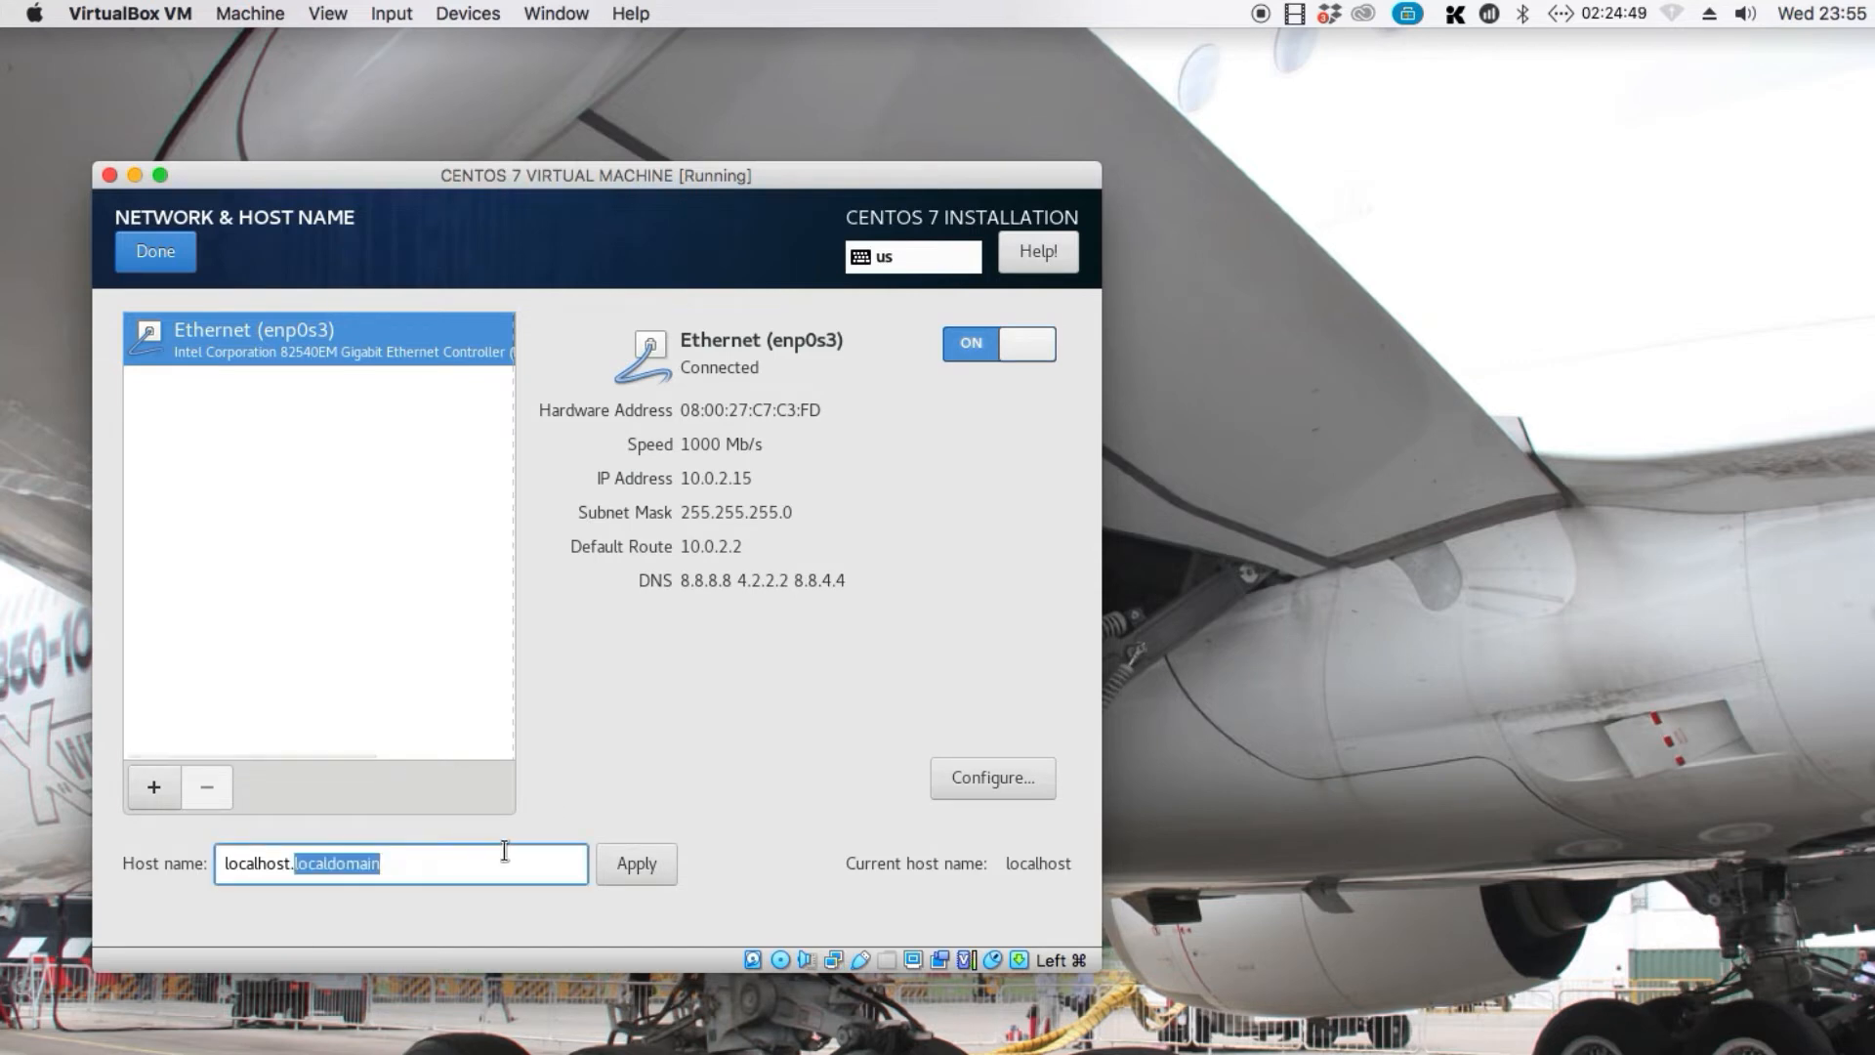
pyautogui.press('BackSpace')
pyautogui.press('BackSpace')
pyautogui.press('BackSpace')
pyautogui.press('BackSpace')
pyautogui.press('BackSpace')
pyautogui.press('BackSpace')
pyautogui.press('BackSpace')
pyautogui.press('BackSpace')
pyautogui.press('BackSpace')
pyautogui.press('BackSpace')
pyautogui.press('BackSpace')
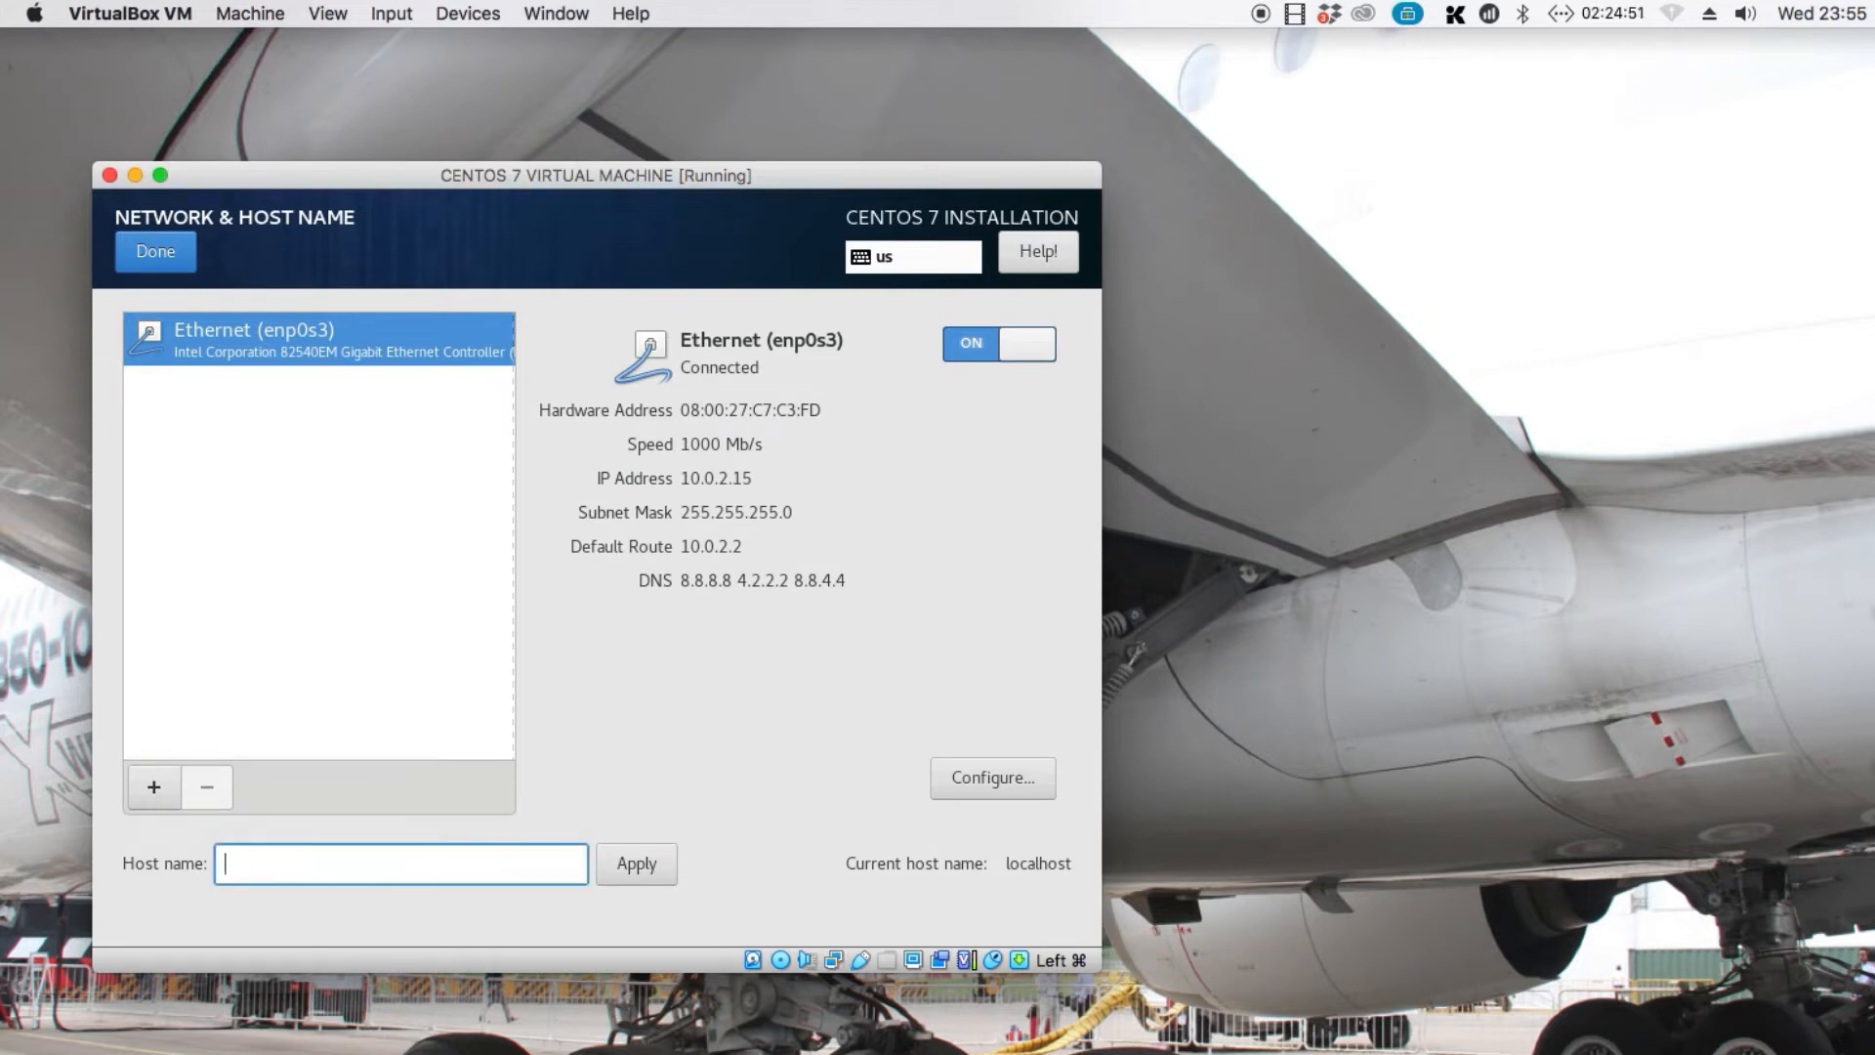
pyautogui.write('the-everything-tech-channel')
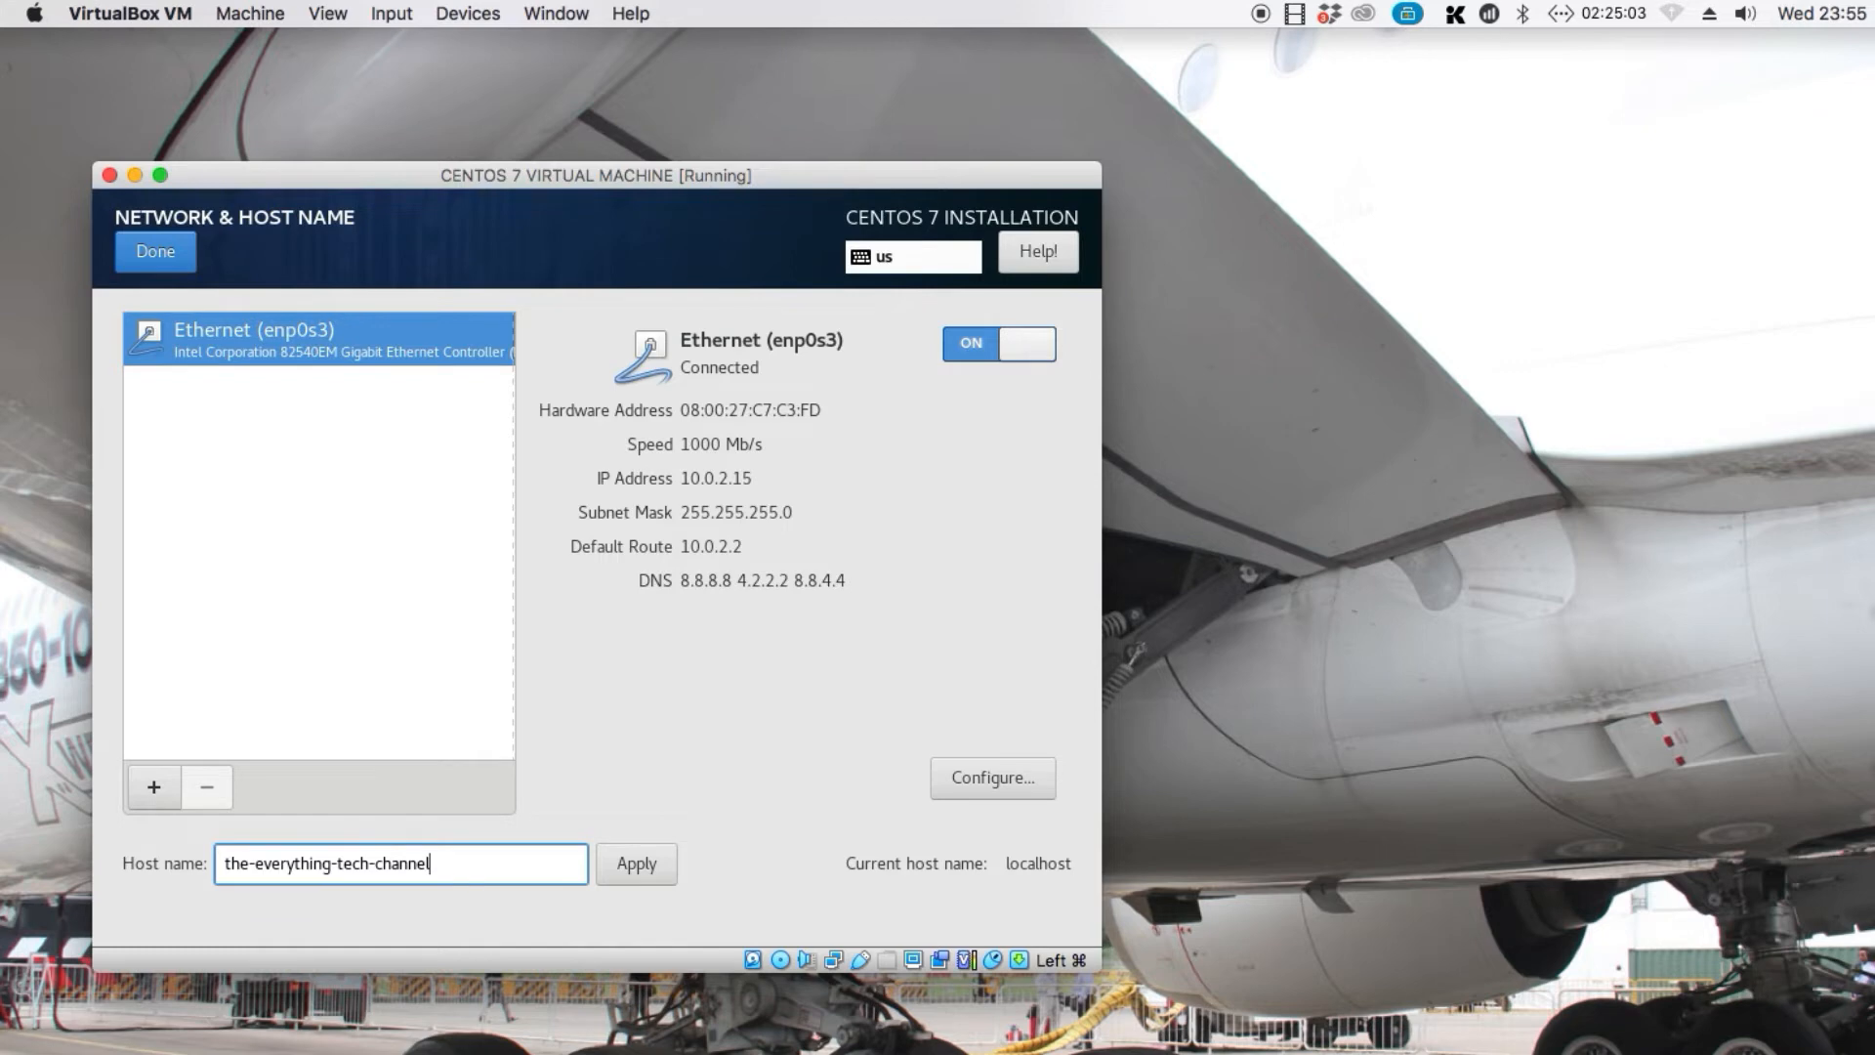
pyautogui.write('.billysoftacademy.com')
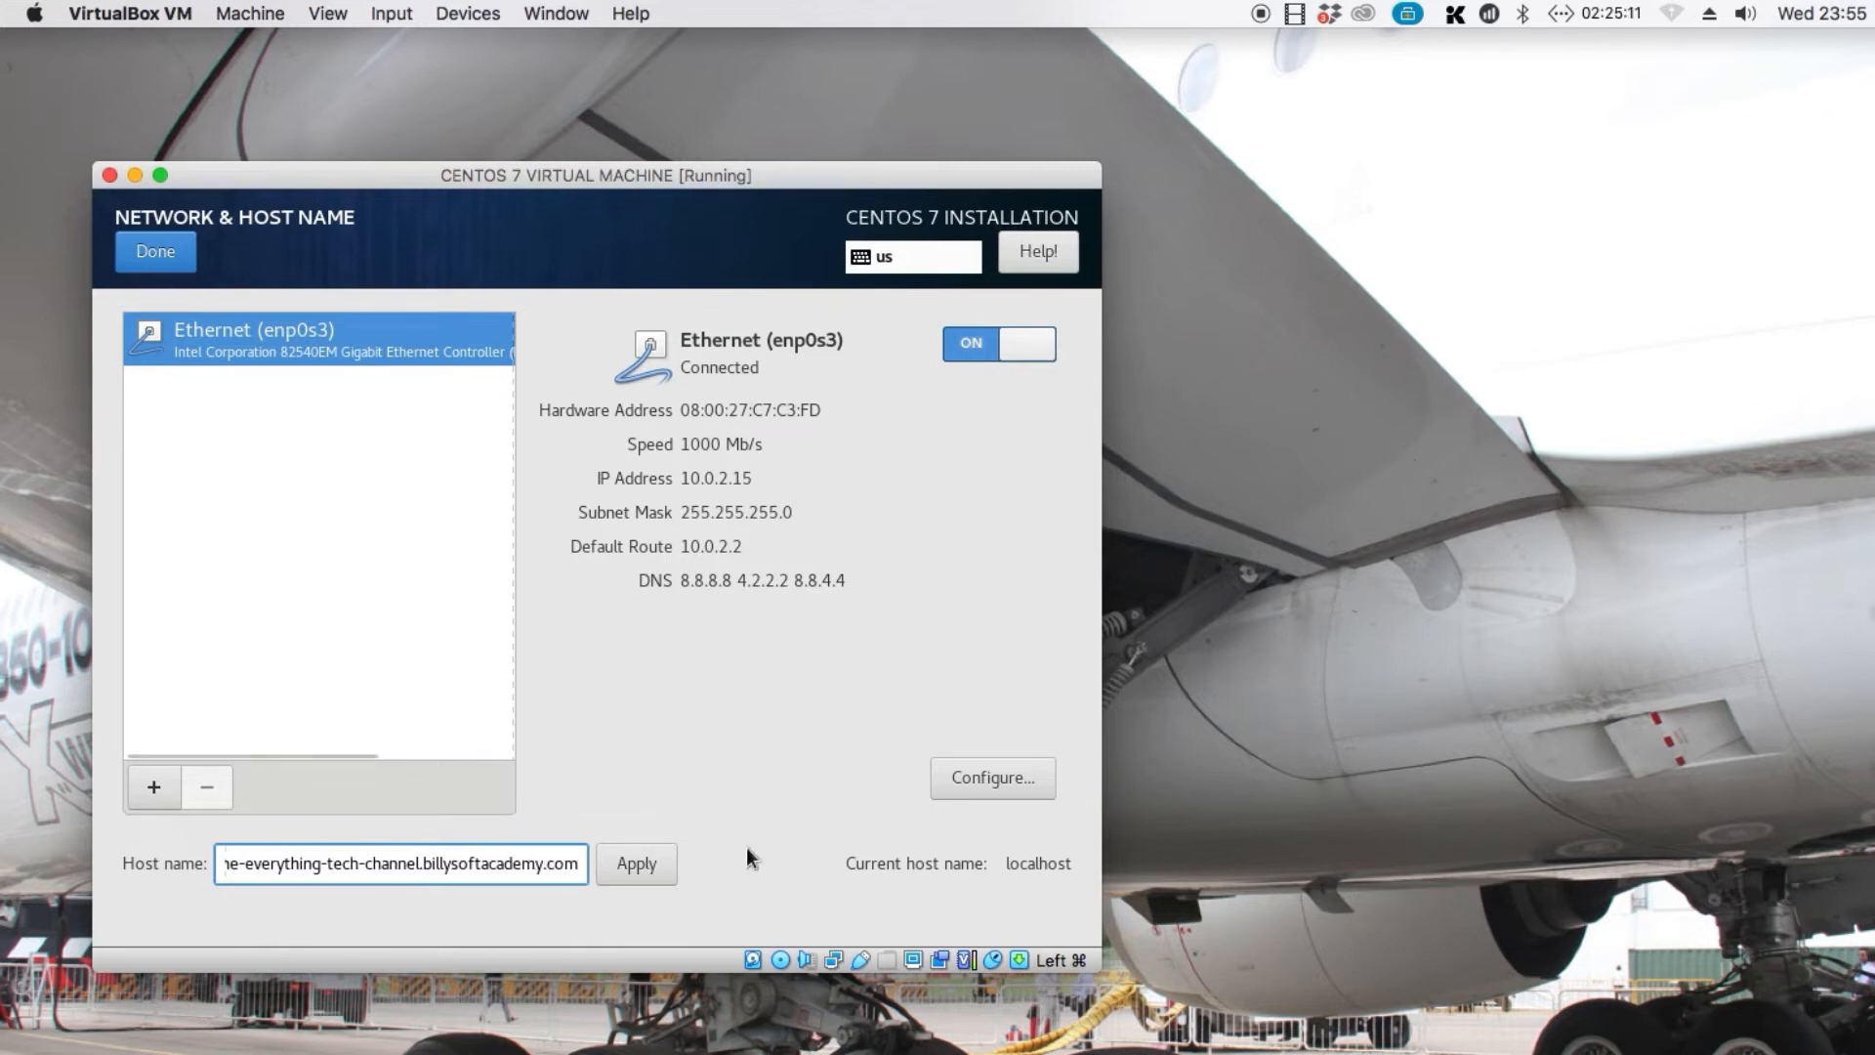
pyautogui.click(625, 874)
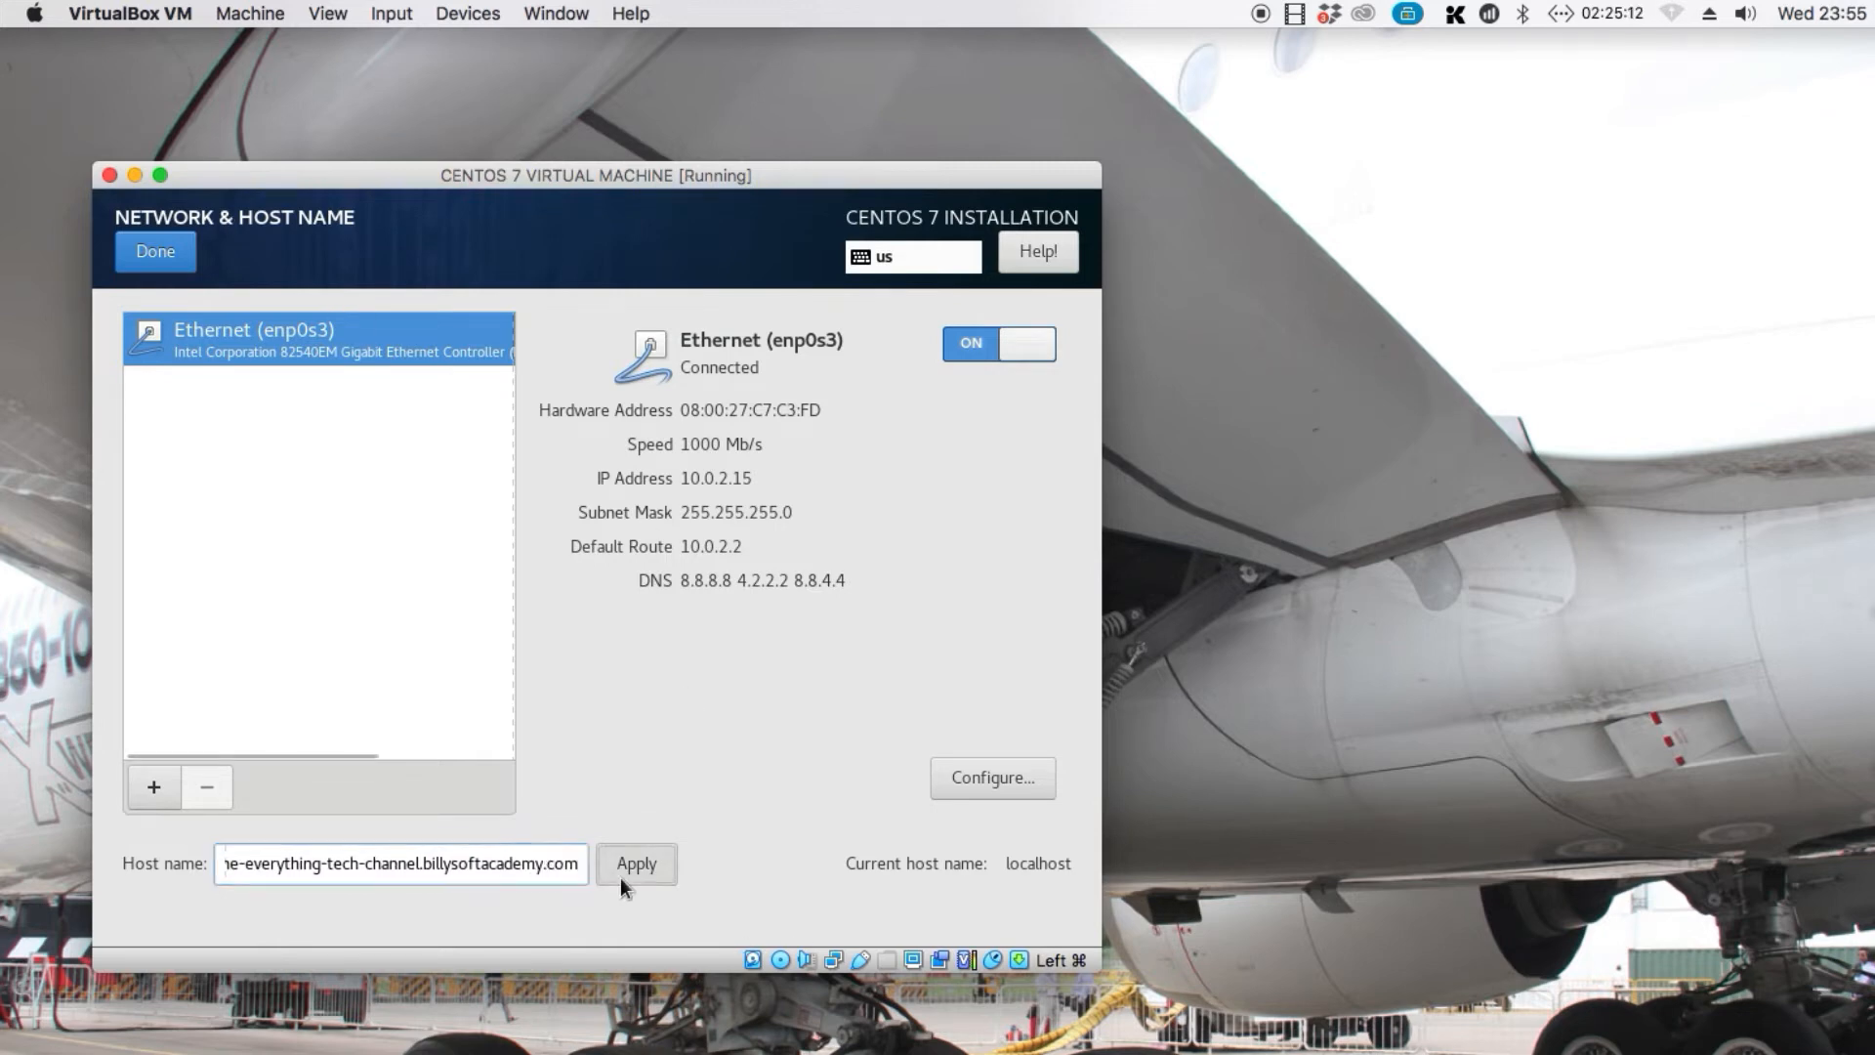
pyautogui.click(148, 259)
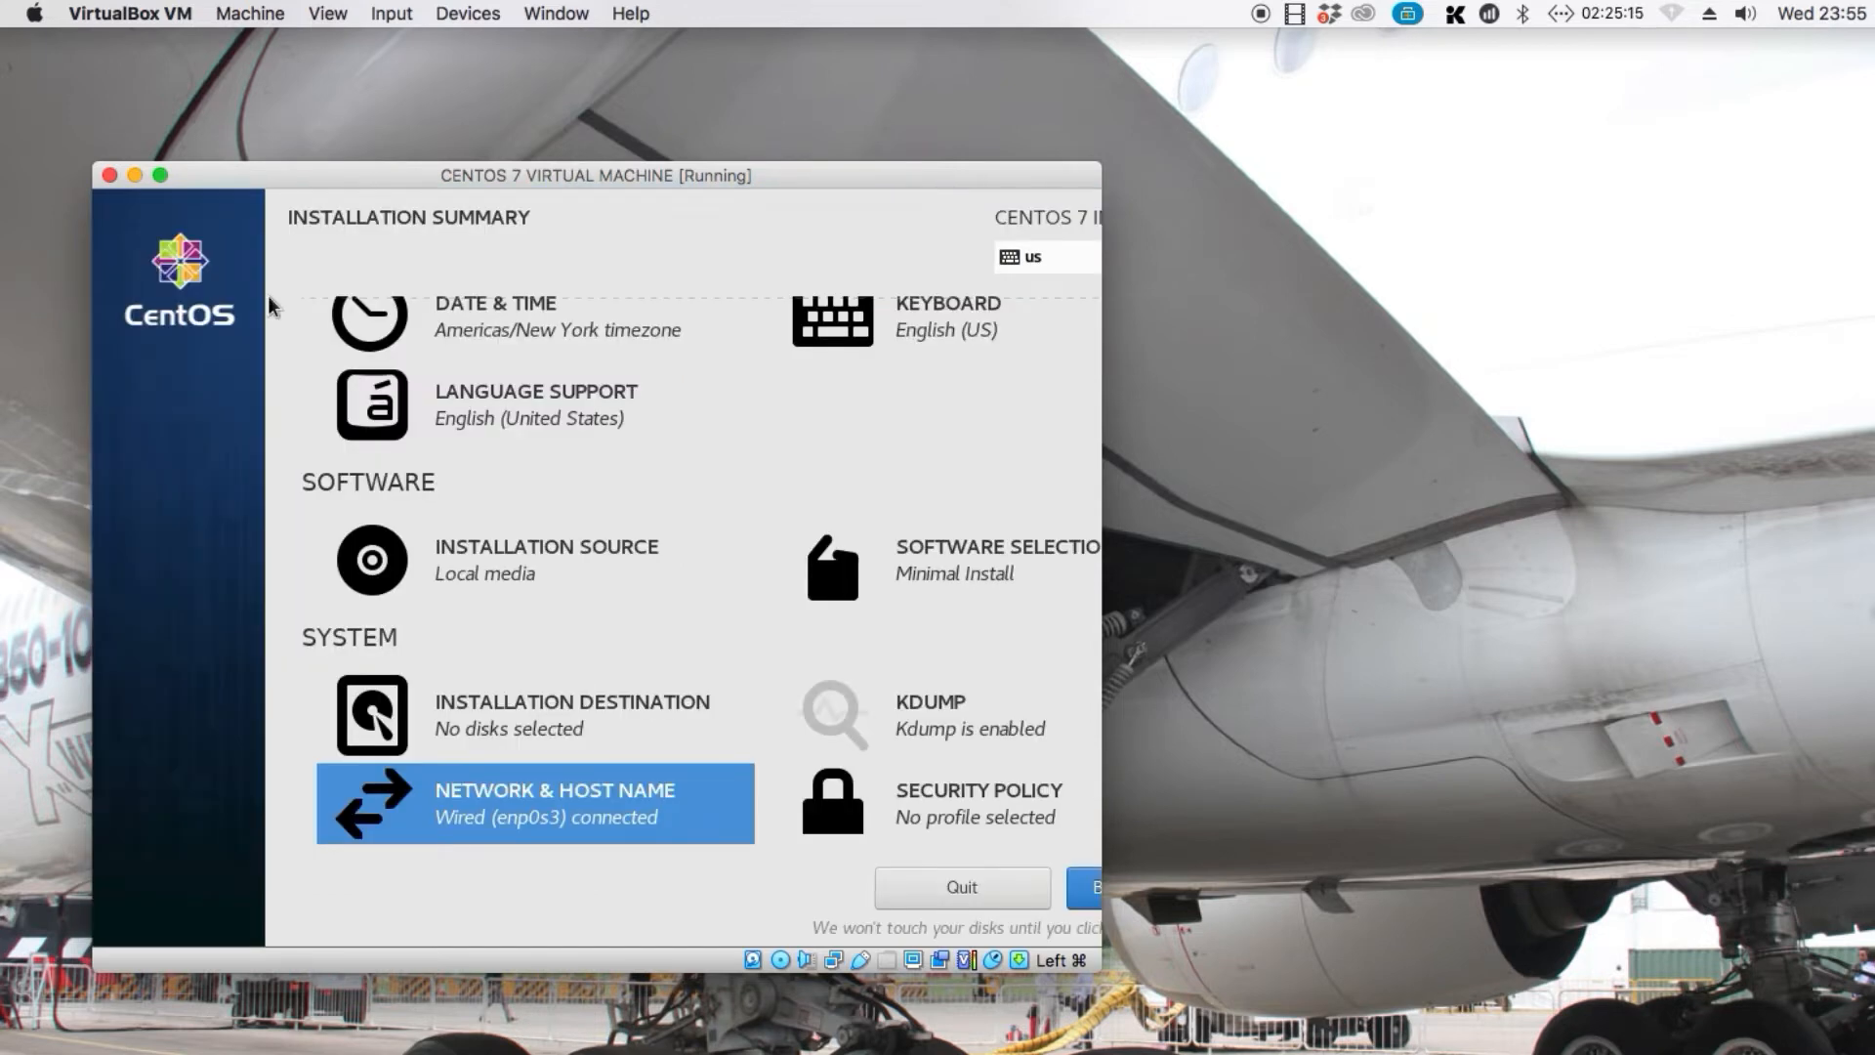
# Open the software selection, choose Server with GUI as the base environment and return to the installation summary
pyautogui.scroll(2, 814, 718)
pyautogui.scroll(-2, 813, 718)
pyautogui.scroll(1, 535, 688)
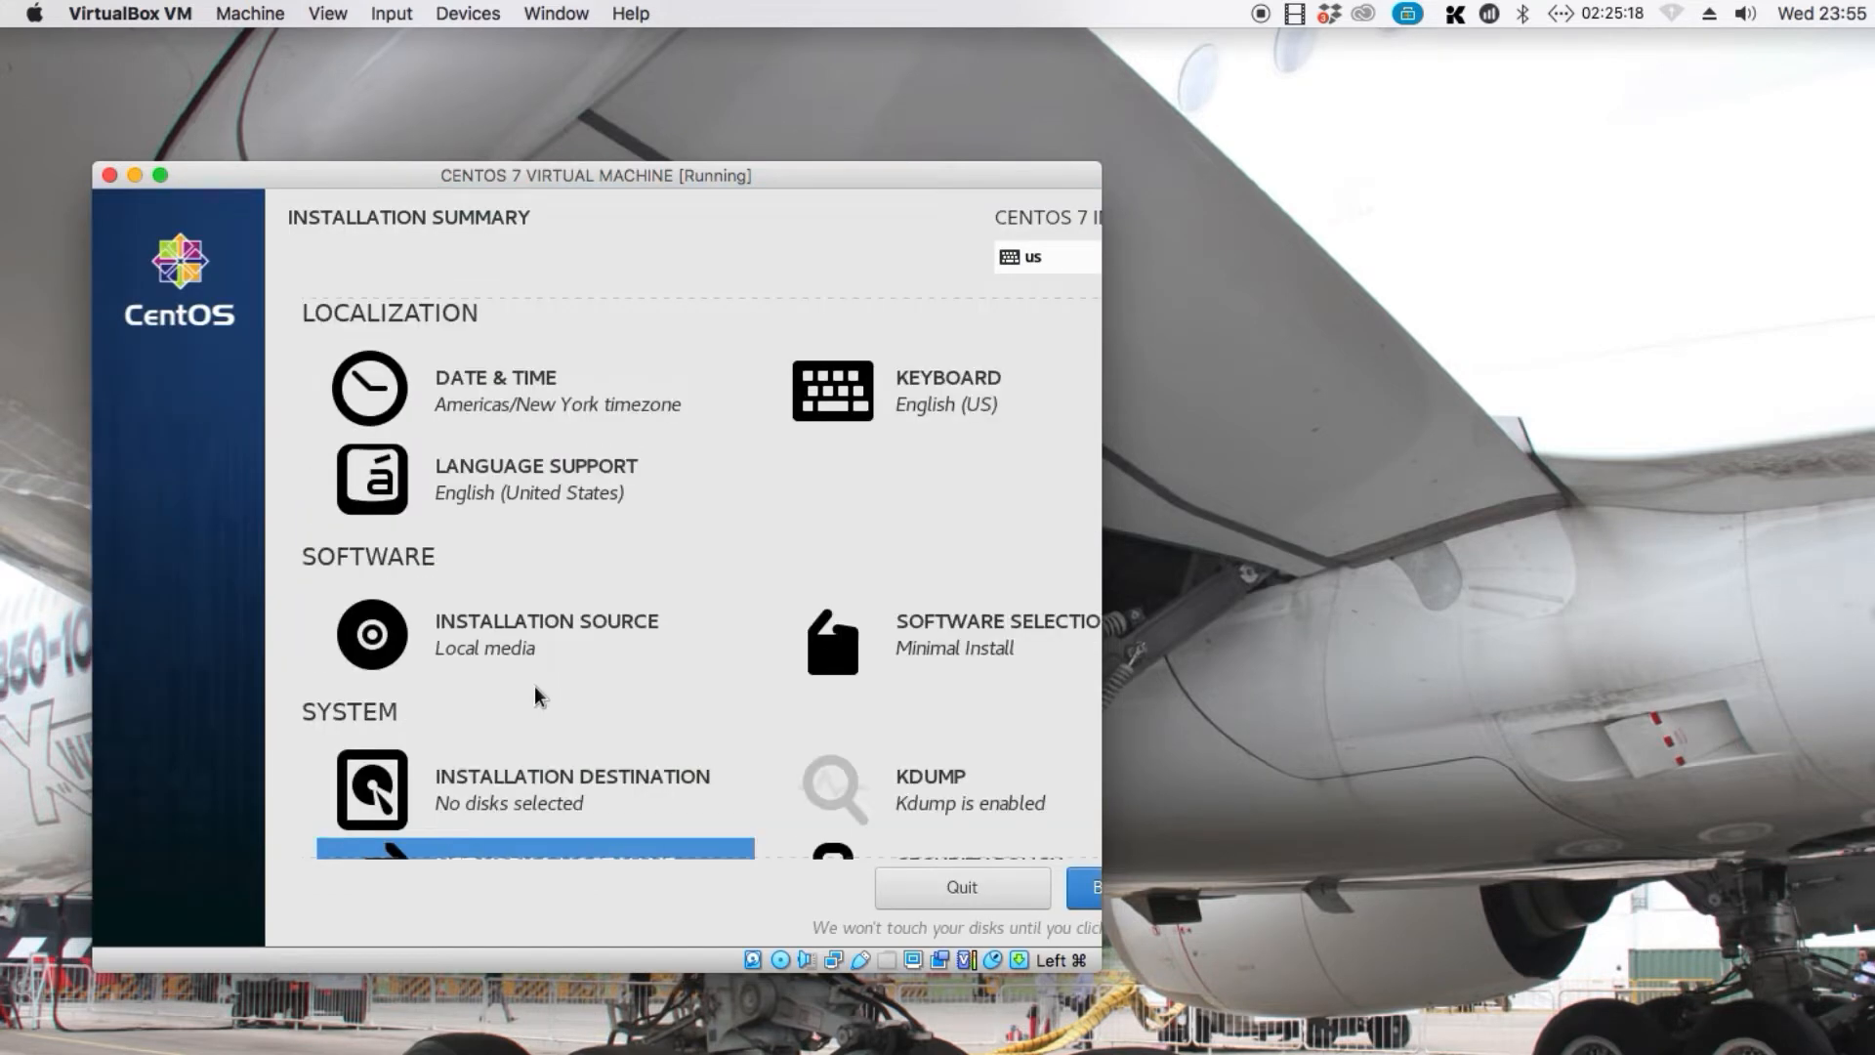
pyautogui.click(1028, 636)
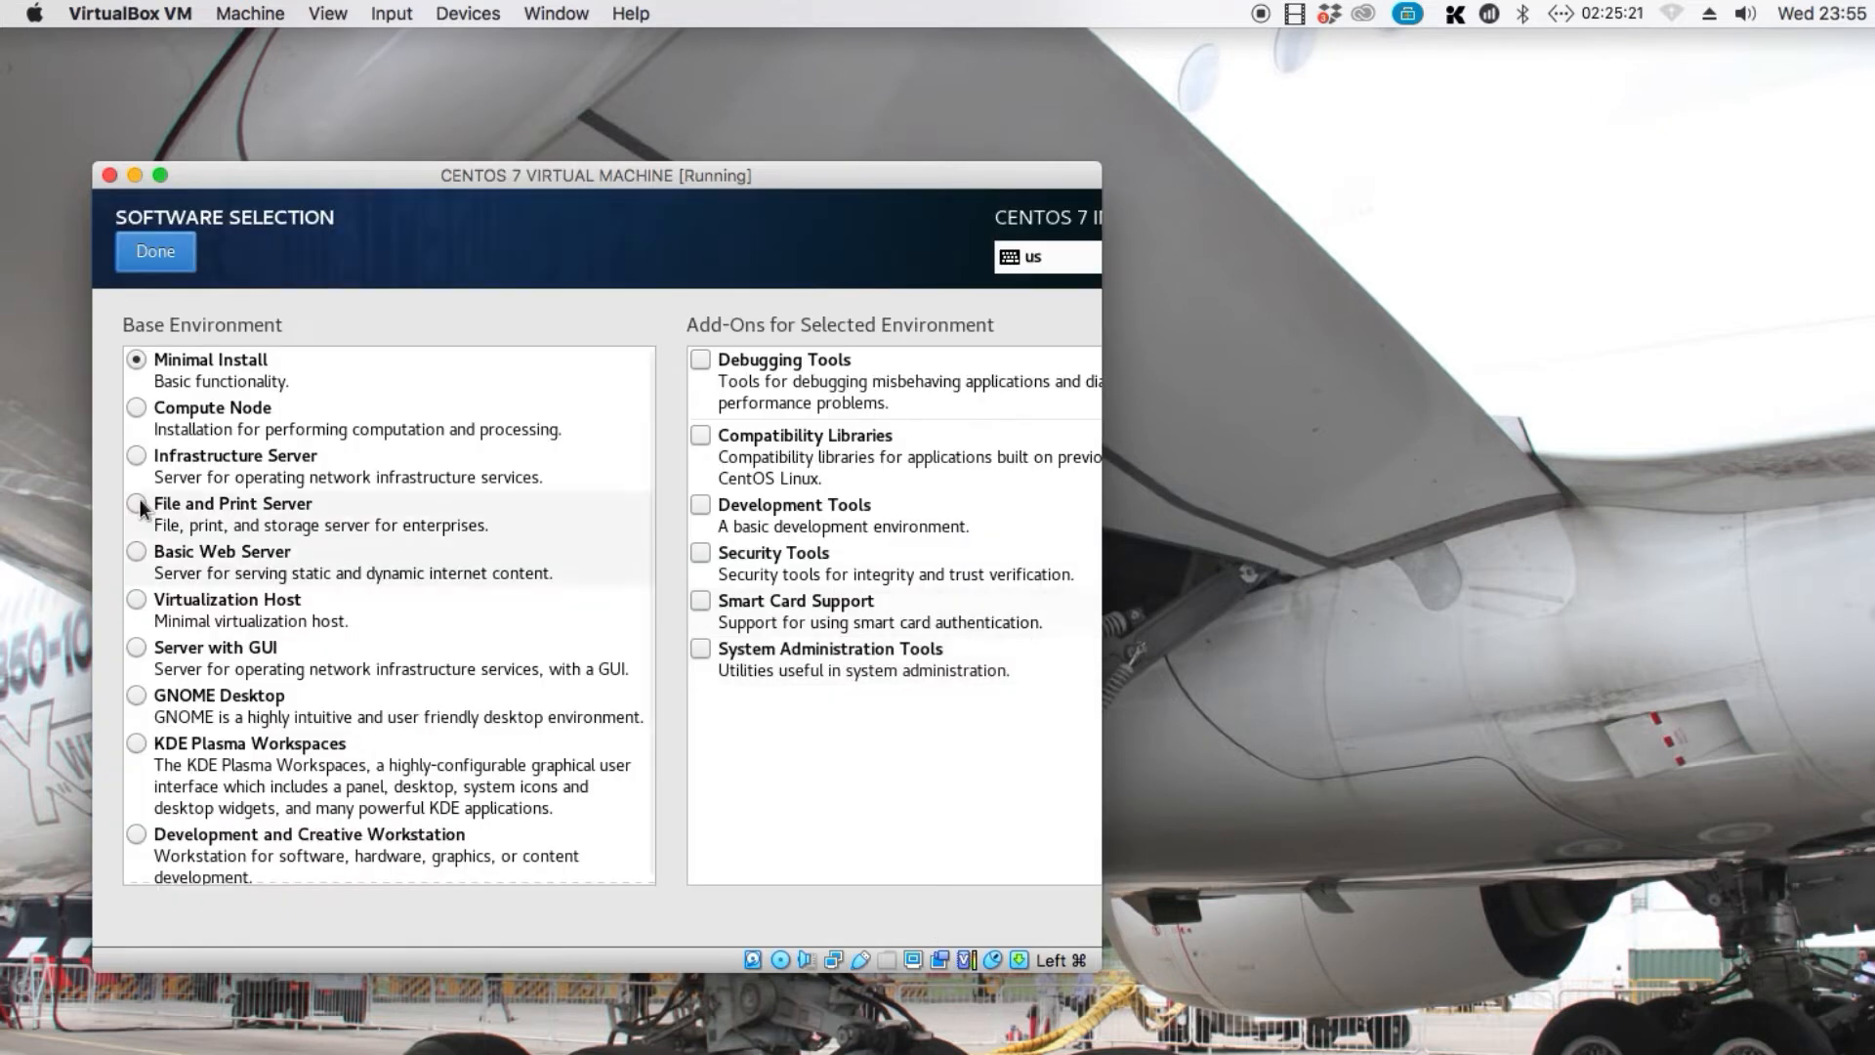
pyautogui.click(138, 648)
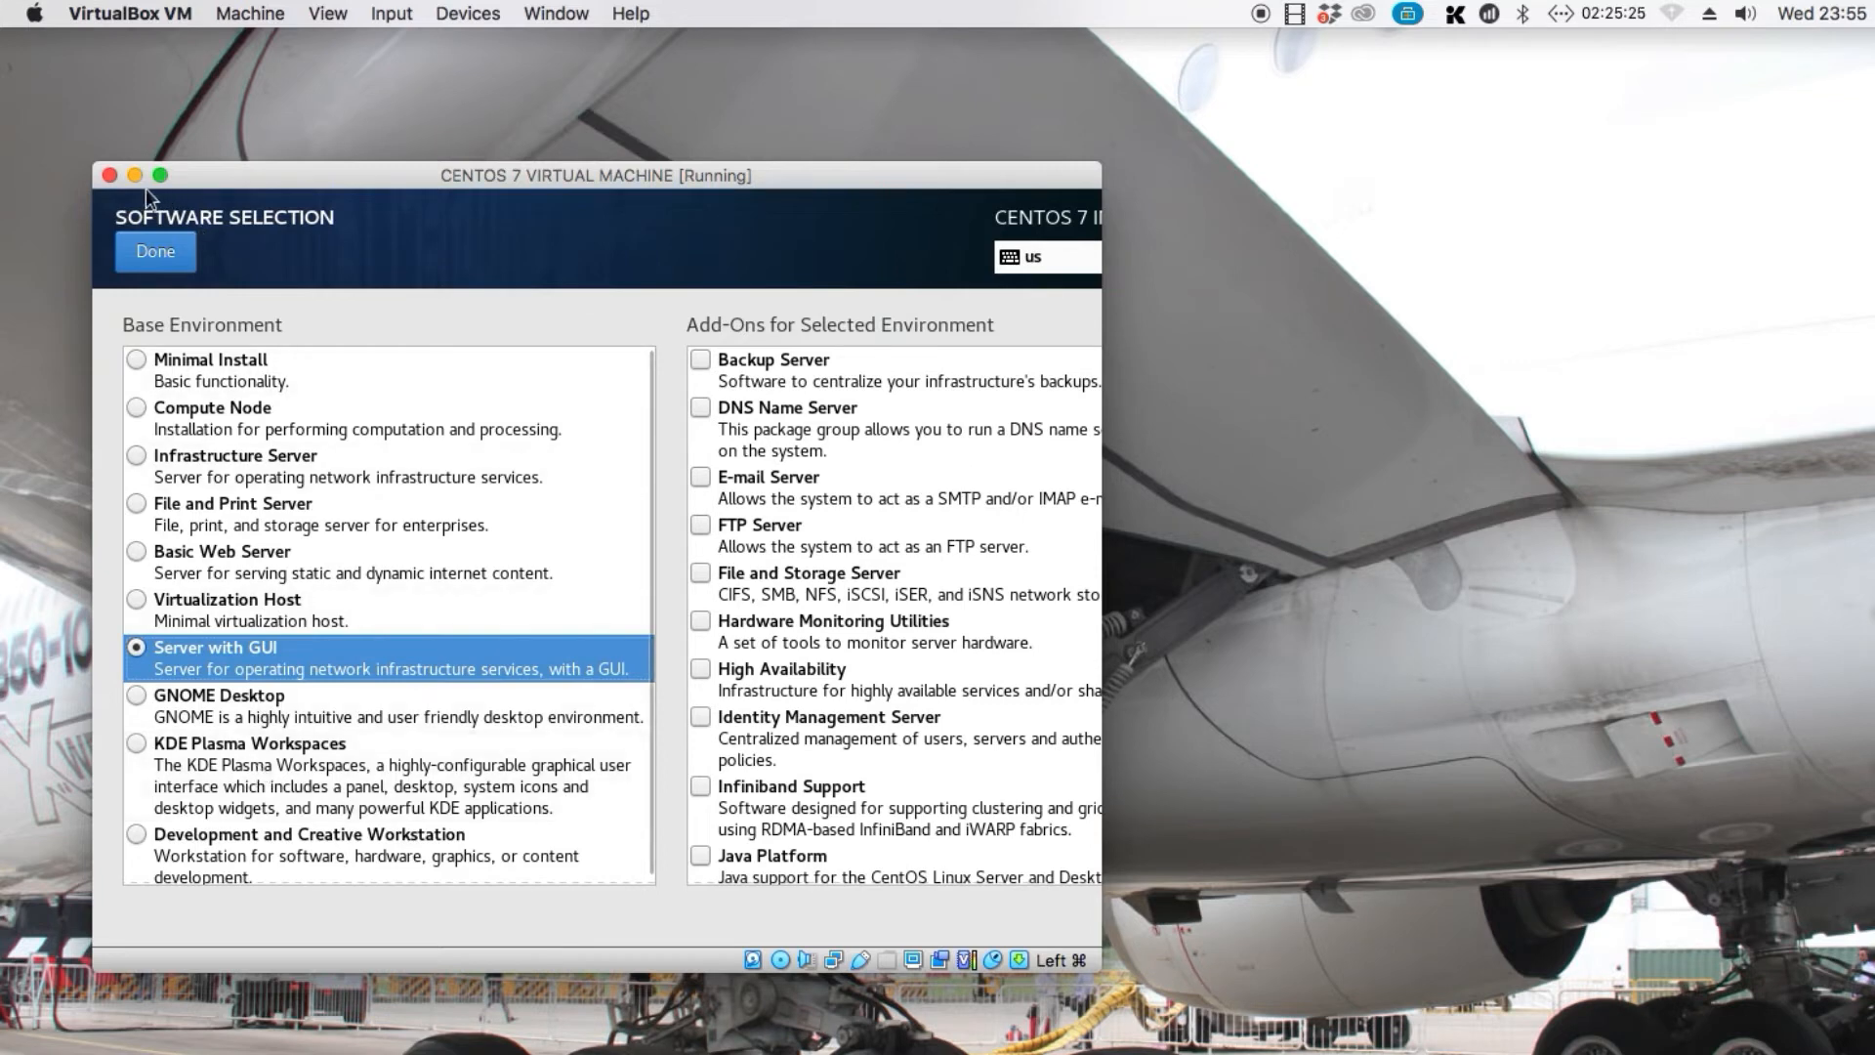
pyautogui.click(152, 251)
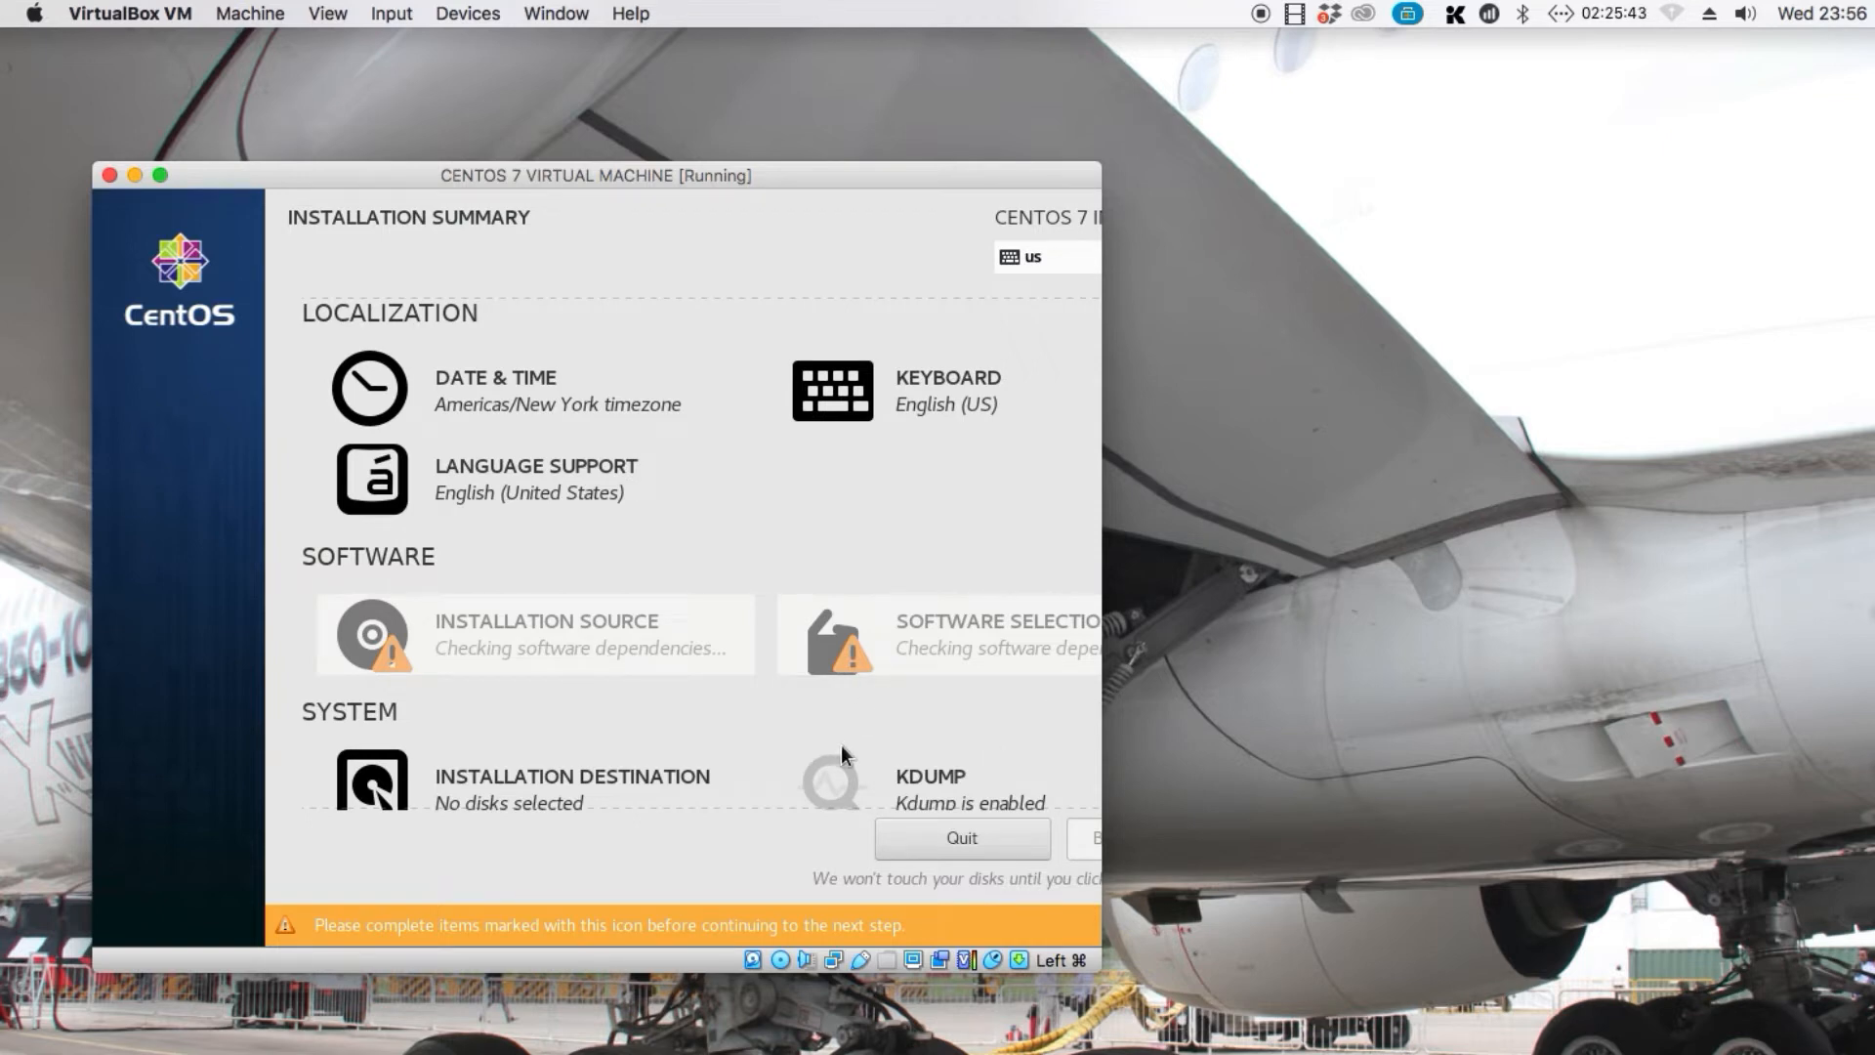
# Select the 50 GiB ATA VBOX HARDDISK as the installation destination with automatic partitioning and begin the installation
pyautogui.scroll(-3, 841, 744)
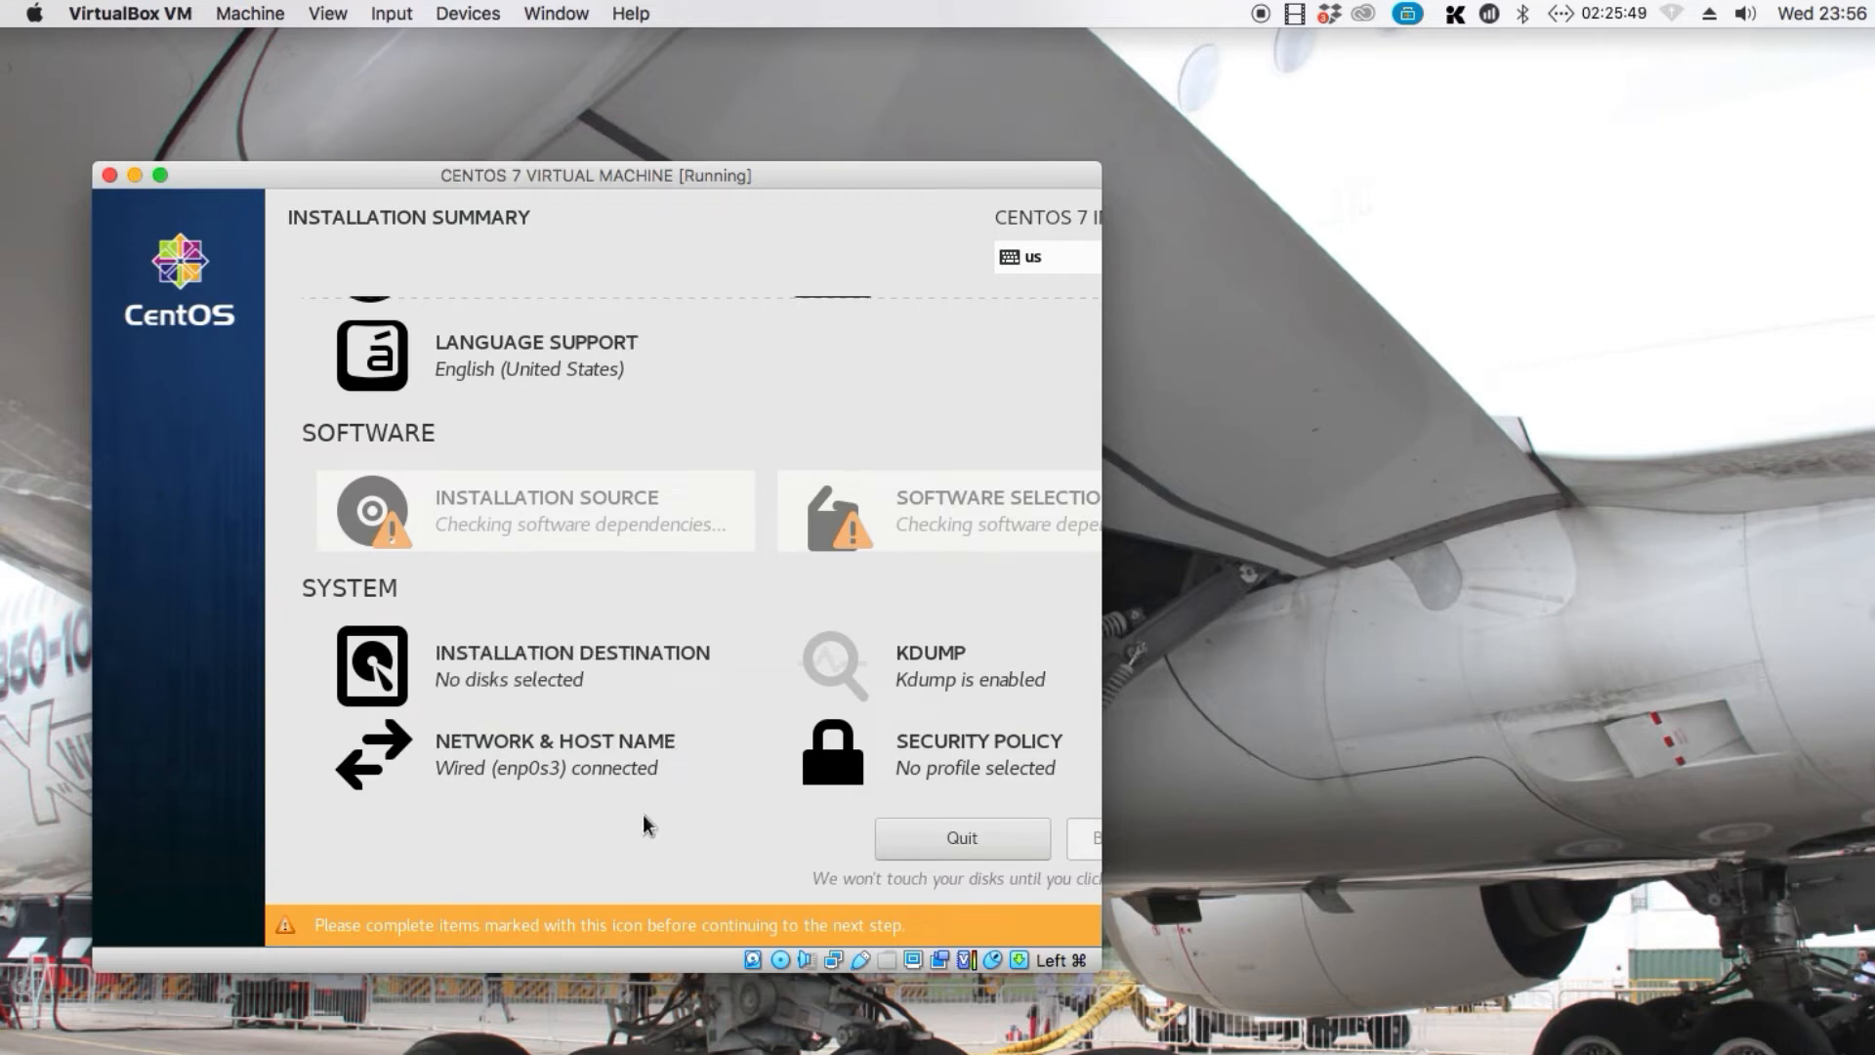
pyautogui.scroll(3, 642, 661)
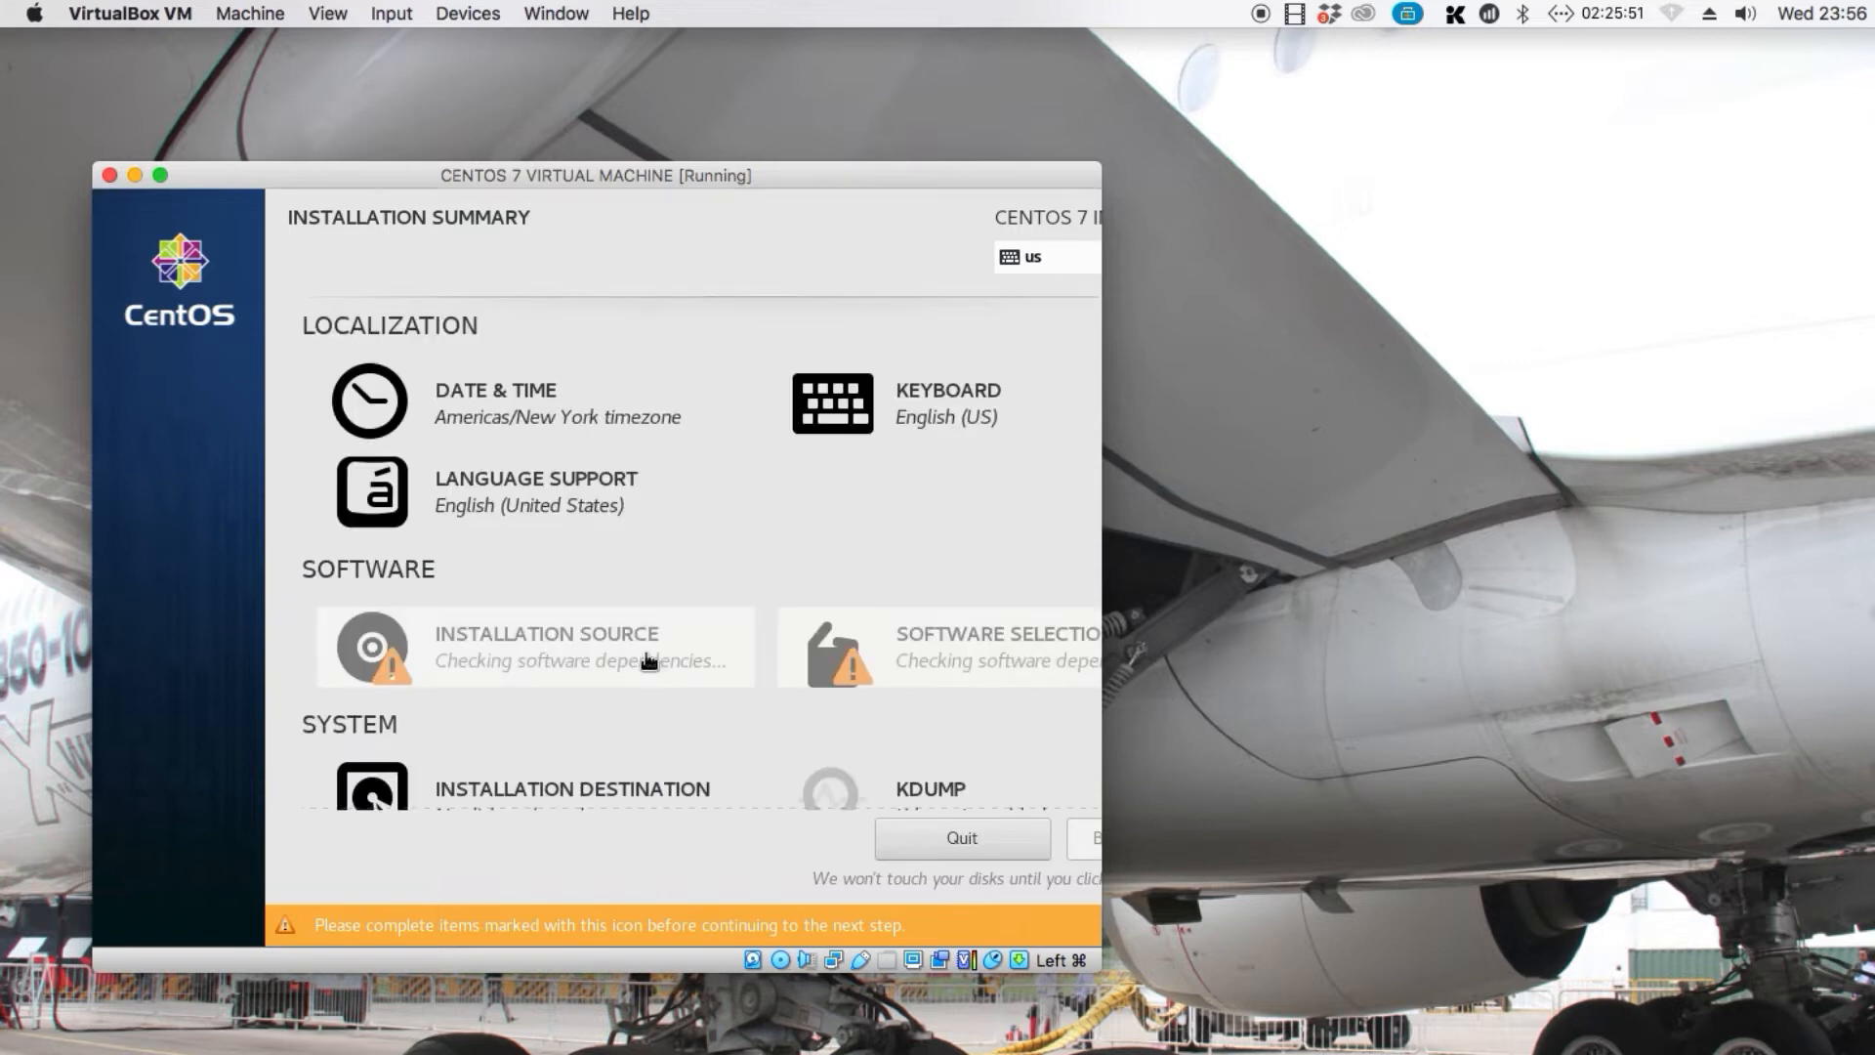
pyautogui.scroll(-3, 645, 661)
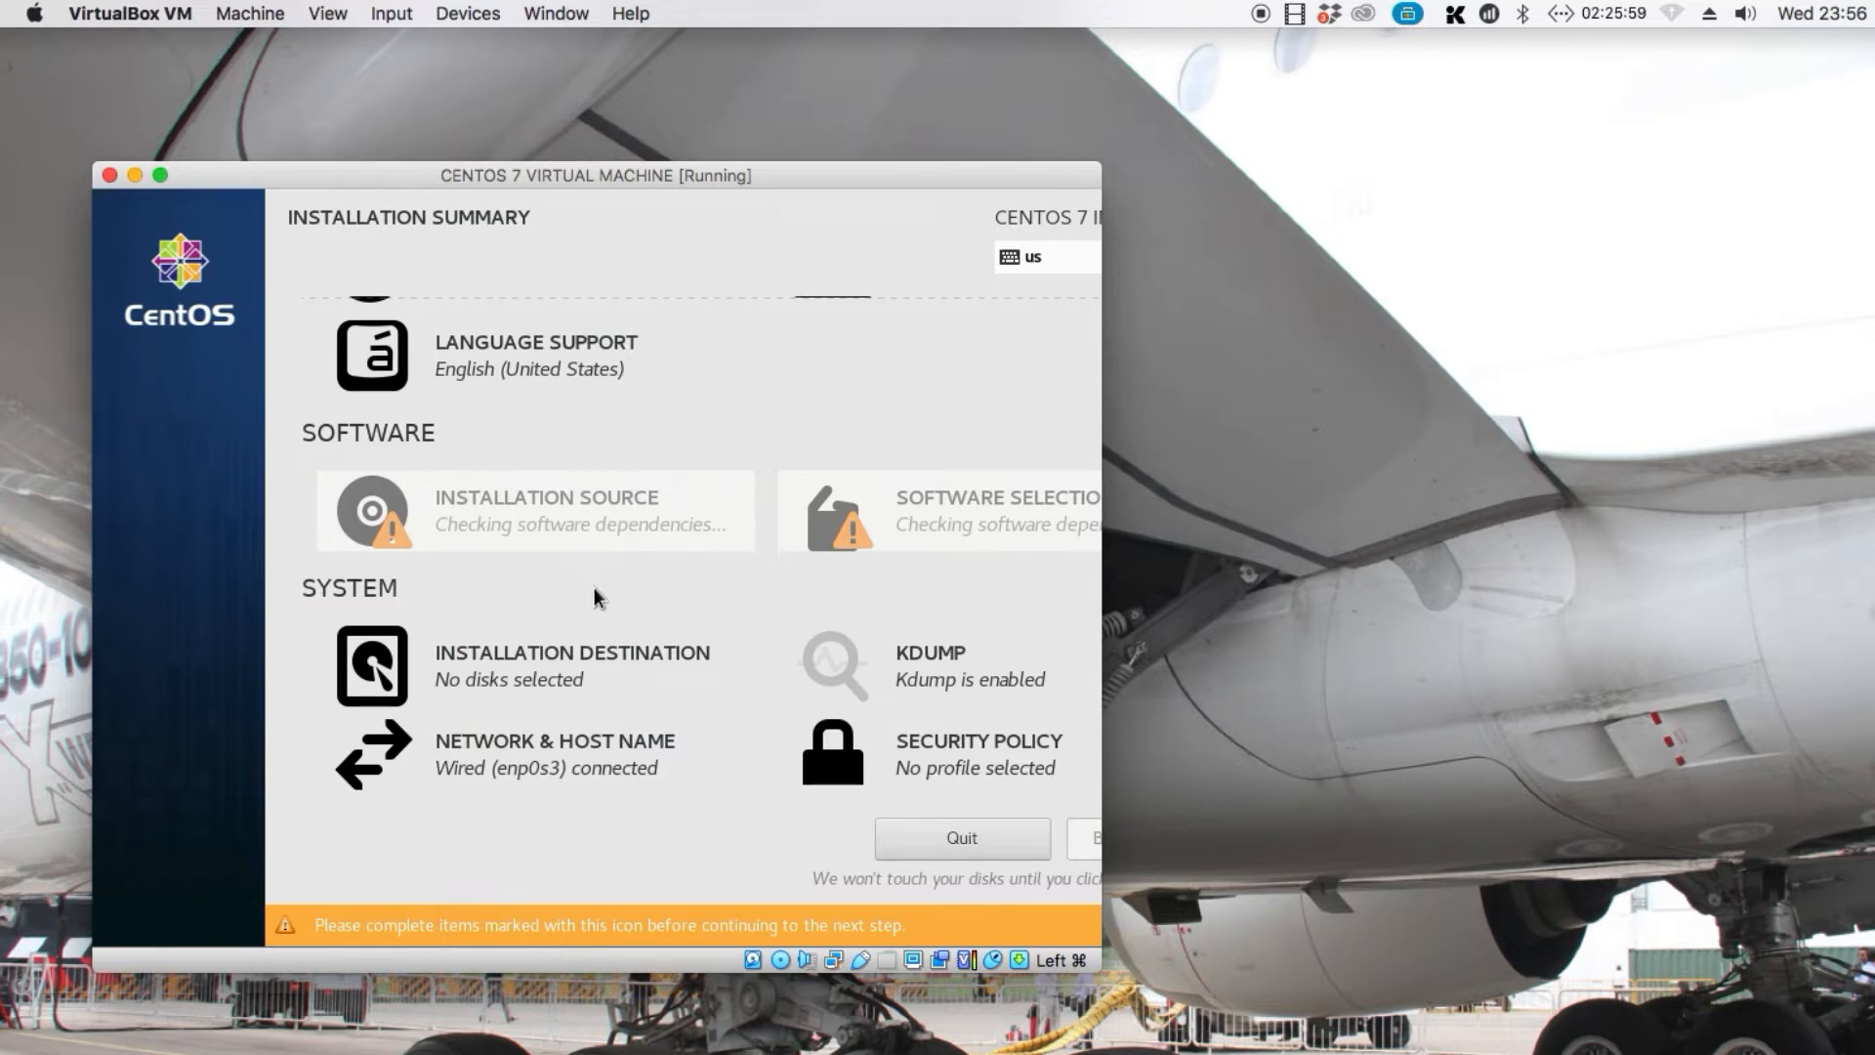
pyautogui.scroll(3, 592, 587)
pyautogui.scroll(-3, 590, 584)
pyautogui.click(505, 688)
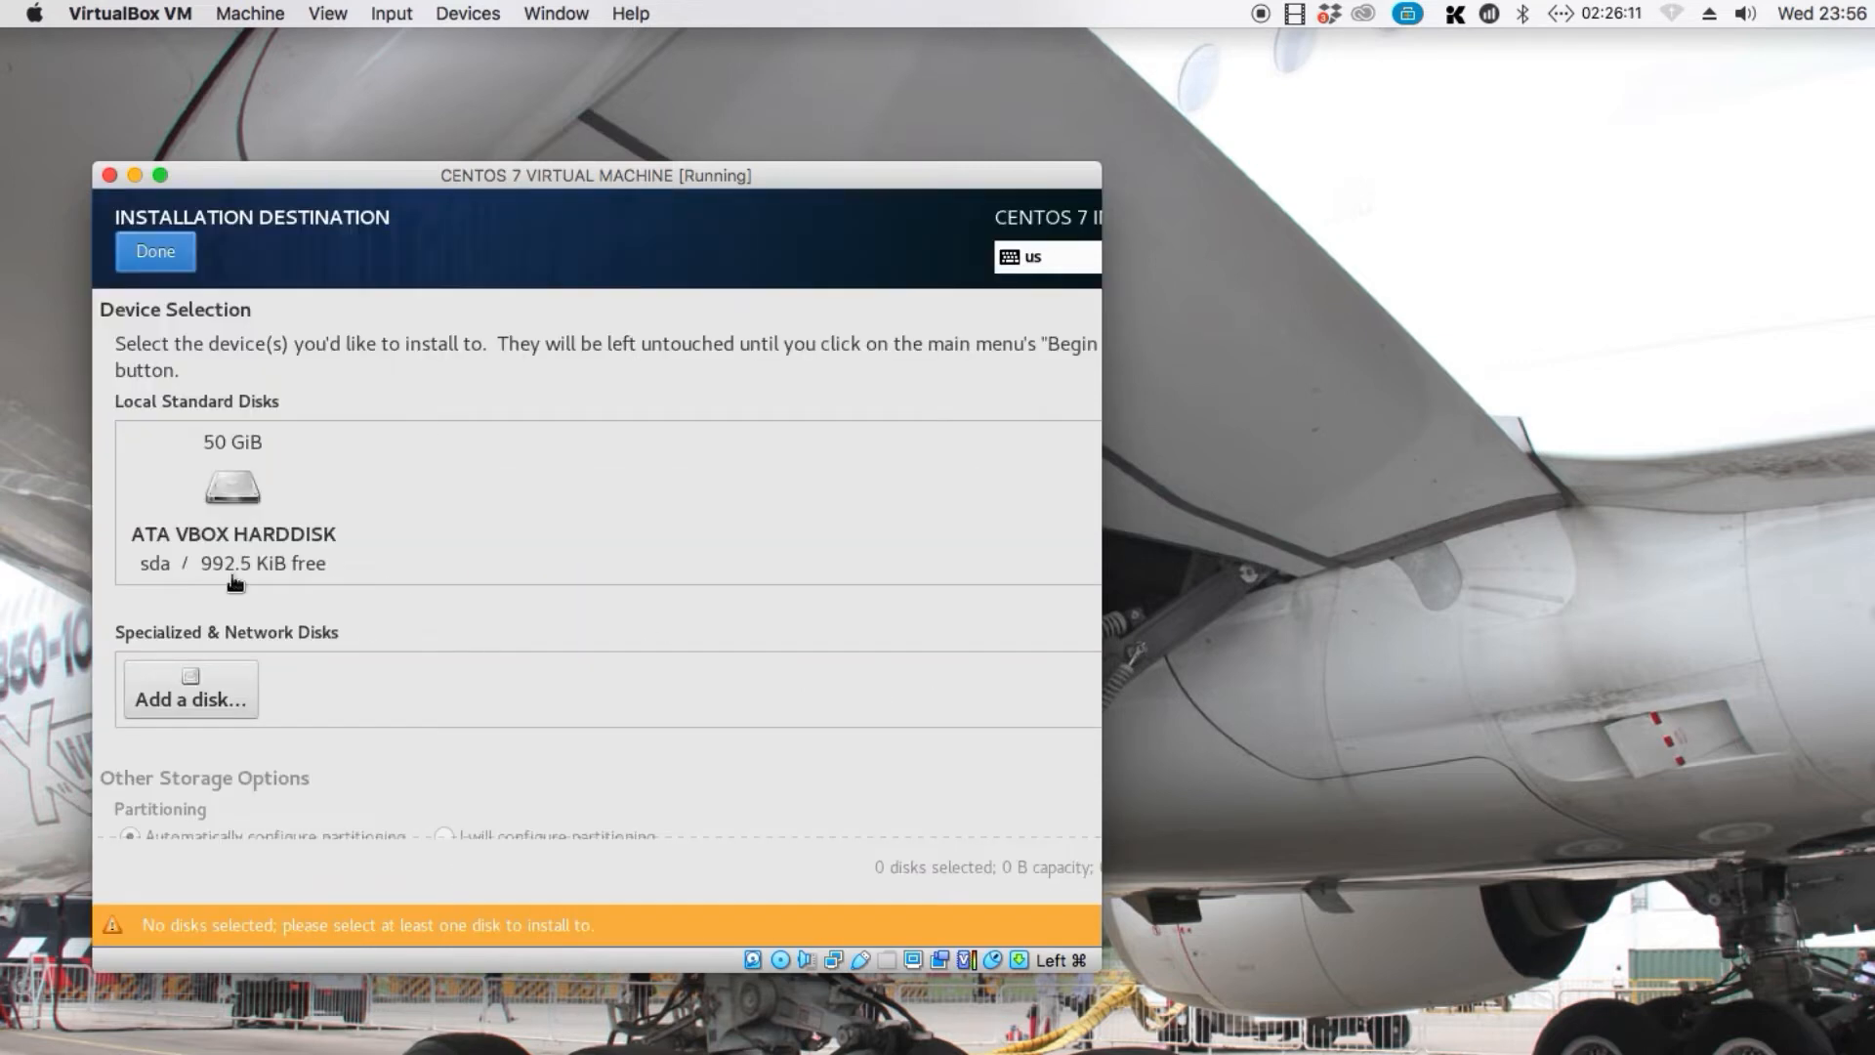
pyautogui.click(262, 423)
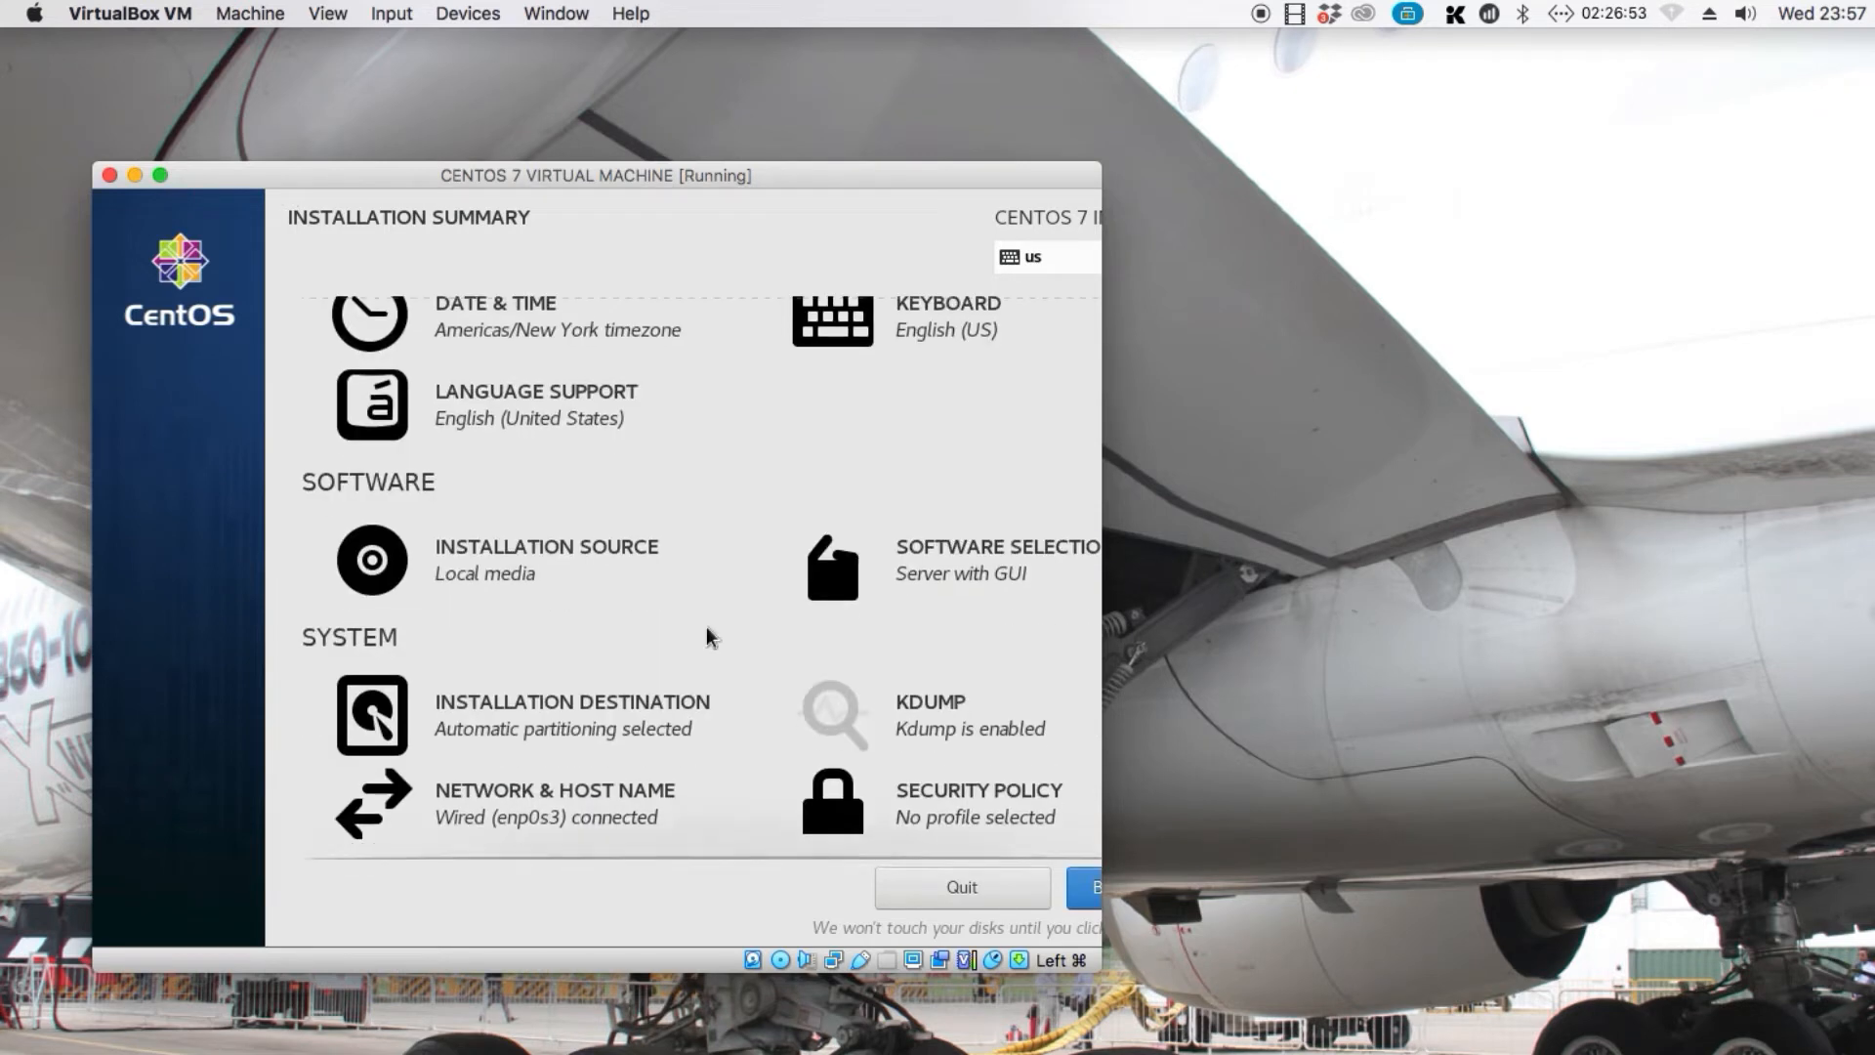
pyautogui.click(1083, 904)
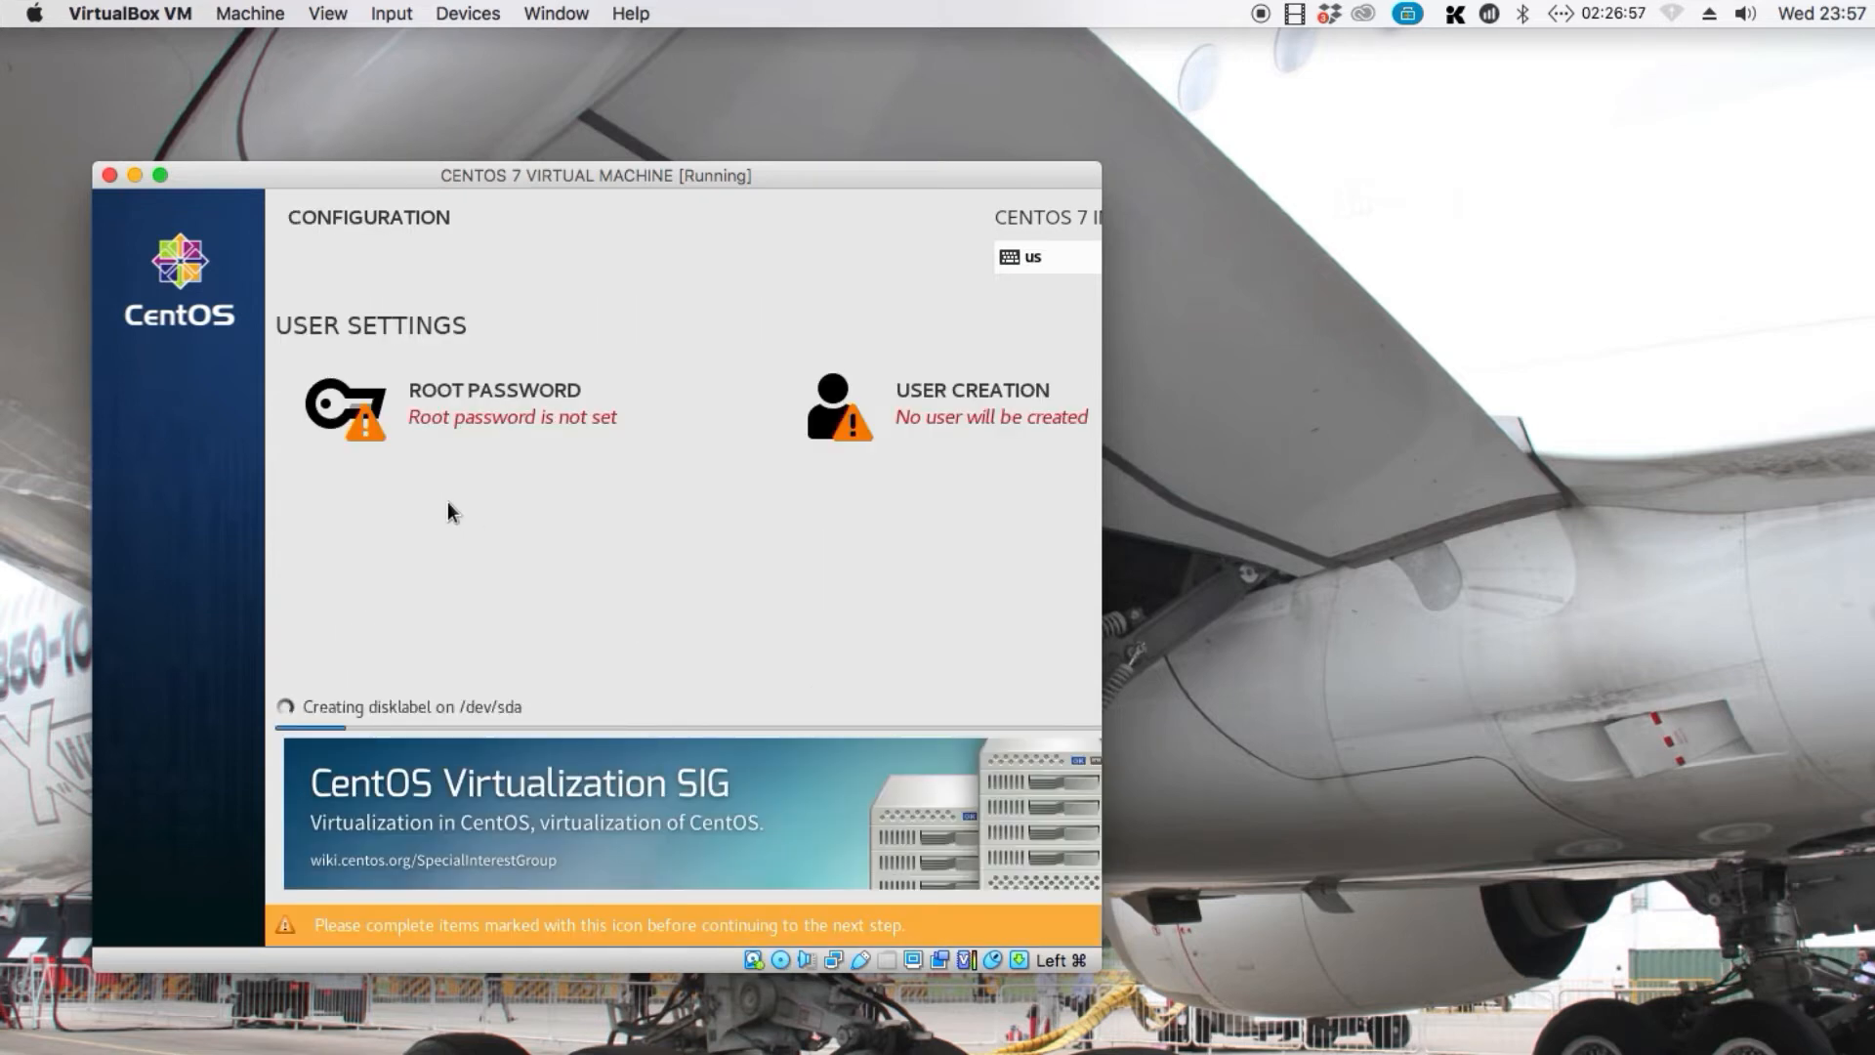
# Set the root password, entering it in both the password and confirmation fields, and return to the configuration screen
pyautogui.click(449, 422)
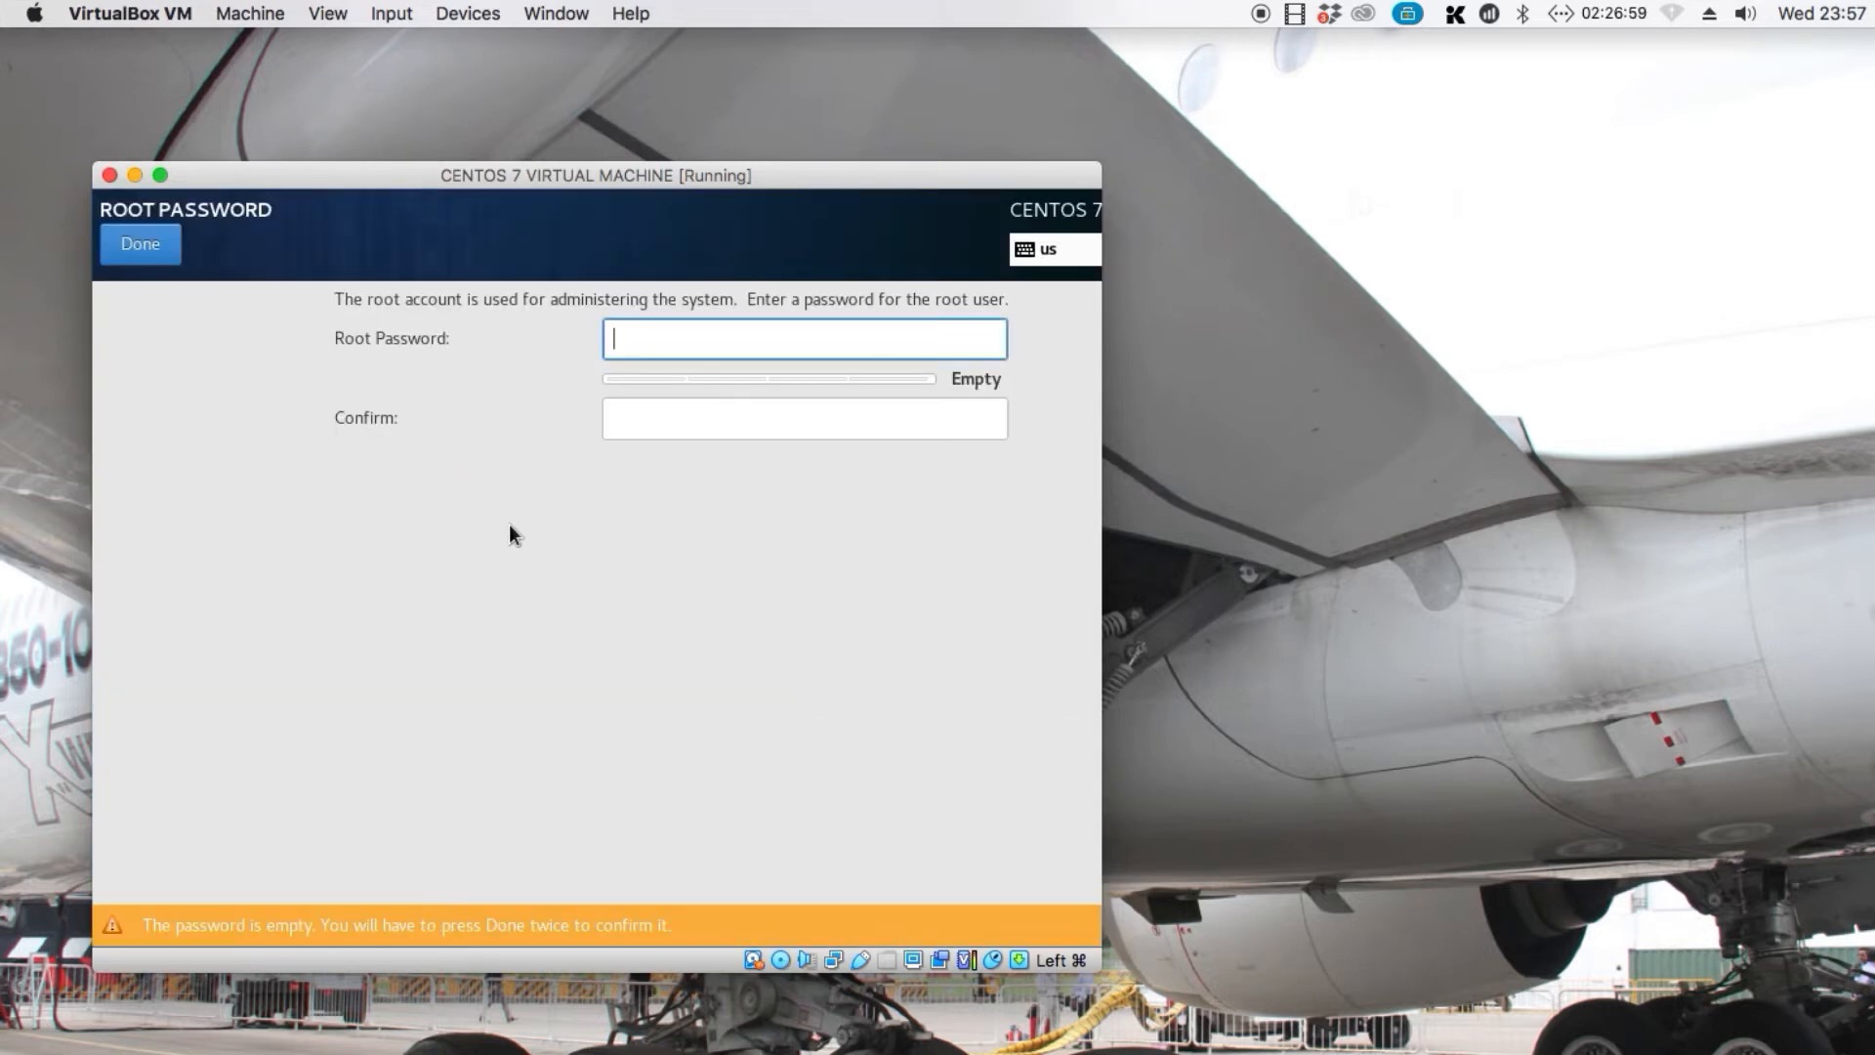
pyautogui.write('•••••••••••')
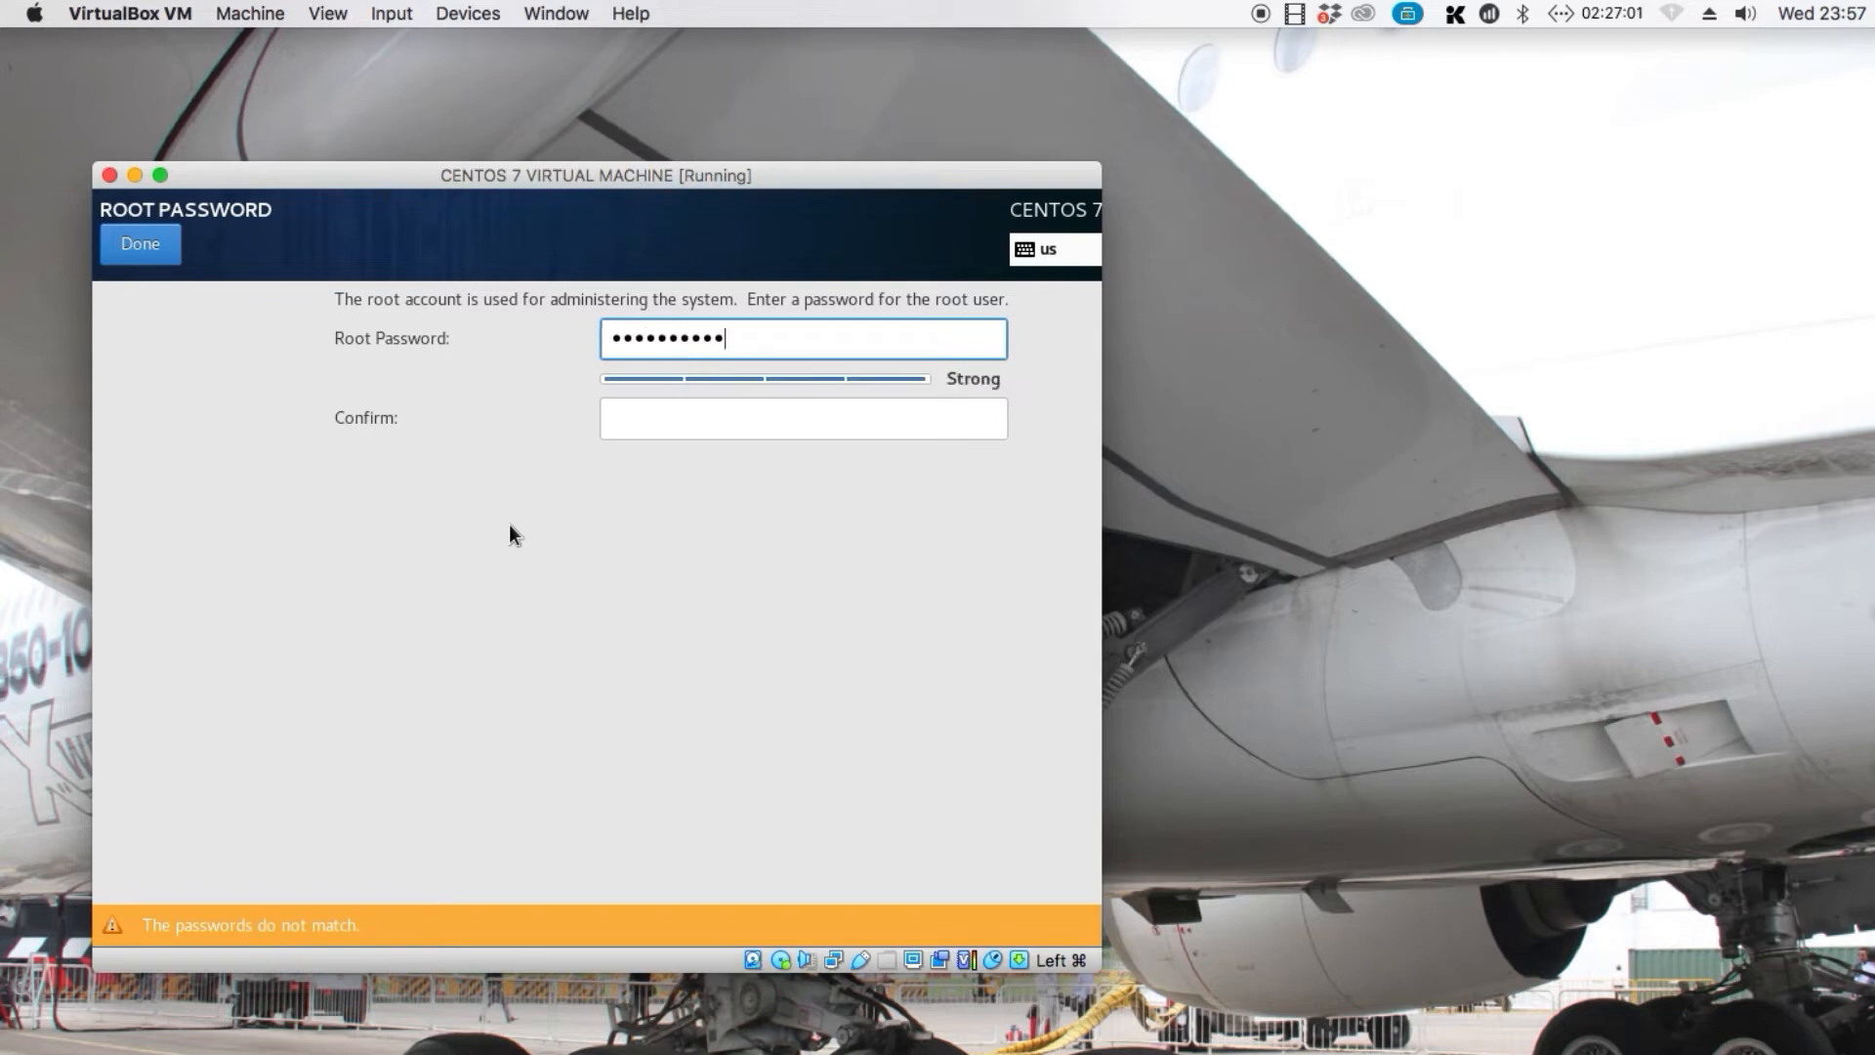
pyautogui.write('••••')
pyautogui.press('Tab')
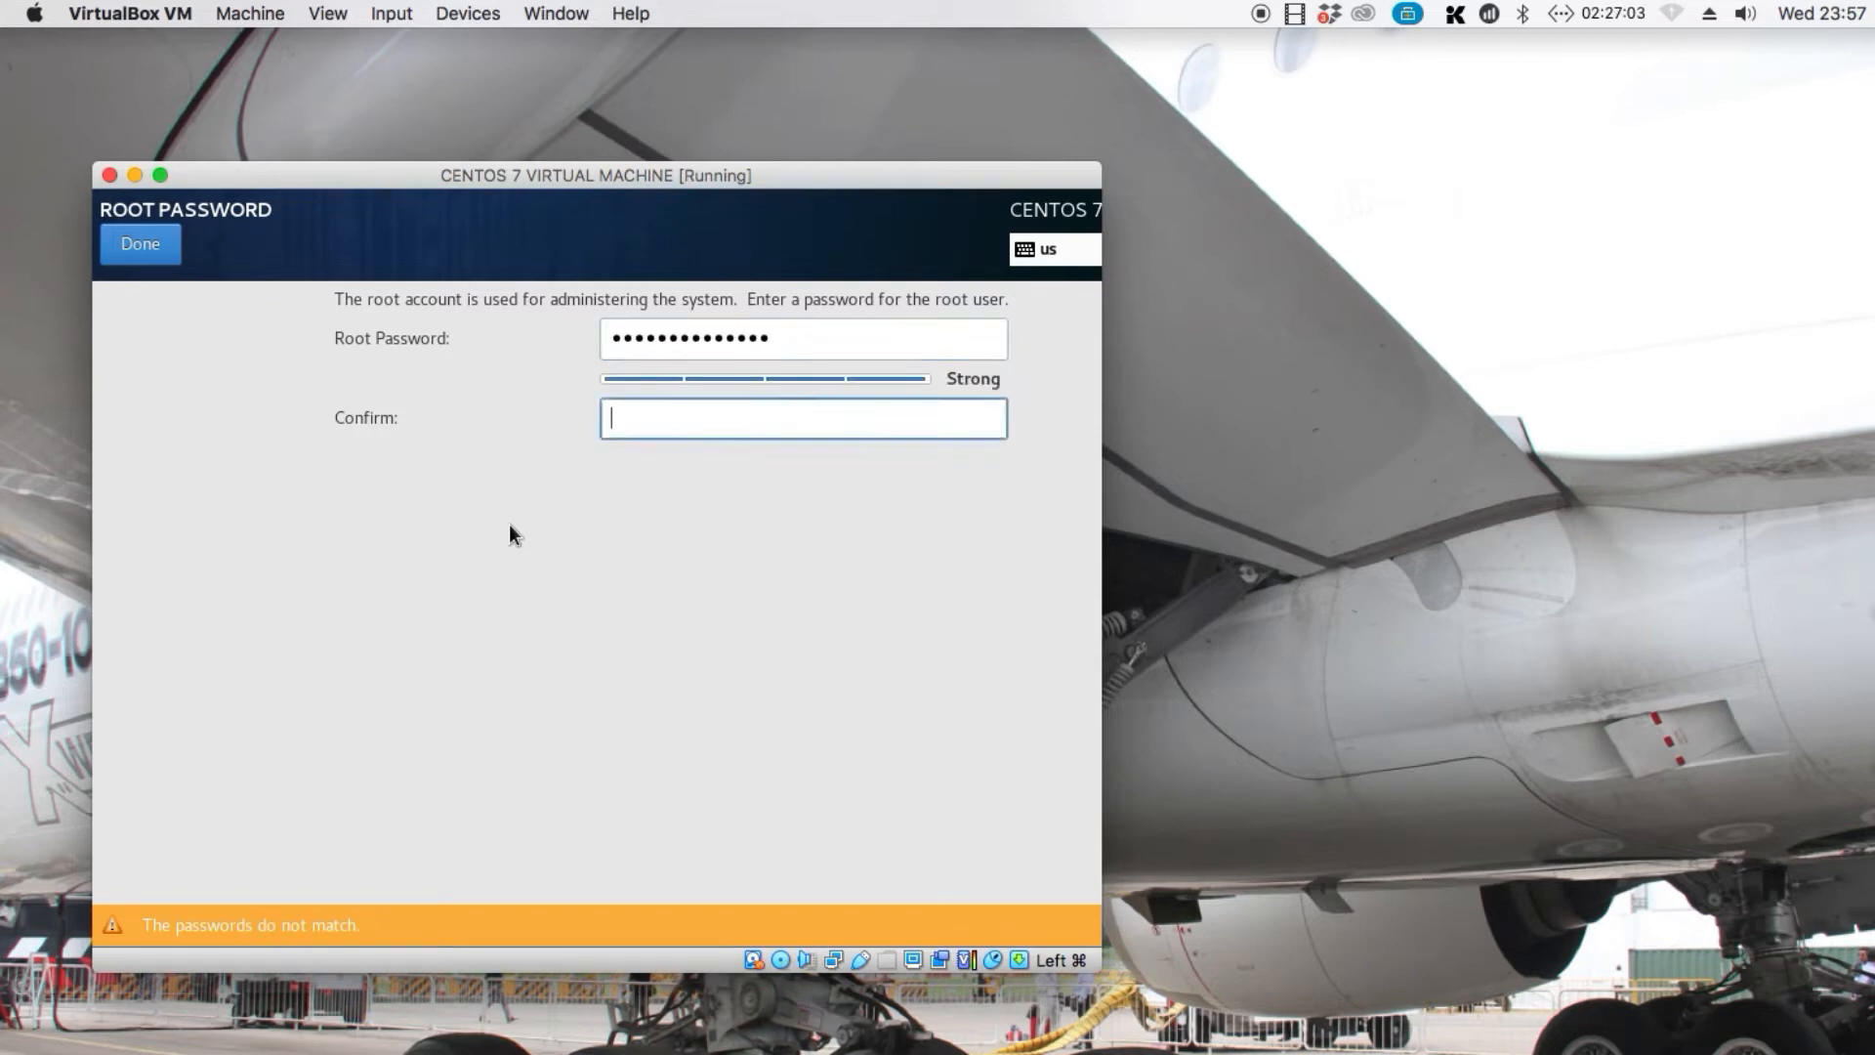
pyautogui.write('•••••••••••••••')
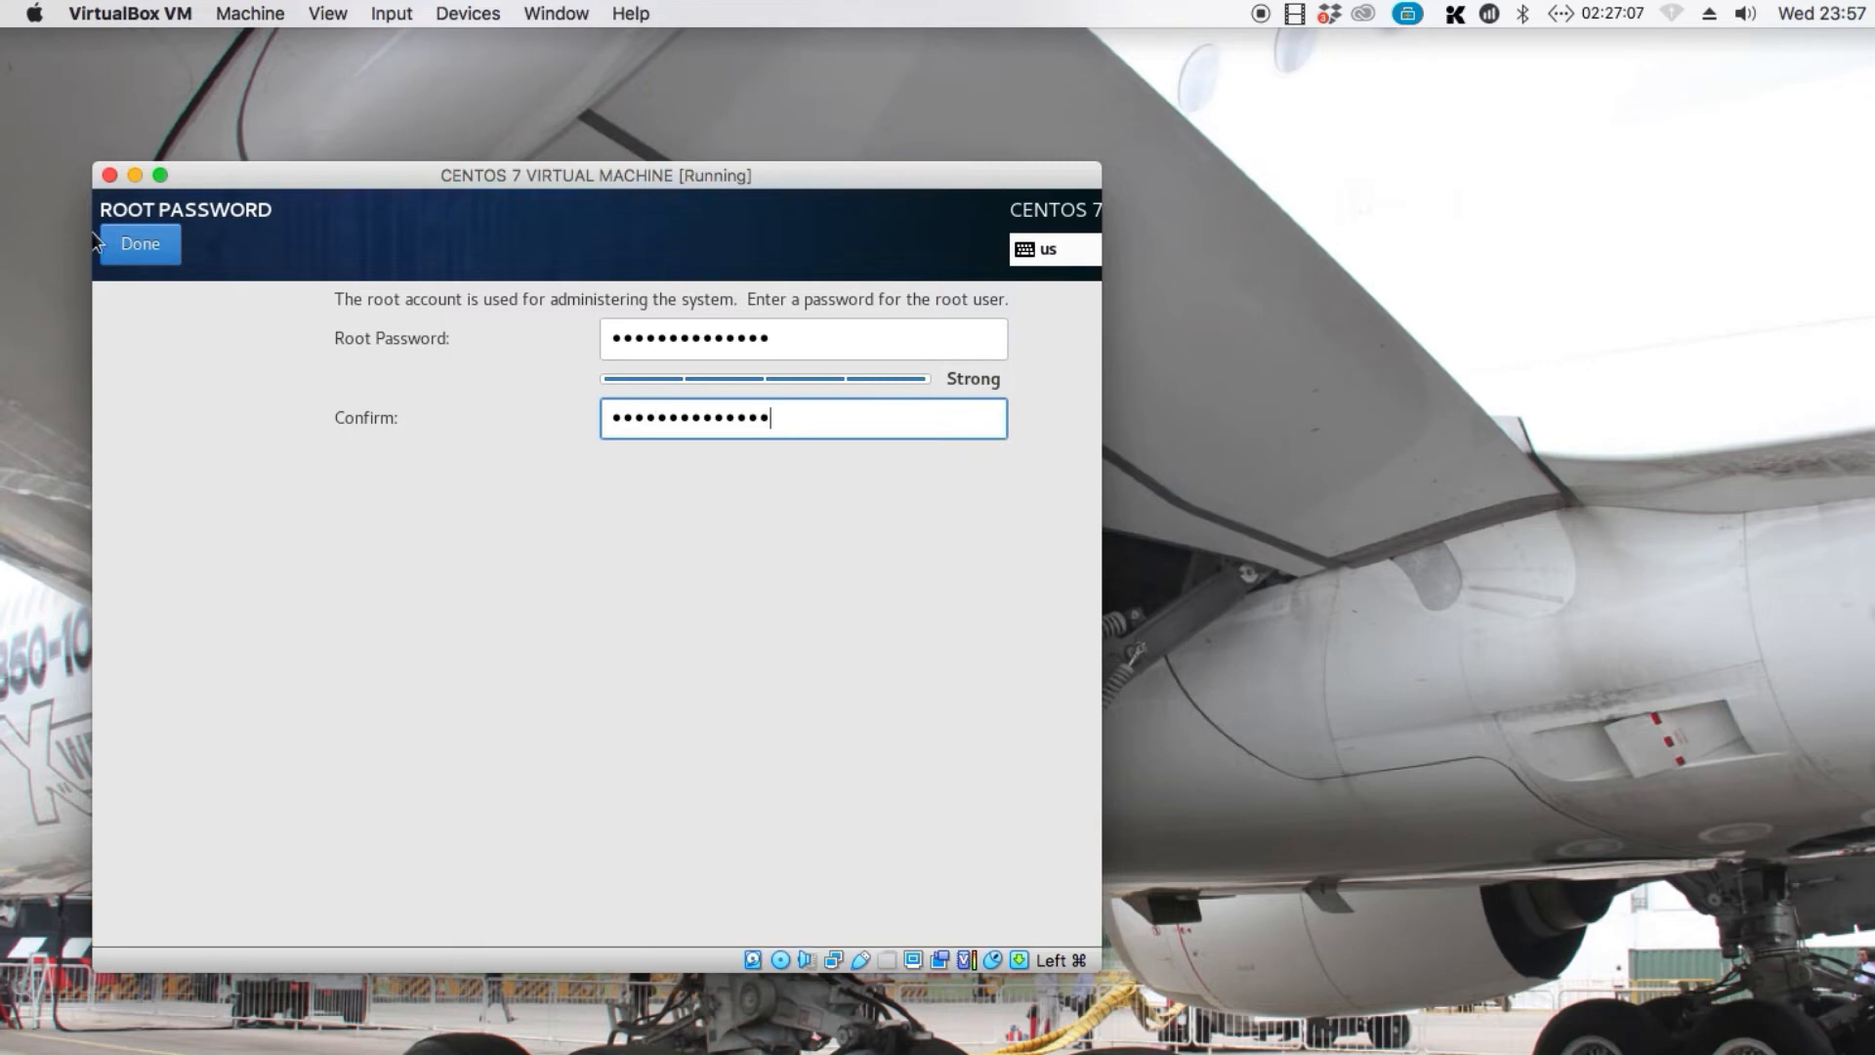
pyautogui.click(147, 243)
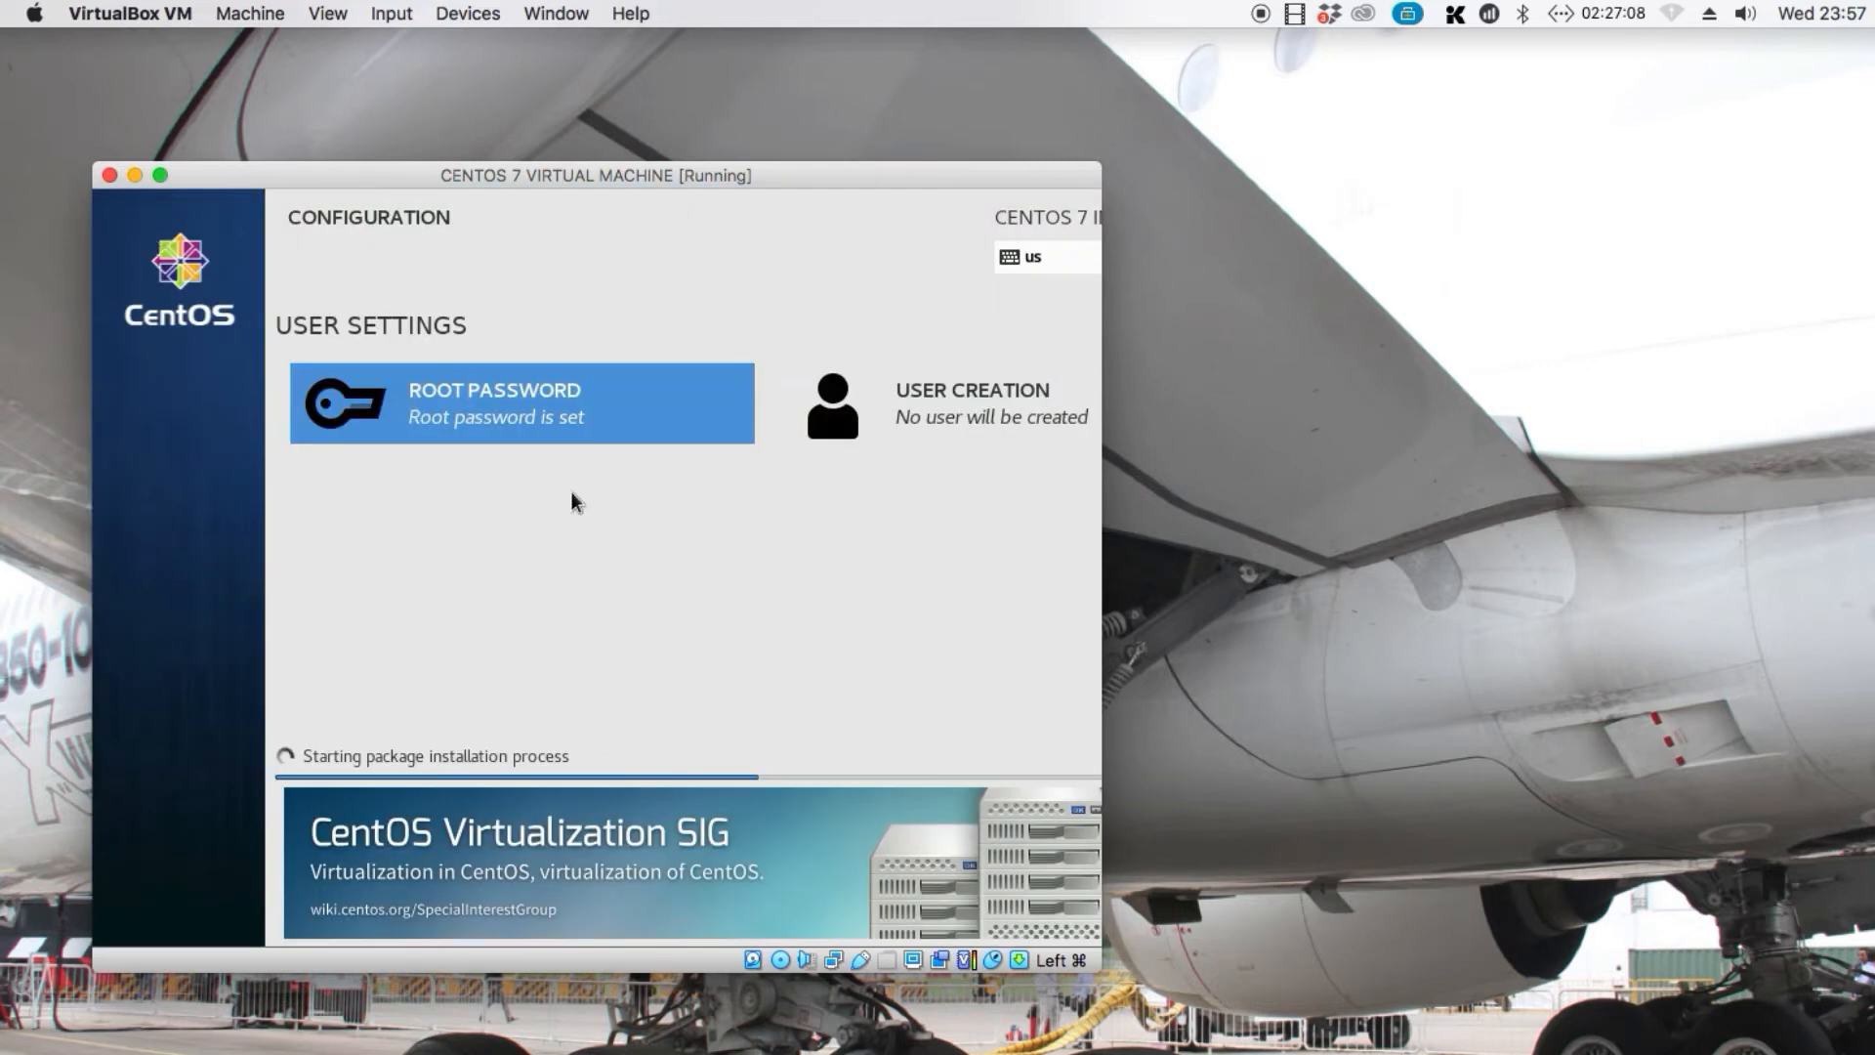
# Start creating a user account with the full name Administrator, keeping the suggested user name administrator
pyautogui.click(964, 444)
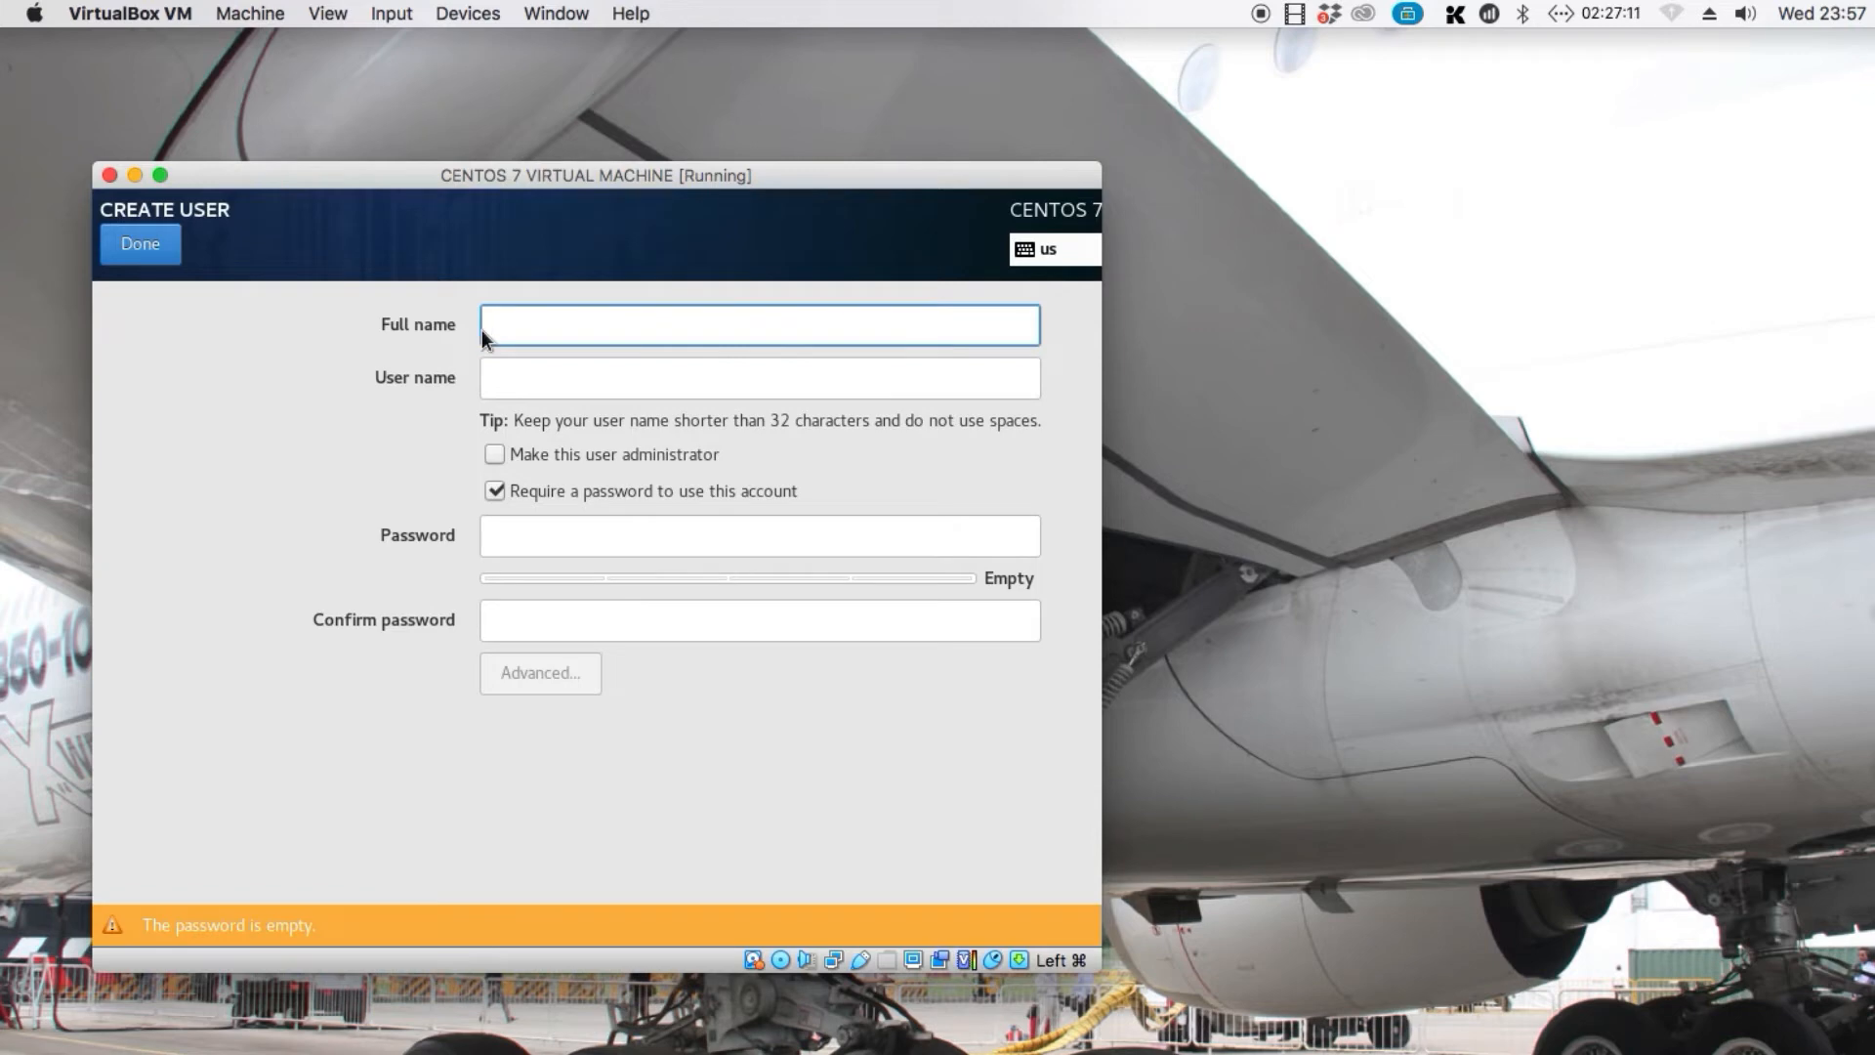
pyautogui.write('Administr')
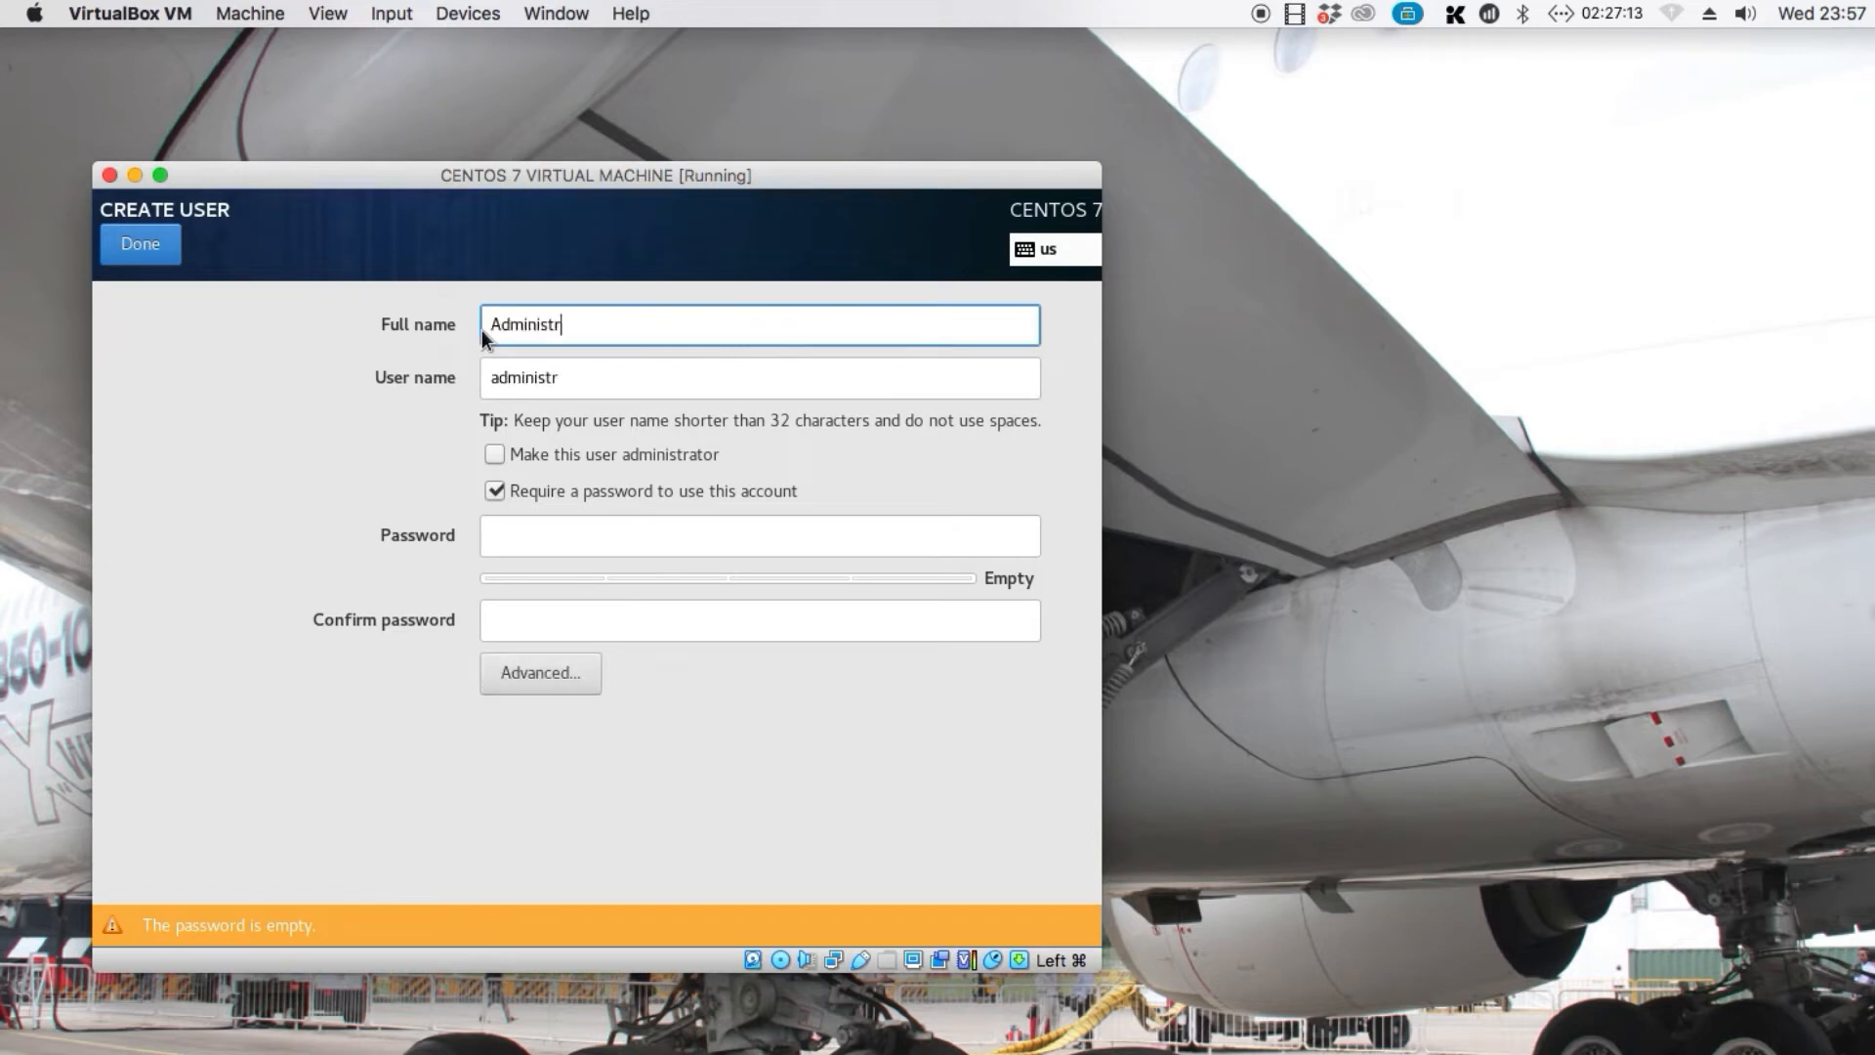
pyautogui.write('ator')
pyautogui.press('Tab')
pyautogui.press('Tab')
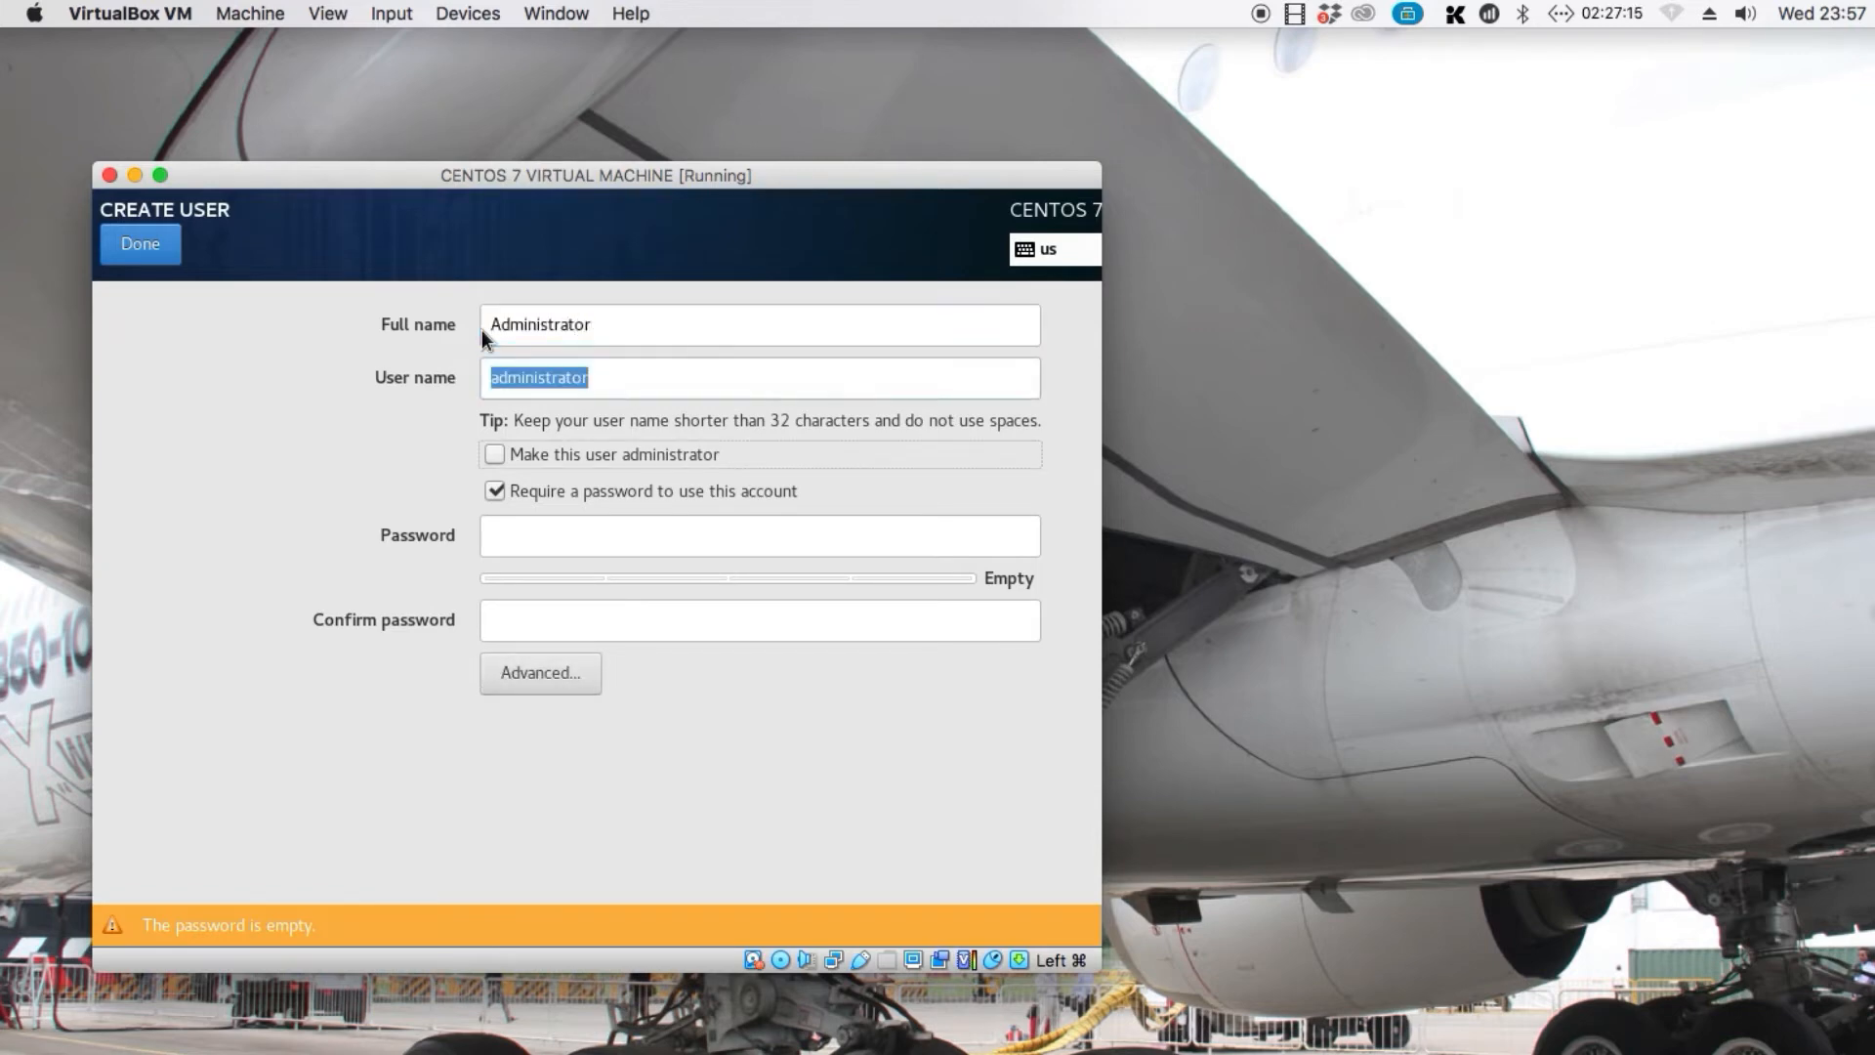
# Enter and confirm the account password for the new user and finish the user creation
pyautogui.press('Tab')
pyautogui.press('Tab')
pyautogui.write('p')
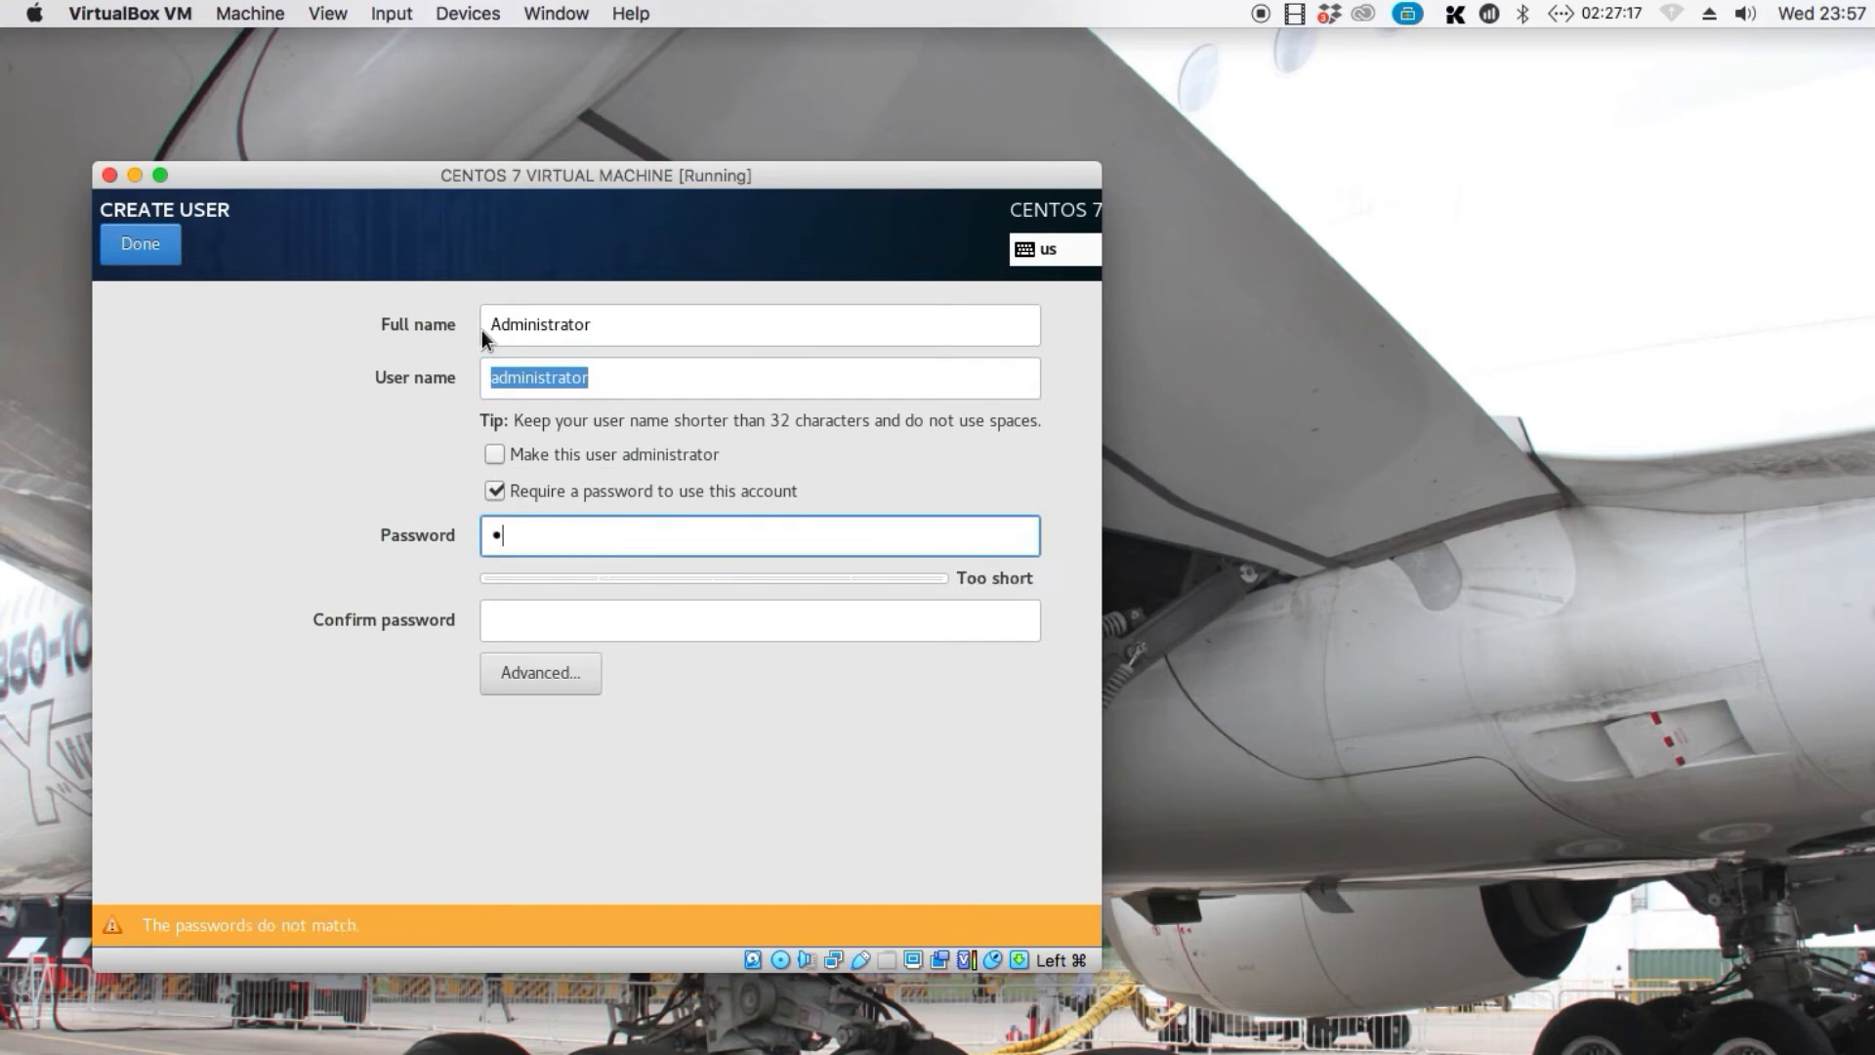
pyautogui.write('a')
pyautogui.press('BackSpace')
pyautogui.press('BackSpace')
pyautogui.write('password123!@#$')
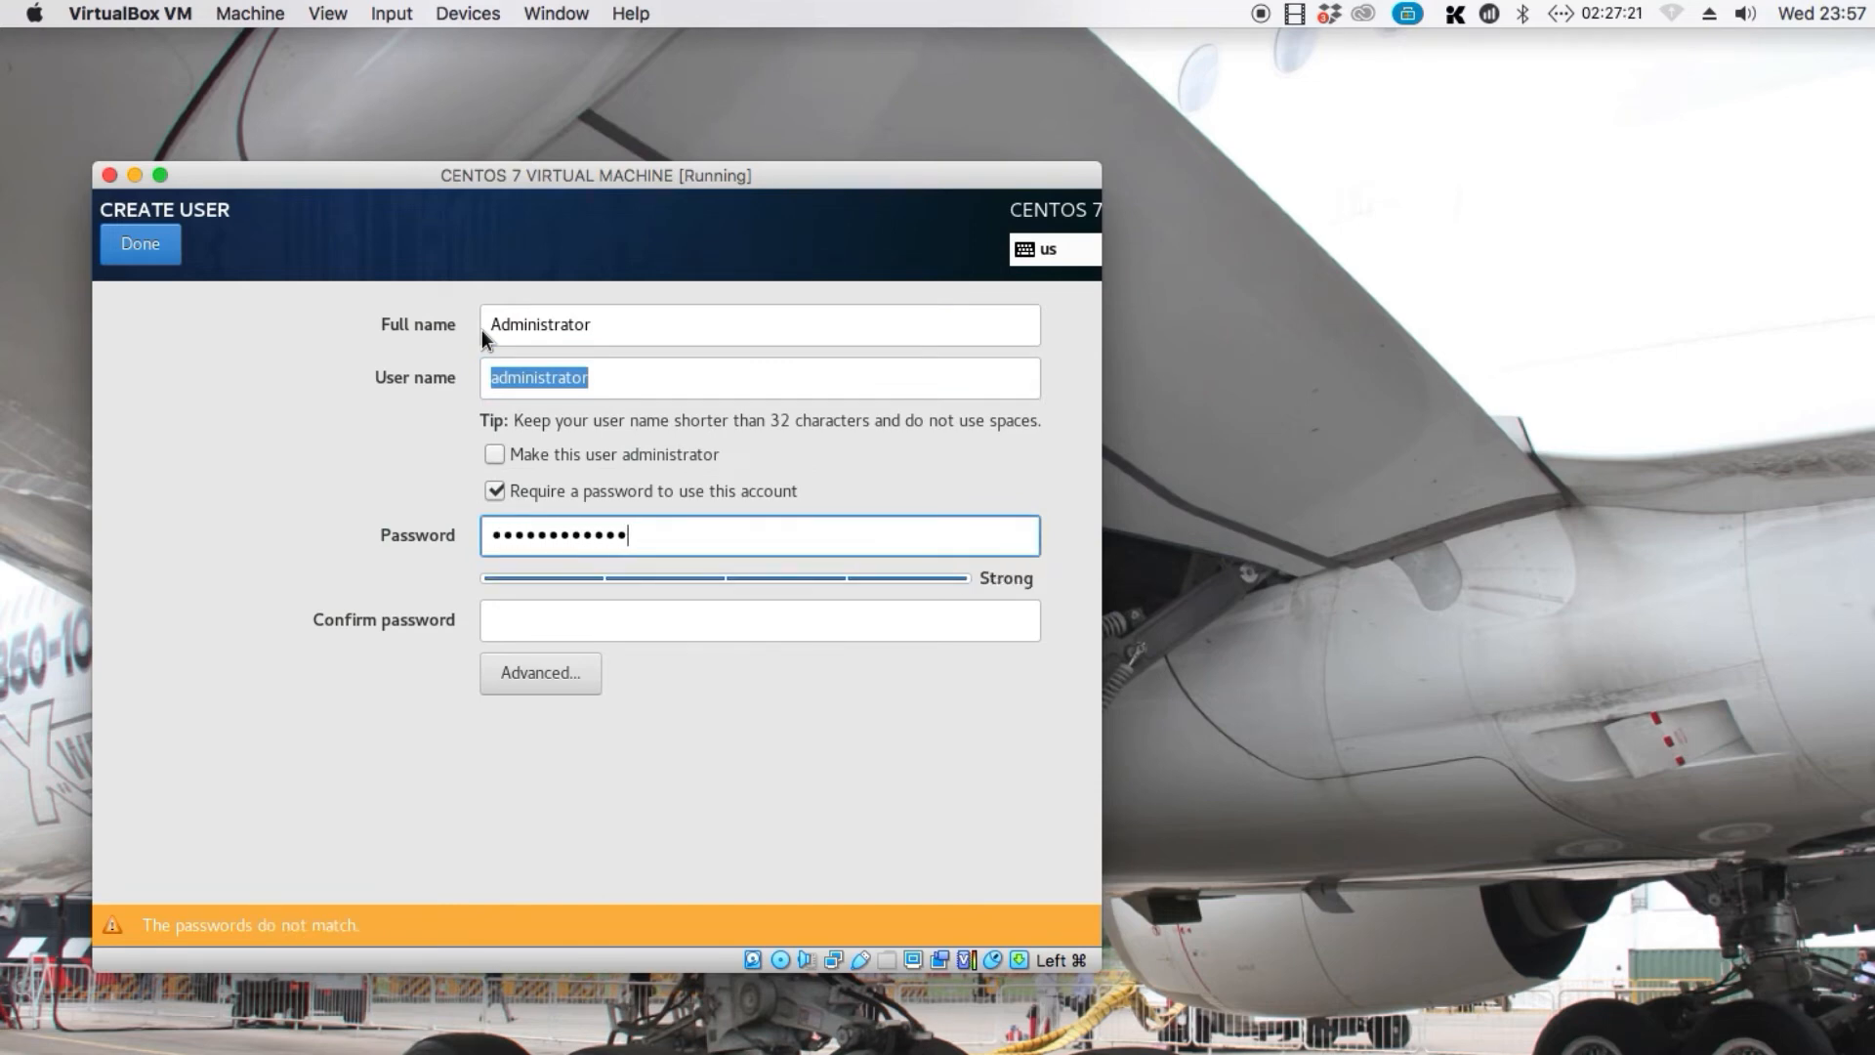
pyautogui.press('Tab')
pyautogui.write('password1')
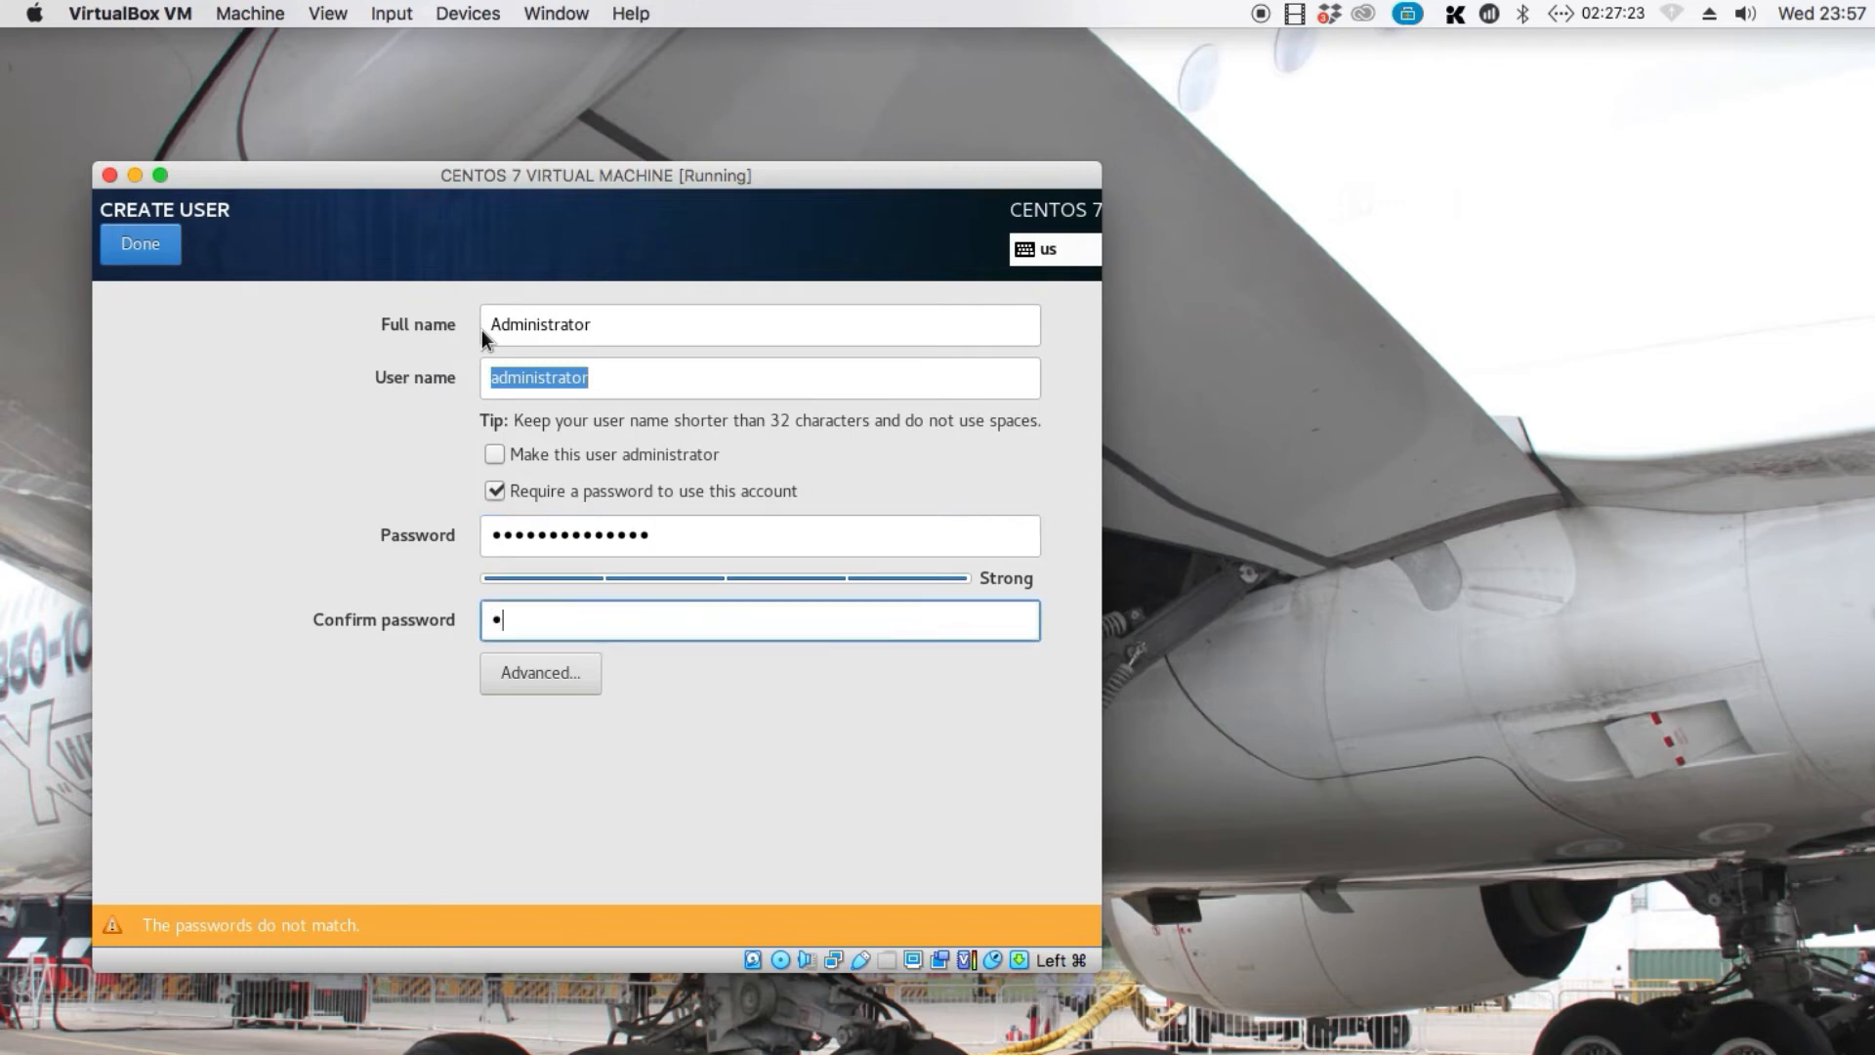
pyautogui.write('23!@#')
pyautogui.click(114, 243)
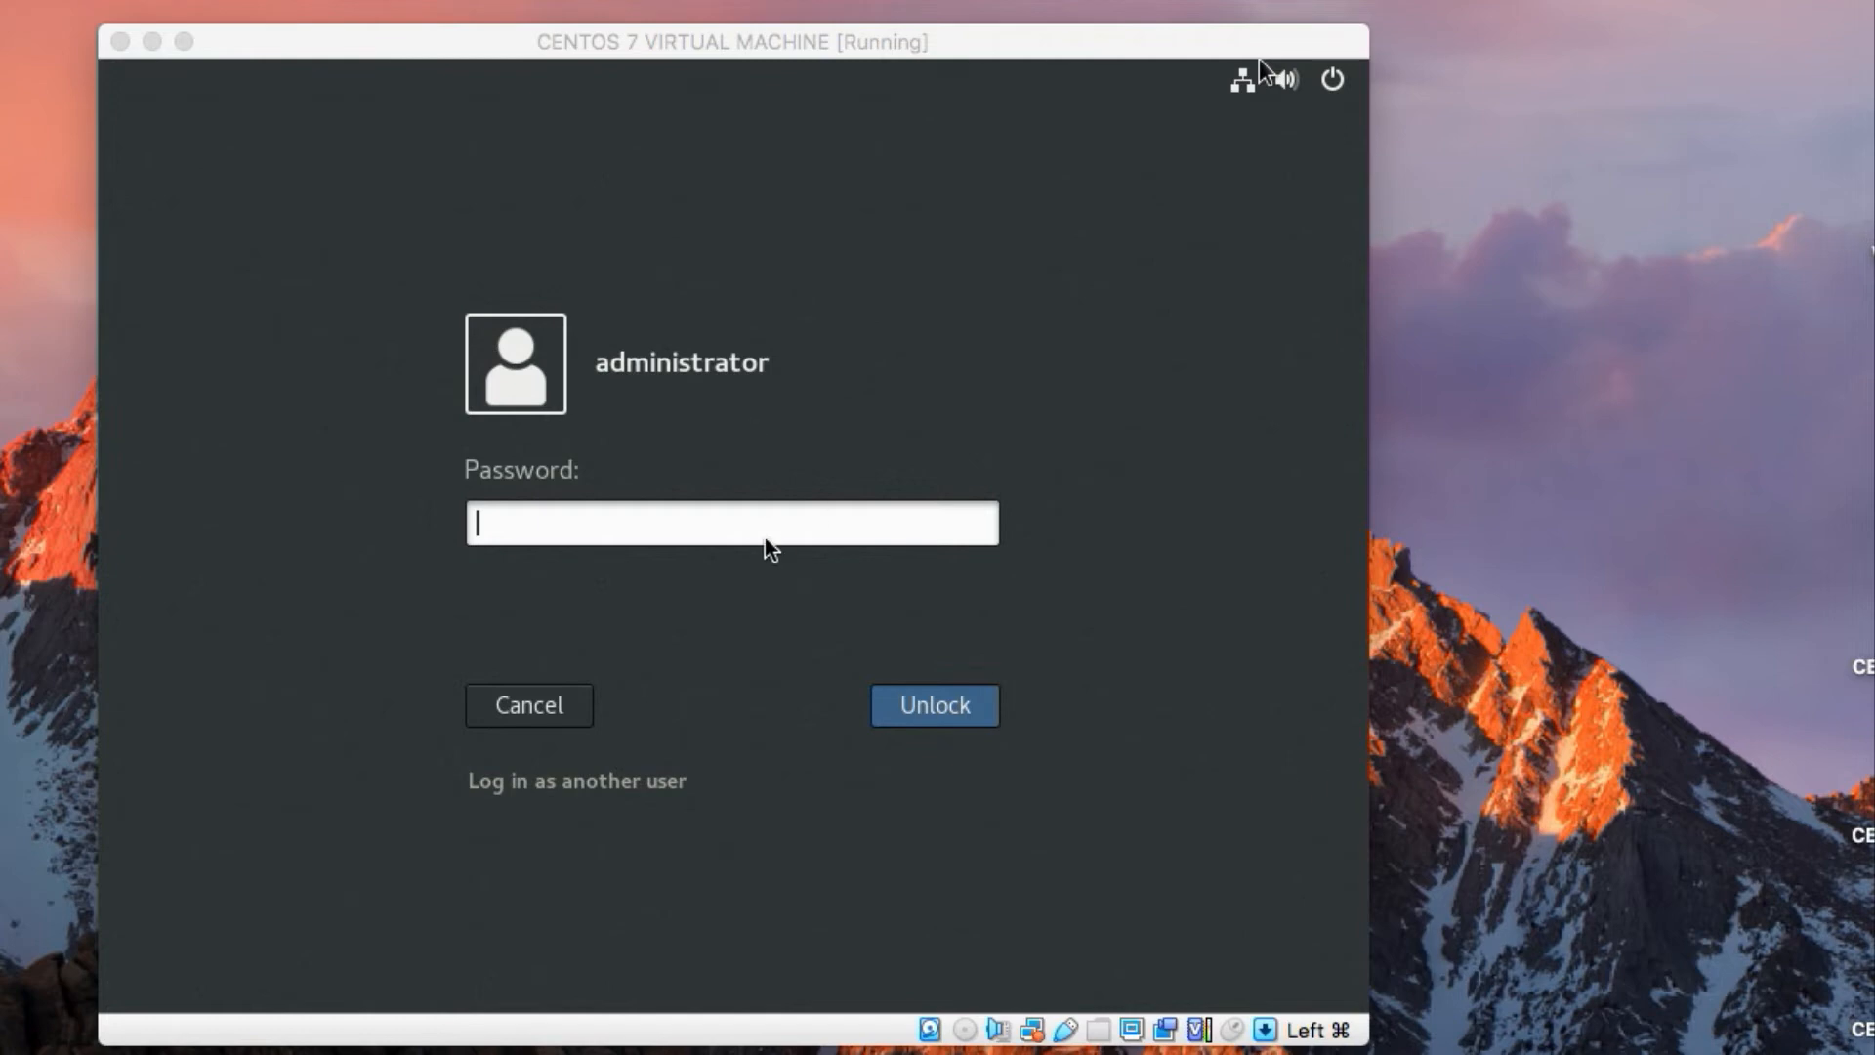
# Log in to the installed CentOS 7 system as administrator by entering the account password
pyautogui.click(764, 544)
pyautogui.click(1262, 60)
pyautogui.click(803, 519)
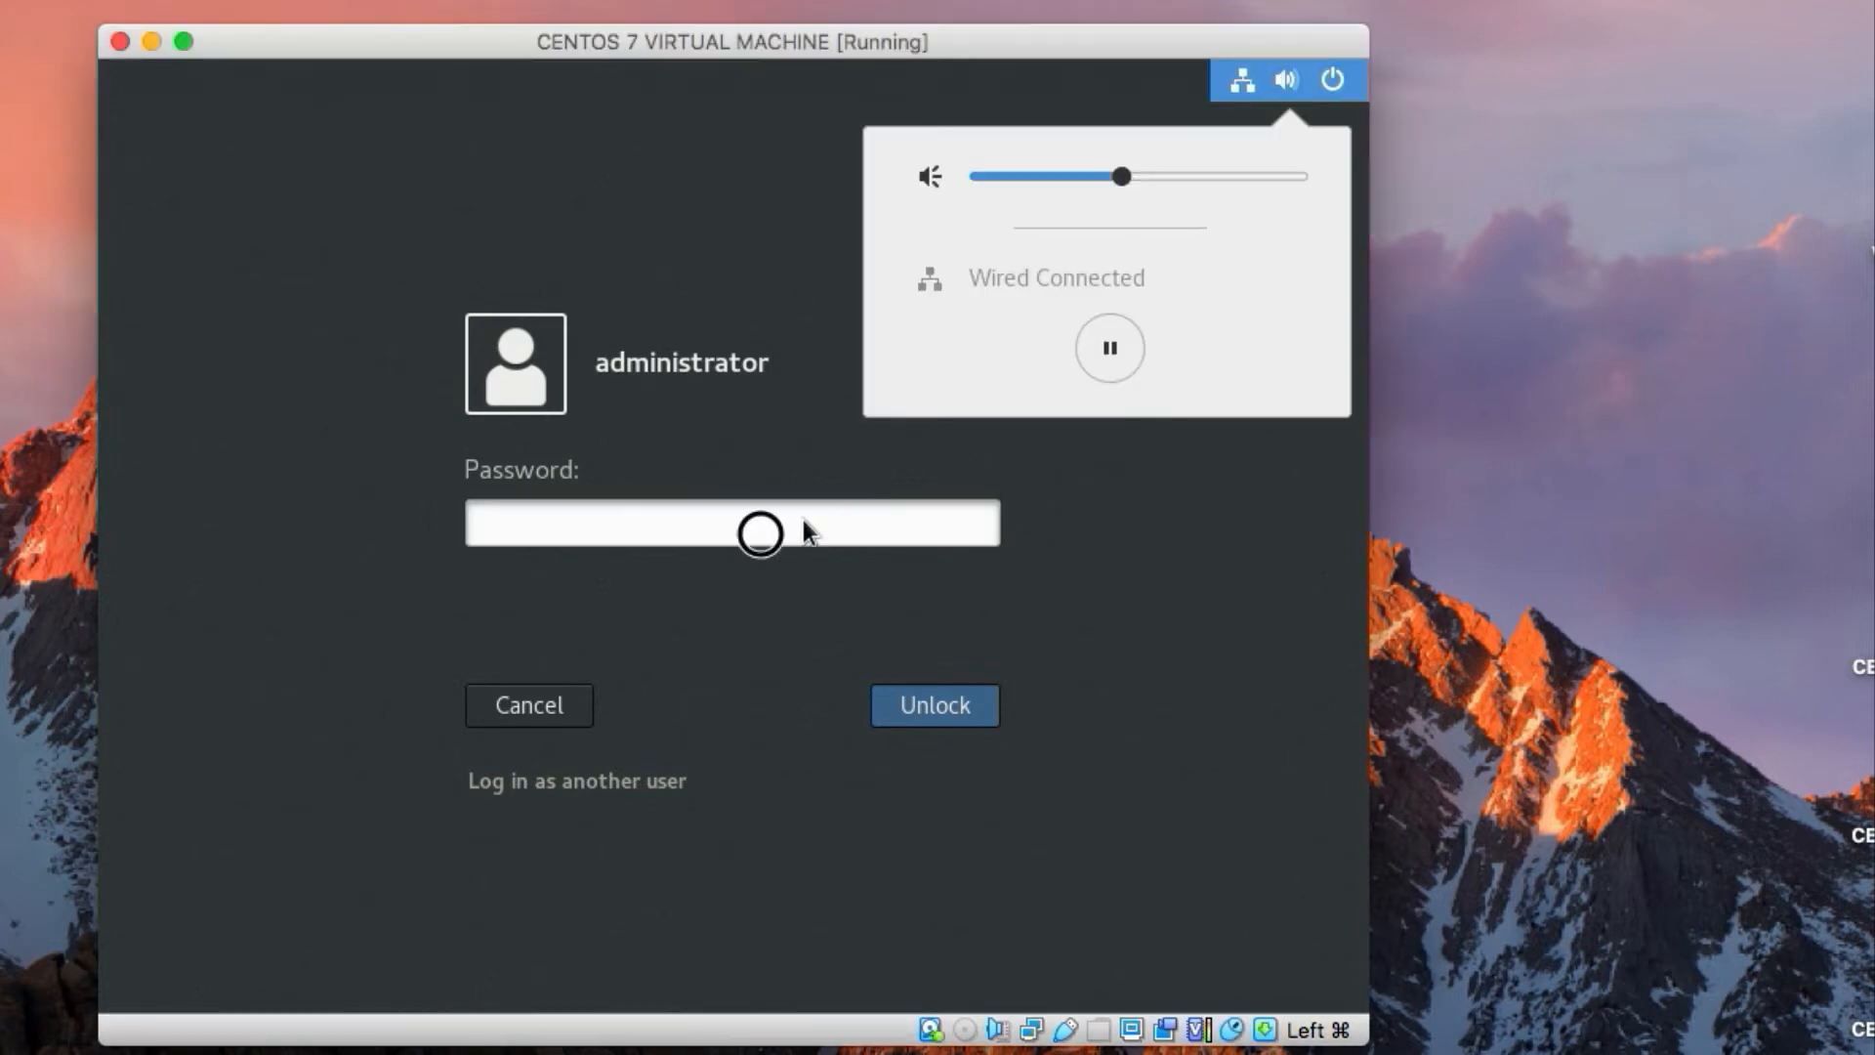
pyautogui.write('••••••••••')
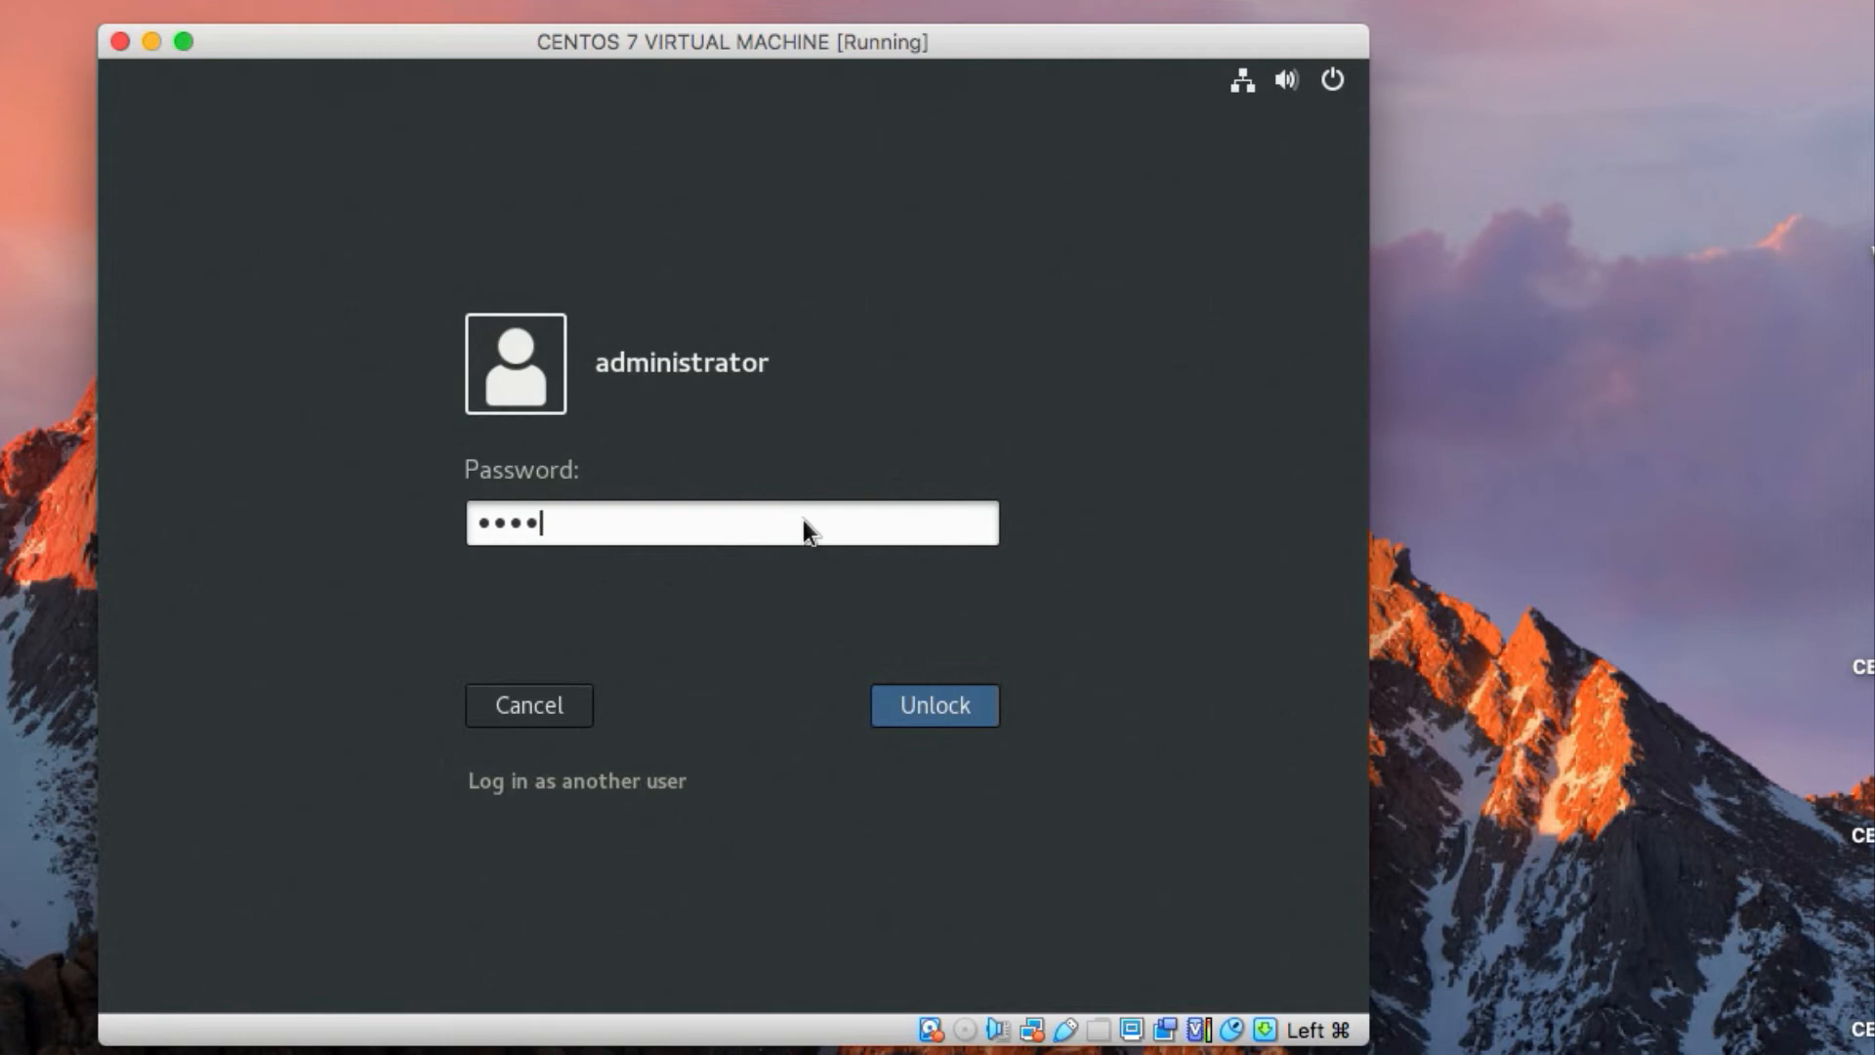
pyautogui.write('•••••')
pyautogui.click(943, 707)
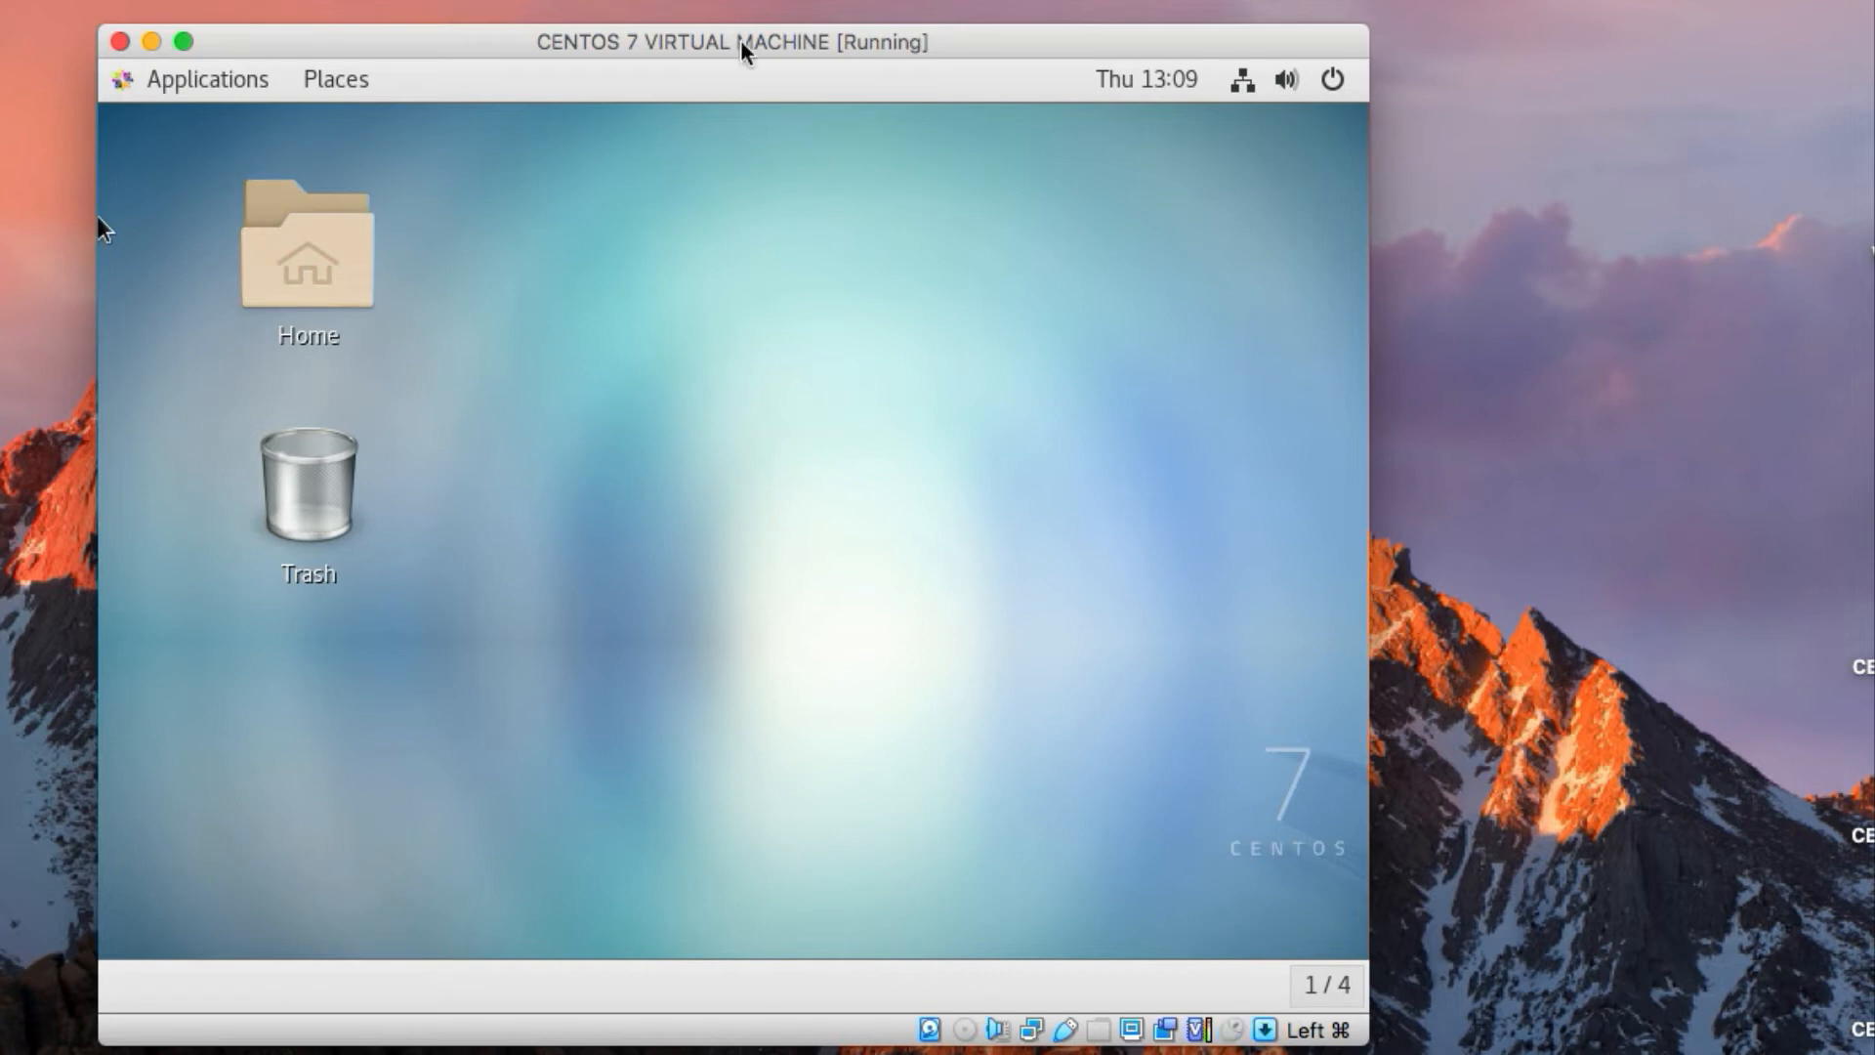
# Insert the Guest Additions CD image into the virtual machine's optical drive
pyautogui.click(574, 1)
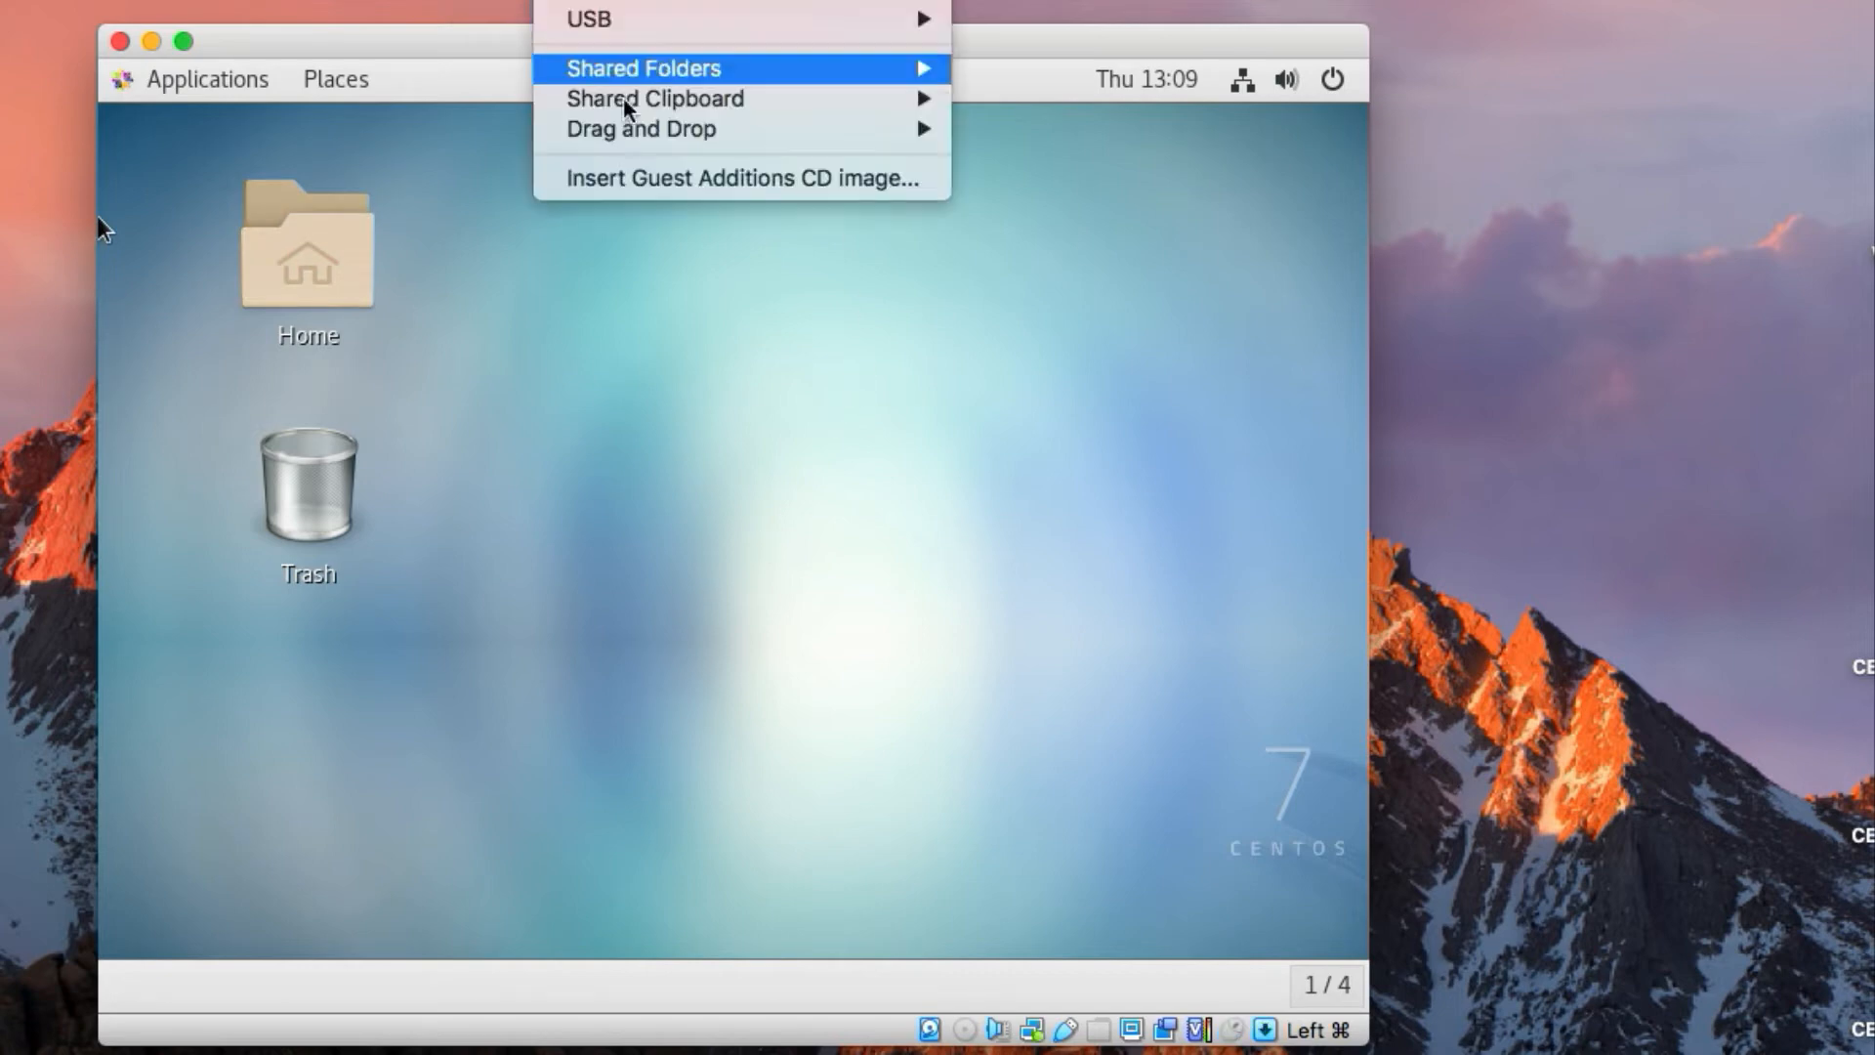
pyautogui.click(659, 180)
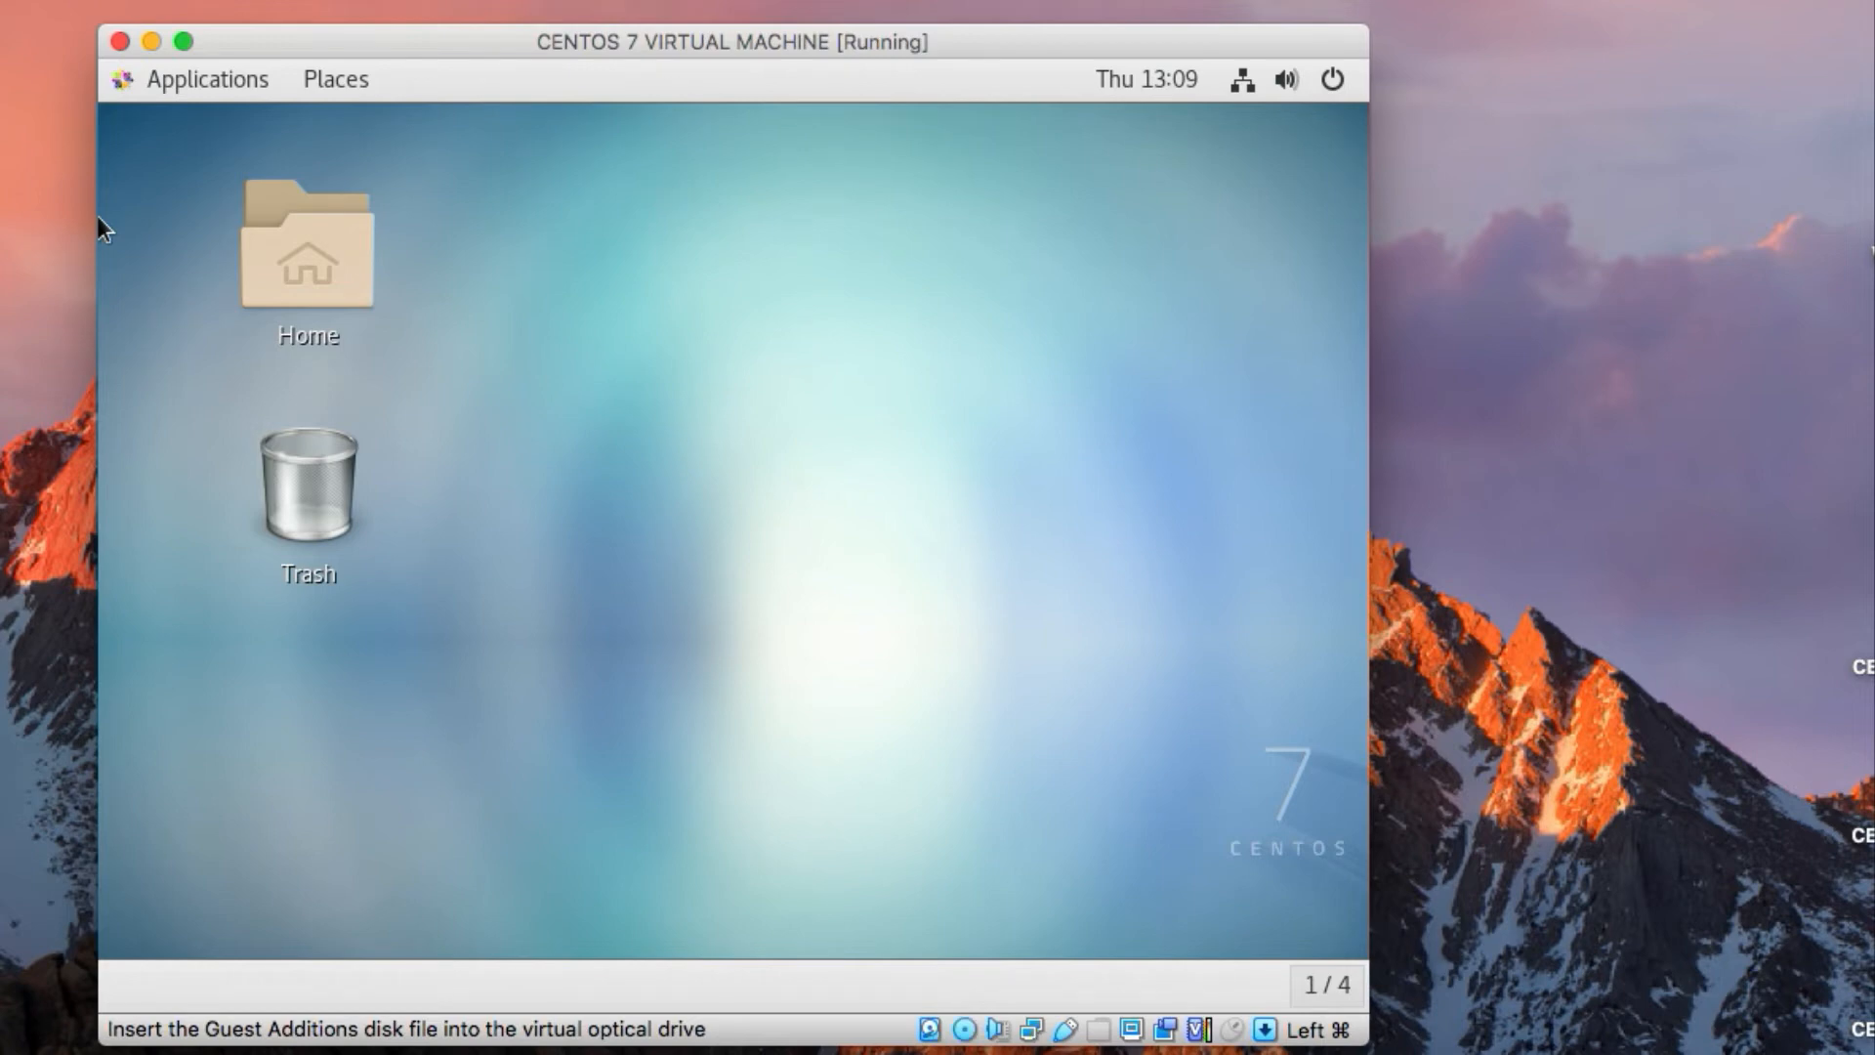
pyautogui.click(574, 1)
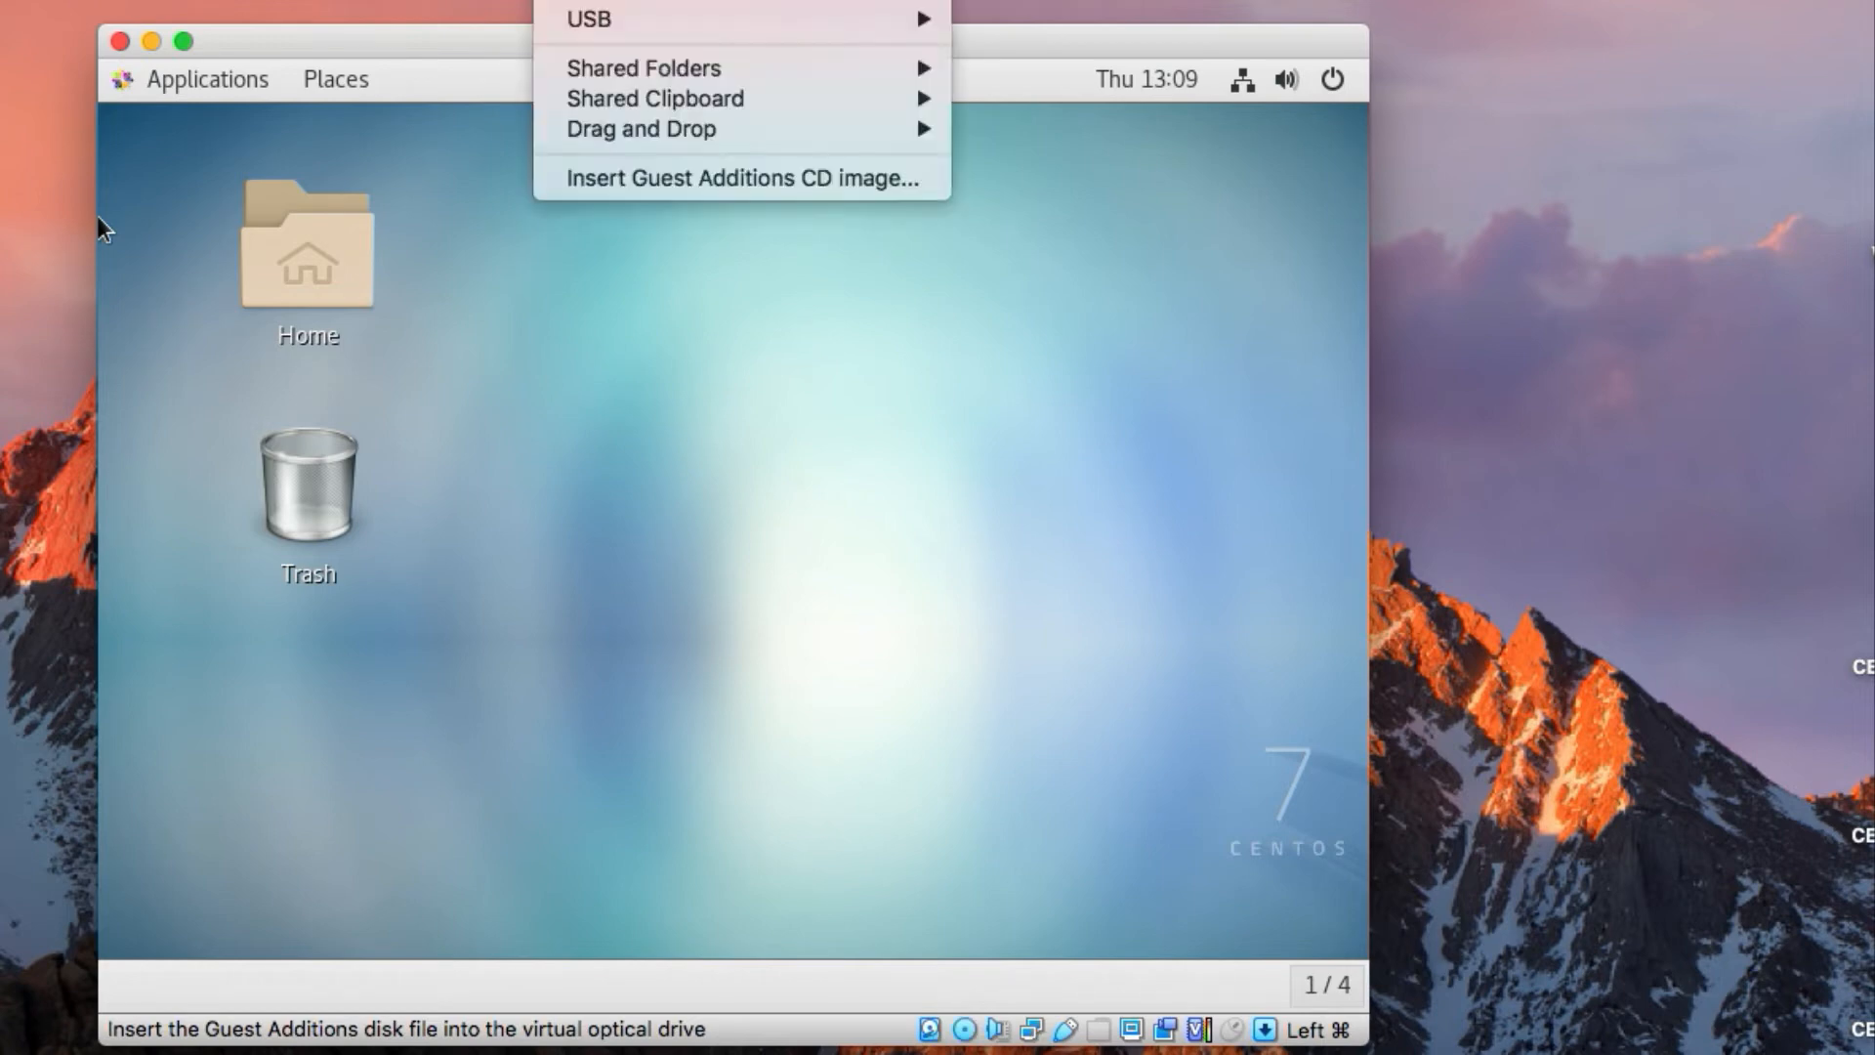
pyautogui.click(698, 182)
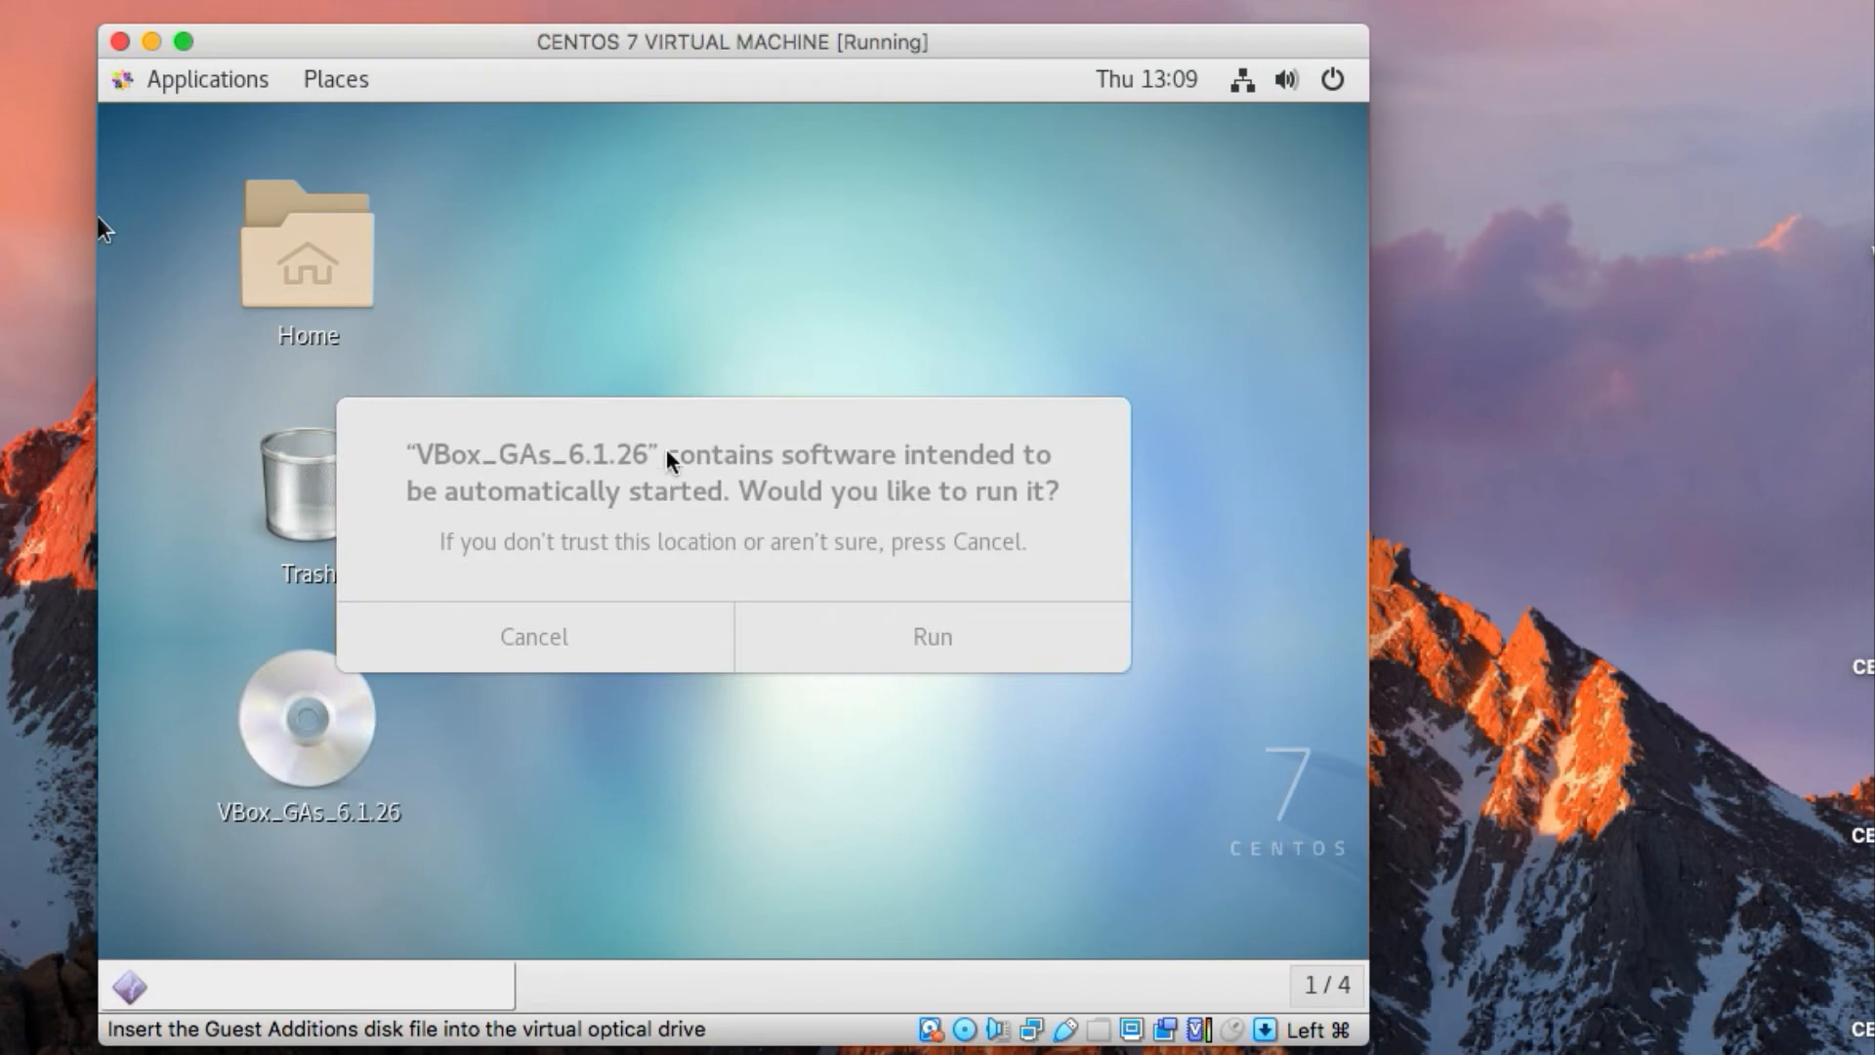
pyautogui.click(714, 398)
pyautogui.click(842, 507)
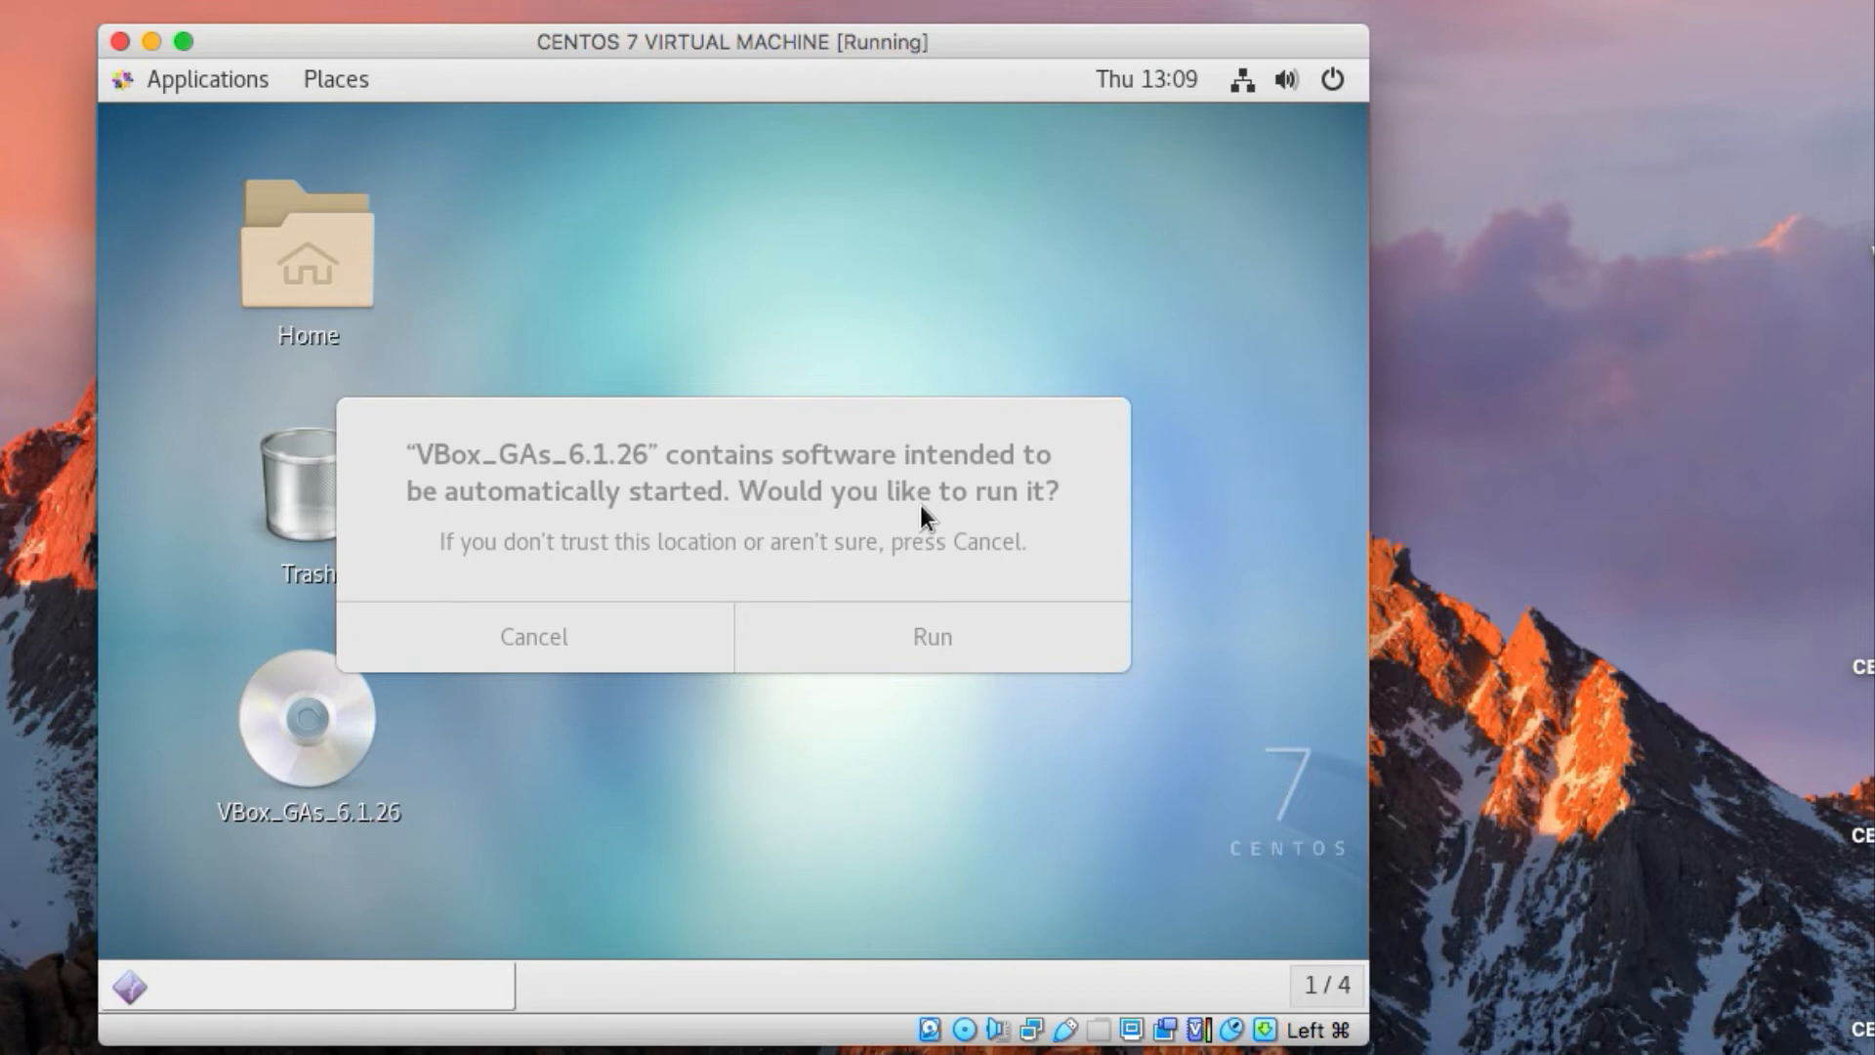
# Run the software on the VBox_GAs_6.1.26 disc and authenticate with the administrator account password
pyautogui.click(902, 640)
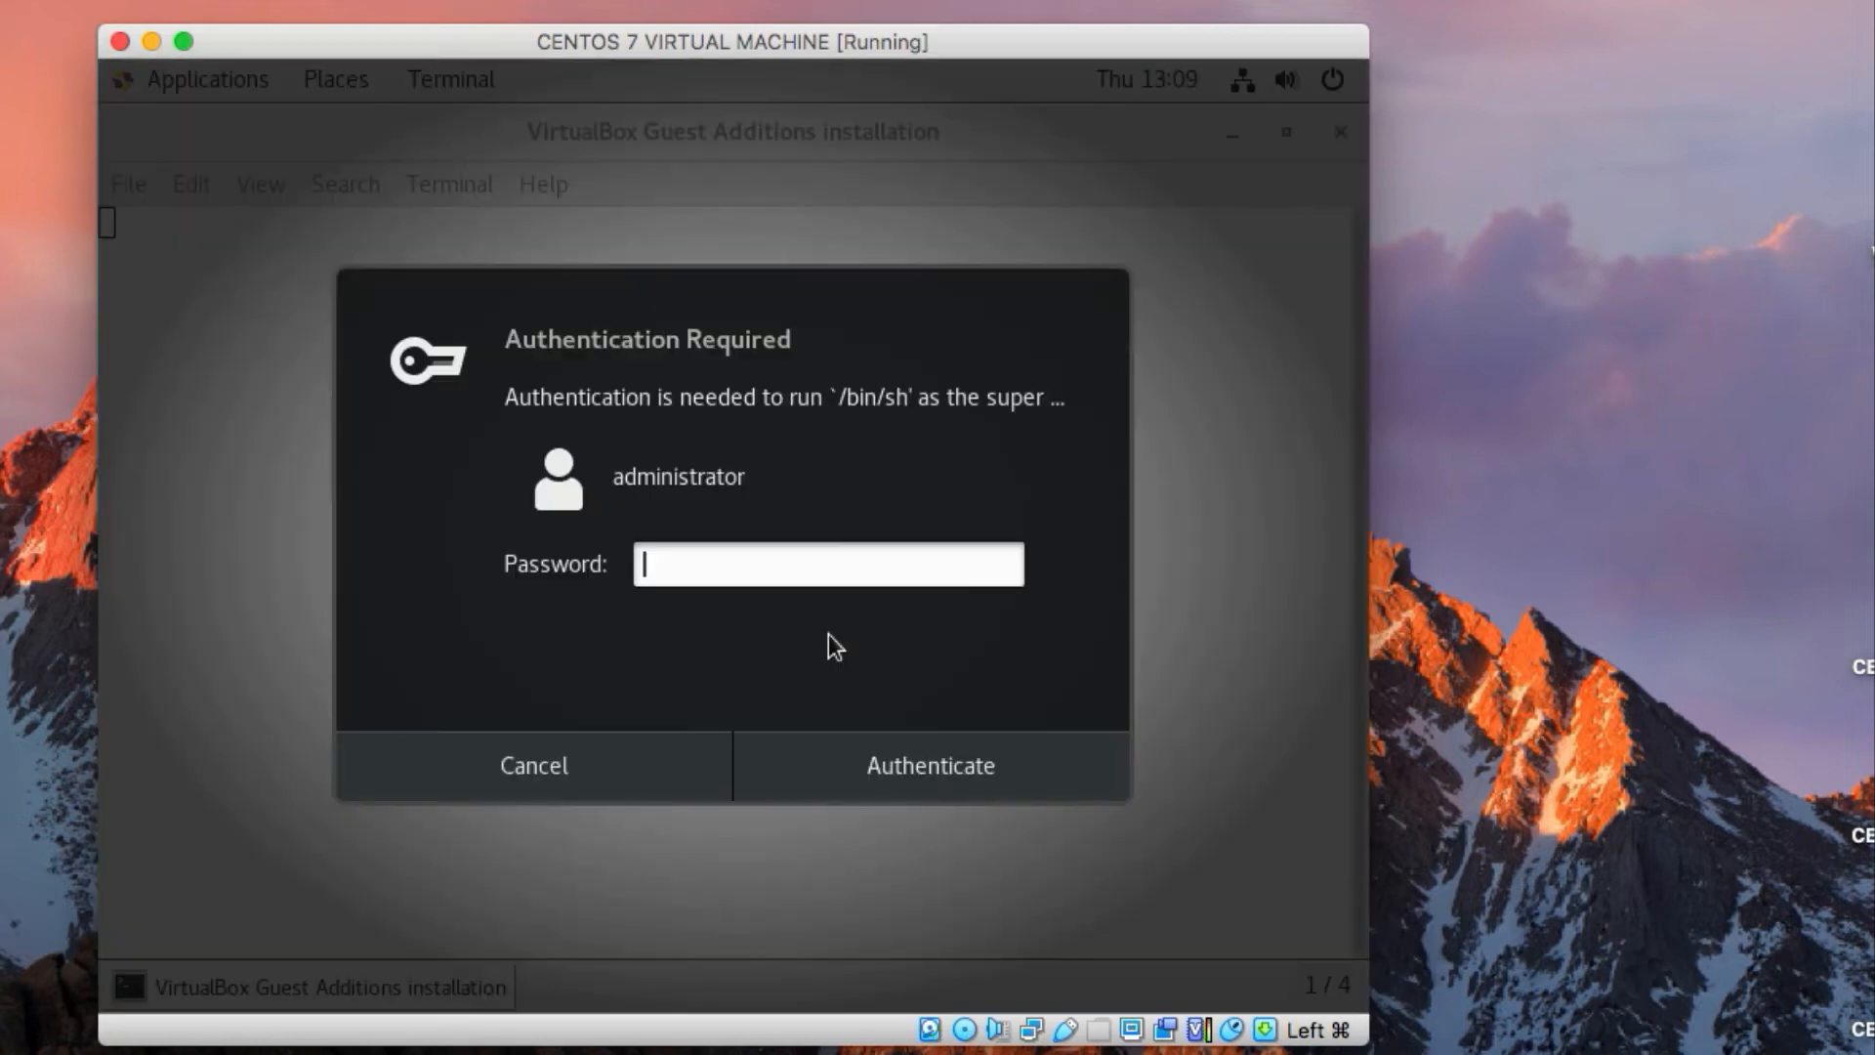
pyautogui.write('••••••••••••••')
pyautogui.click(941, 740)
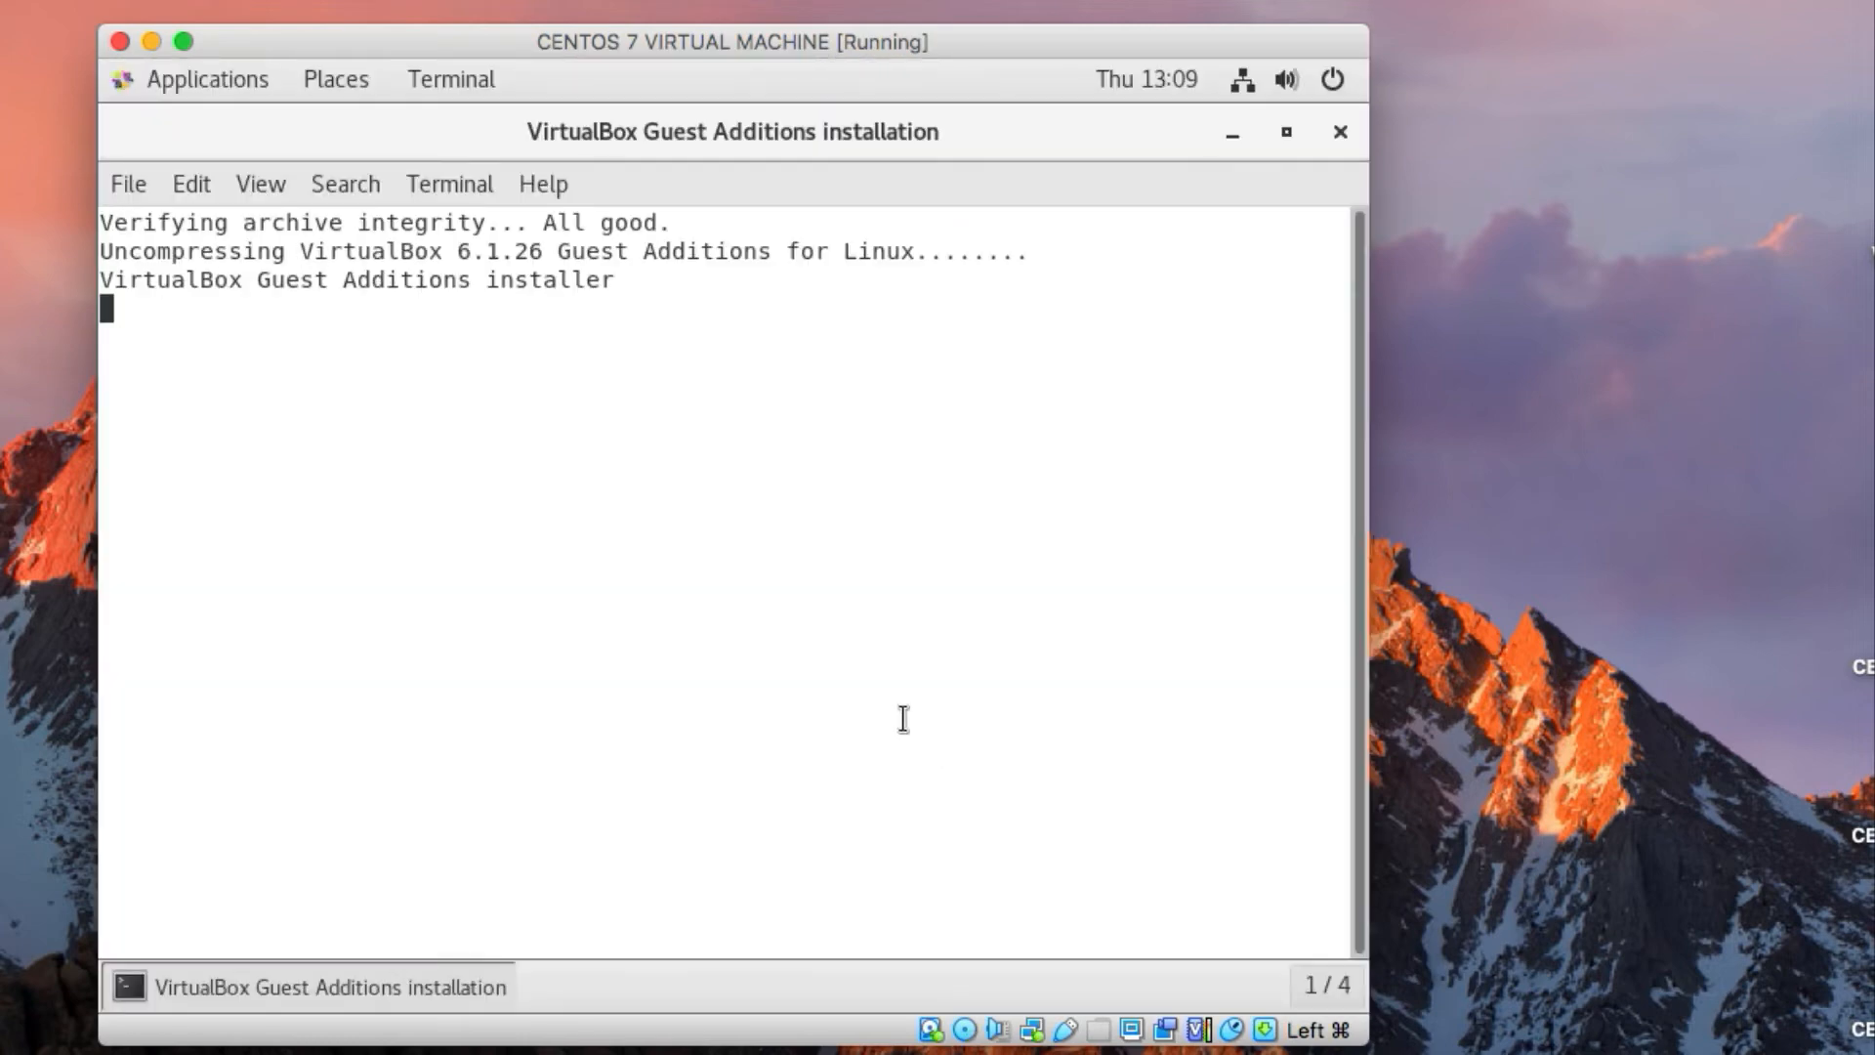
# Return to the Guest Additions installation terminal, let the installer finish and close its window
pyautogui.moveTo(101, 63)
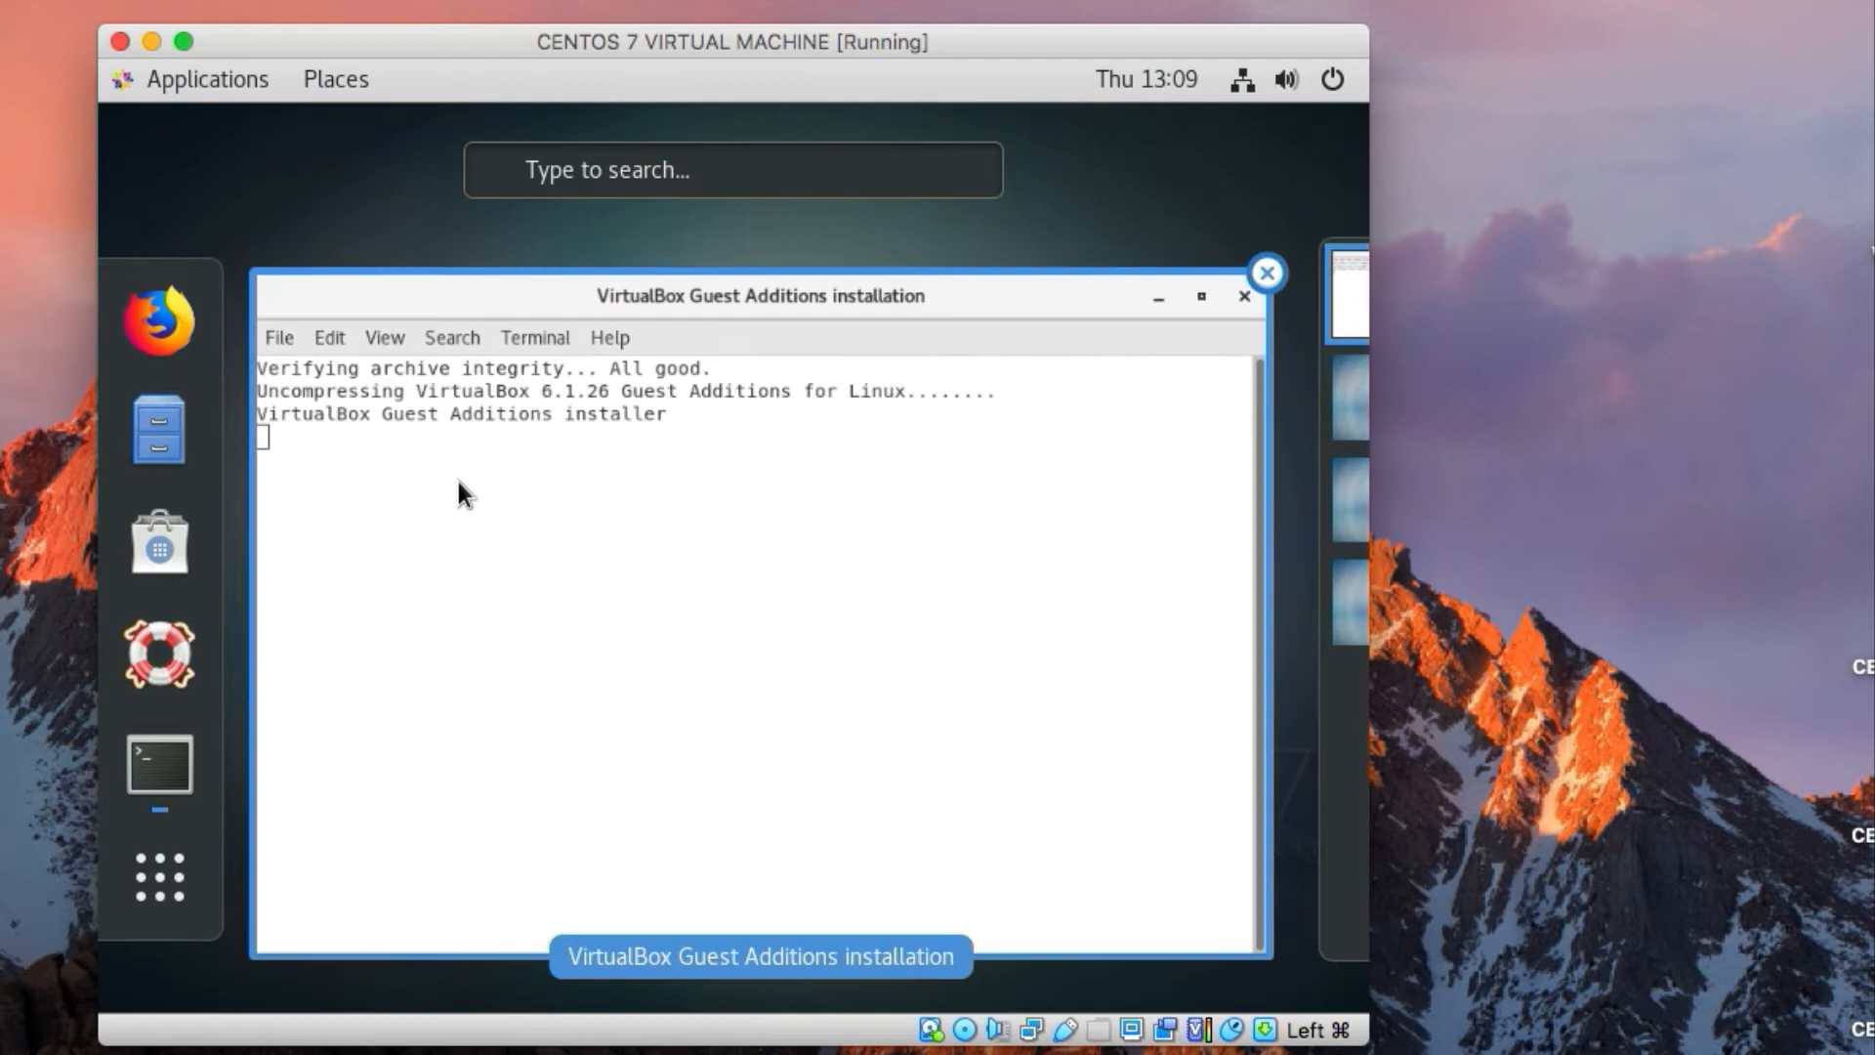
pyautogui.click(486, 440)
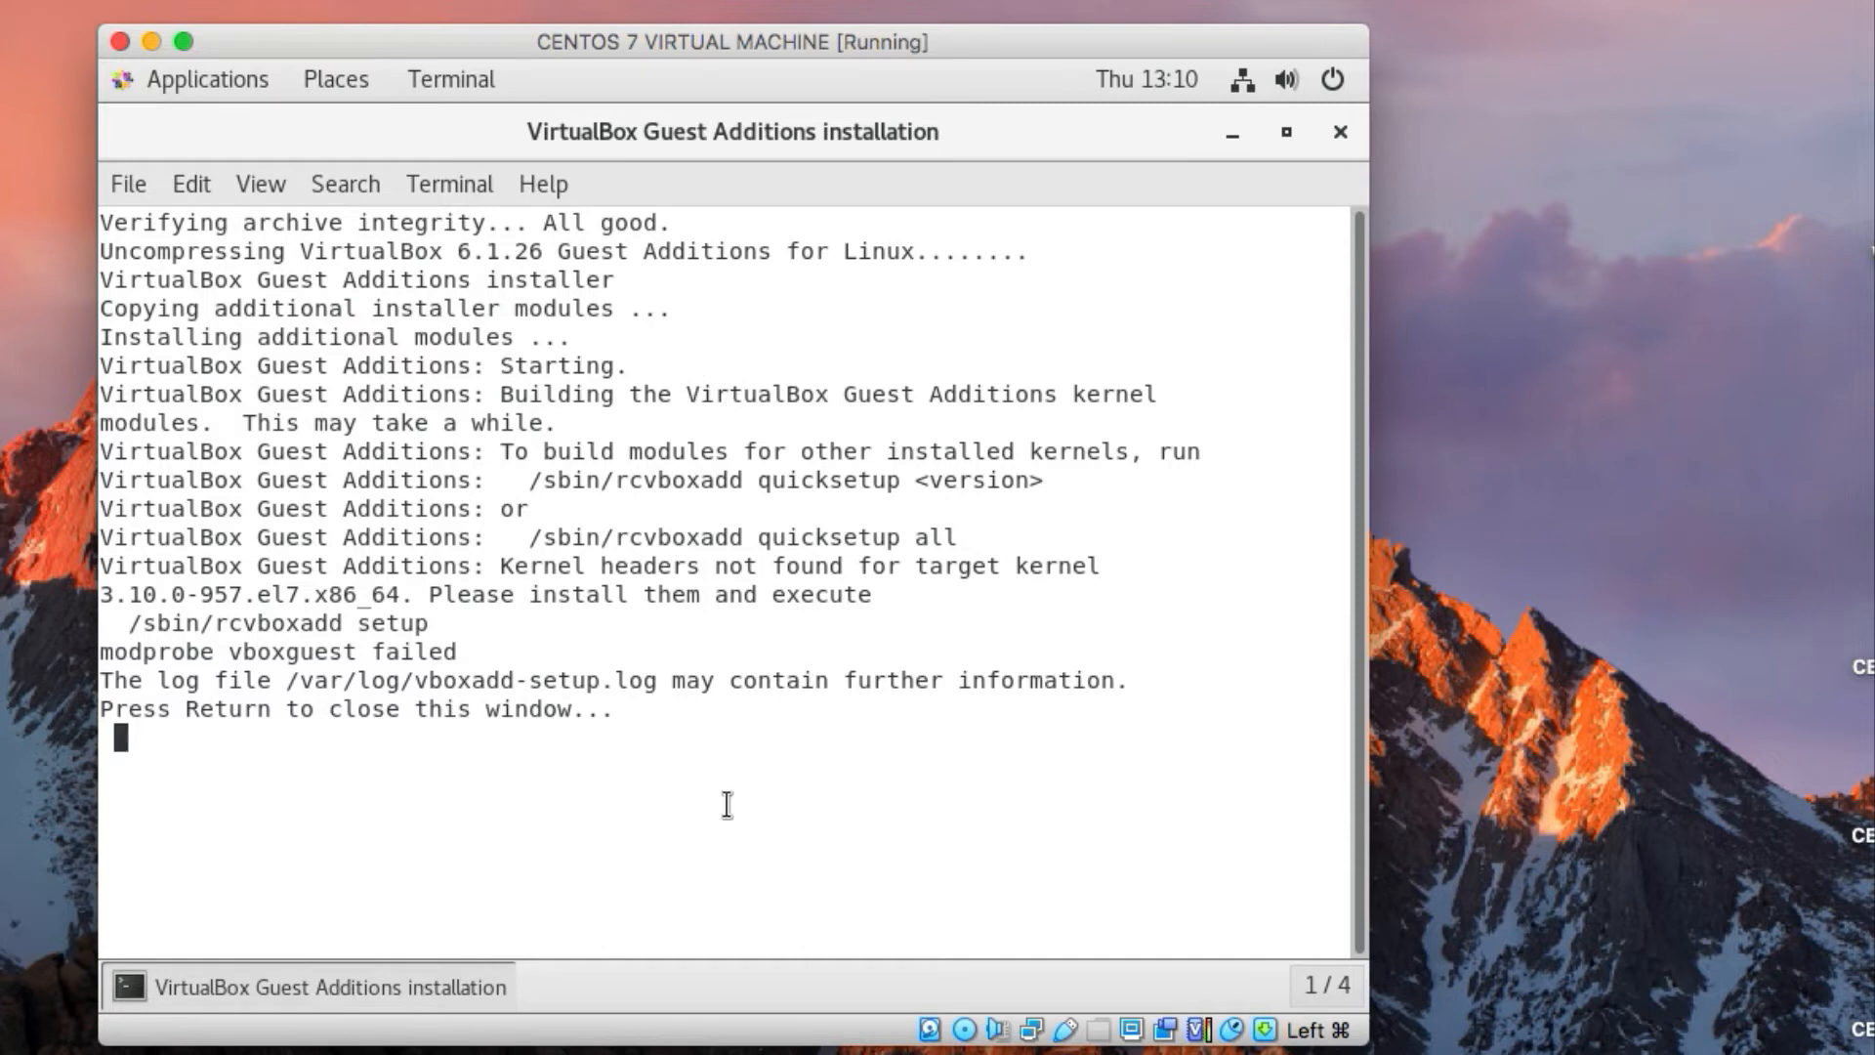
pyautogui.press('Return')
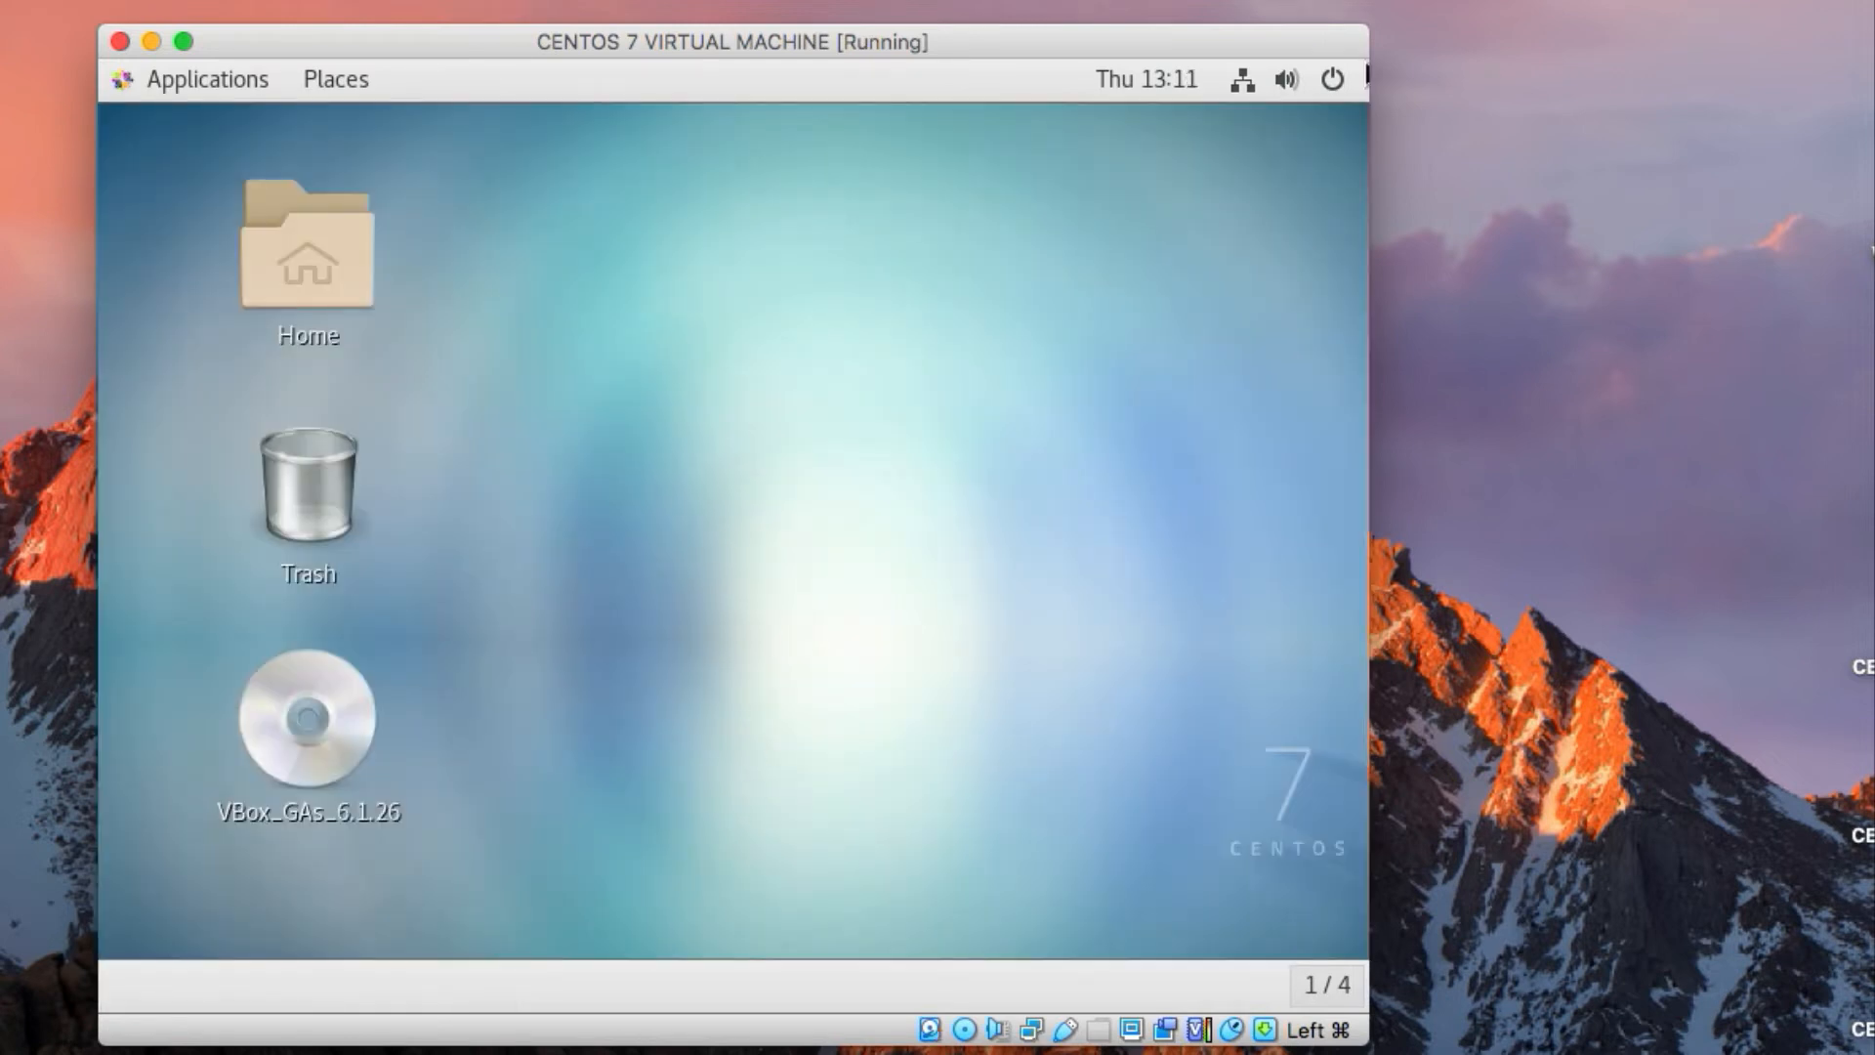
# Restart the CentOS 7 virtual machine from its desktop and boot it back into the installed system
pyautogui.click(1336, 79)
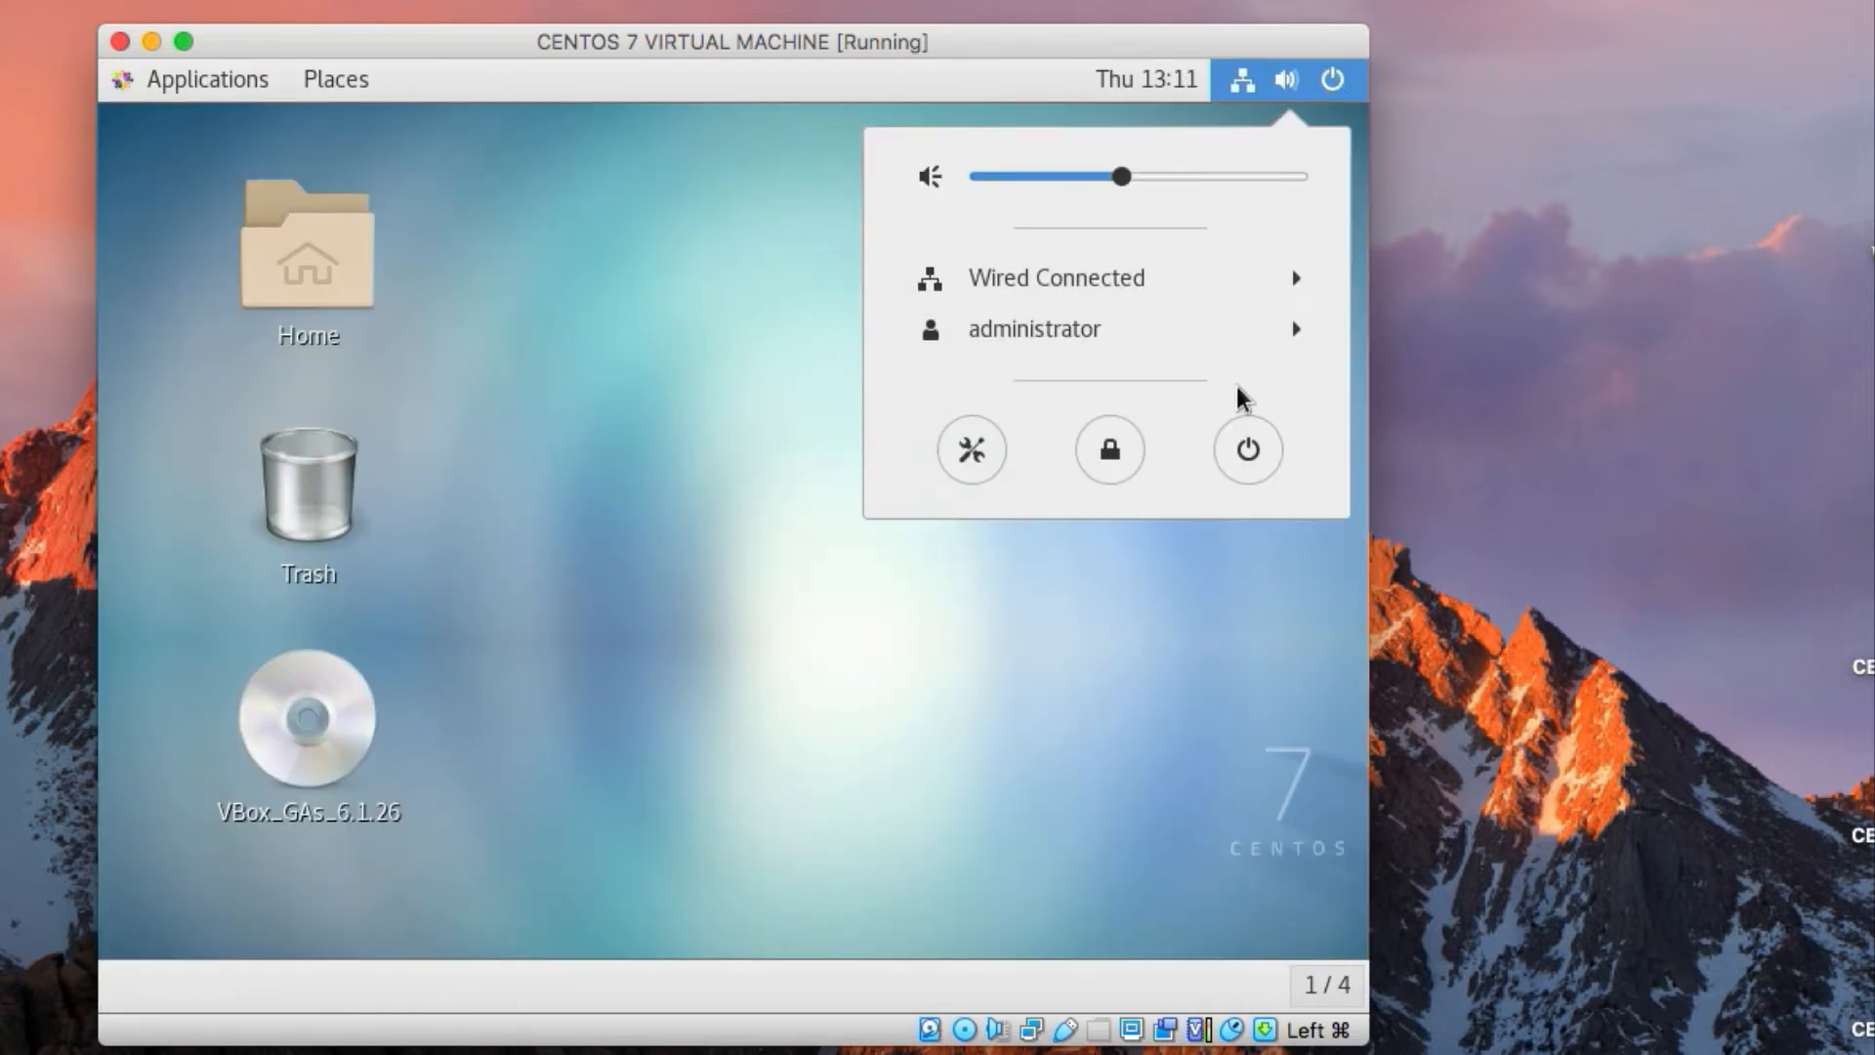
pyautogui.click(1250, 445)
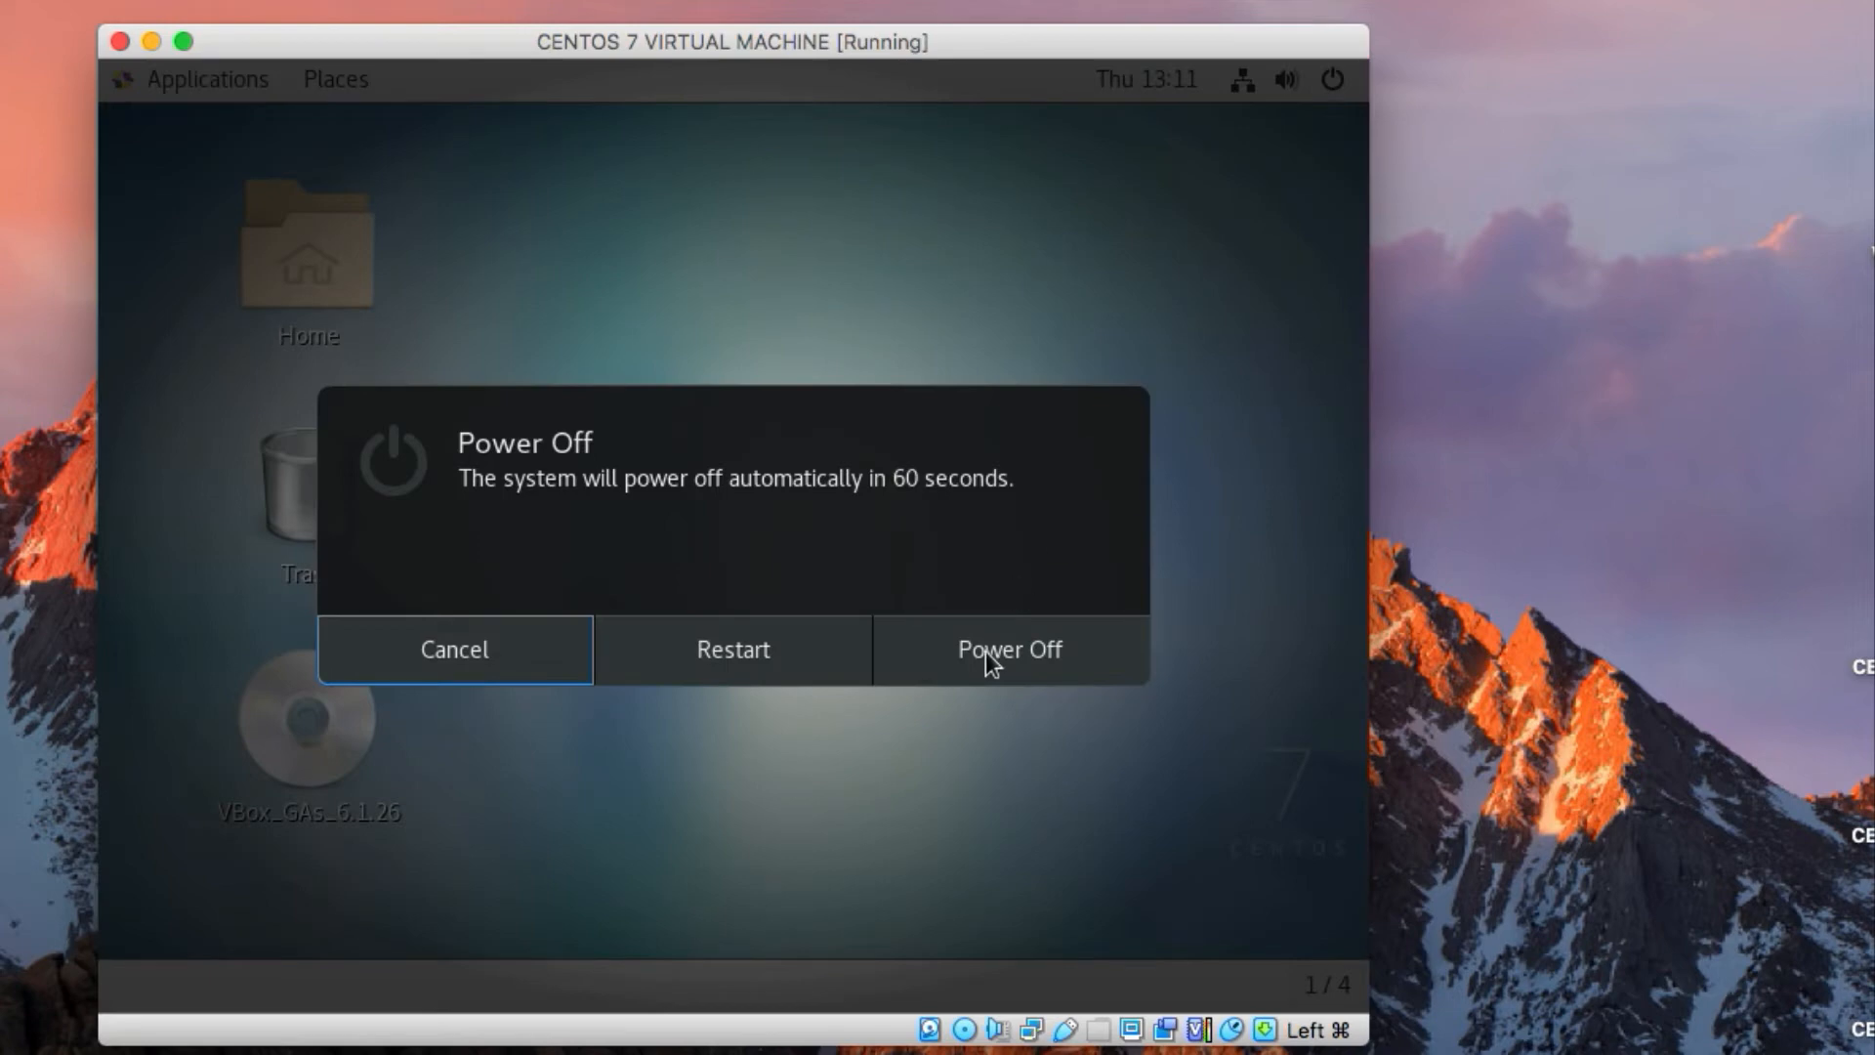
pyautogui.click(865, 668)
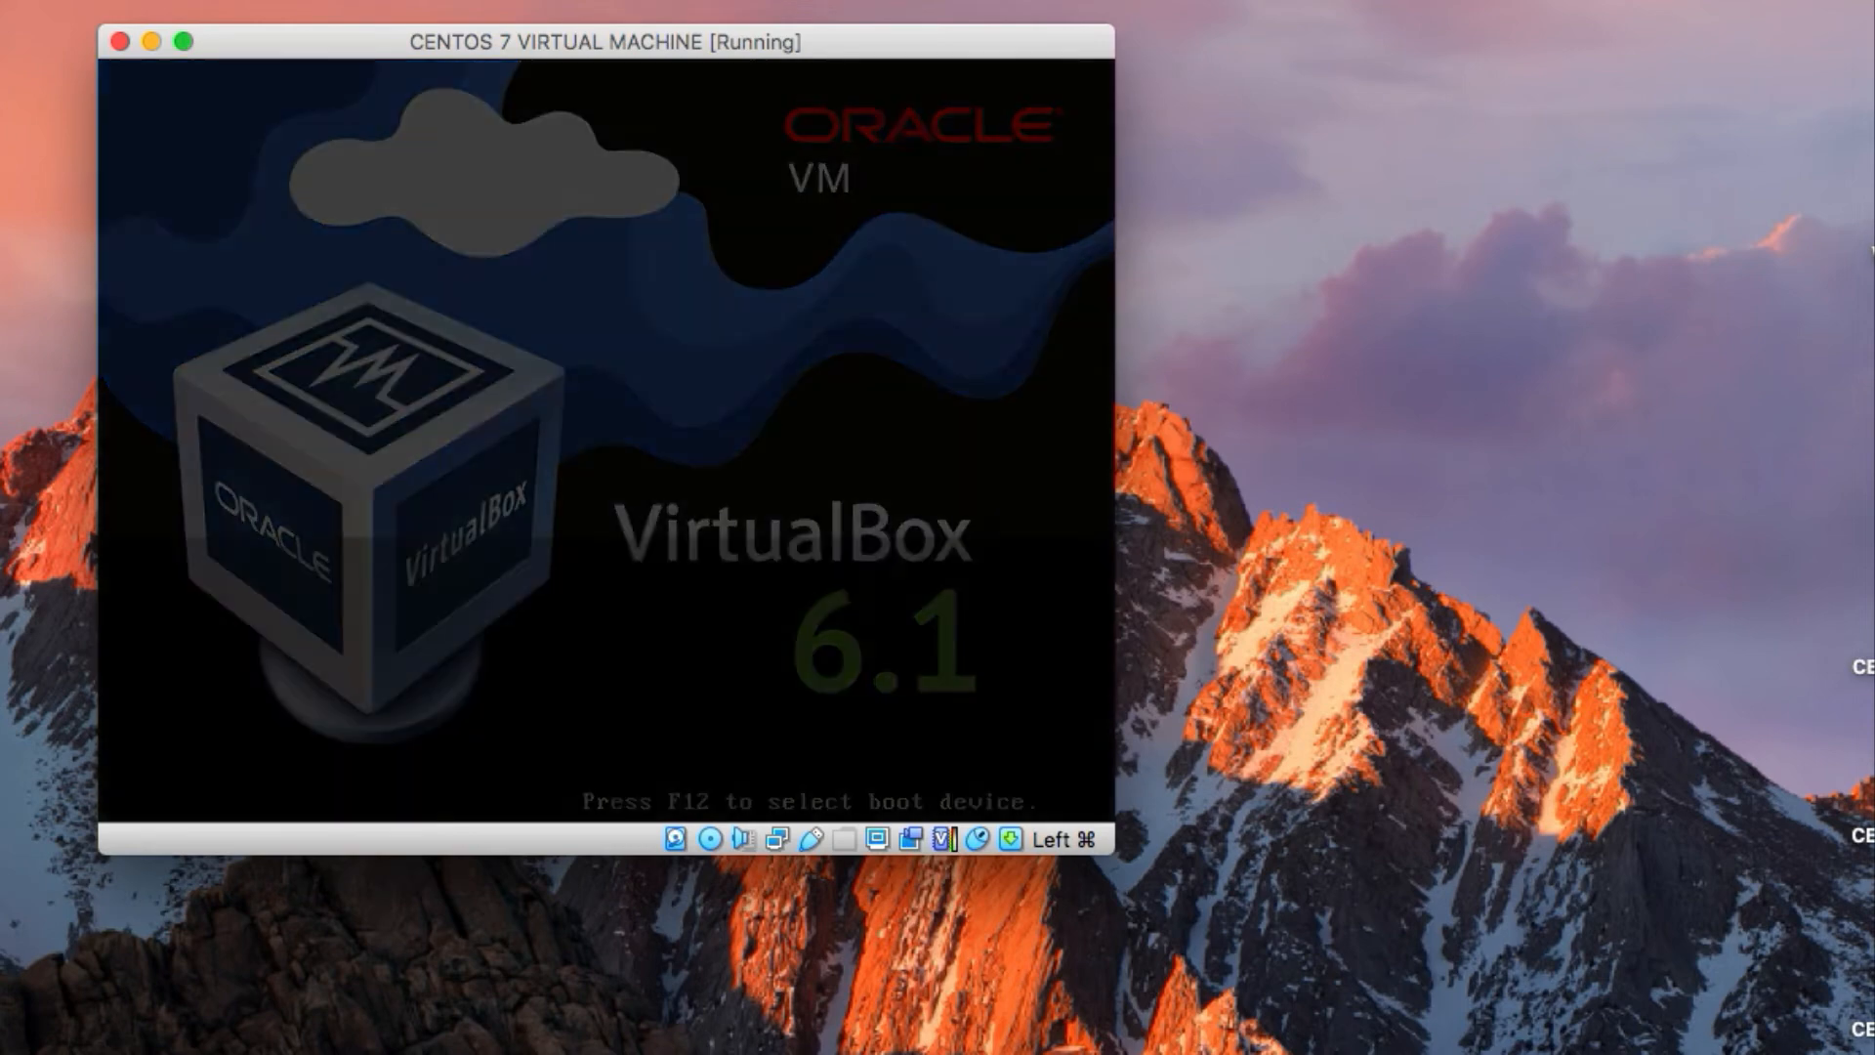
pyautogui.press('Return')
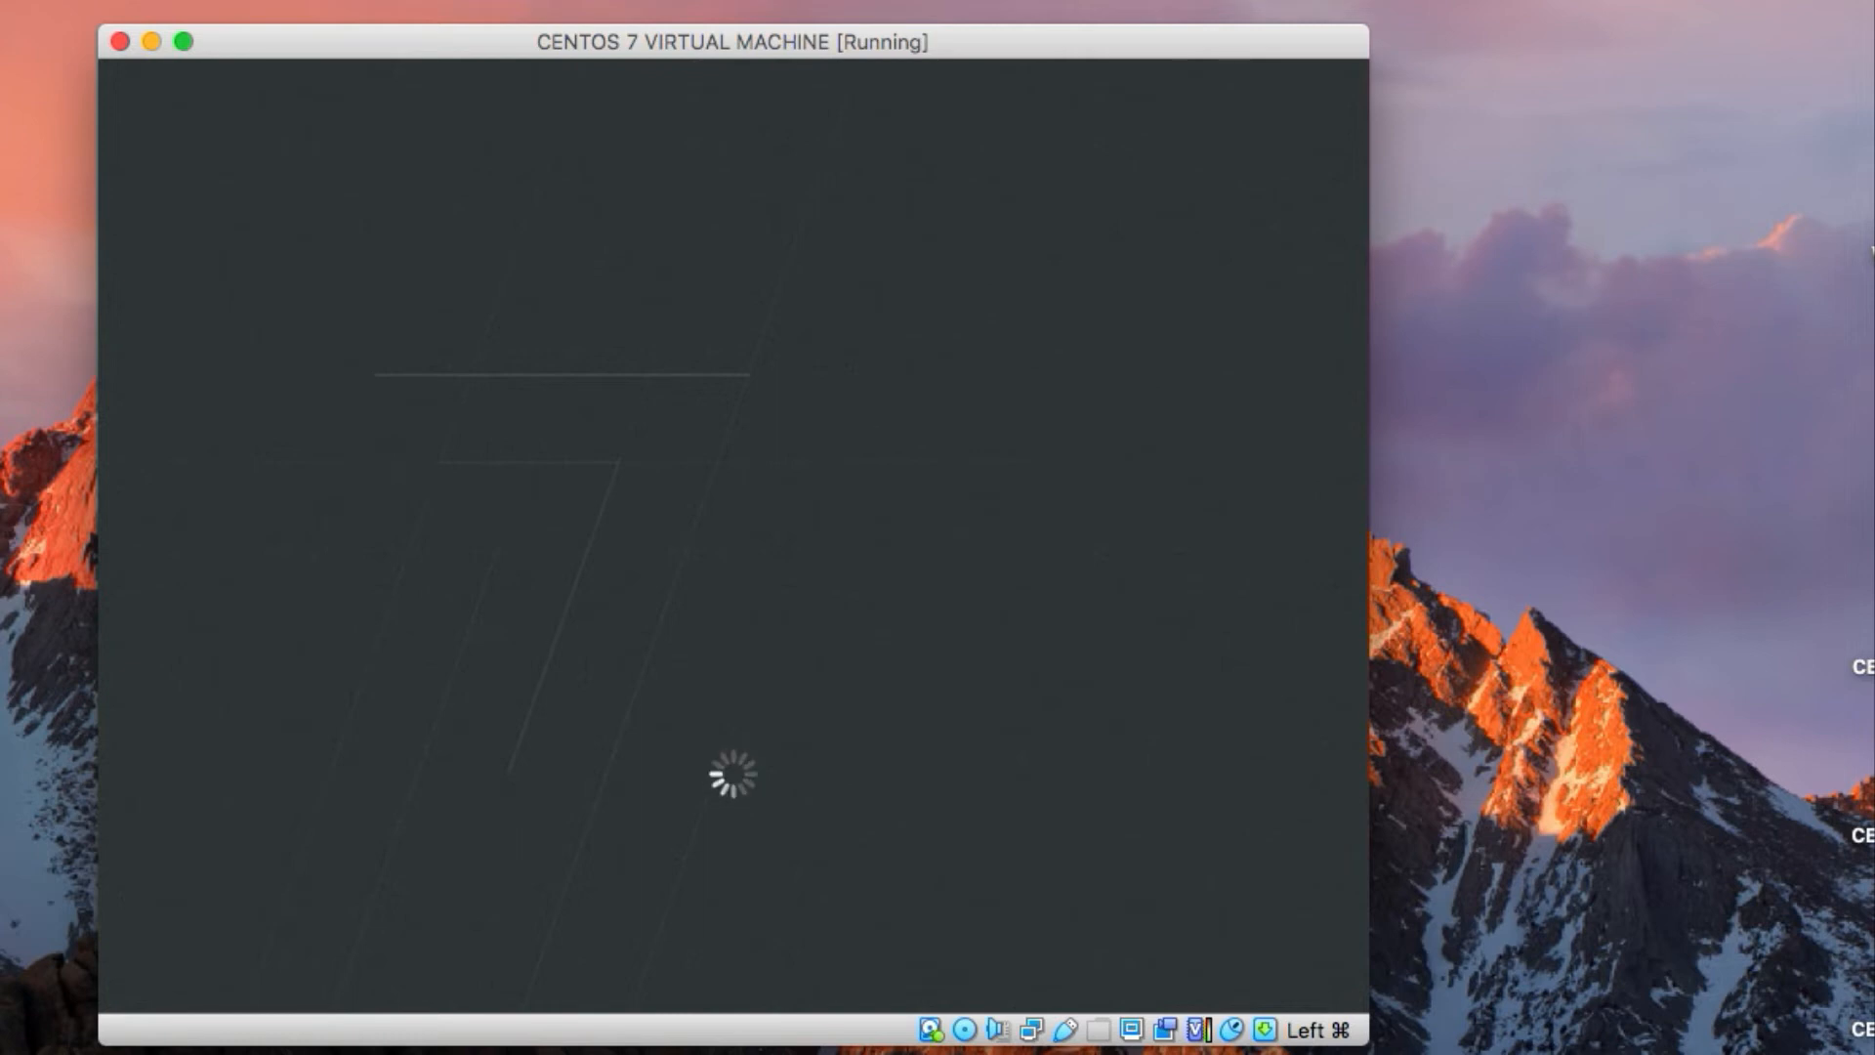
# Release the virtual machine's input capture and open COCKPIT CENTOS COMMANDS.pdf from the Mac desktop
pyautogui.press('super')
pyautogui.click(1872, 576)
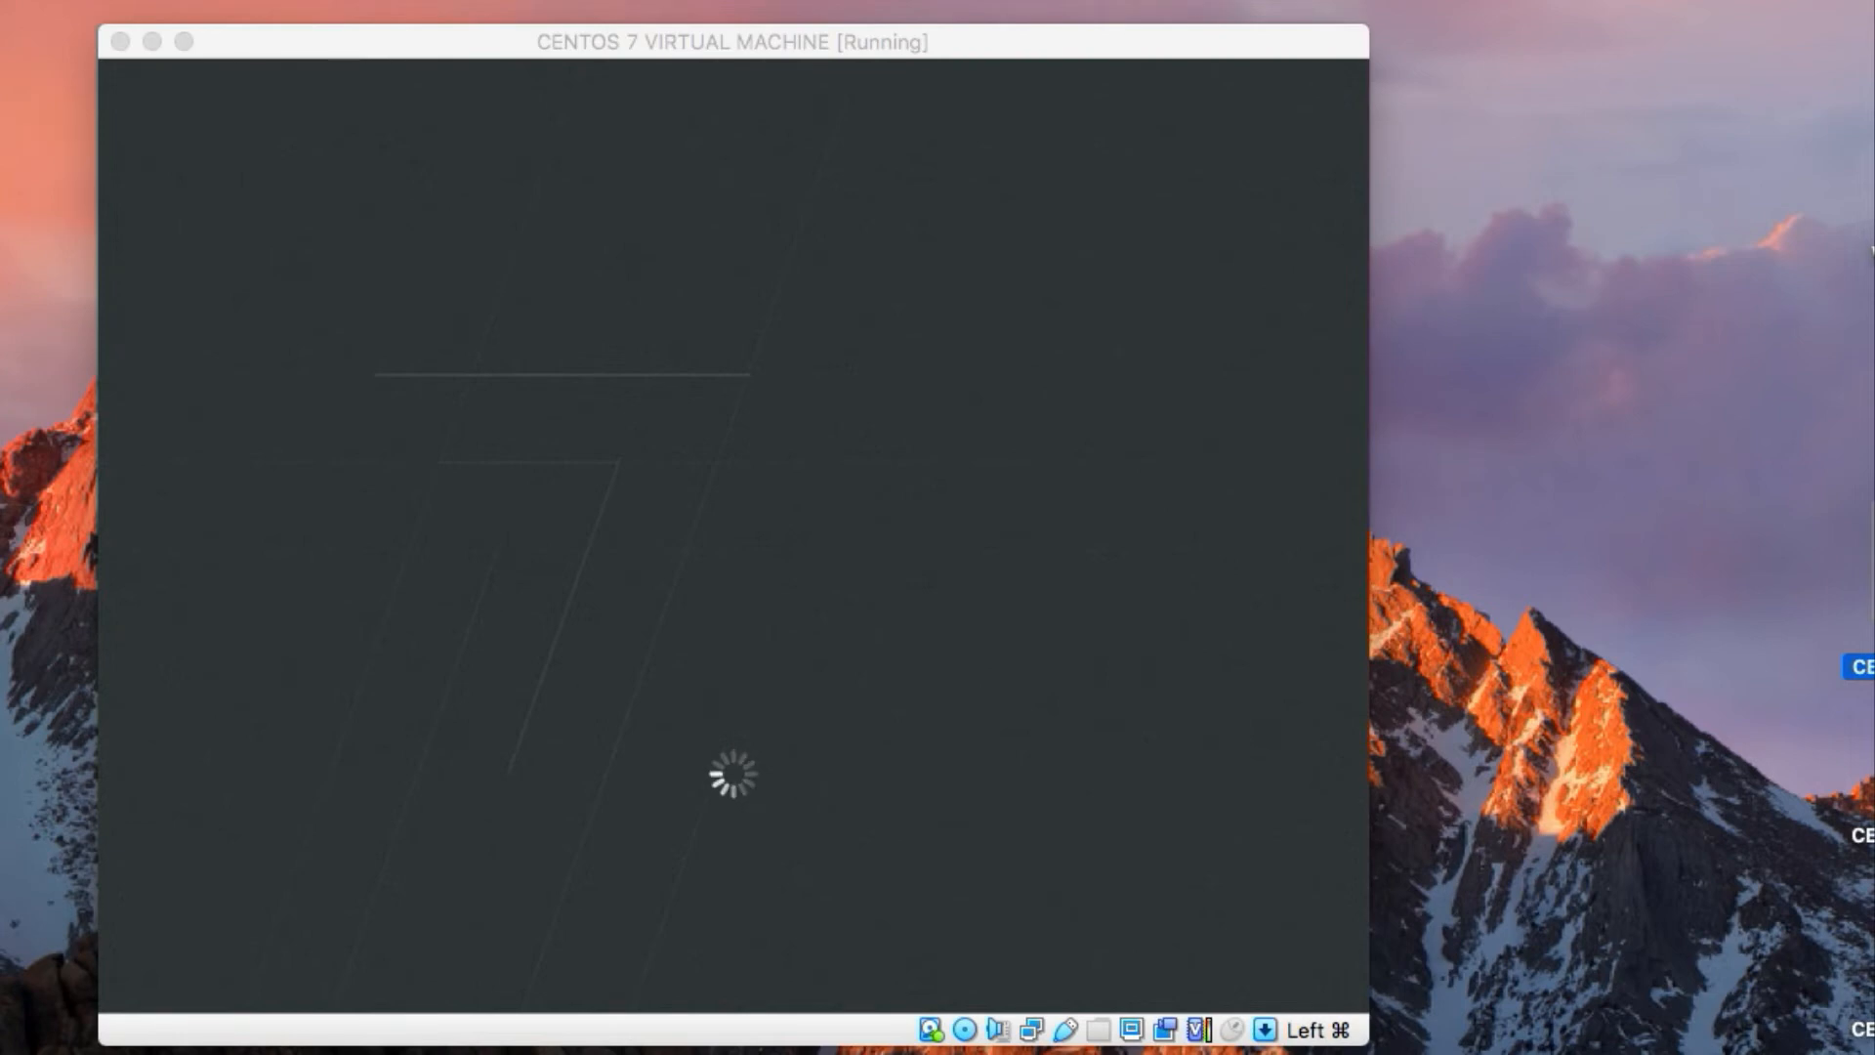
pyautogui.rightClick(1872, 576)
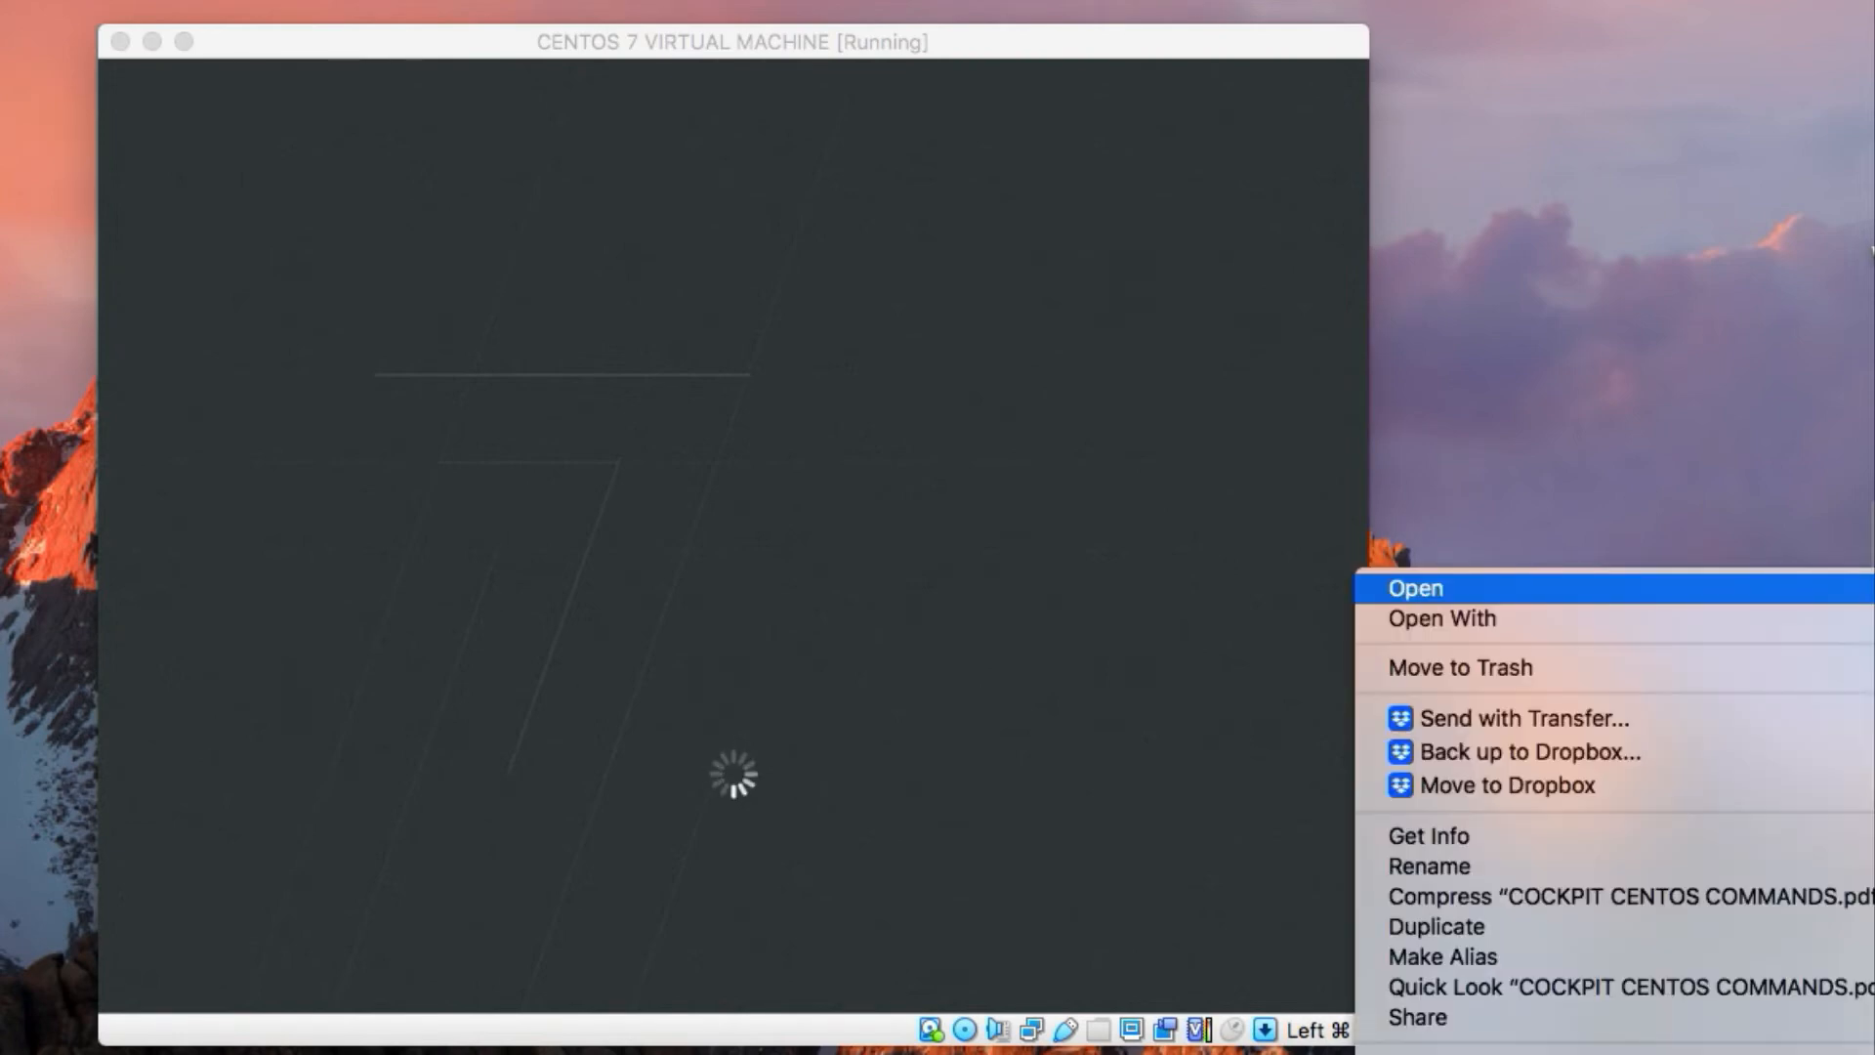
pyautogui.click(1684, 589)
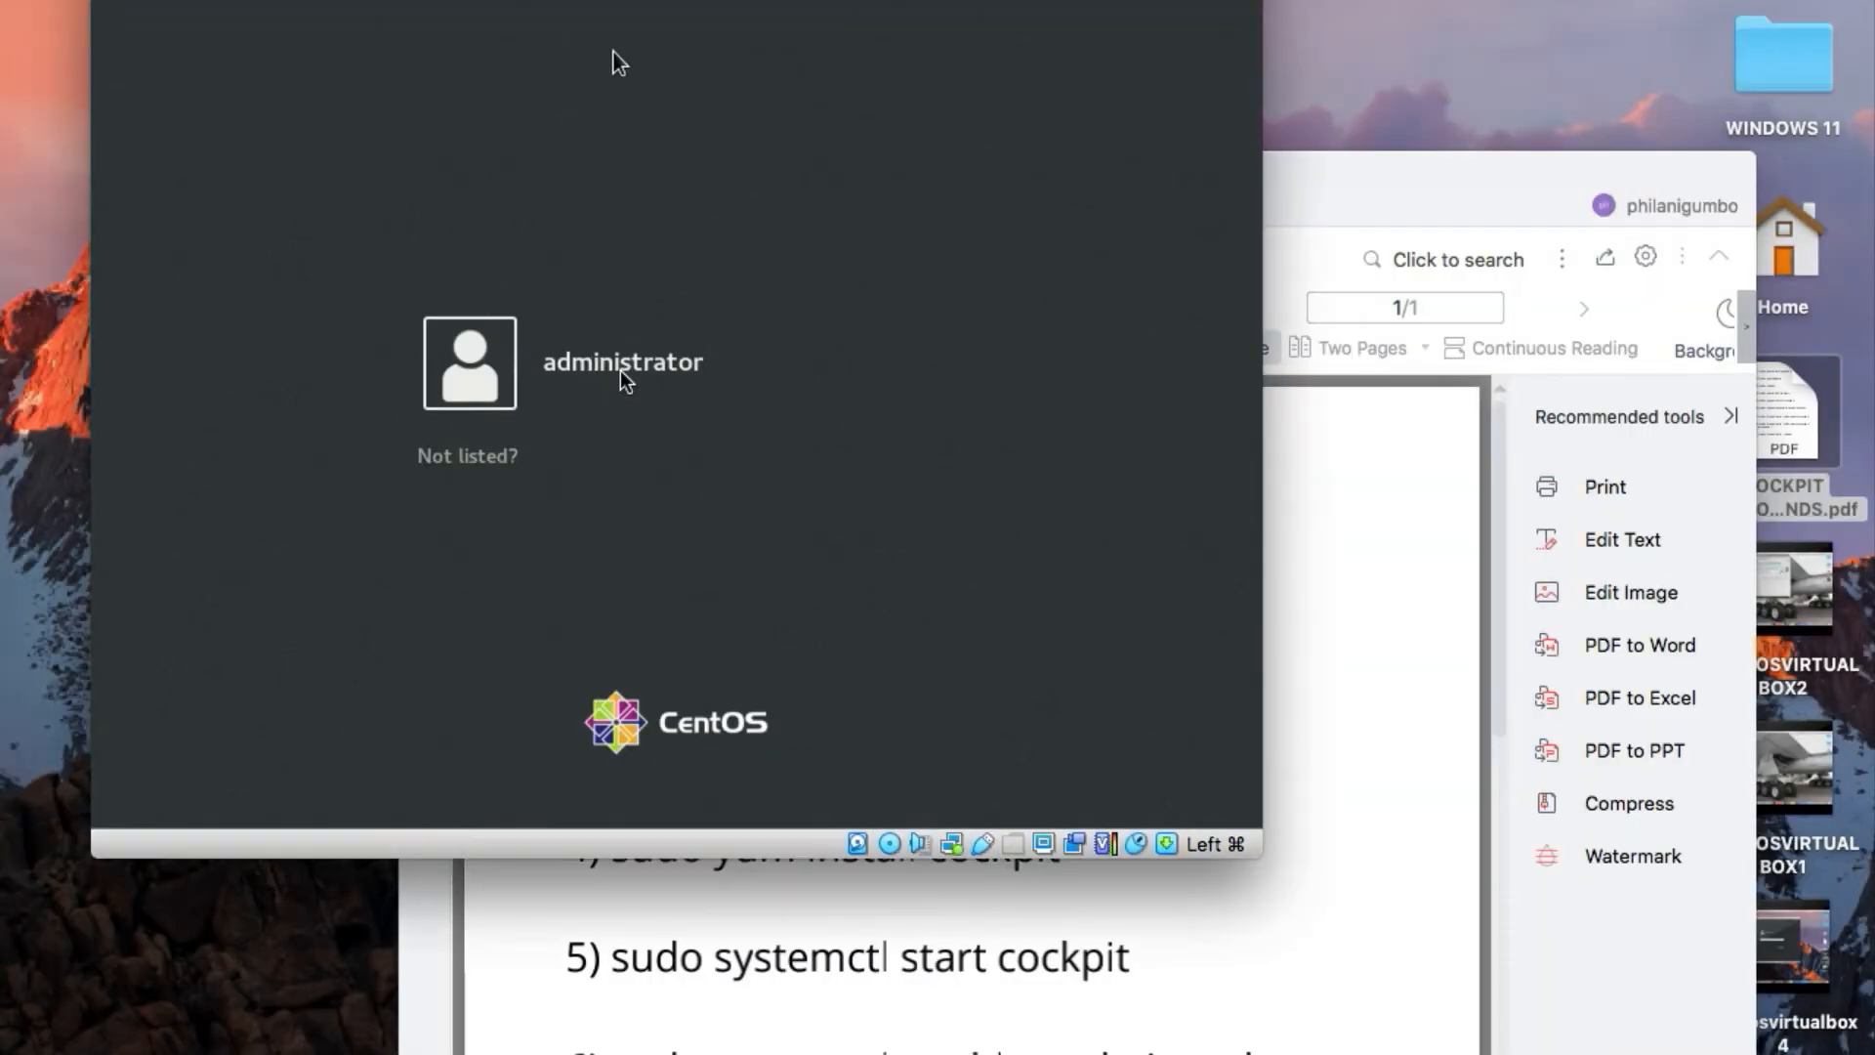
# Log in to the restarted CentOS system as administrator by entering the account password
pyautogui.click(619, 372)
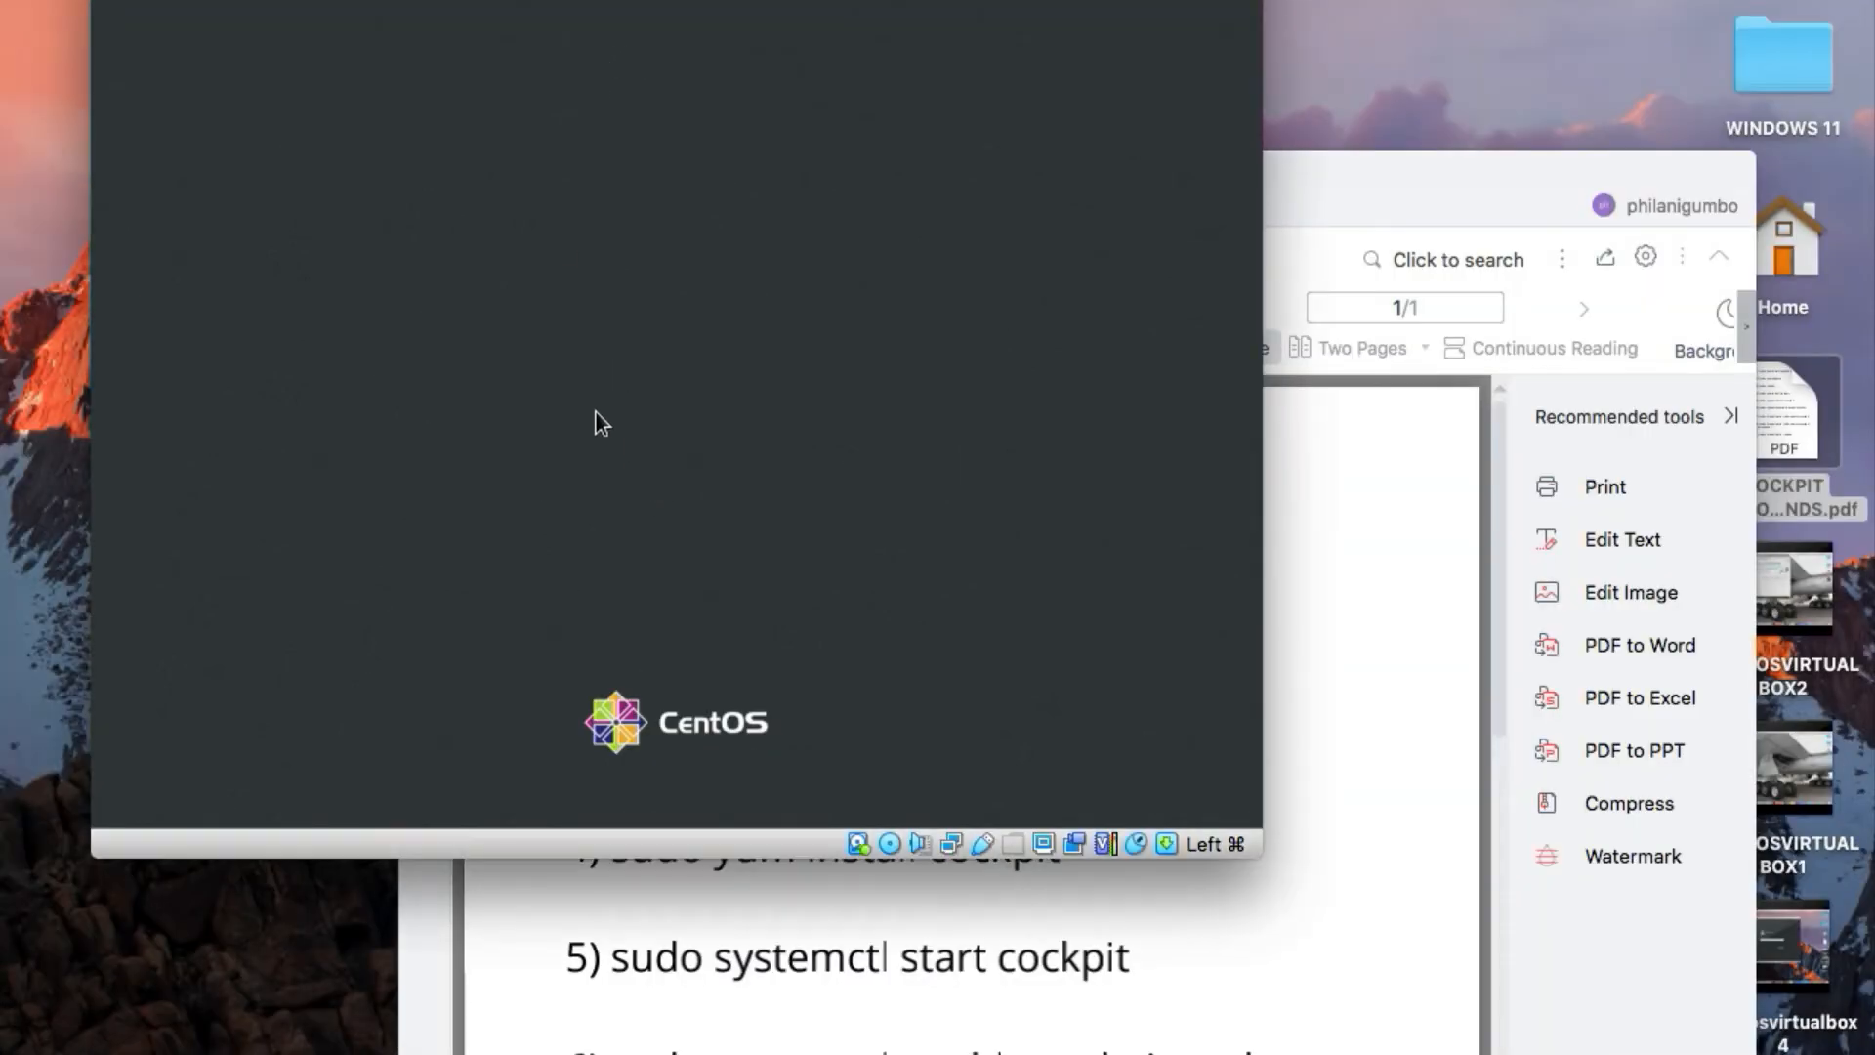
pyautogui.write('••')
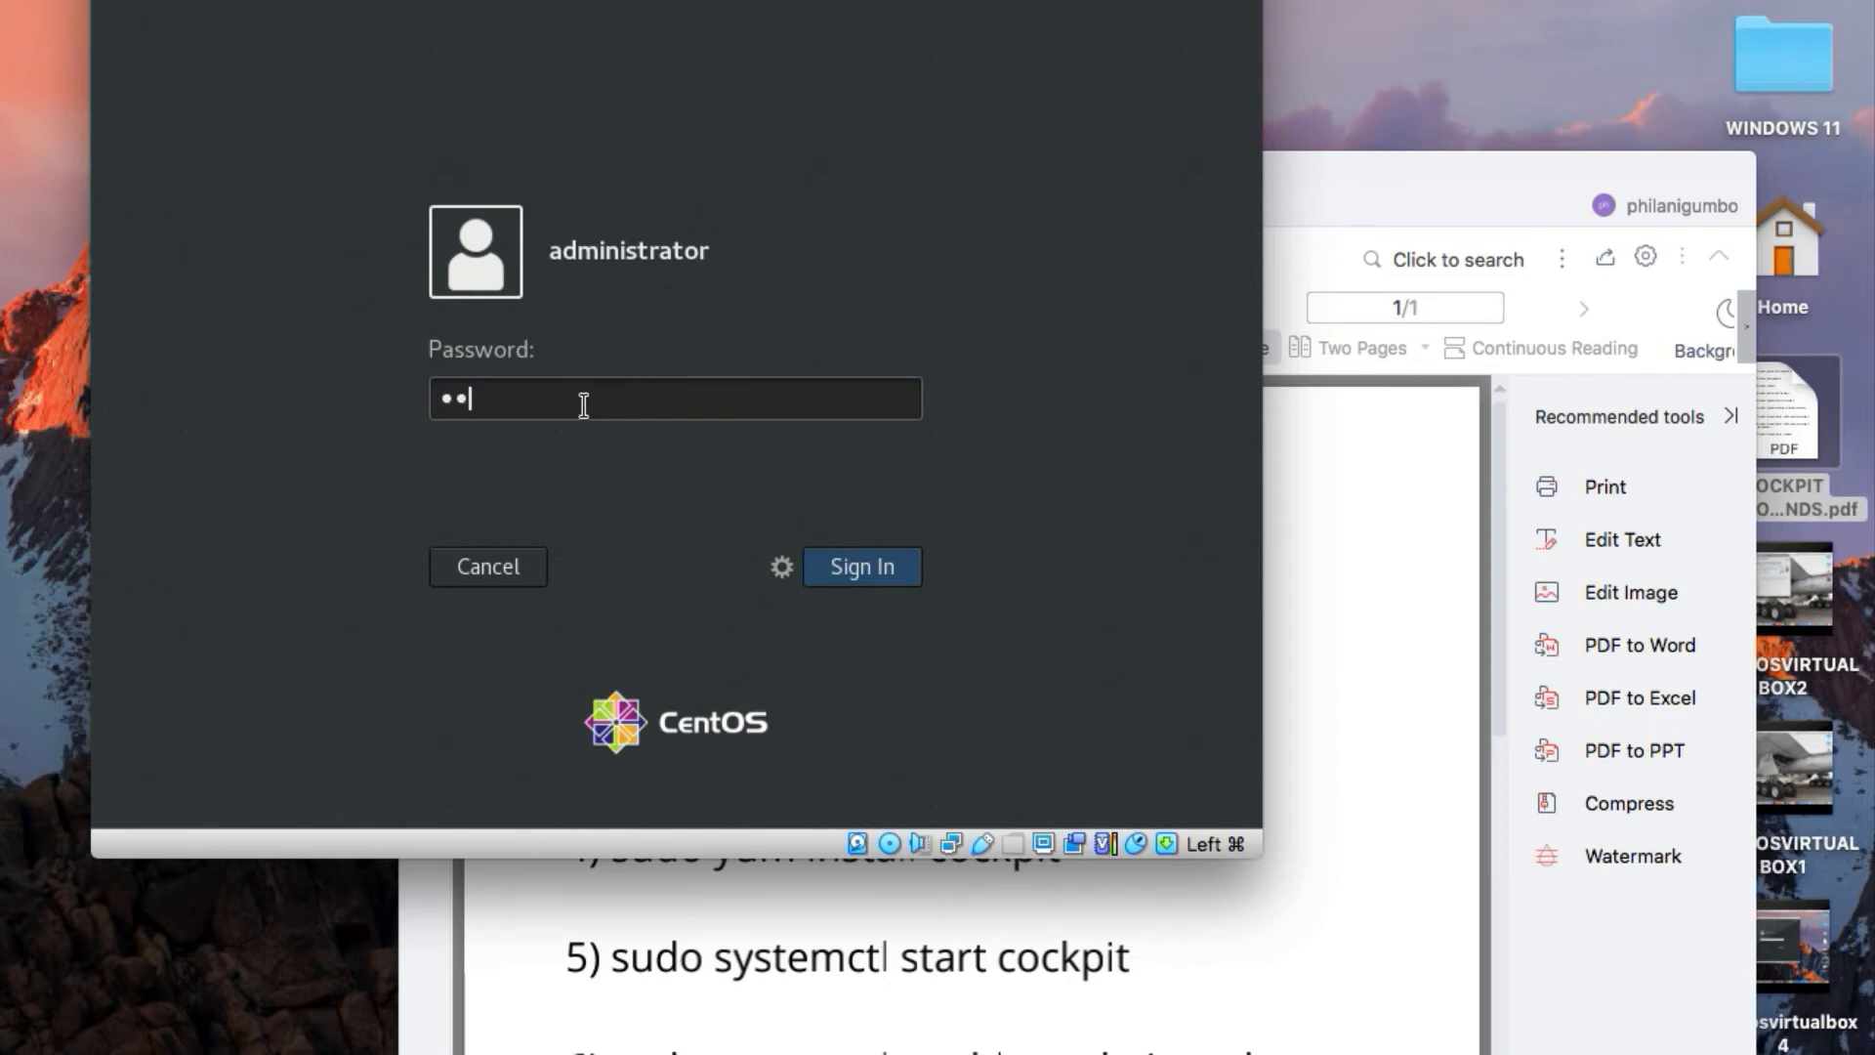
pyautogui.write('••••••••••••')
pyautogui.press('Return')
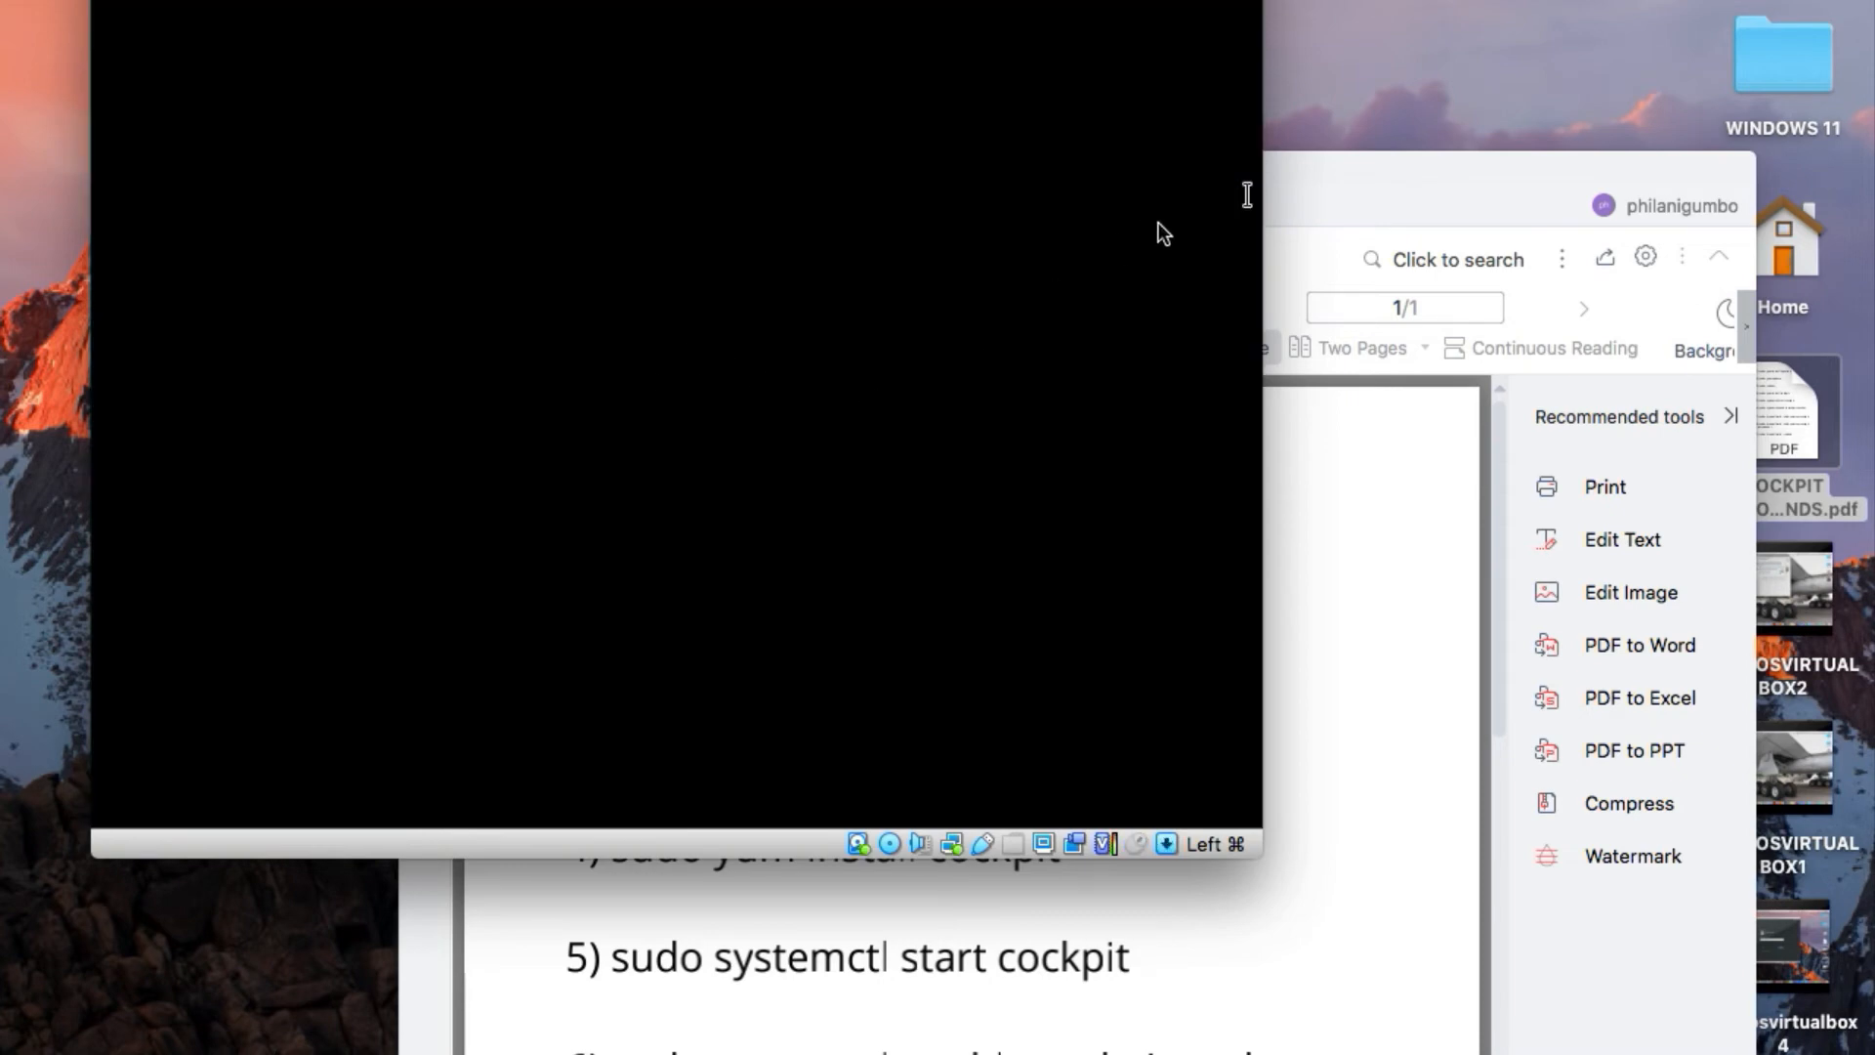
# Copy the command "sudo yum install epel-release" from the PDF and return to the virtual machine window
pyautogui.click(1320, 195)
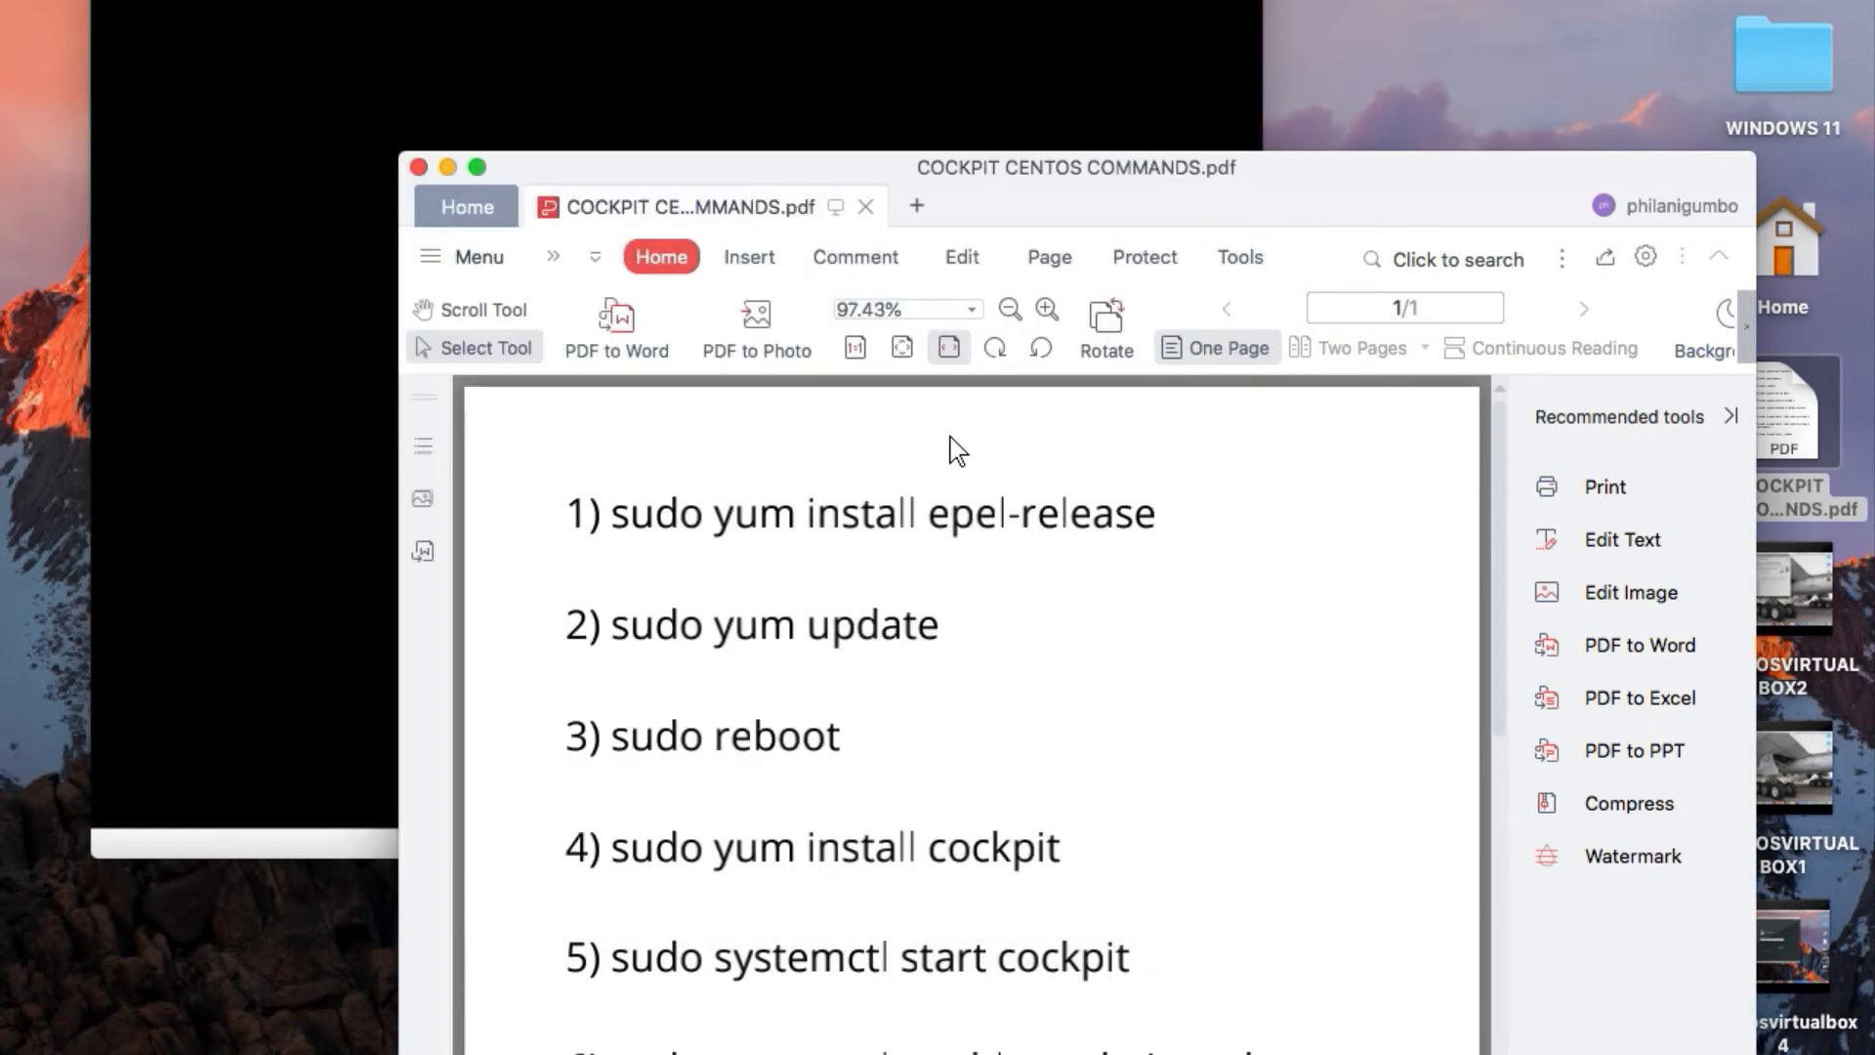
pyautogui.moveTo(615, 518); pyautogui.dragTo(1169, 528)
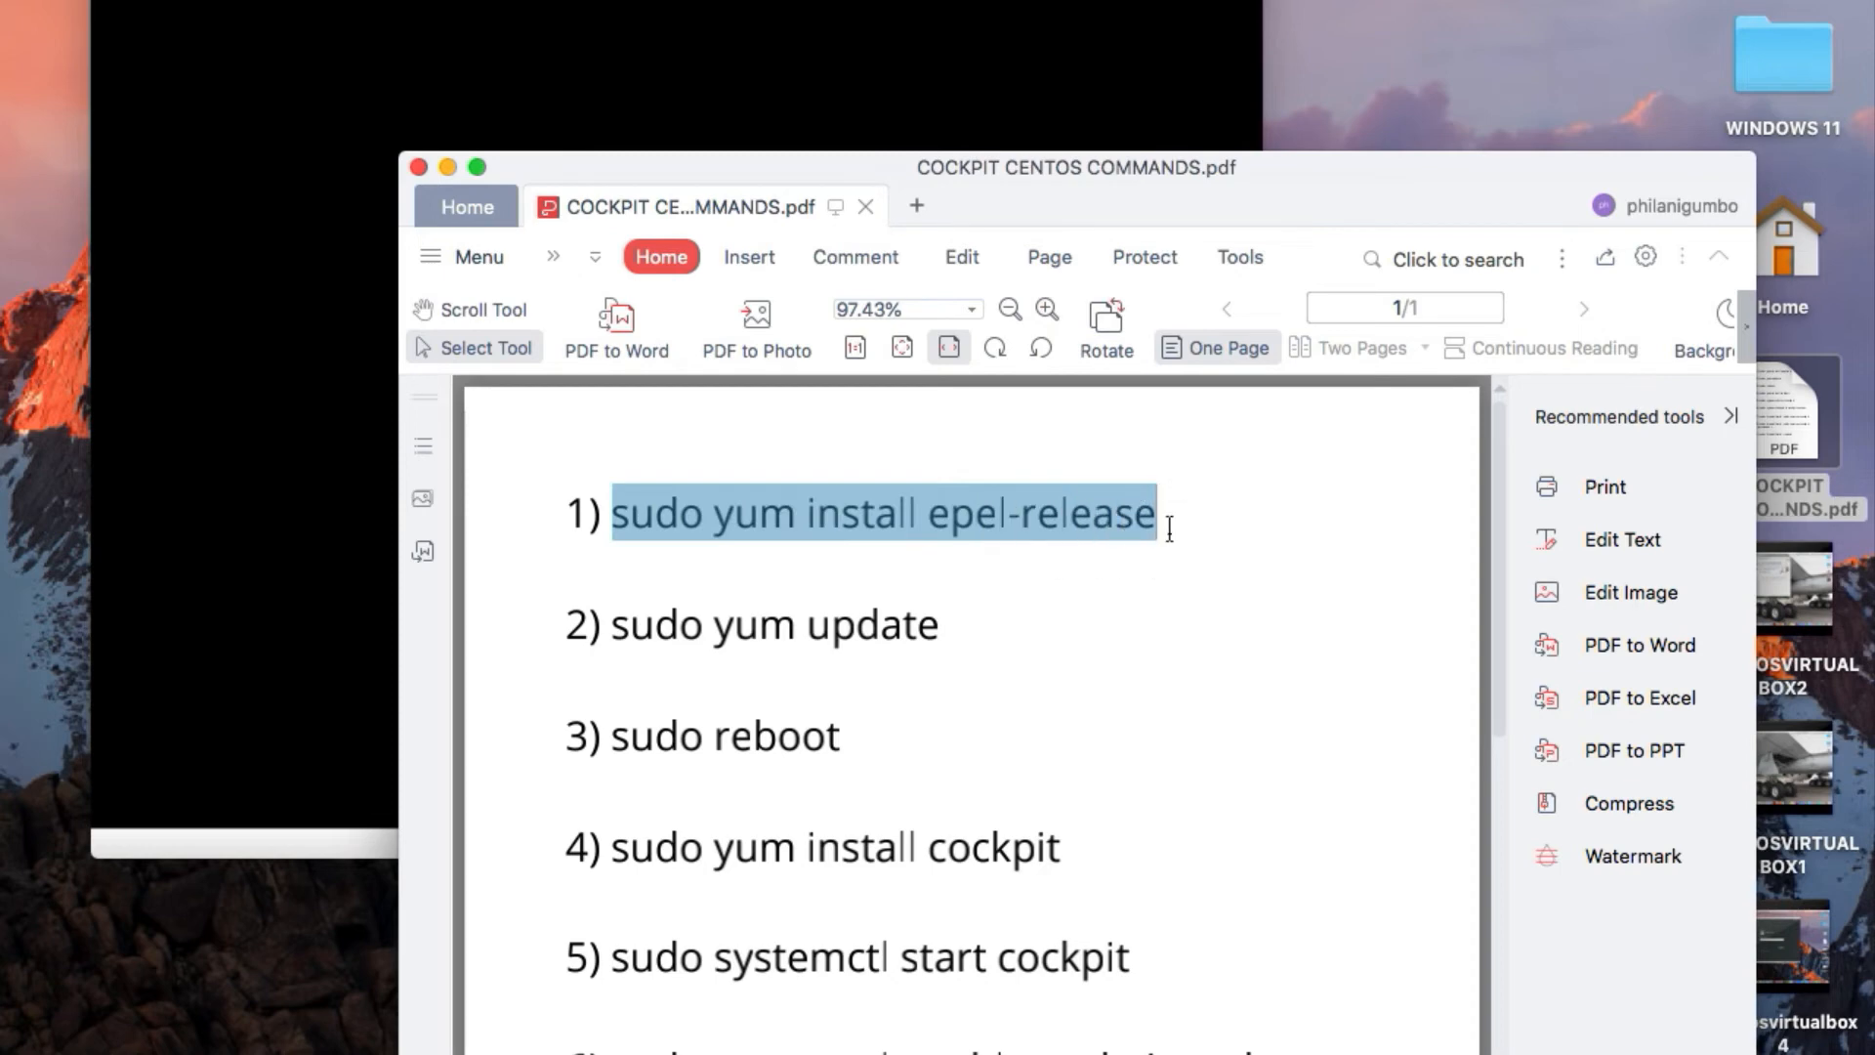
pyautogui.rightClick(1123, 527)
pyautogui.click(1147, 545)
pyautogui.click(540, 132)
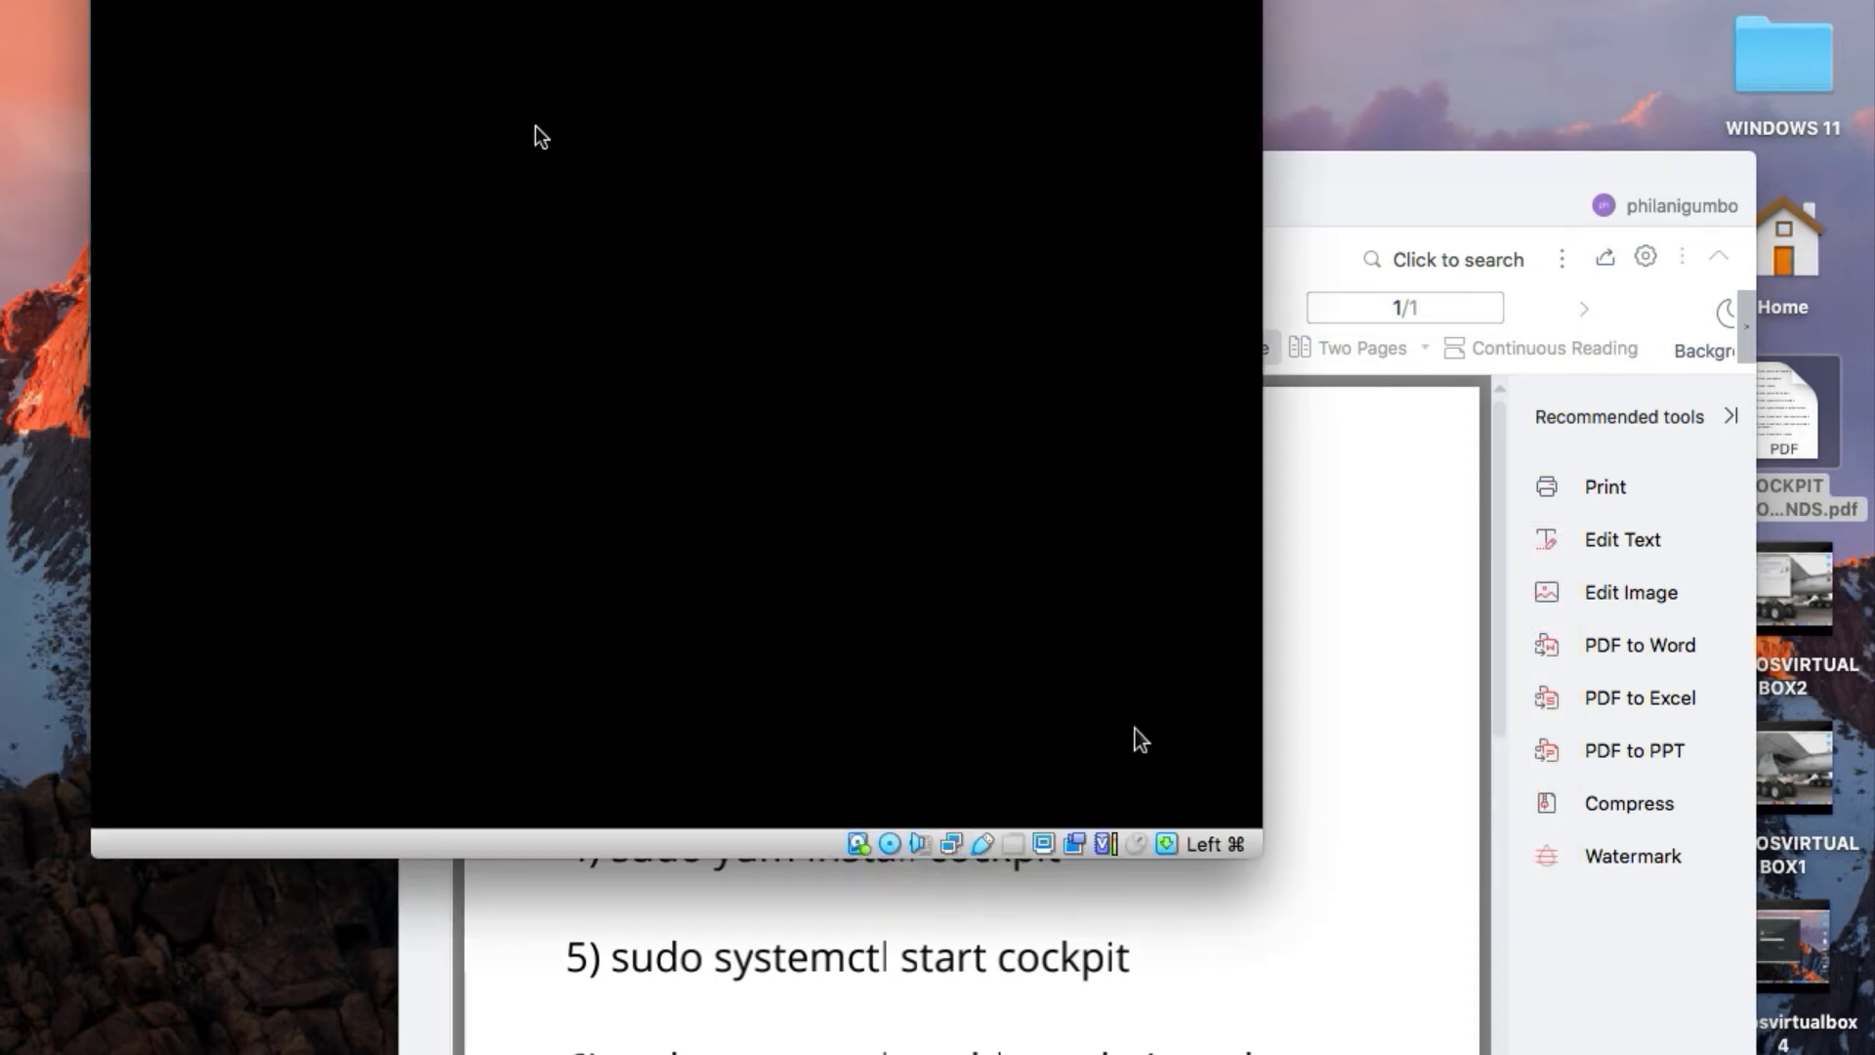
pyautogui.click(1343, 201)
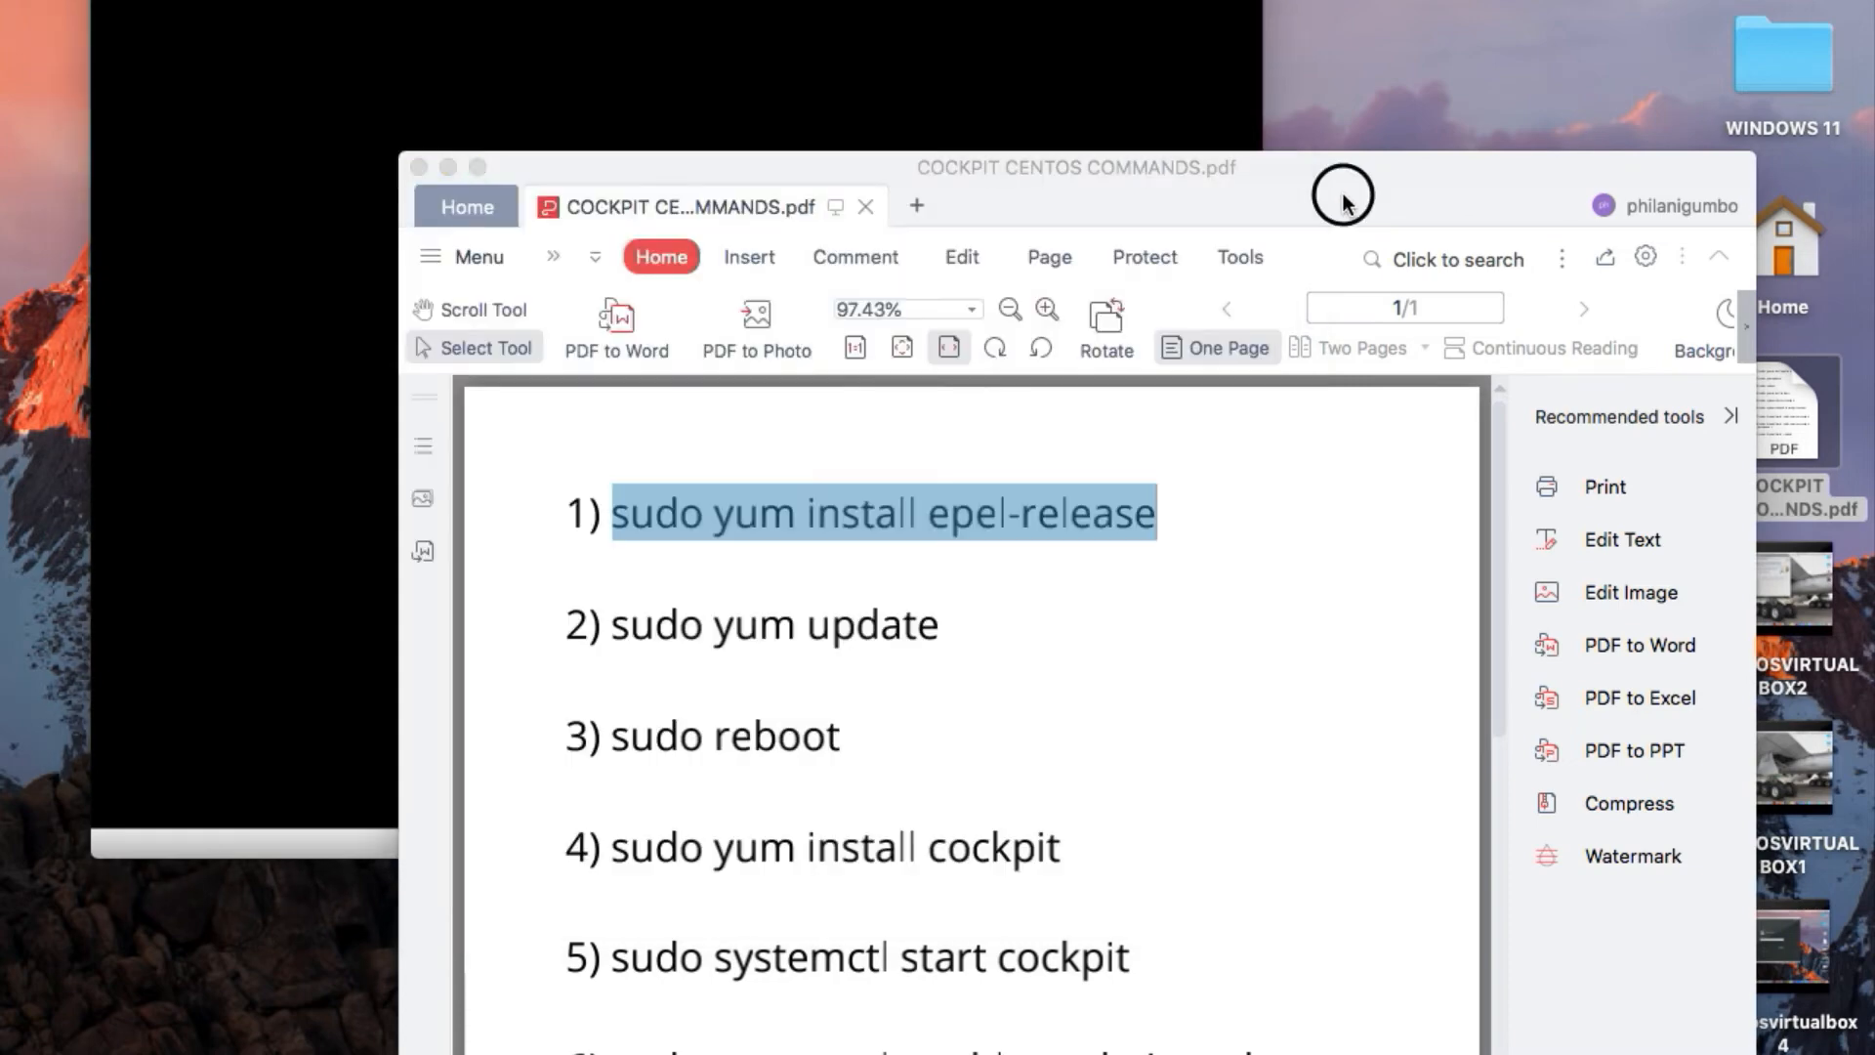
pyautogui.click(664, 137)
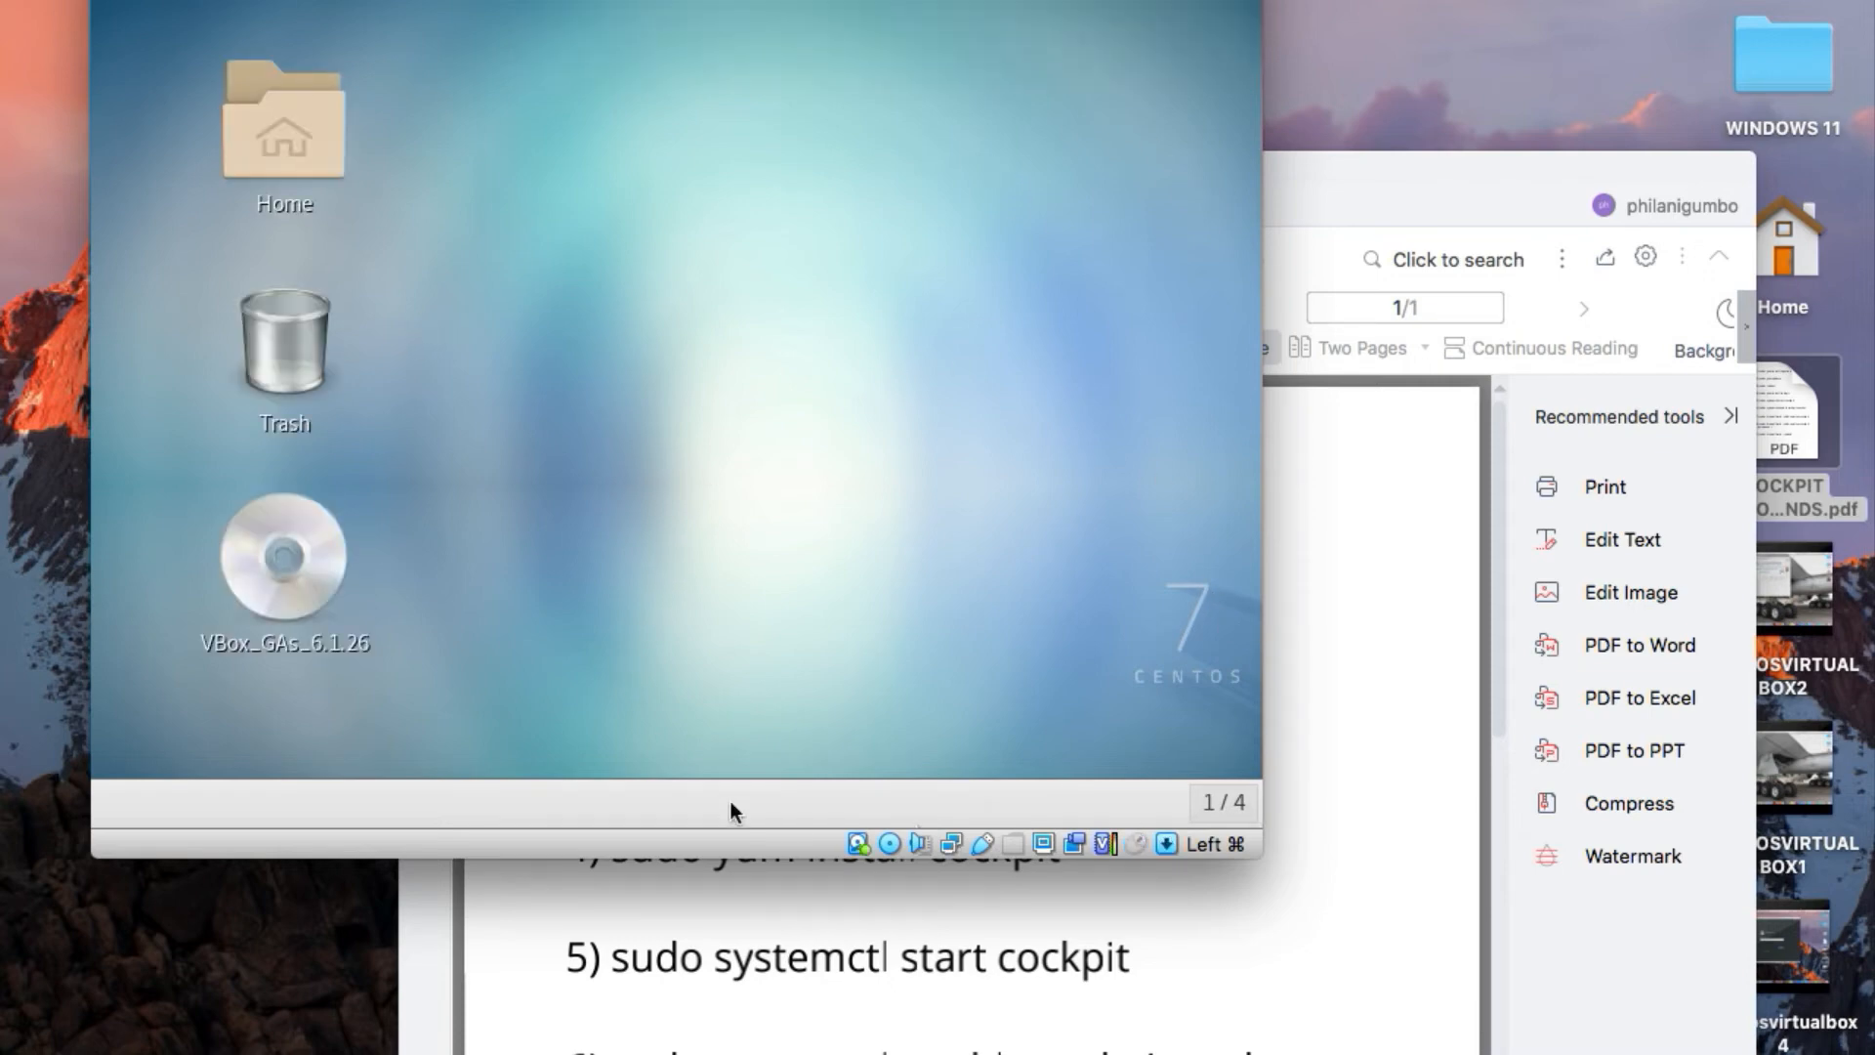
# Open a terminal window on the Mac and another terminal inside the CentOS virtual machine
pyautogui.click(923, 1051)
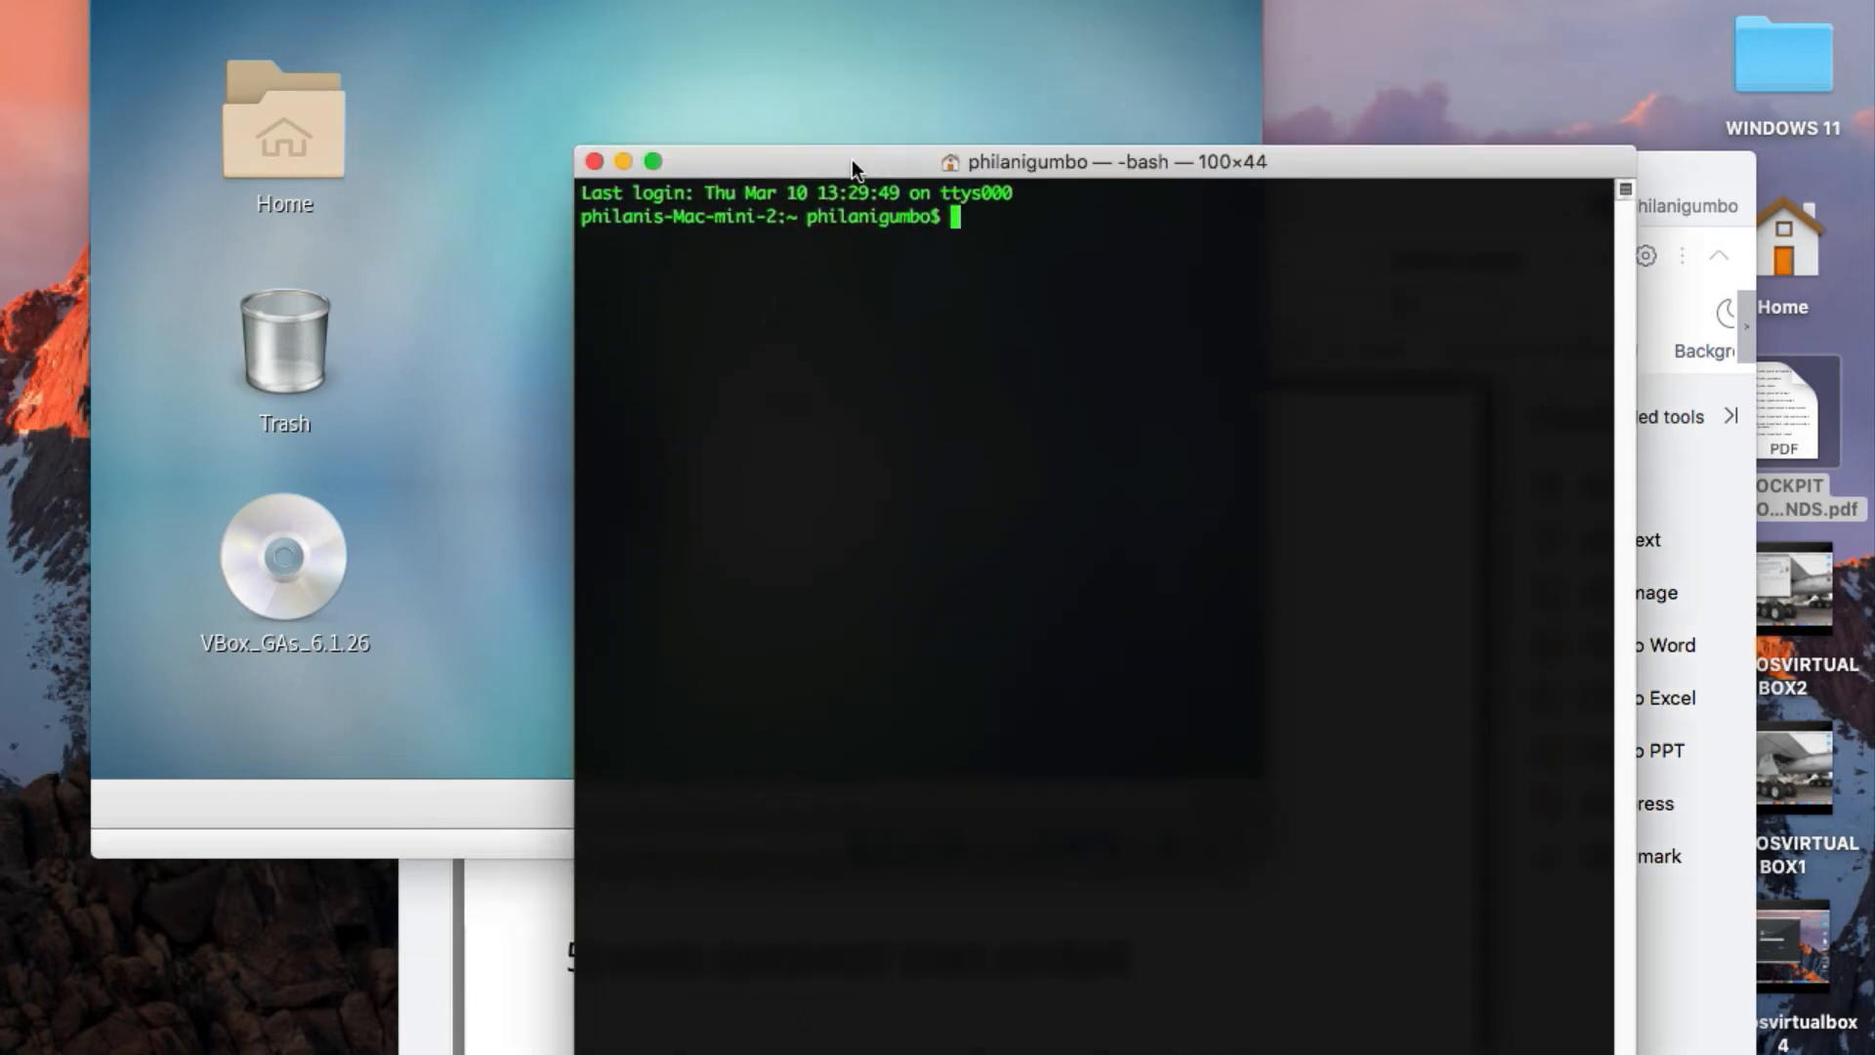
pyautogui.click(543, 299)
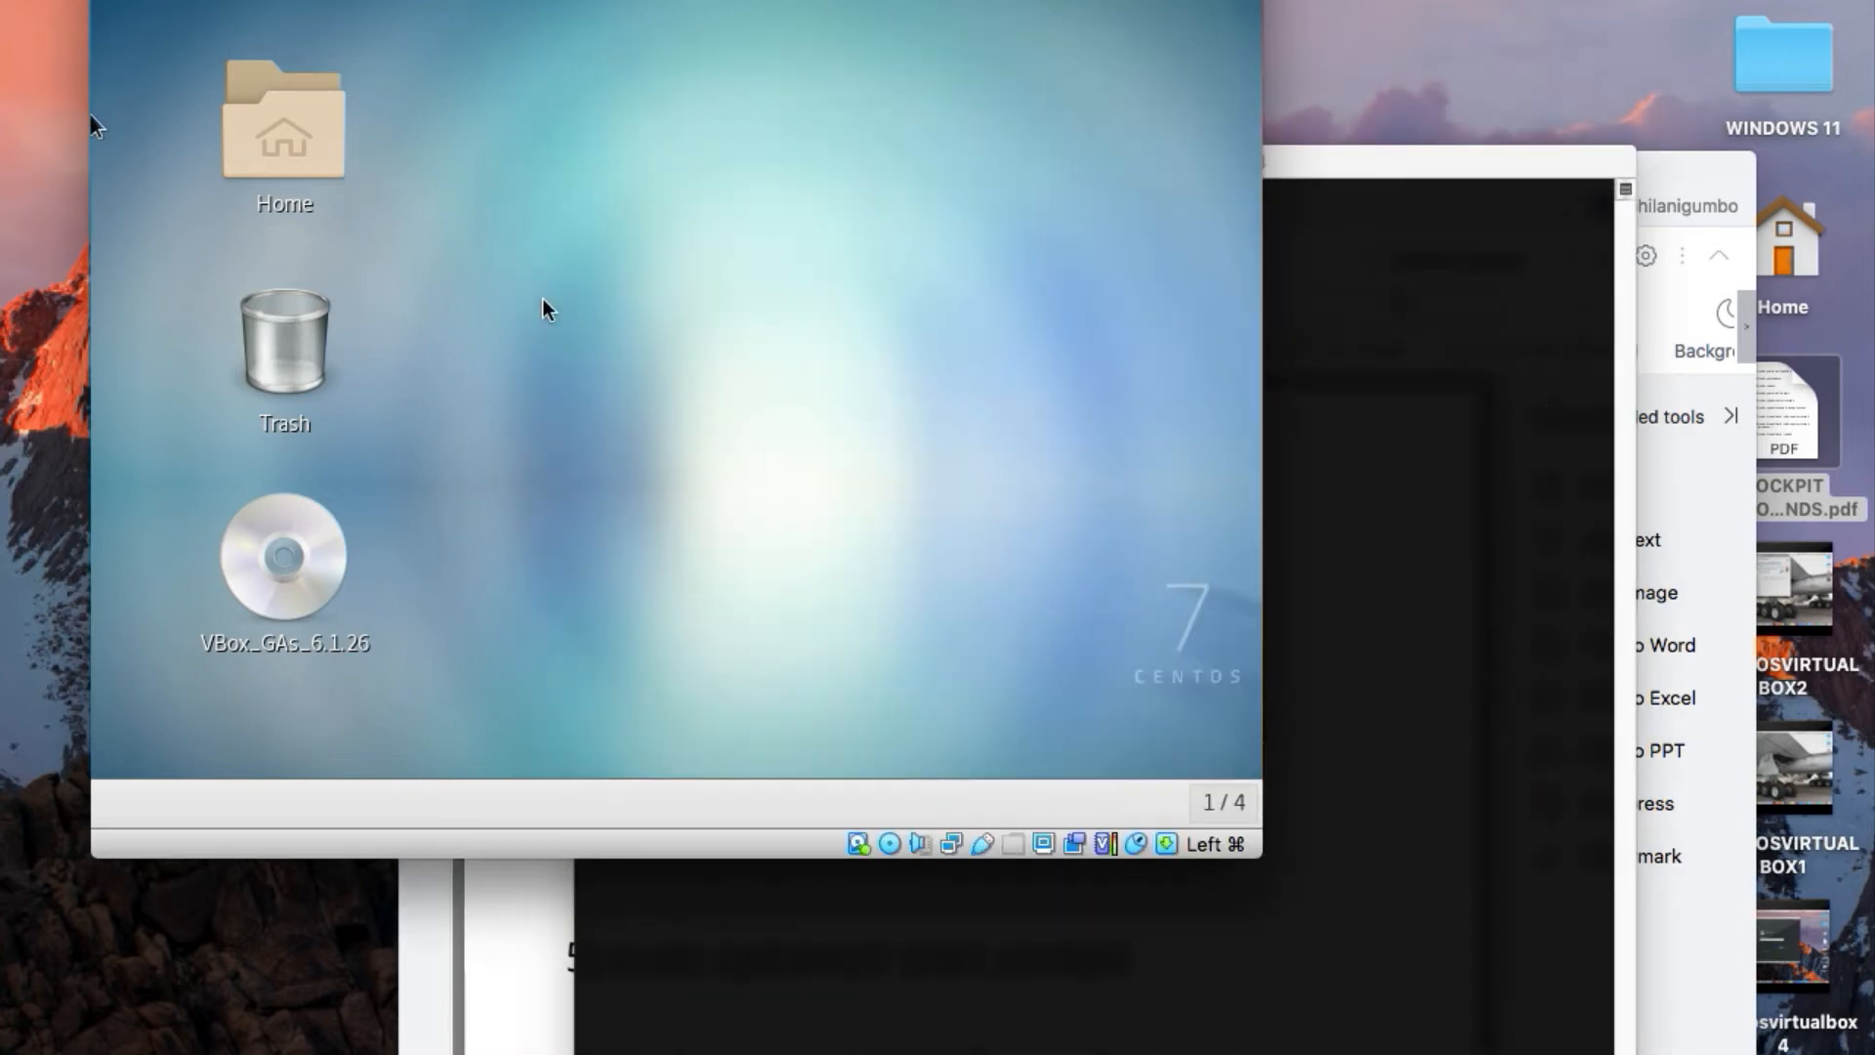
pyautogui.moveTo(92, 2)
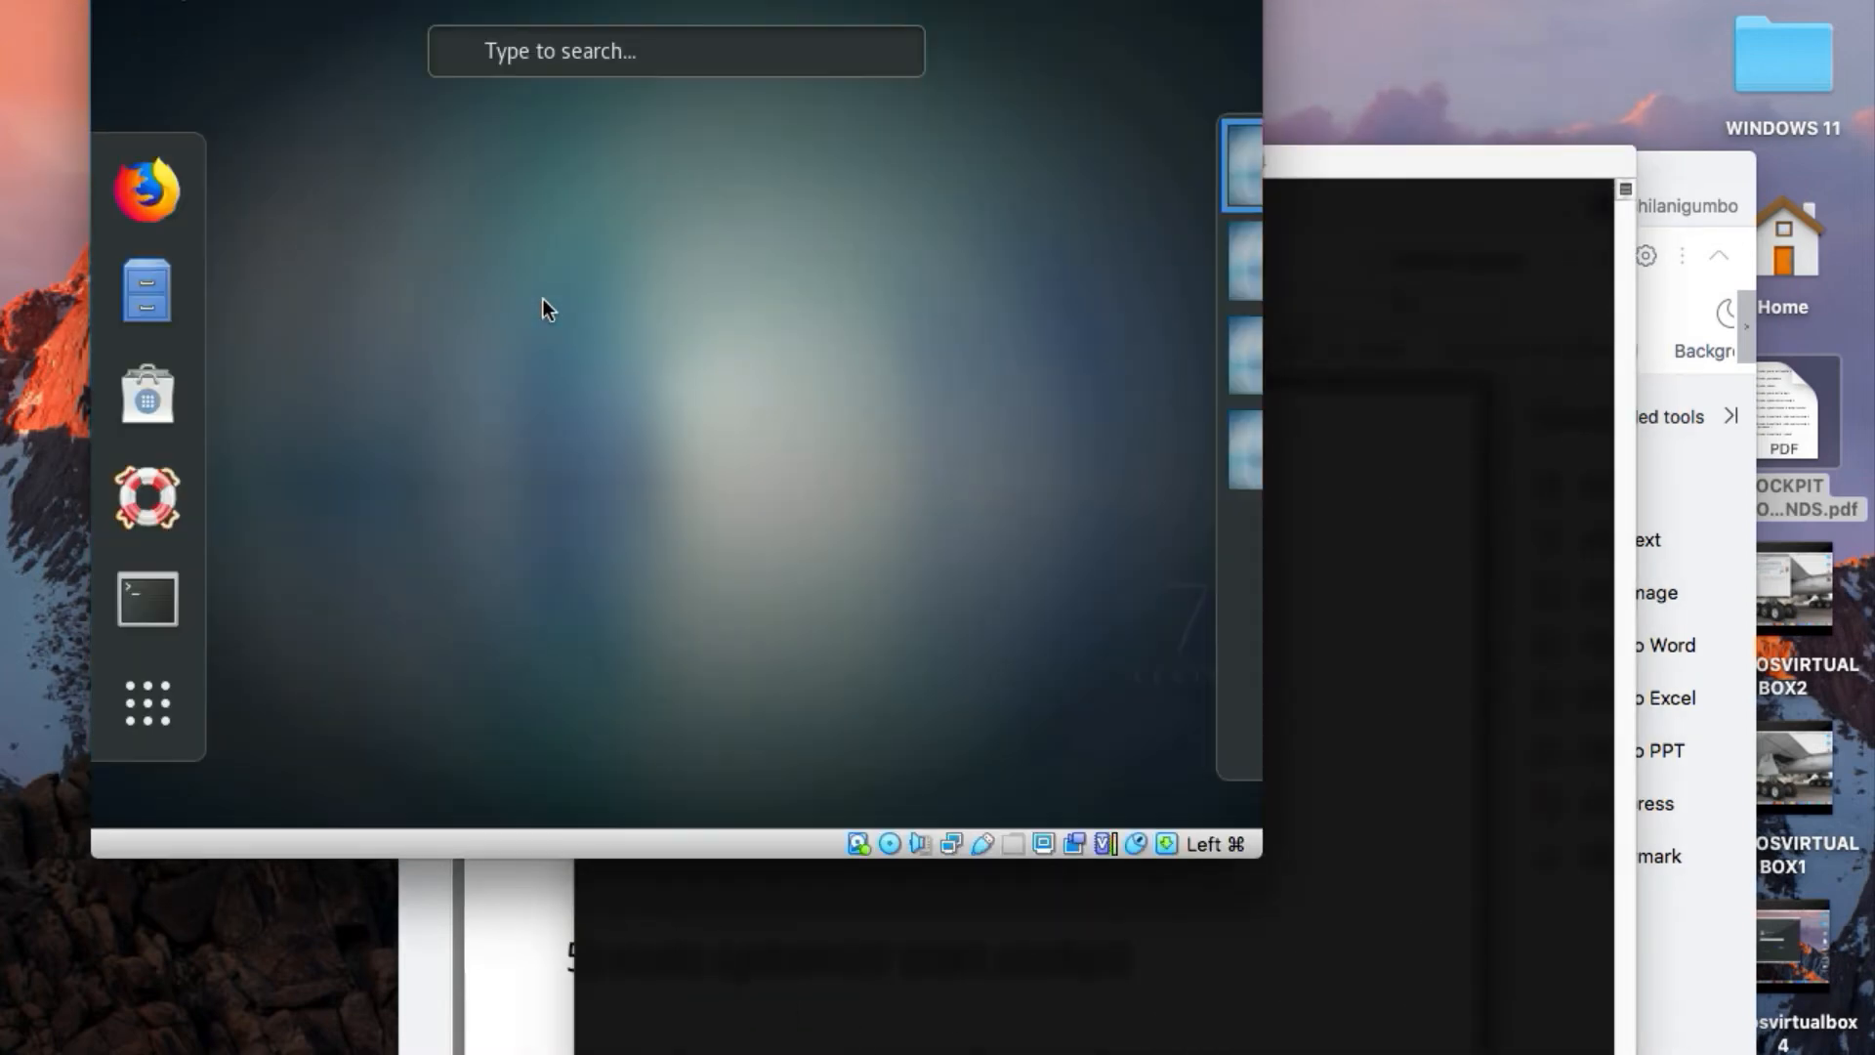
pyautogui.click(184, 613)
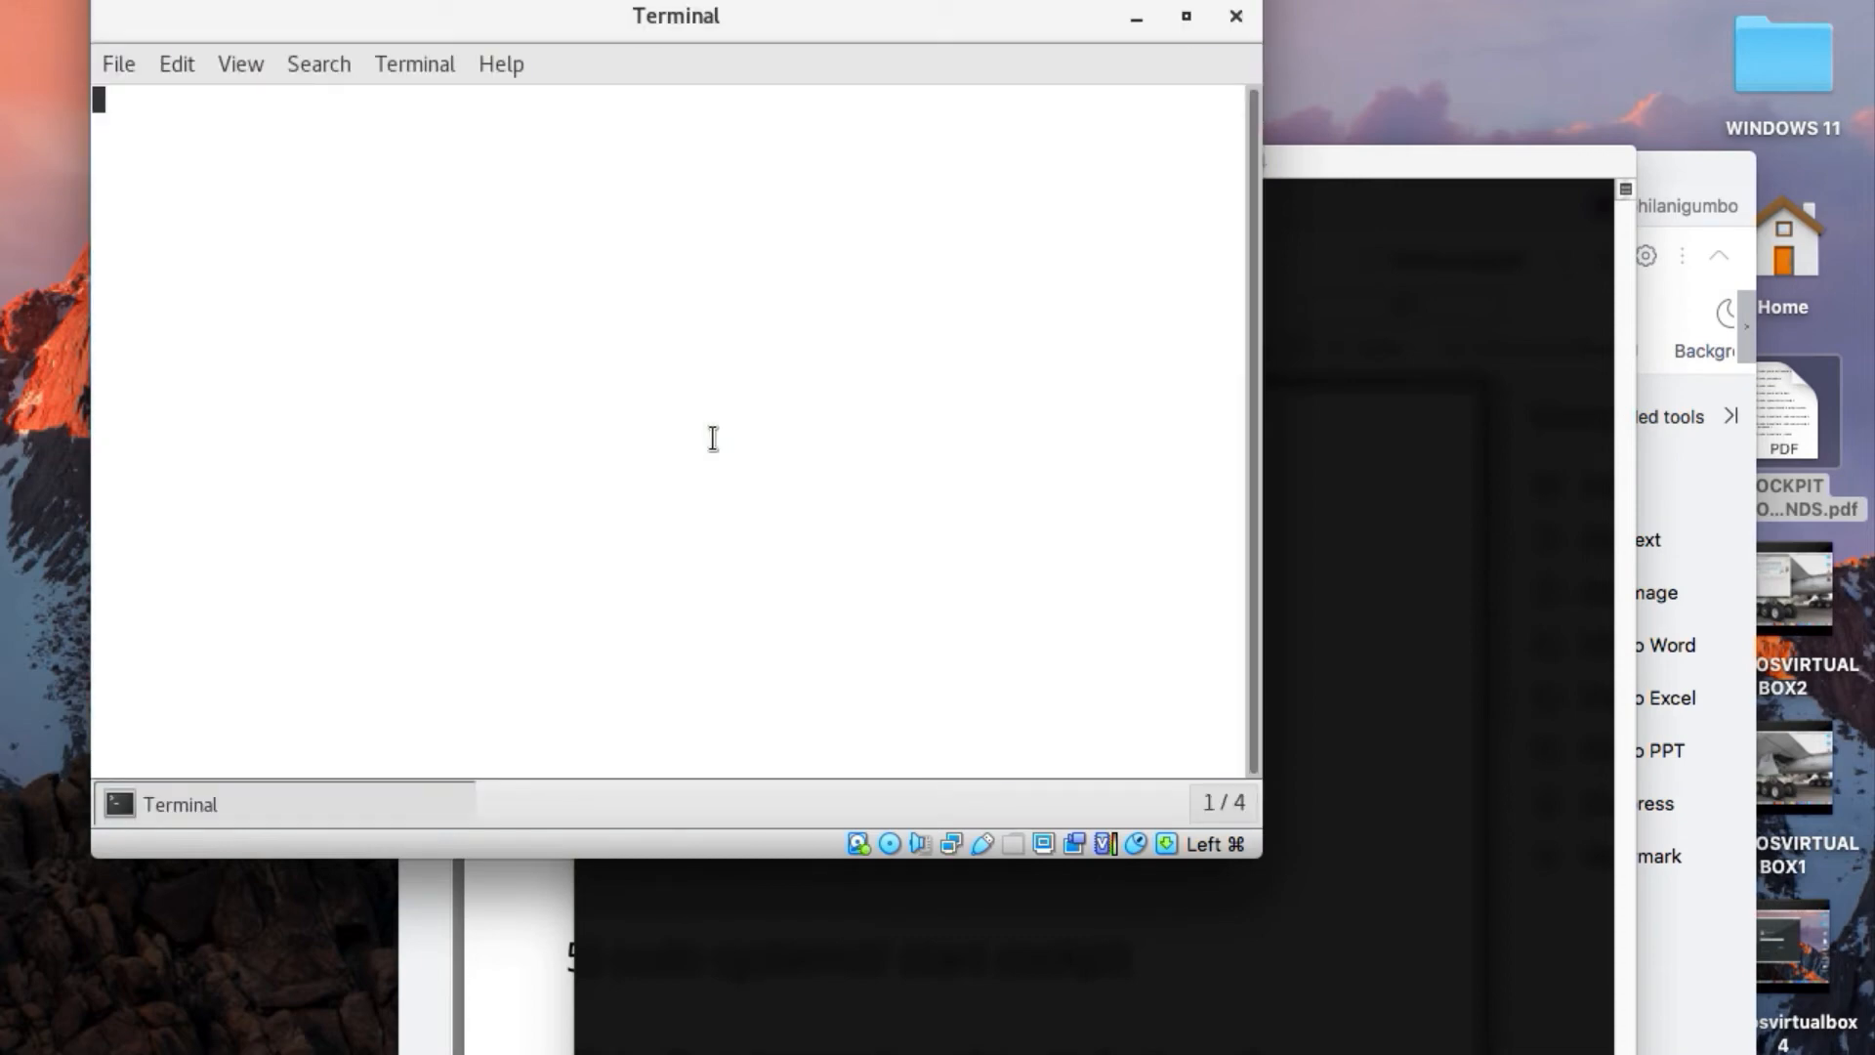
# Run ifconfig in the CentOS terminal to look up the virtual machine's IP address
pyautogui.write('ifcon')
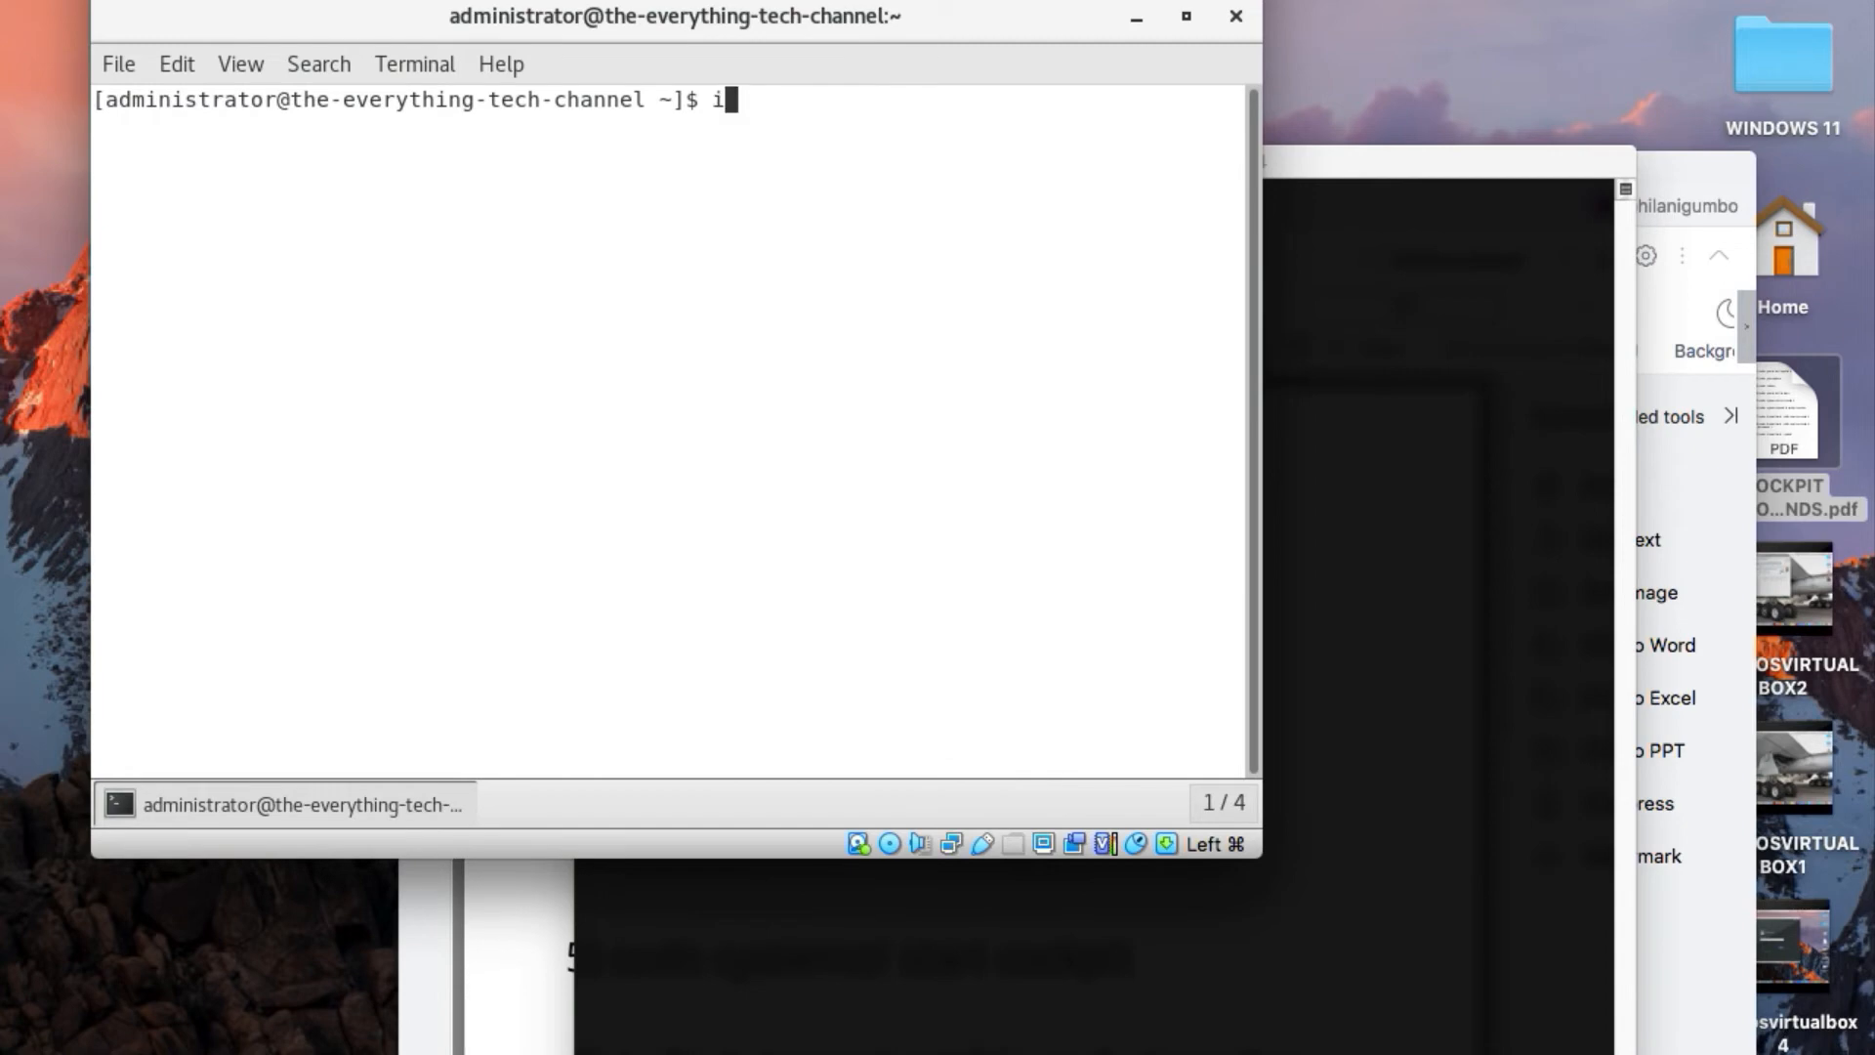
pyautogui.write('fig')
pyautogui.press('Return')
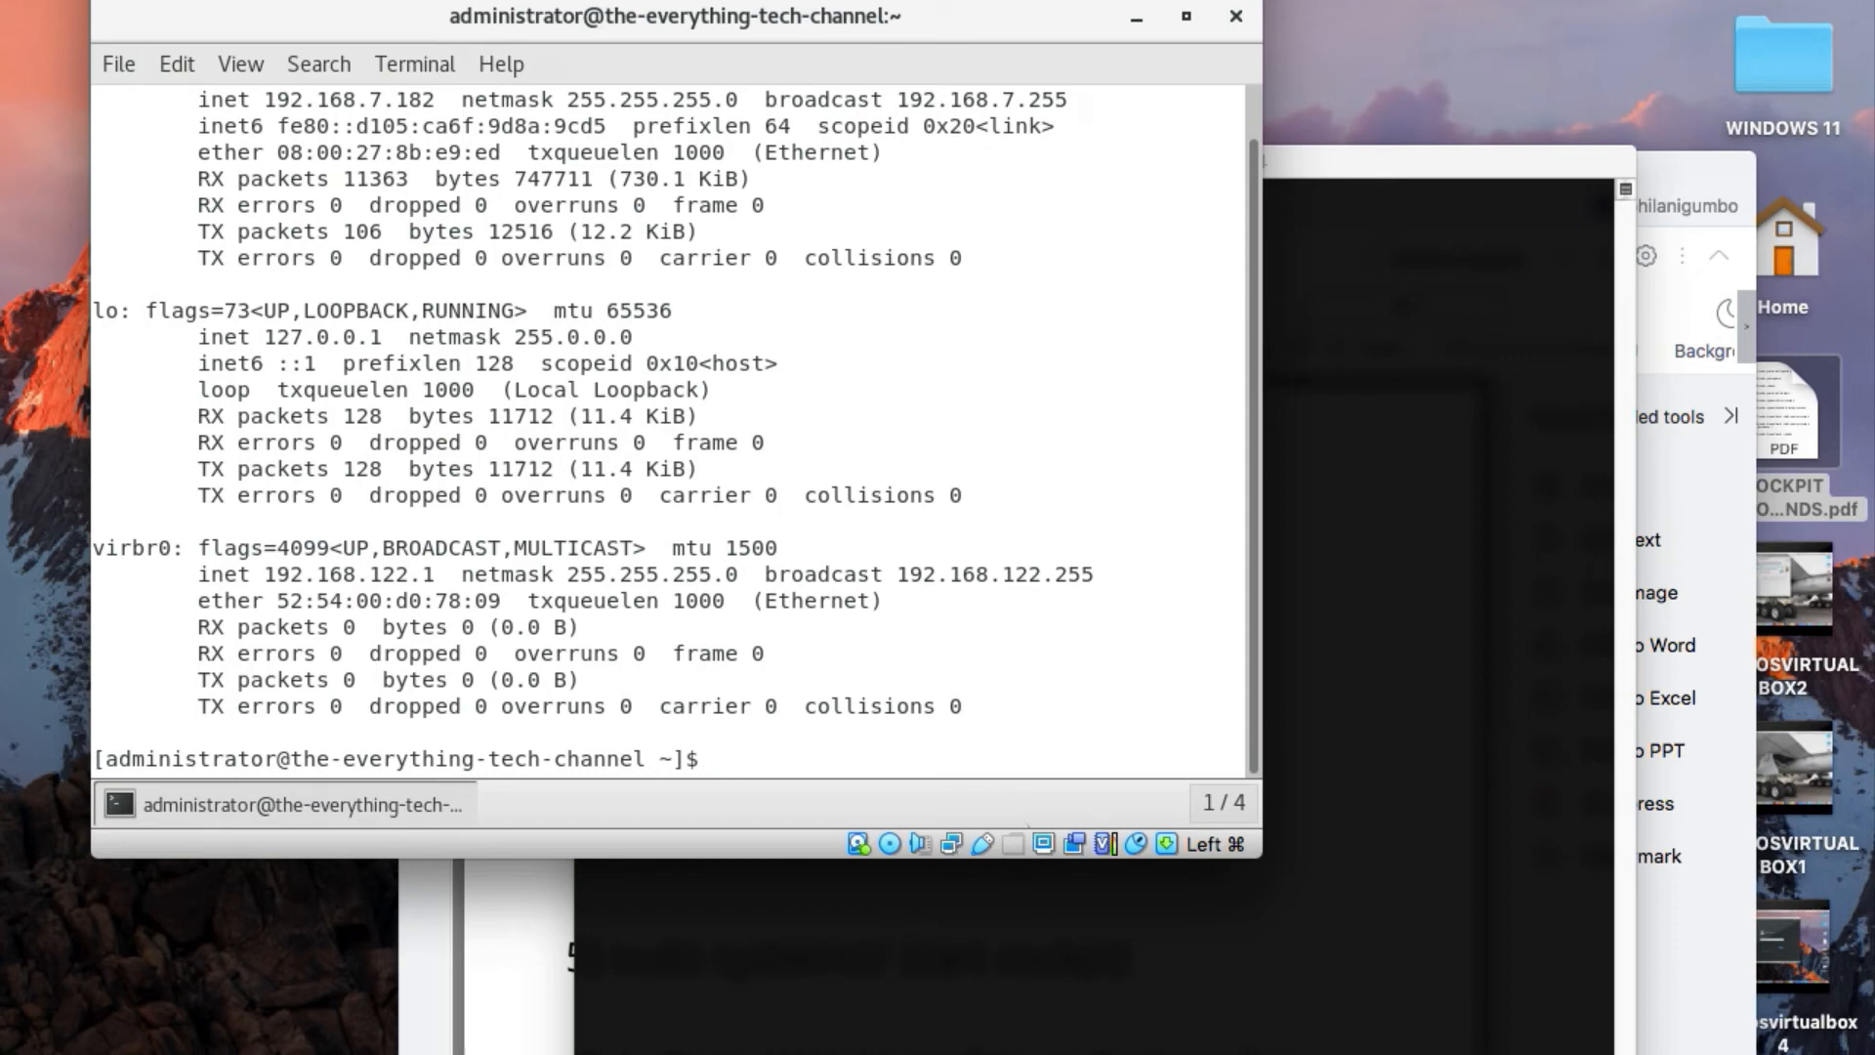
pyautogui.click(1224, 802)
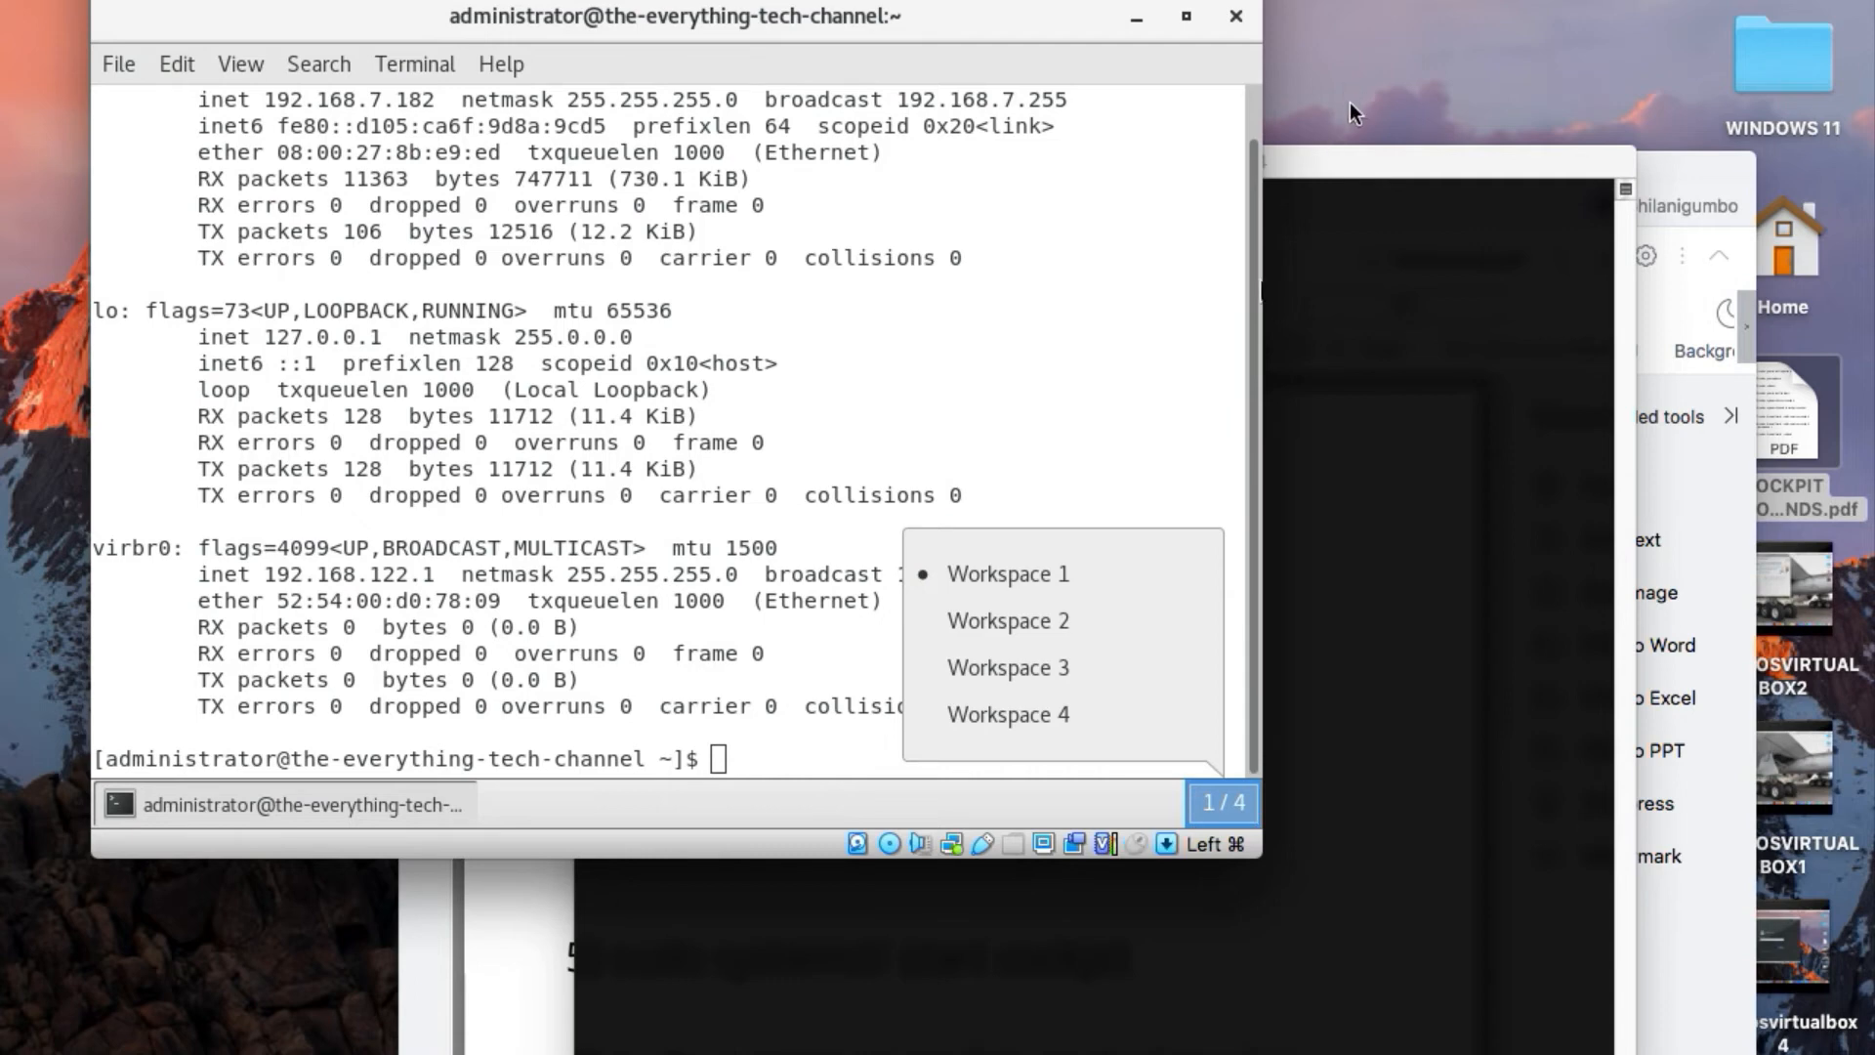
pyautogui.click(1314, 211)
pyautogui.write('ssh ')
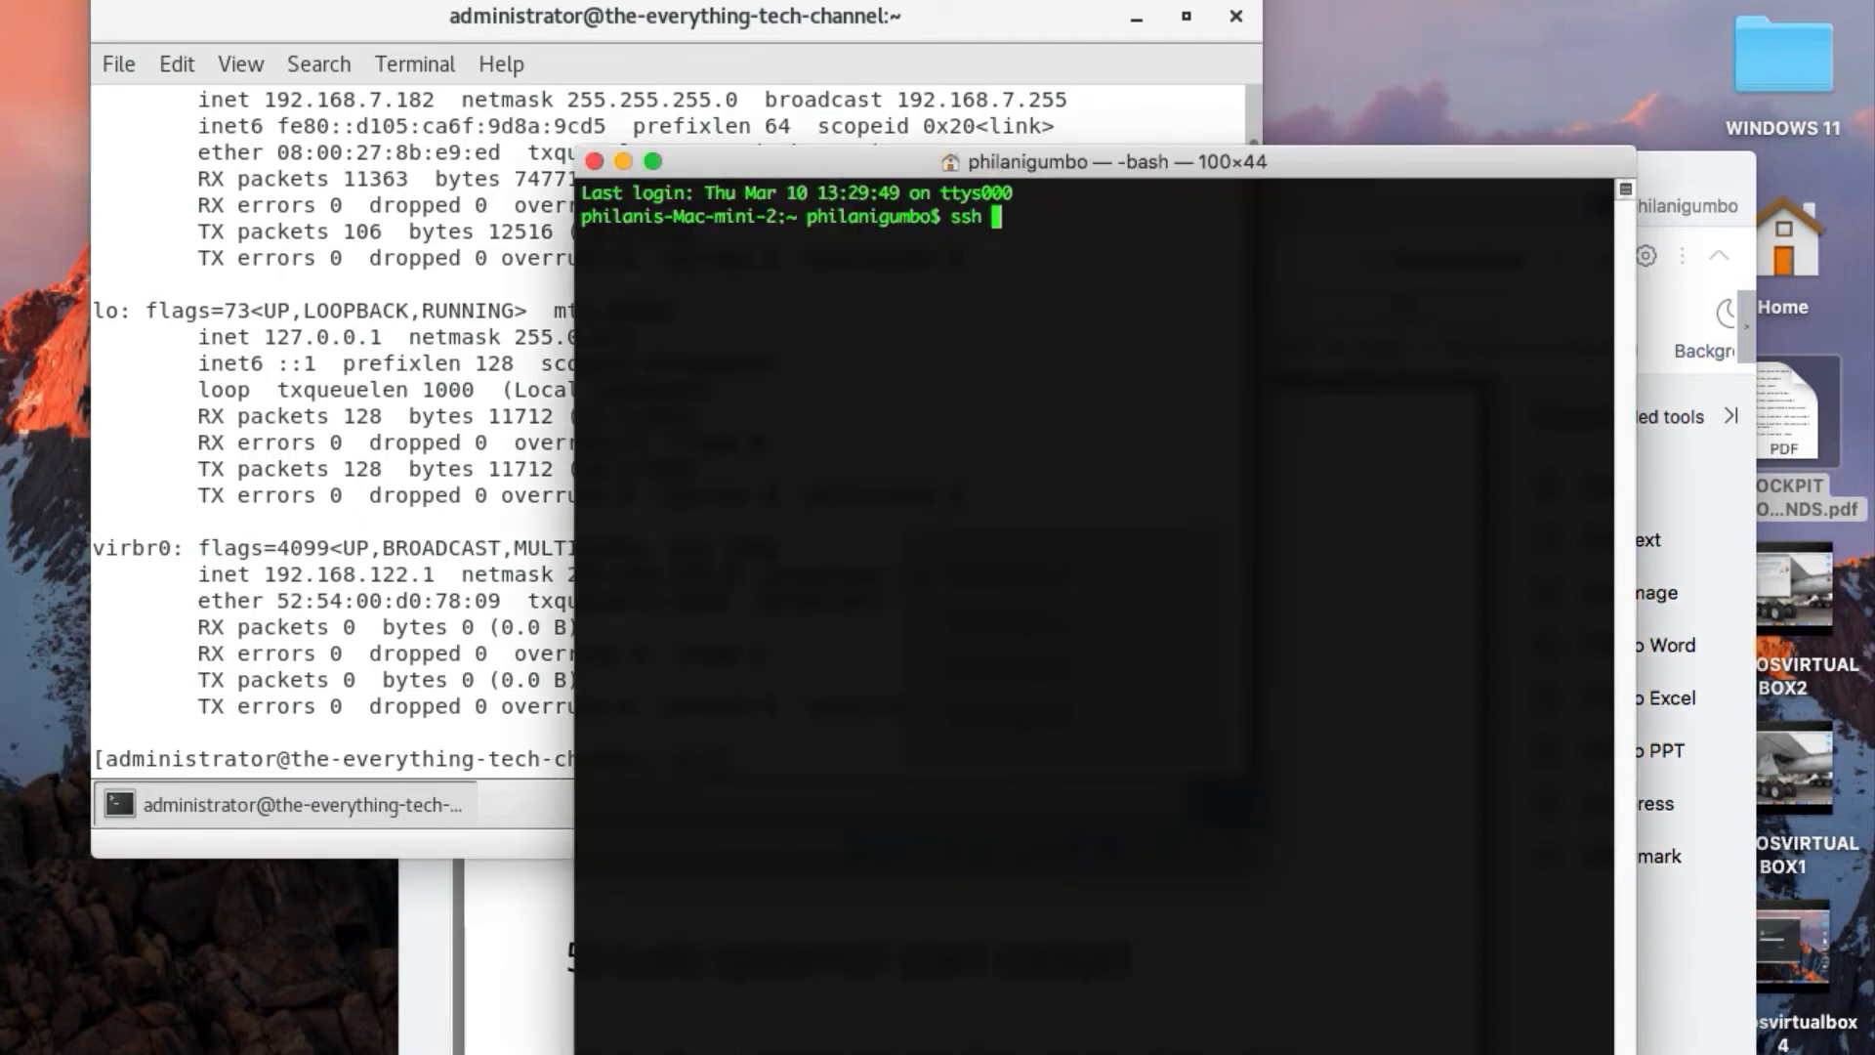
pyautogui.write('administrator')
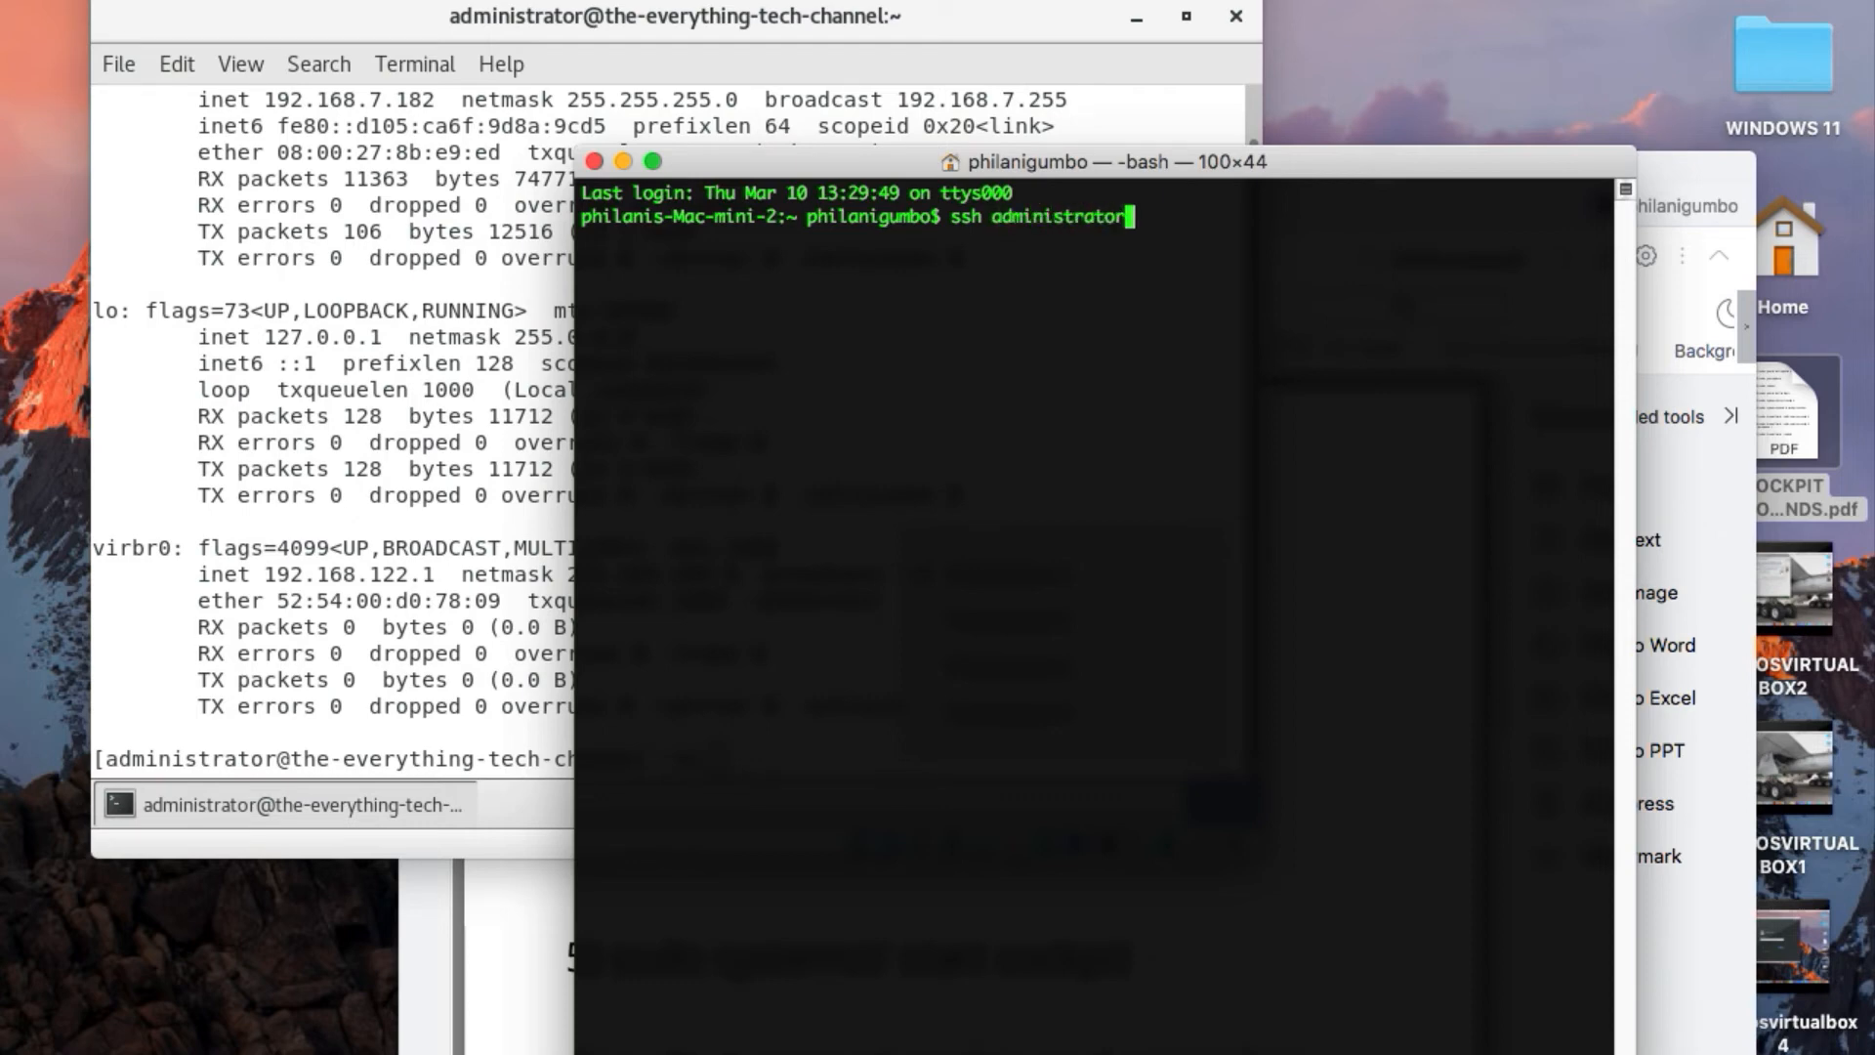
pyautogui.write('@192.168.7.182')
pyautogui.press('Return')
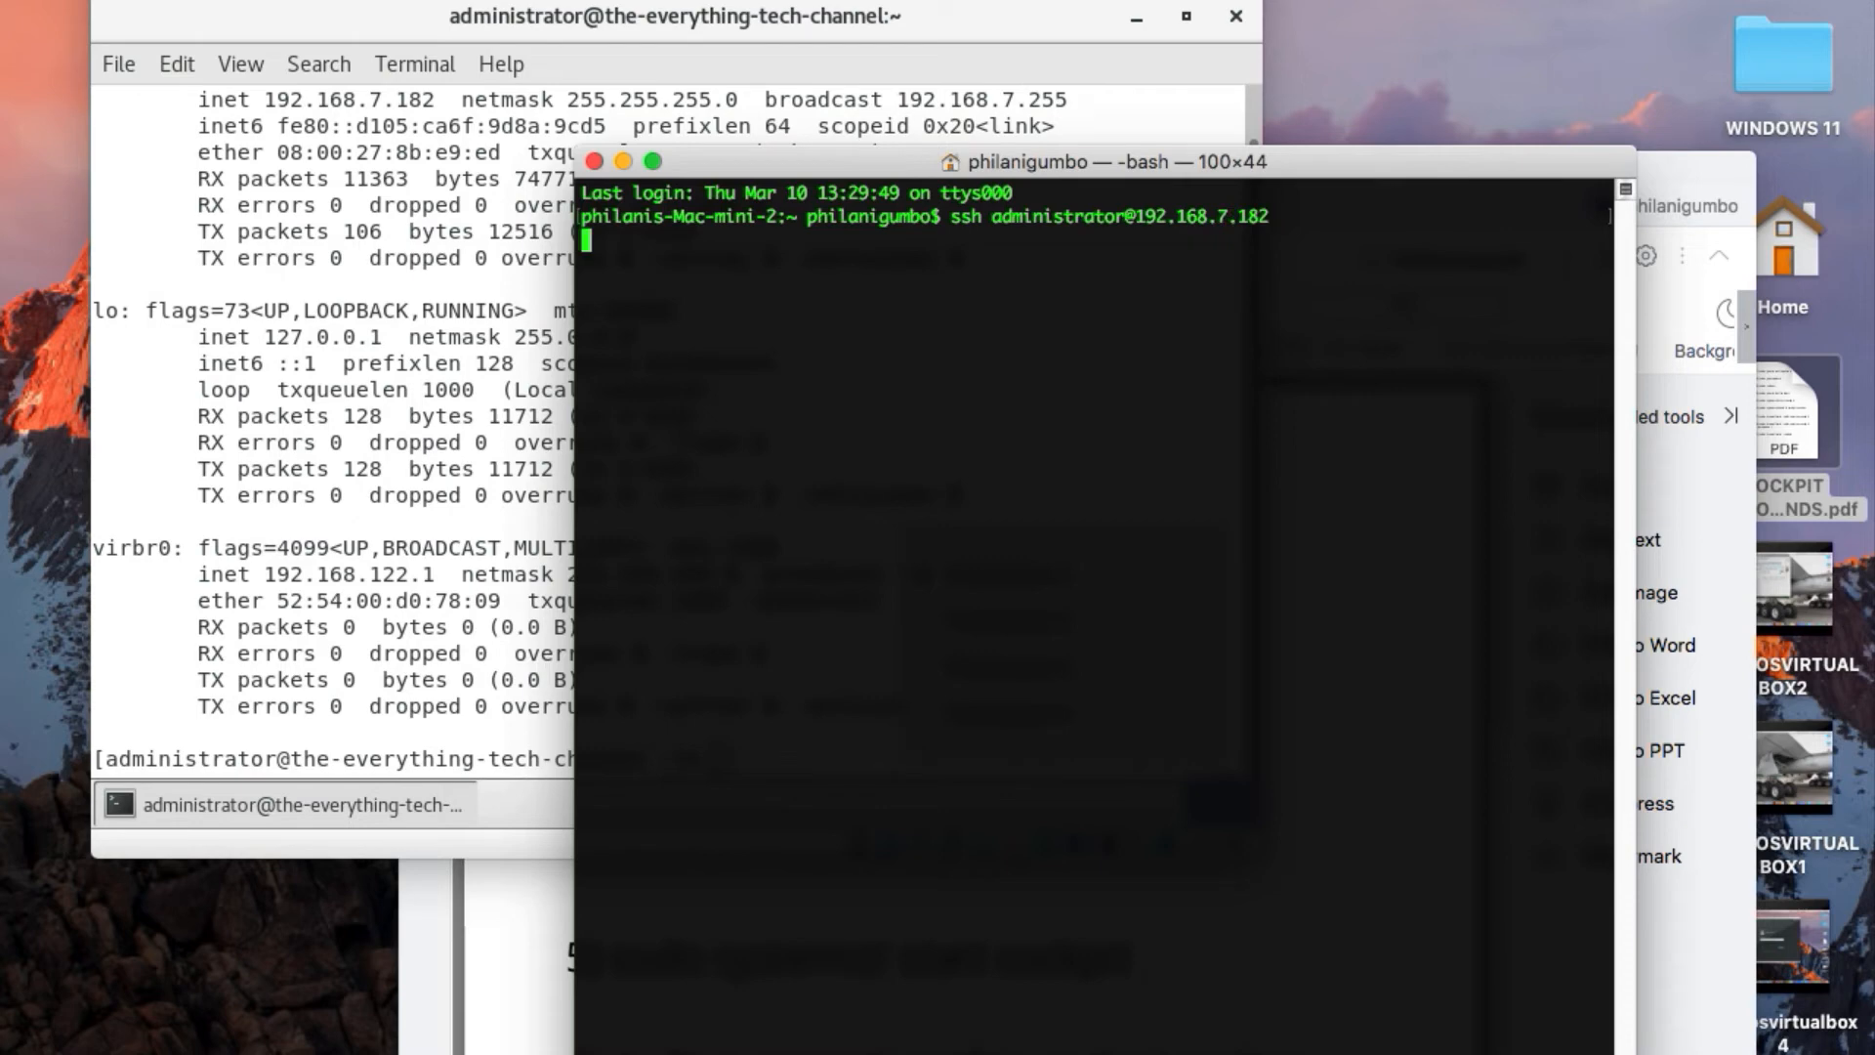
# Accept the host key with "yes" and log in to the SSH session with the administrator account password
pyautogui.write('yesy')
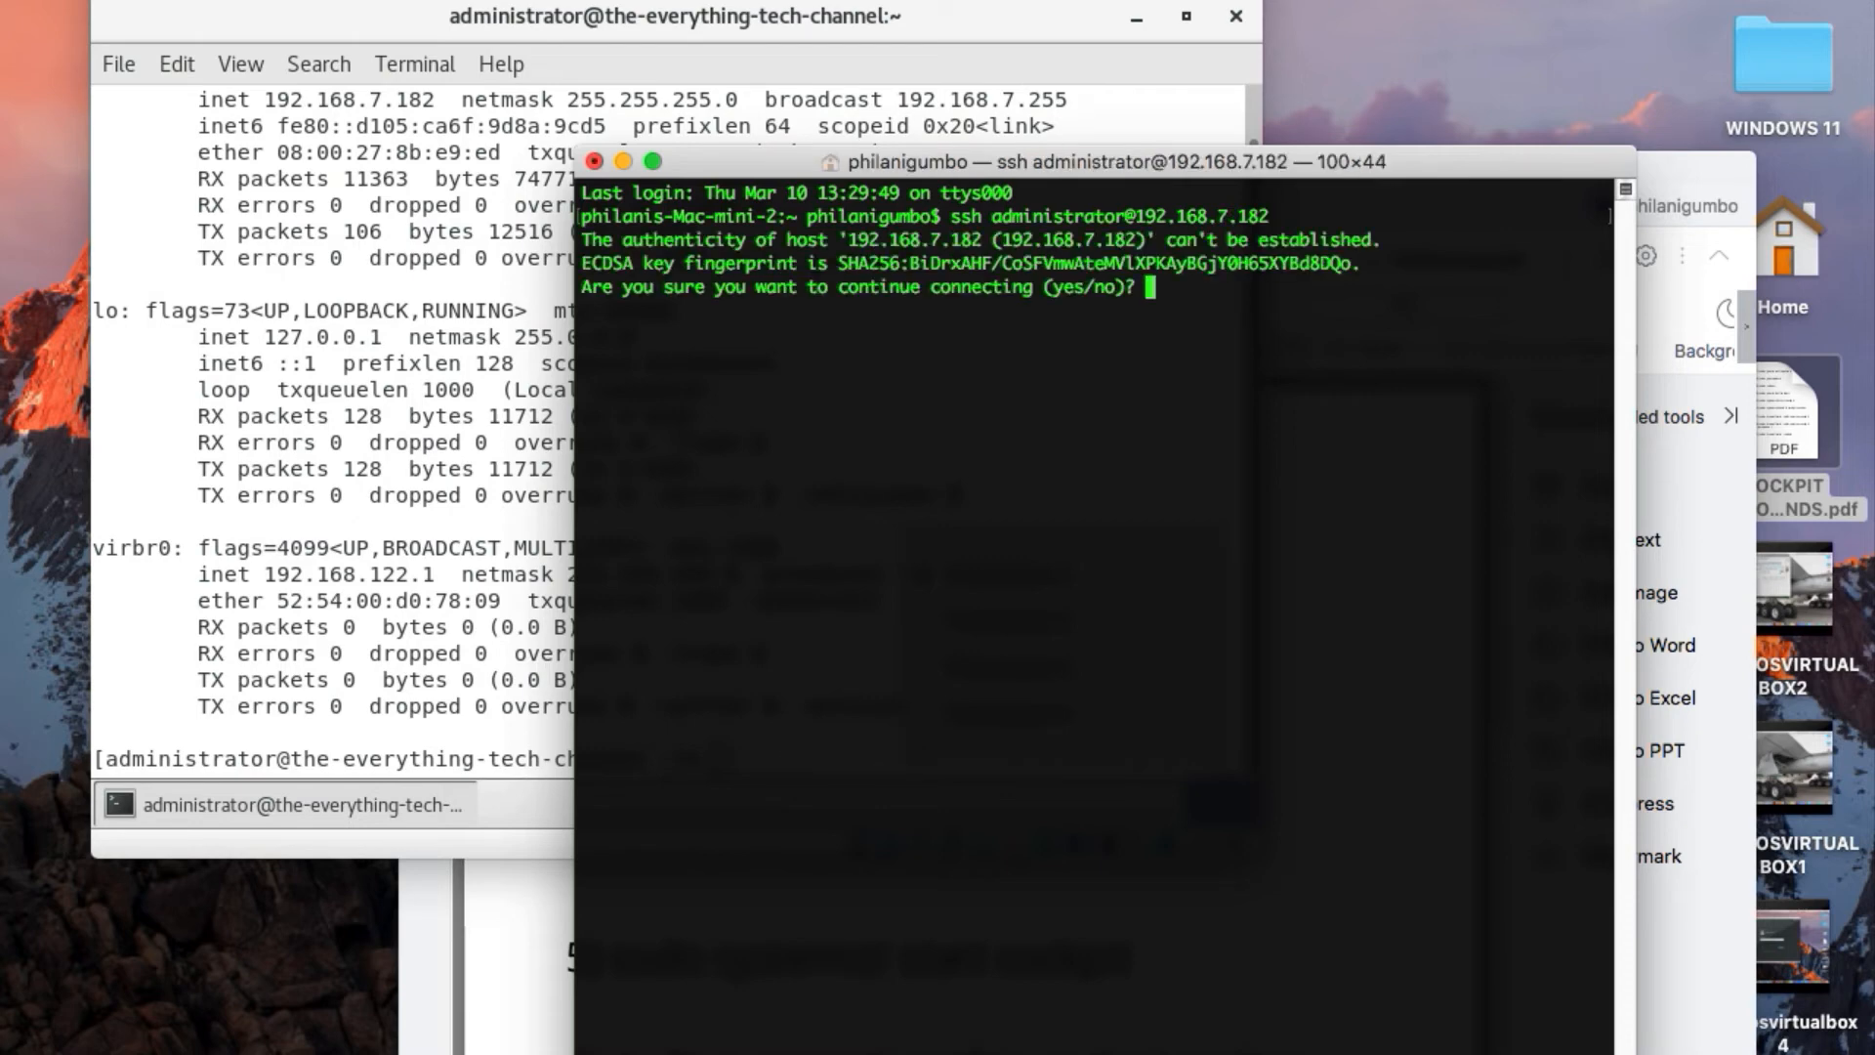
pyautogui.press('BackSpace')
pyautogui.press('Return')
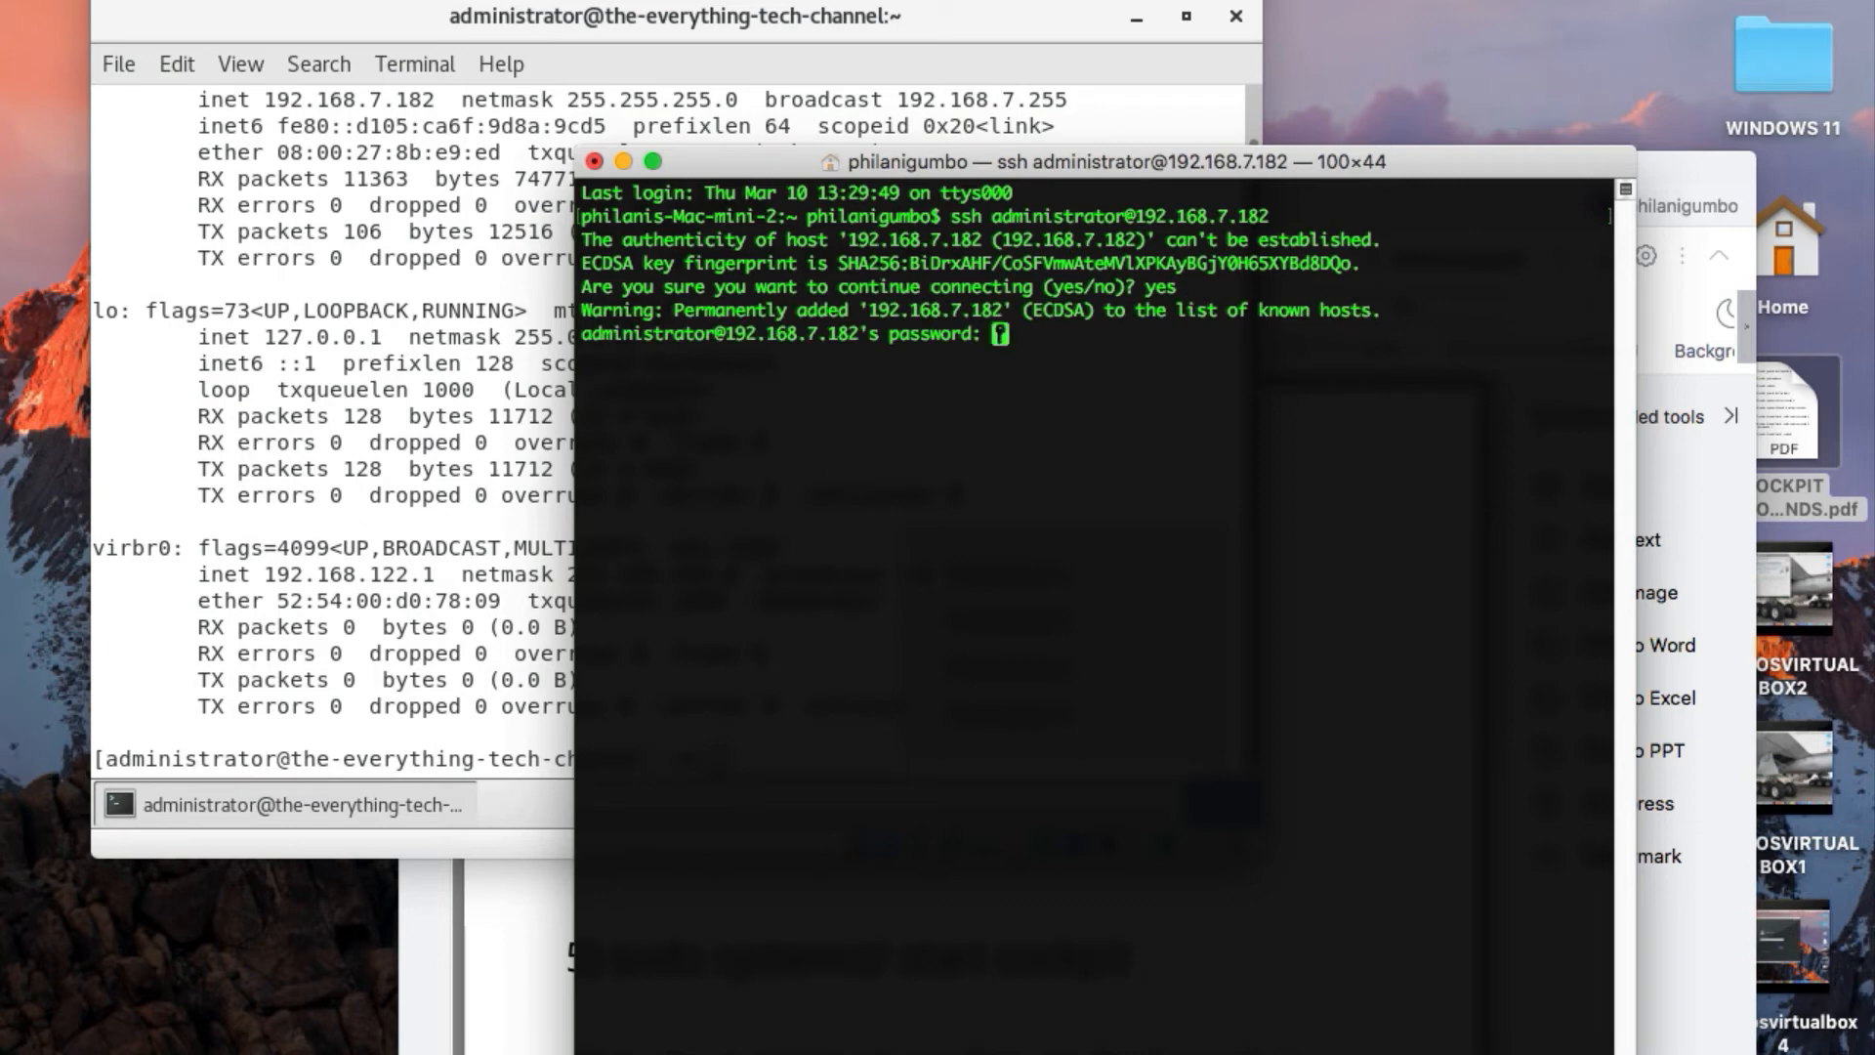
pyautogui.press('Return')
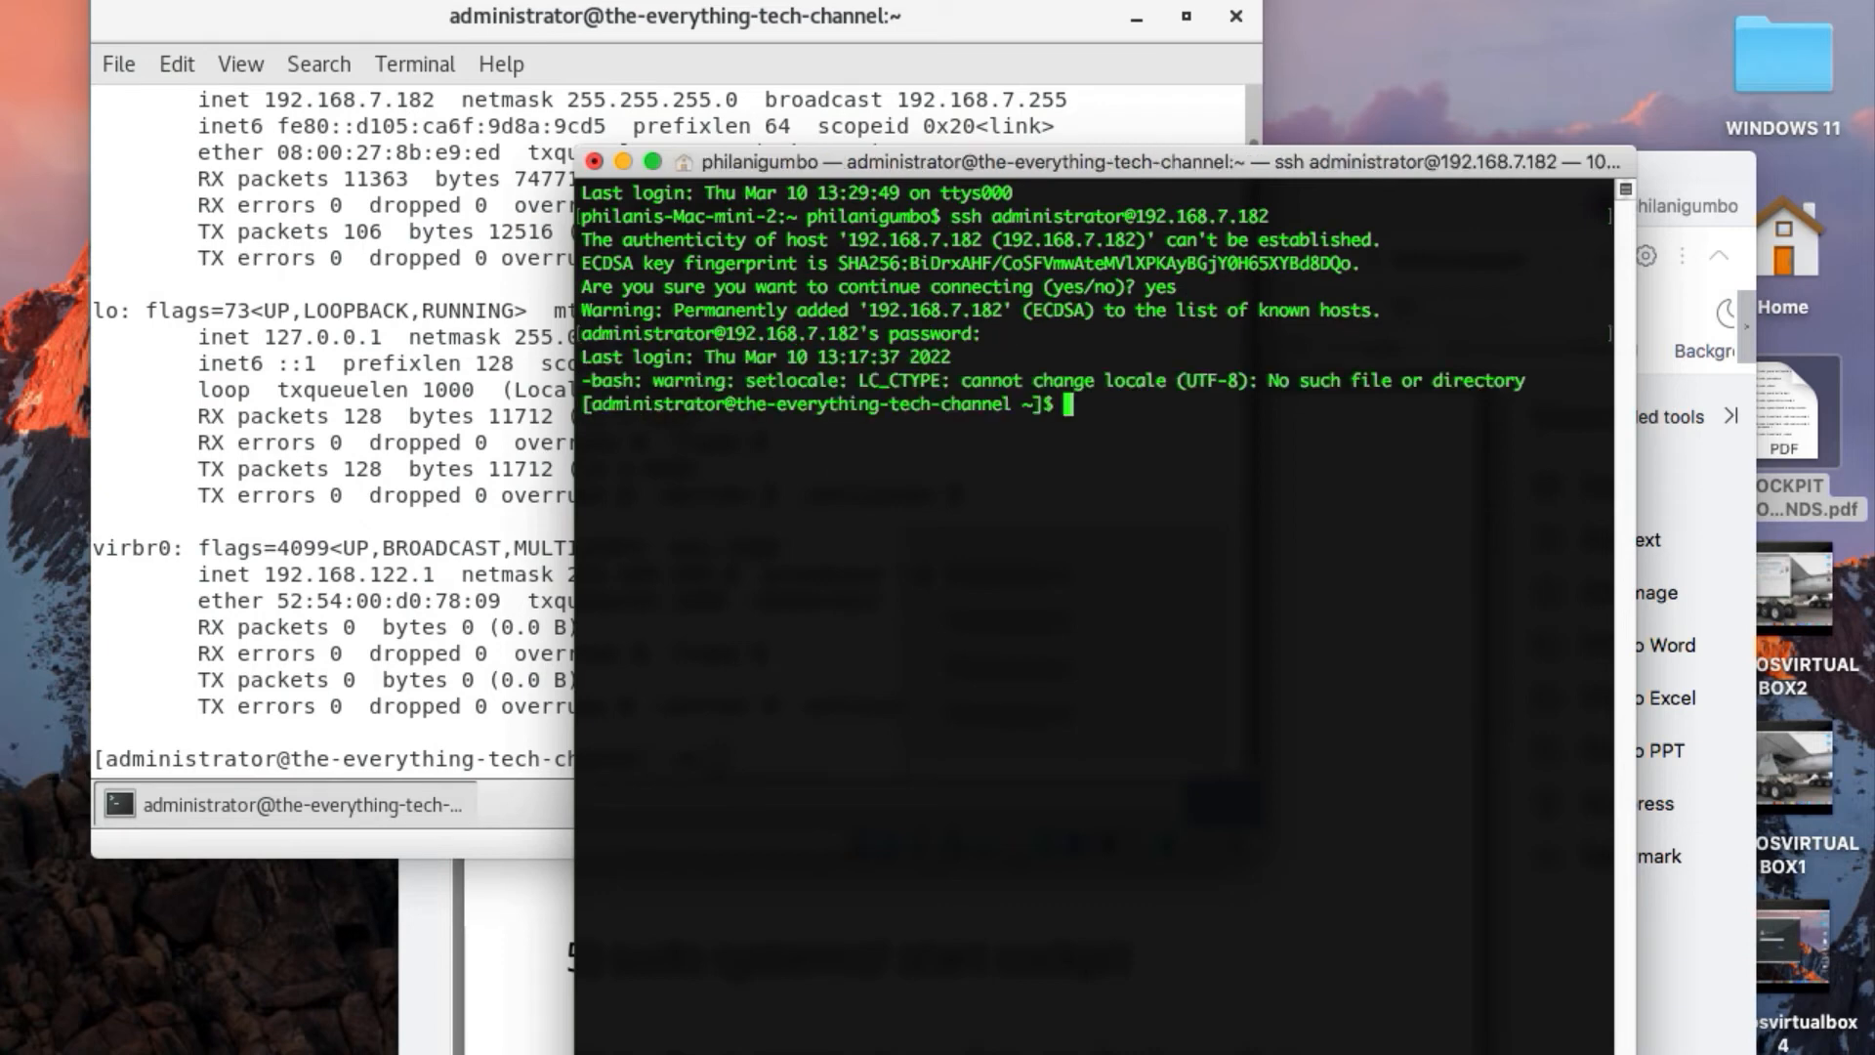
pyautogui.press('Return')
pyautogui.press('Return')
pyautogui.press('Return')
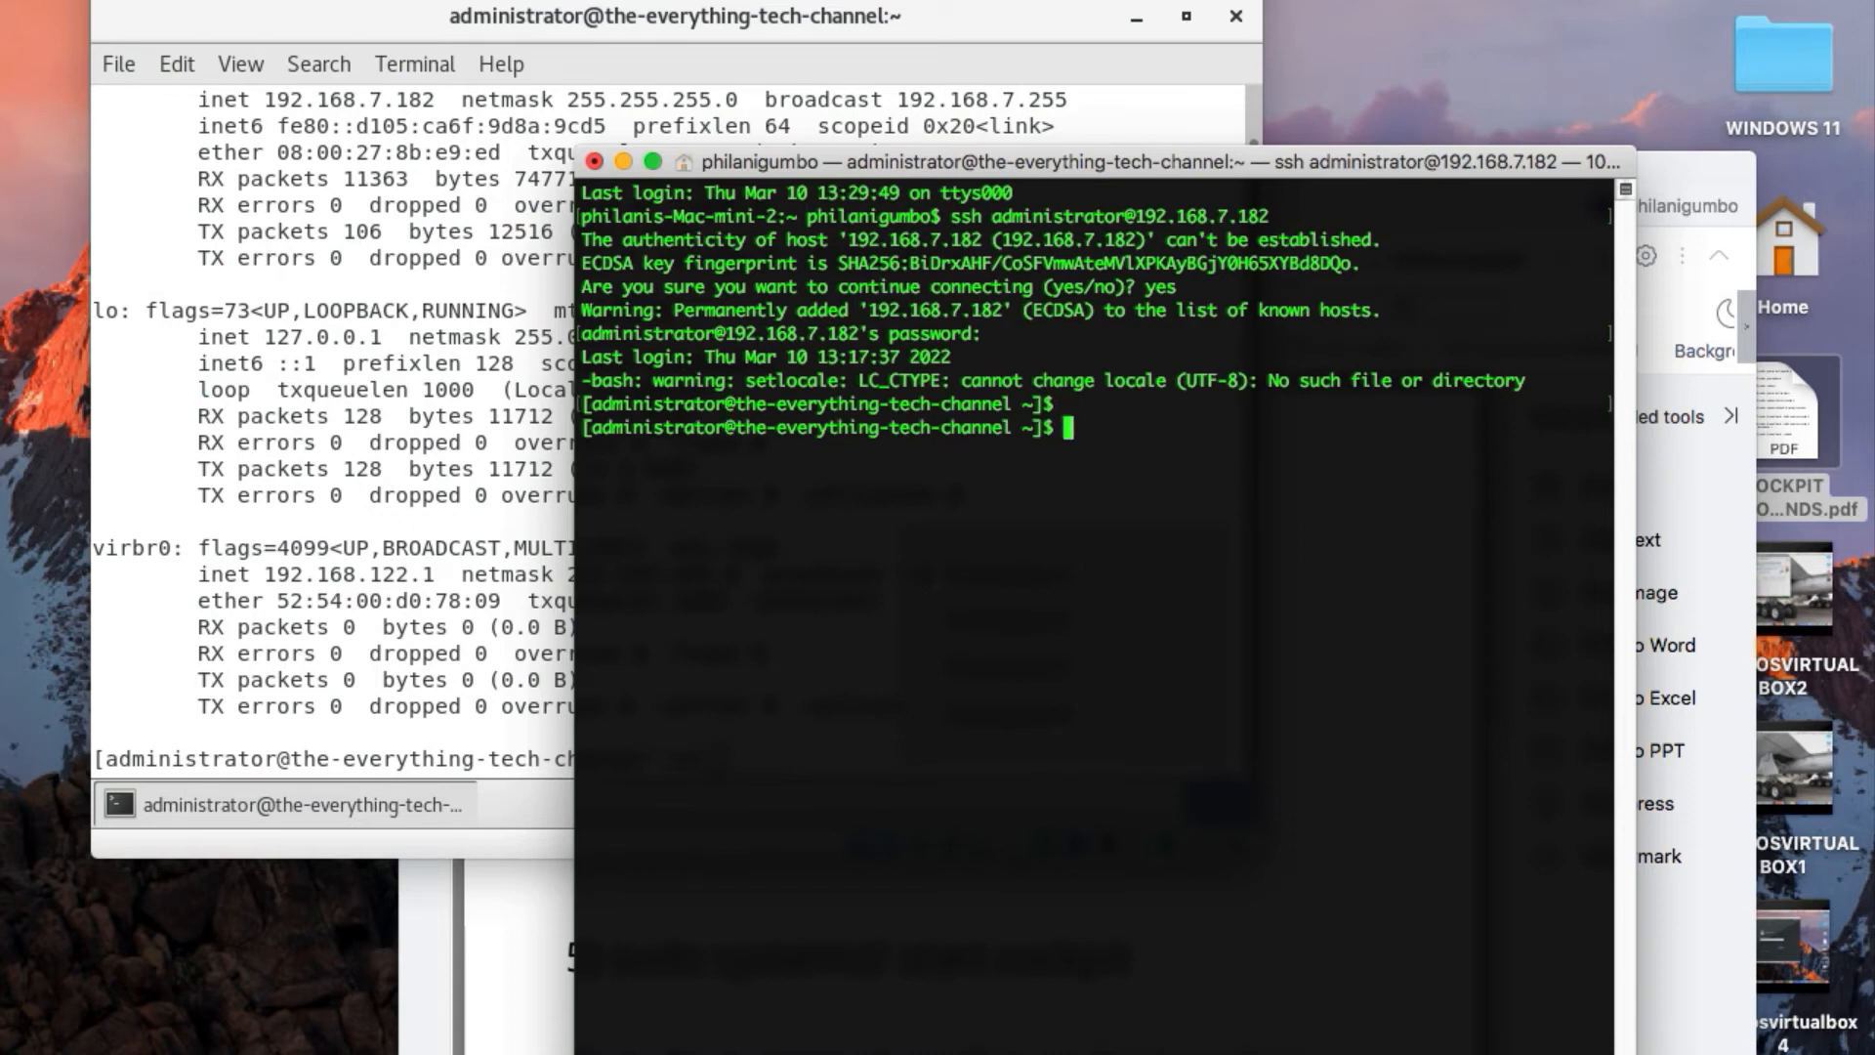
# Switch to the root user with "sudo su", entering the administrator account password
pyautogui.write('sudo su')
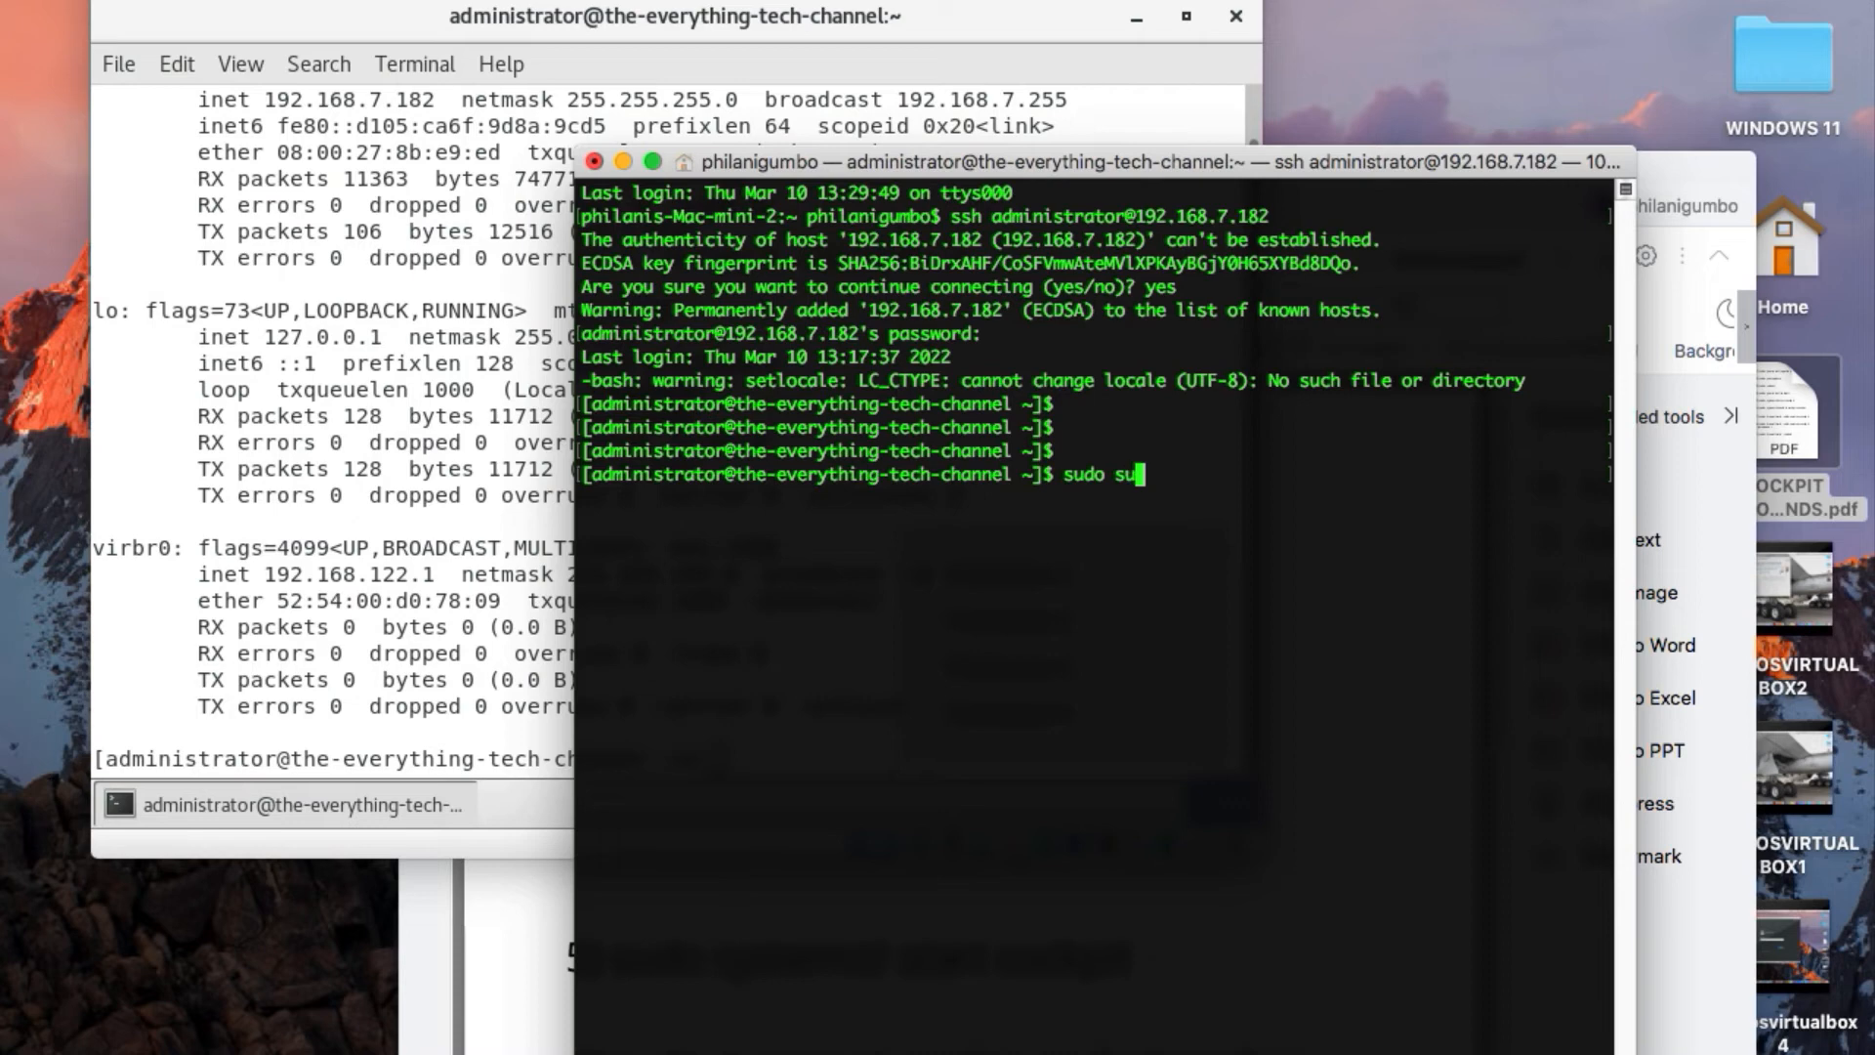
pyautogui.press('Return')
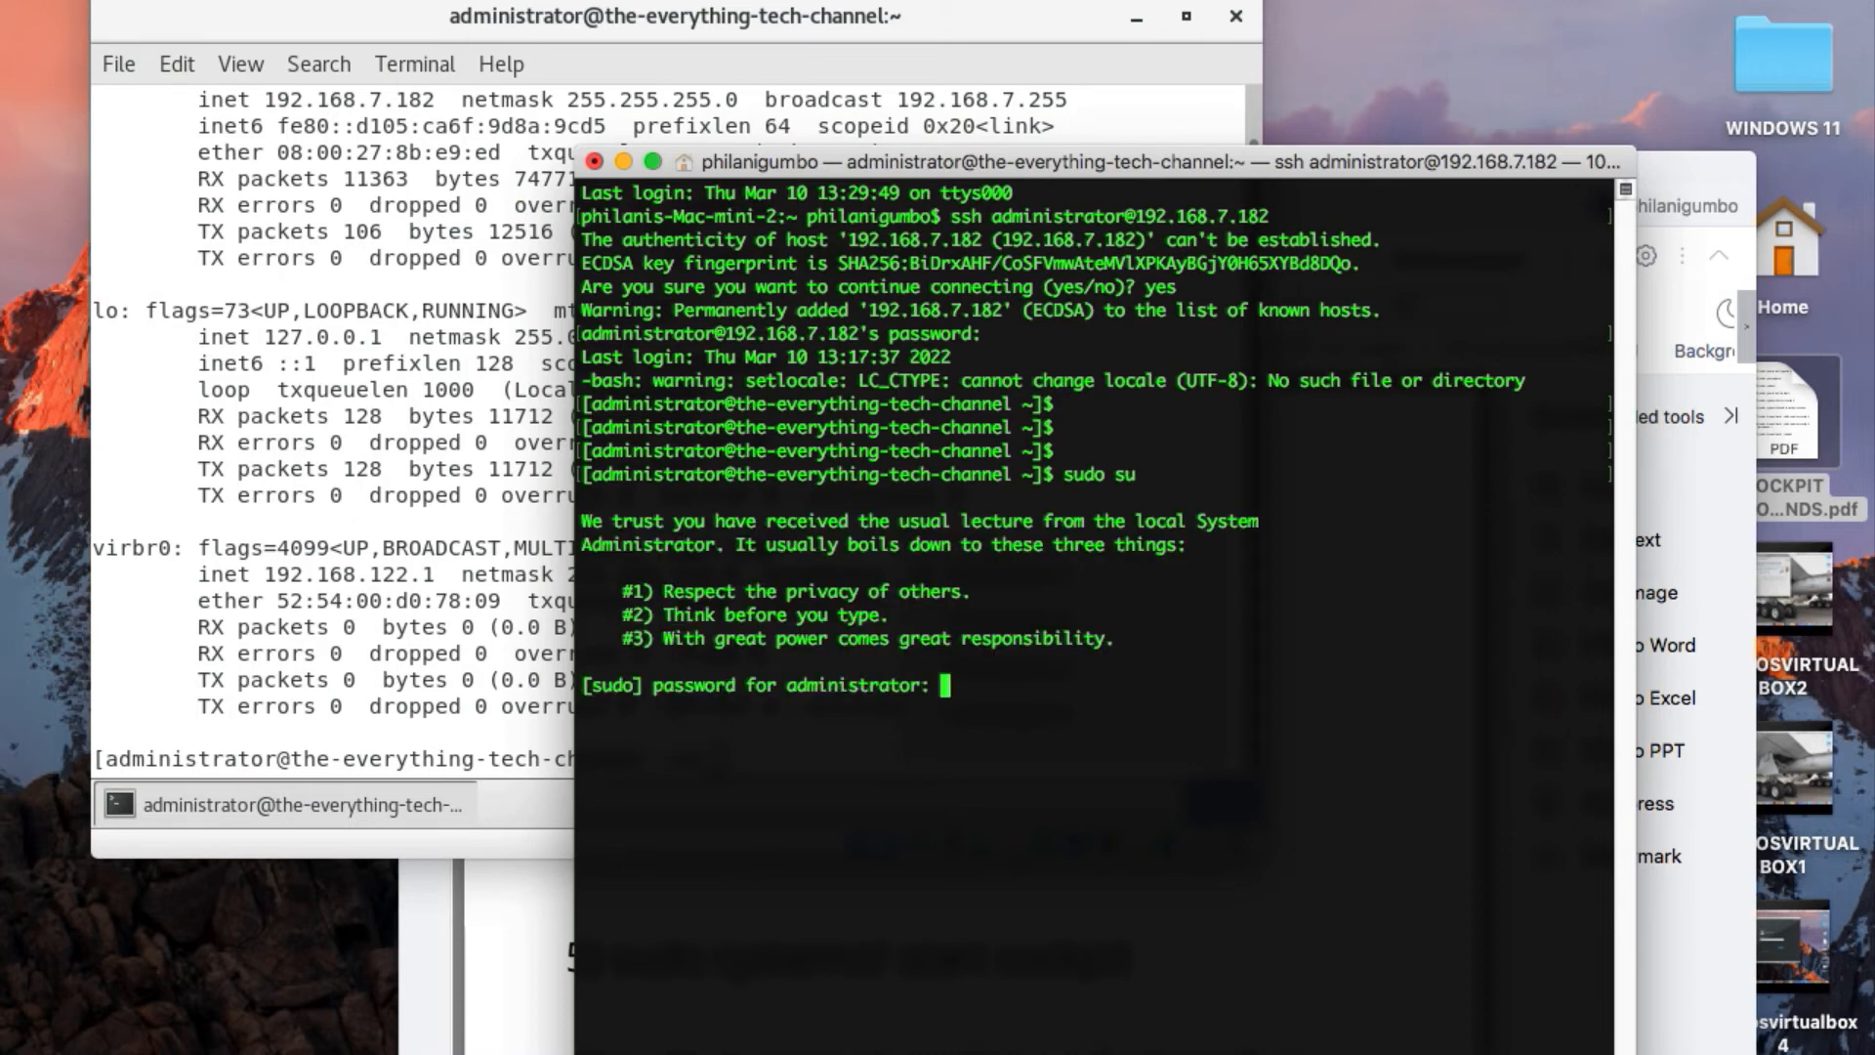
pyautogui.press('Return')
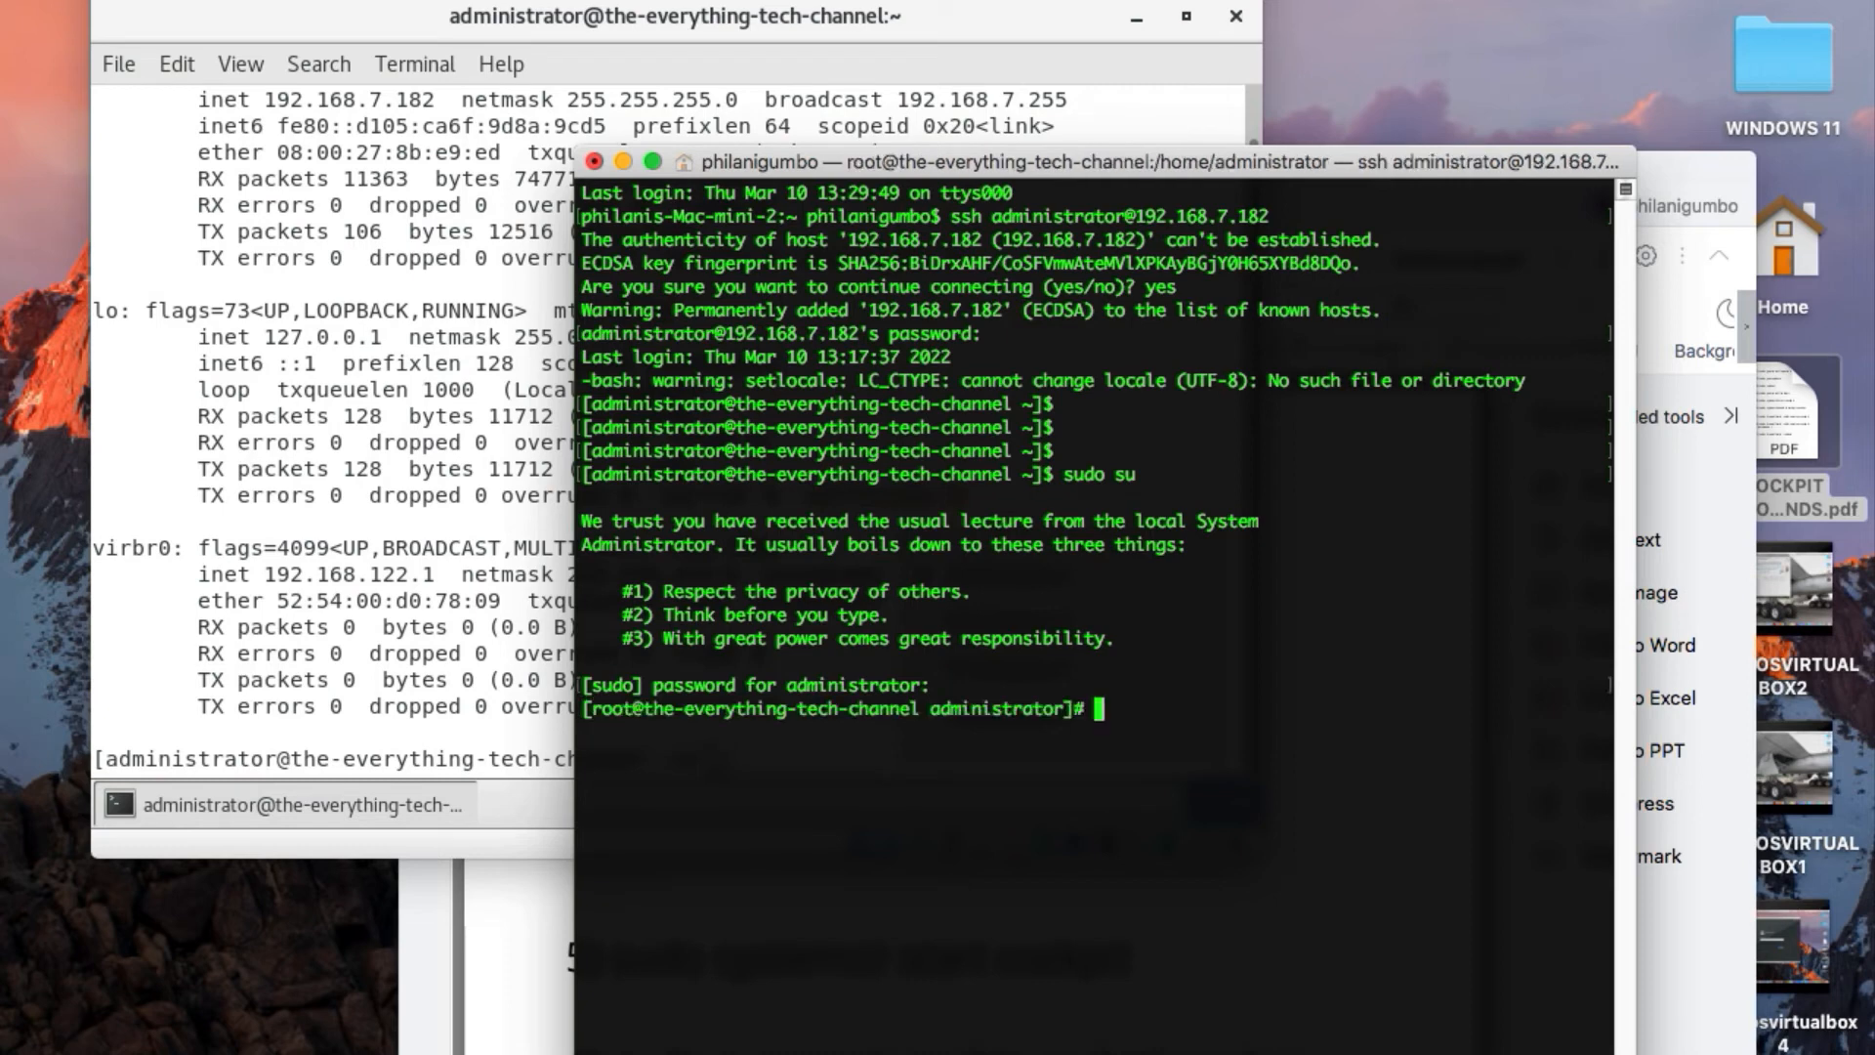
pyautogui.press('Return')
pyautogui.press('Return')
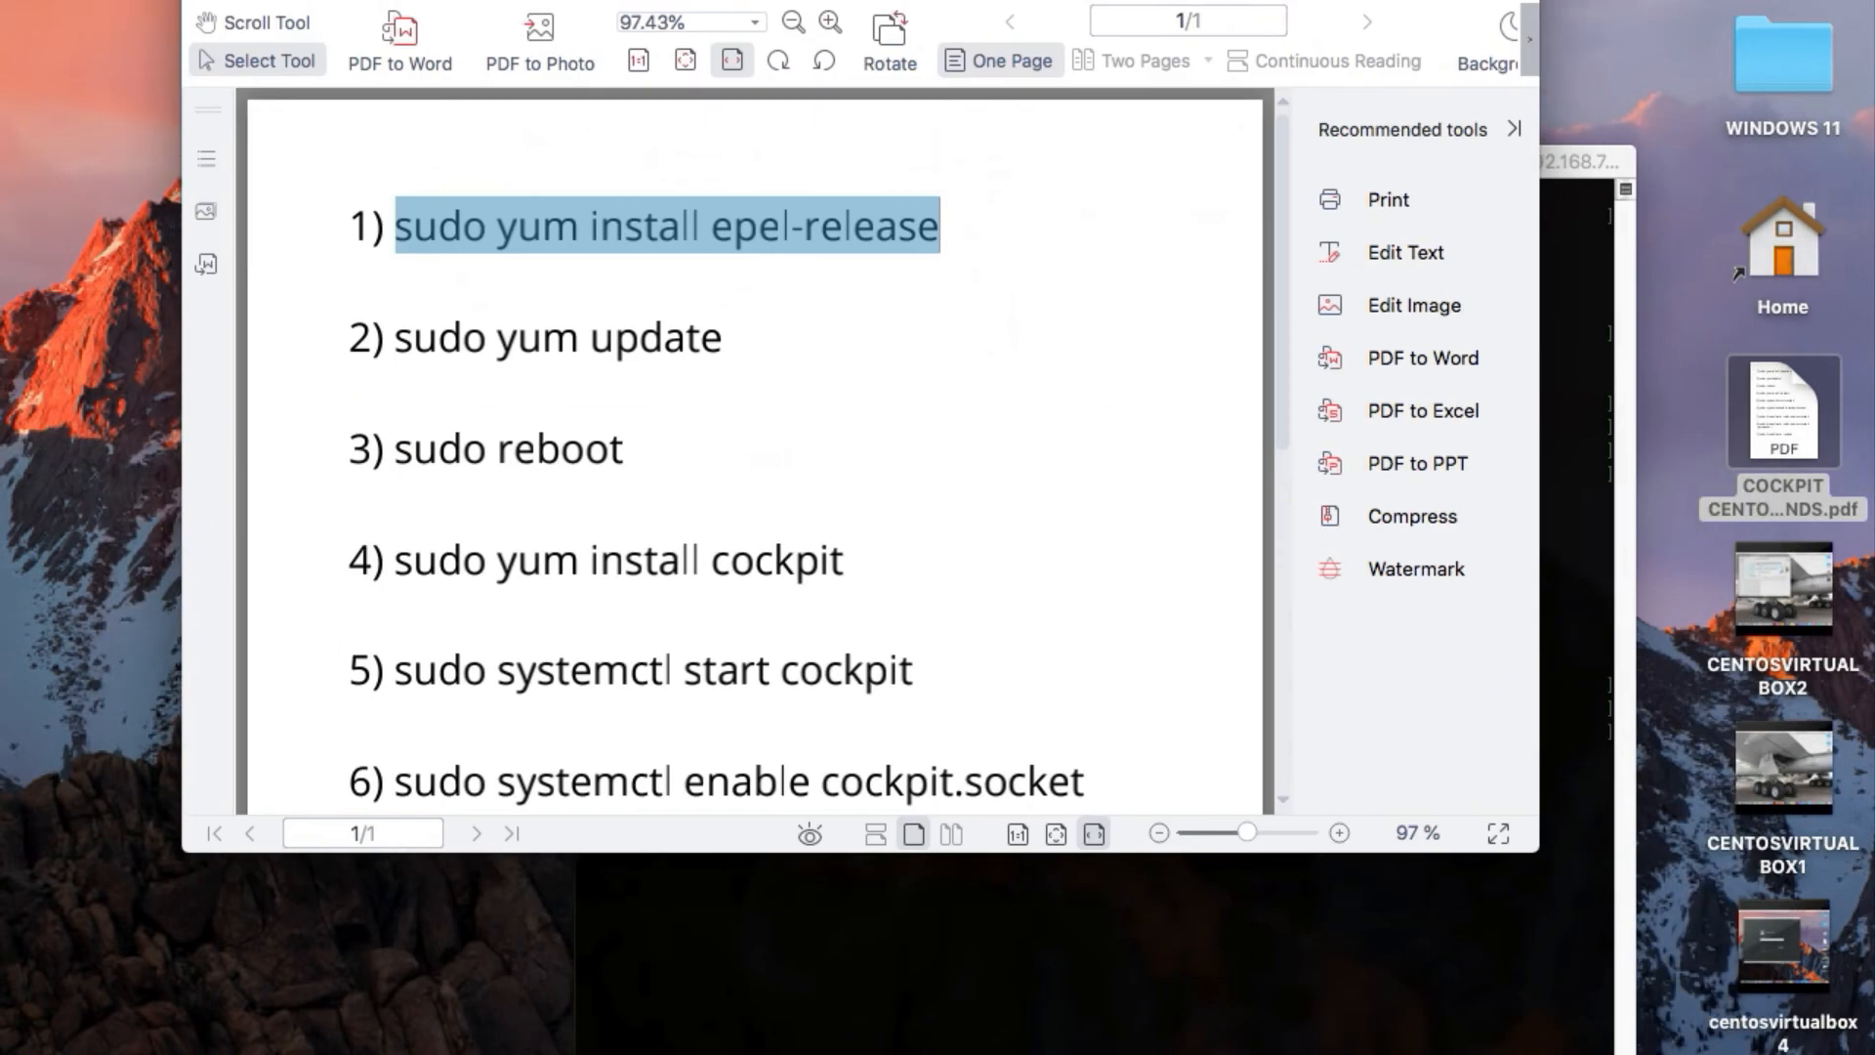
# Bring the SSH terminal forward and place it over the PDF, just below the first command
pyautogui.click(1601, 156)
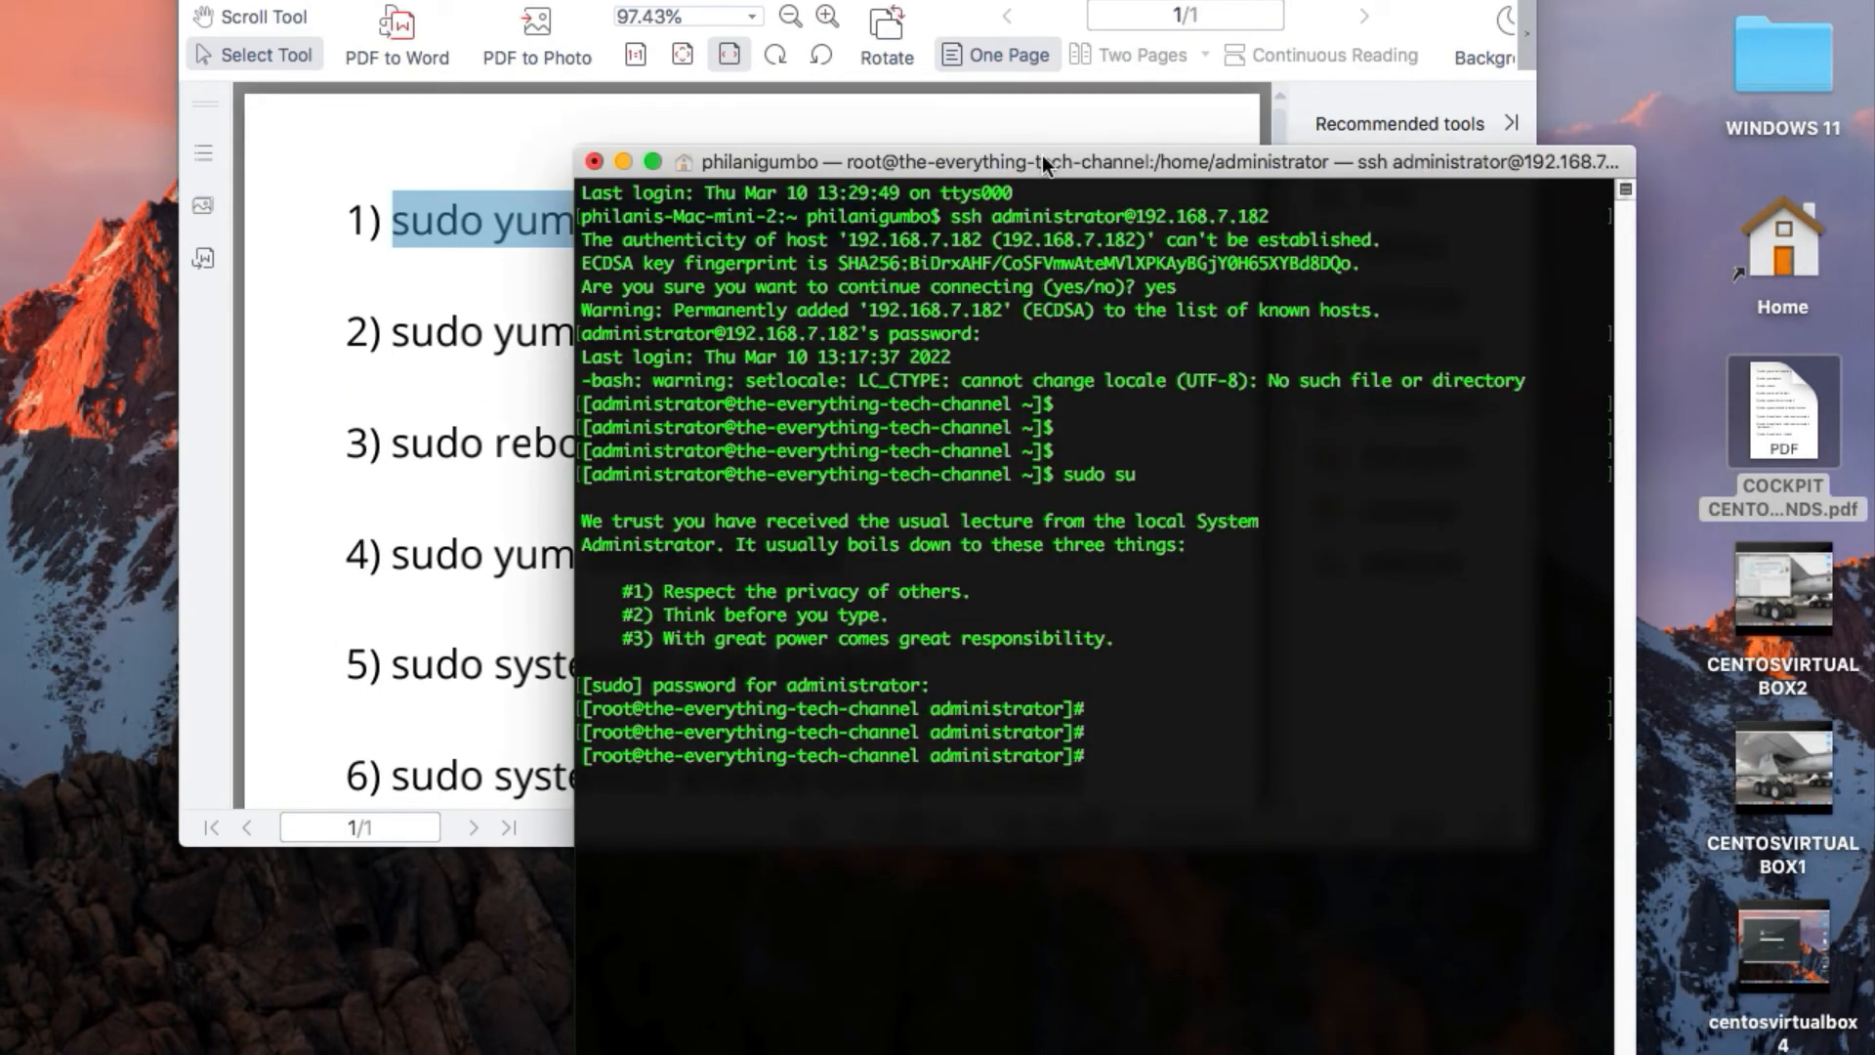
pyautogui.moveTo(1074, 156); pyautogui.dragTo(749, 281)
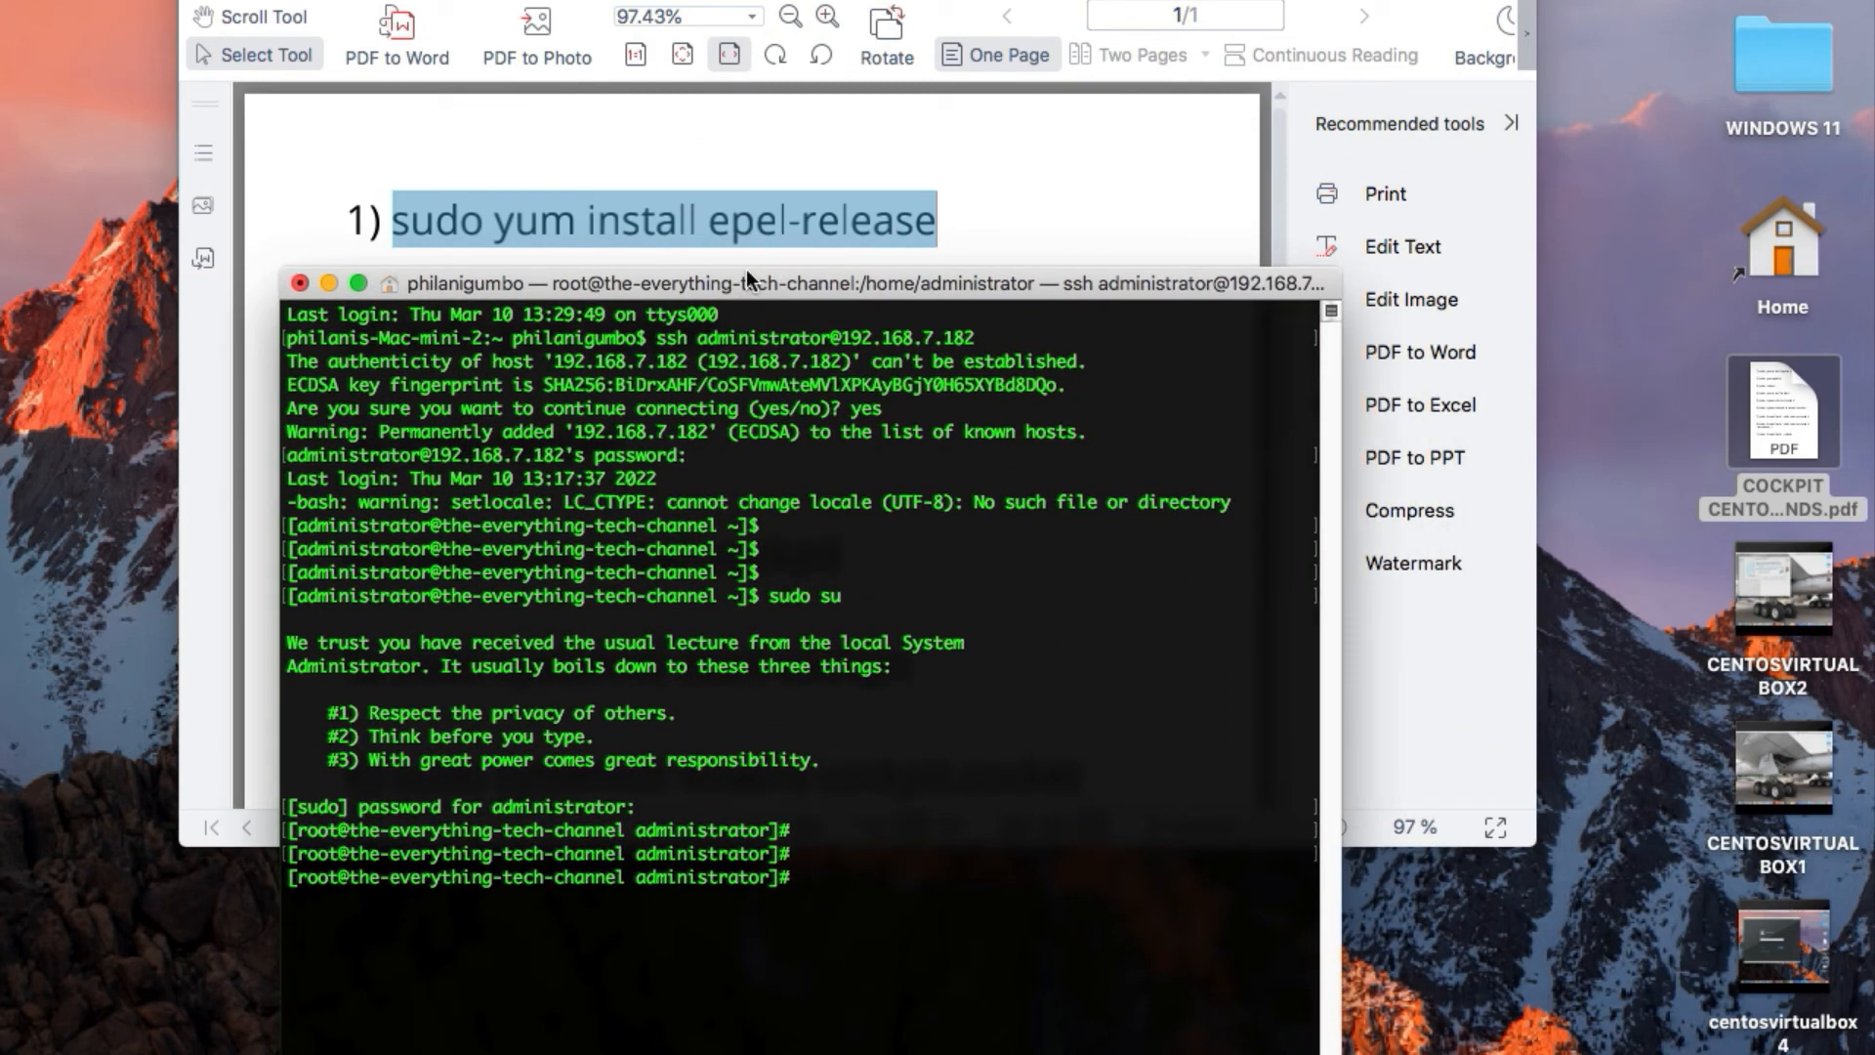
# Run the copied command "sudo yum install epel-release" in the root SSH session and move the terminal window higher
pyautogui.rightClick(867, 876)
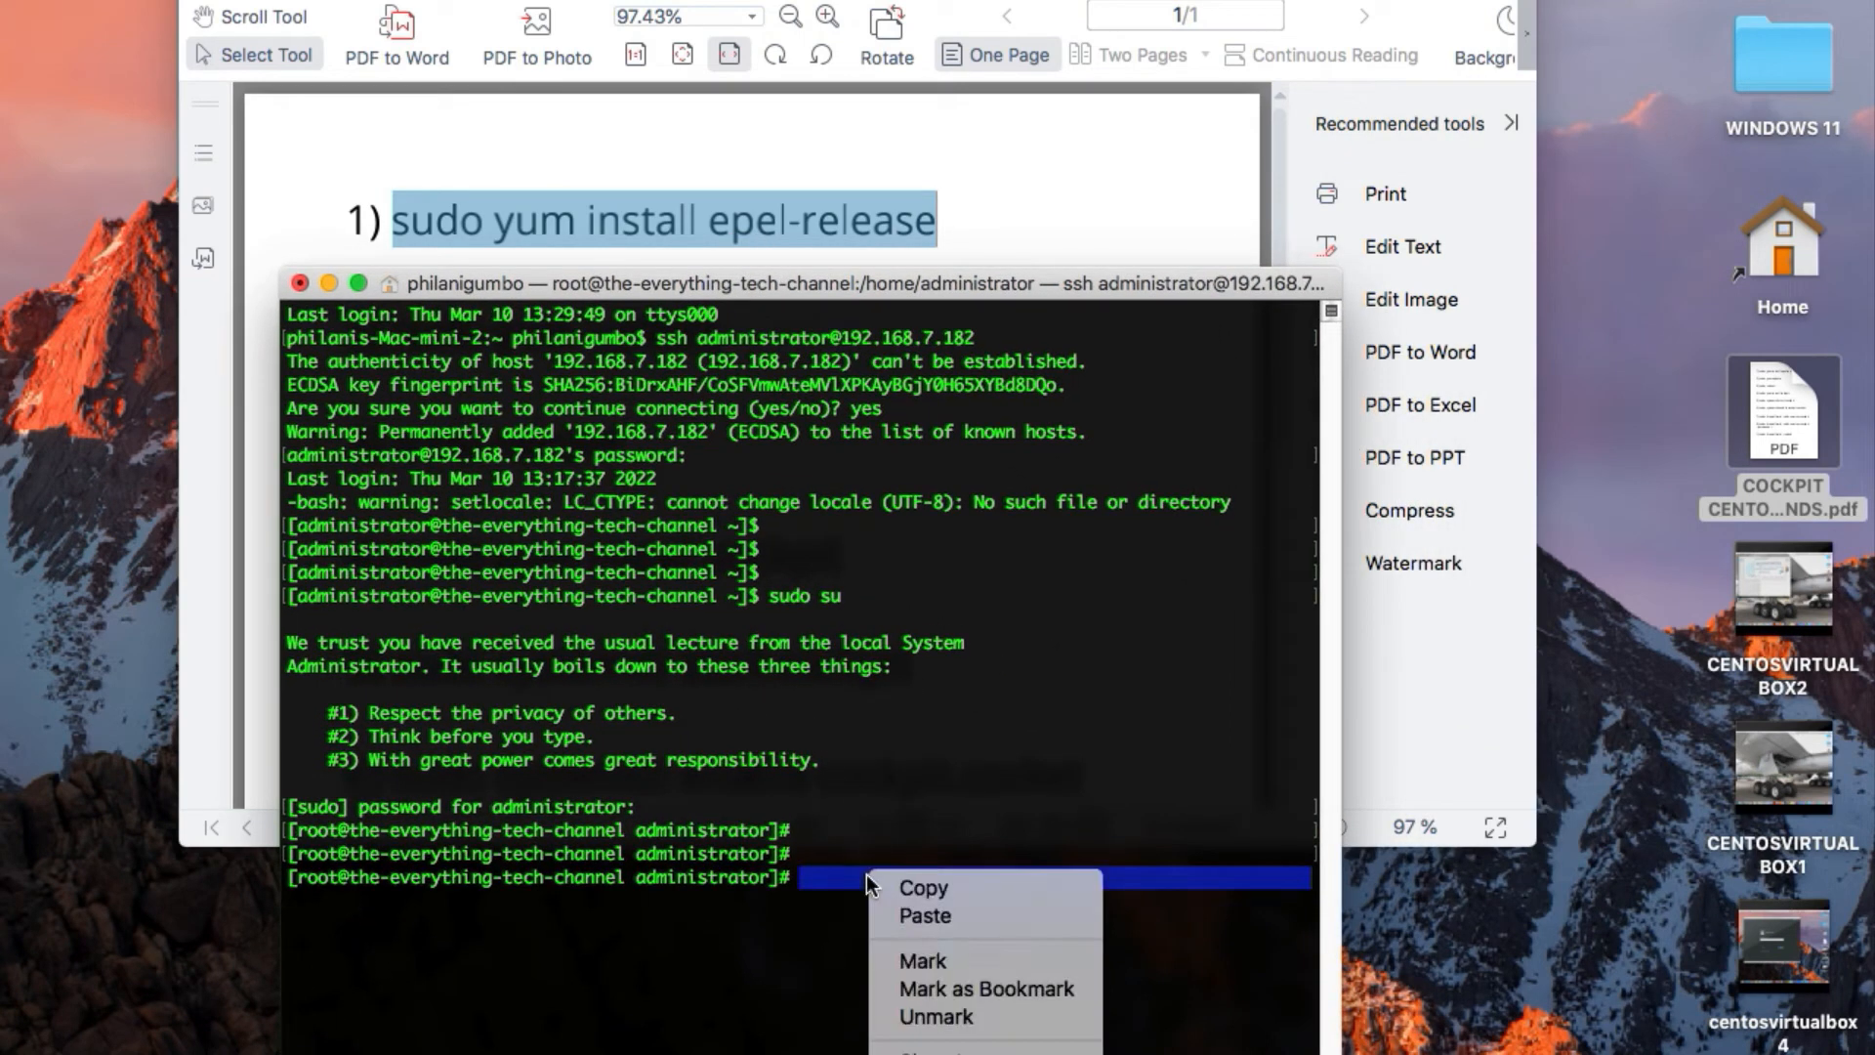
pyautogui.click(899, 908)
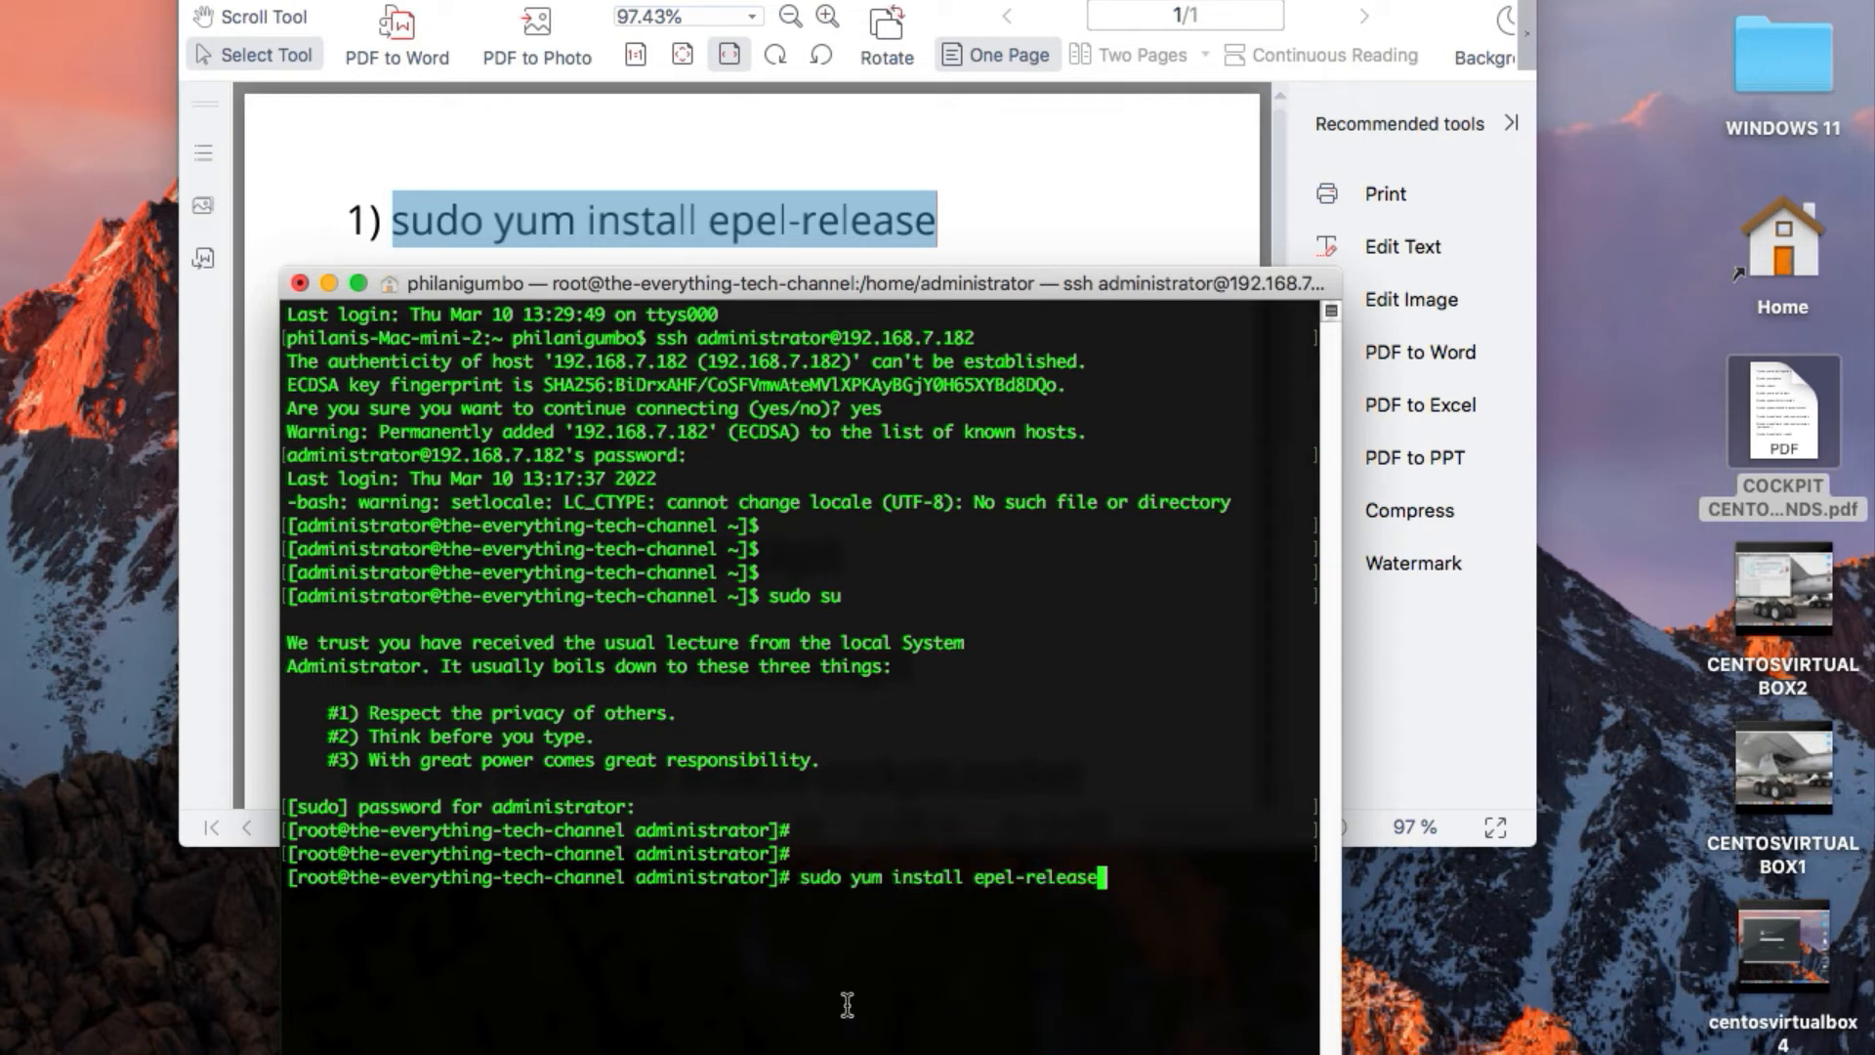
pyautogui.press('Return')
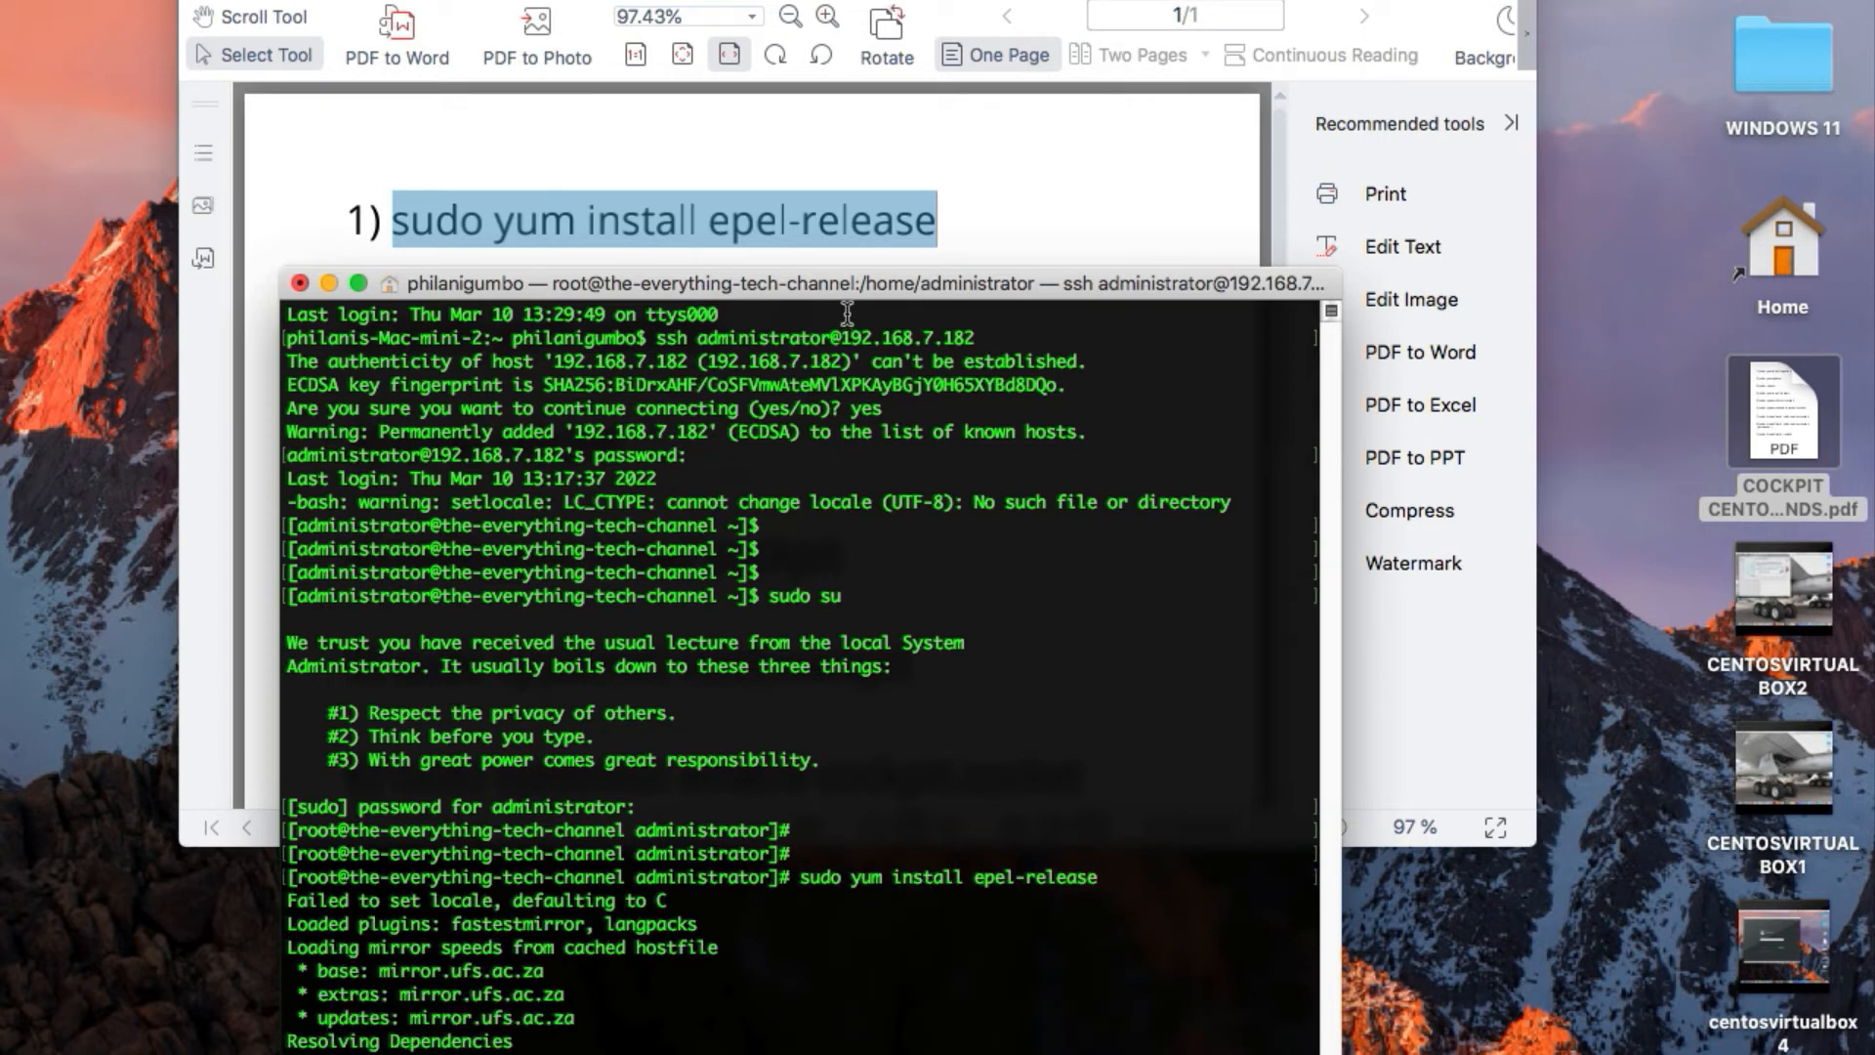
pyautogui.moveTo(846, 282); pyautogui.dragTo(784, 2)
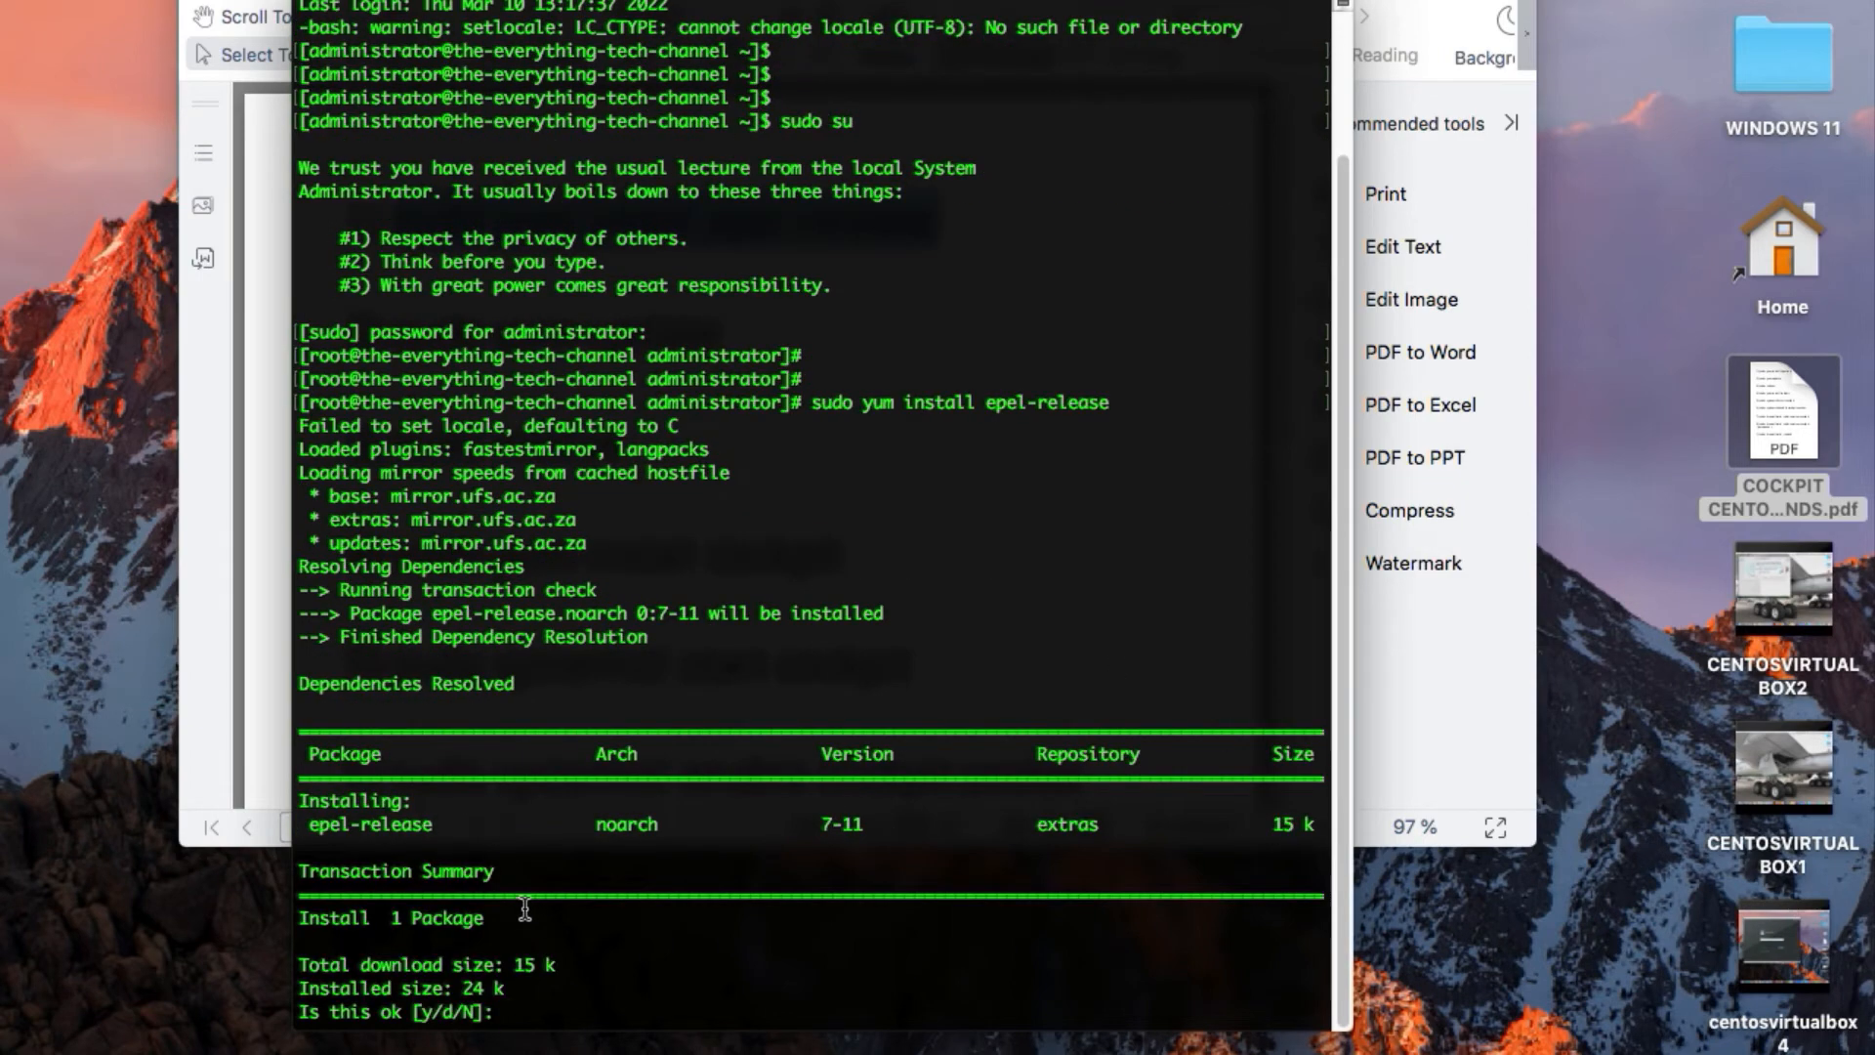
# Approve the epel-release installation with "Y" and the CentOS 7 GPG key import with "y"
pyautogui.write('Y')
pyautogui.press('Return')
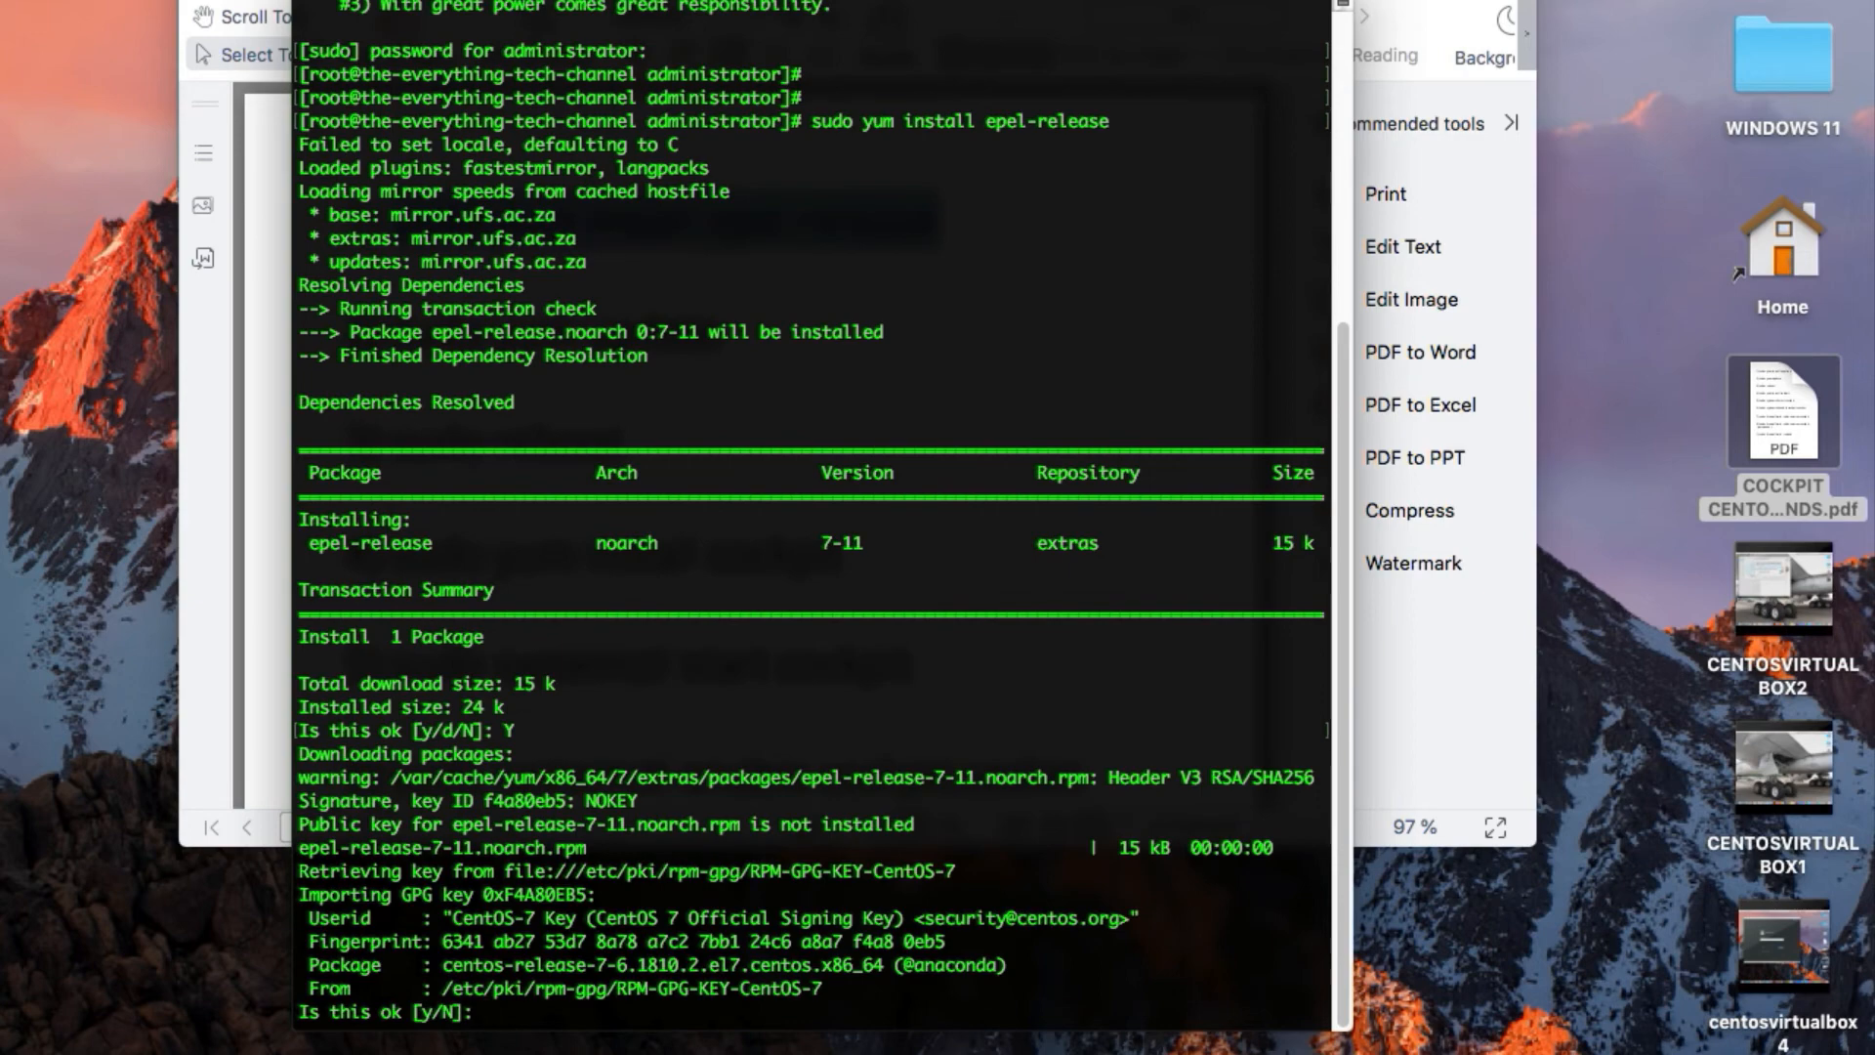
pyautogui.write('y')
pyautogui.press('Return')
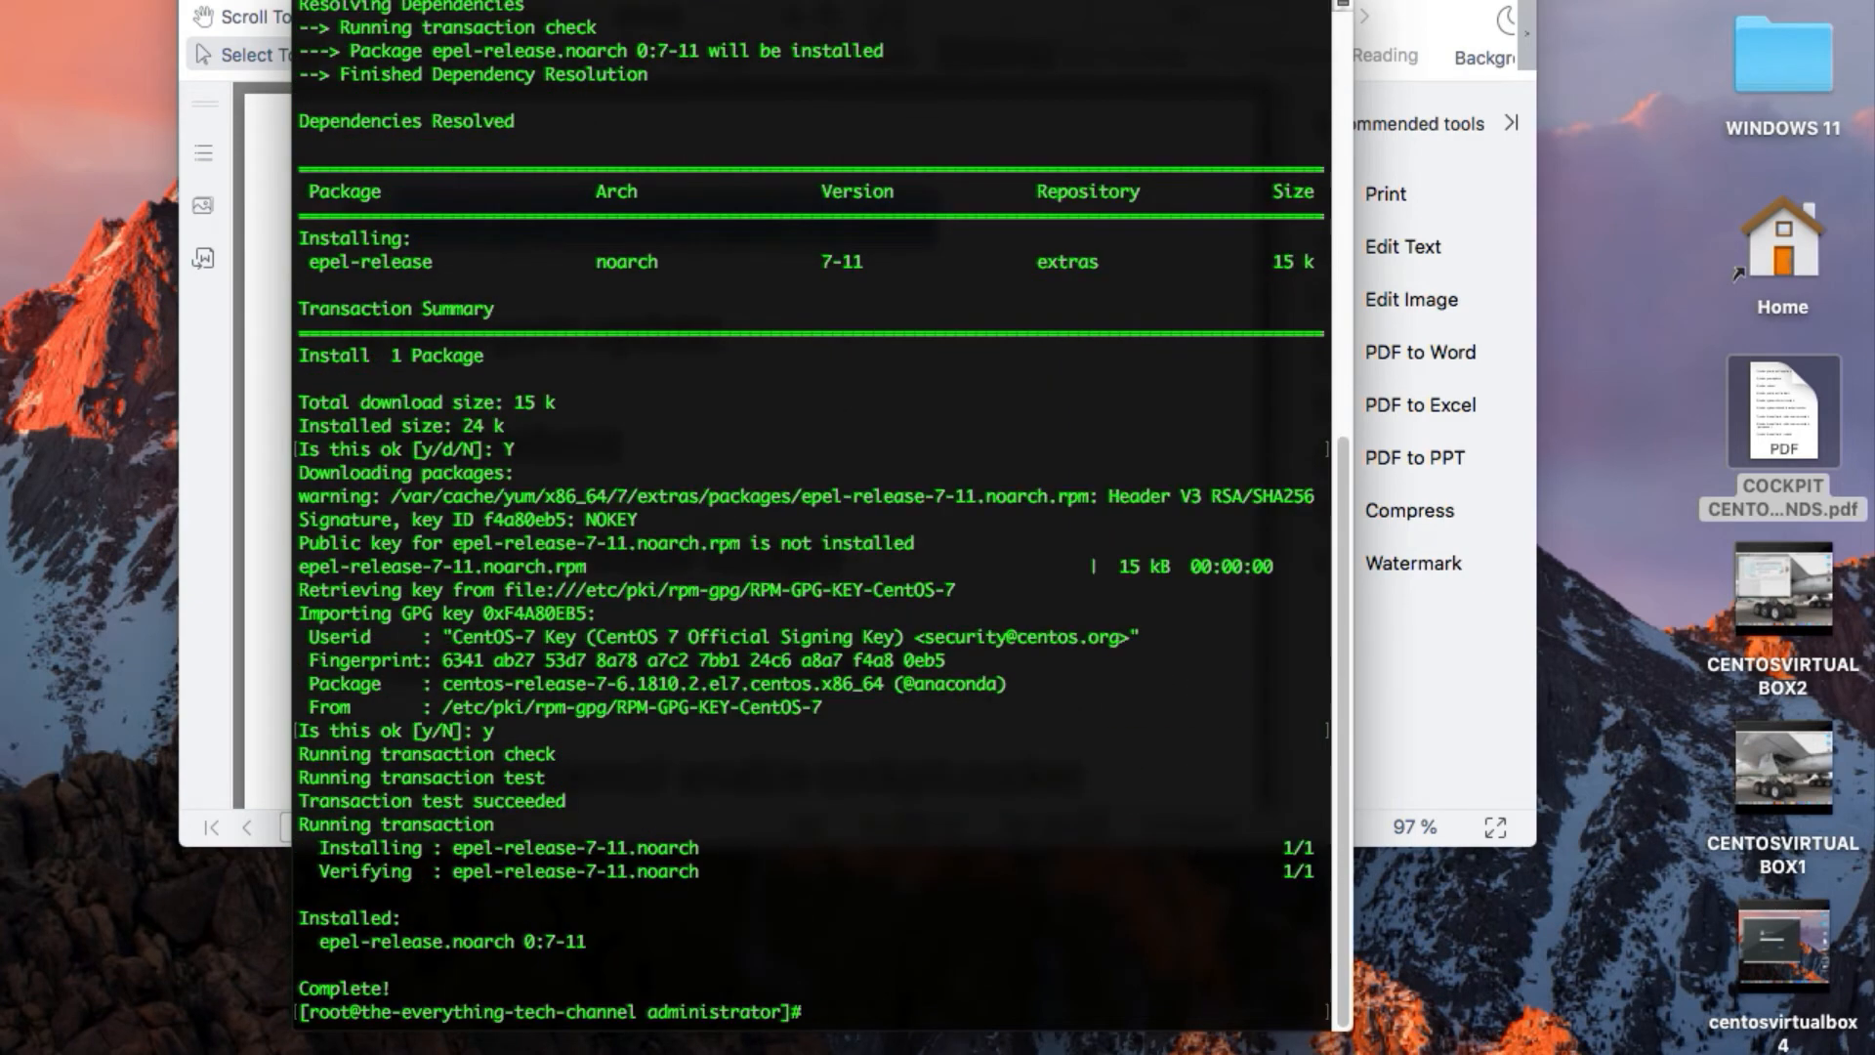
pyautogui.press('Return')
pyautogui.press('Return')
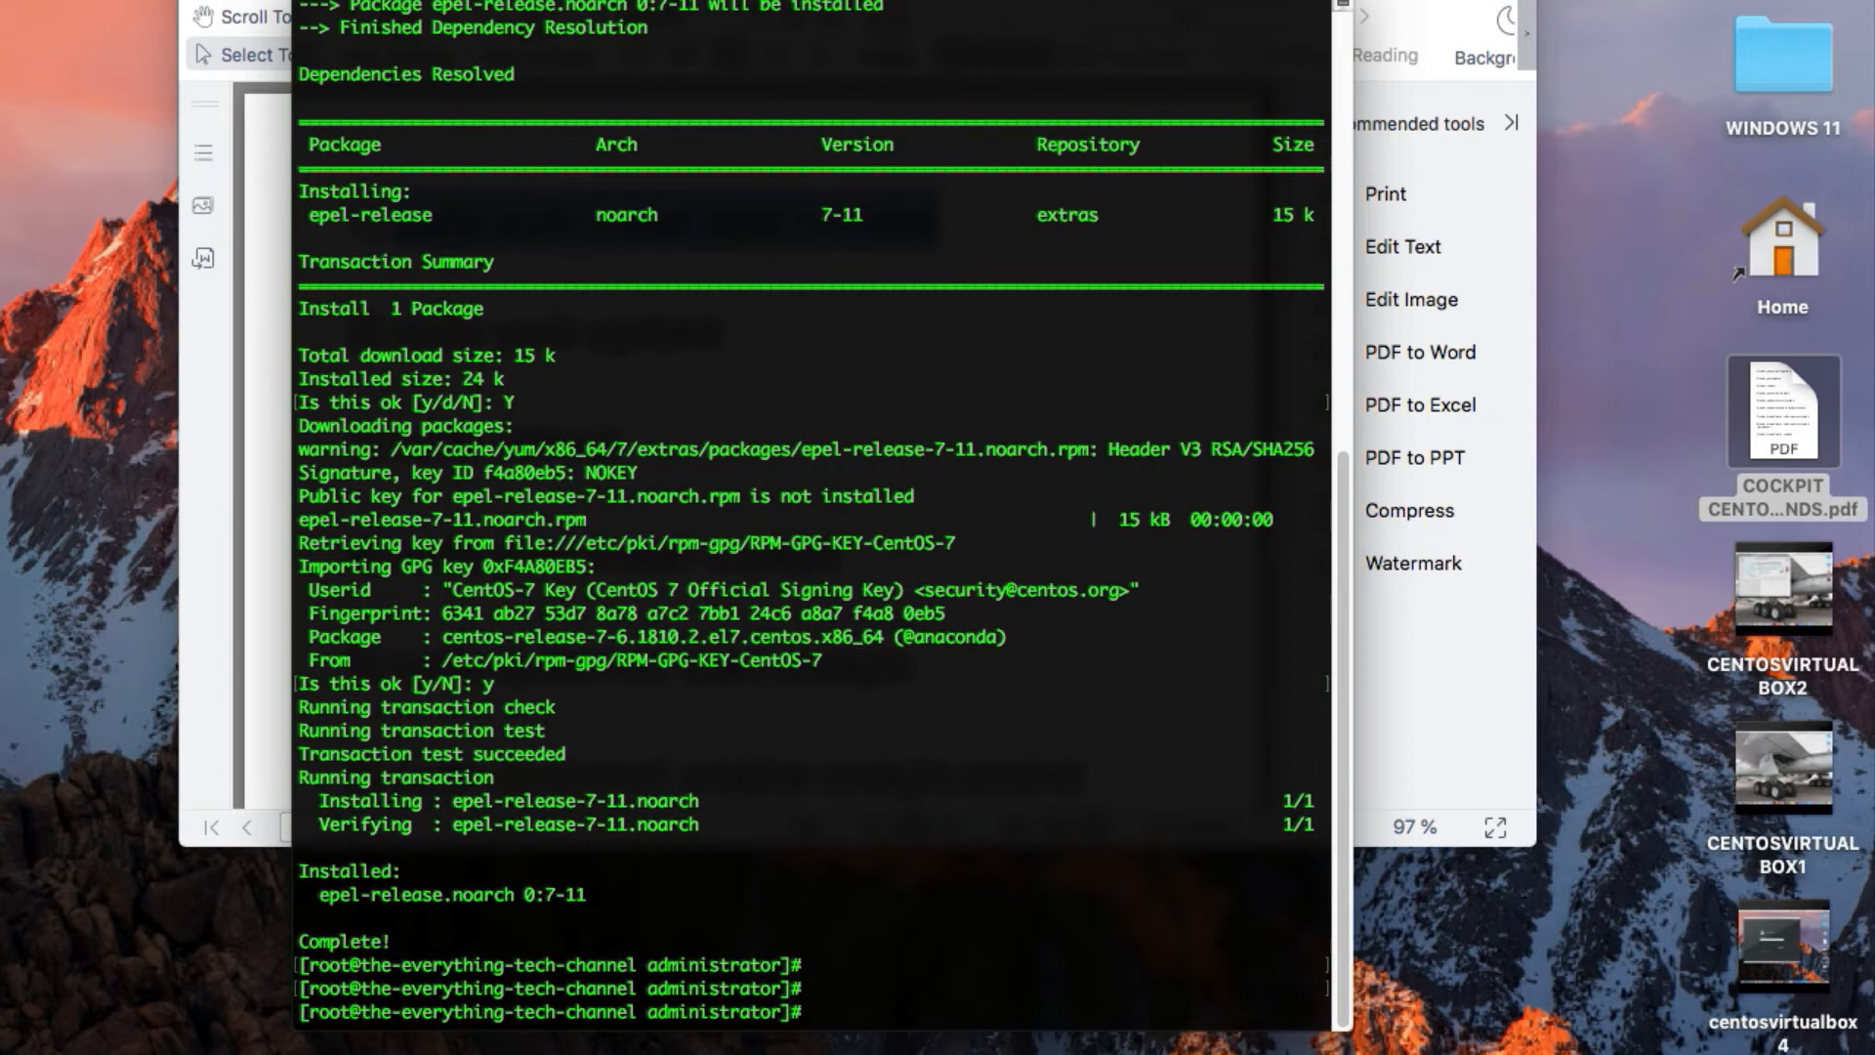
# Run "yum update" in the root SSH session and check the following commands in the PDF
pyautogui.click(514, 4)
pyautogui.click(861, 924)
pyautogui.write('yum update')
pyautogui.press('Return')
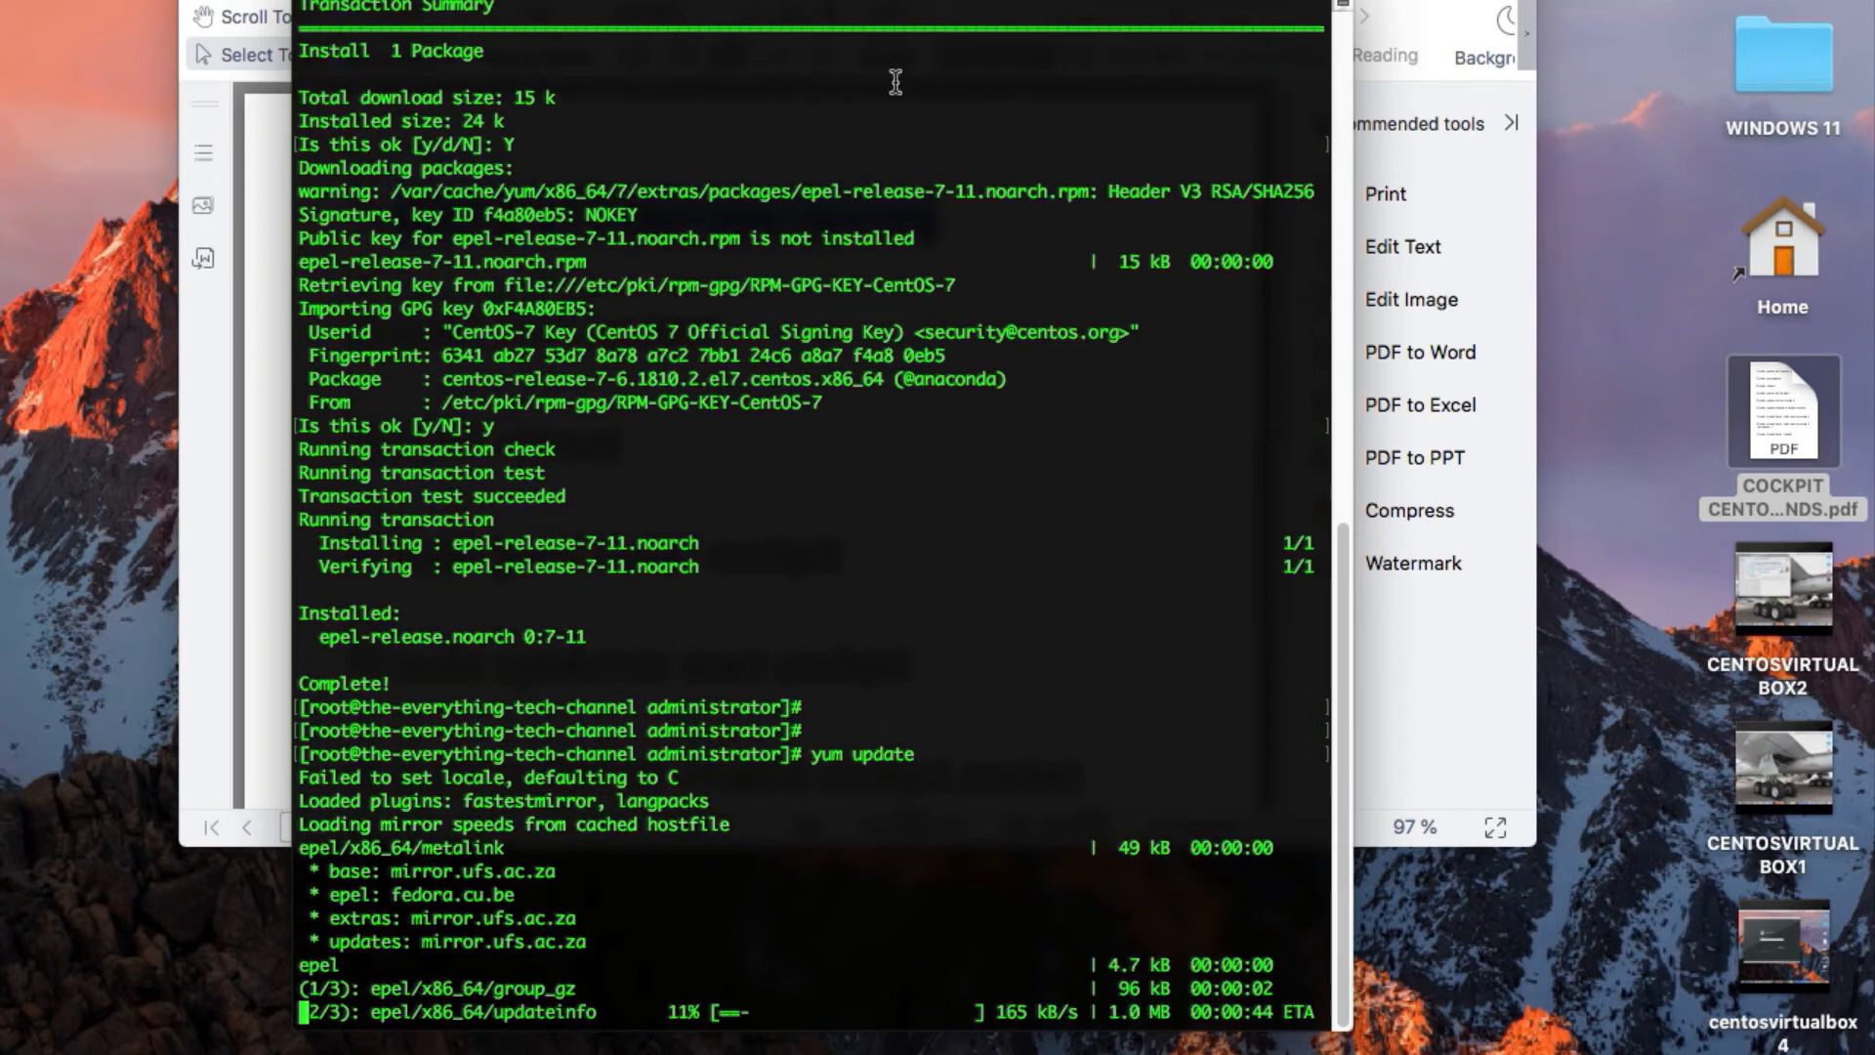
pyautogui.press('super+Tab')
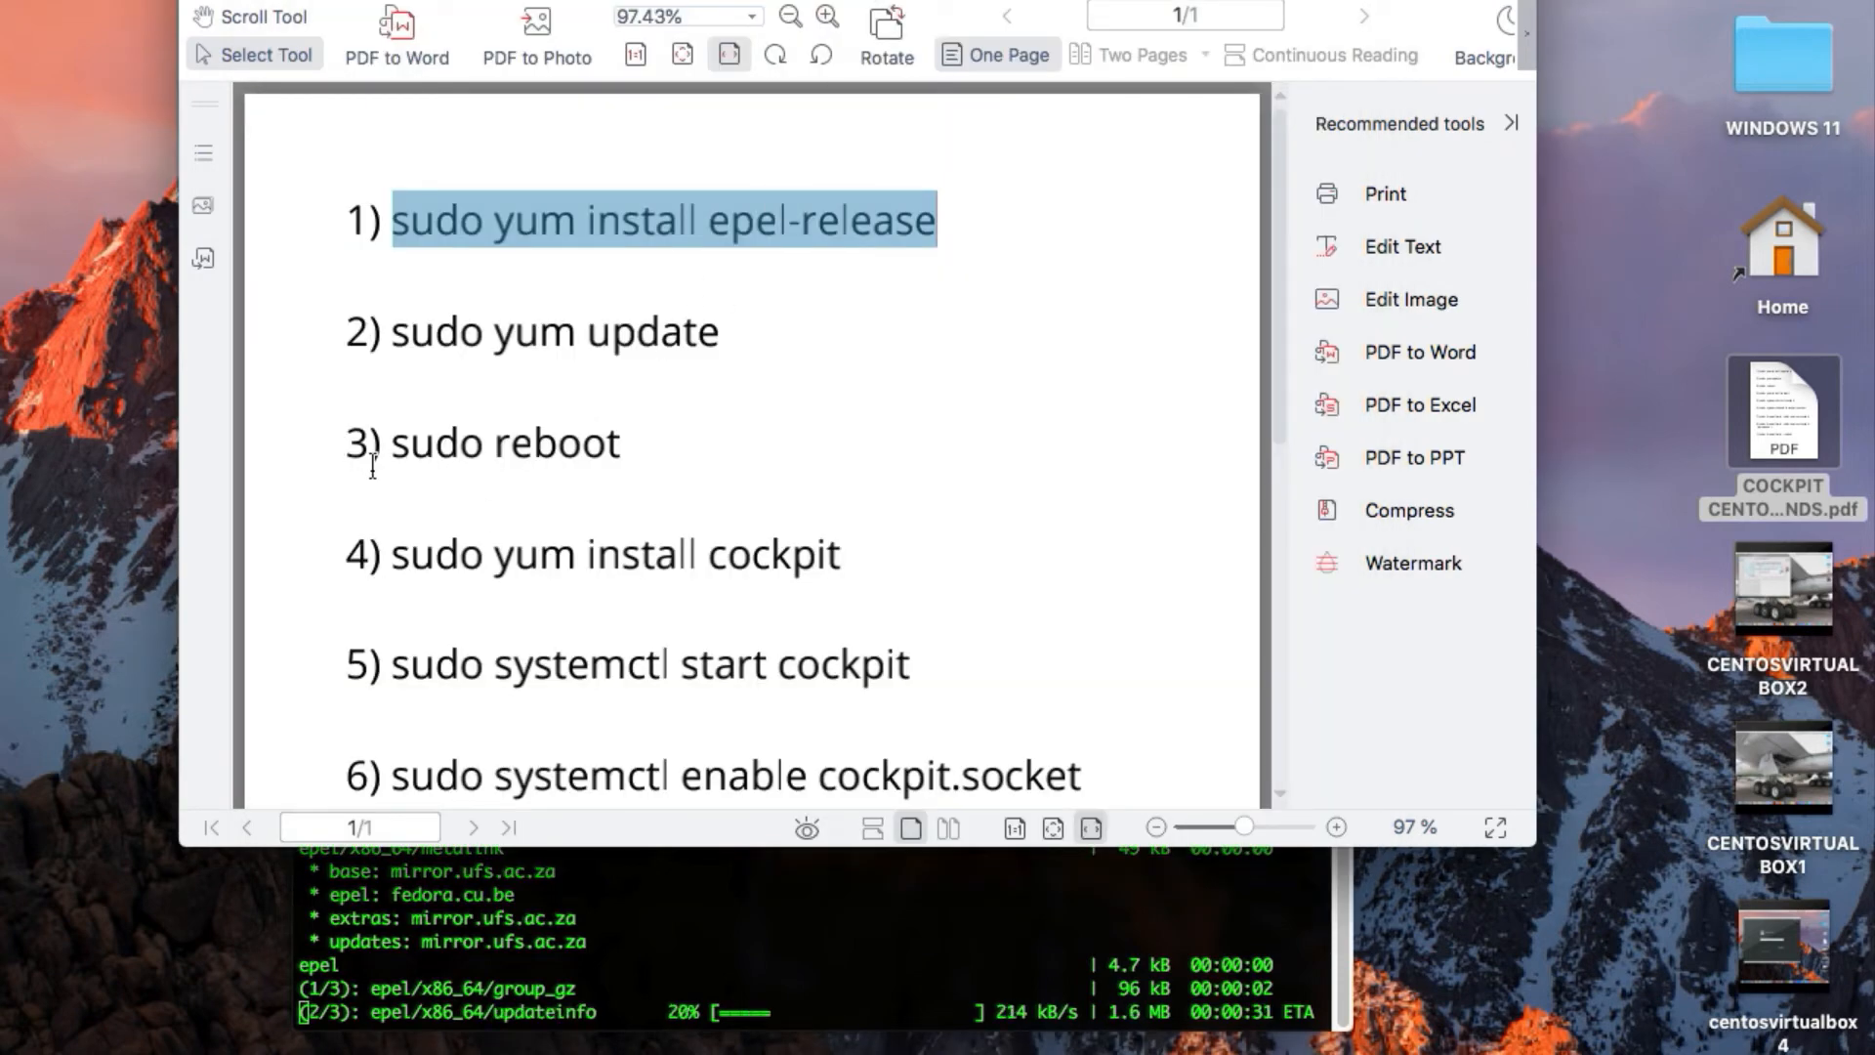
pyautogui.click(717, 894)
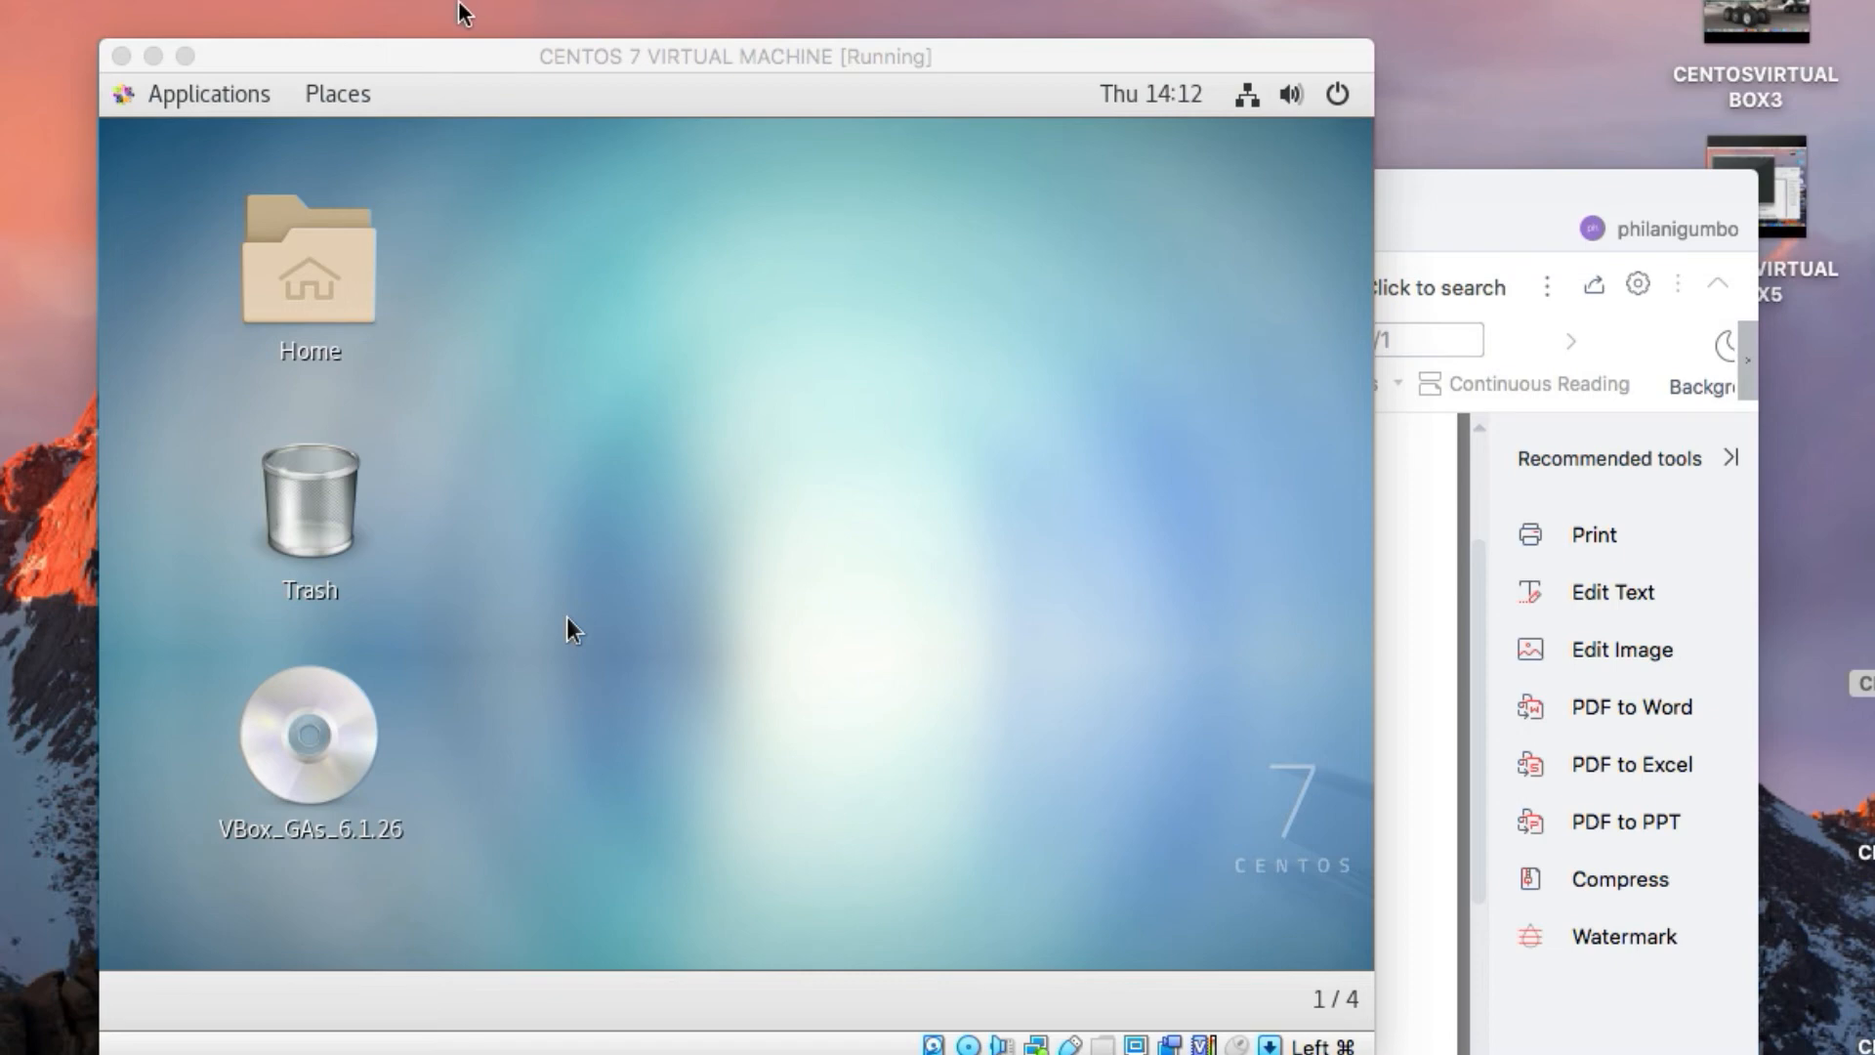
# Open a terminal inside the CentOS 7 virtual machine and run "ifconfig" to read the IP address of enp0s3
pyautogui.click(239, 99)
pyautogui.moveTo(103, 80)
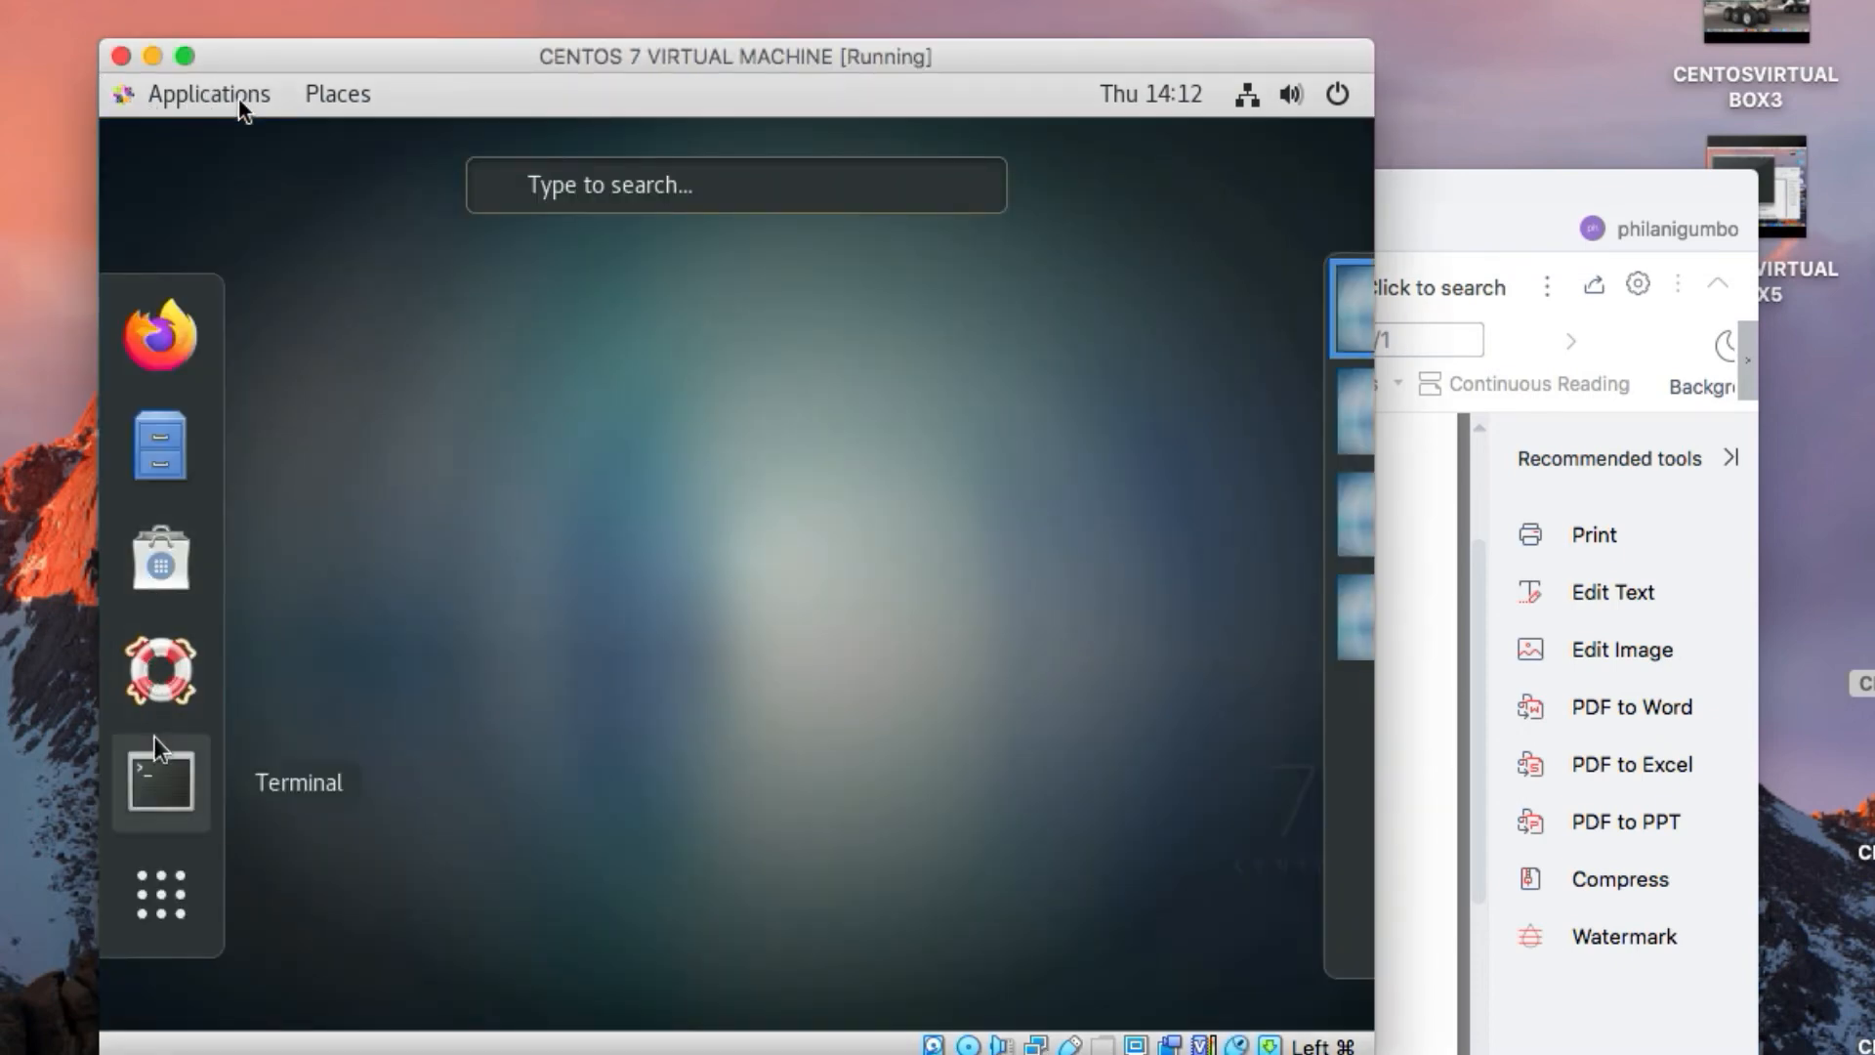
pyautogui.click(161, 772)
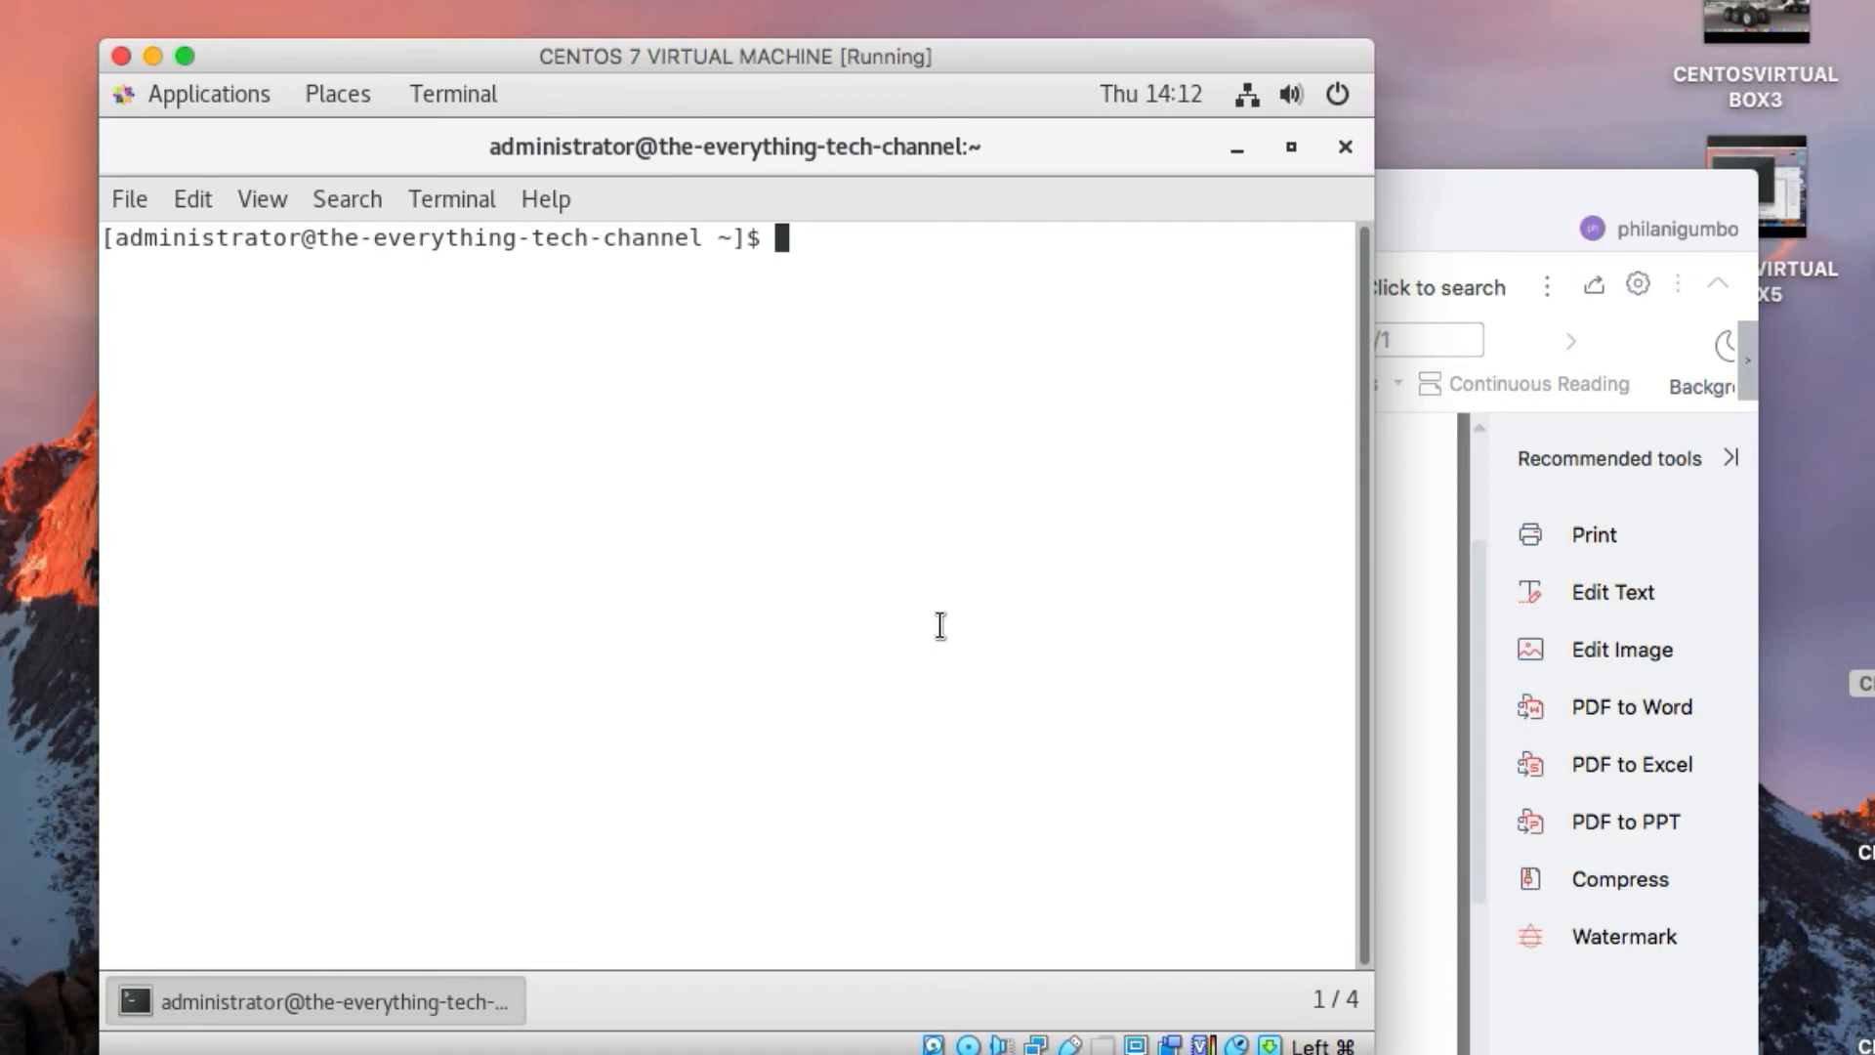
pyautogui.write('ifconfig')
pyautogui.press('Return')
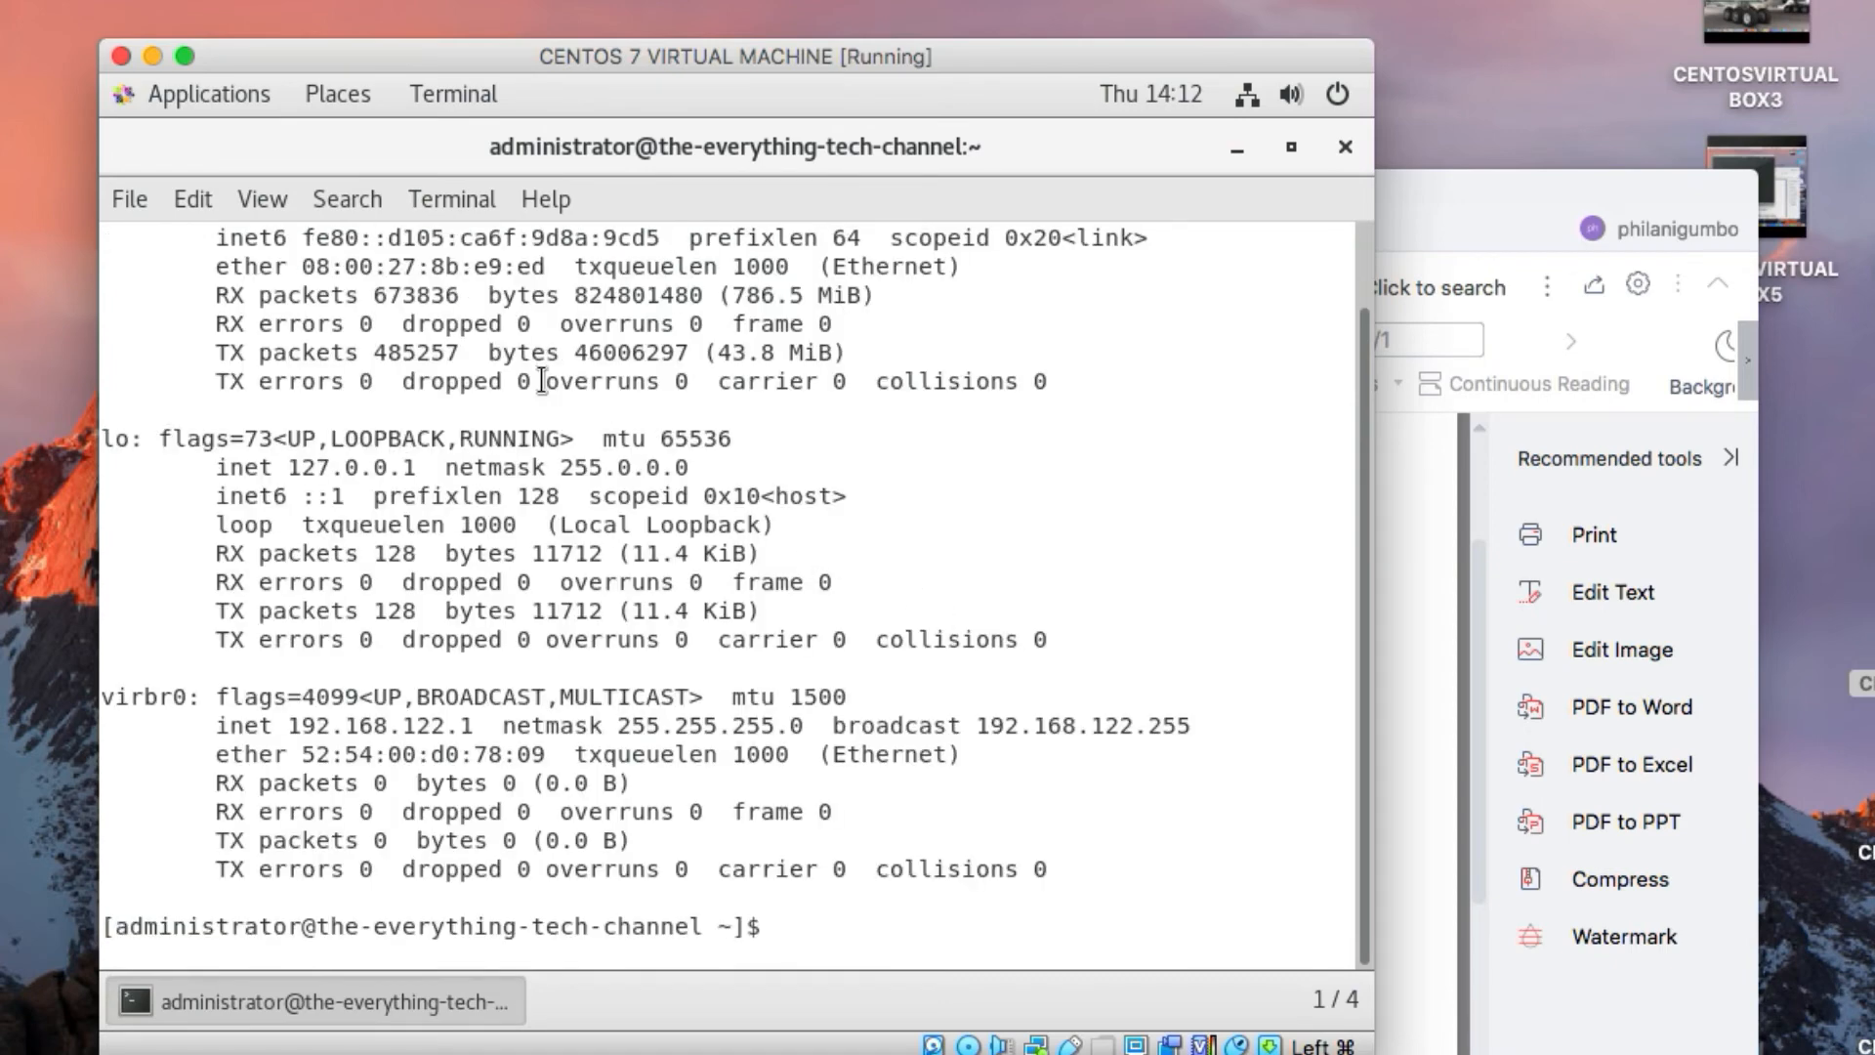
pyautogui.scroll(1, 547, 366)
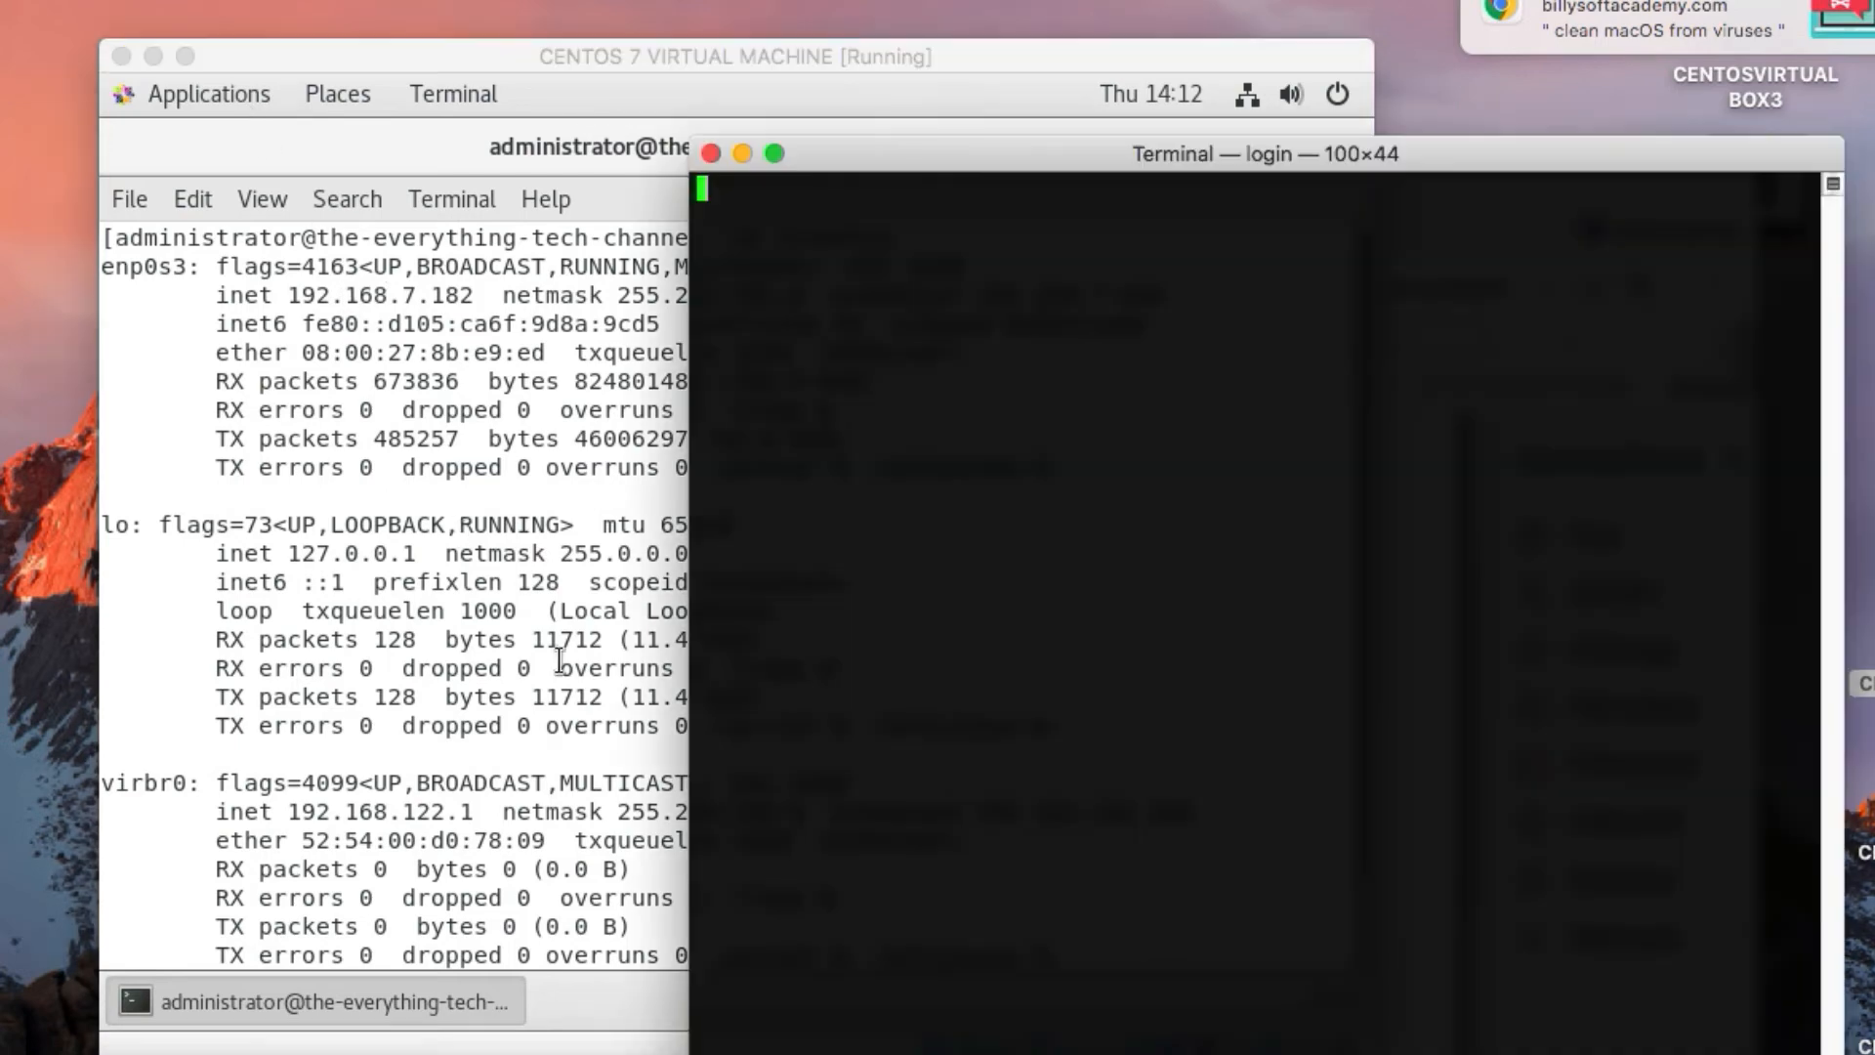
pyautogui.moveTo(1097, 148); pyautogui.dragTo(1023, 332)
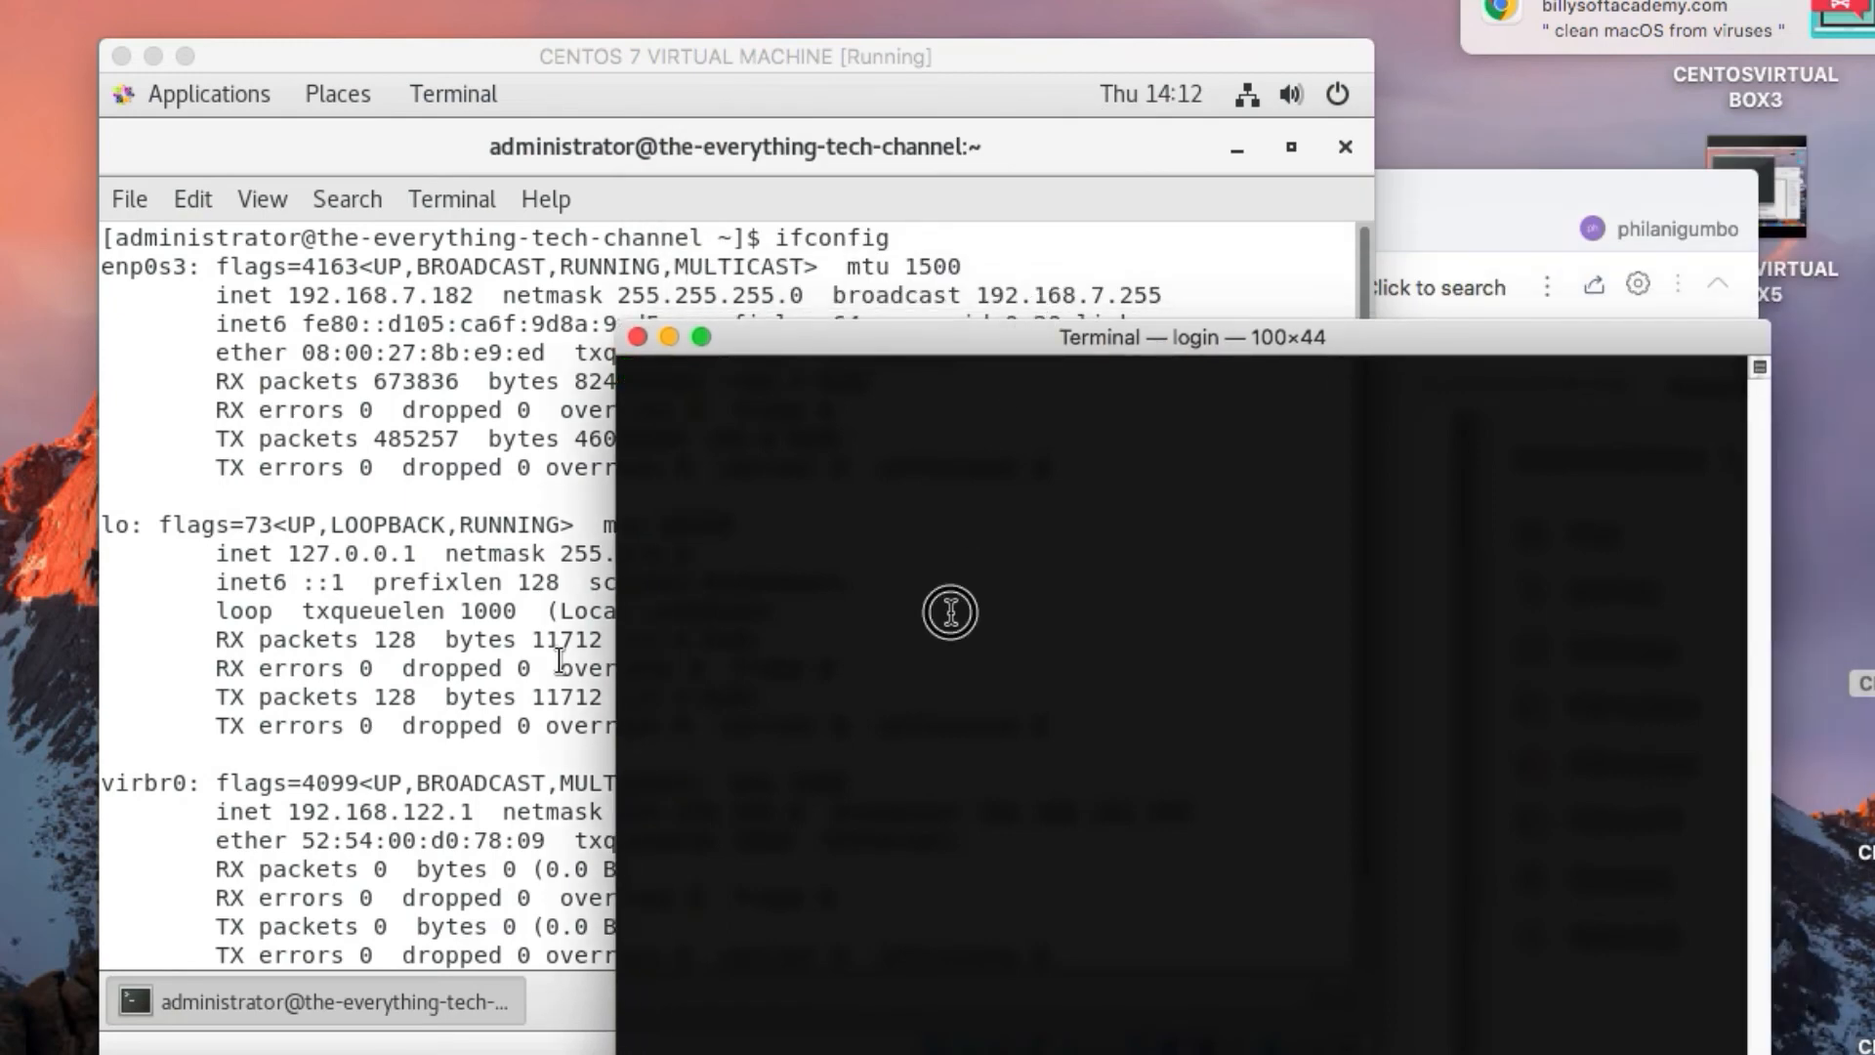
pyautogui.press('Return')
pyautogui.press('Return')
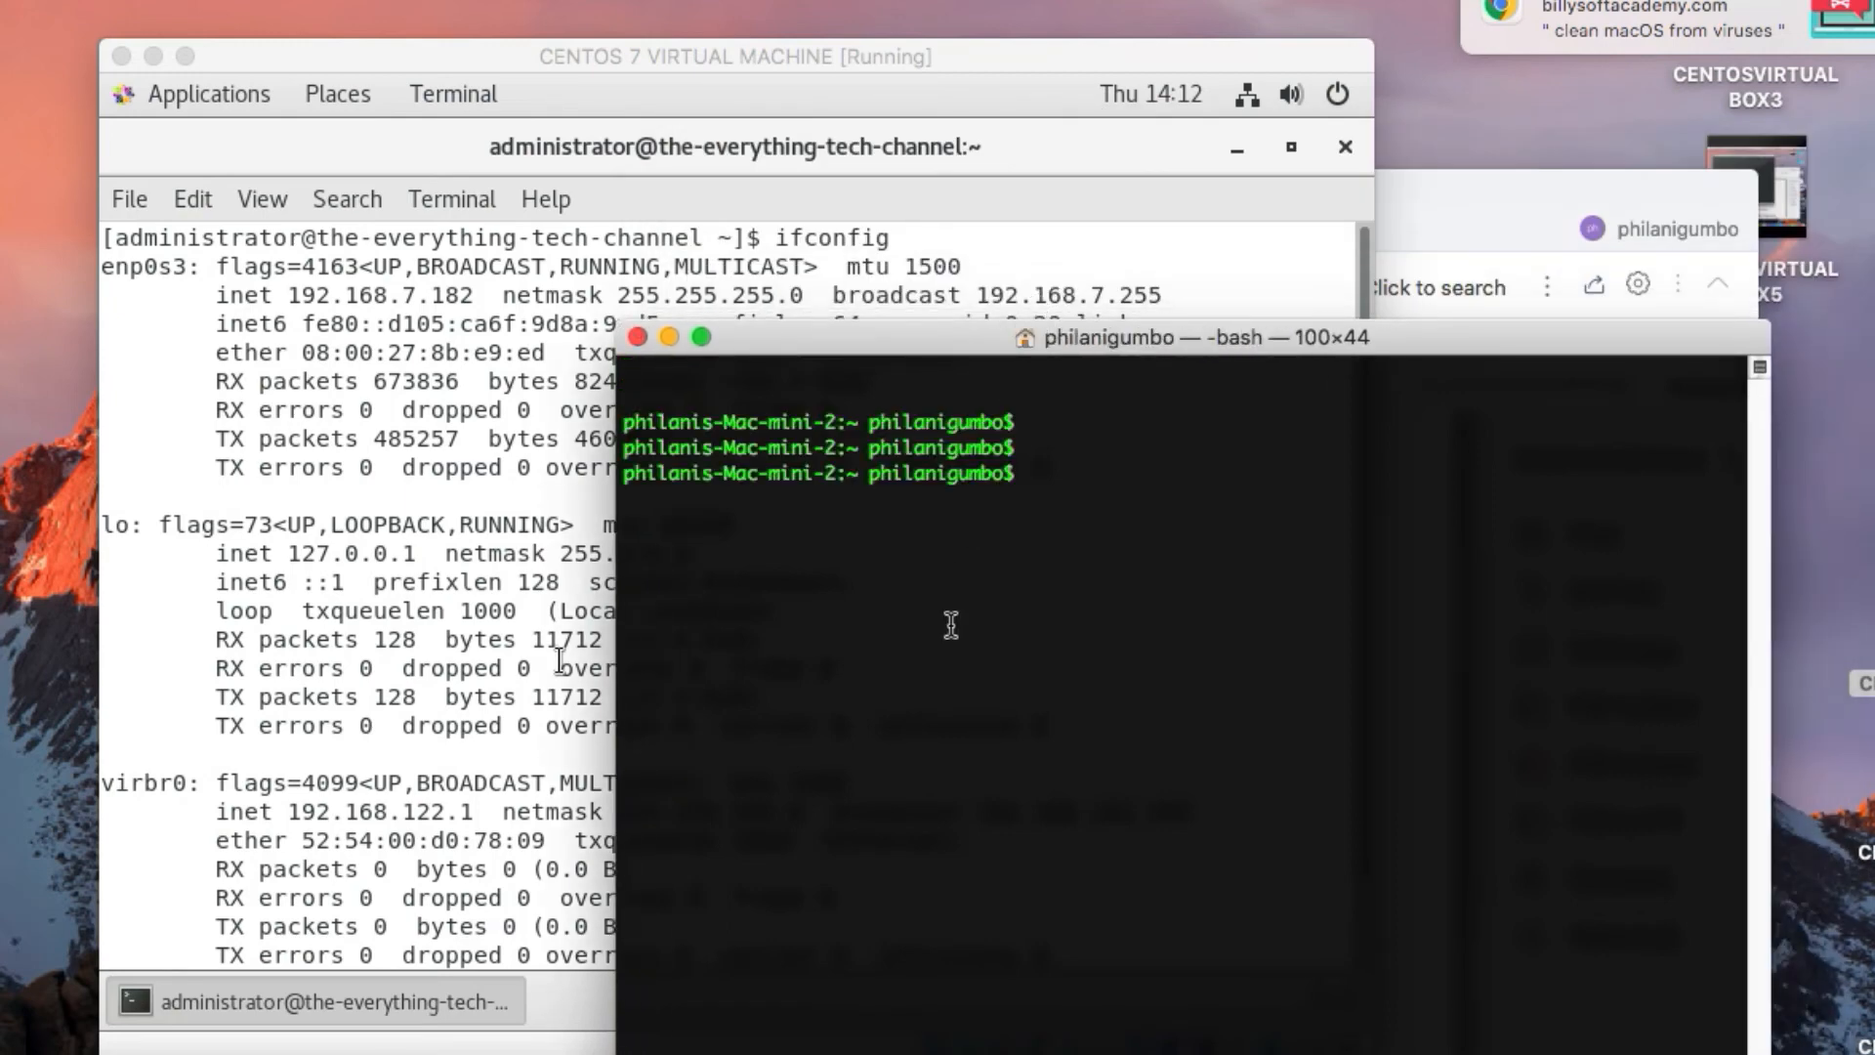
pyautogui.write('ssh administrat')
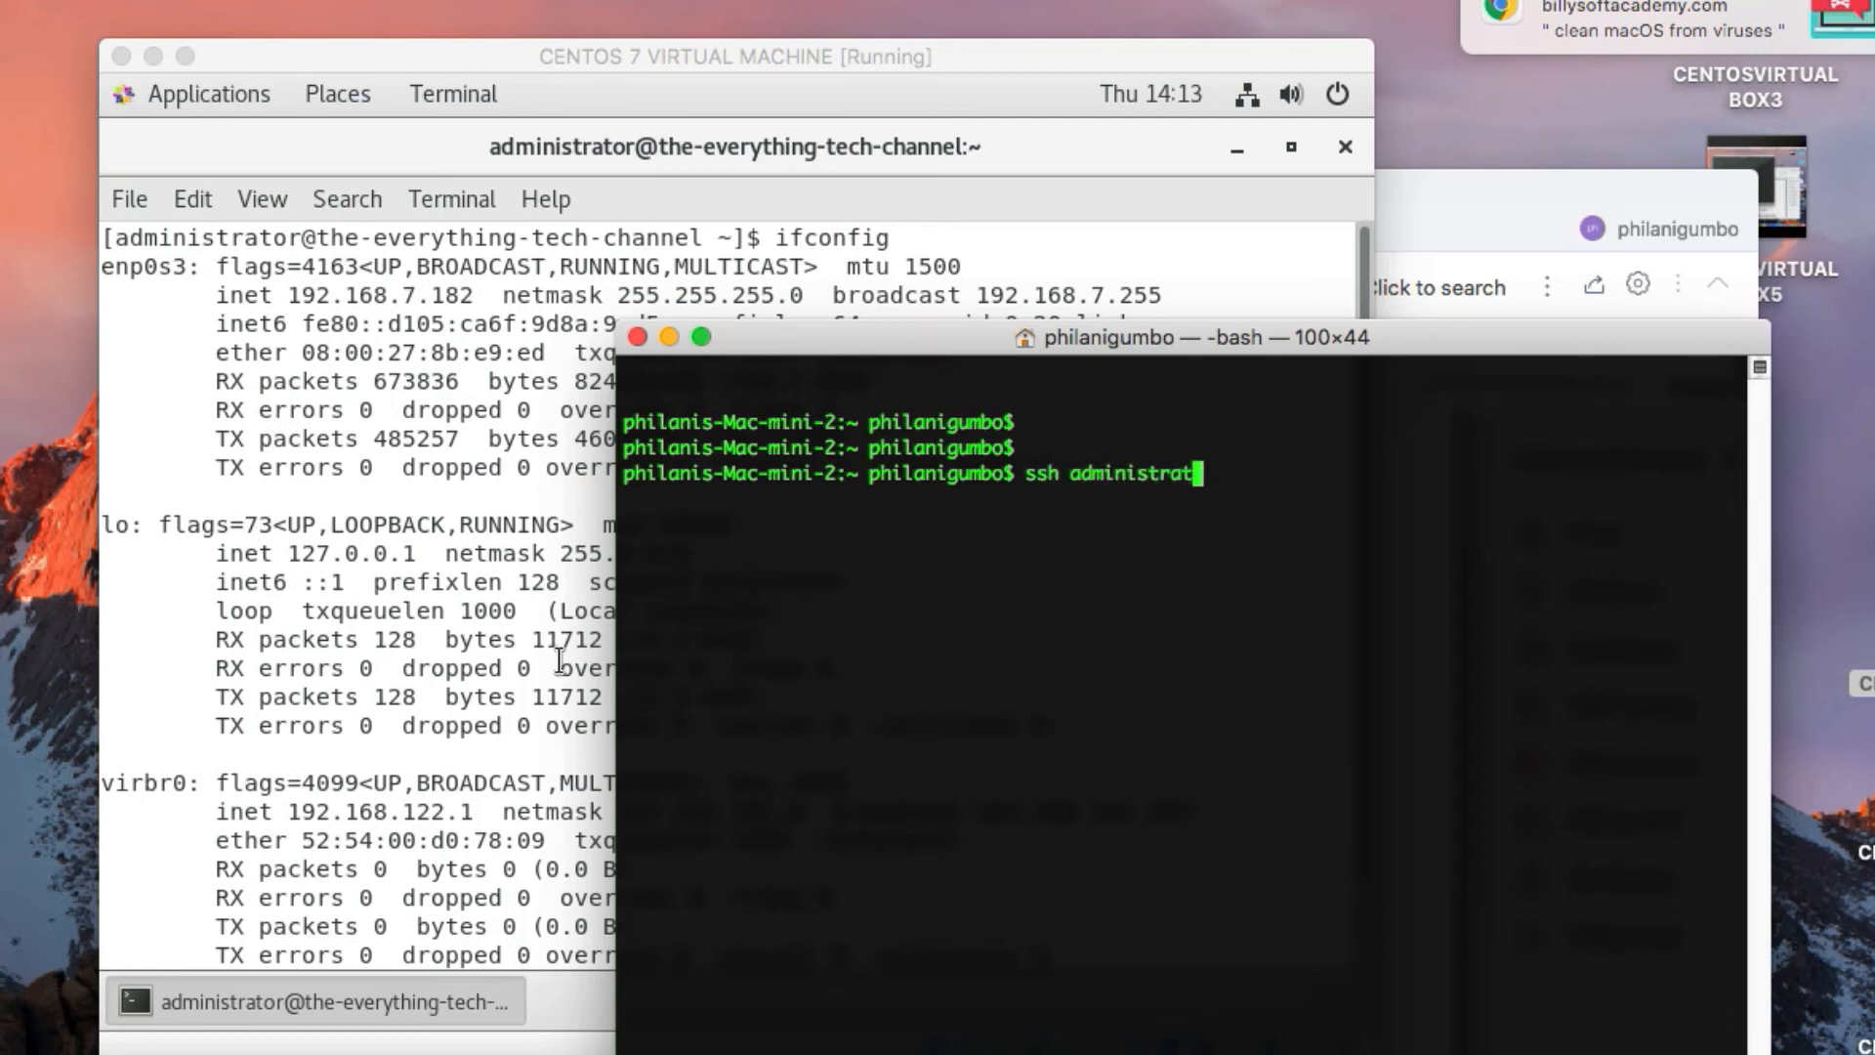
pyautogui.write('or@192.168.7.')
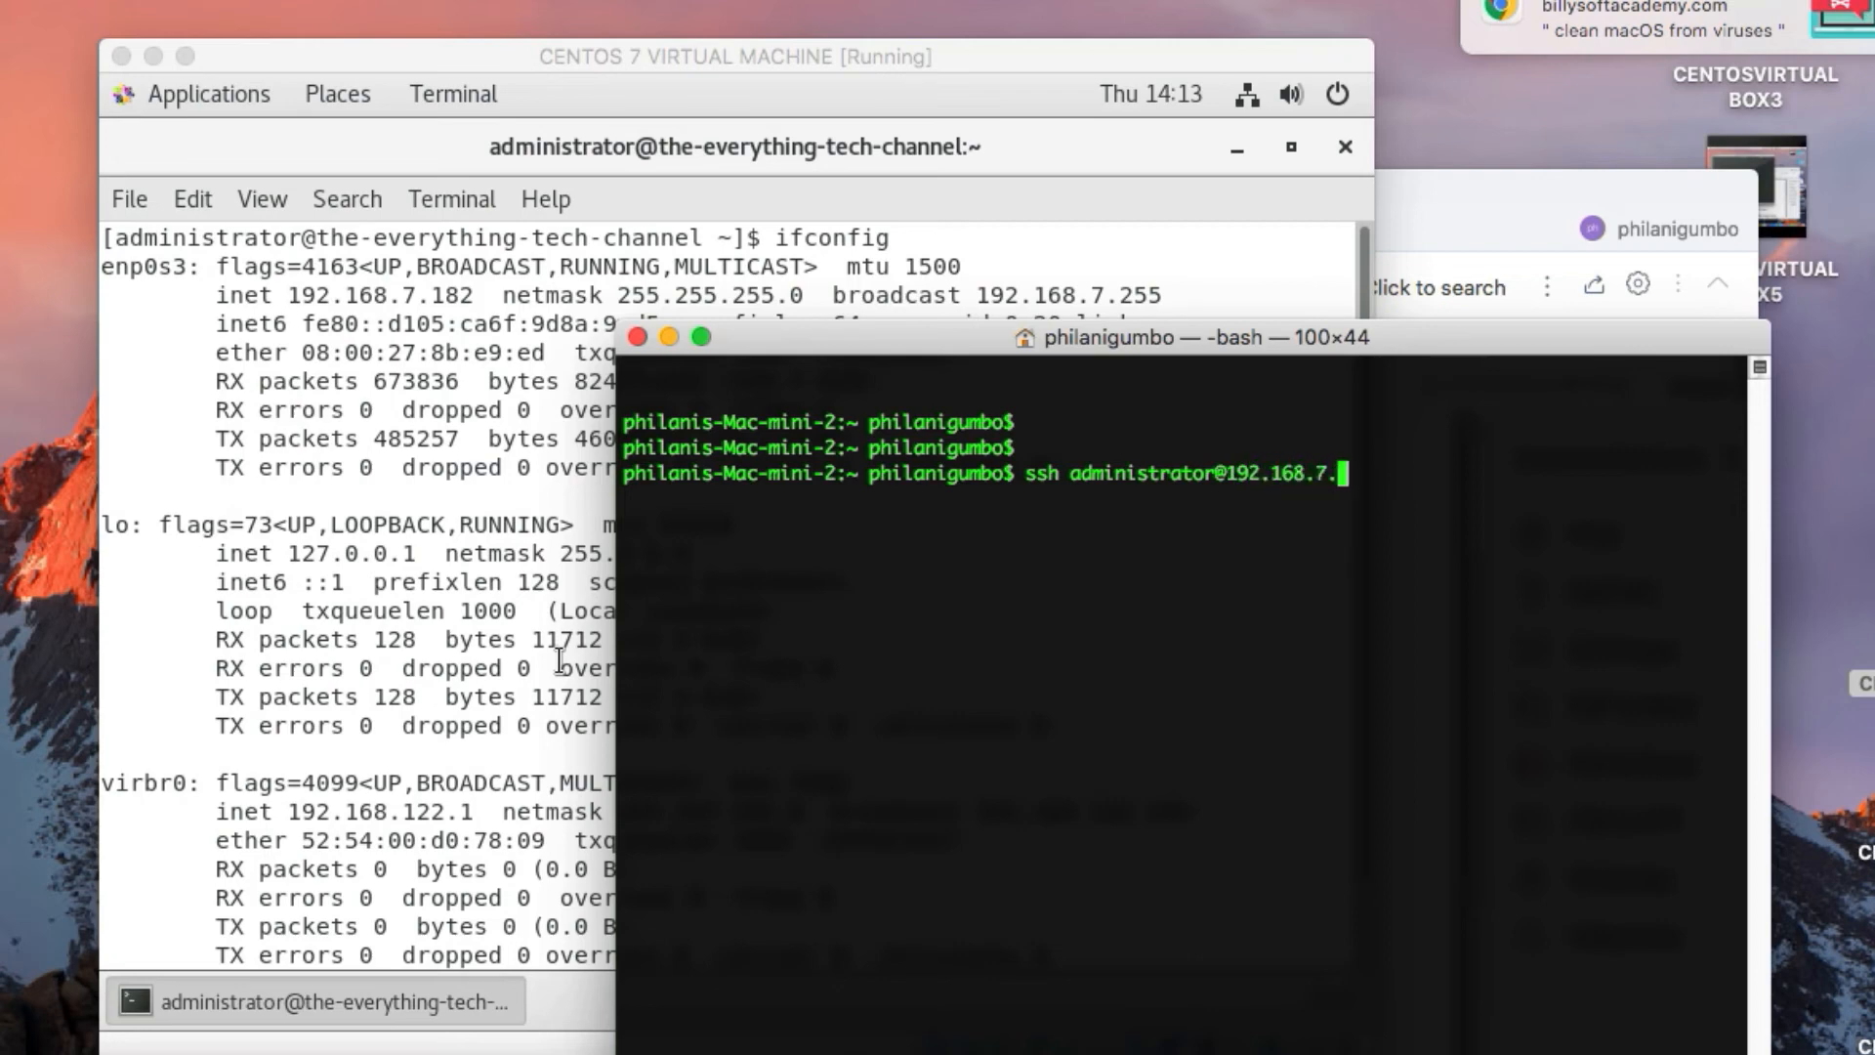
pyautogui.write('182')
pyautogui.press('Return')
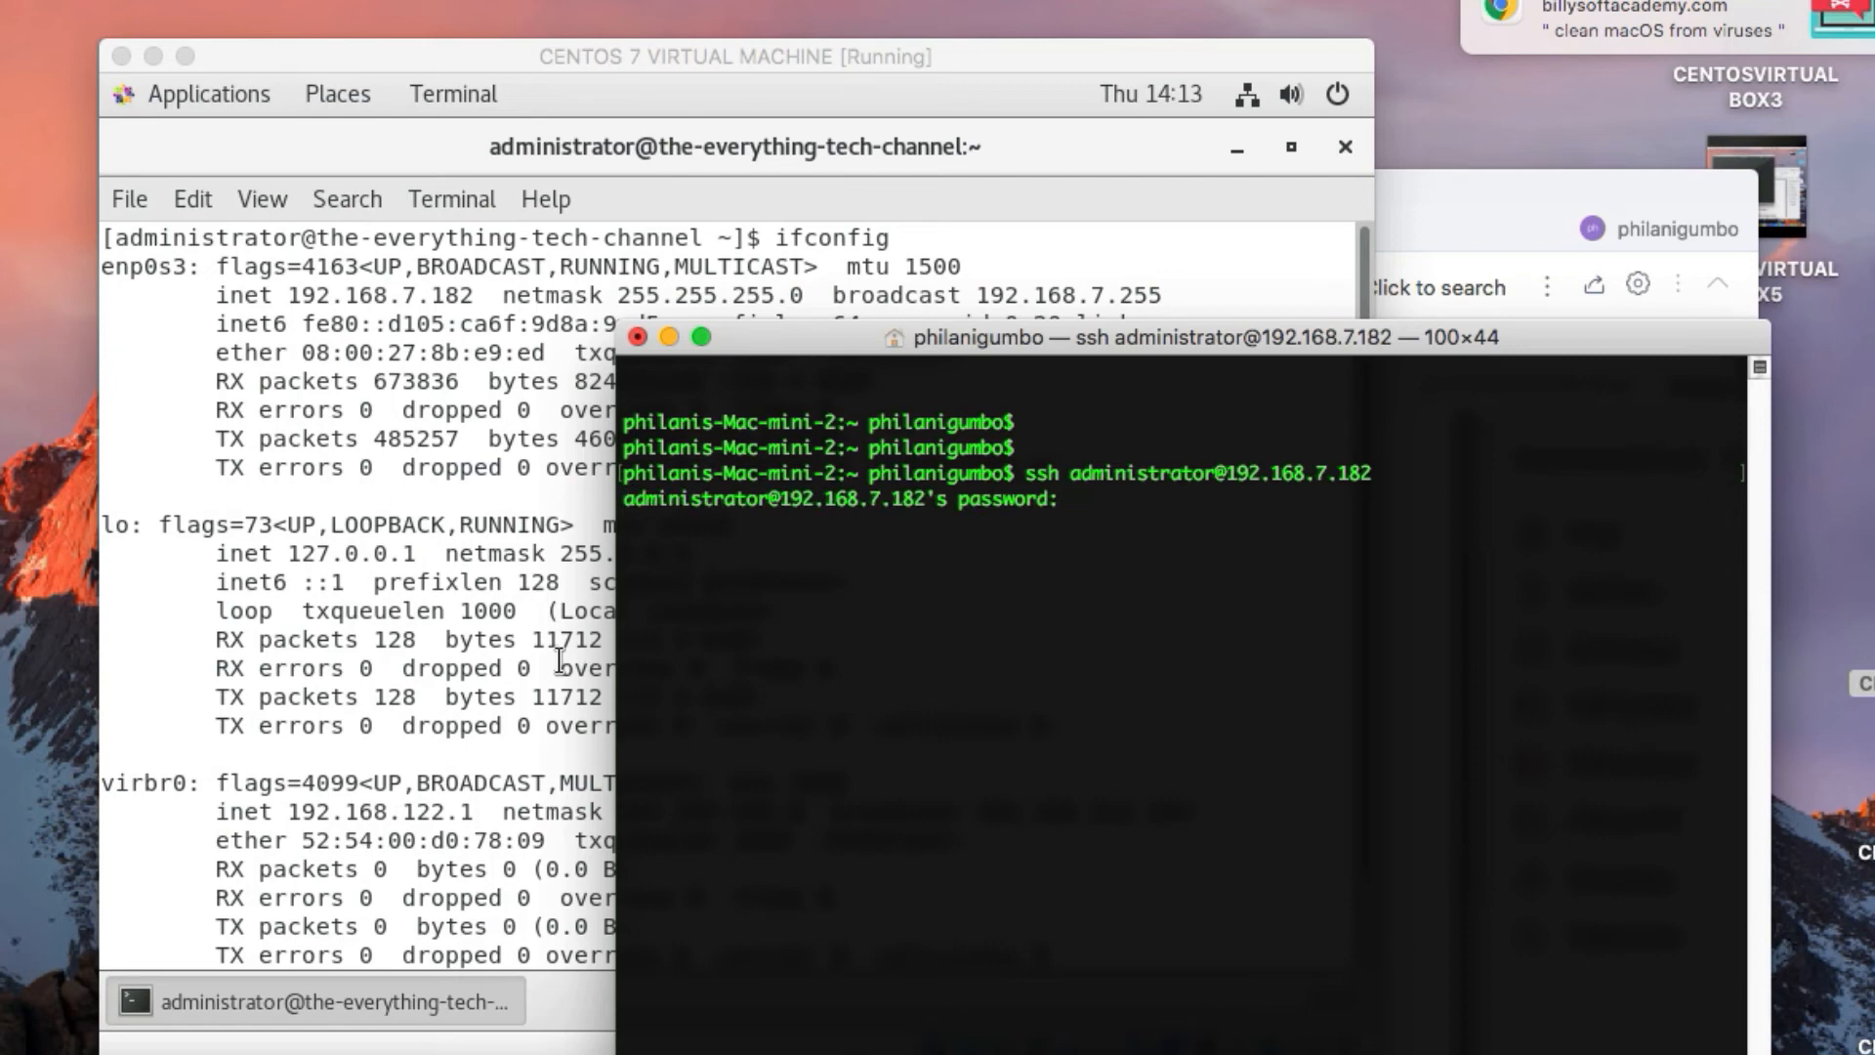
pyautogui.press('Return')
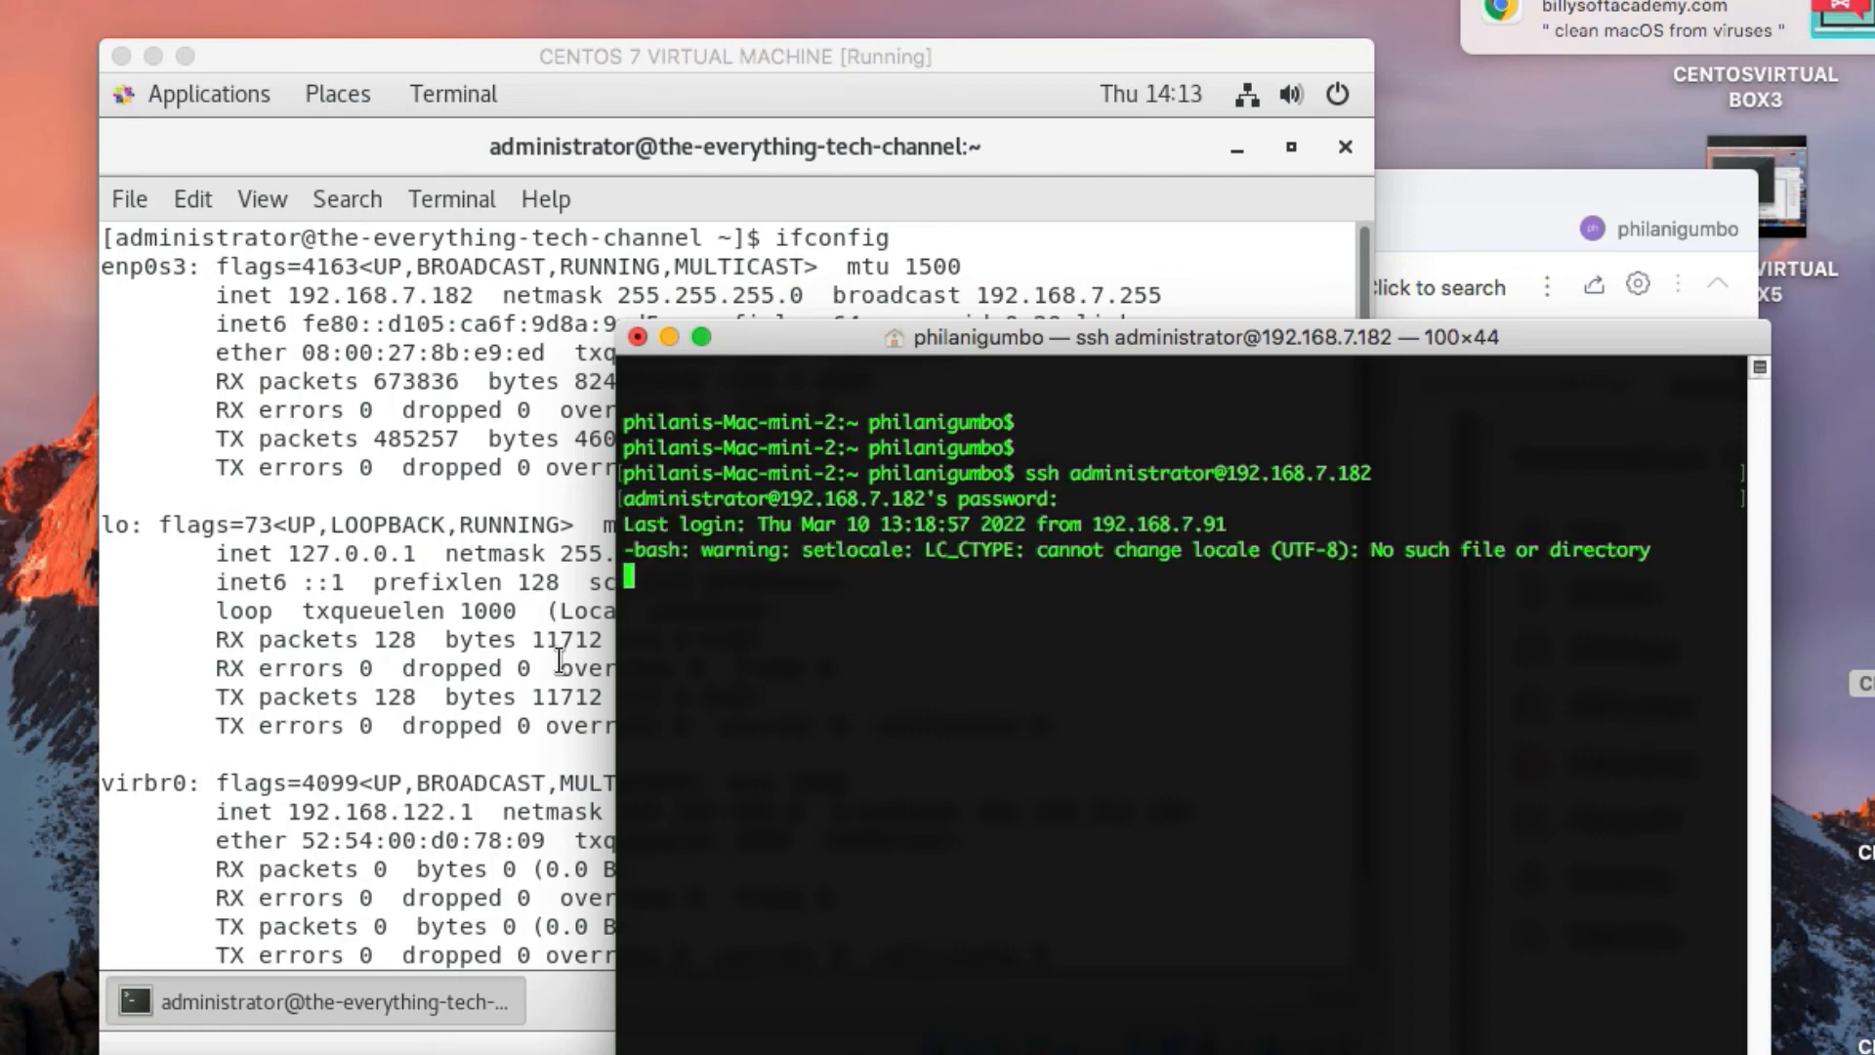
# Switch the new SSH session to root with "sudo su", entering the administrator account password
pyautogui.press('Return')
pyautogui.press('Return')
pyautogui.press('Return')
pyautogui.write('sudo su')
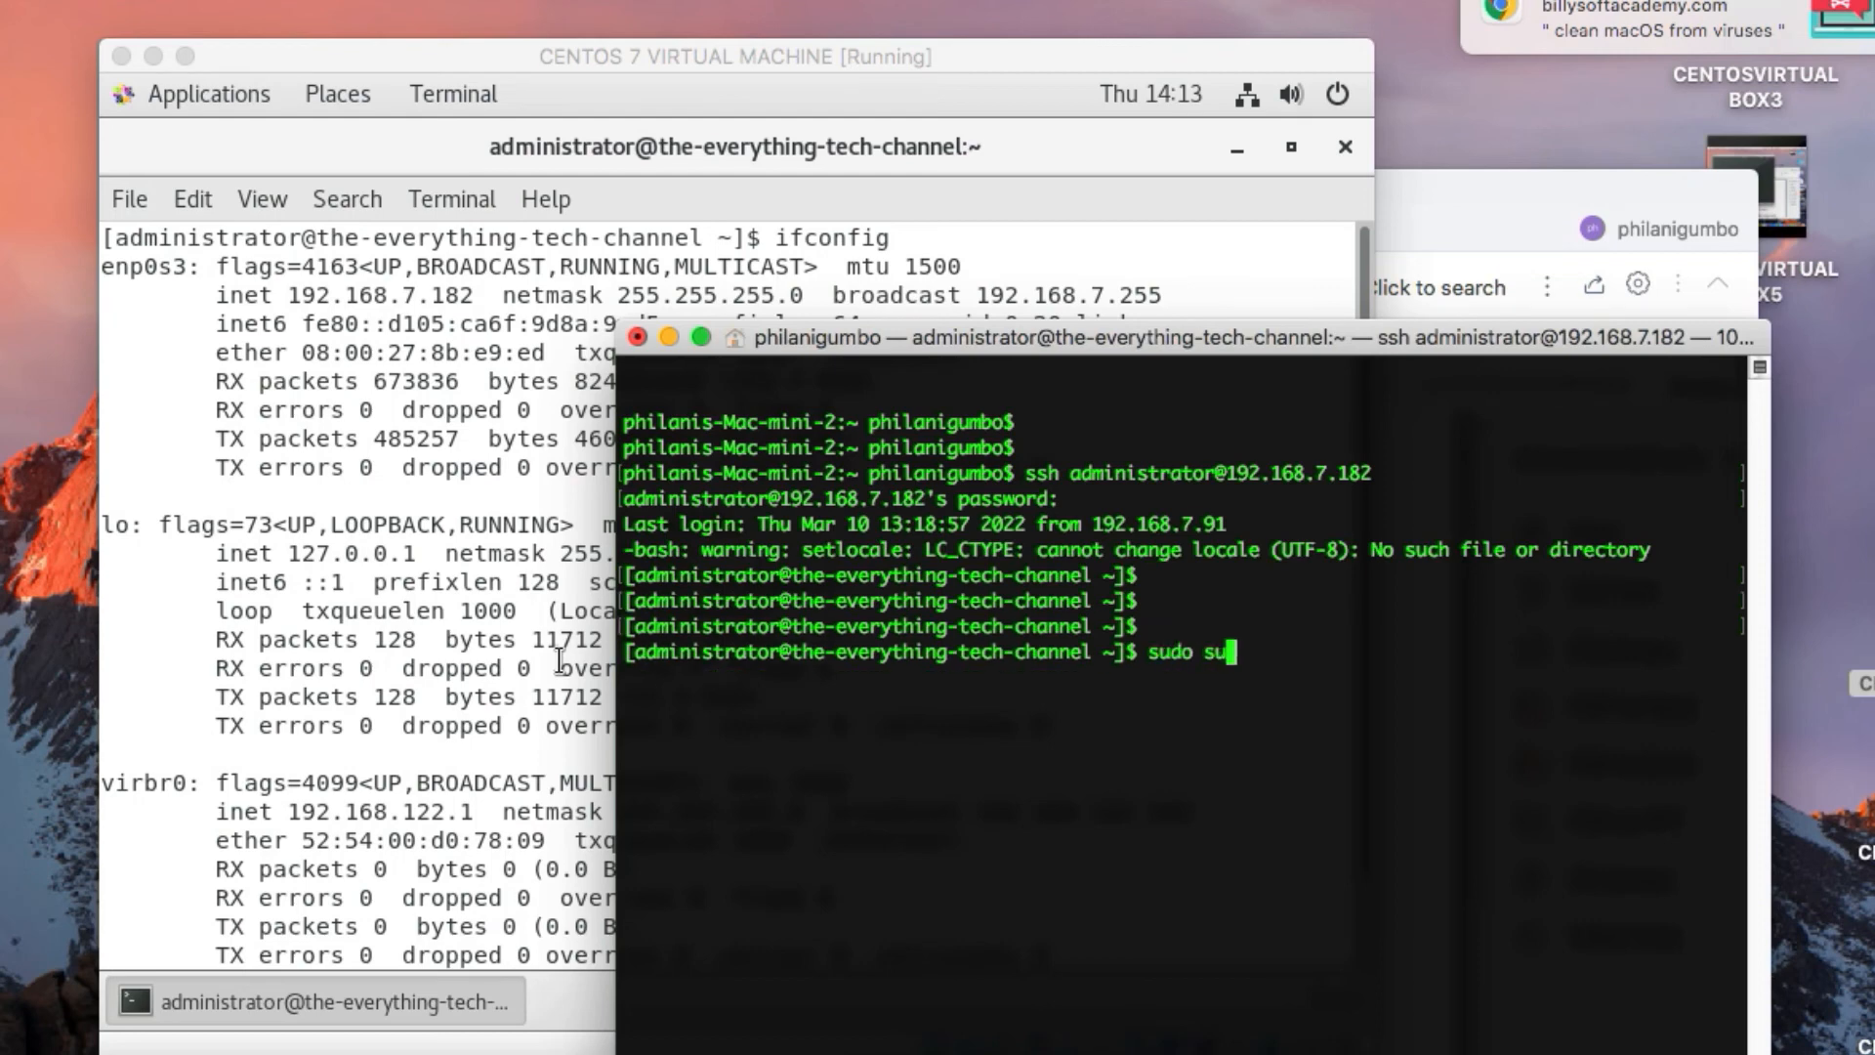
pyautogui.press('Return')
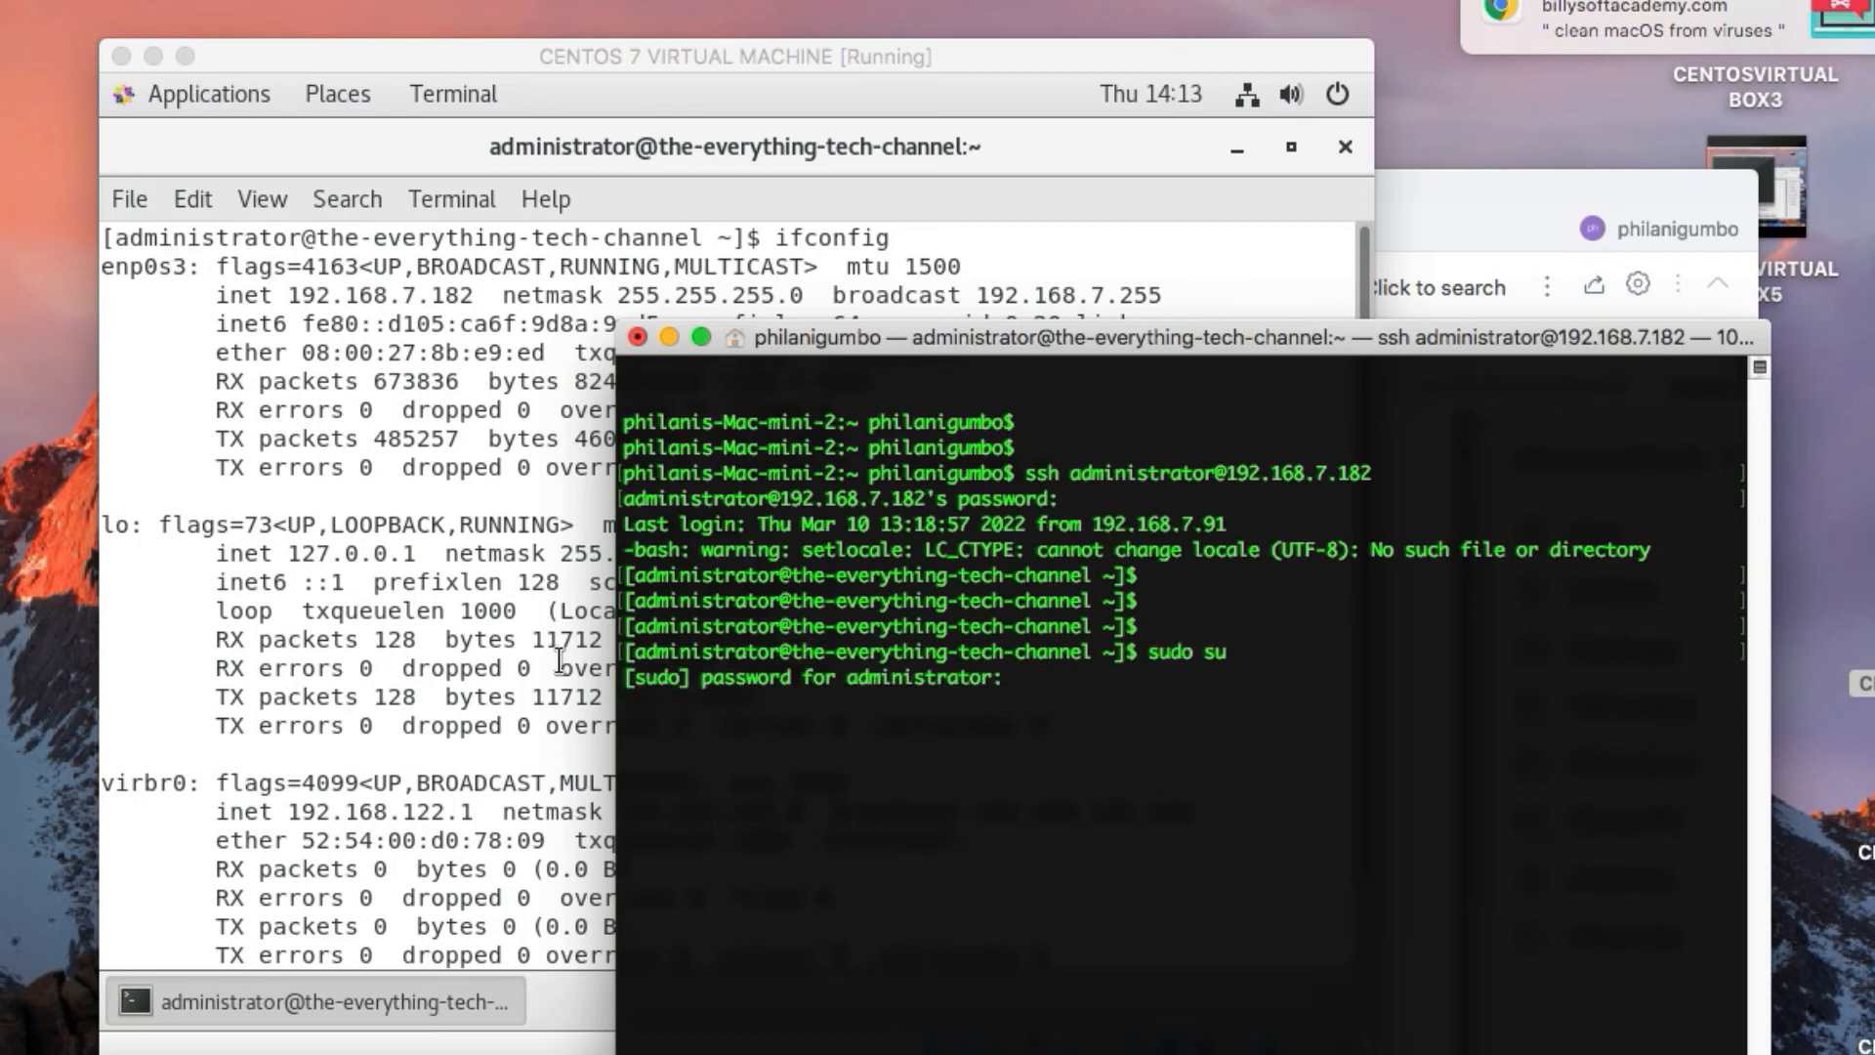
pyautogui.press('Return')
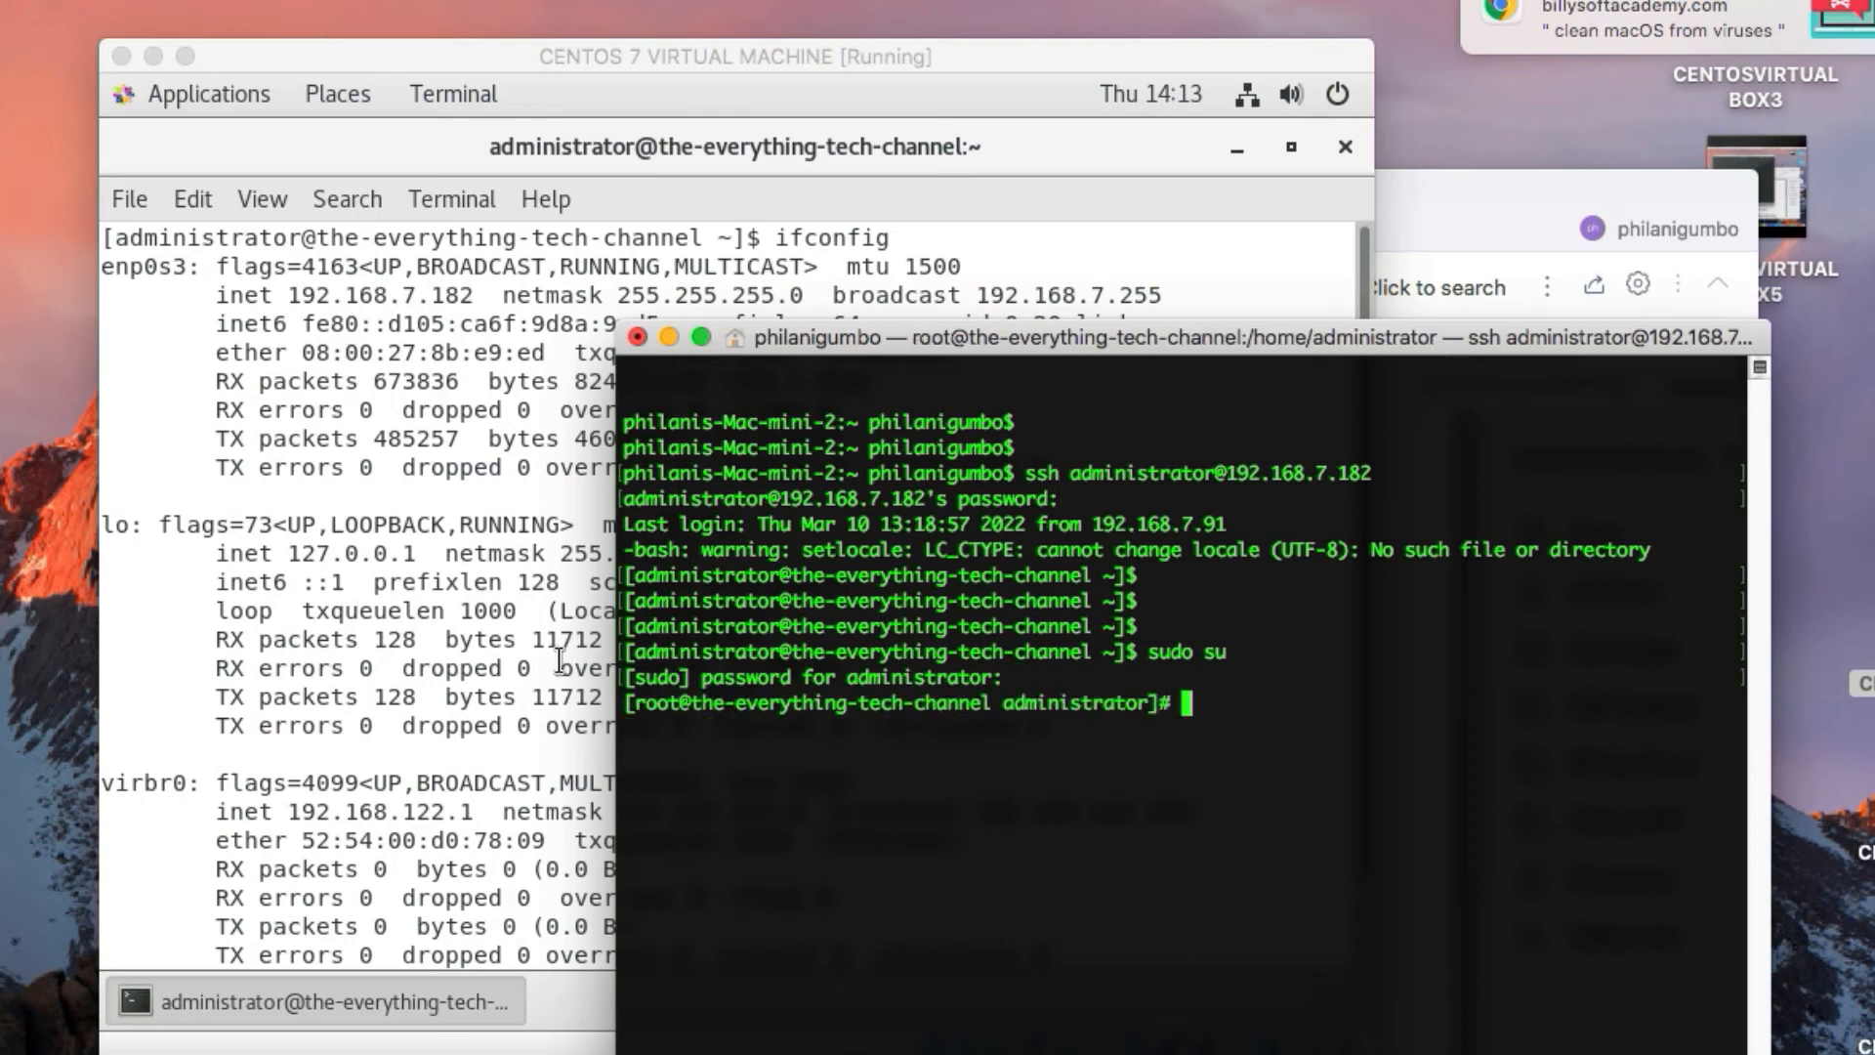
# Clear the root terminal's screen with "clear"
pyautogui.press('Return')
pyautogui.press('Return')
pyautogui.press('Return')
pyautogui.write('clear')
pyautogui.press('Return')
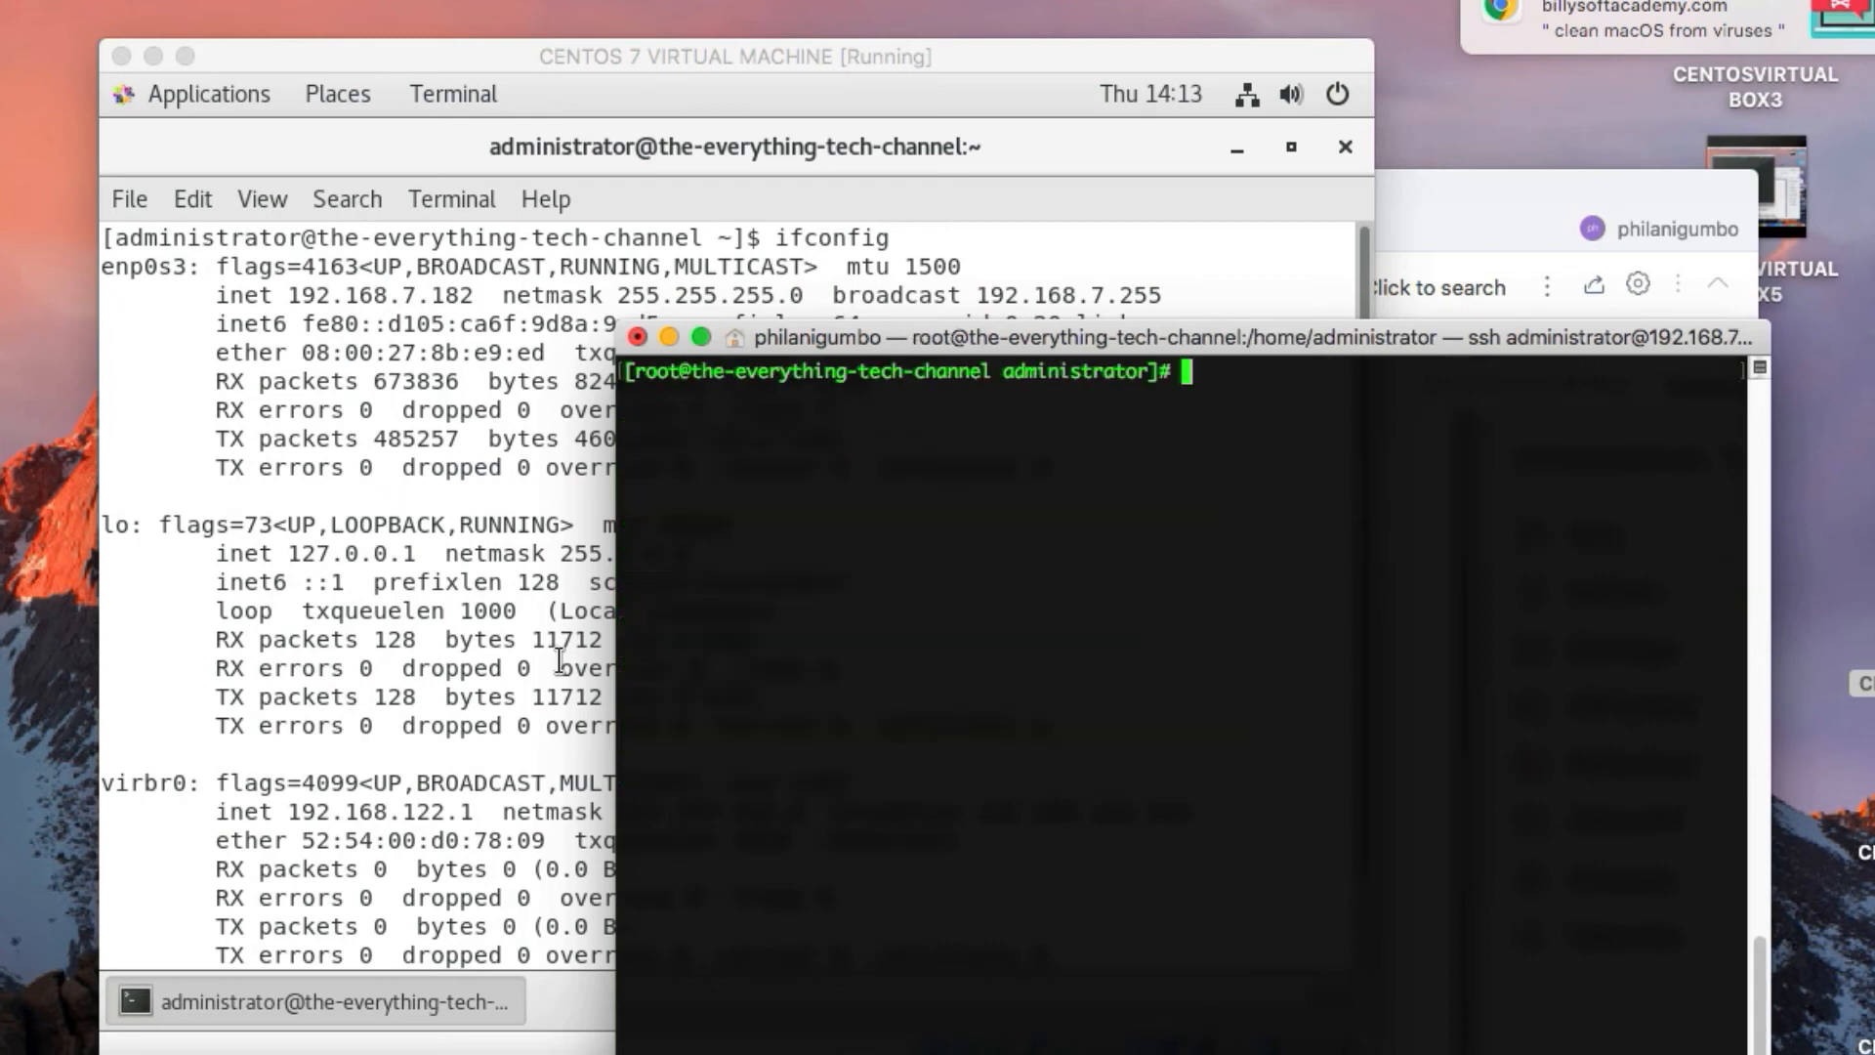
pyautogui.press('Return')
# Copy command 4, "sudo yum install cockpit", from the PDF and run it in the root SSH session
pyautogui.click(1417, 205)
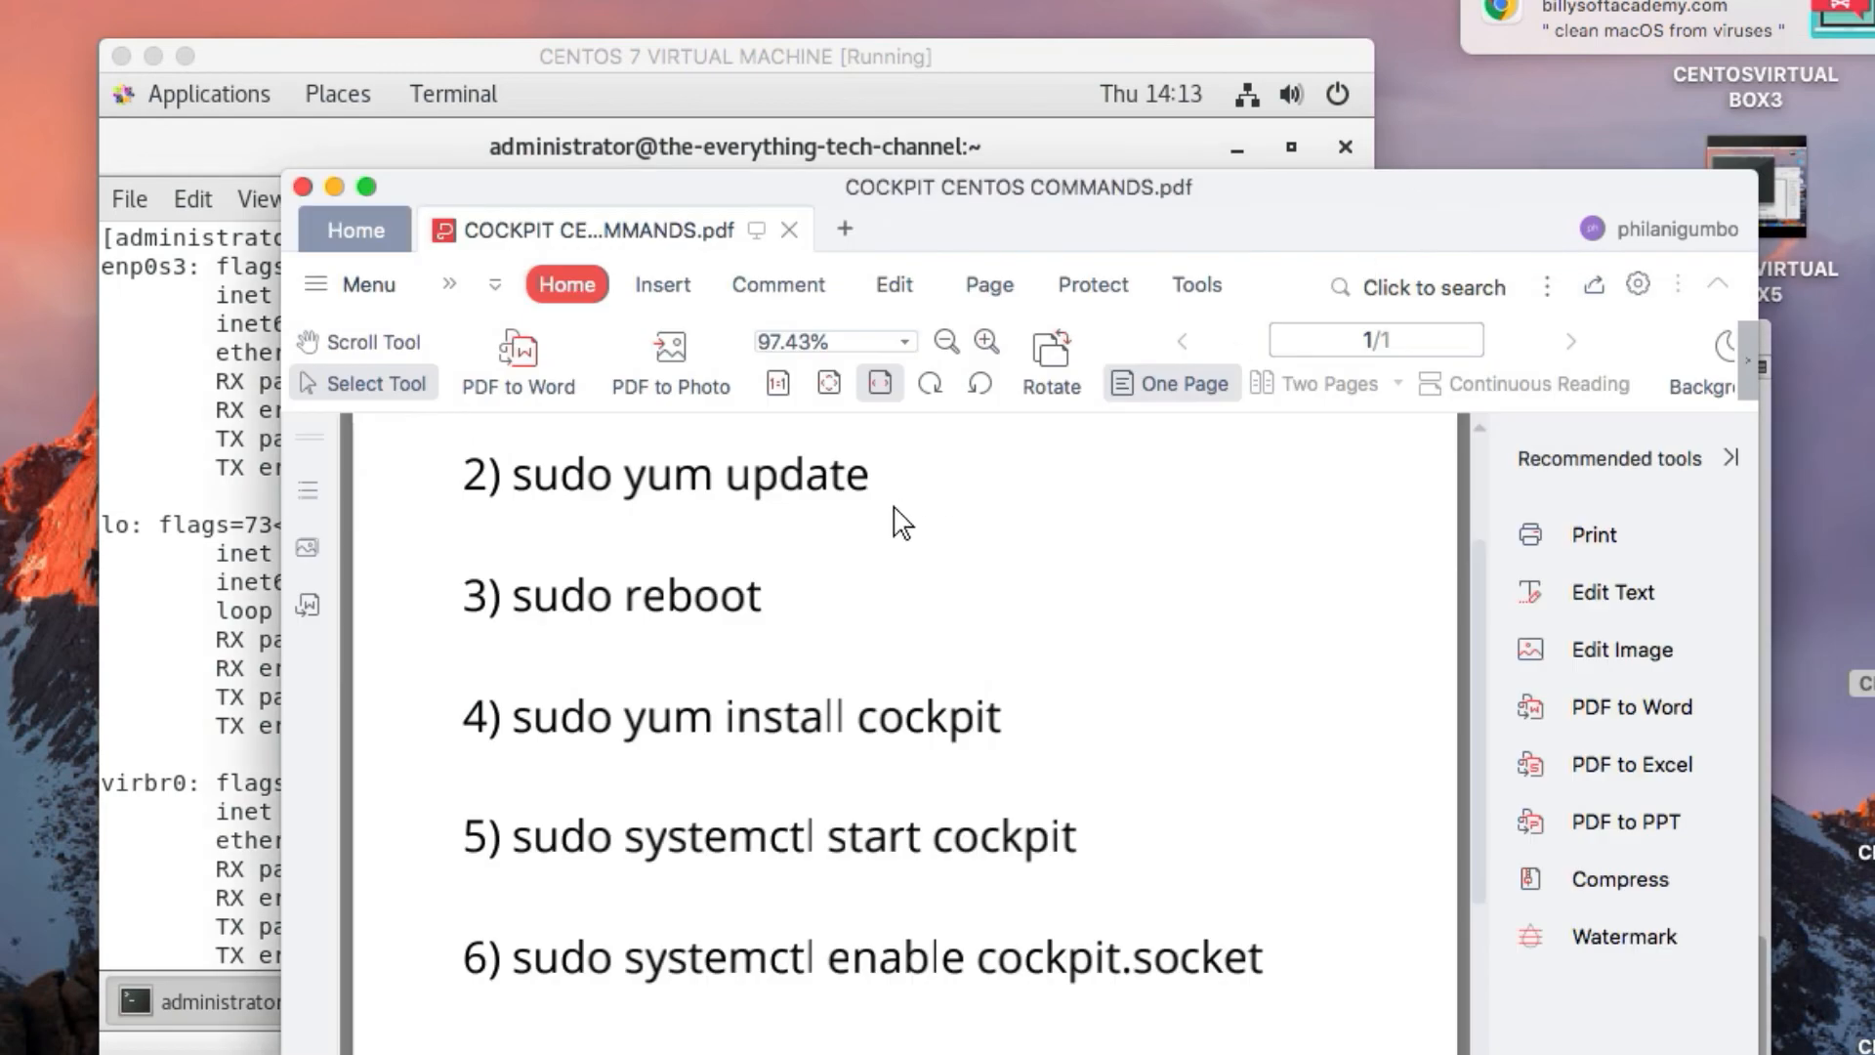
pyautogui.moveTo(514, 720); pyautogui.dragTo(975, 717)
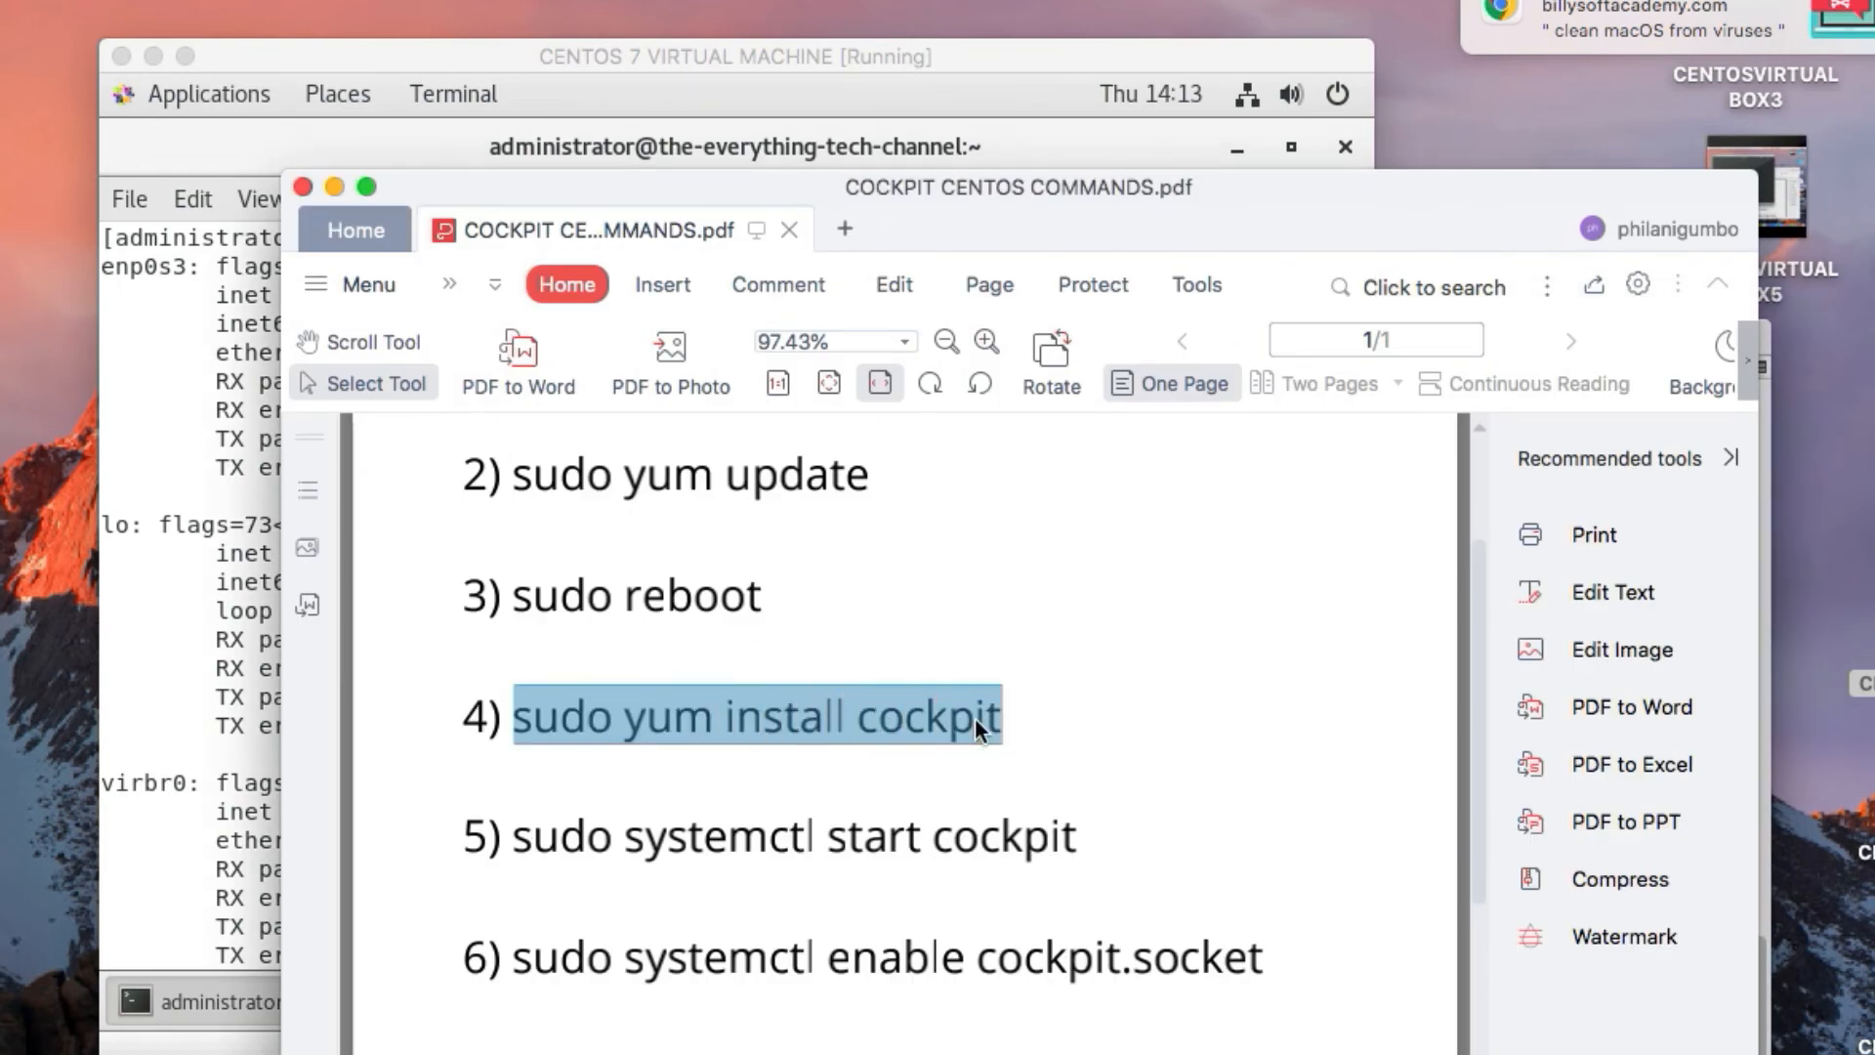
pyautogui.rightClick(975, 716)
pyautogui.click(1074, 752)
pyautogui.press('super+Tab')
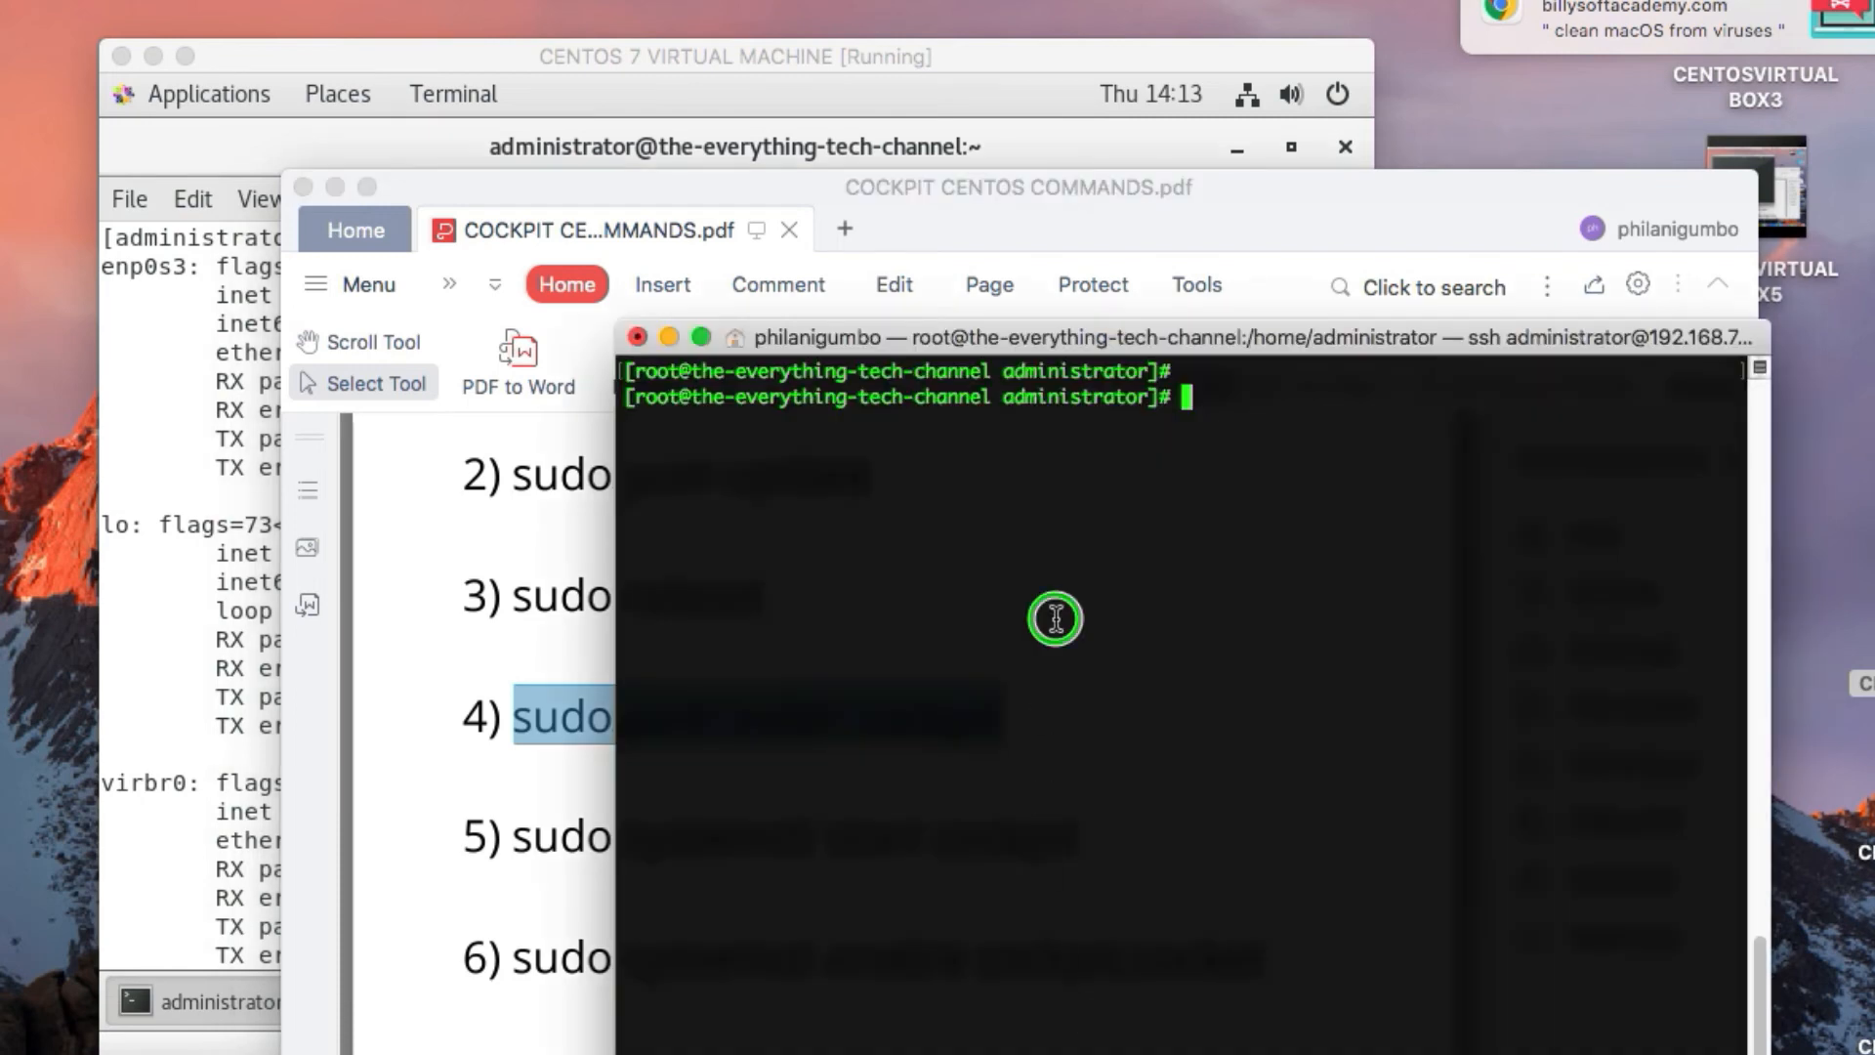
pyautogui.rightClick(1057, 616)
pyautogui.click(1114, 664)
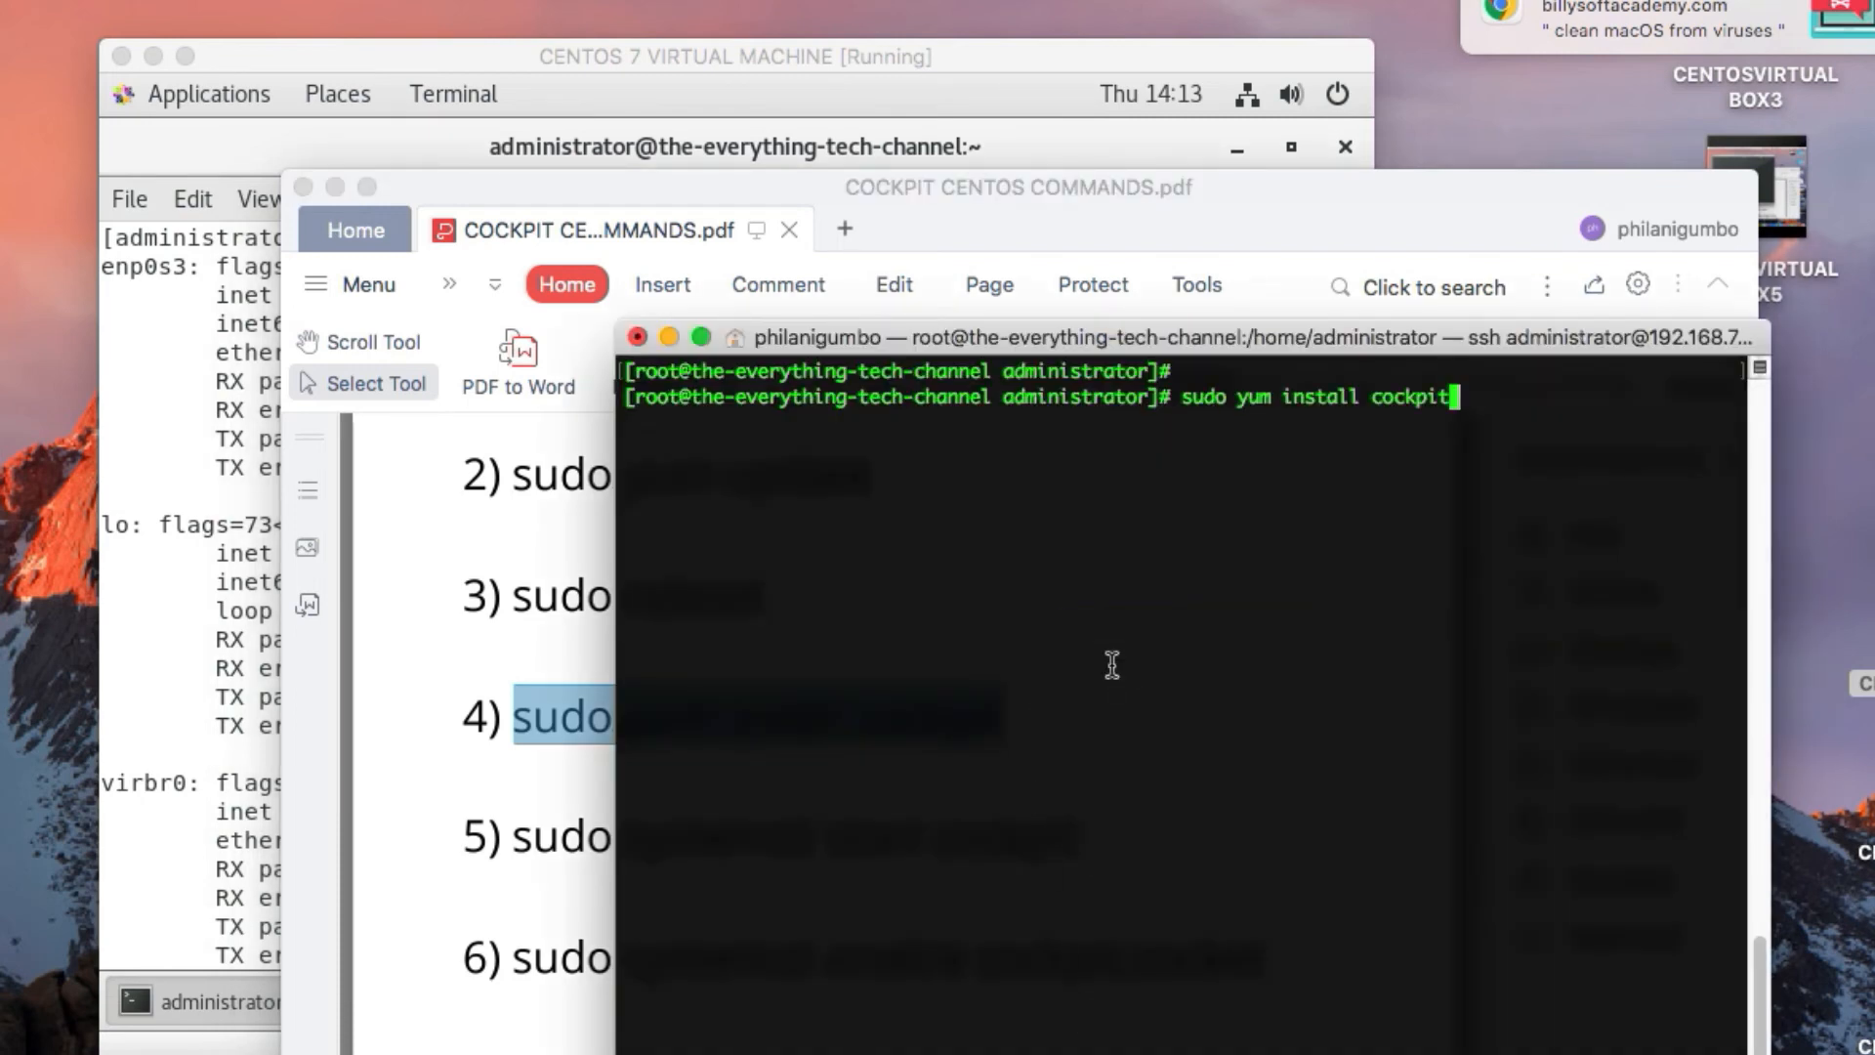
pyautogui.press('Return')
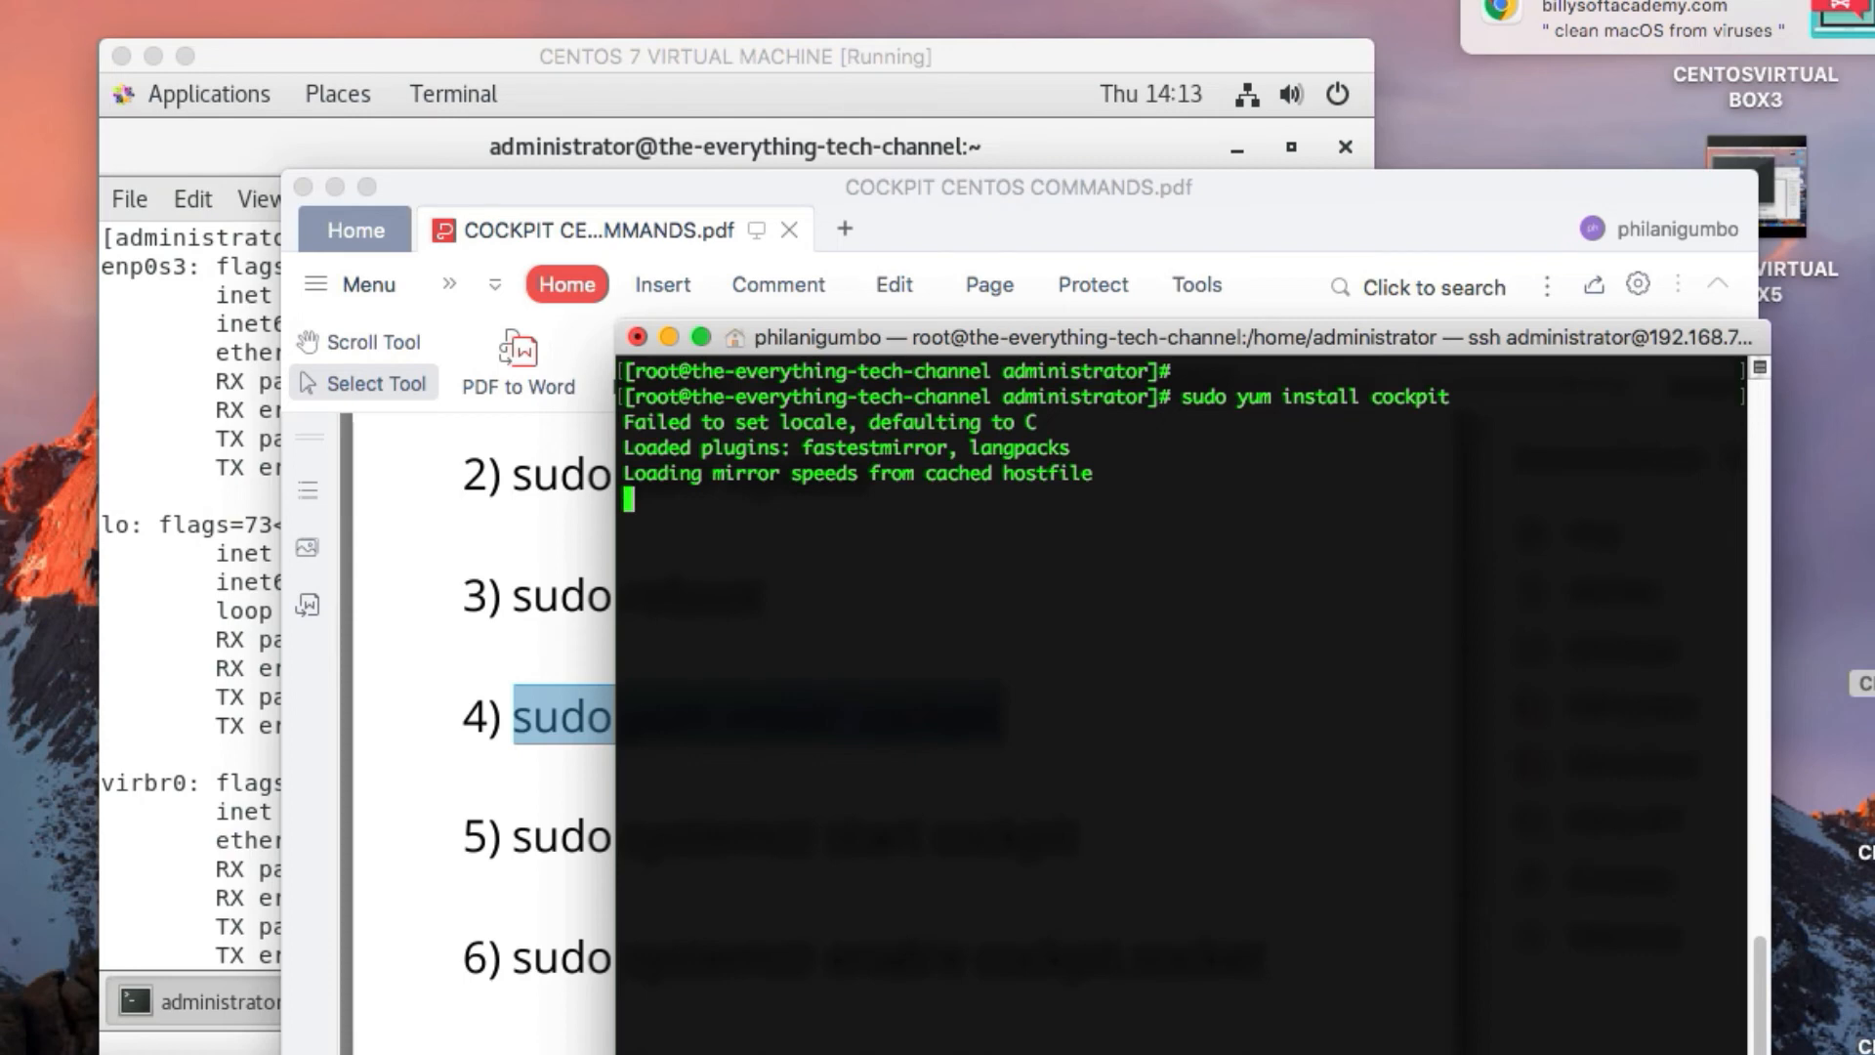
# Dismiss the desktop notification and return to the commands PDF without any extra document tab
pyautogui.click(1848, 20)
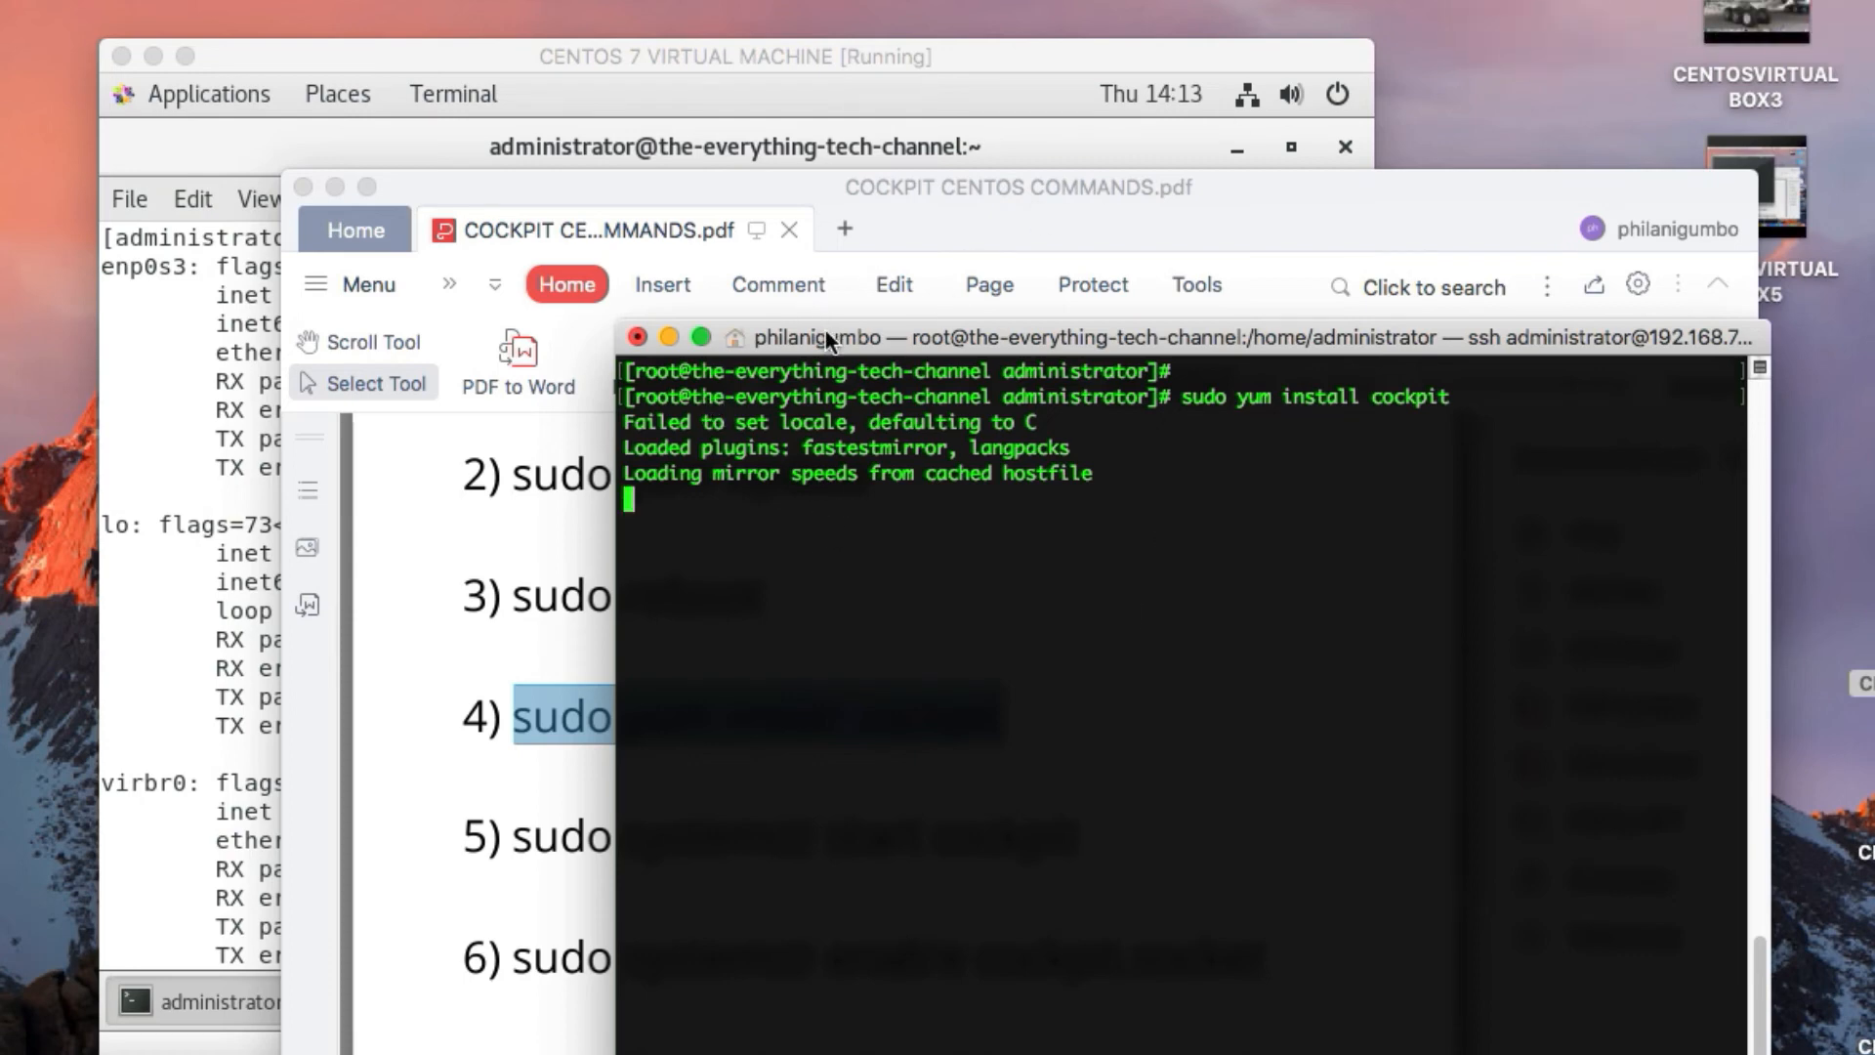
pyautogui.doubleClick(952, 209)
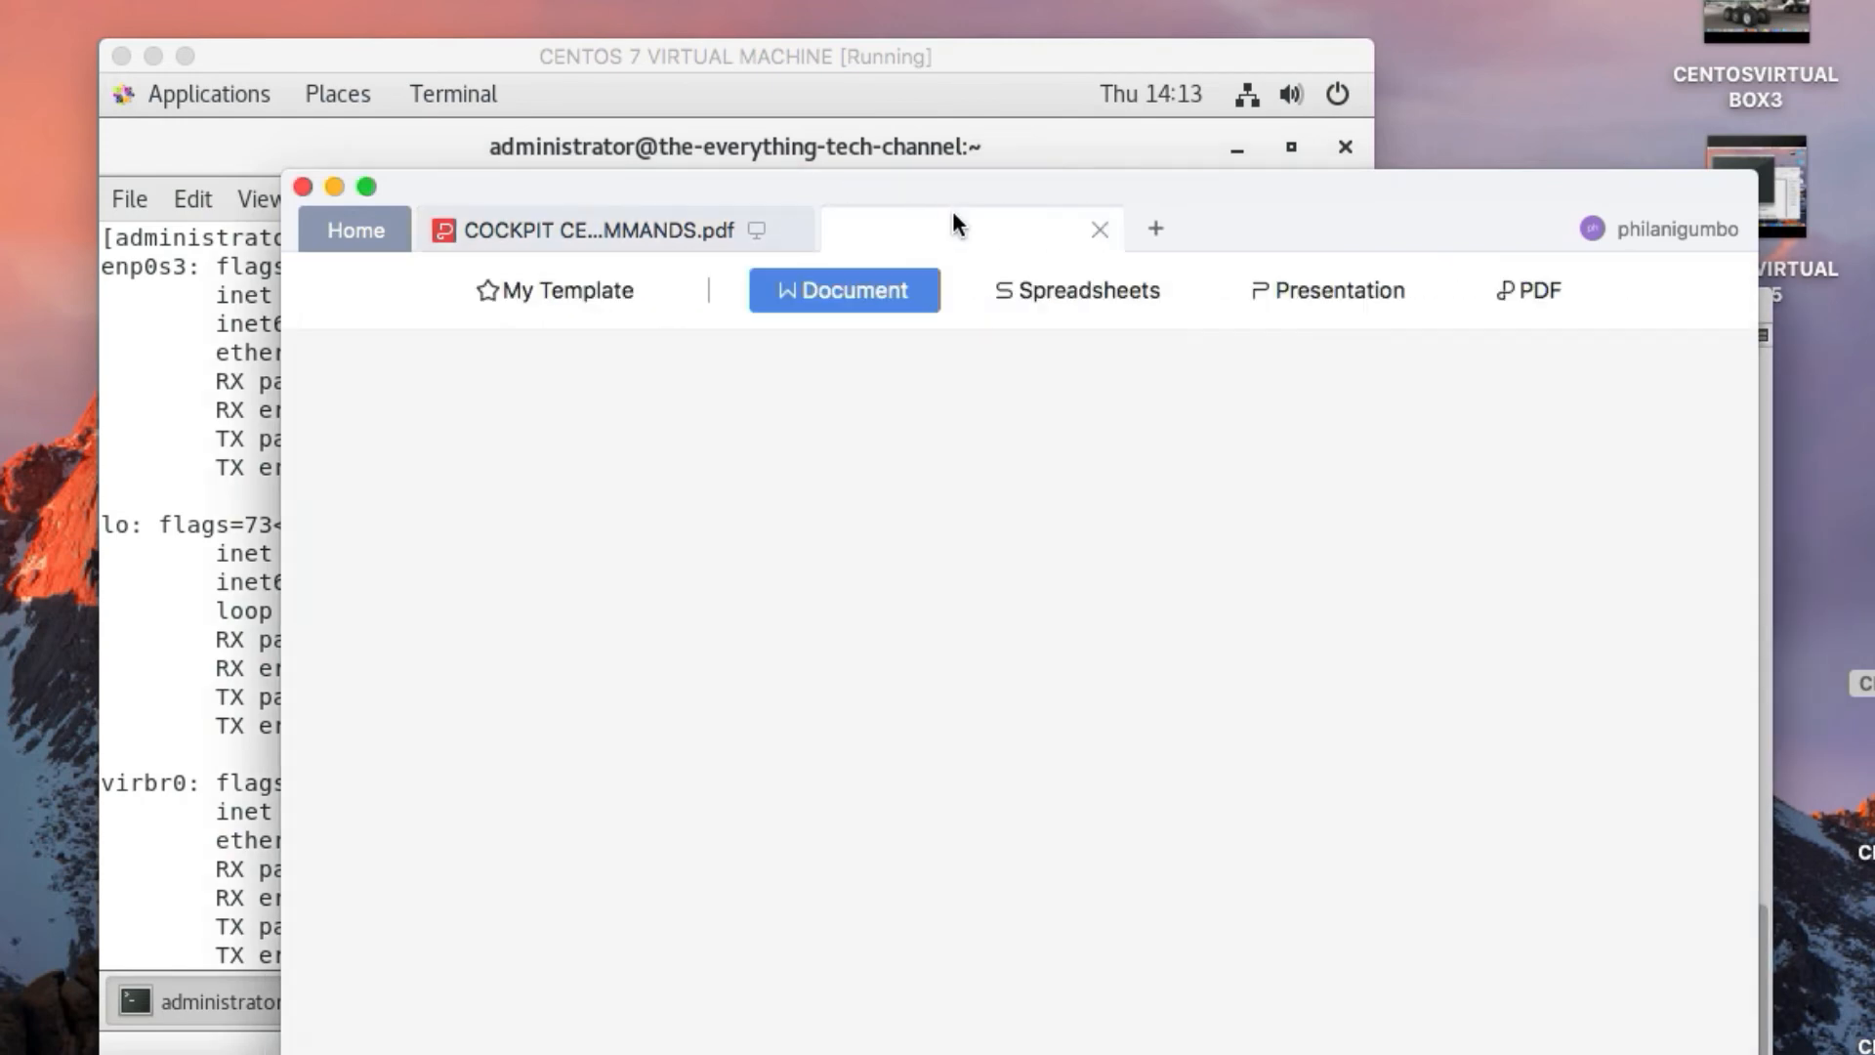
pyautogui.click(1181, 236)
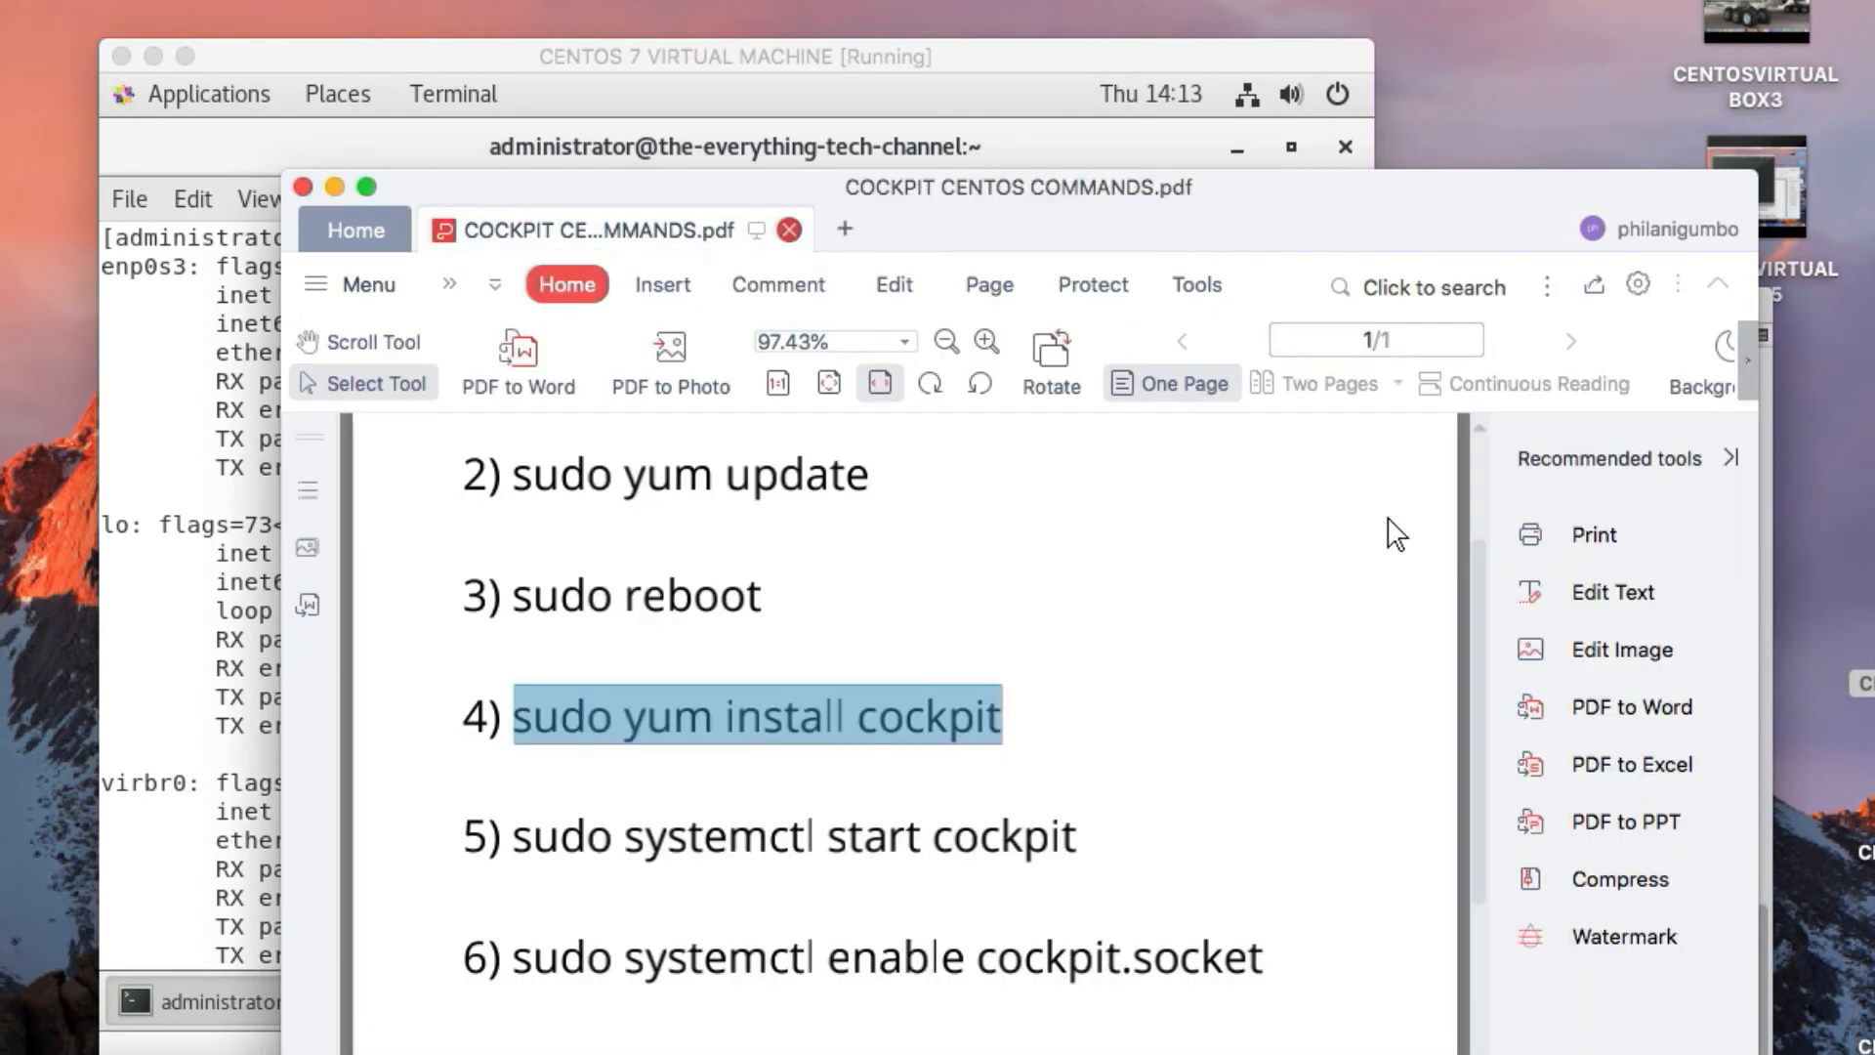
# Move the SSH terminal higher to view the Cockpit package list, and bring the commands PDF back to the front
pyautogui.click(1765, 806)
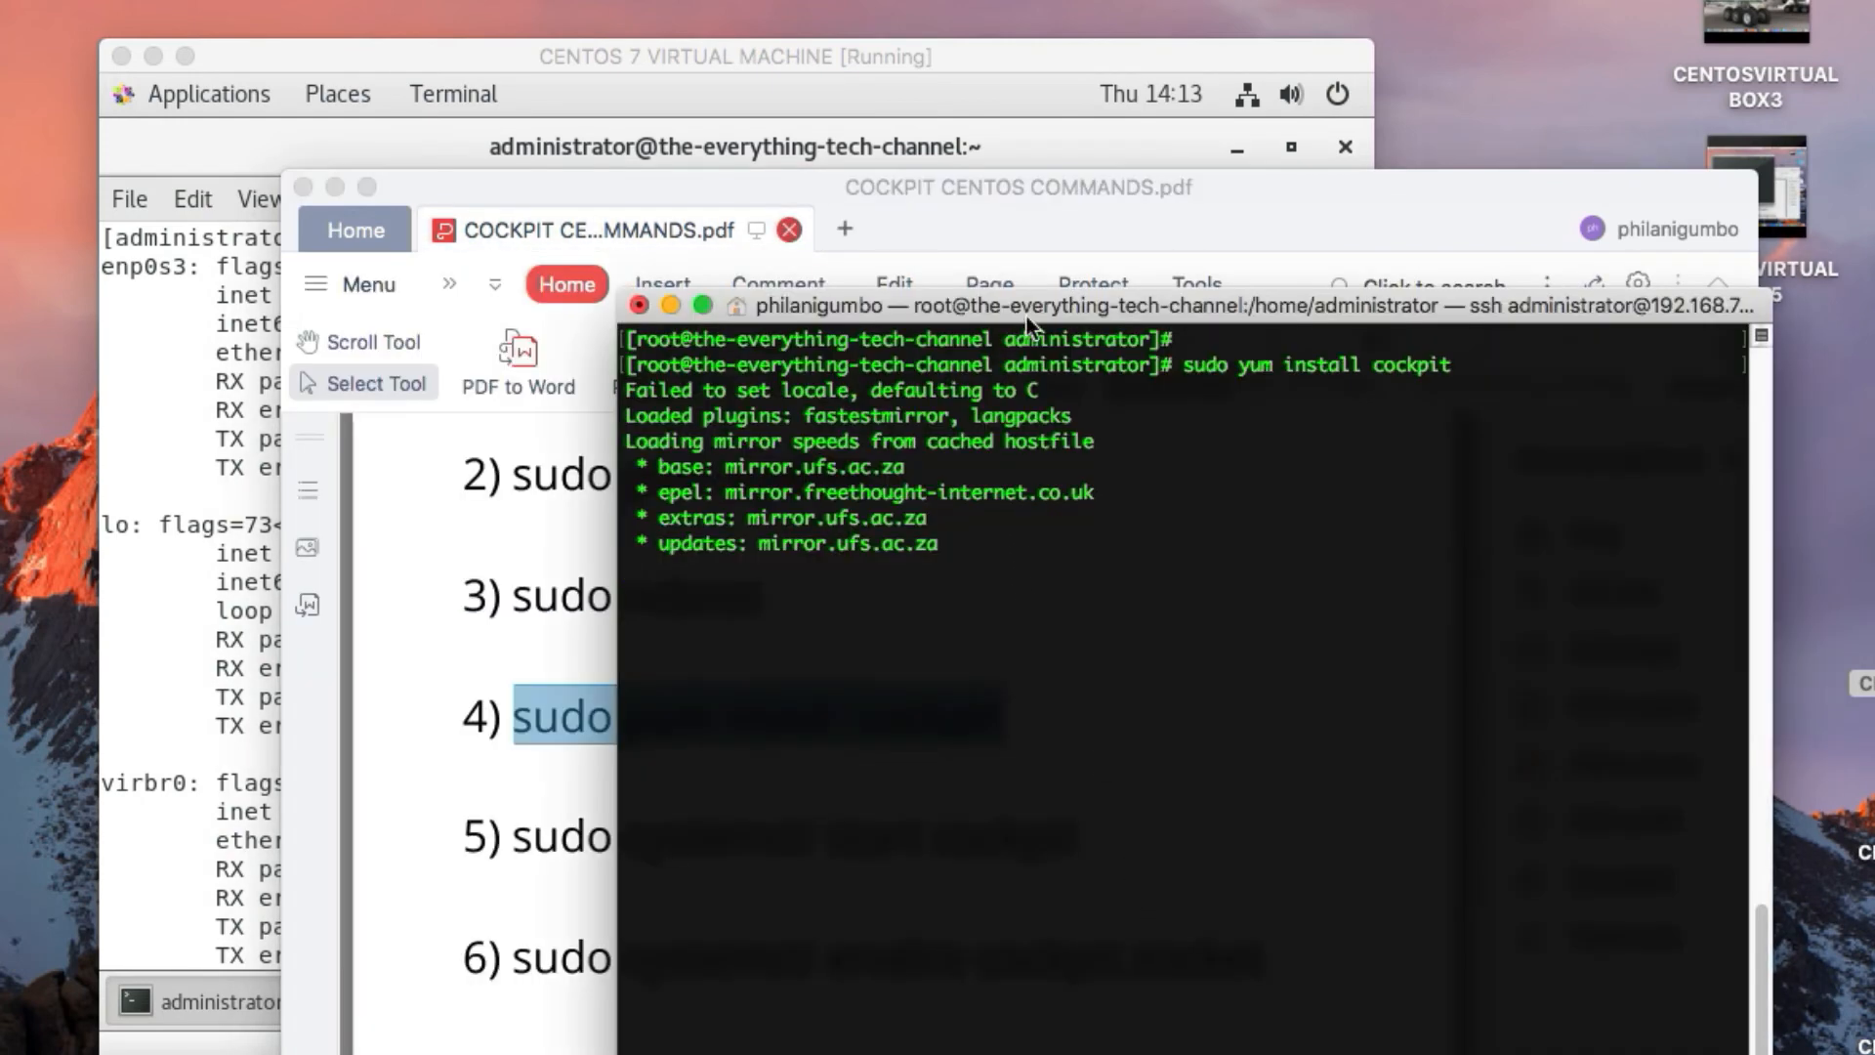
pyautogui.moveTo(1027, 322); pyautogui.dragTo(1057, 134)
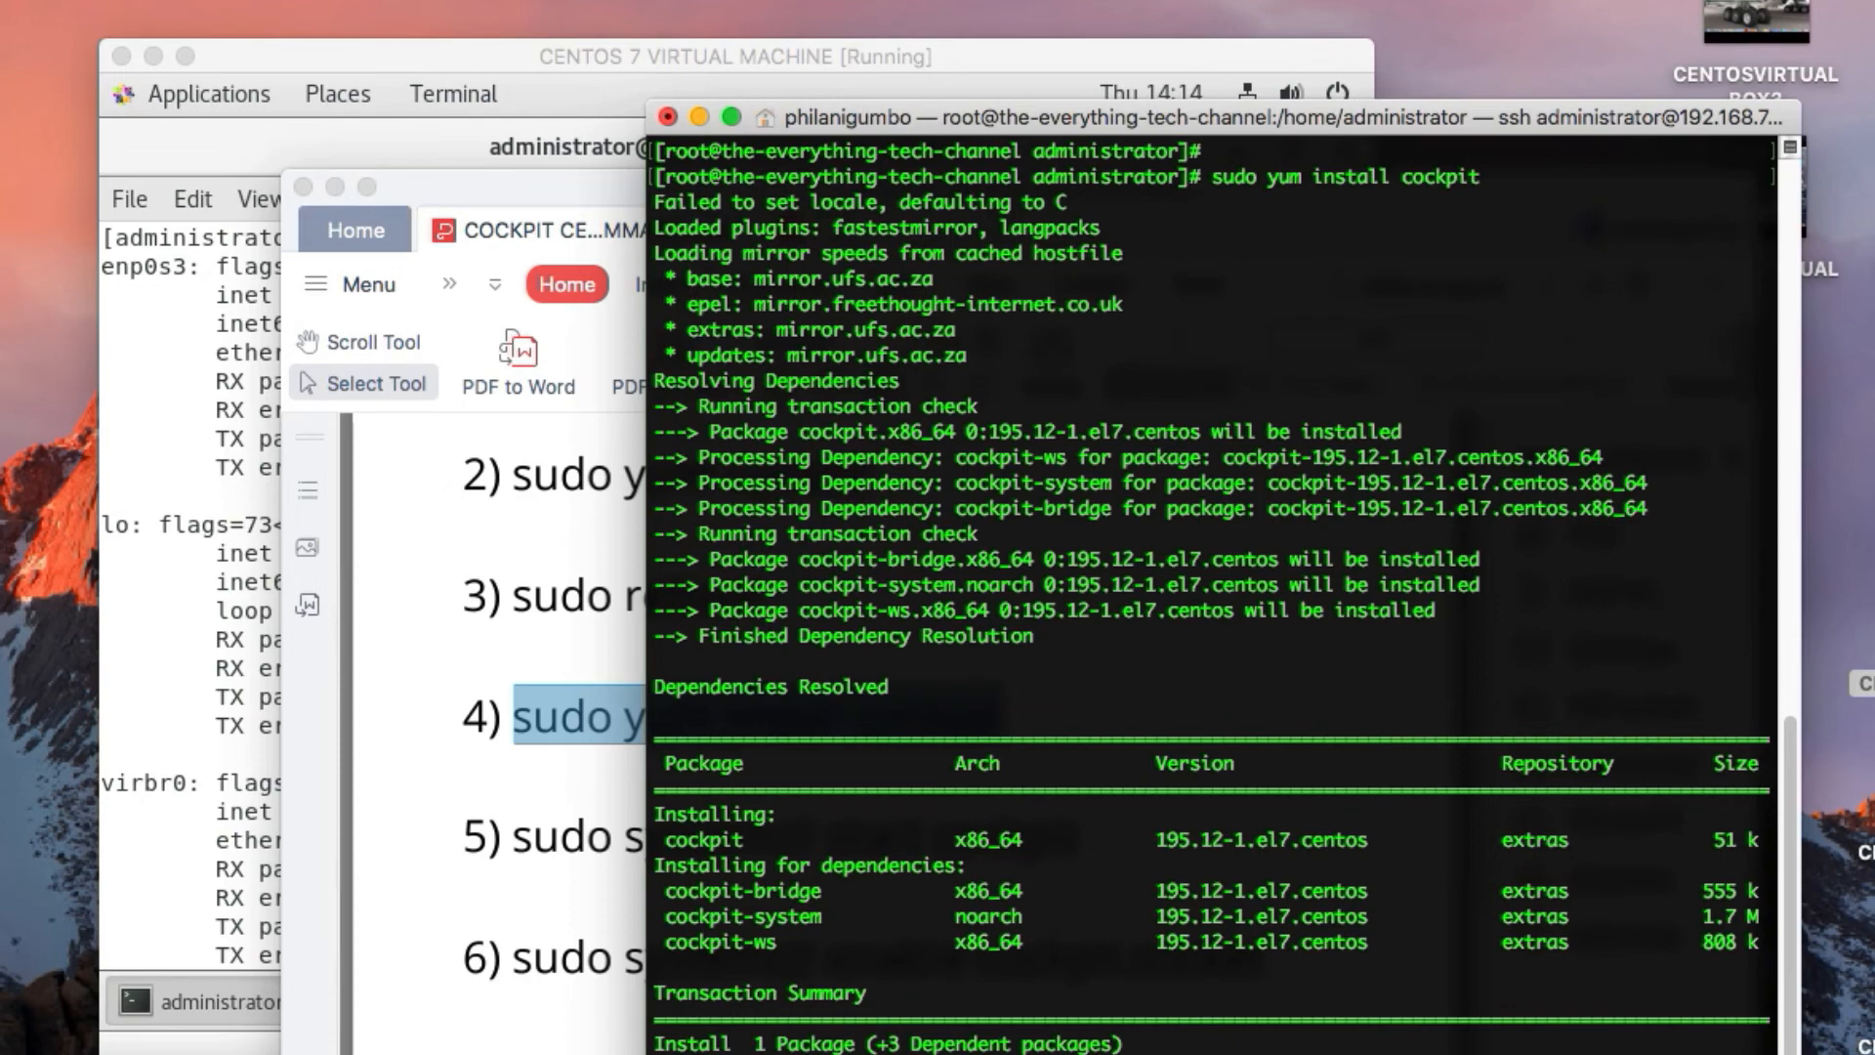
pyautogui.click(500, 188)
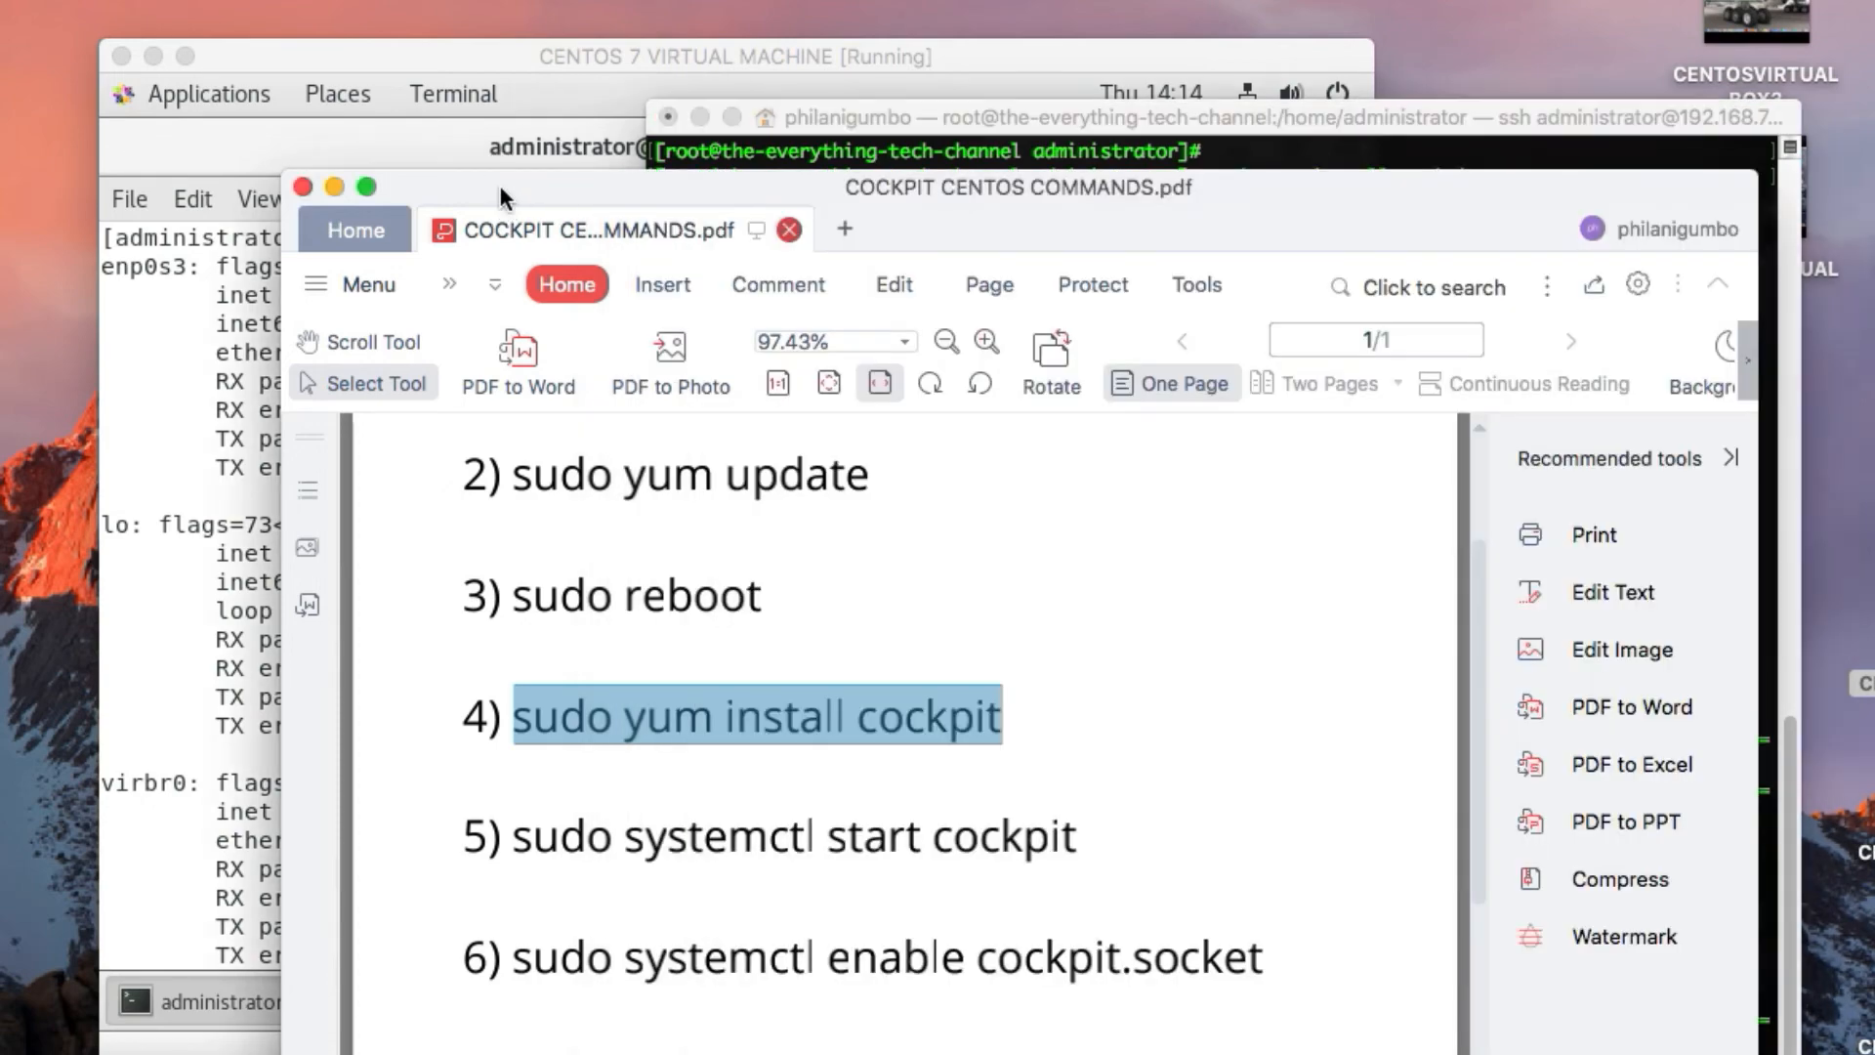
# Copy command 5, "sudo systemctl start cockpit", from the commands PDF
pyautogui.click(596, 729)
pyautogui.moveTo(515, 840); pyautogui.dragTo(1075, 854)
pyautogui.rightClick(1079, 855)
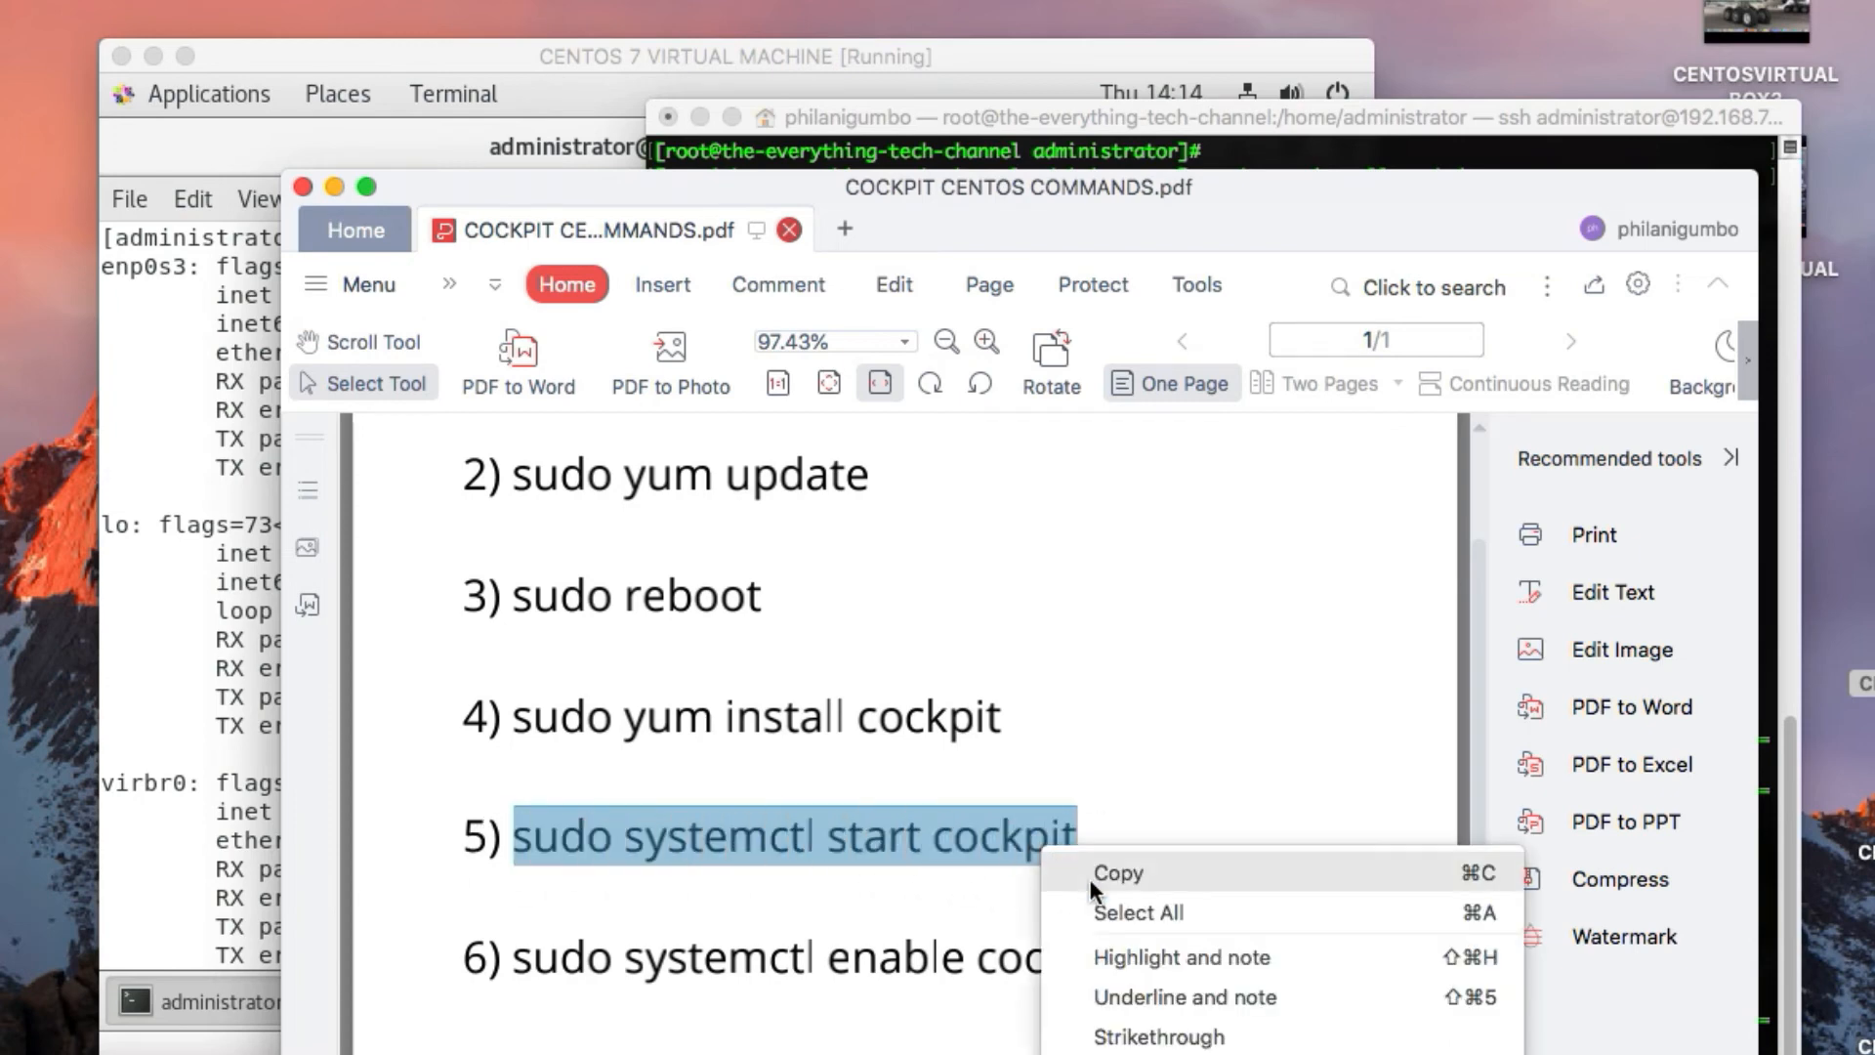
pyautogui.click(1123, 866)
pyautogui.scroll(-3, 900, 1026)
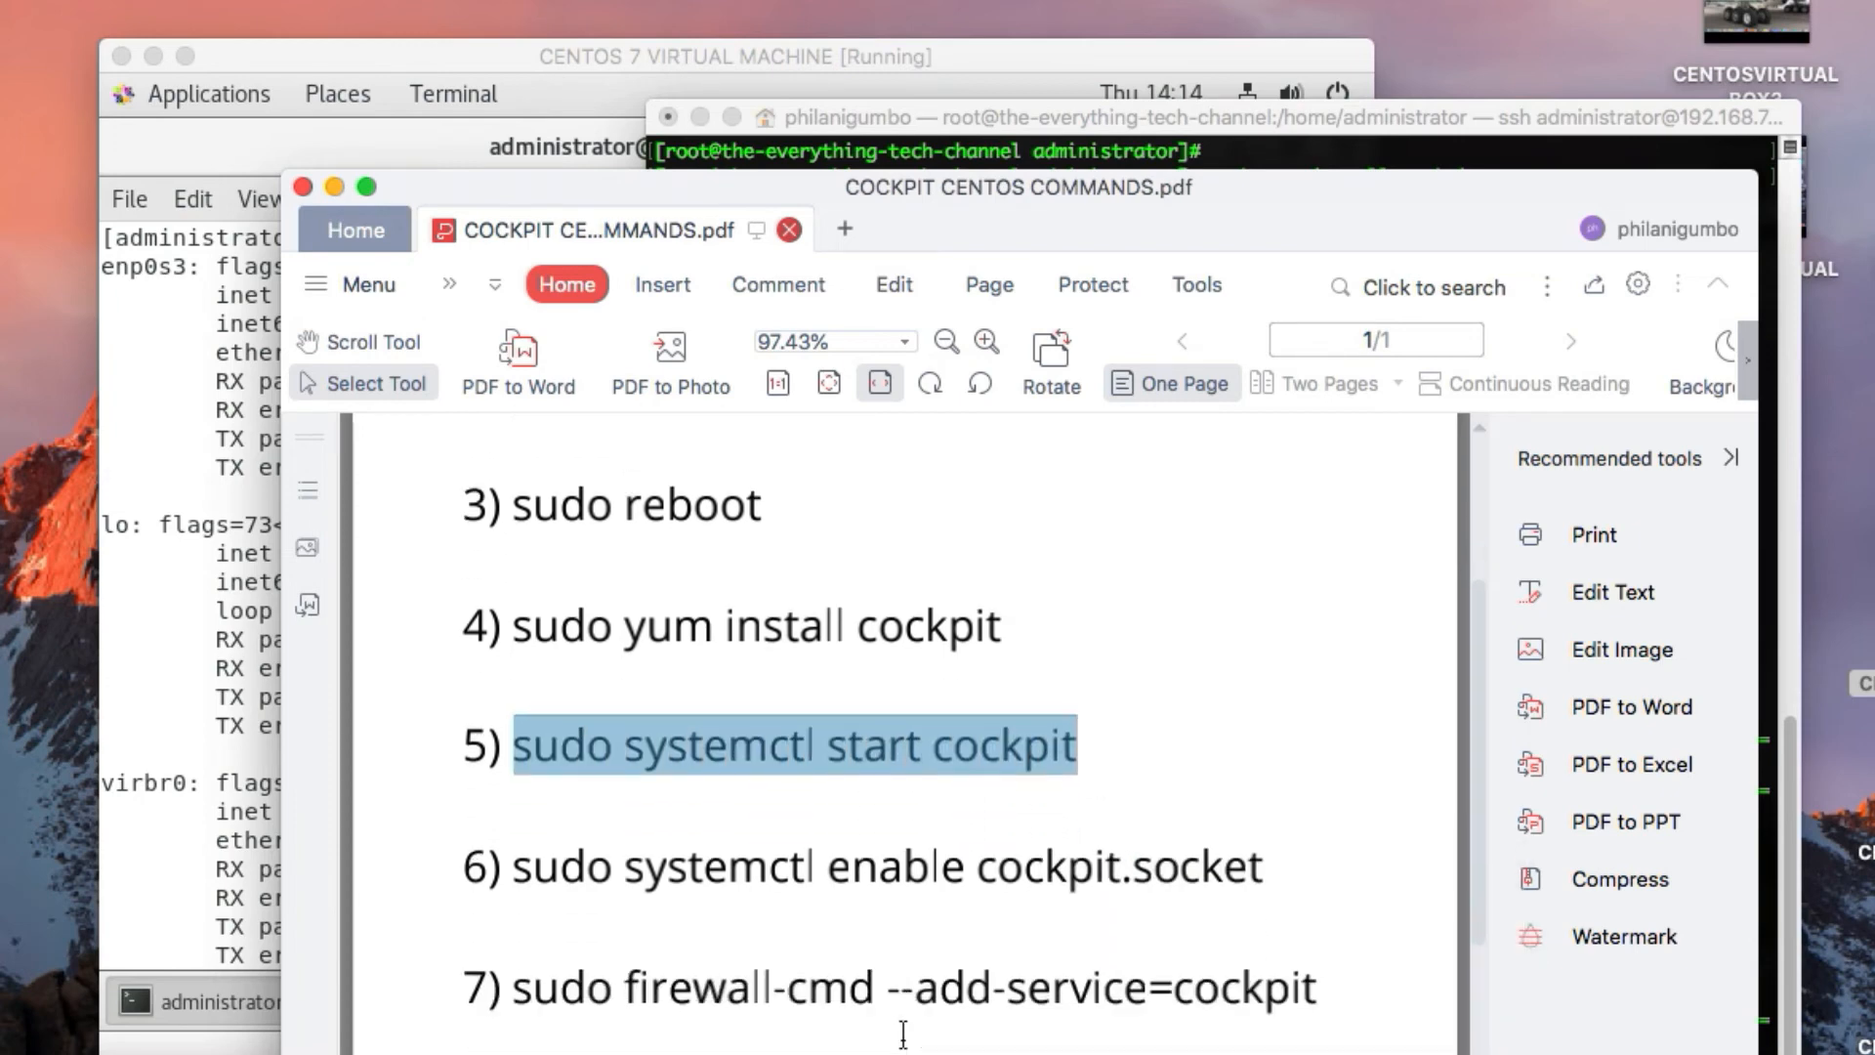
# Answer "Y" in the SSH session to approve installing Cockpit and its dependencies
pyautogui.click(1103, 121)
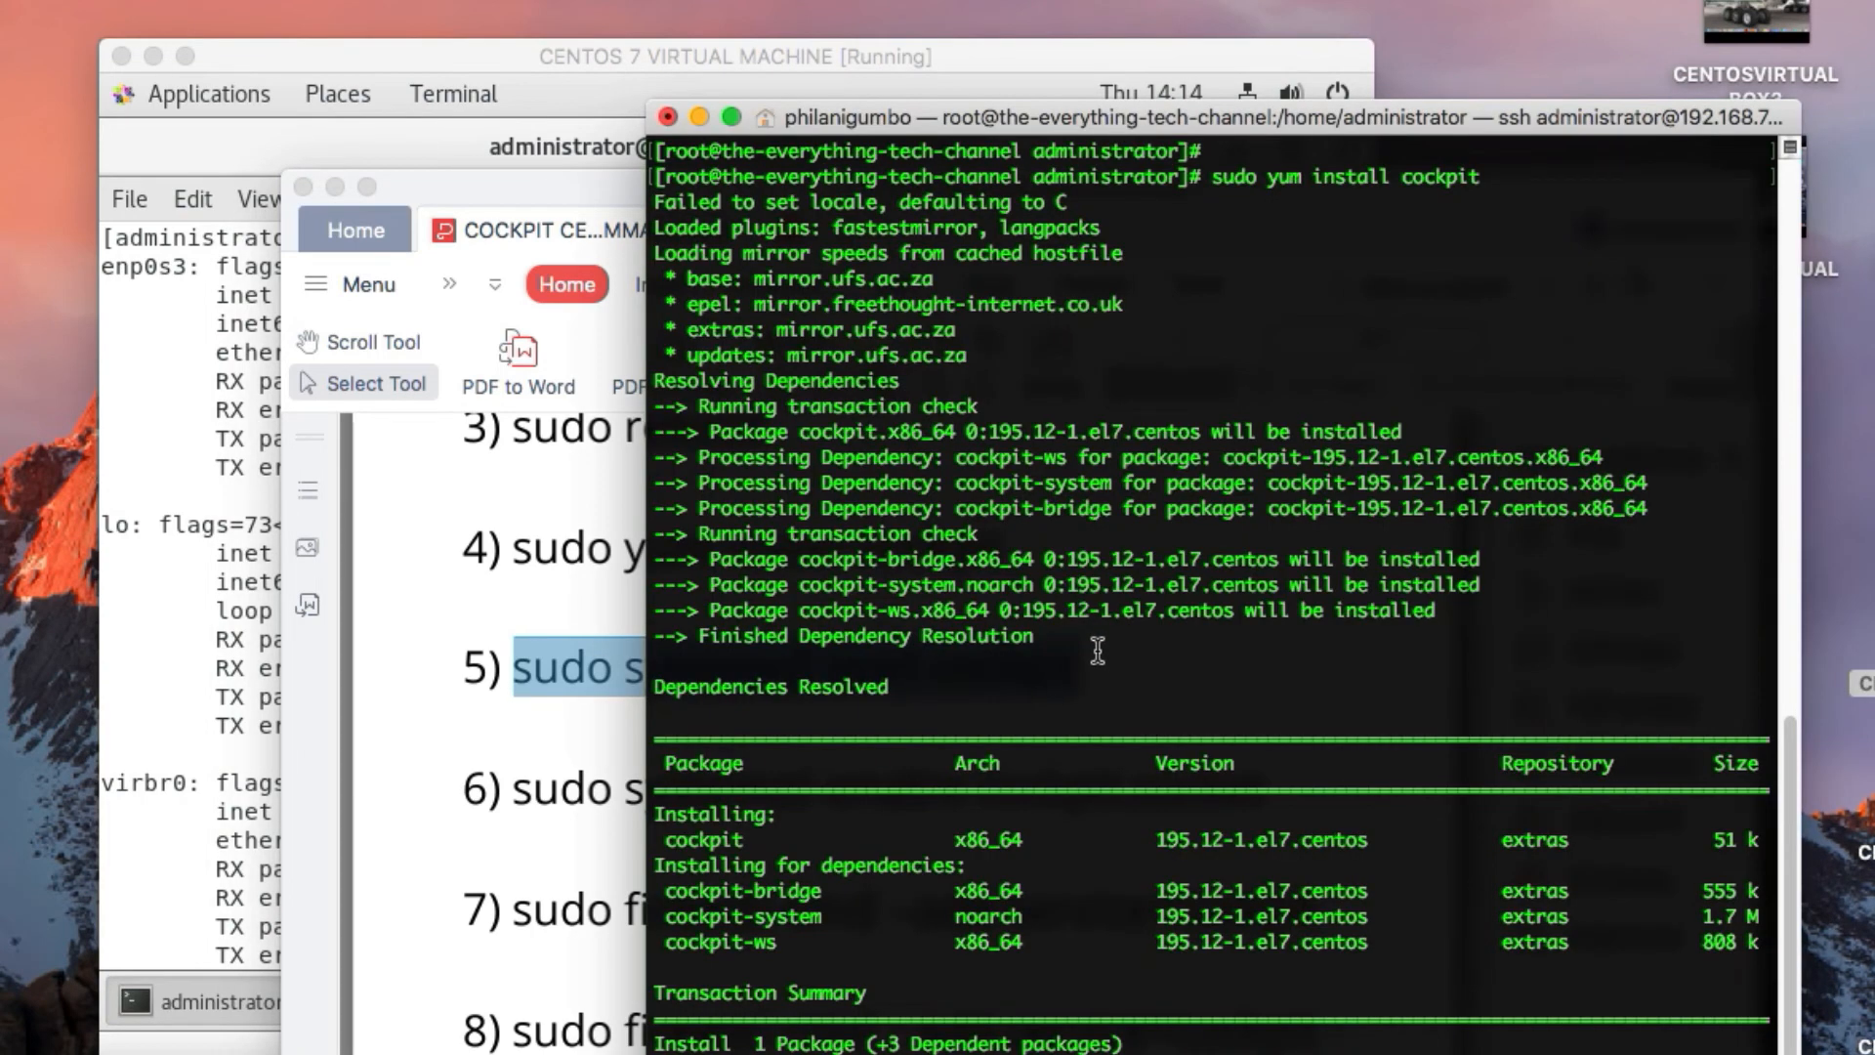
pyautogui.scroll(-1, 1098, 650)
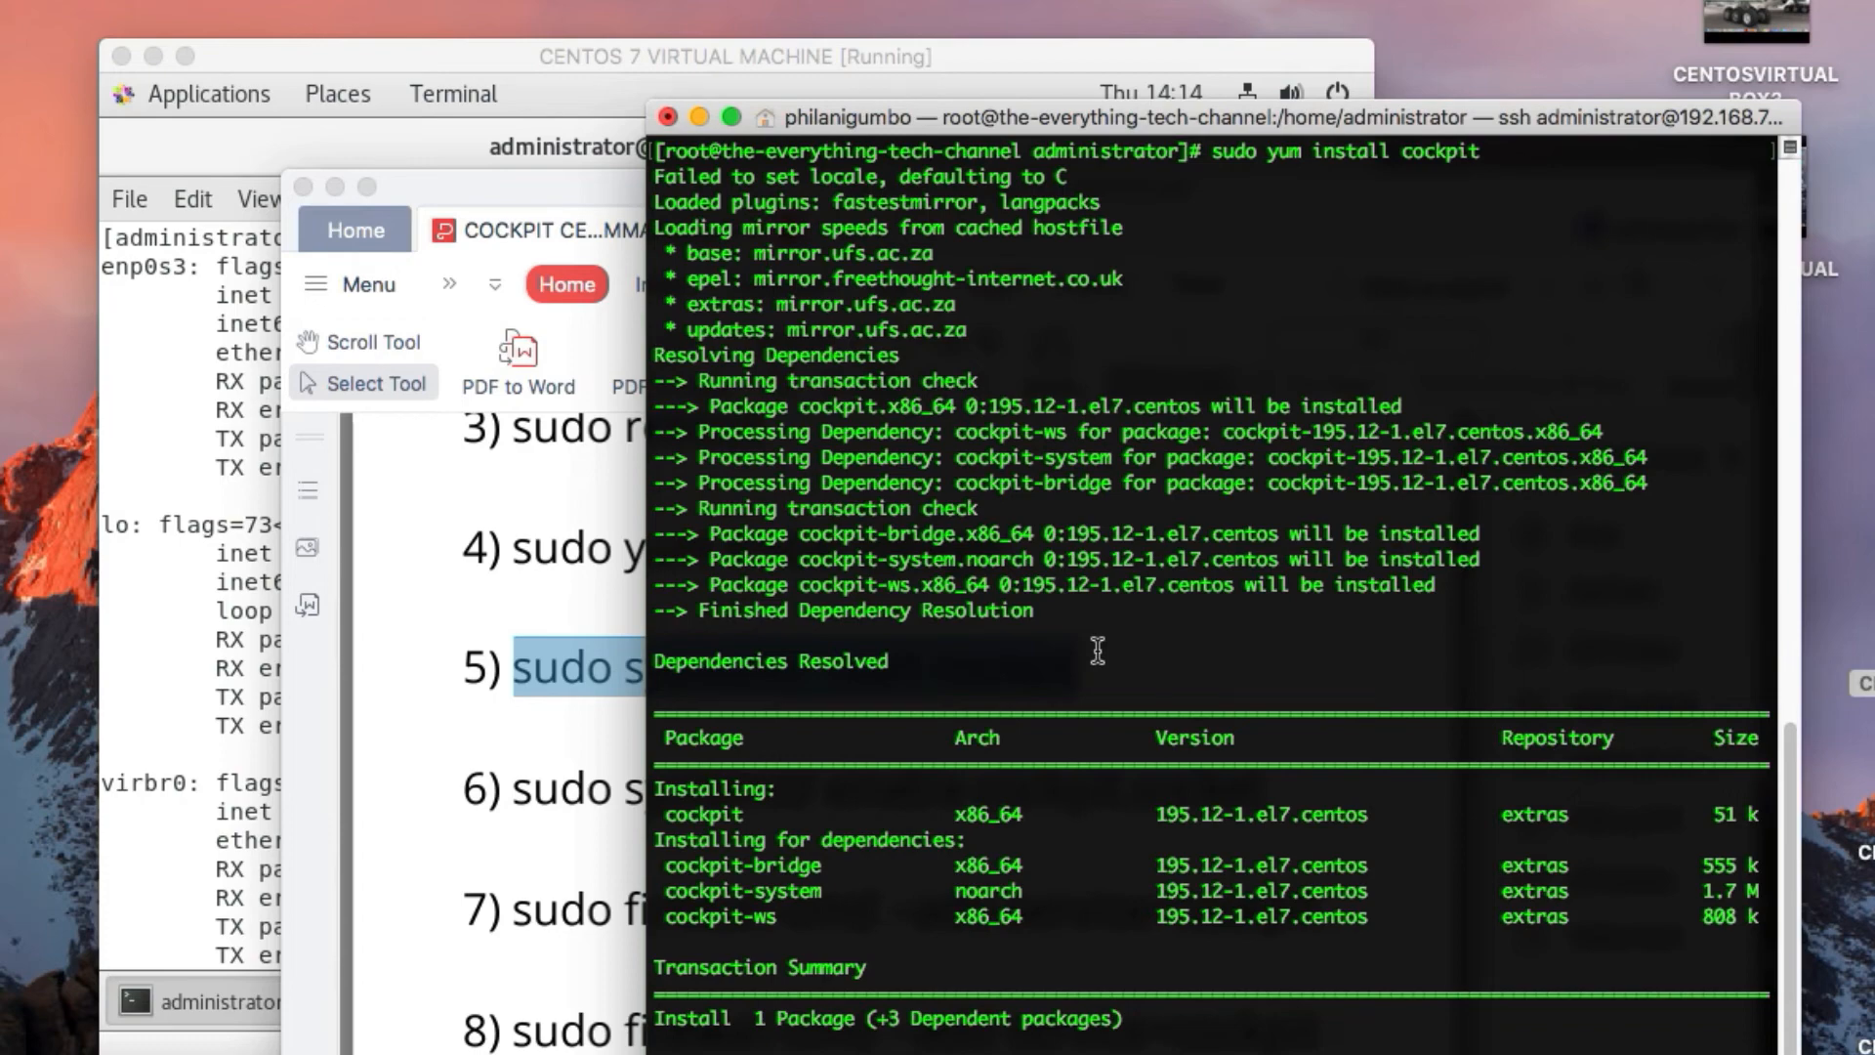
pyautogui.write('Y')
pyautogui.press('Return')
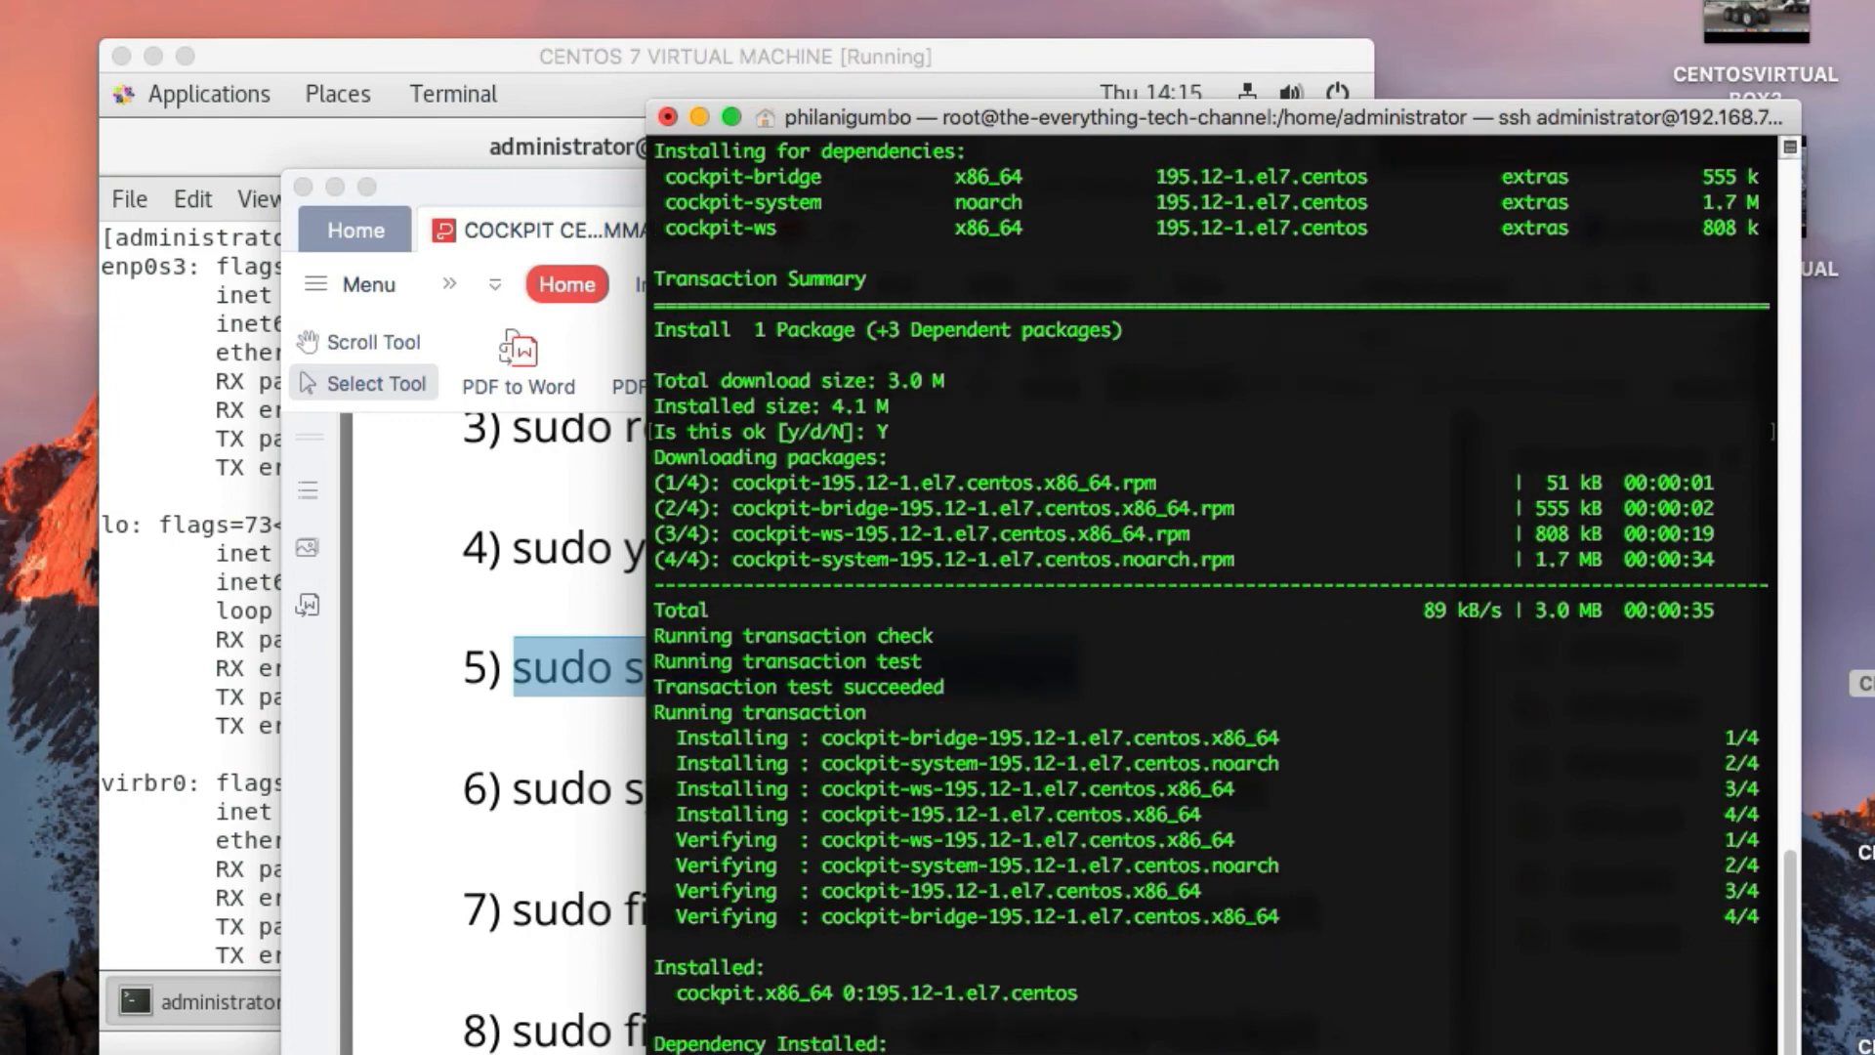
# Recopy command 5, shorten the SSH terminal window to reach its prompt, and run "sudo systemctl start cockpit" there
pyautogui.rightClick(594, 684)
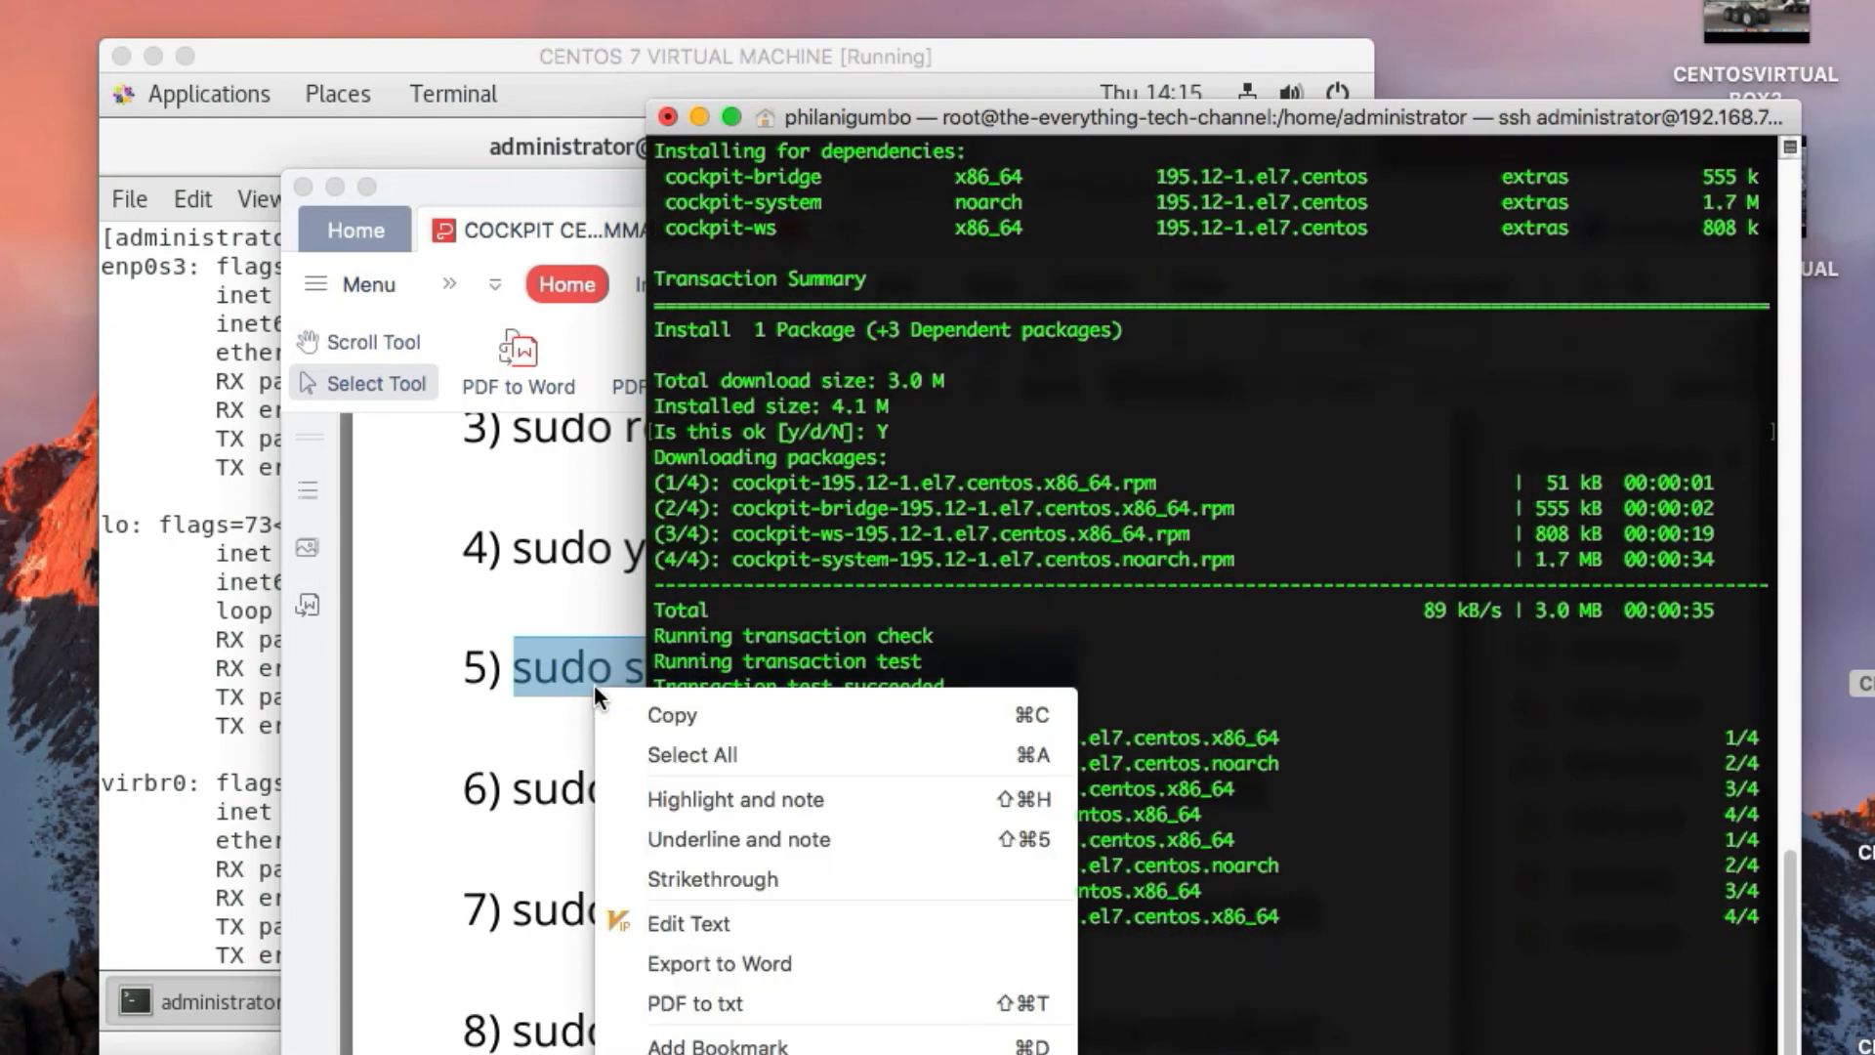
pyautogui.click(640, 718)
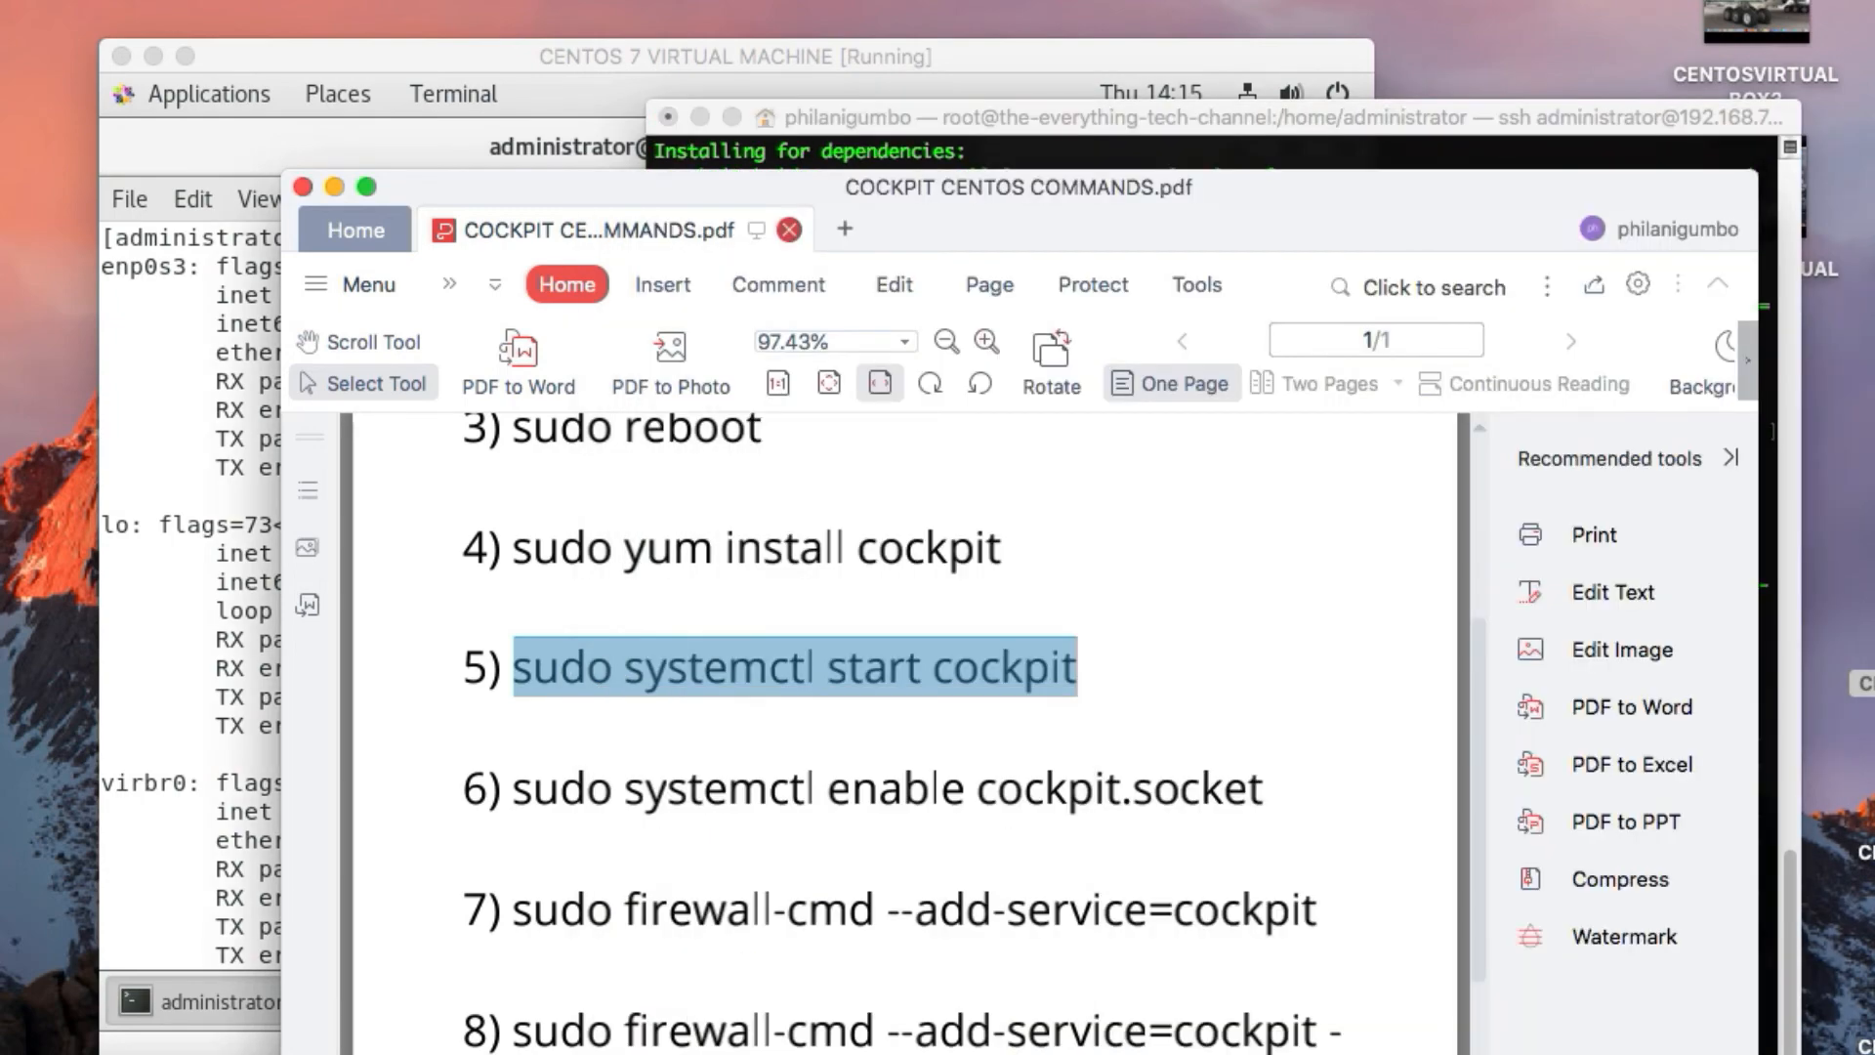
pyautogui.click(1298, 159)
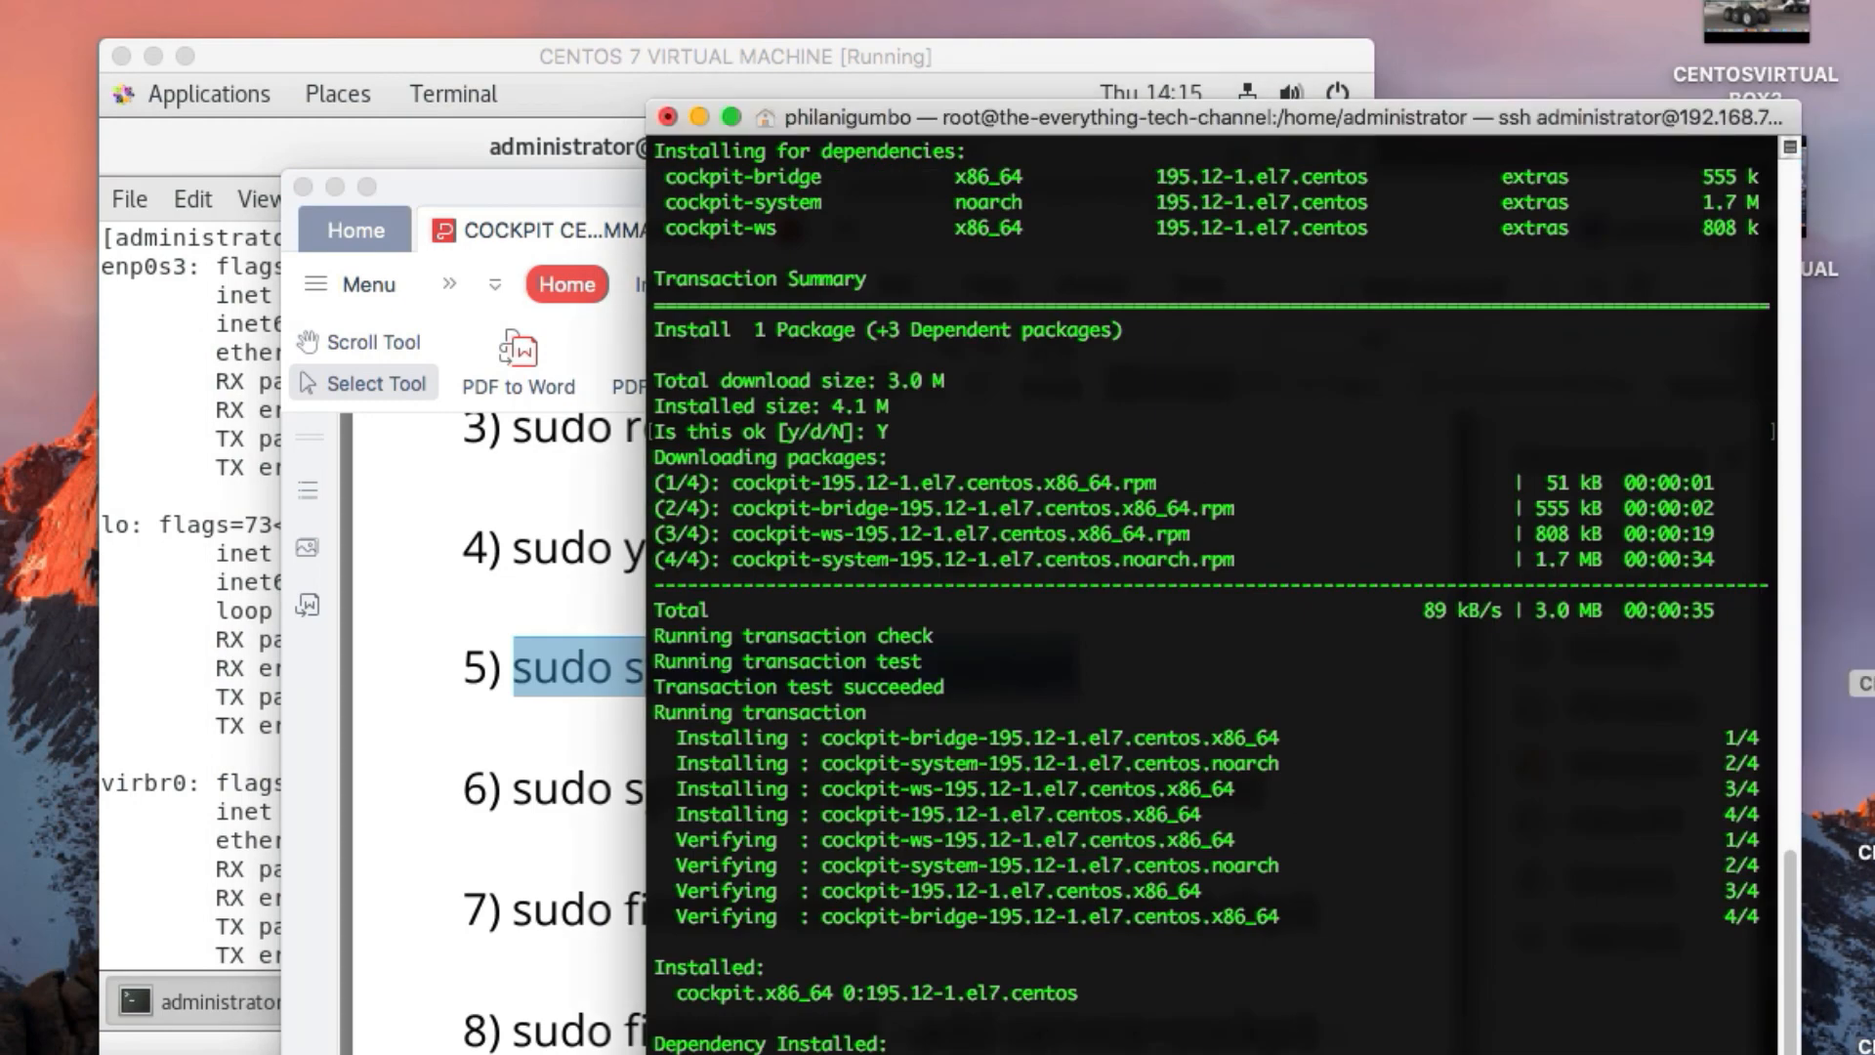
pyautogui.moveTo(1244, 1054); pyautogui.dragTo(1244, 909)
pyautogui.rightClick(1245, 891)
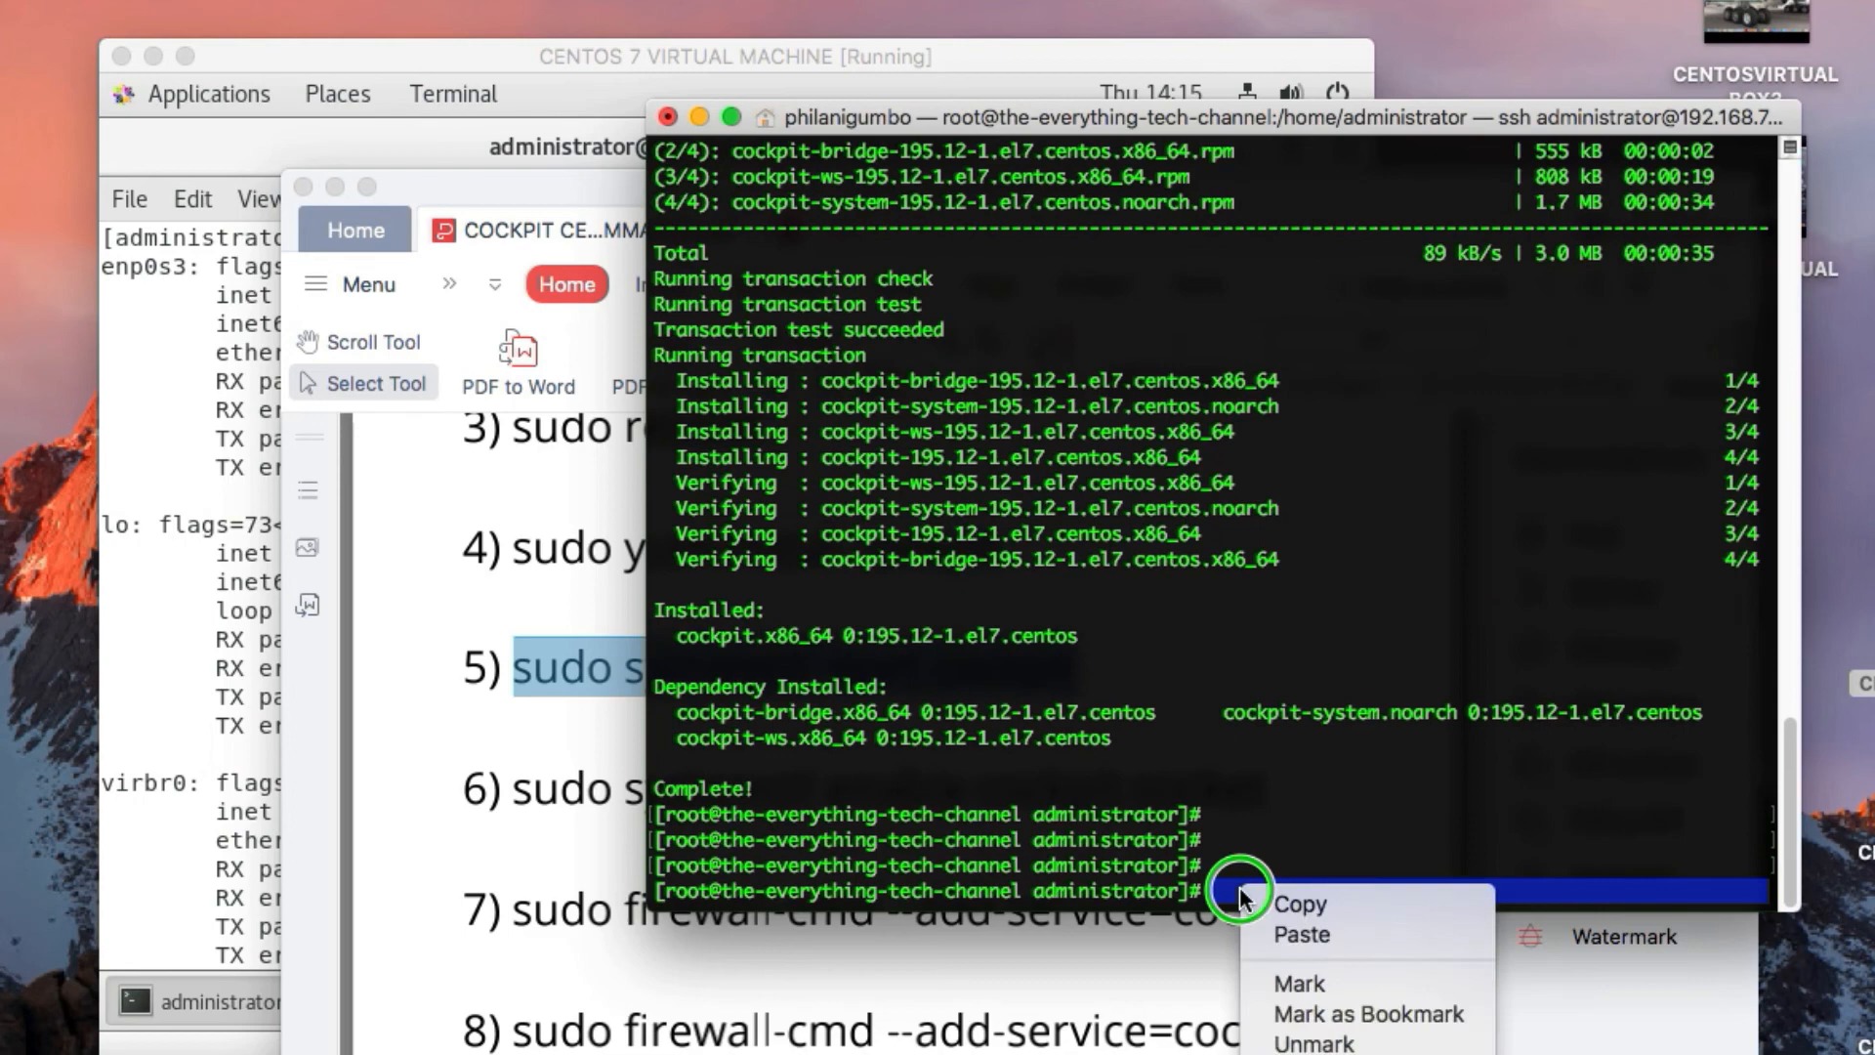
pyautogui.click(1274, 929)
pyautogui.press('Return')
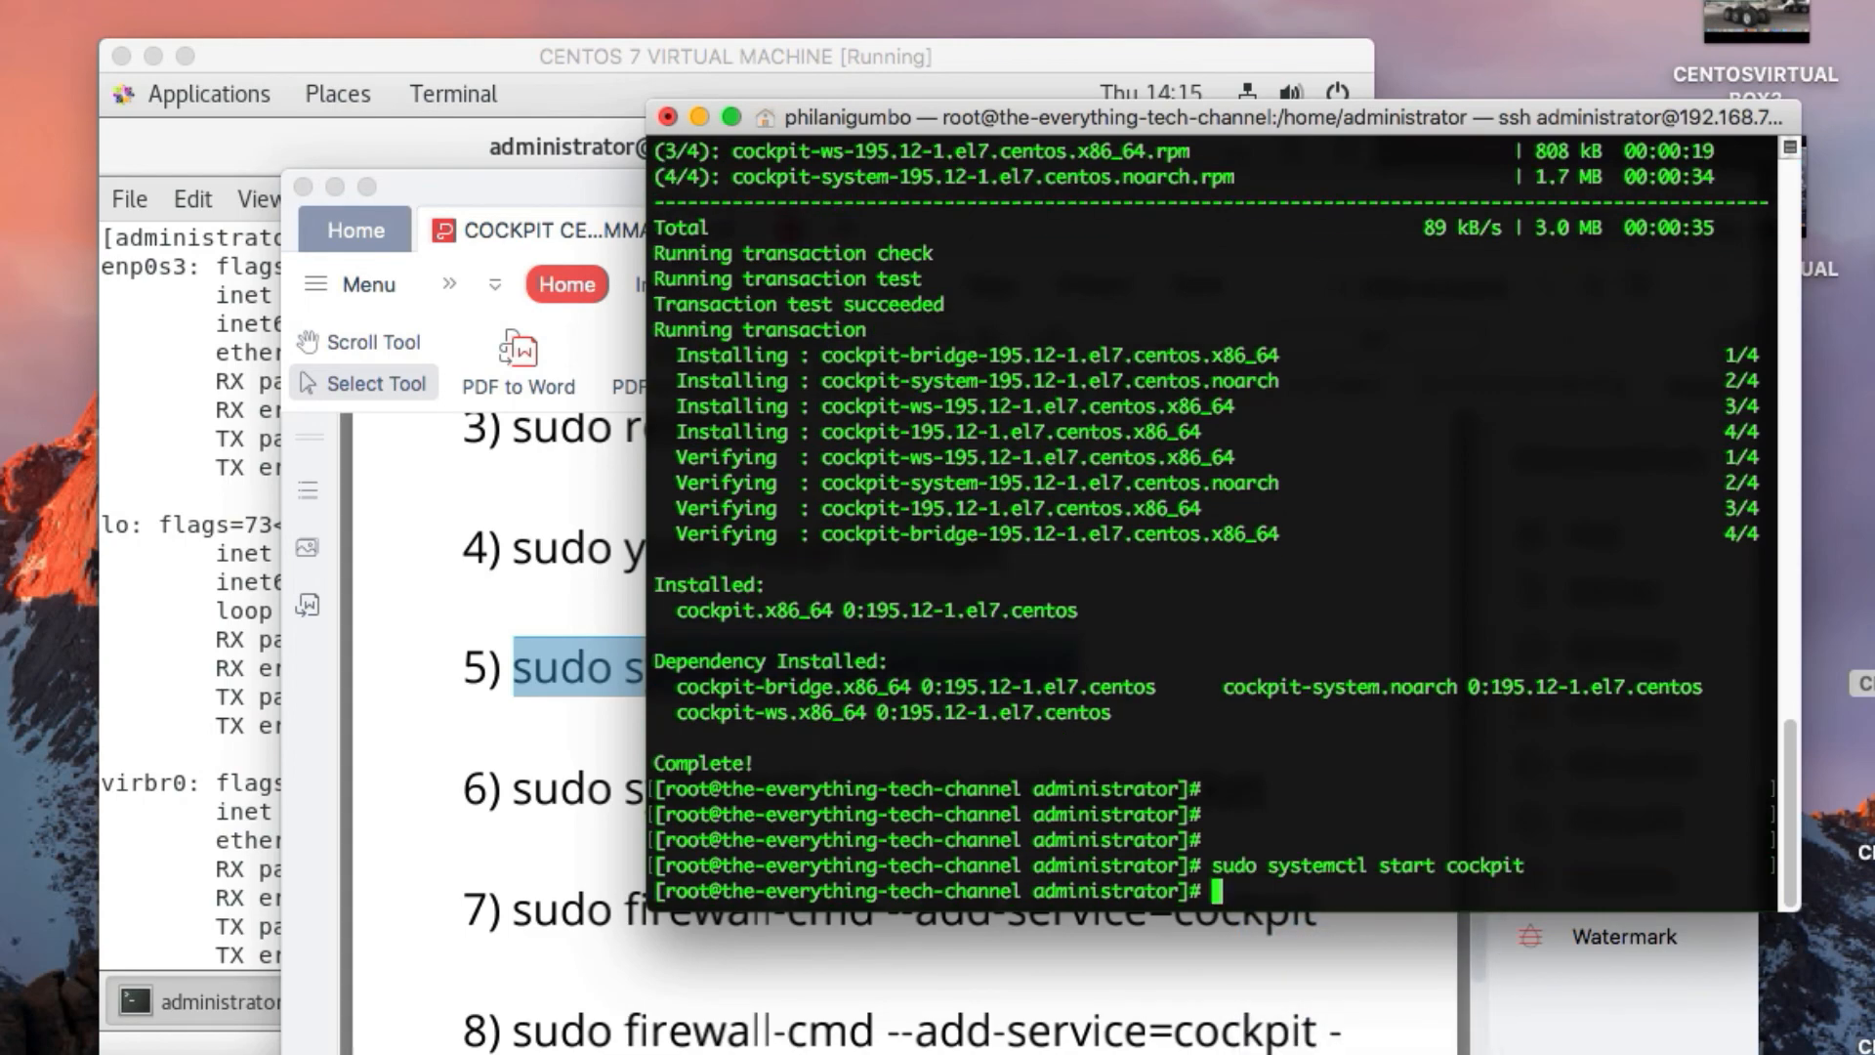
# Copy command 6, "sudo systemctl enable cockpit.socket", from the PDF and run it in the root SSH session
pyautogui.click(1053, 1027)
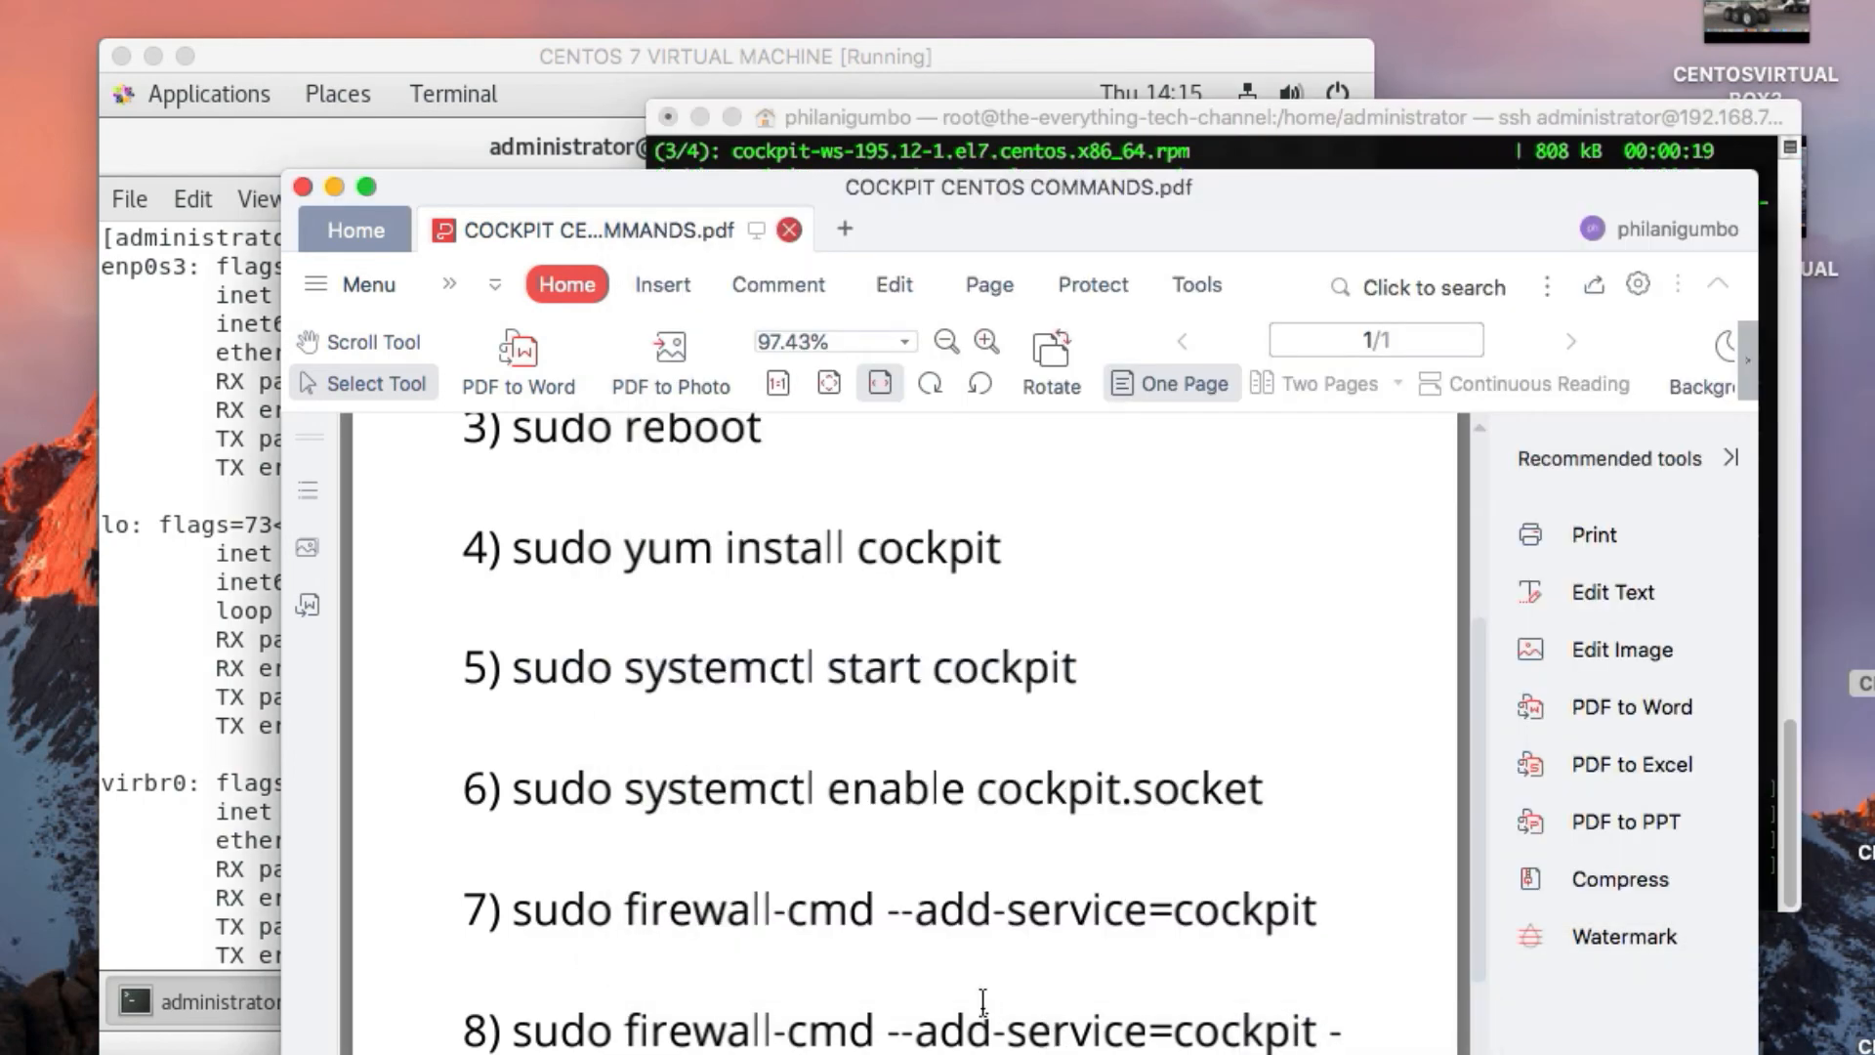
pyautogui.moveTo(513, 787); pyautogui.dragTo(1260, 782)
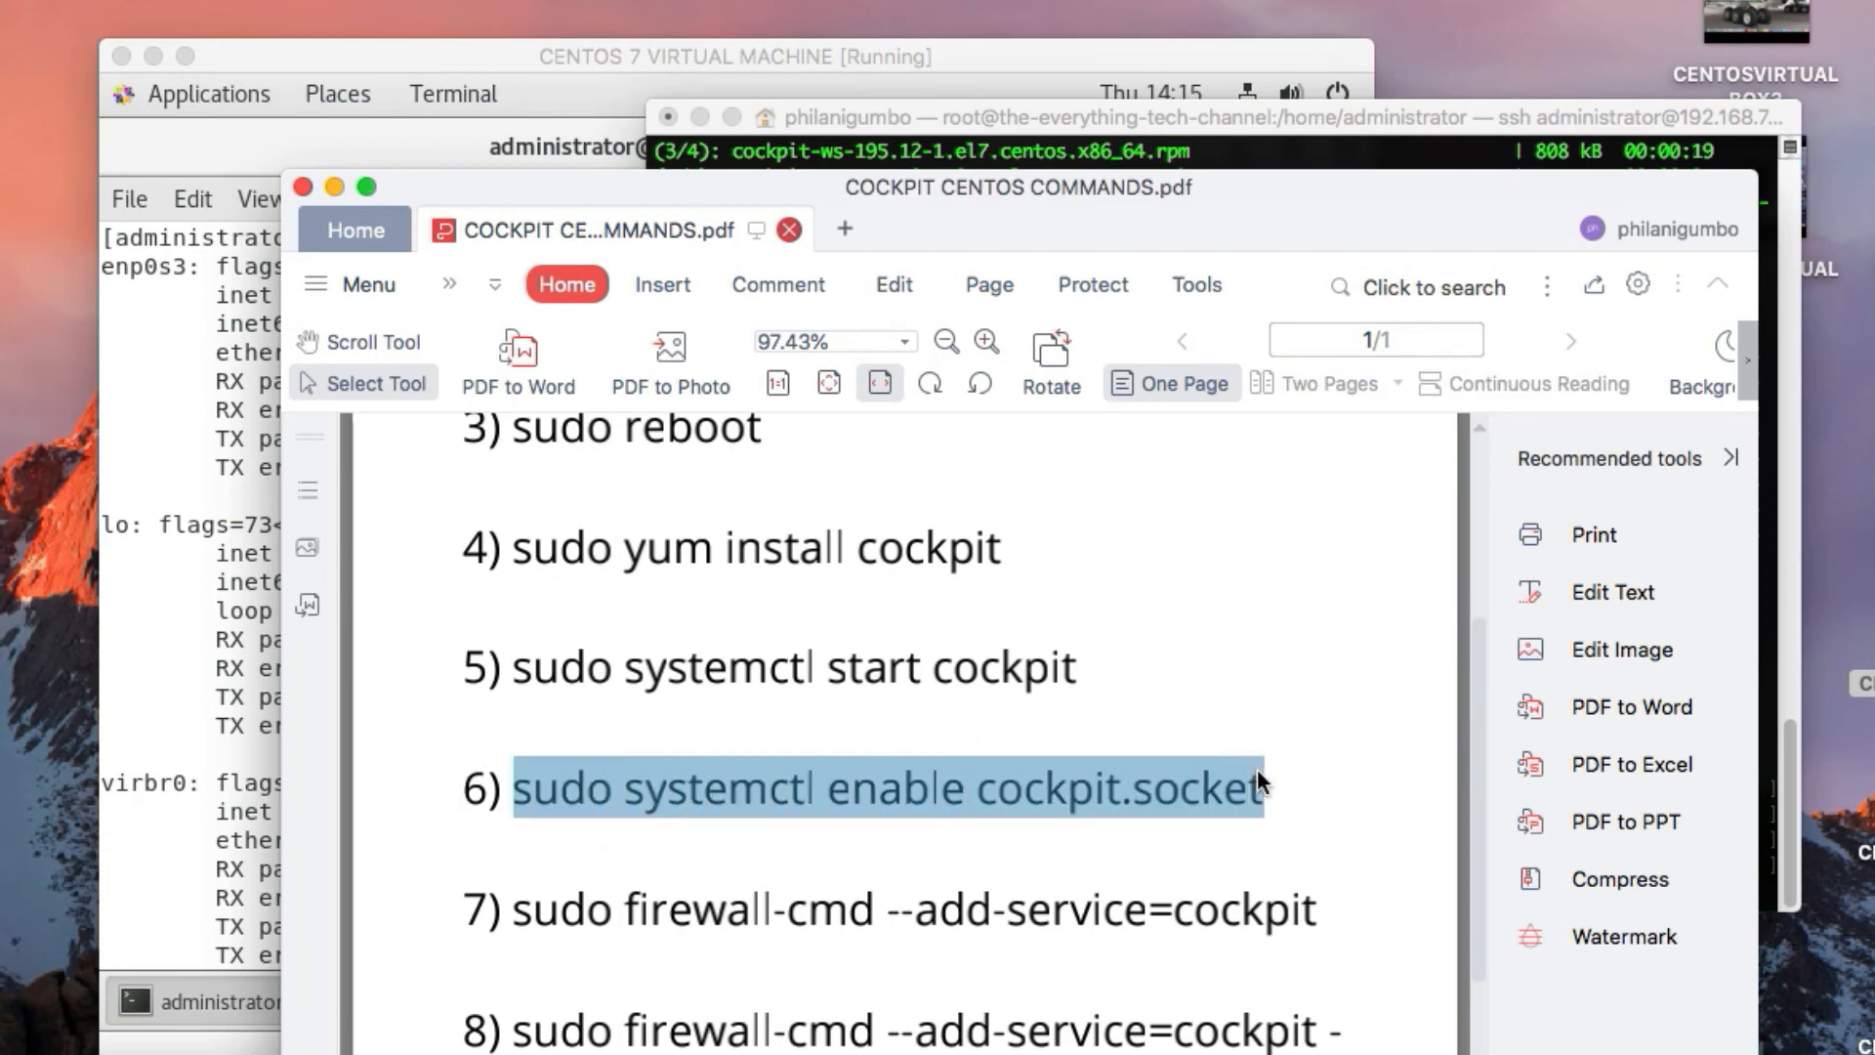
pyautogui.rightClick(1179, 793)
pyautogui.click(1226, 820)
pyautogui.click(1229, 110)
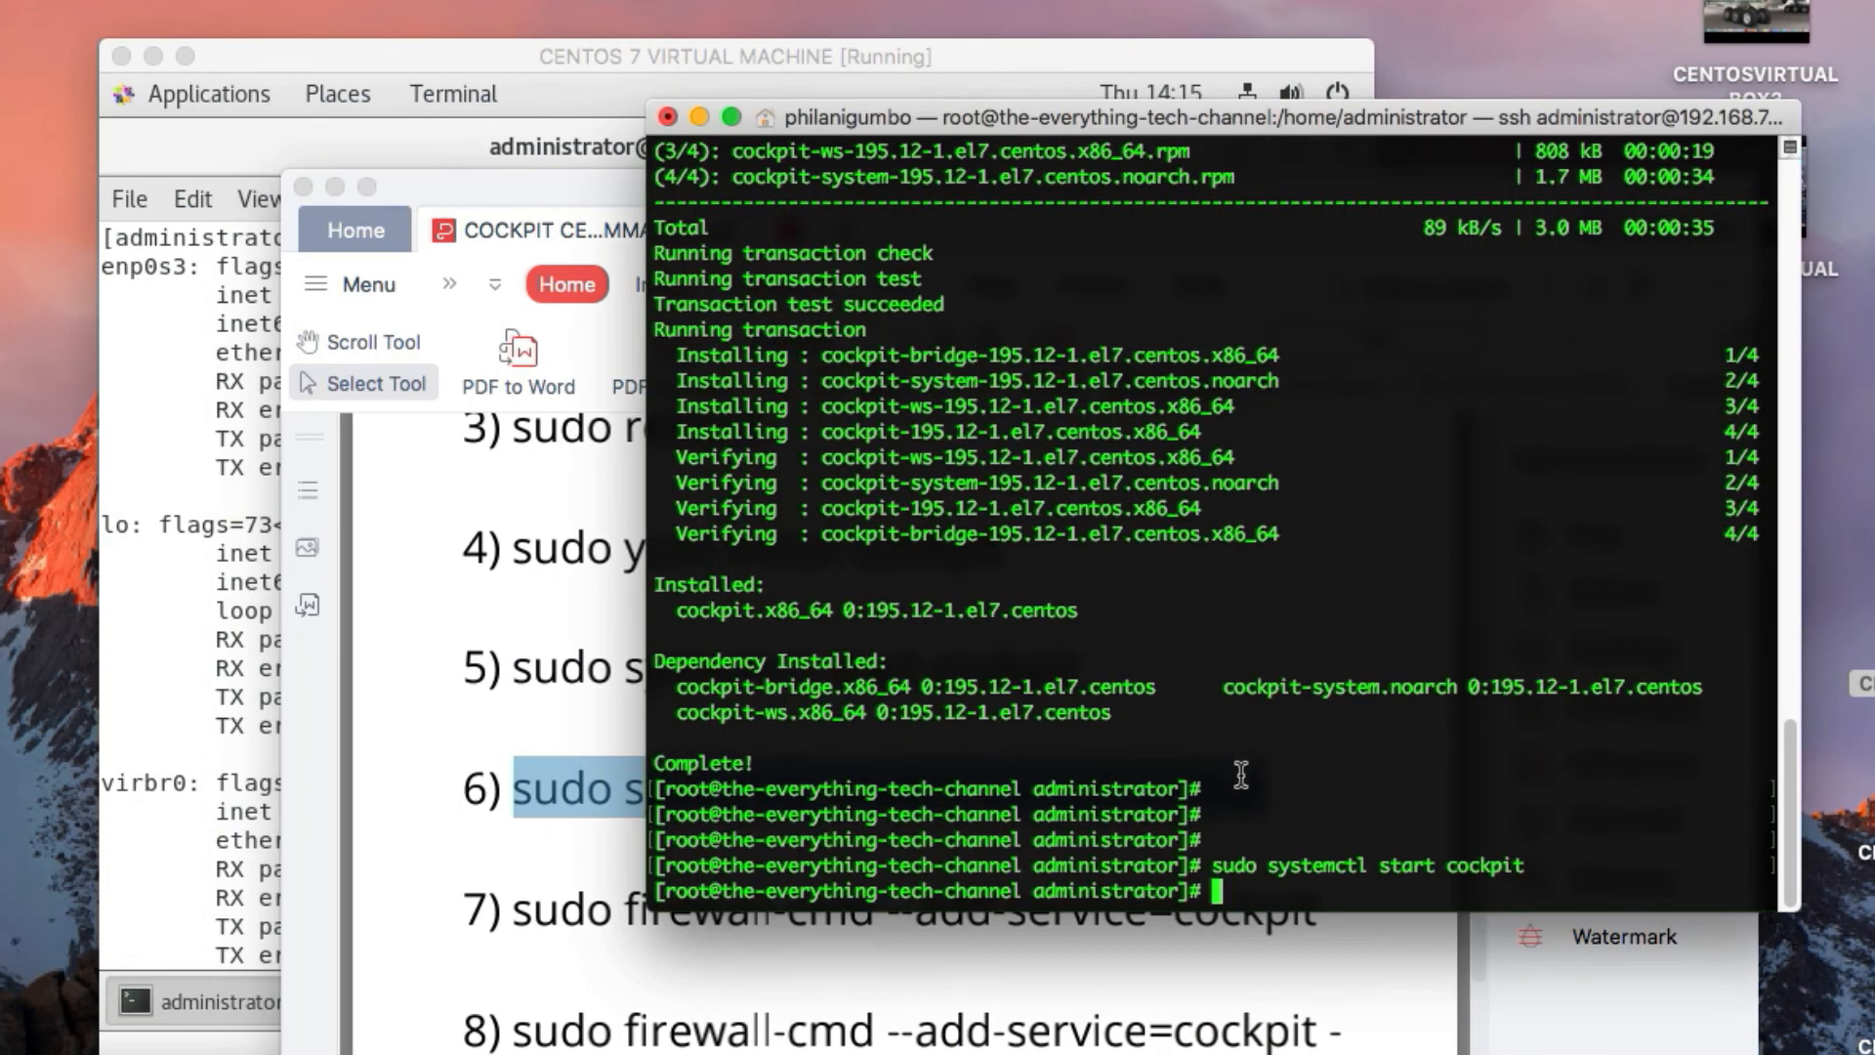
pyautogui.rightClick(1287, 890)
pyautogui.click(1338, 936)
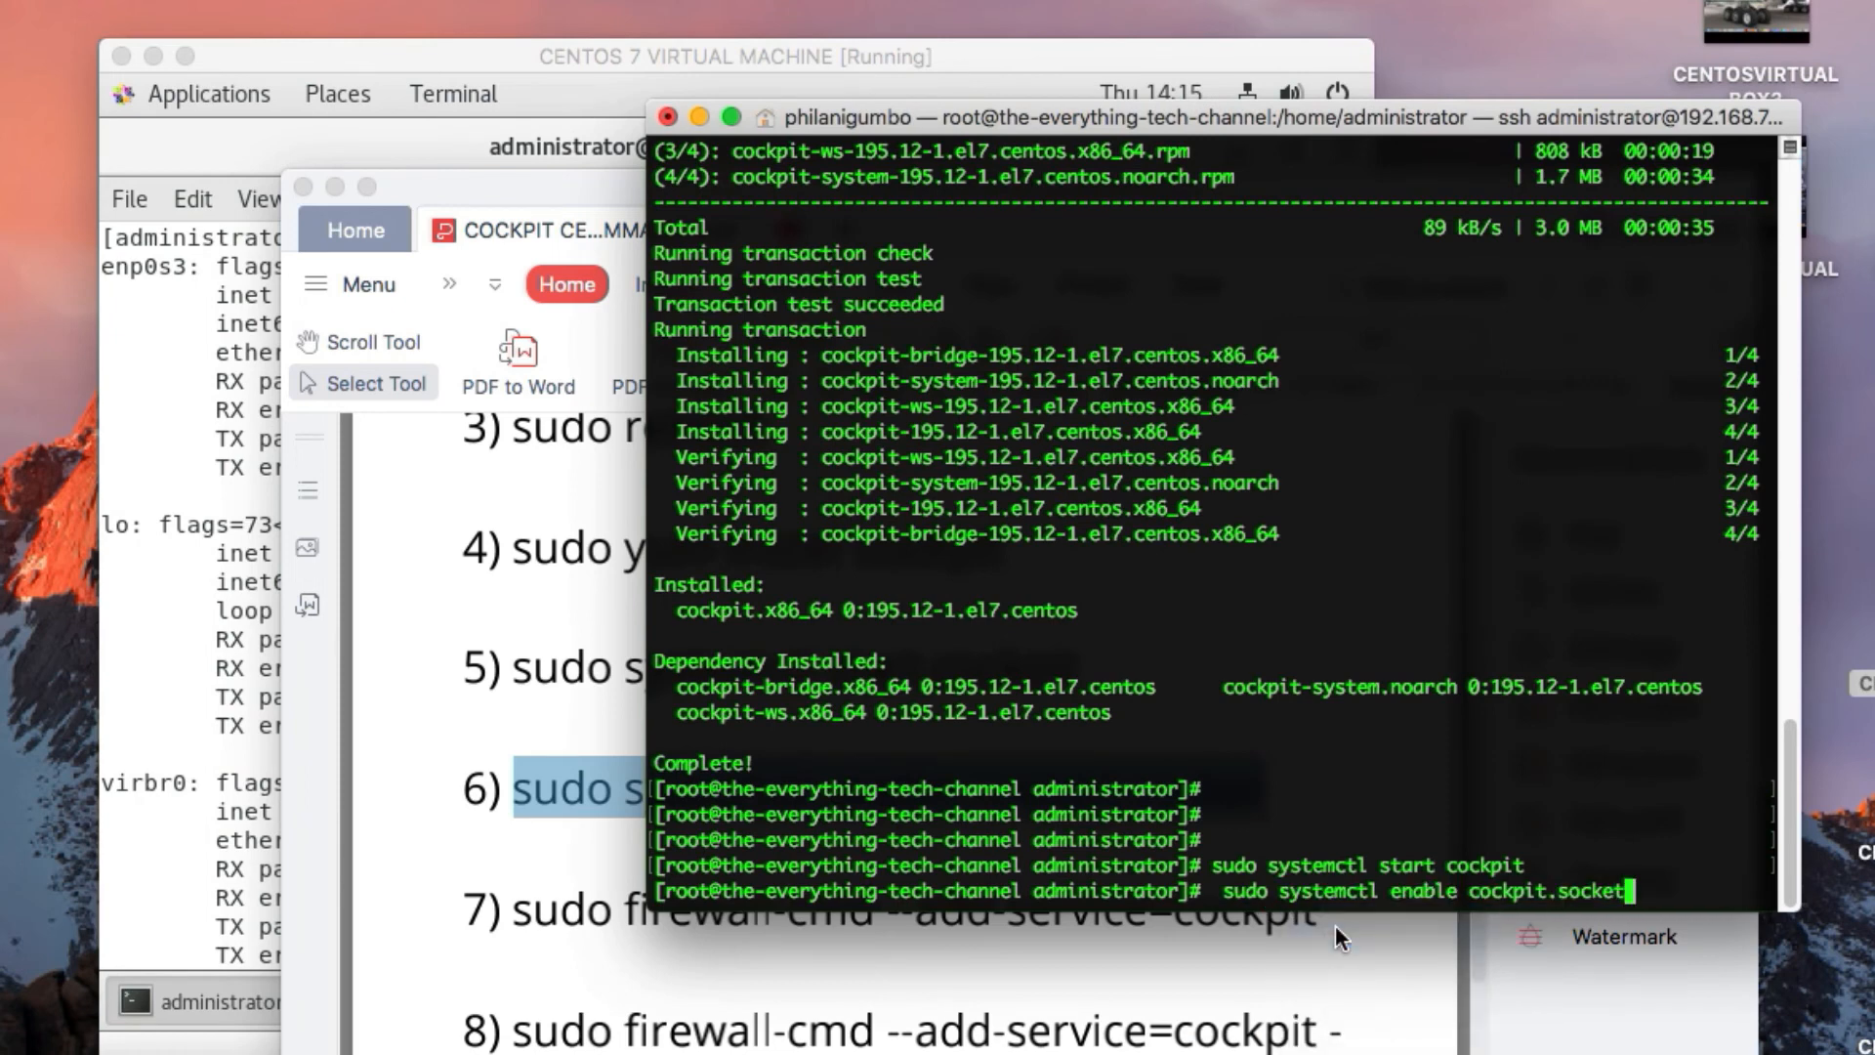
pyautogui.press('Return')
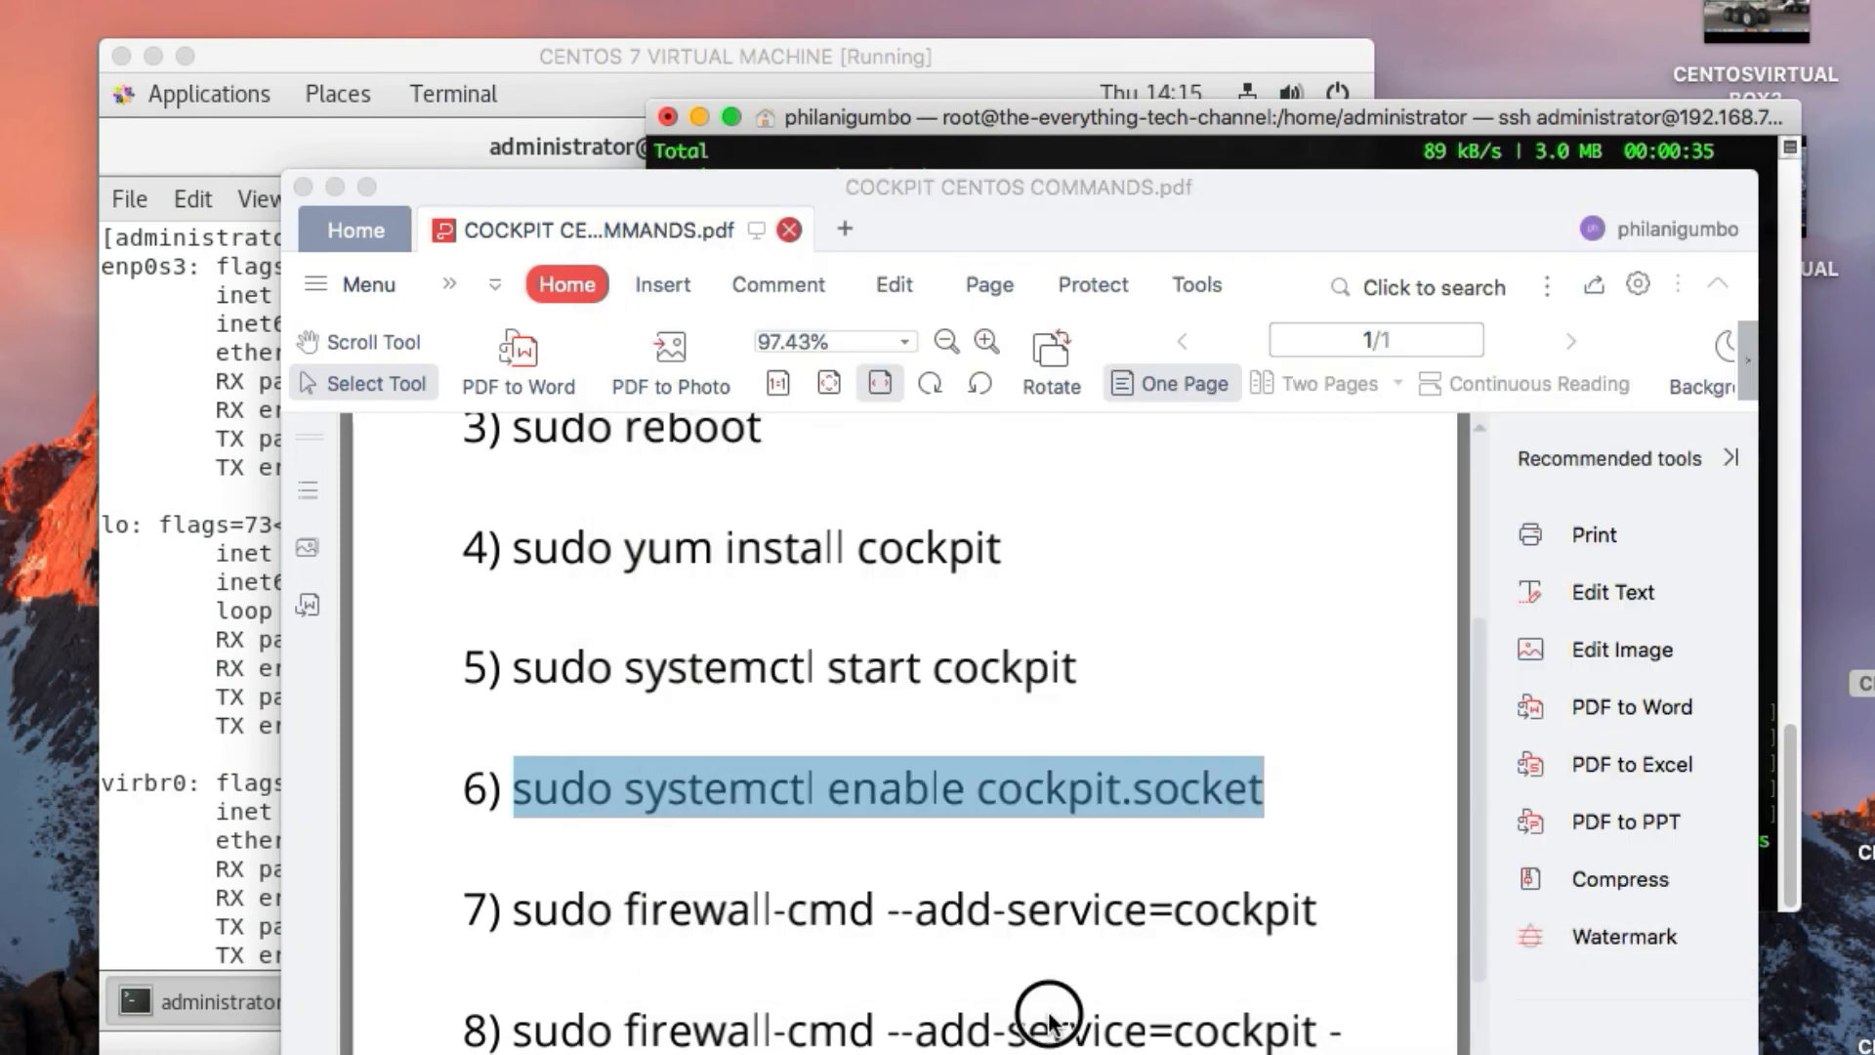
# Copy command 7, "sudo firewall-cmd --add-service=cockpit", from the PDF and run it in the root SSH session
pyautogui.click(1050, 1024)
pyautogui.moveTo(511, 908); pyautogui.dragTo(1292, 918)
pyautogui.rightClick(1293, 922)
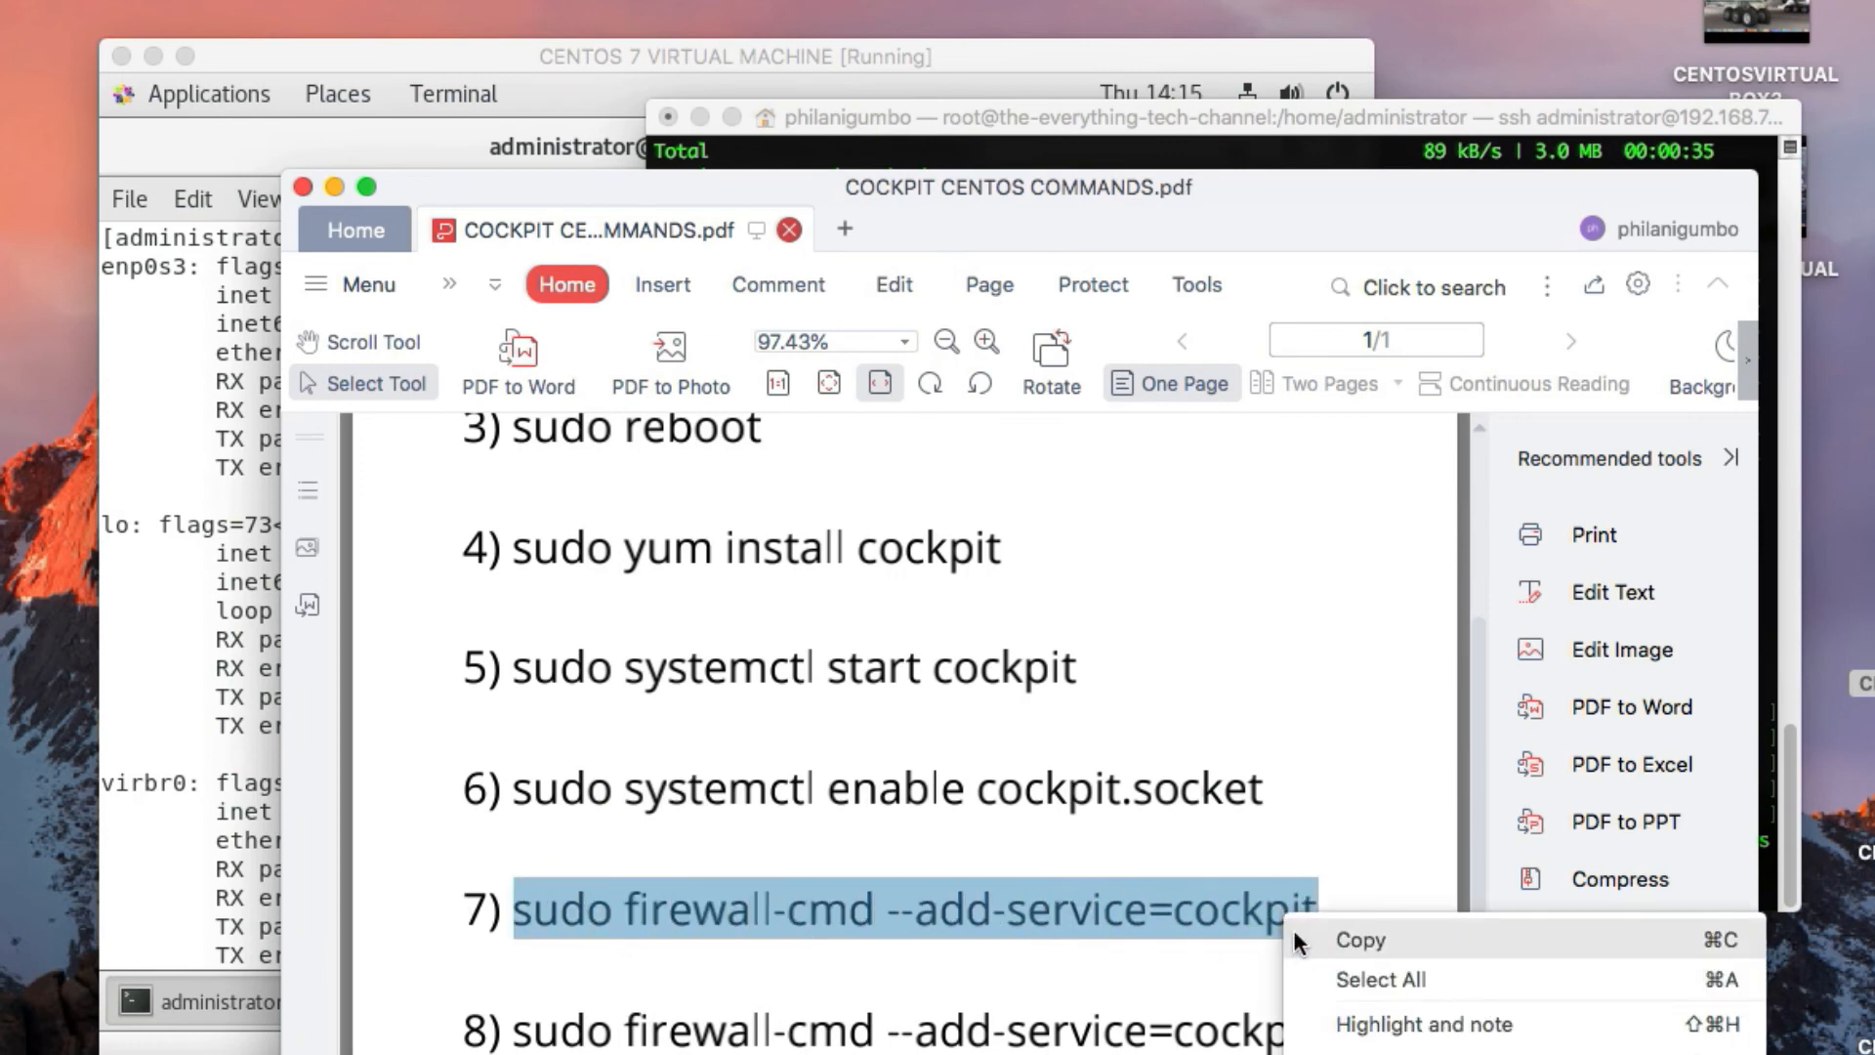
pyautogui.click(1307, 939)
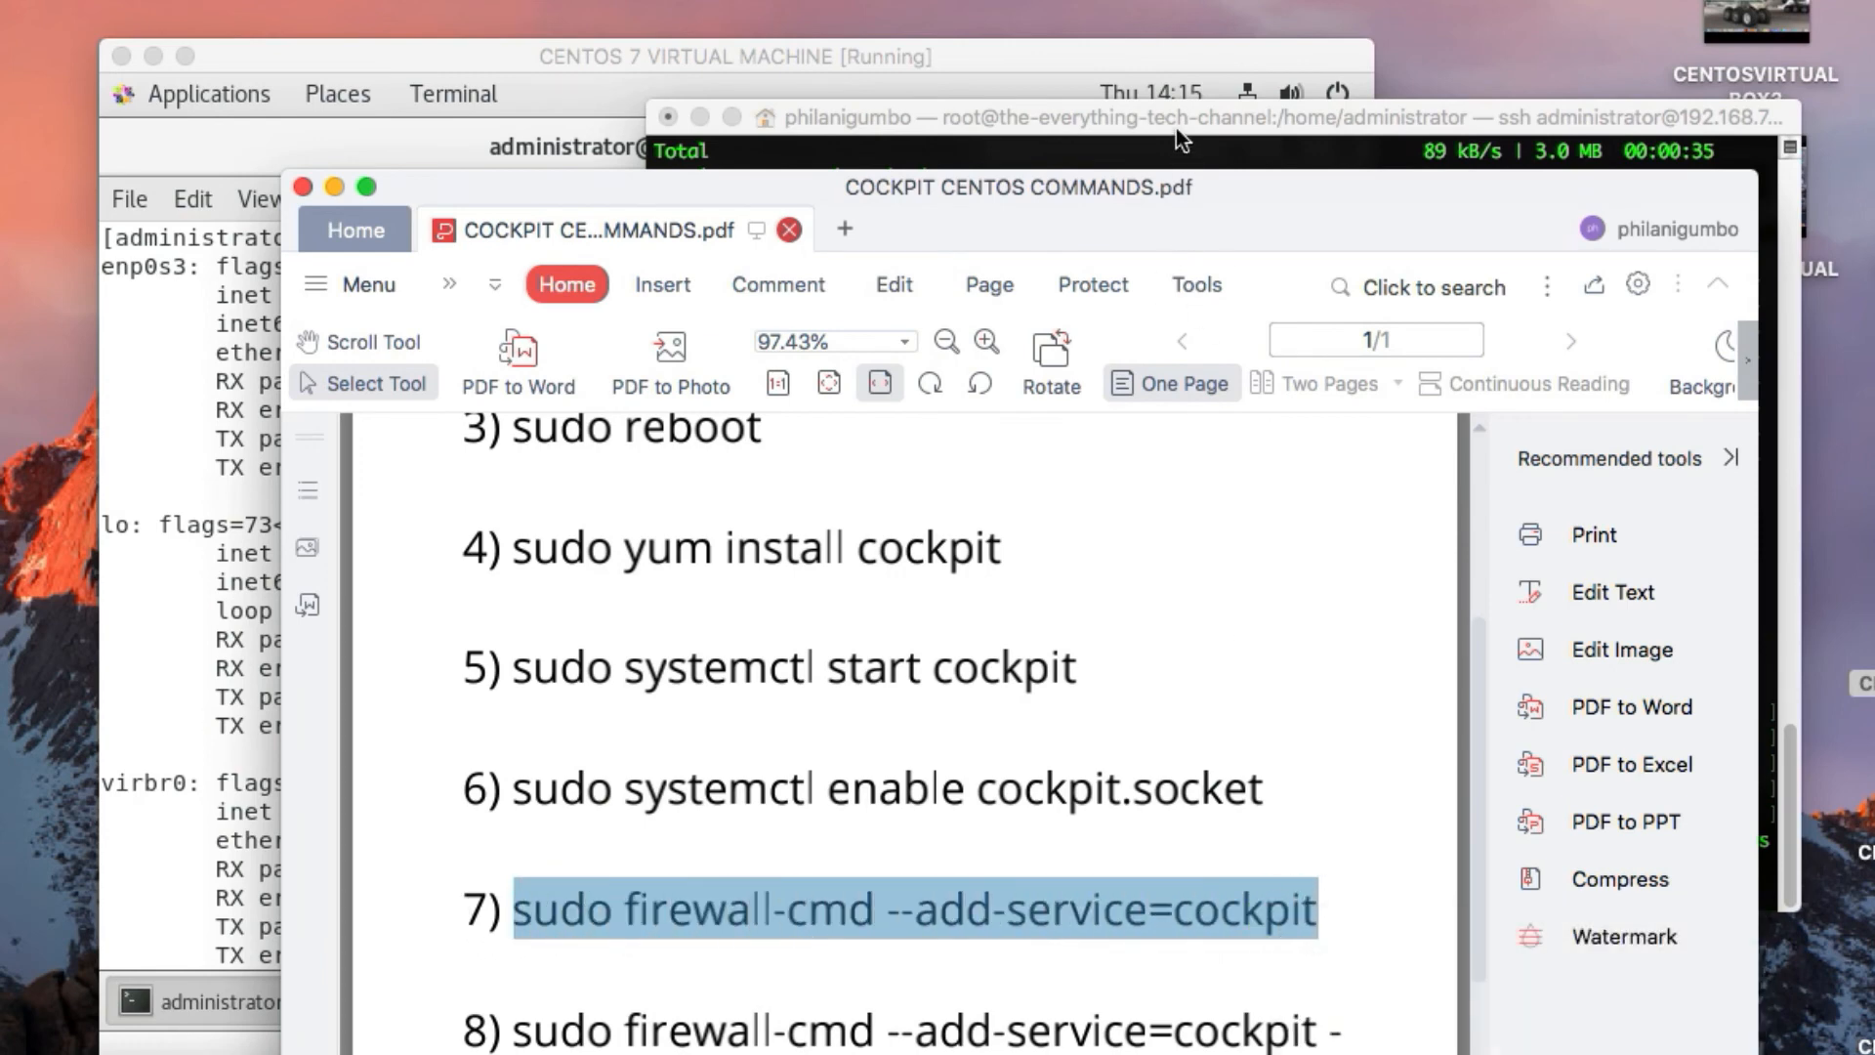
pyautogui.click(1305, 156)
pyautogui.rightClick(1238, 893)
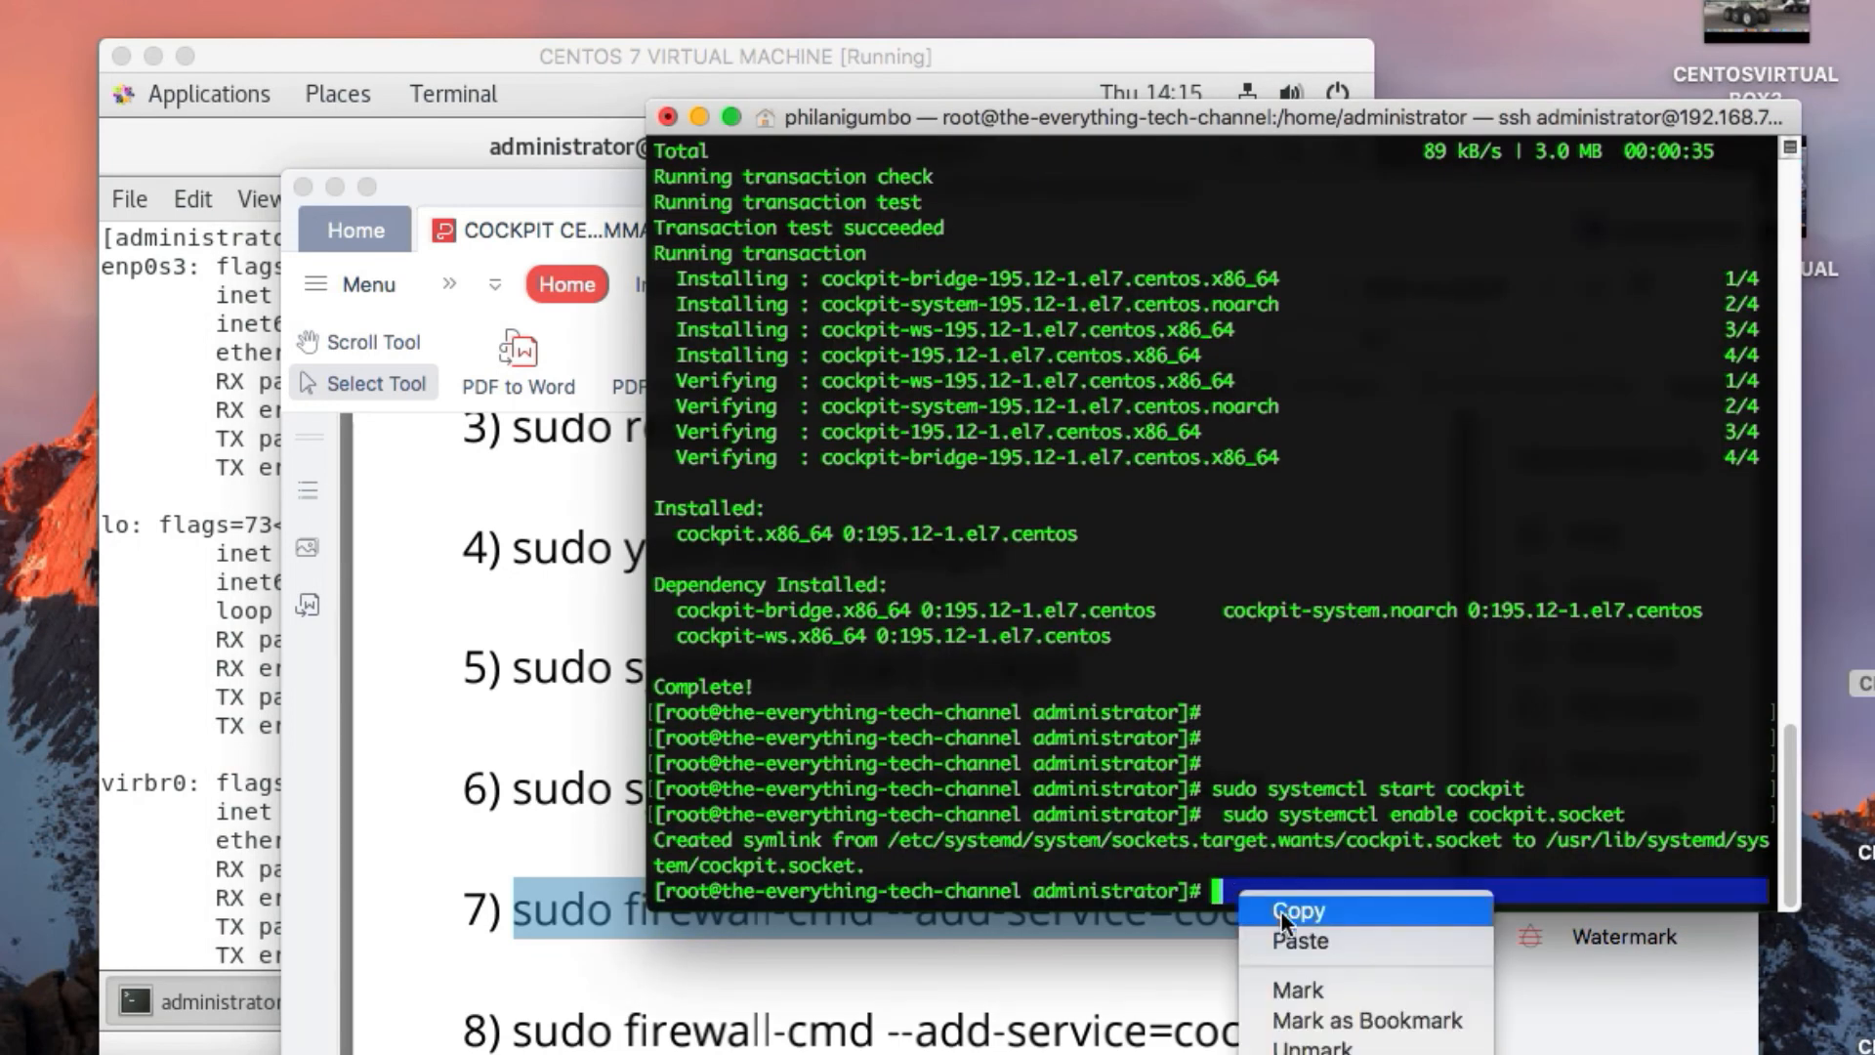
pyautogui.click(1299, 940)
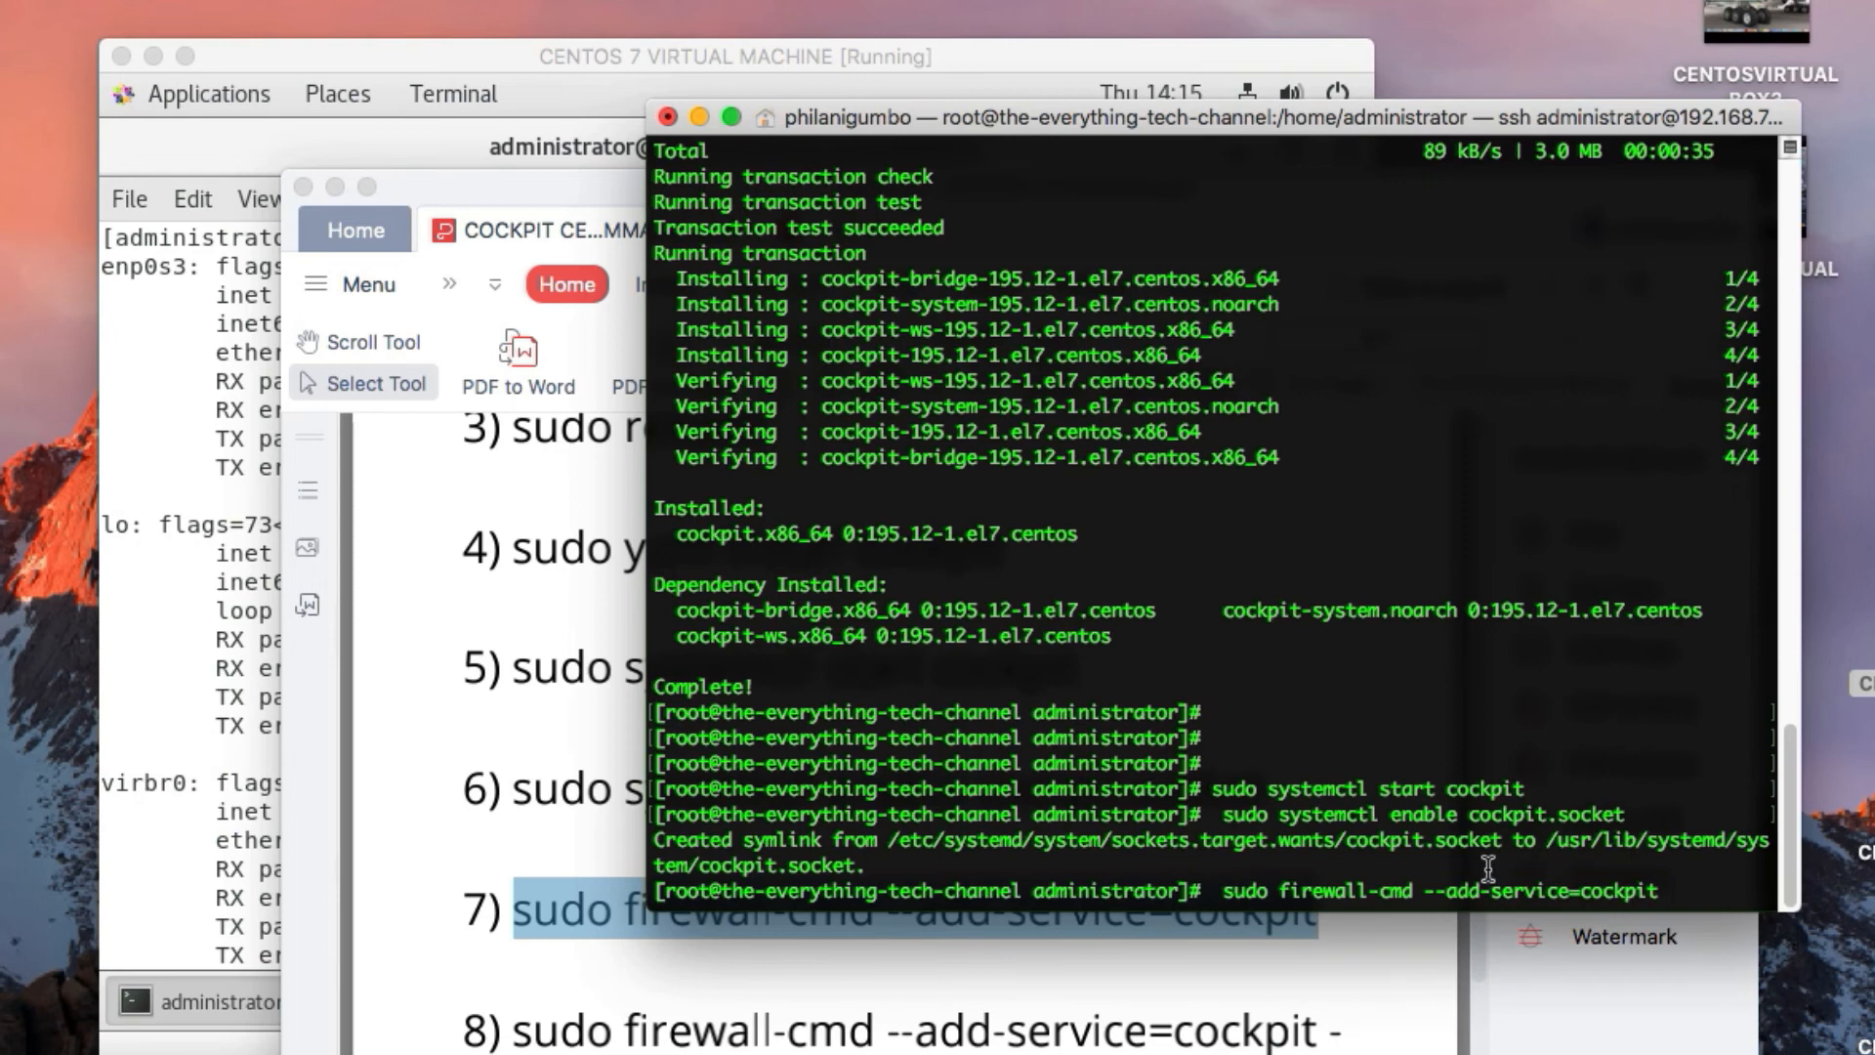
pyautogui.press('Return')
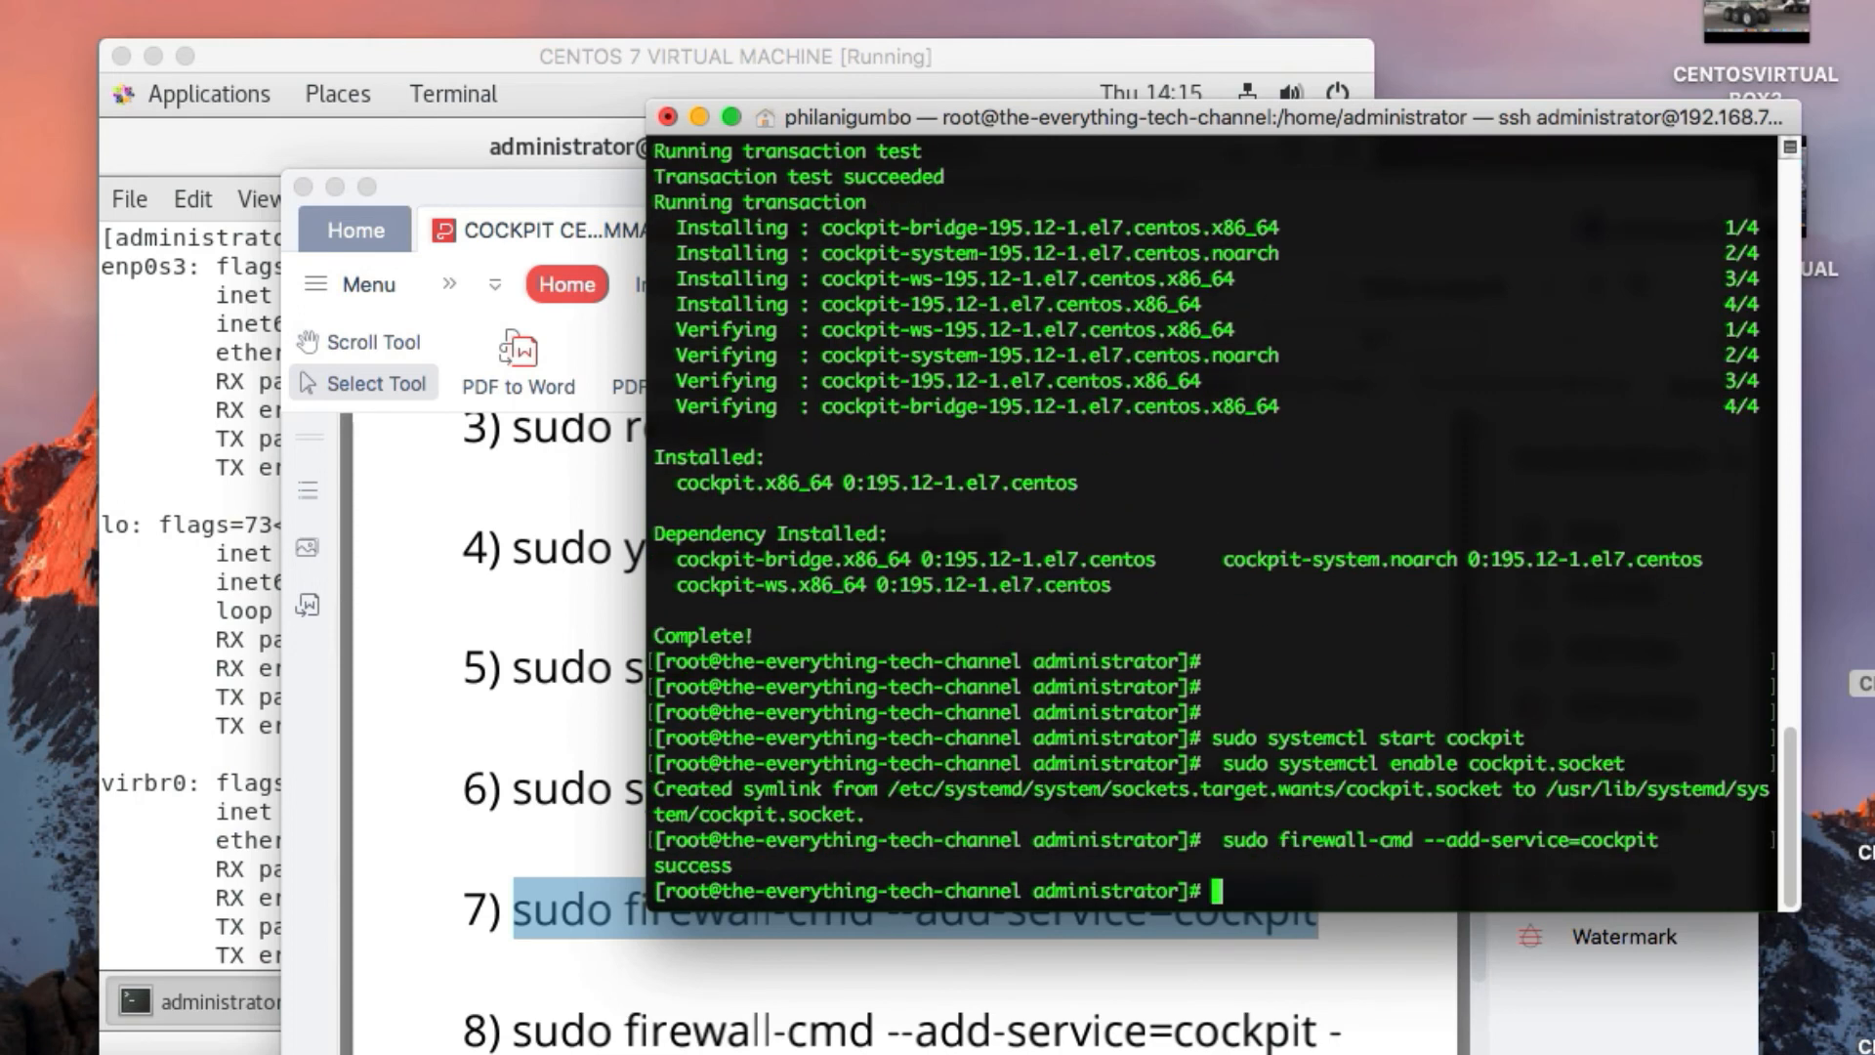
# Try to copy command 8, the permanent firewall rule, from the PDF and paste it into the root SSH session
pyautogui.click(590, 907)
pyautogui.scroll(-2, 590, 906)
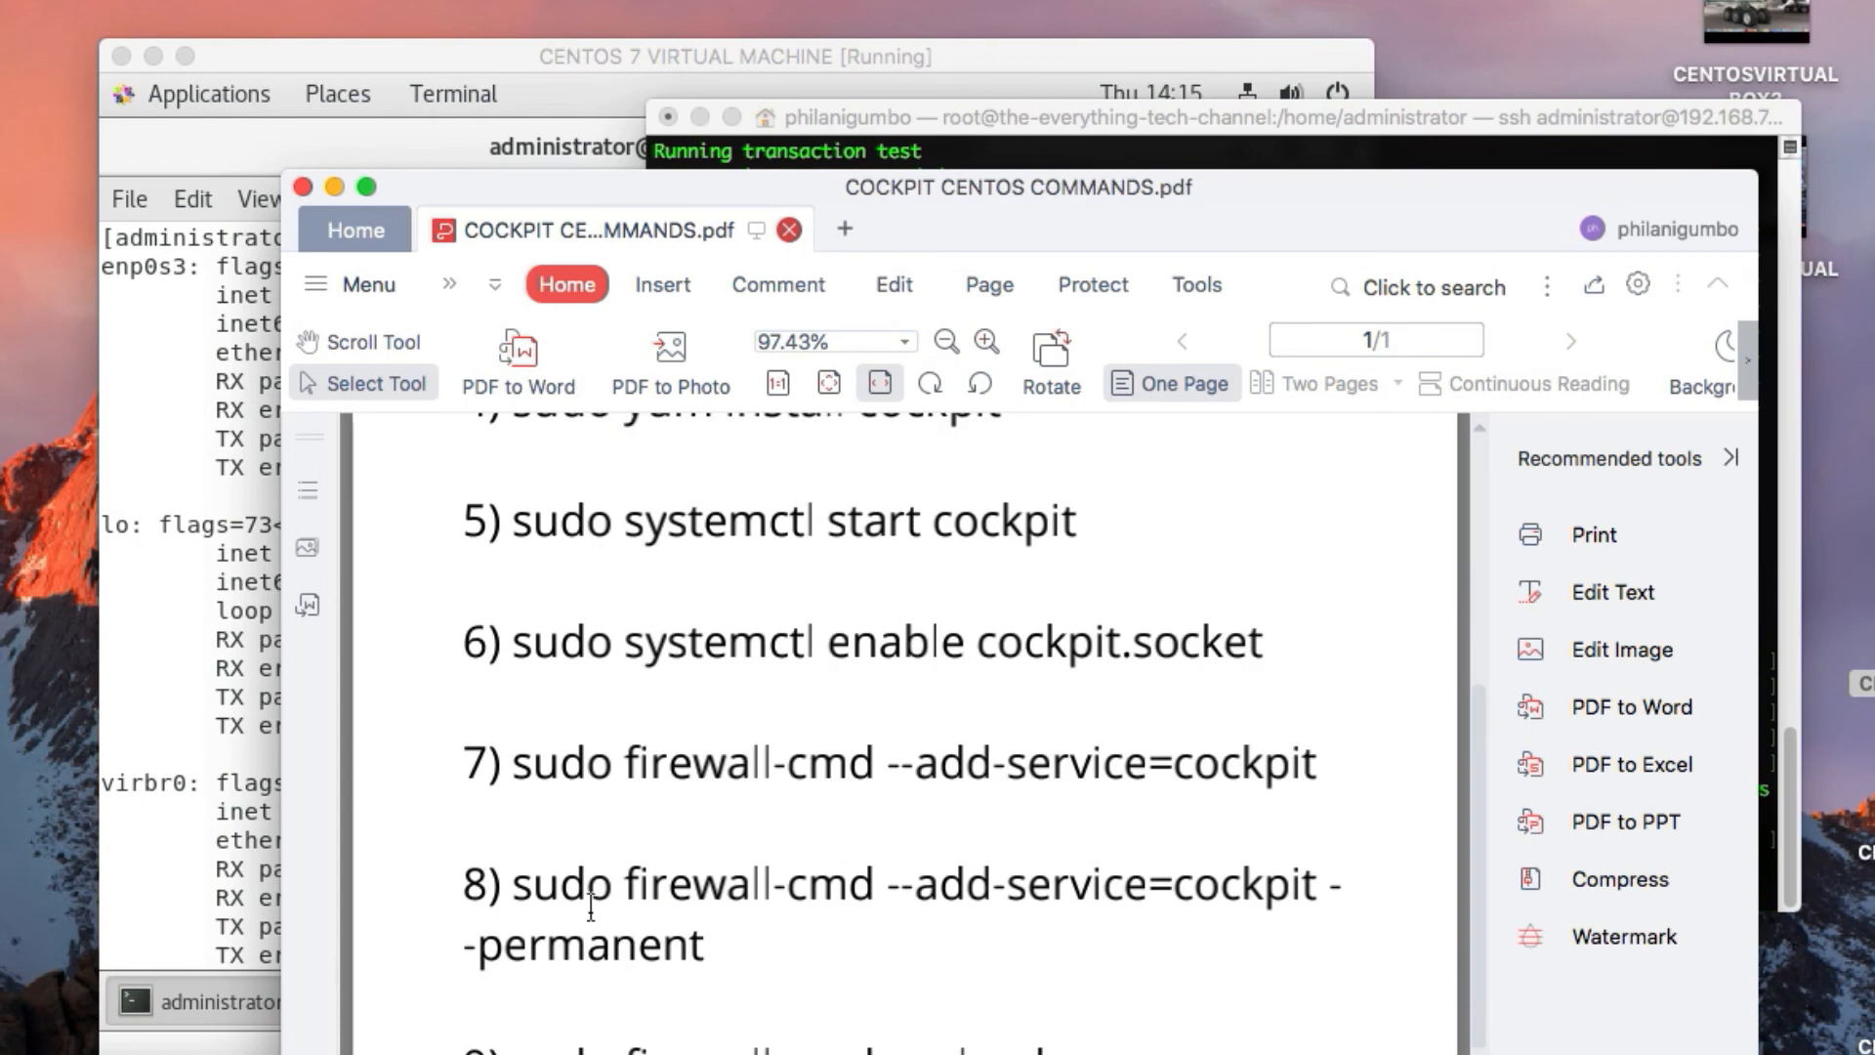
pyautogui.moveTo(514, 882); pyautogui.dragTo(696, 943)
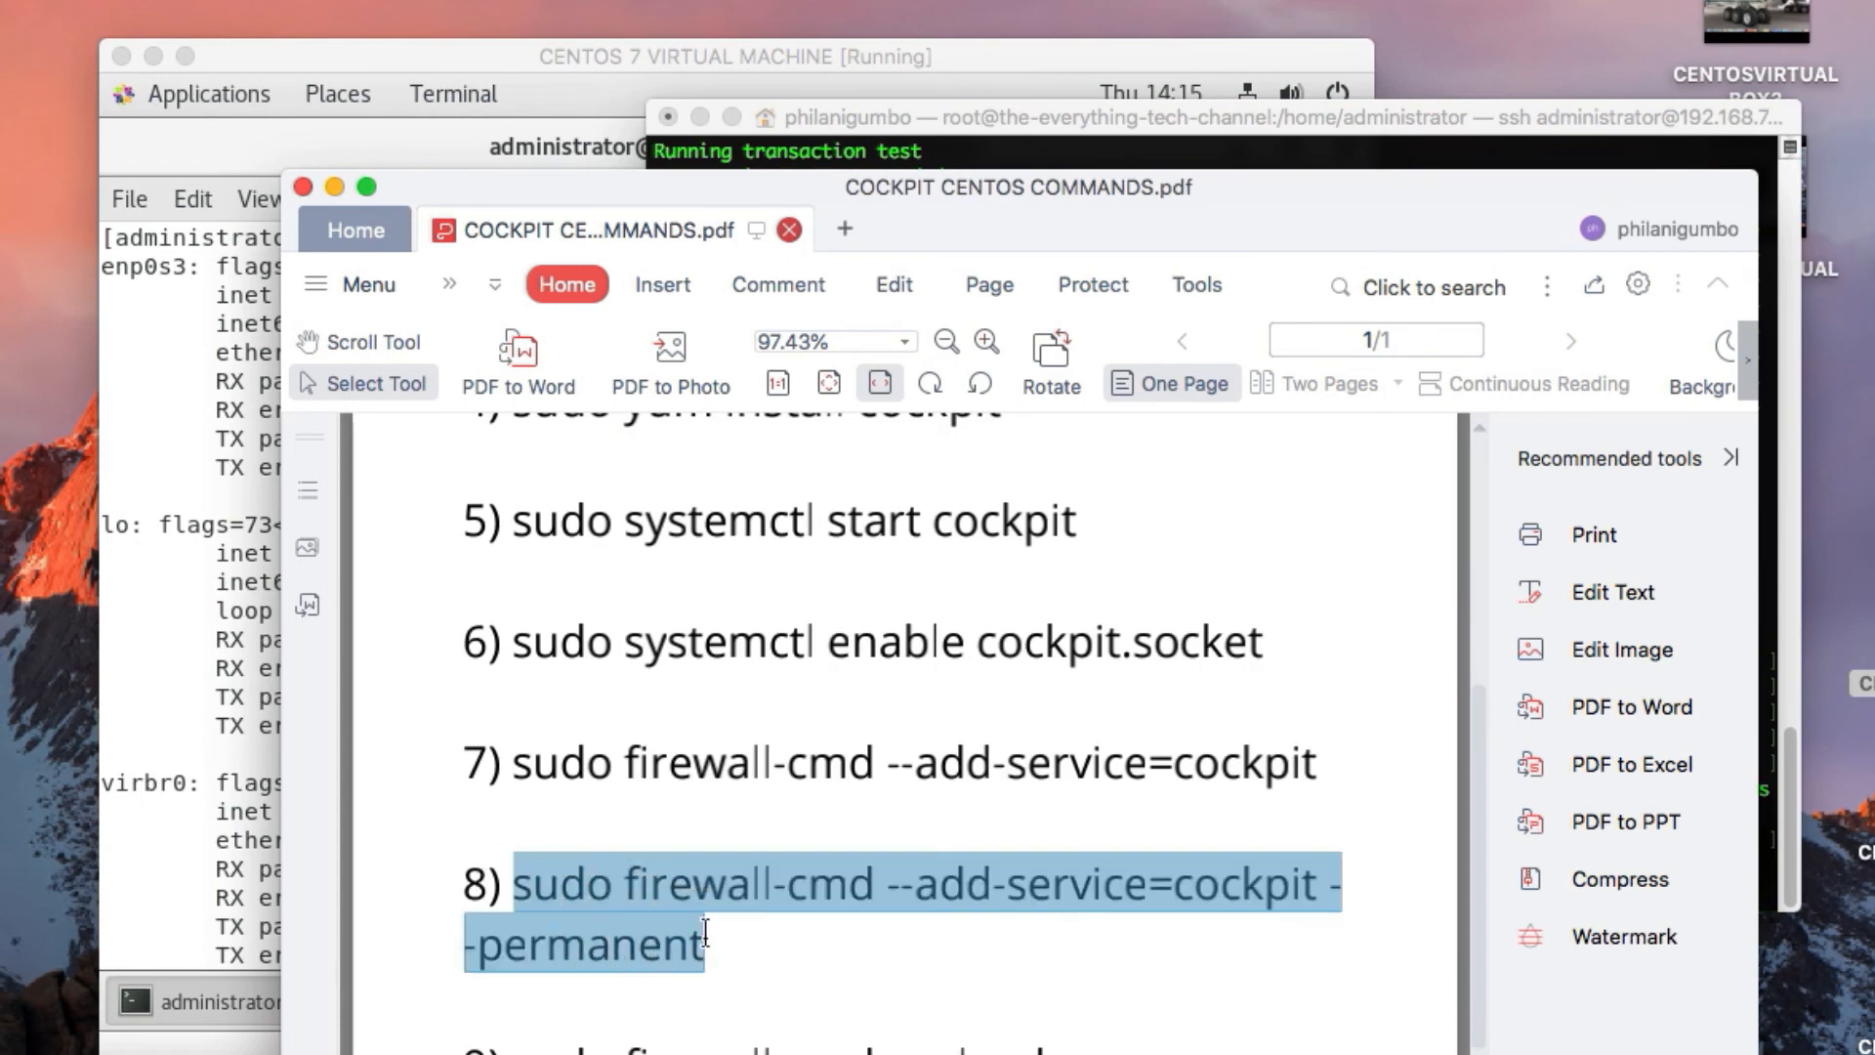
pyautogui.rightClick(657, 943)
pyautogui.click(727, 962)
pyautogui.click(994, 108)
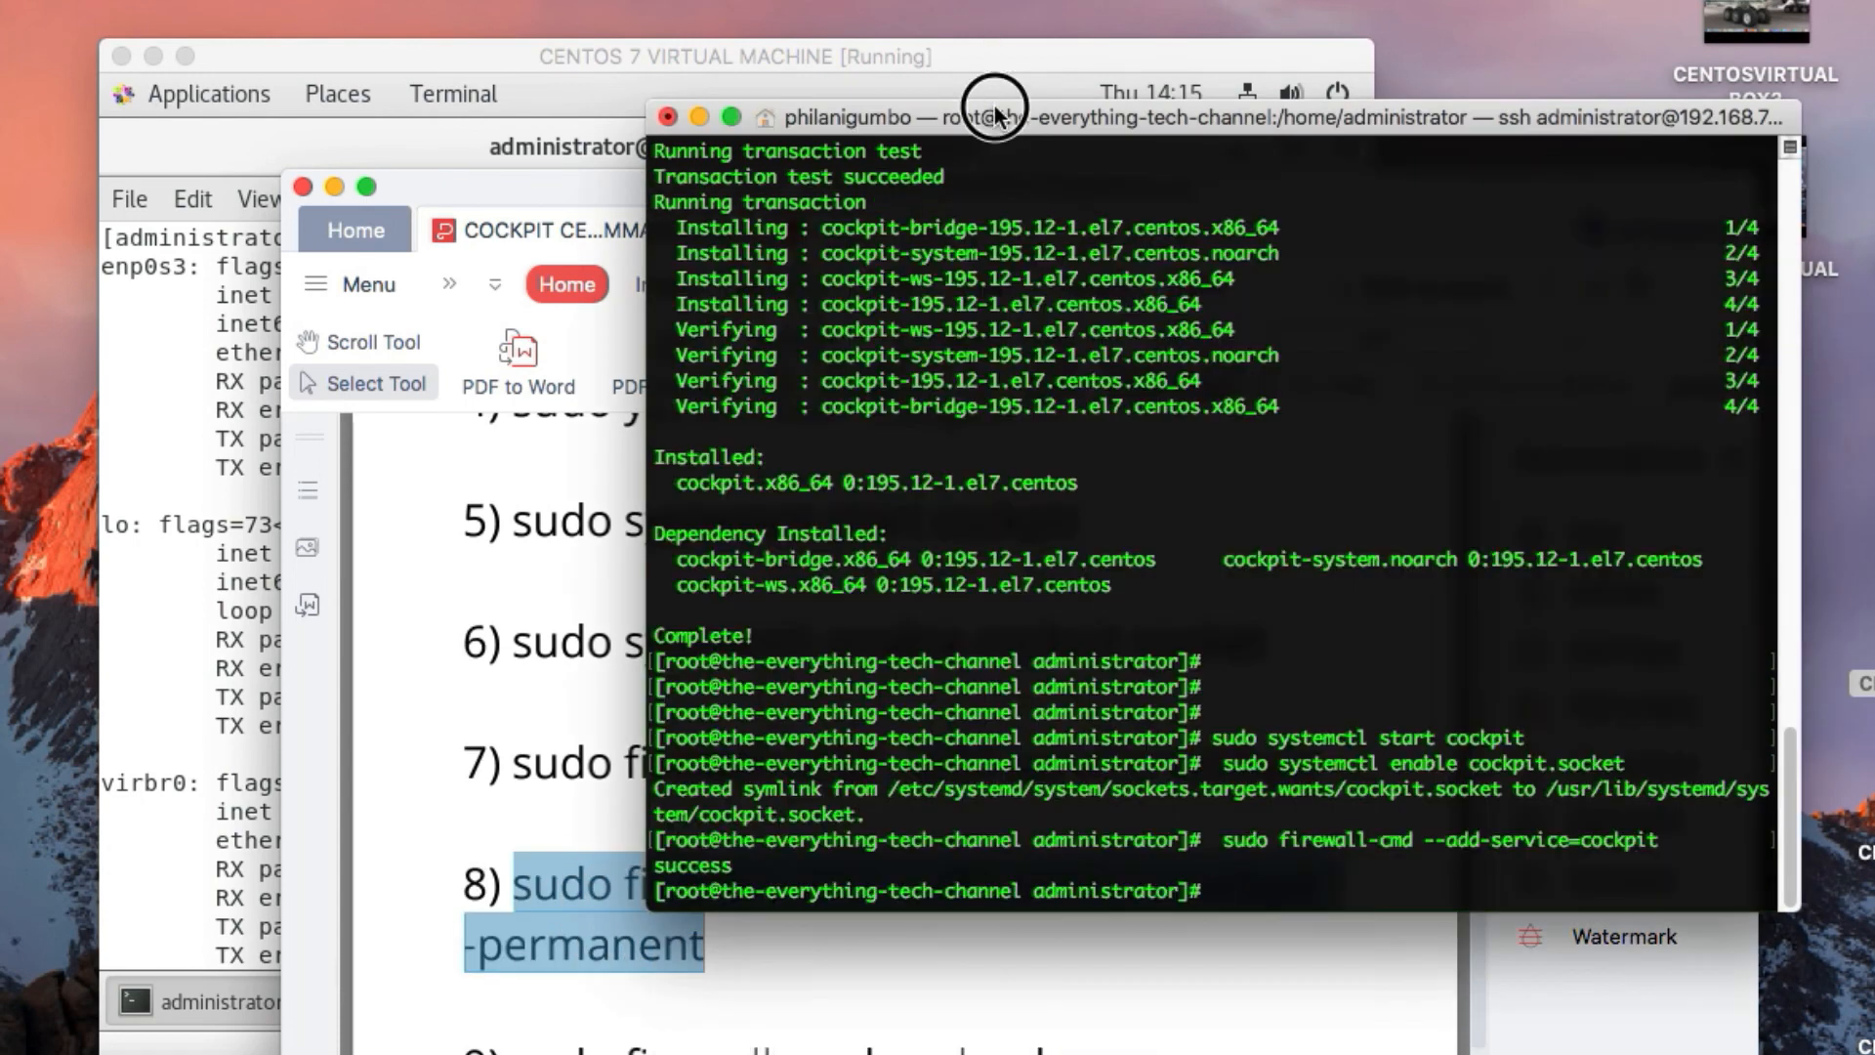
pyautogui.rightClick(1256, 872)
pyautogui.click(1288, 894)
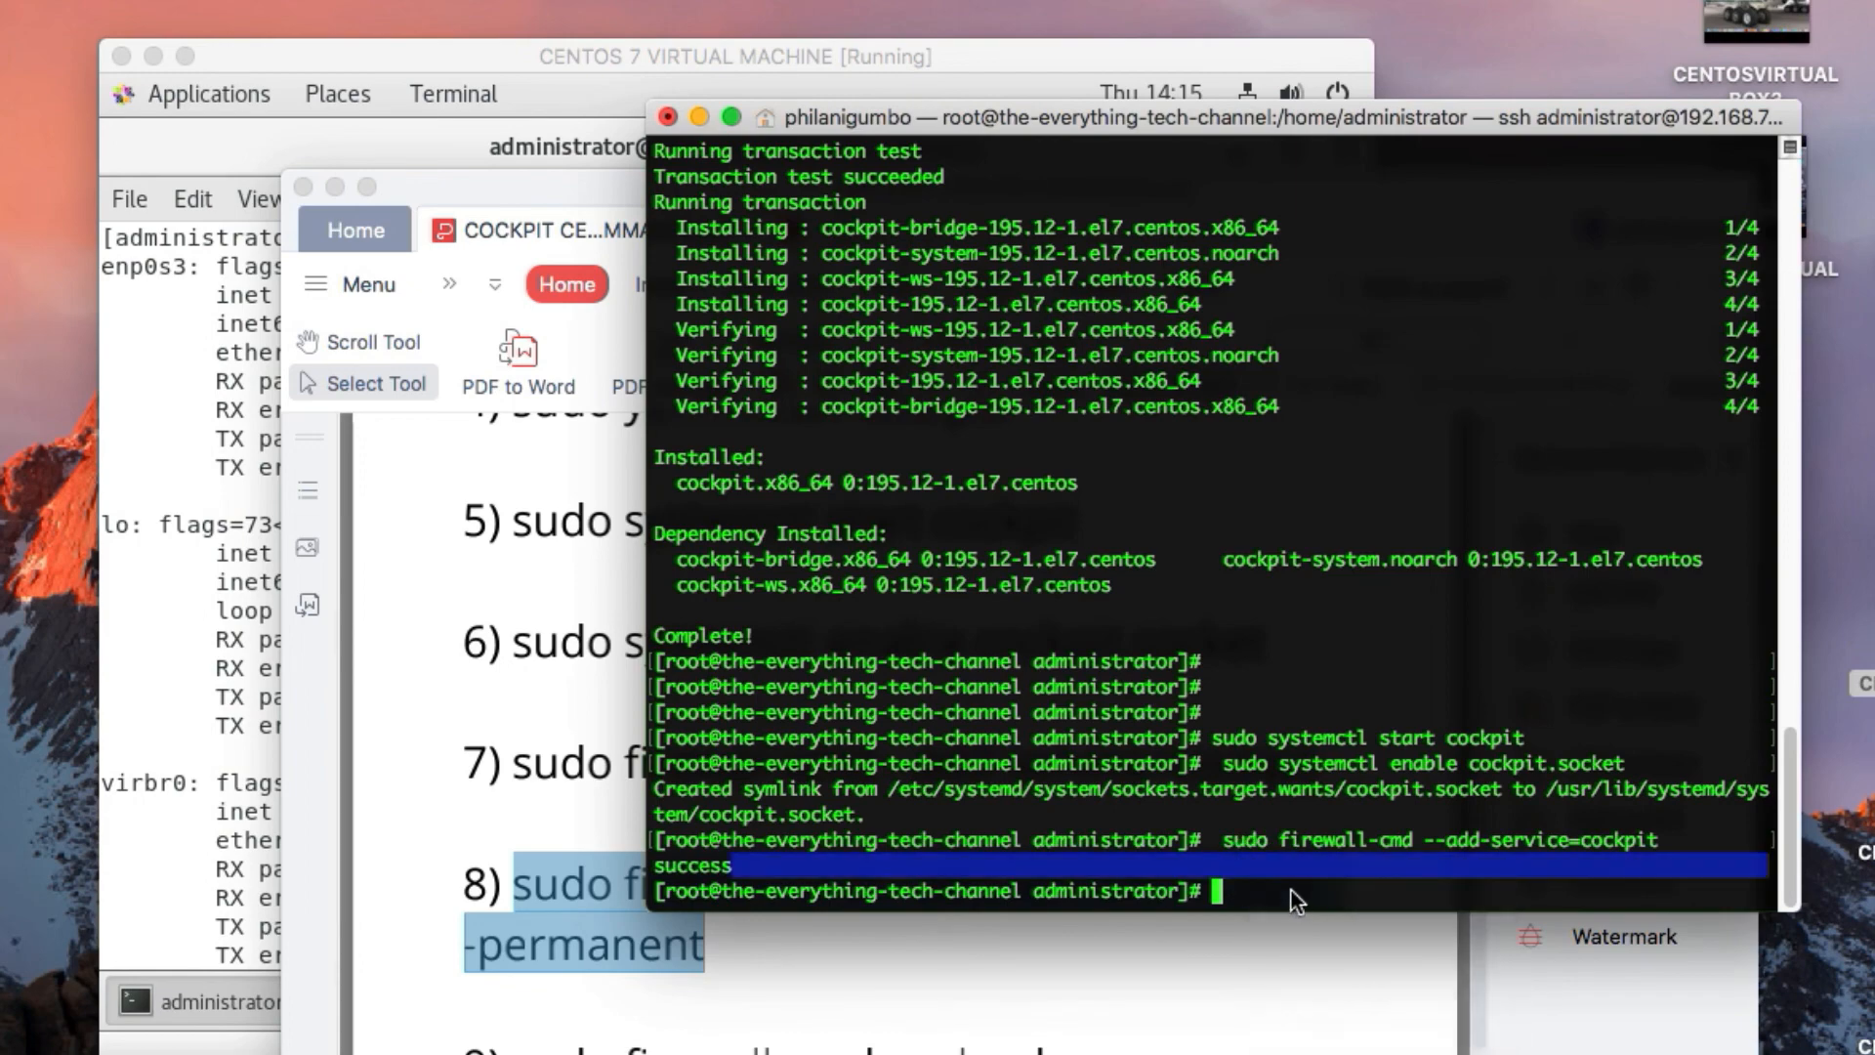
pyautogui.rightClick(1286, 890)
pyautogui.click(1339, 930)
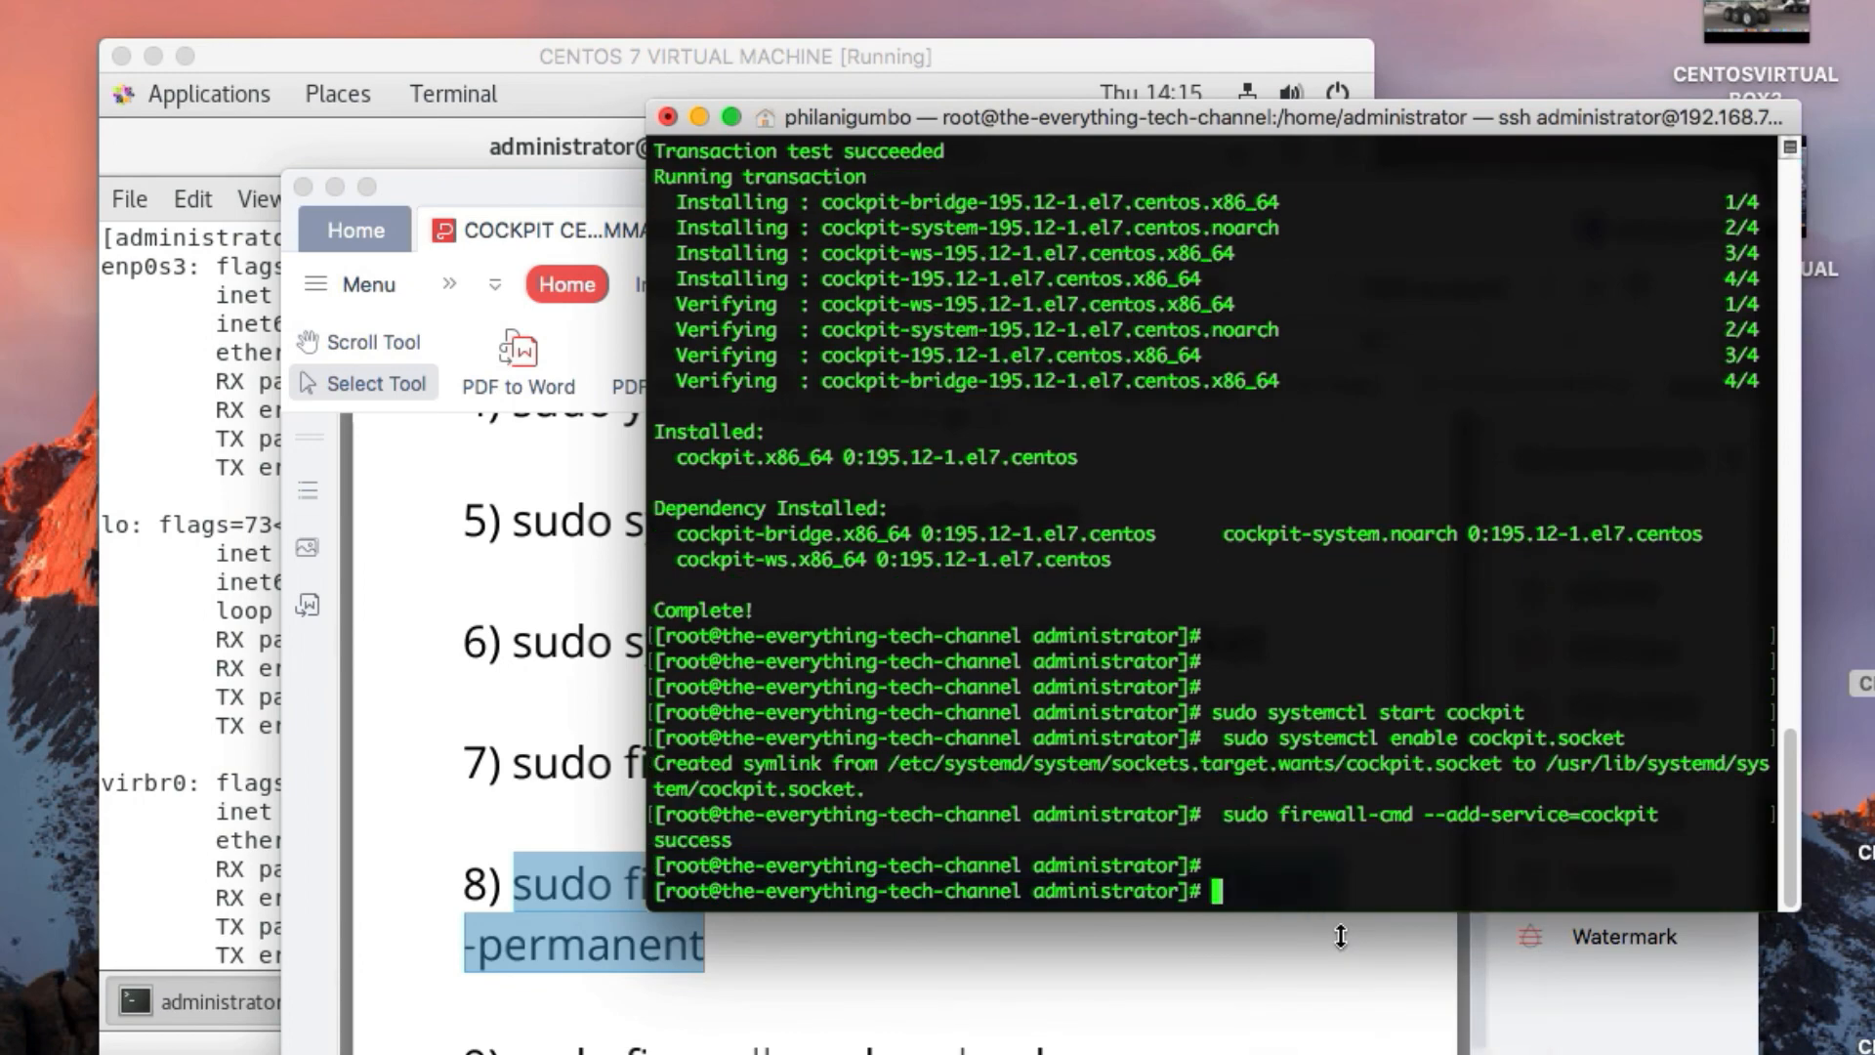
# Recopy command 8 from the PDF and run it as "sudo firewall-cmd --add-service=cockpit - -permanent" in the root SSH session
pyautogui.click(848, 1021)
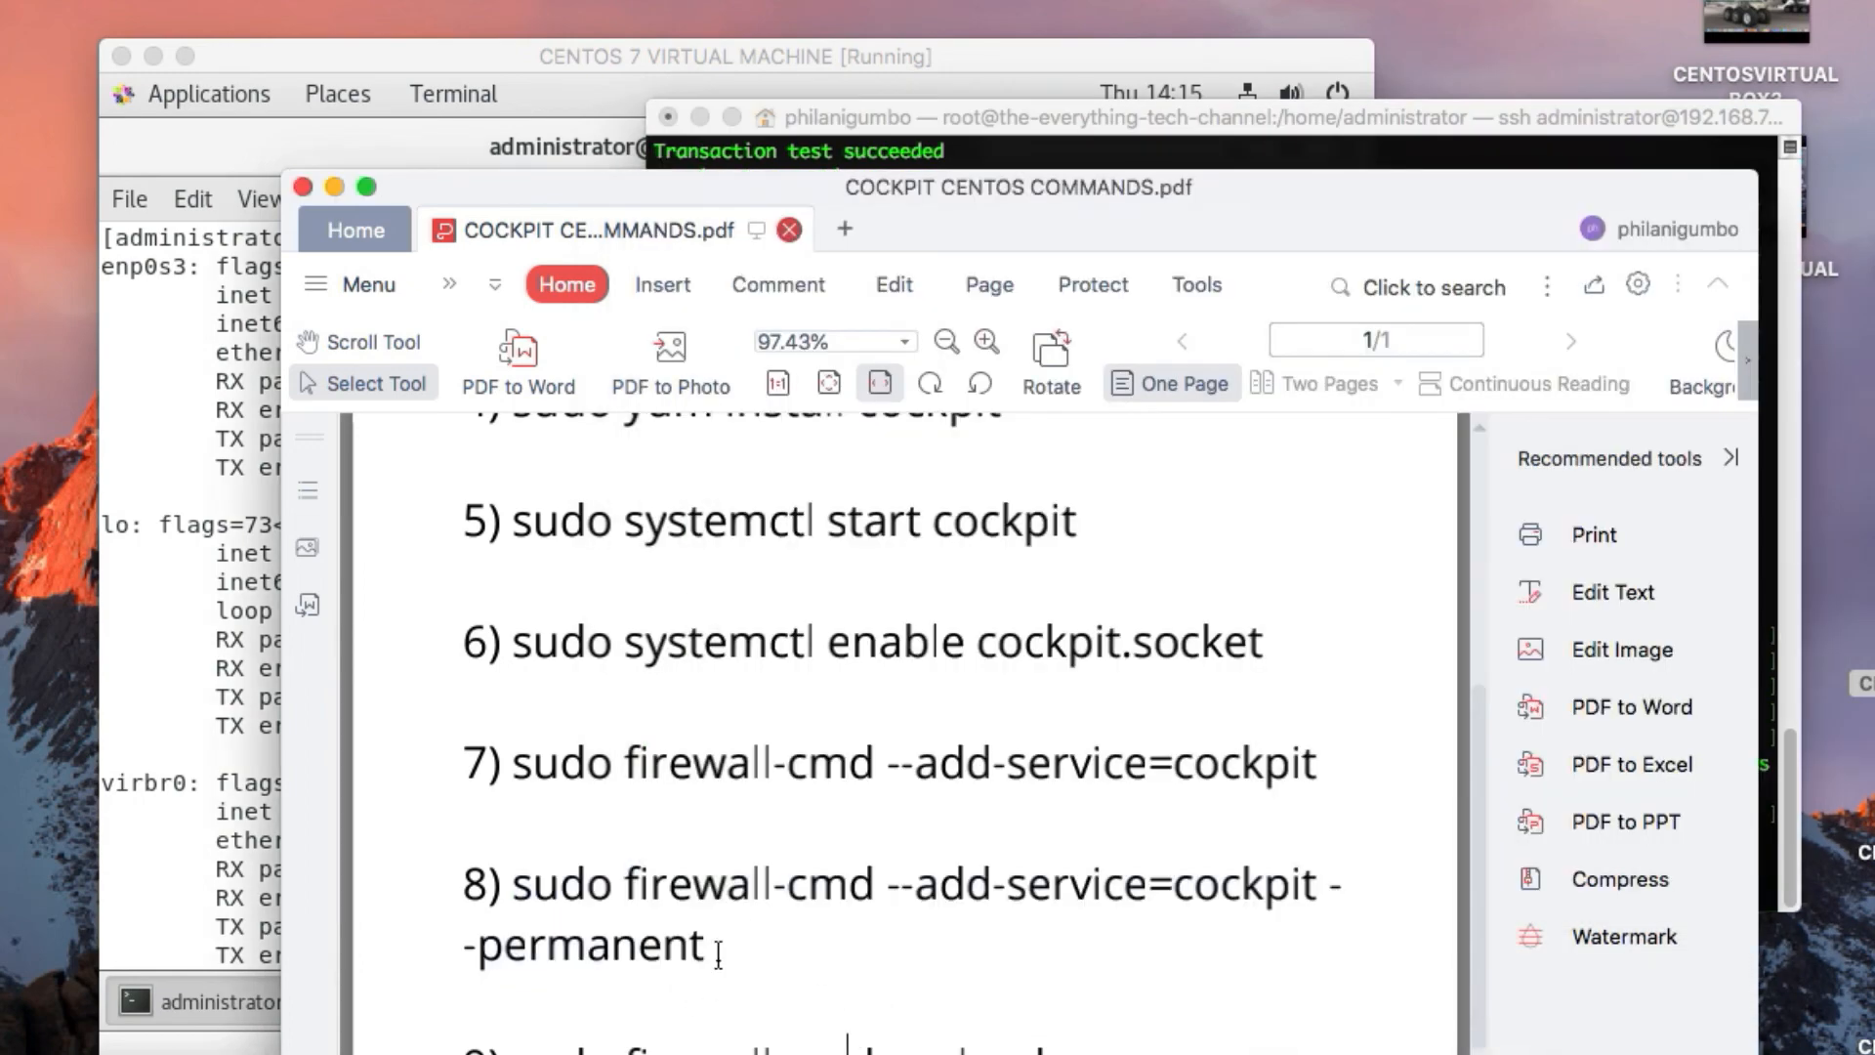
pyautogui.moveTo(718, 952); pyautogui.dragTo(519, 889)
pyautogui.rightClick(514, 884)
pyautogui.click(577, 900)
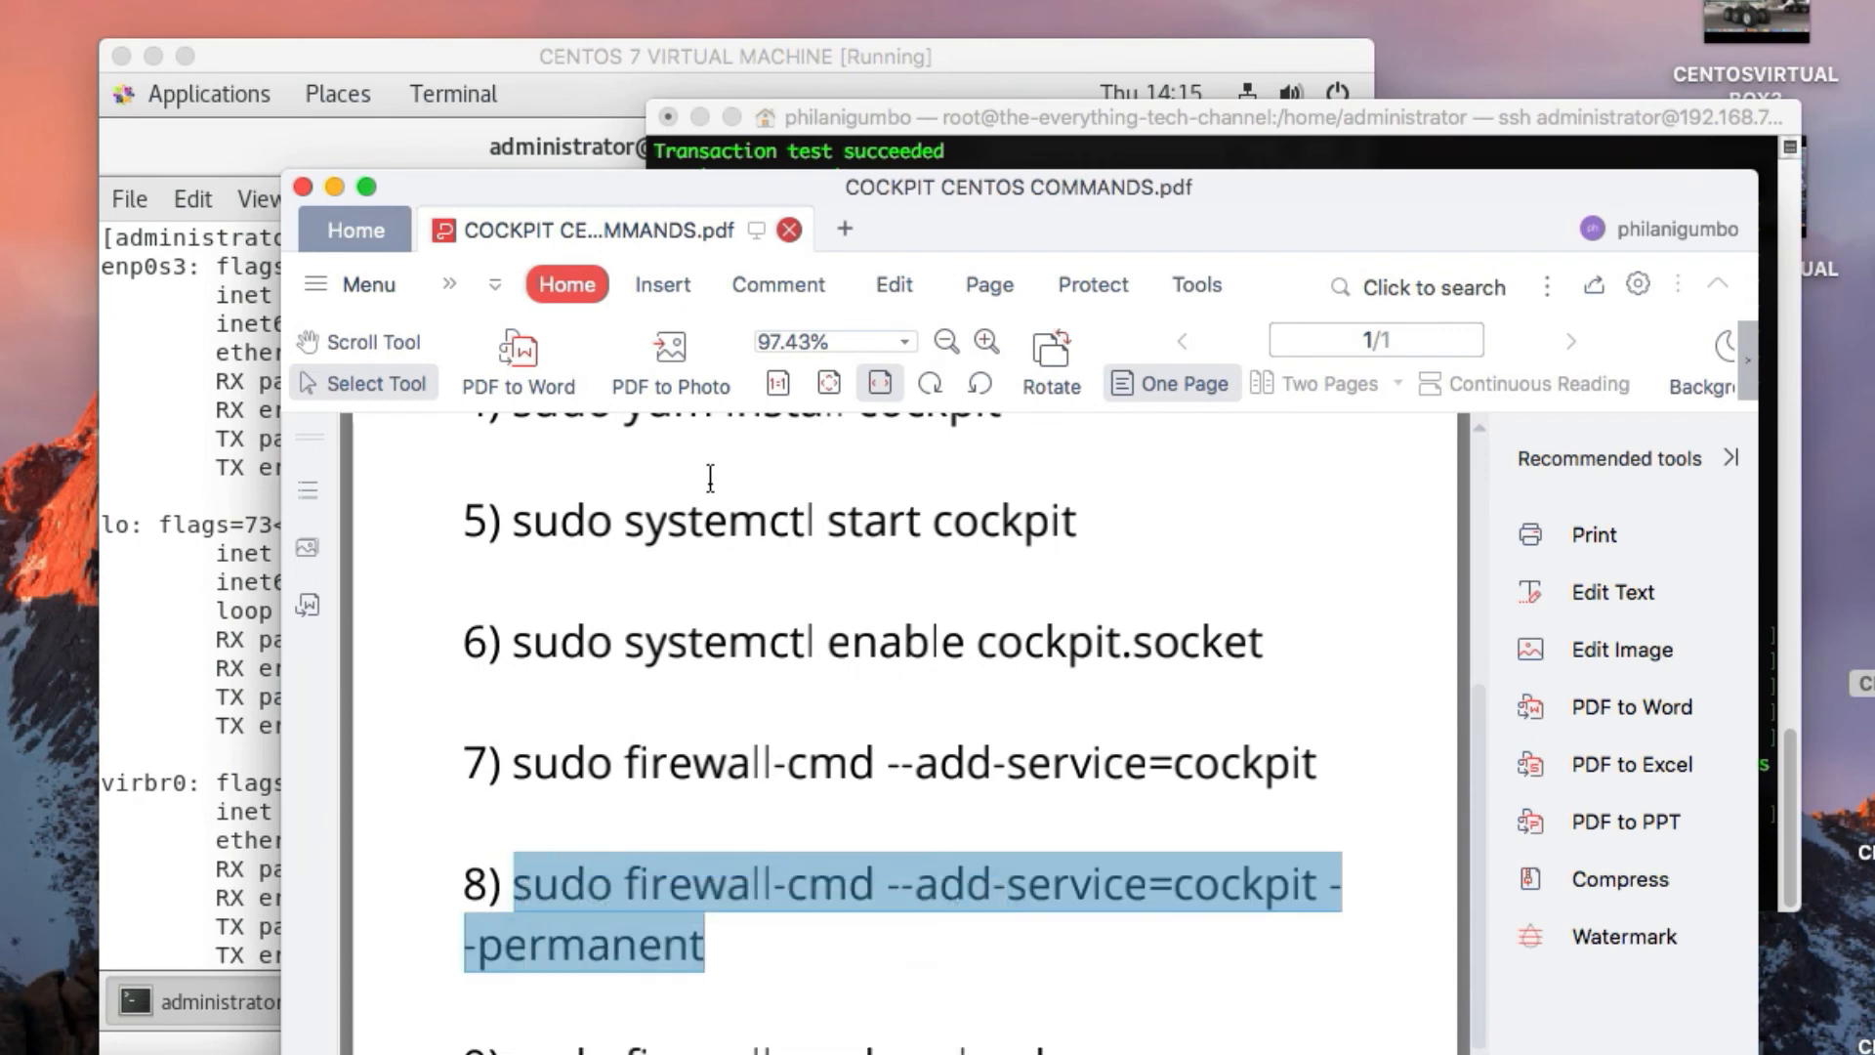
pyautogui.click(891, 122)
pyautogui.rightClick(1243, 891)
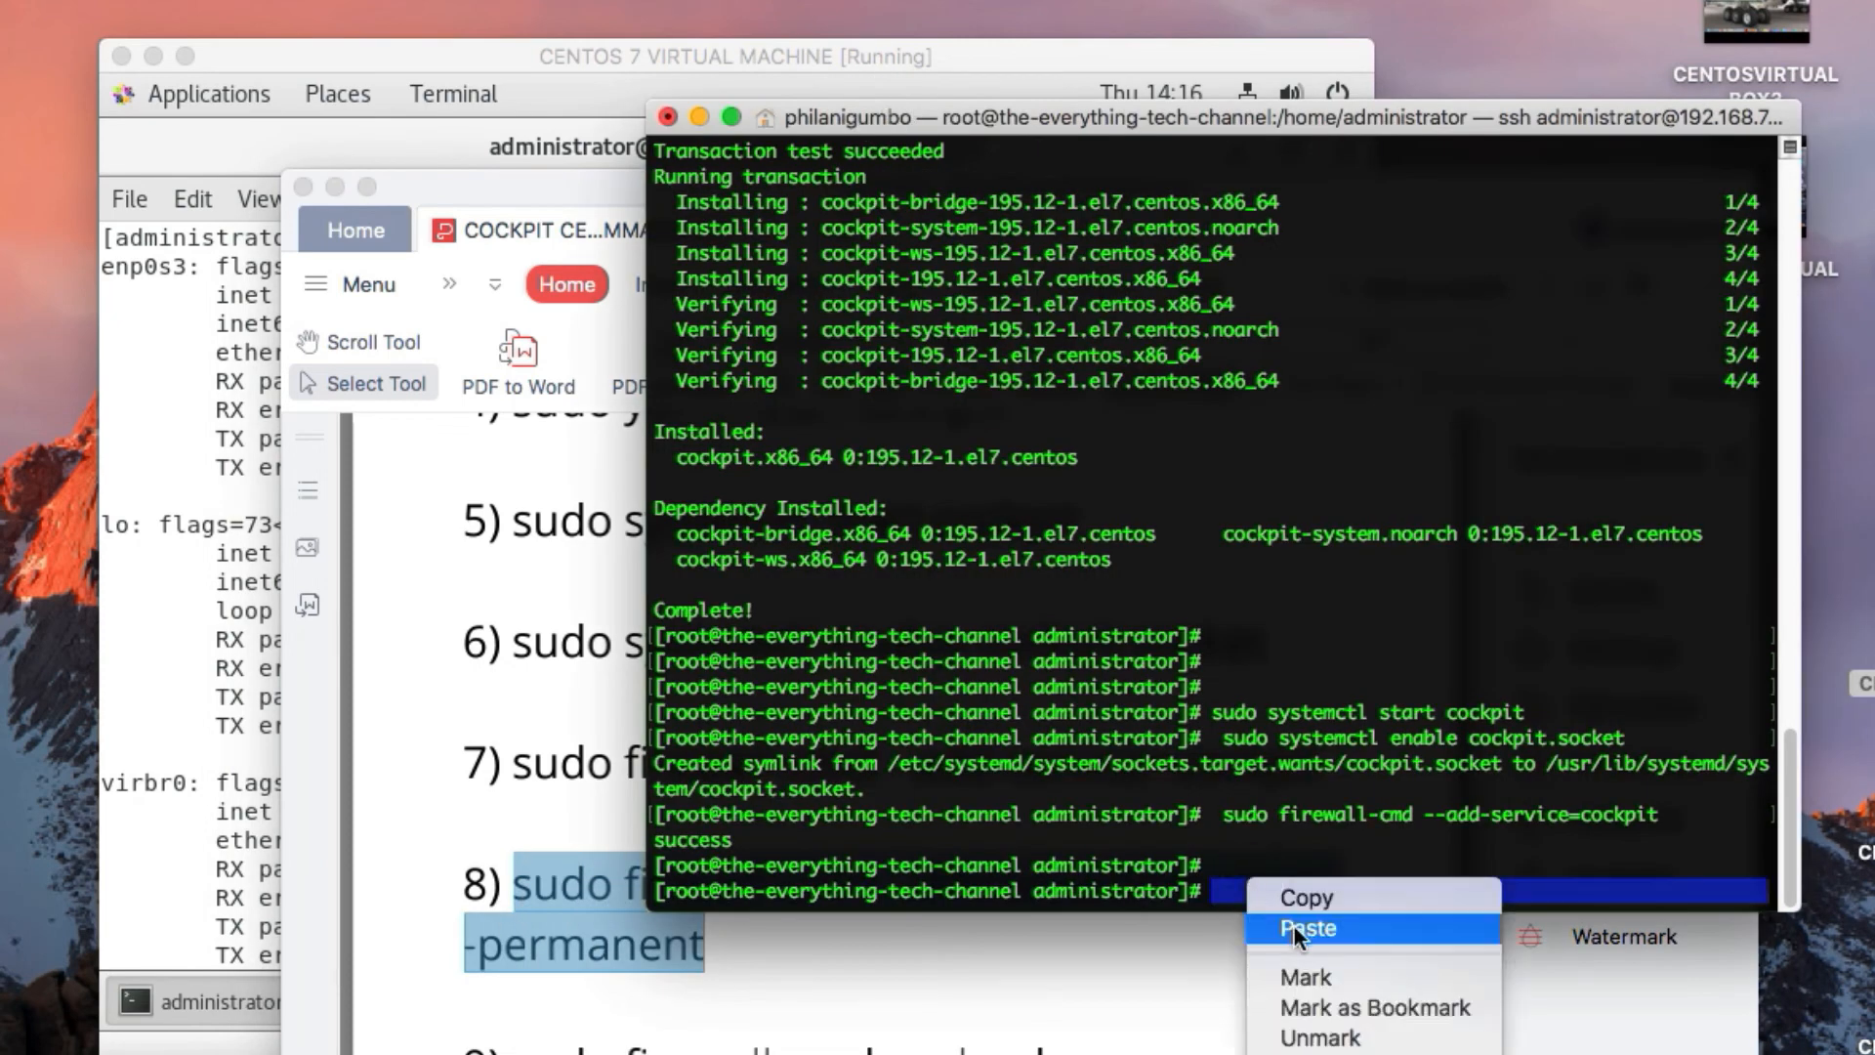
pyautogui.click(1293, 923)
pyautogui.press('Return')
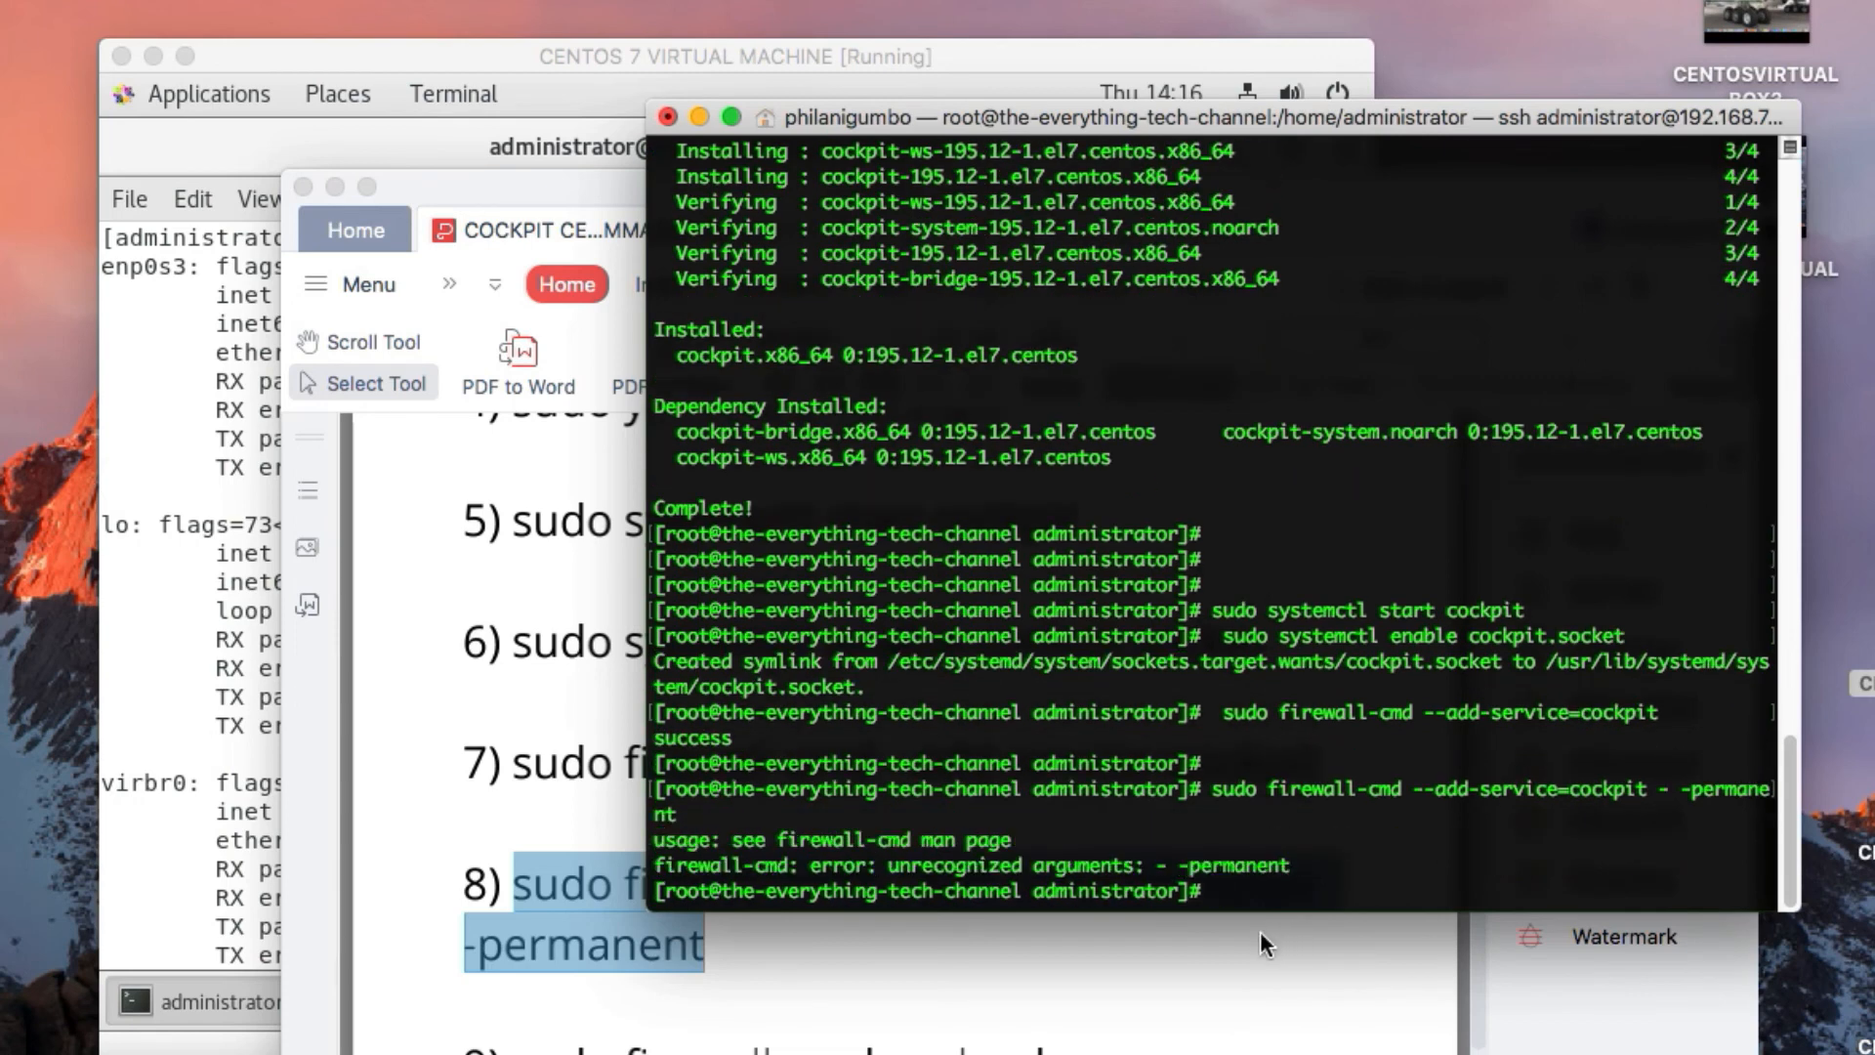
# Recall the last firewall command, remove the space between the two hyphens, and run "sudo firewall-cmd --add-service=cockpit --permanent"
pyautogui.press('Return')
pyautogui.press('Return')
pyautogui.press('Return')
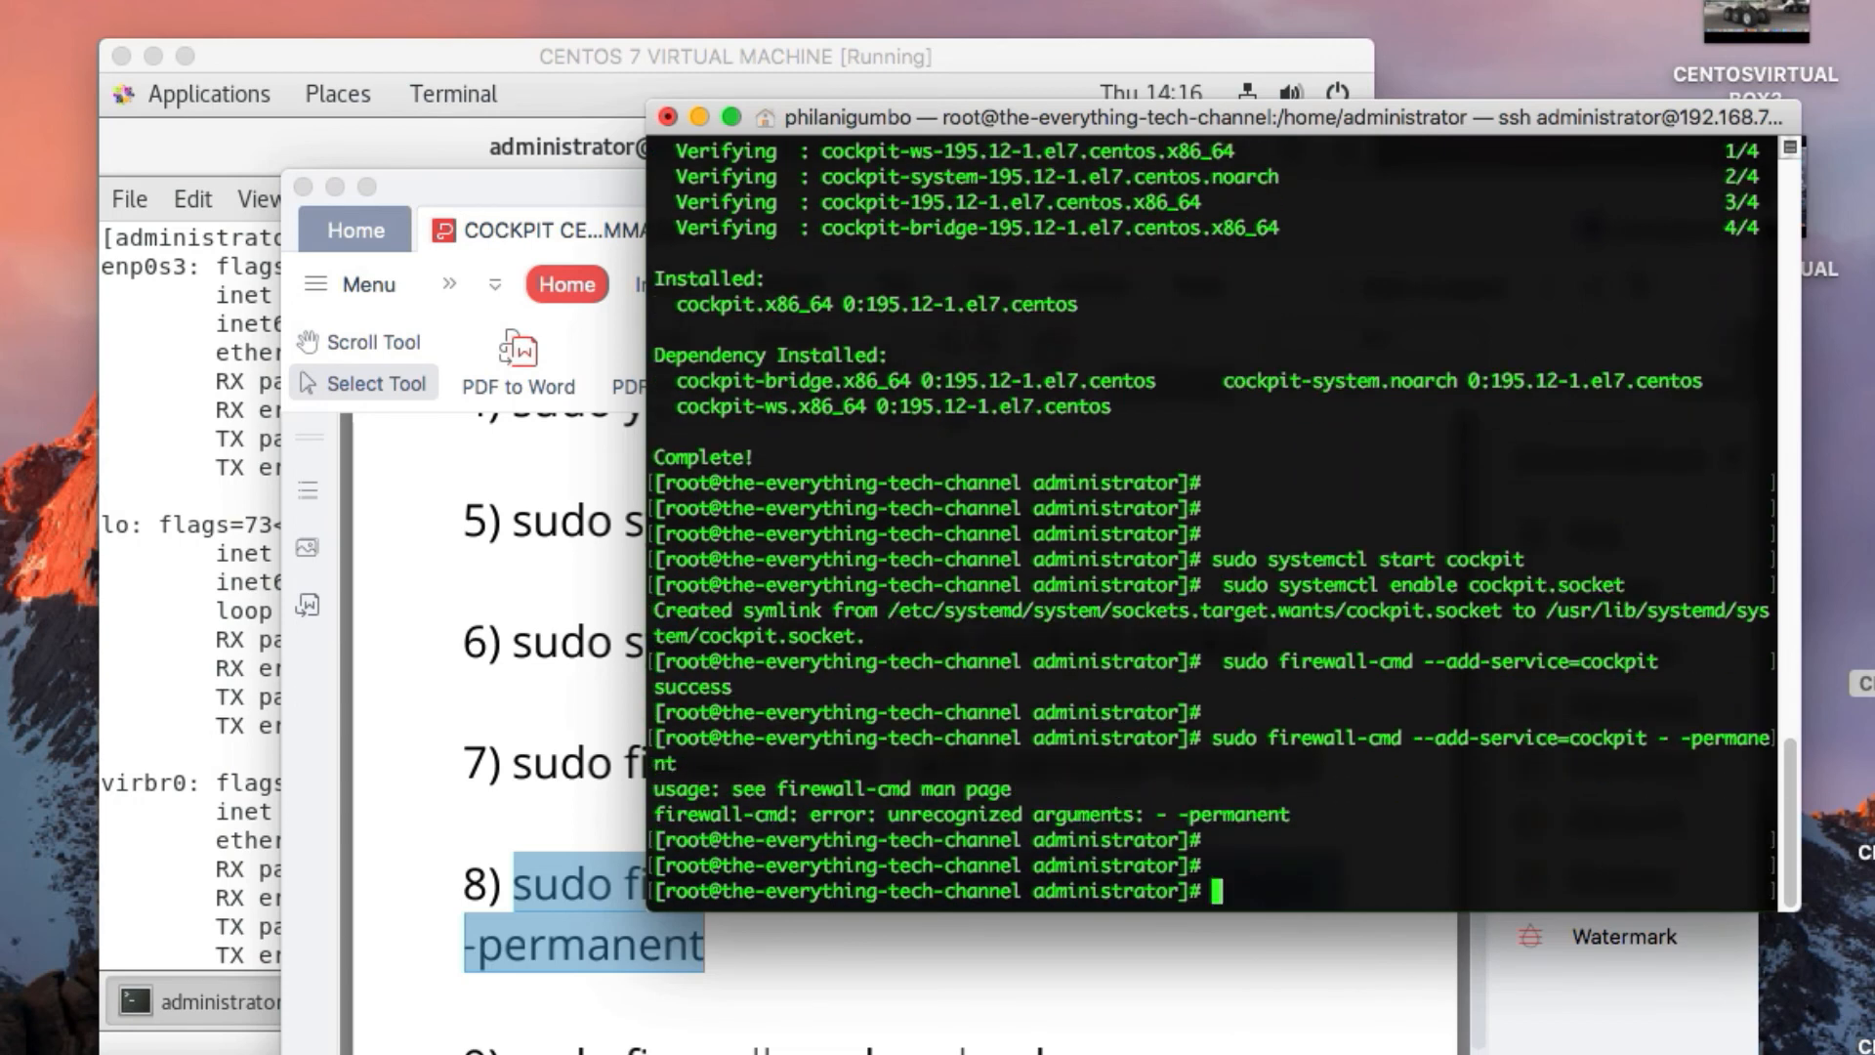
pyautogui.press('Up')
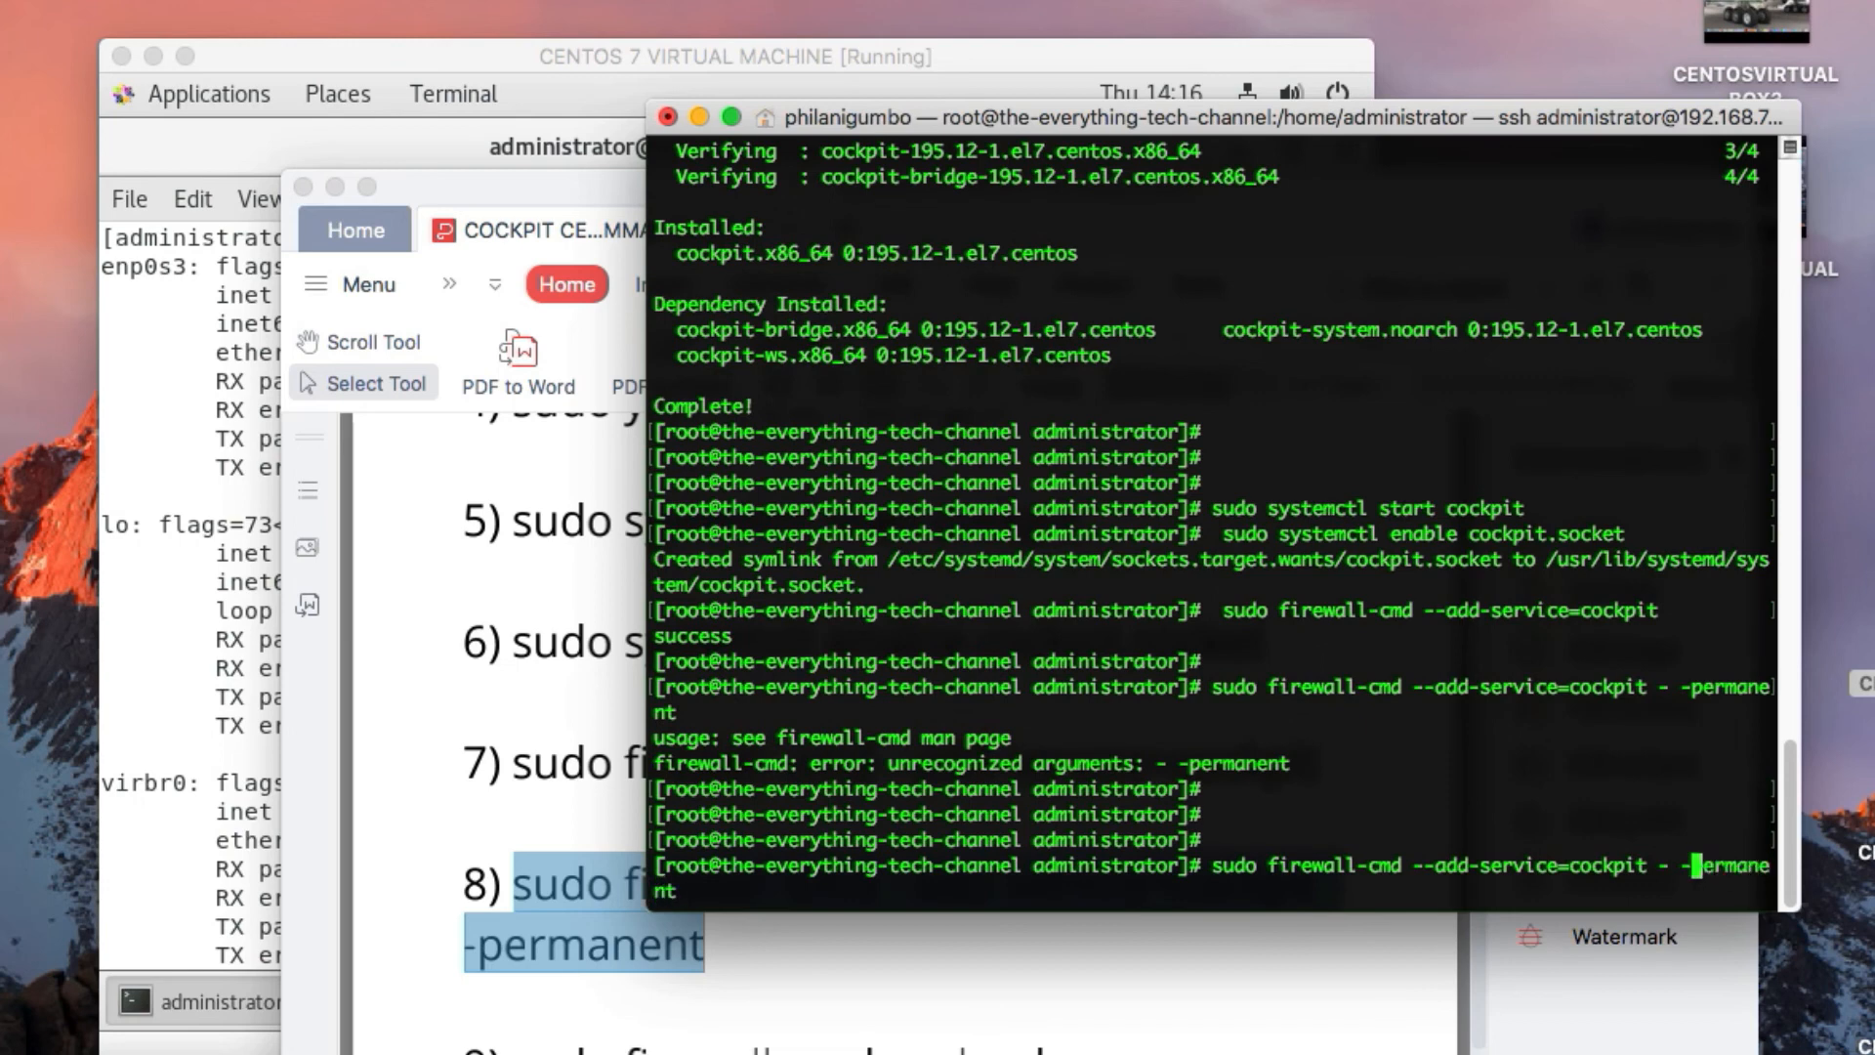
pyautogui.press('BackSpace')
pyautogui.press('Return')
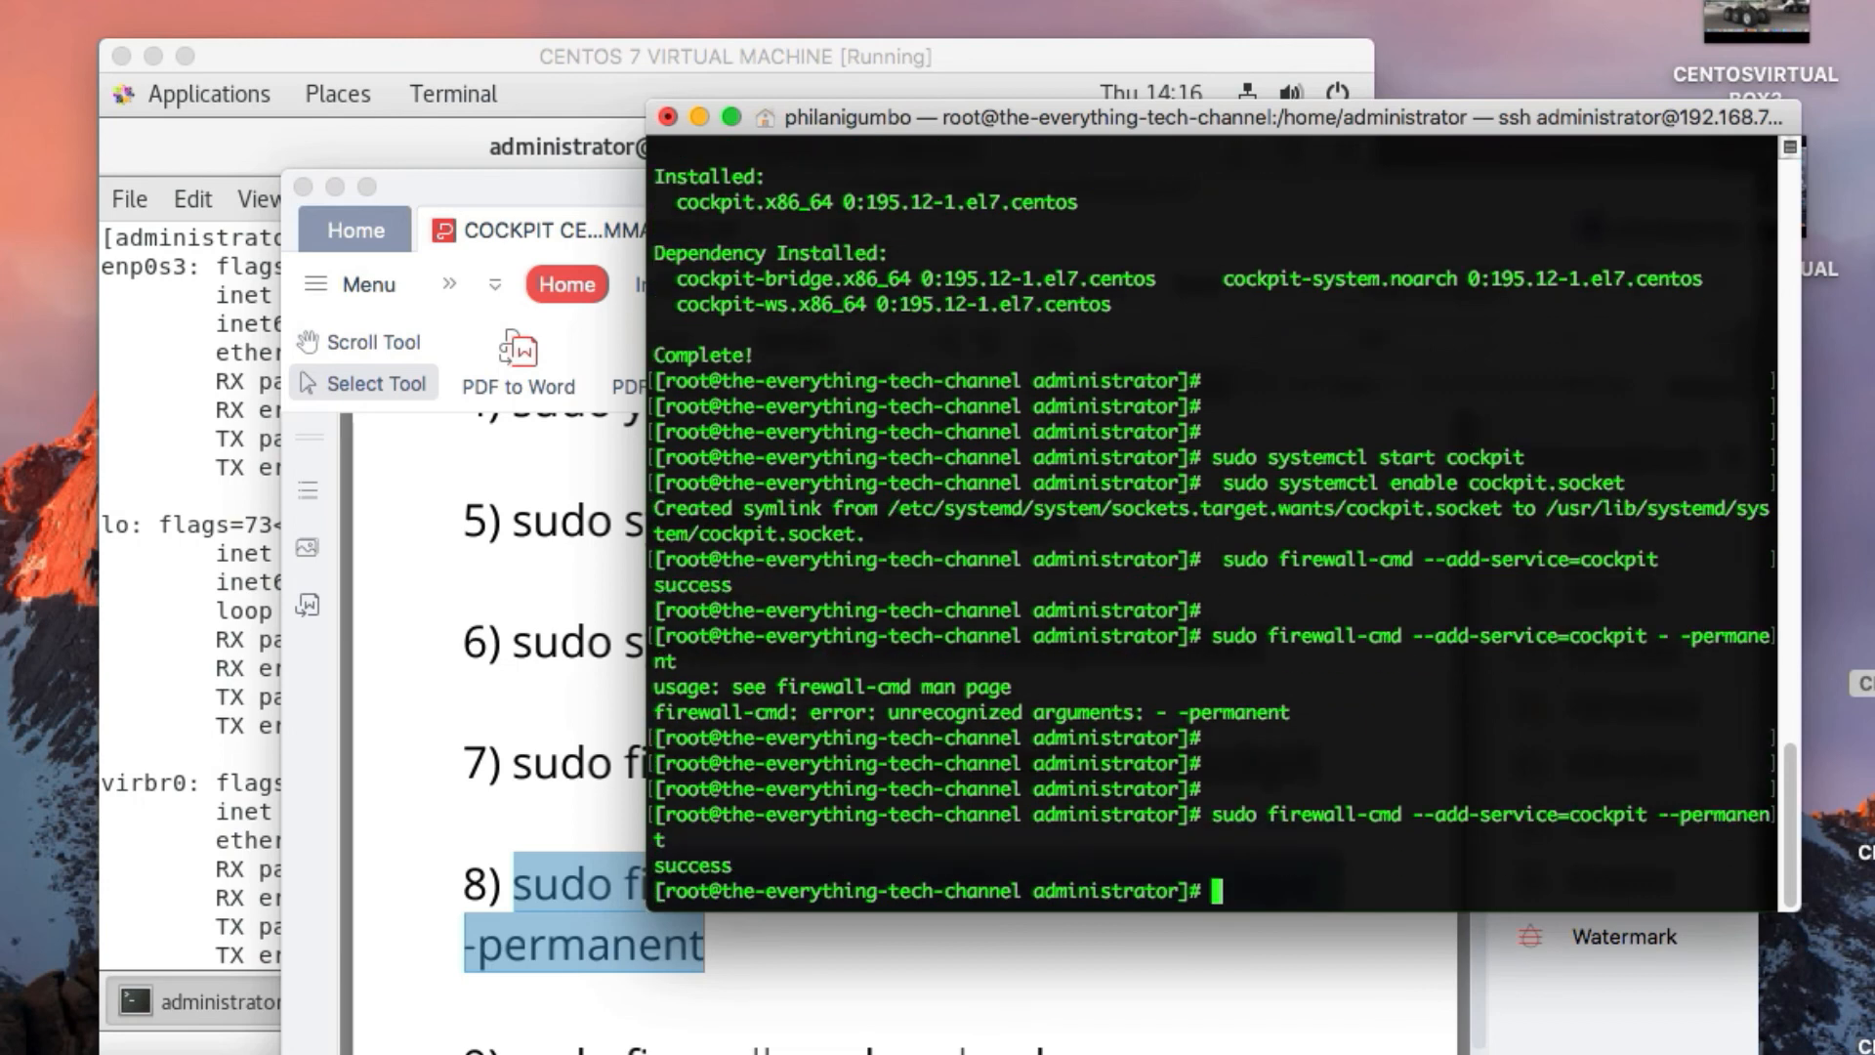
pyautogui.press('Return')
pyautogui.press('Return')
# Copy command 9 from the PDF and run it as "sudo firewall-cmd --reload" in the root SSH session
pyautogui.click(679, 1043)
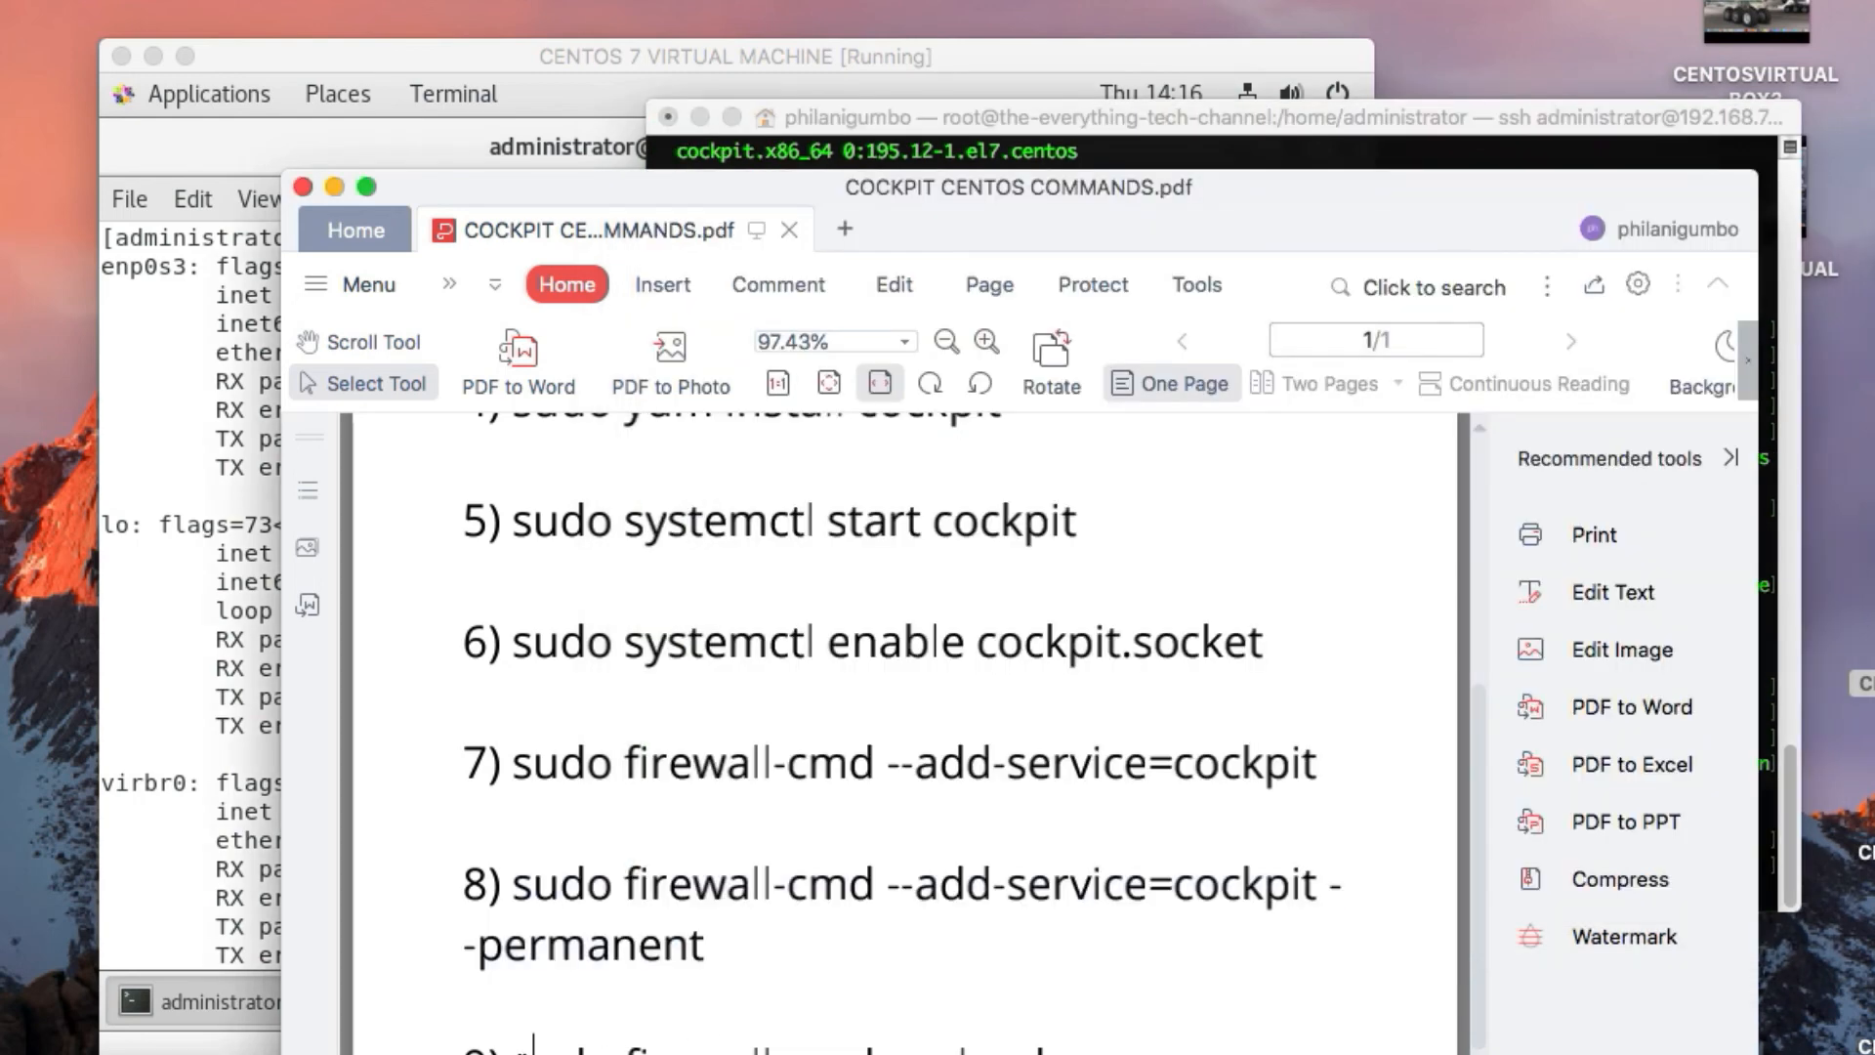
pyautogui.moveTo(533, 1047); pyautogui.dragTo(1026, 1047)
pyautogui.rightClick(1025, 1047)
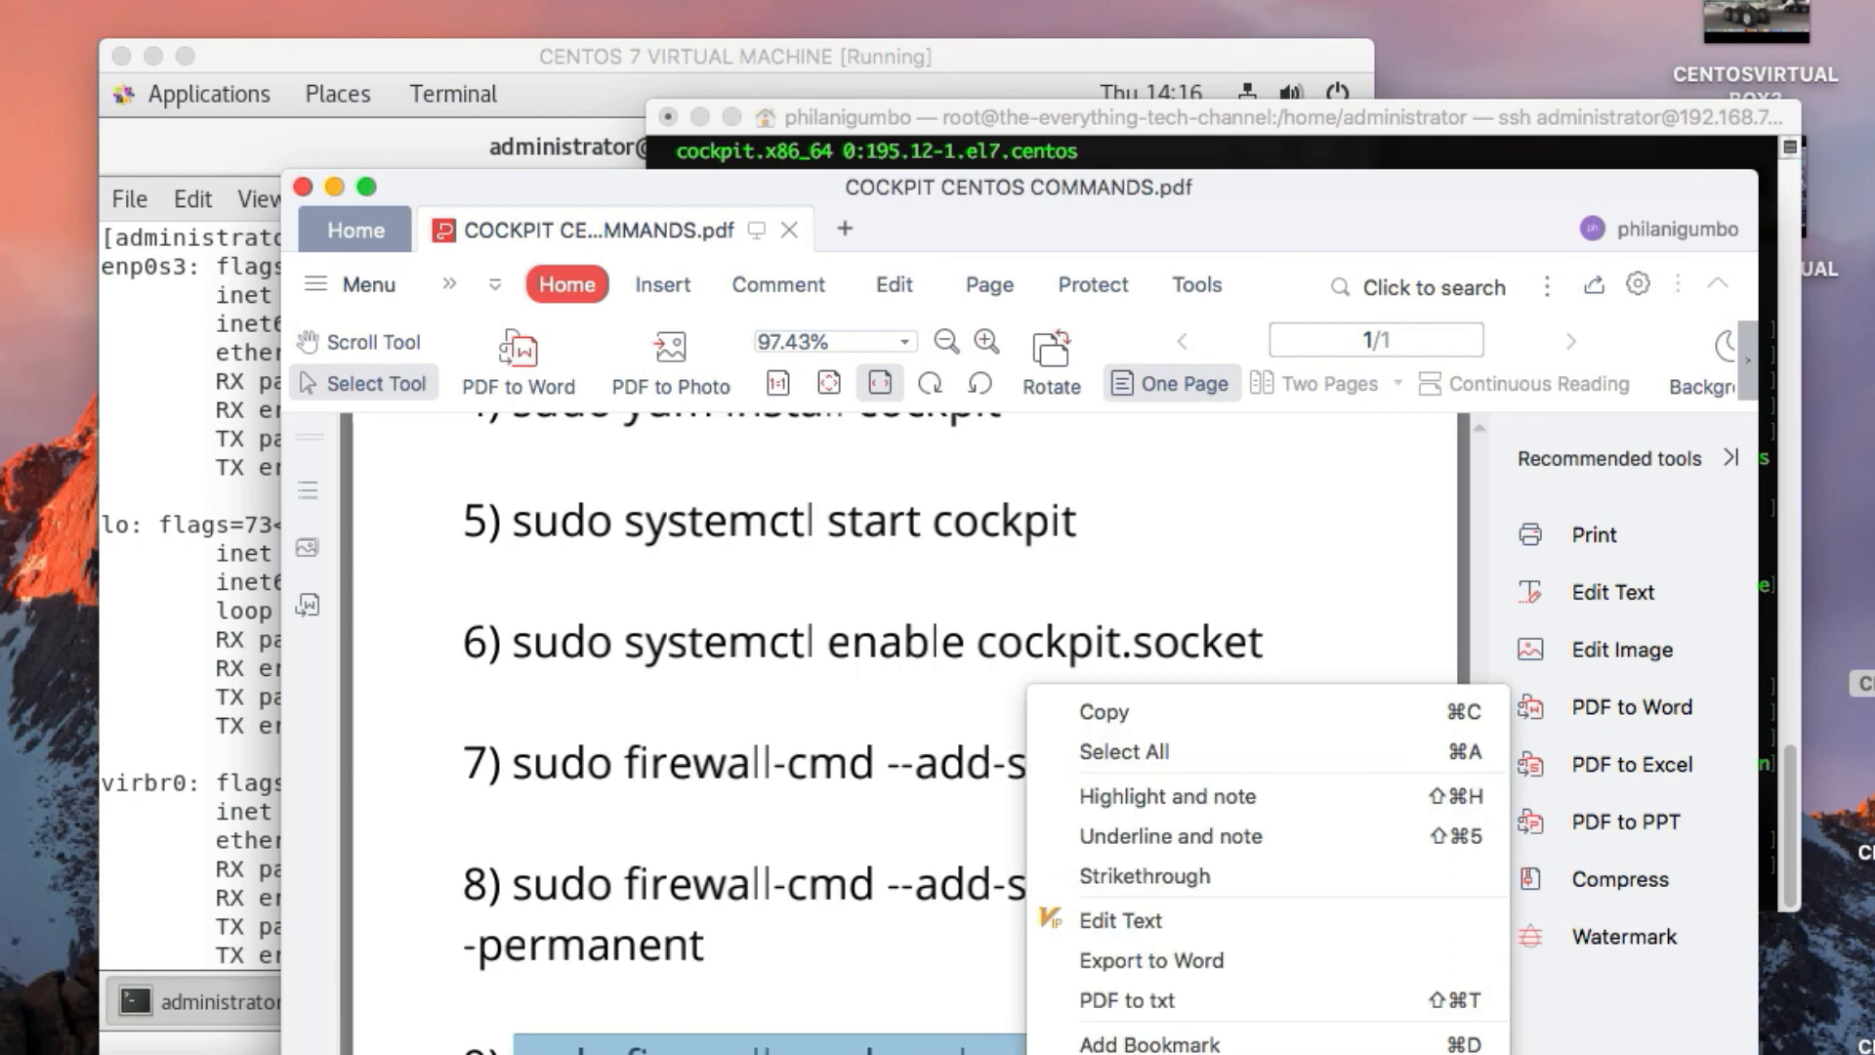
pyautogui.click(1050, 712)
pyautogui.click(1136, 153)
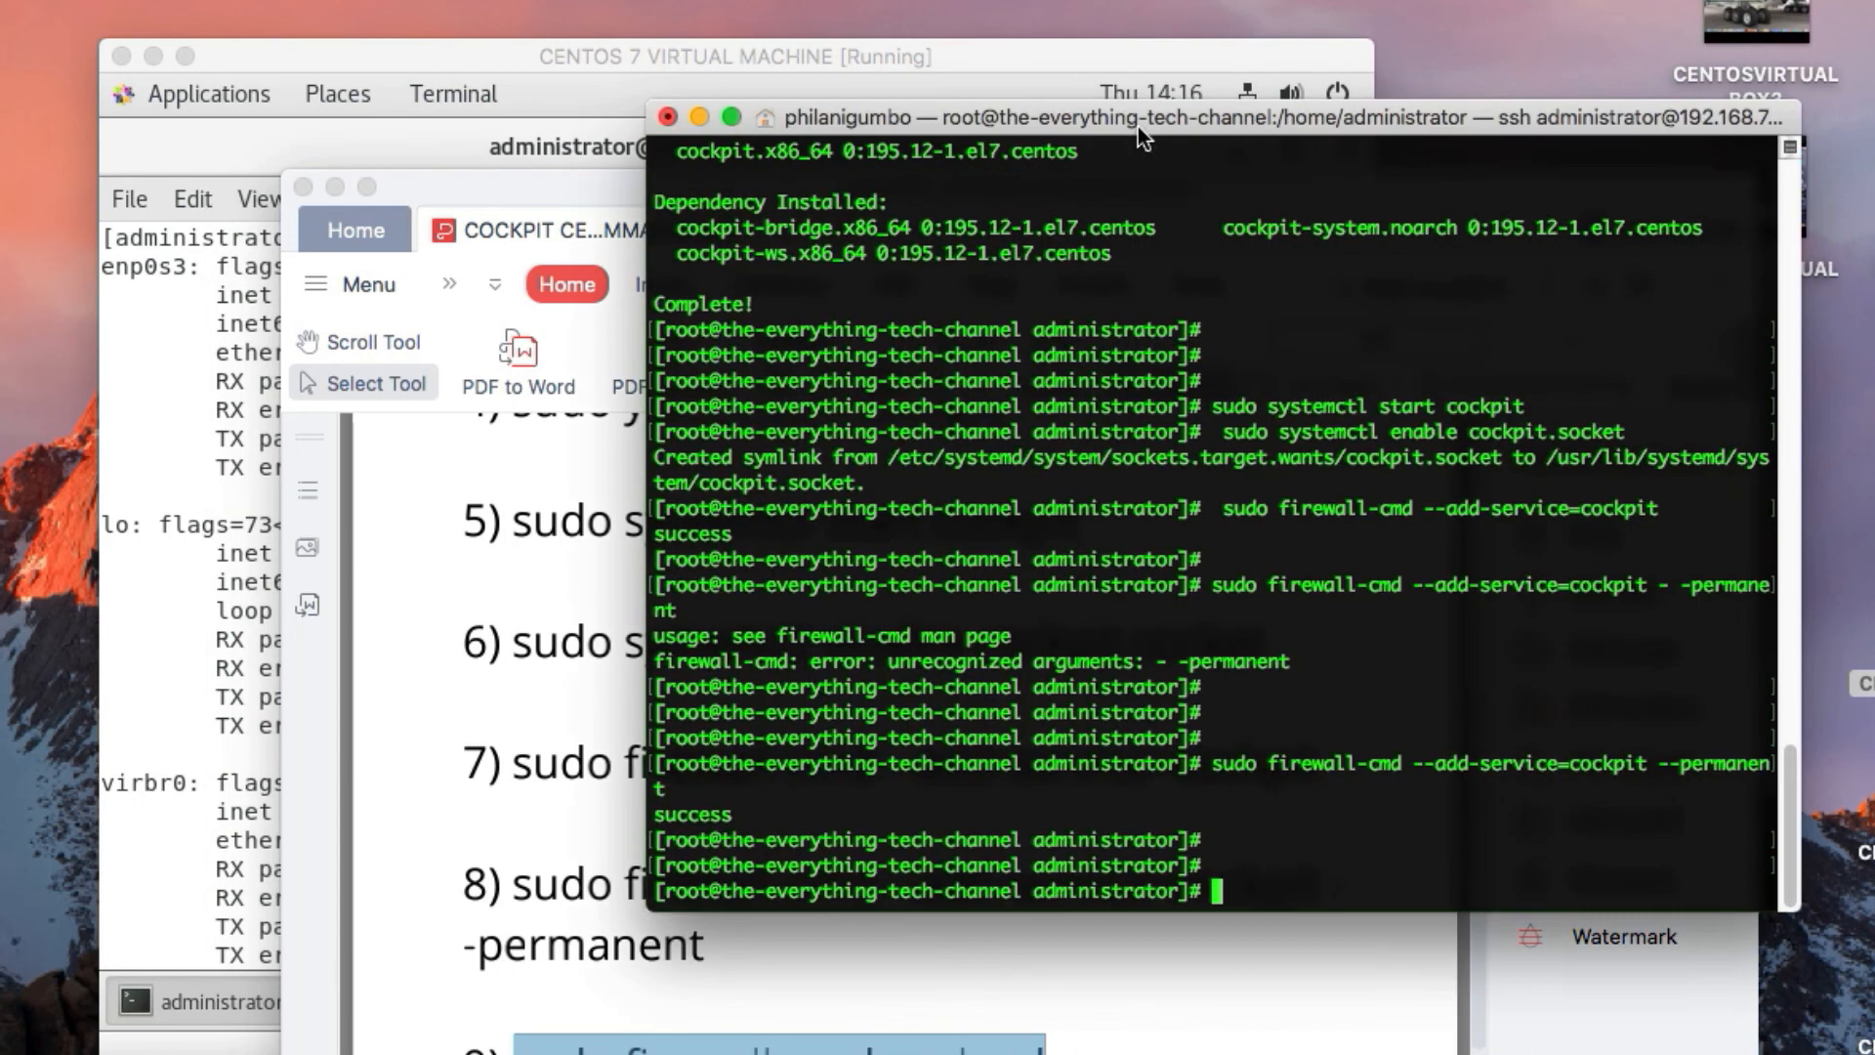
pyautogui.rightClick(1273, 865)
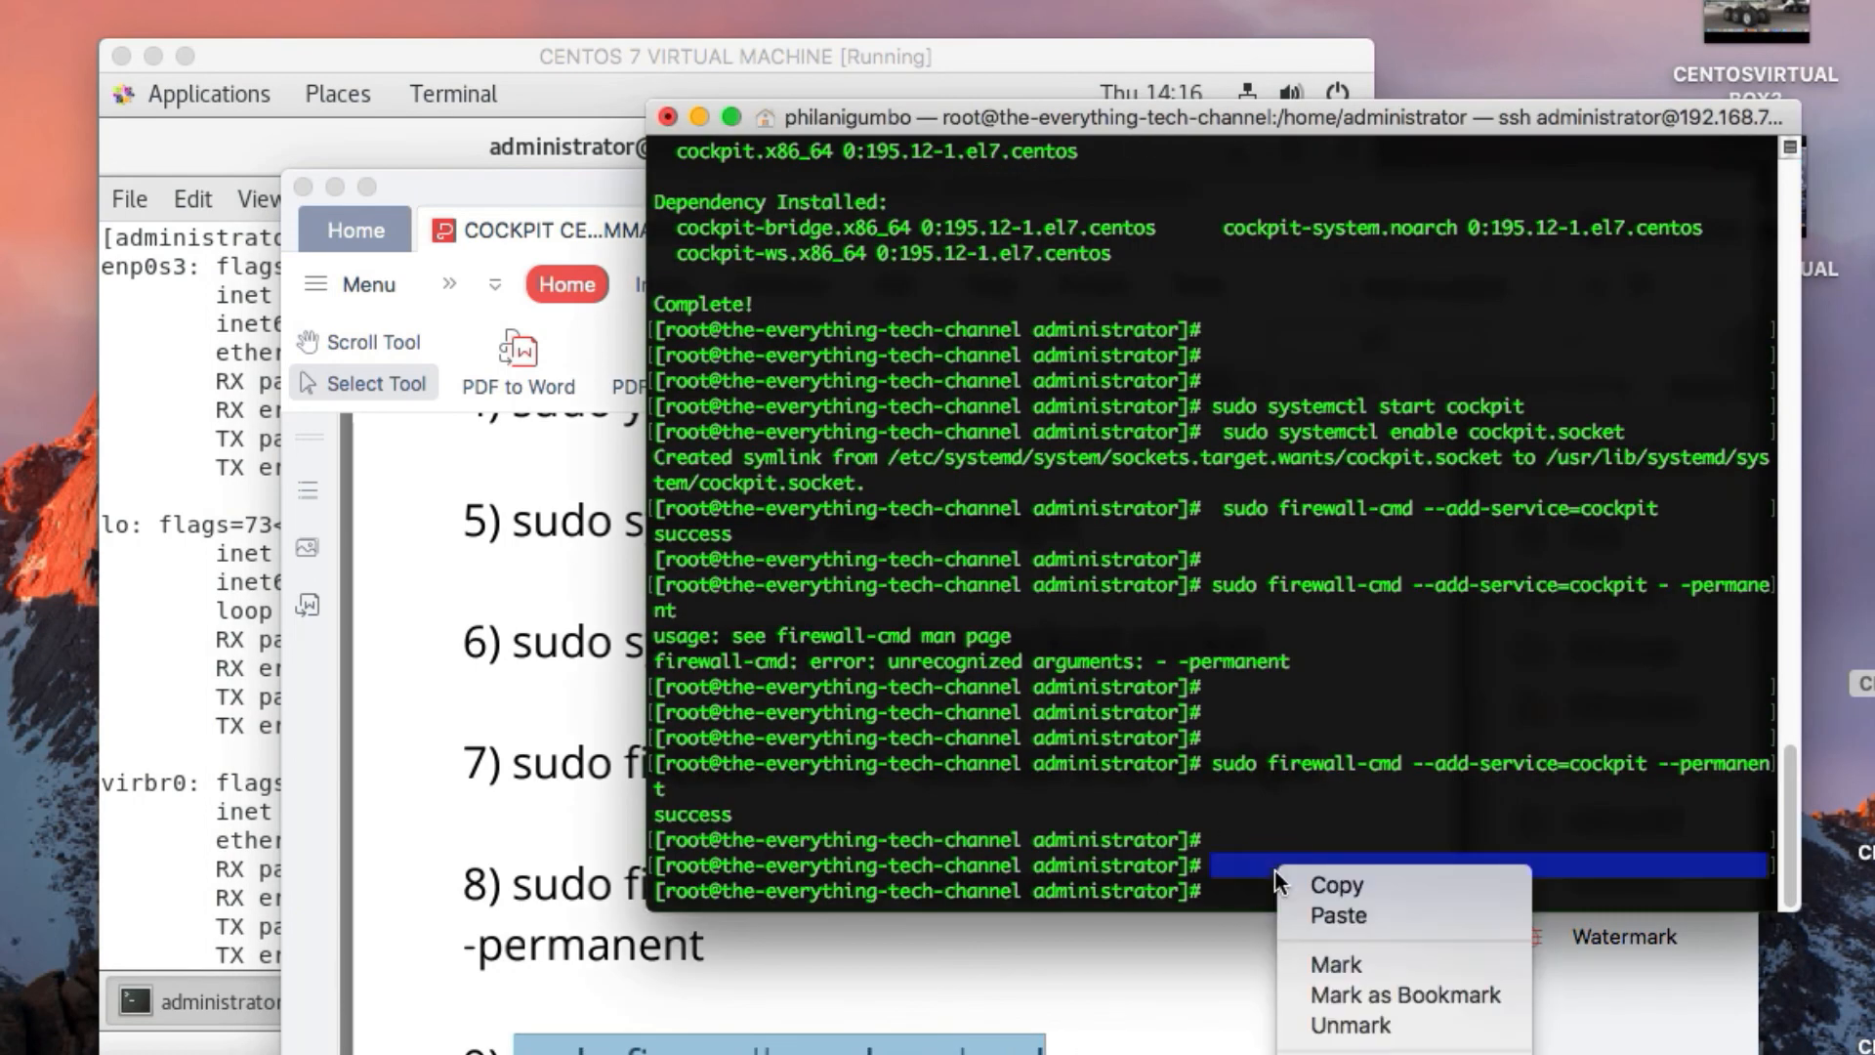
pyautogui.click(1336, 916)
pyautogui.press('Return')
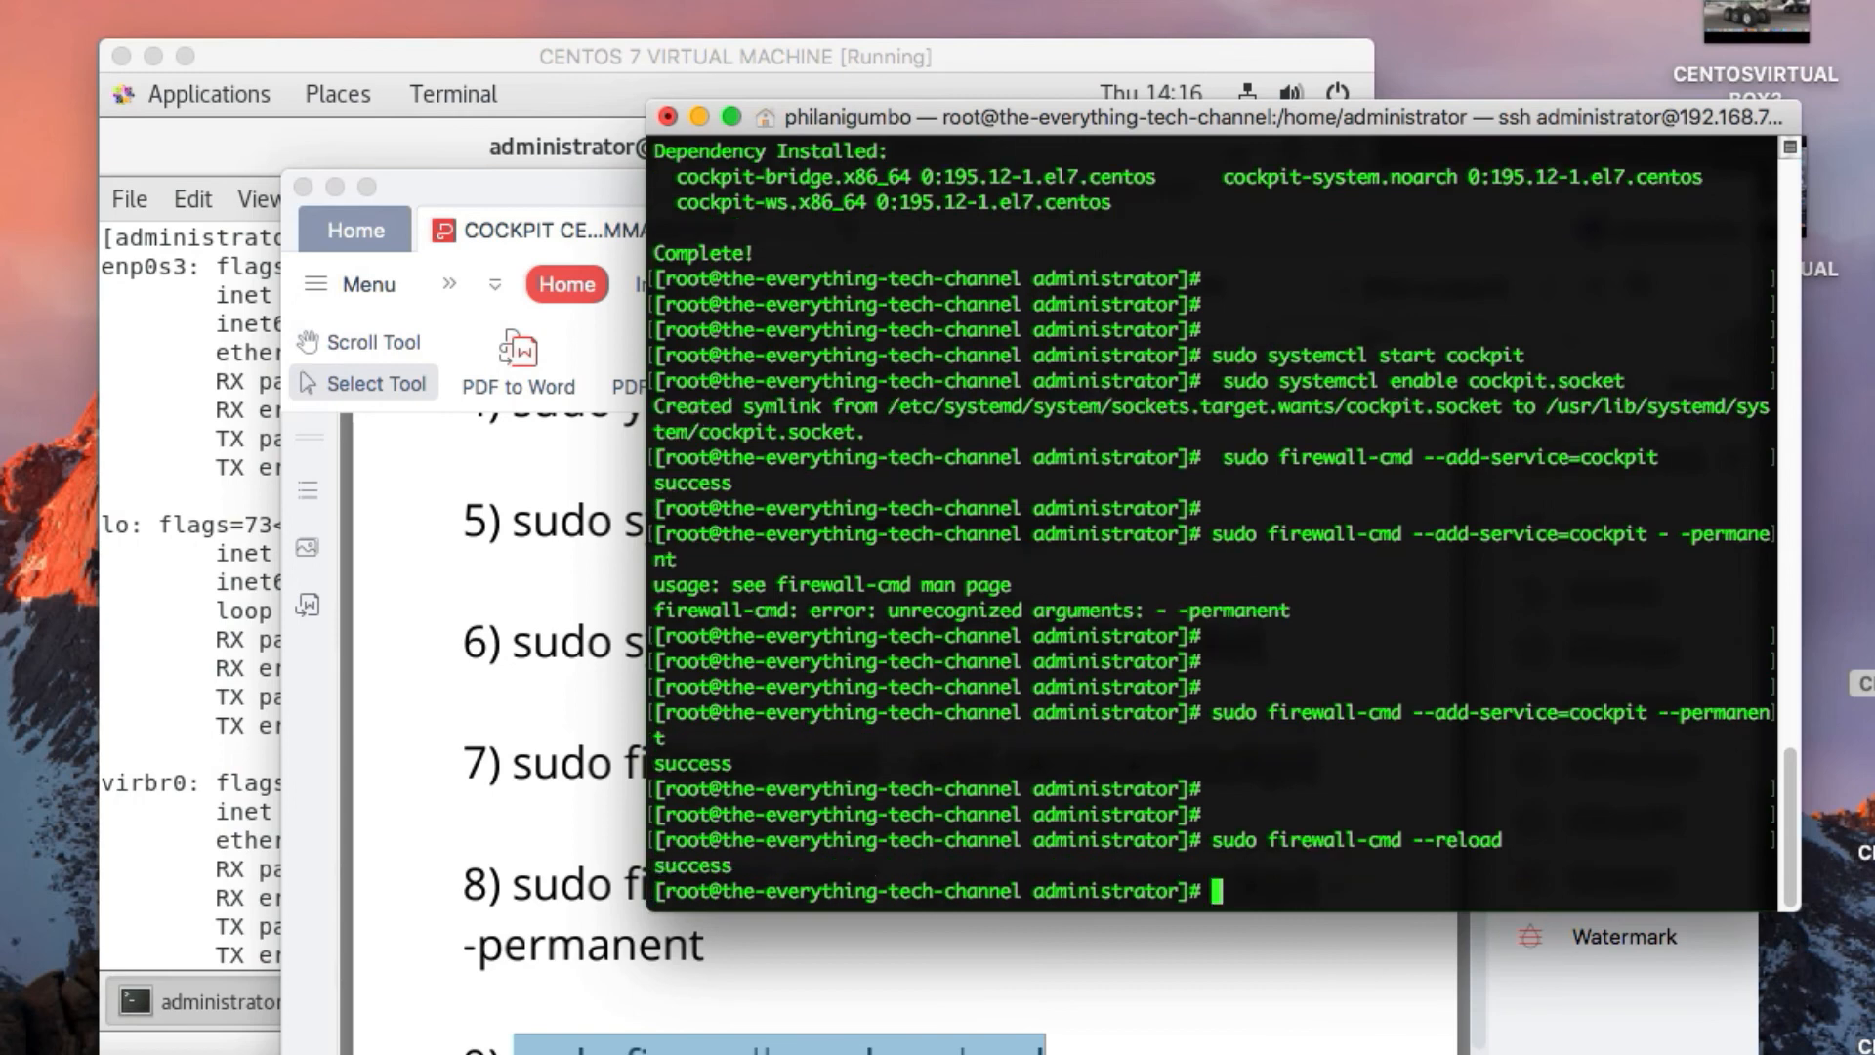
# Clear the root SSH session's screen and minimize the virtual machine and PDF windows
pyautogui.press('Return')
pyautogui.press('Return')
pyautogui.press('Return')
pyautogui.write('cl')
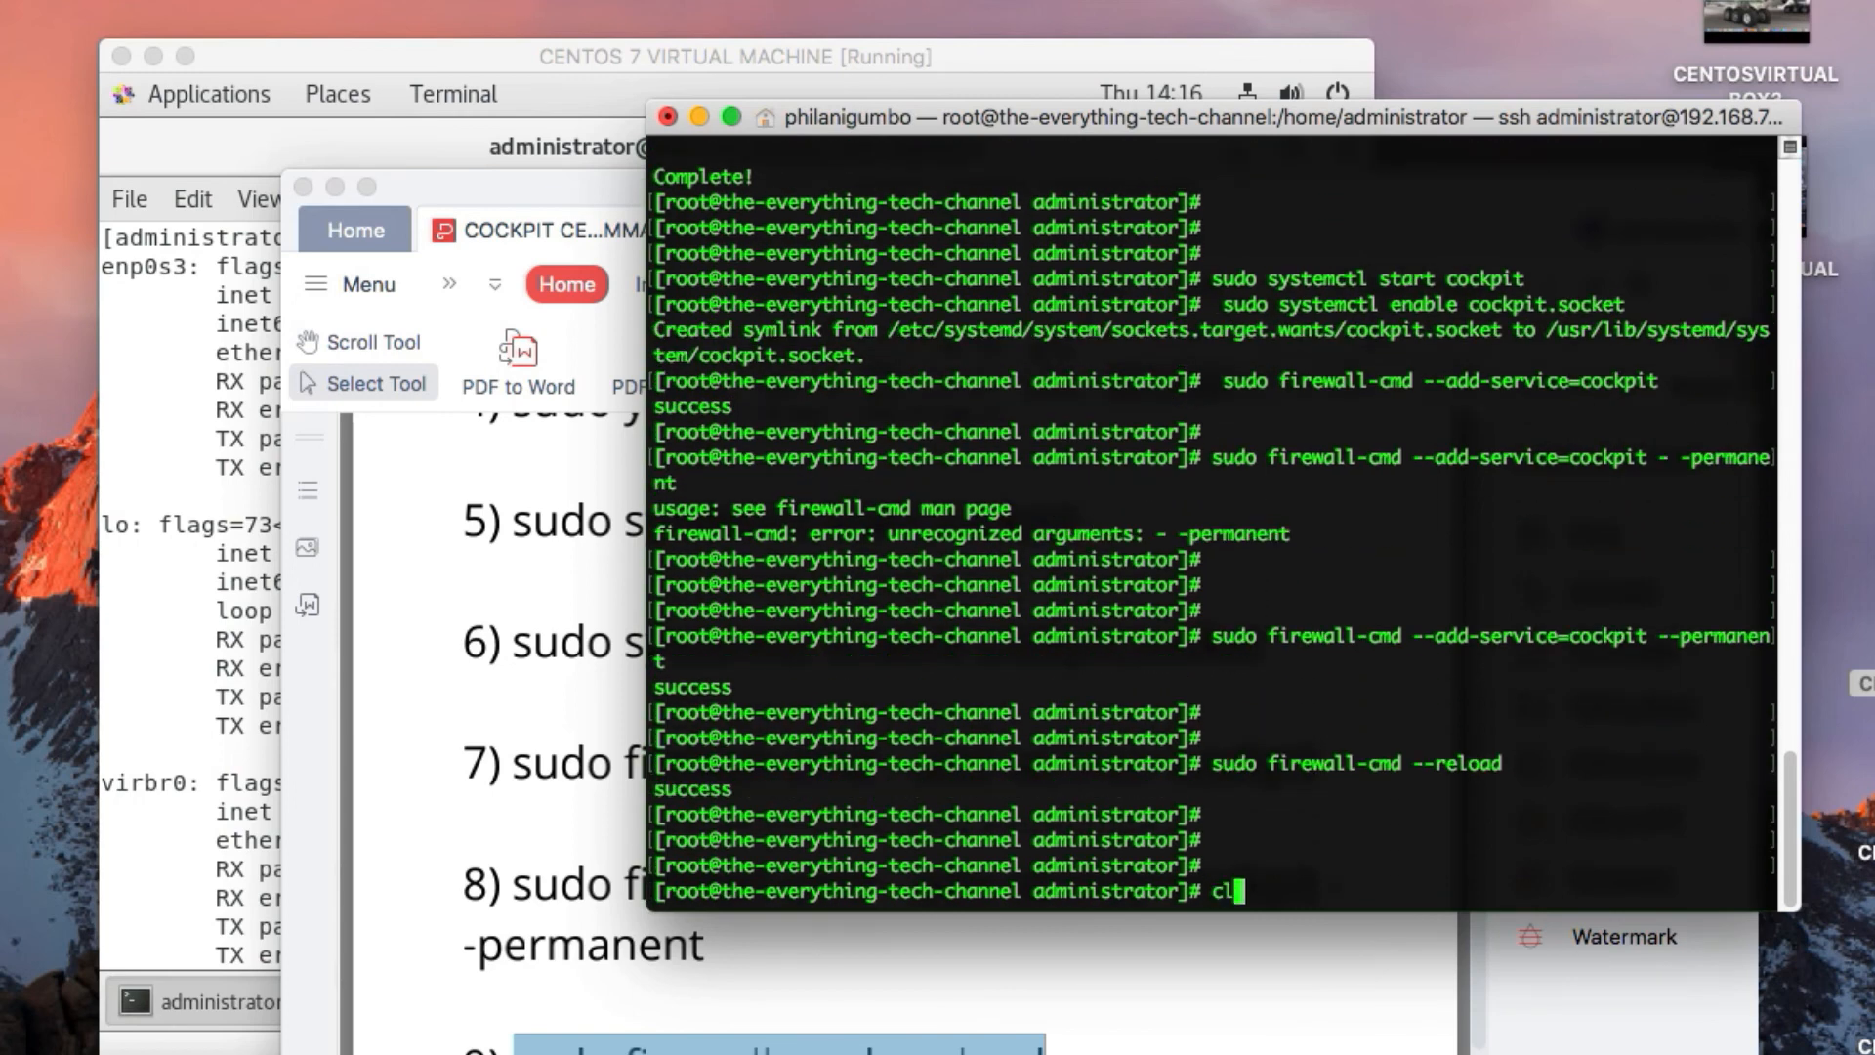
pyautogui.write('ear')
pyautogui.press('Return')
pyautogui.press('Return')
pyautogui.press('Return')
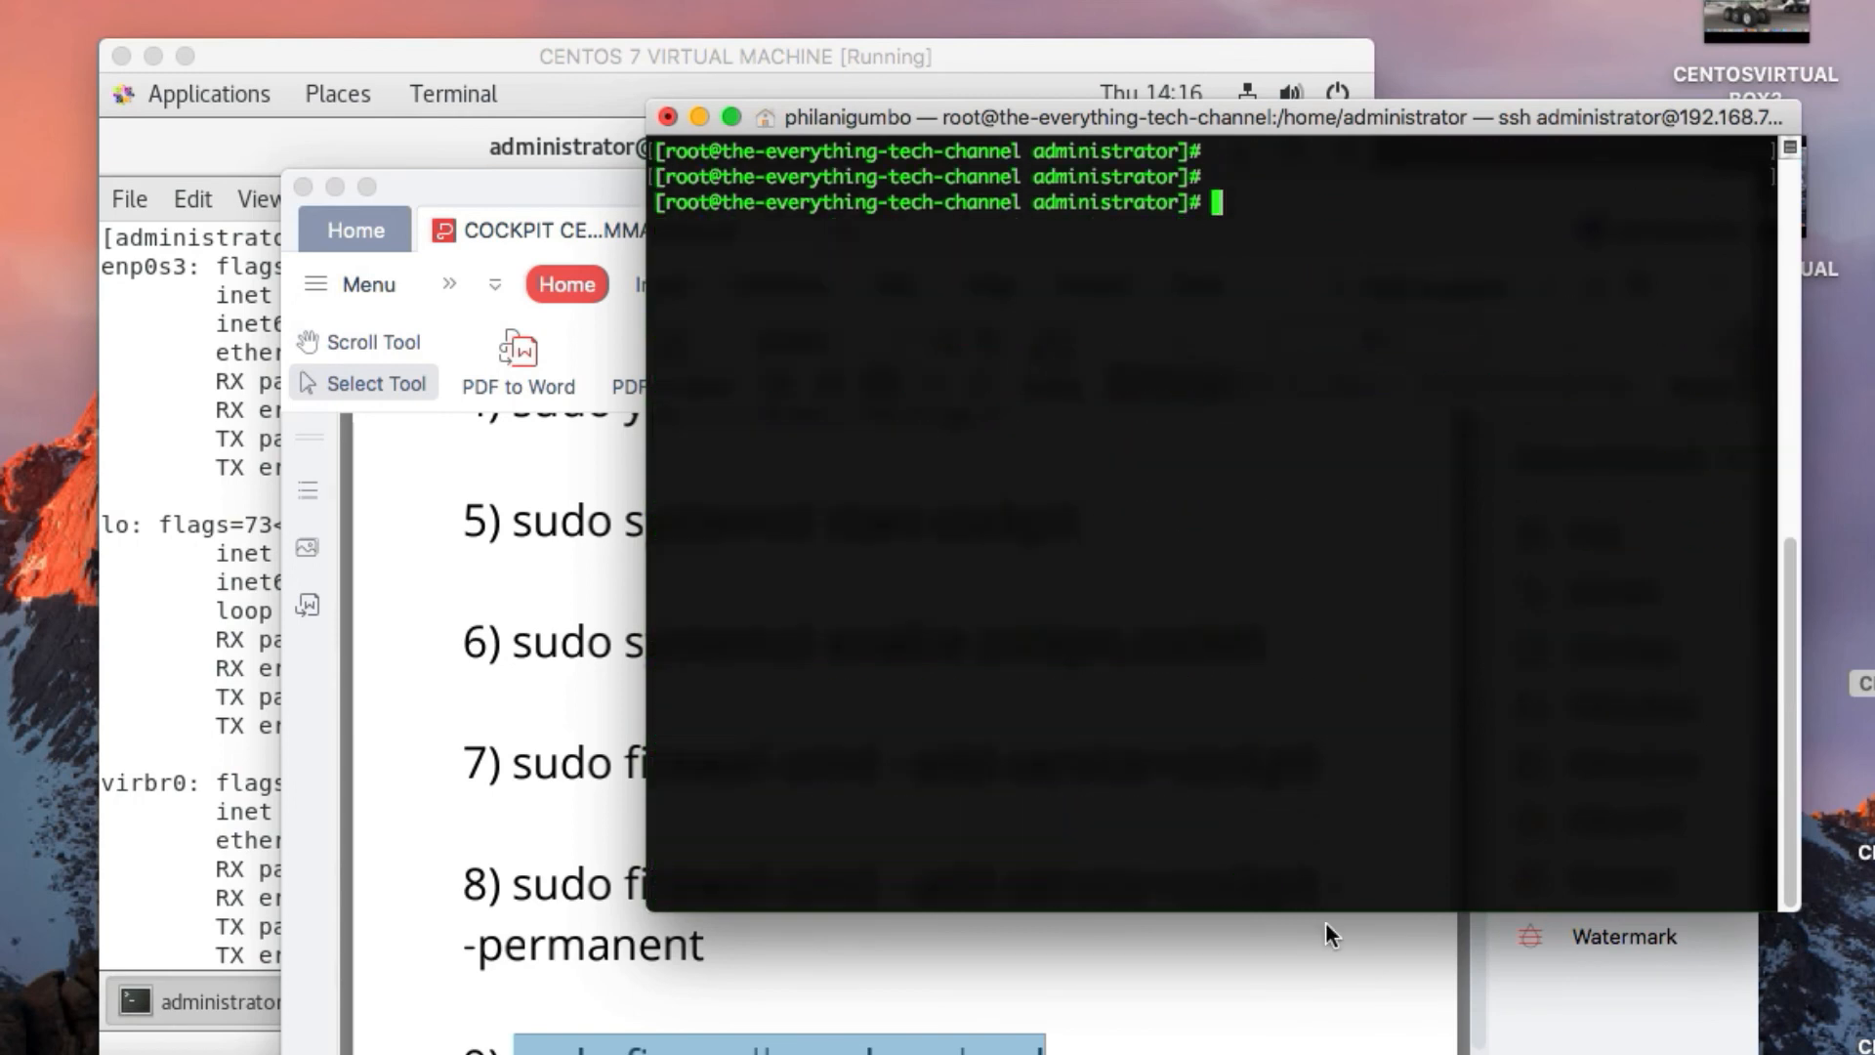
pyautogui.click(156, 54)
pyautogui.click(334, 190)
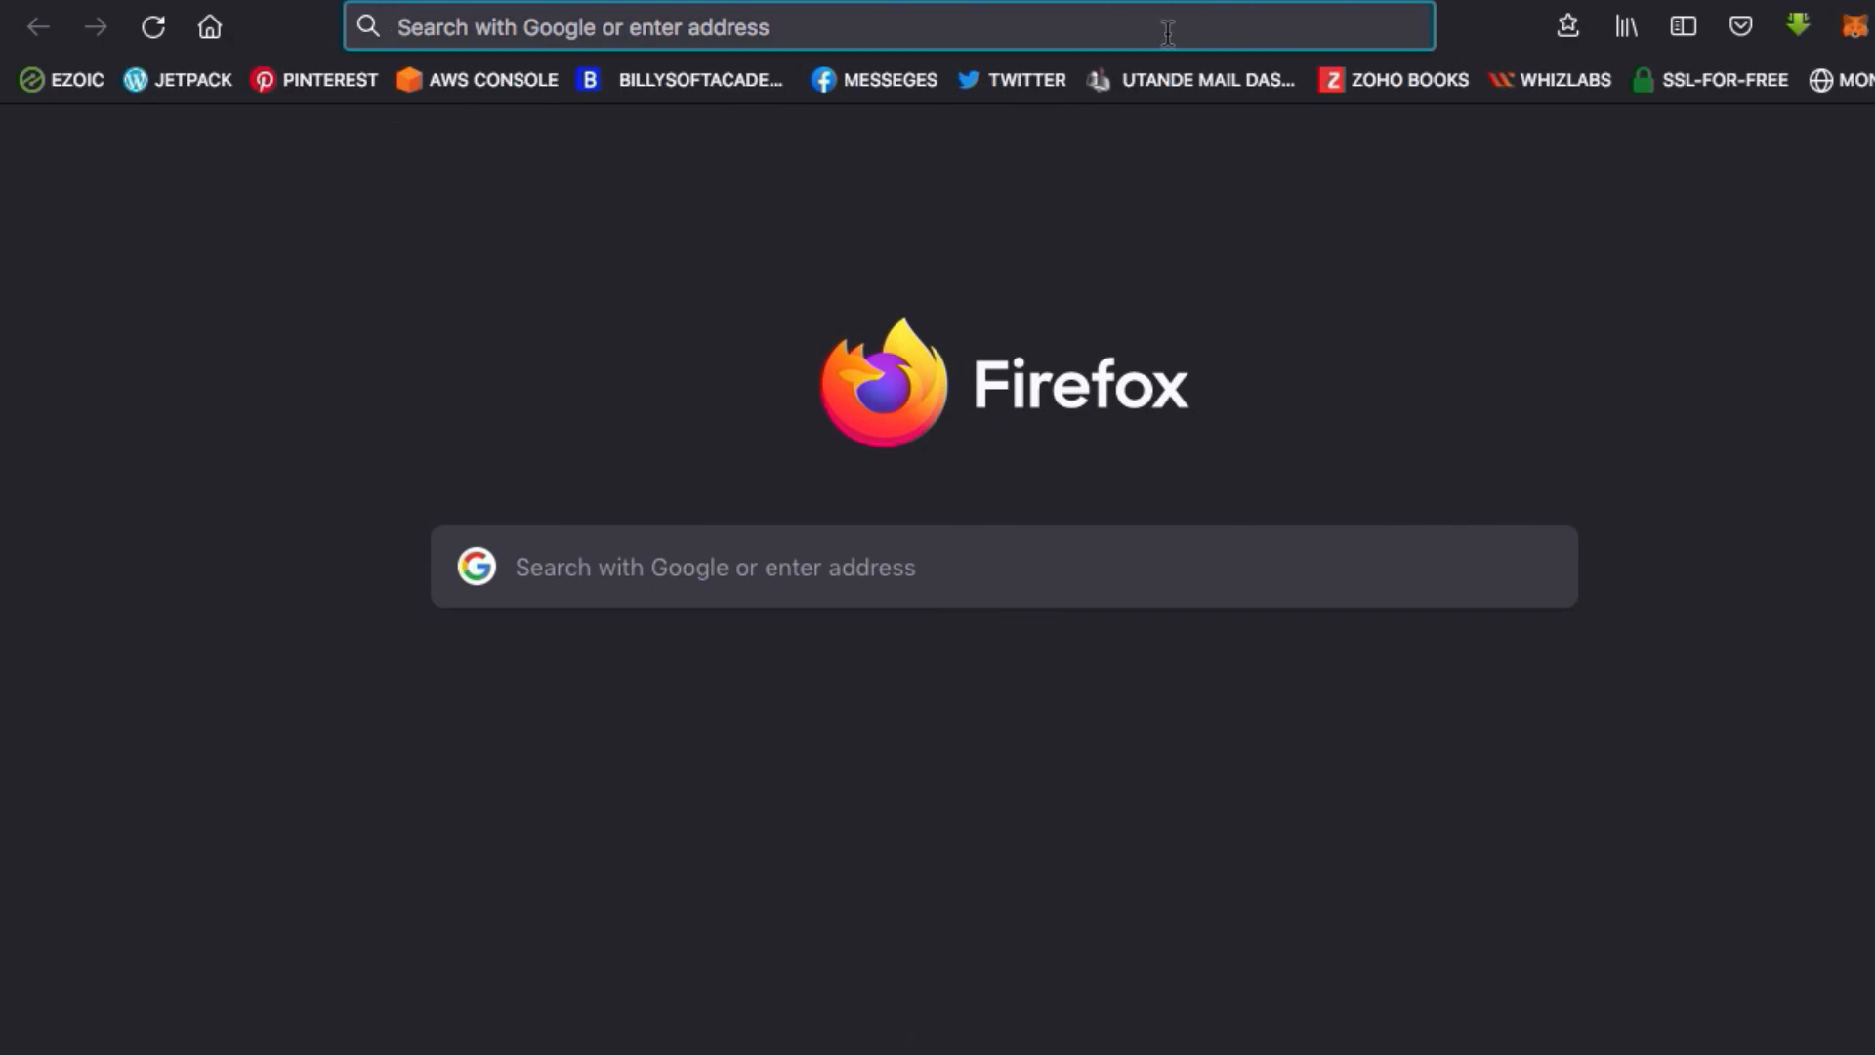
# Enter the partial address "192.168.7." in Firefox and run "ifconfig" in the root SSH session to look up the server's IP
pyautogui.click(1131, 37)
pyautogui.write('192.168')
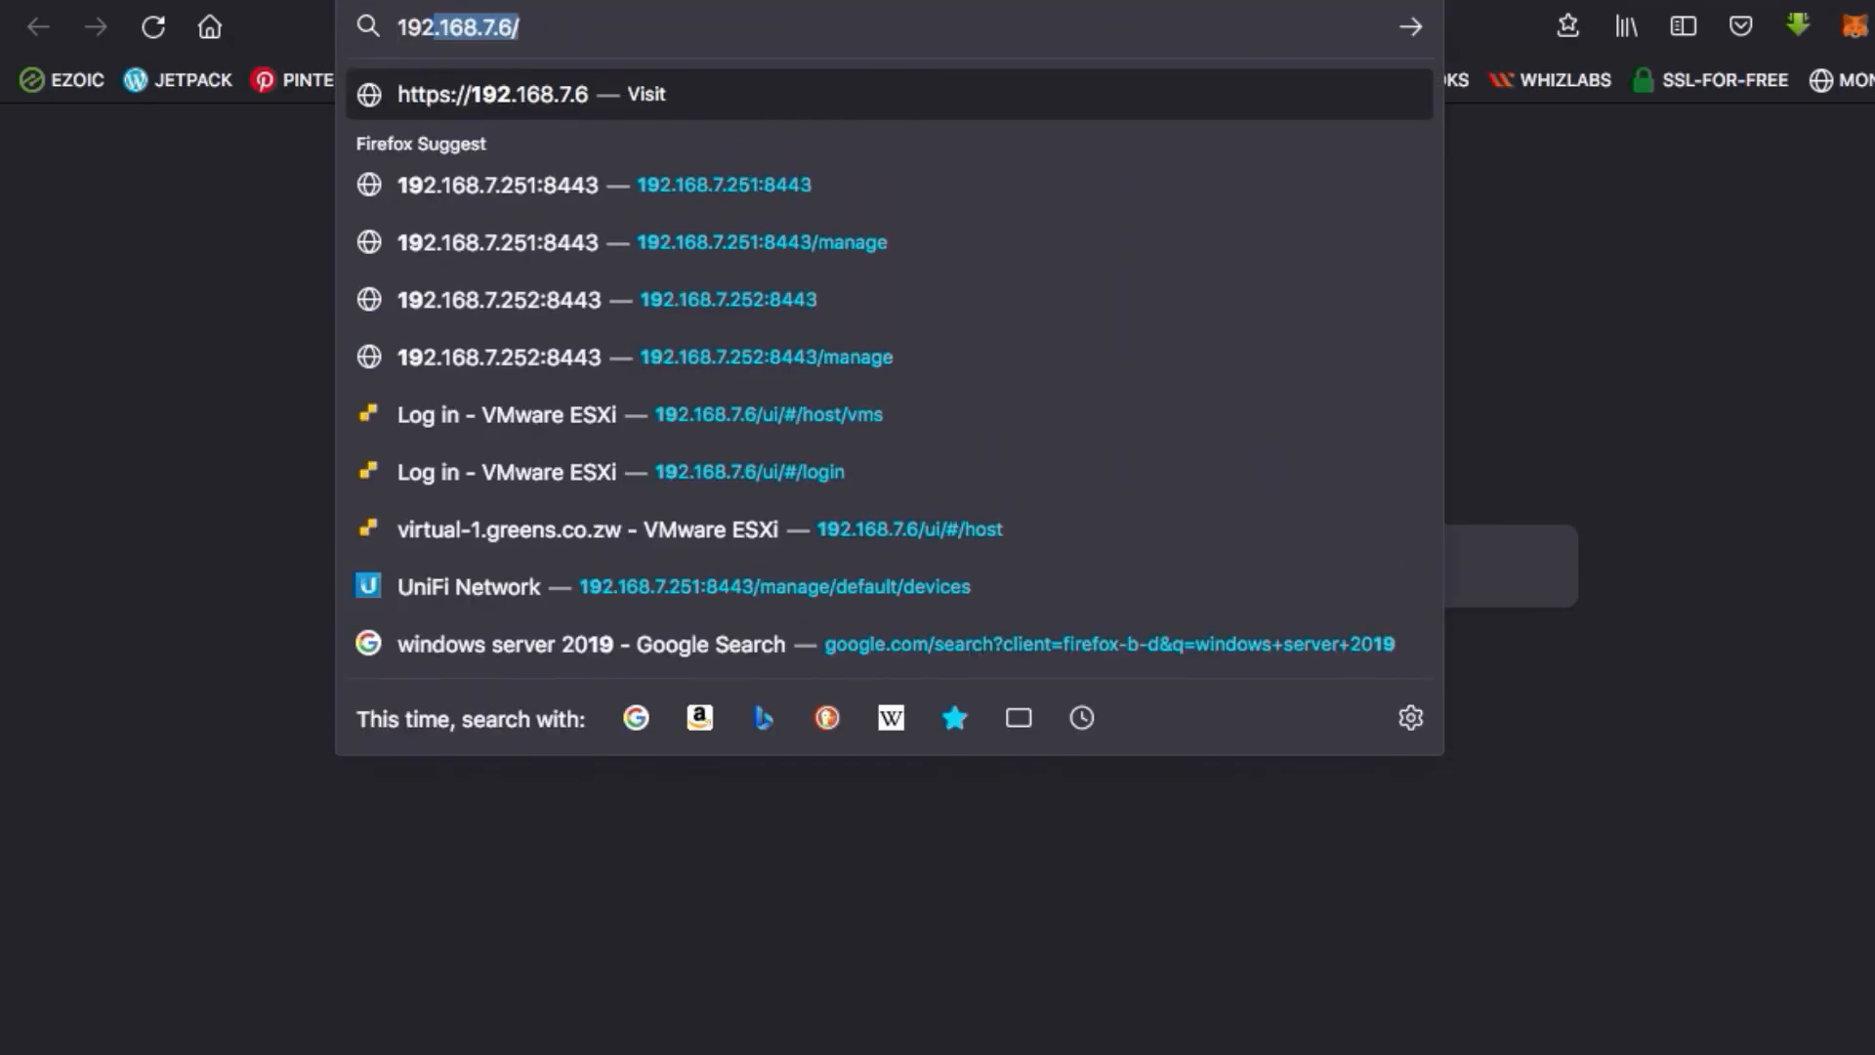
pyautogui.write('.7')
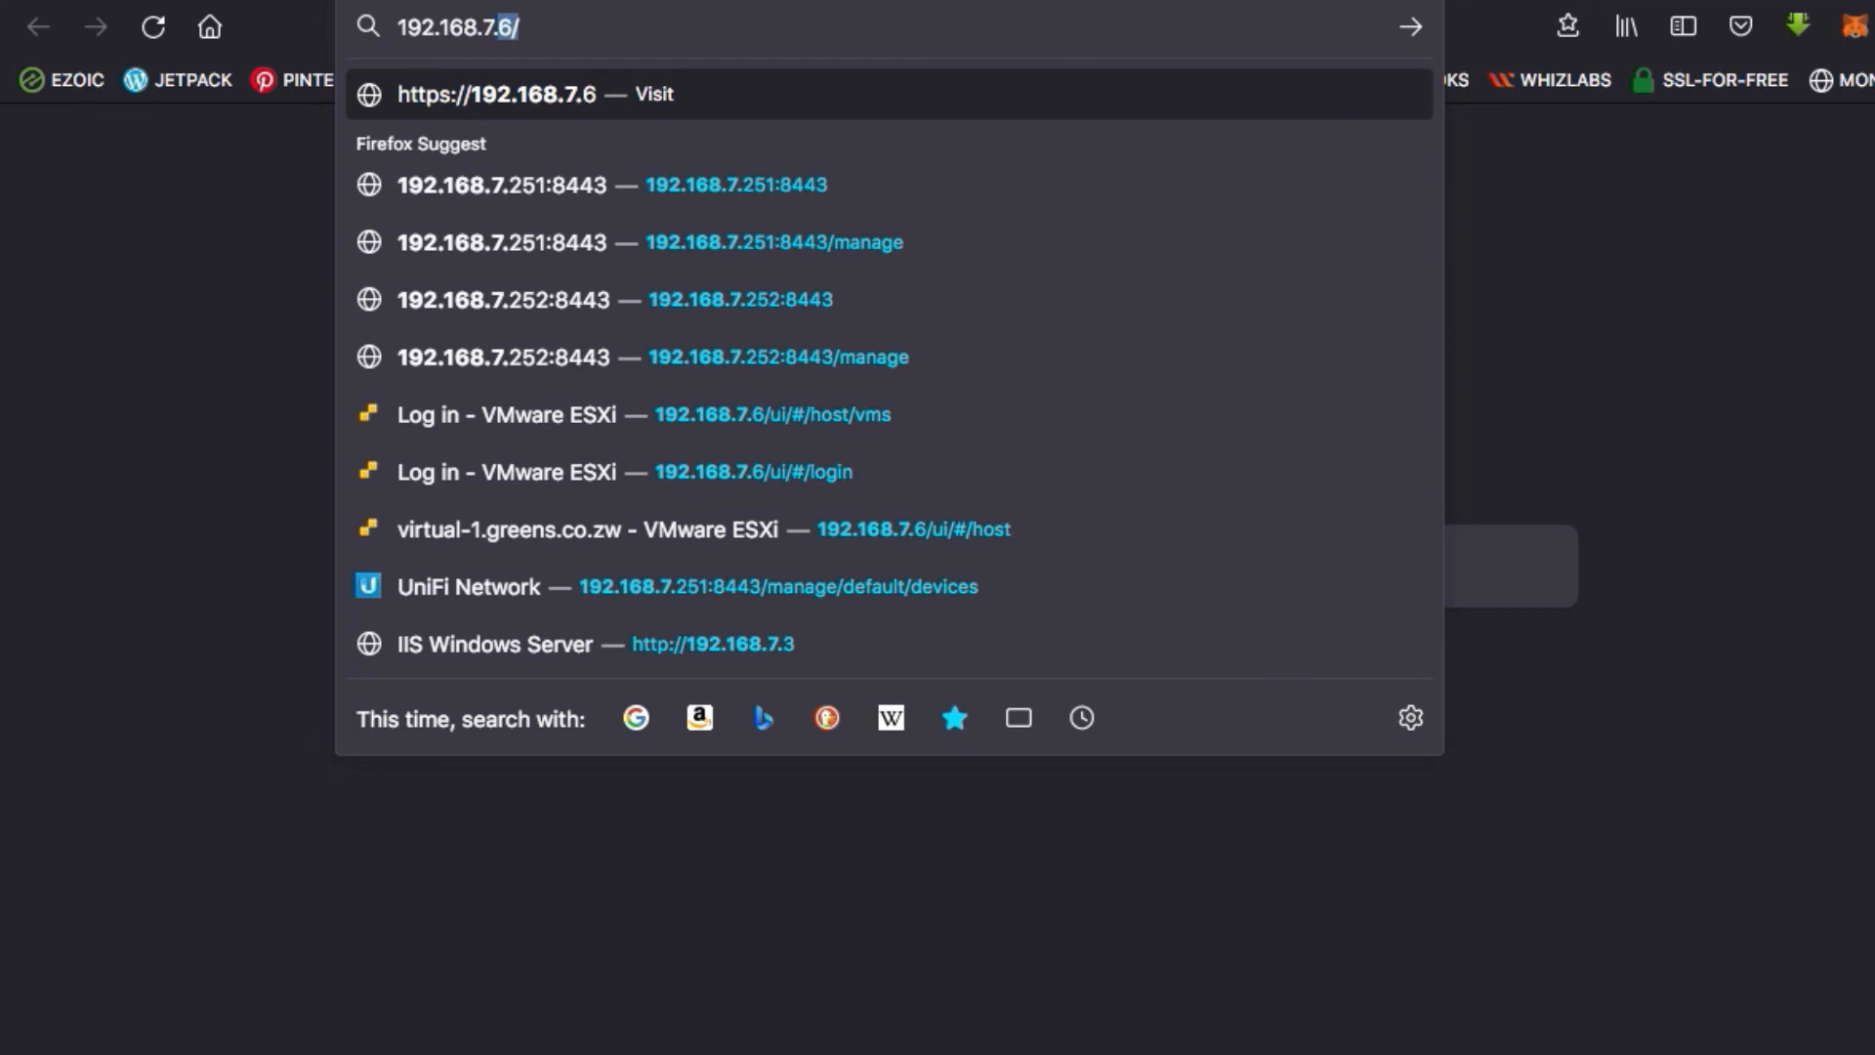
pyautogui.press('super+Tab')
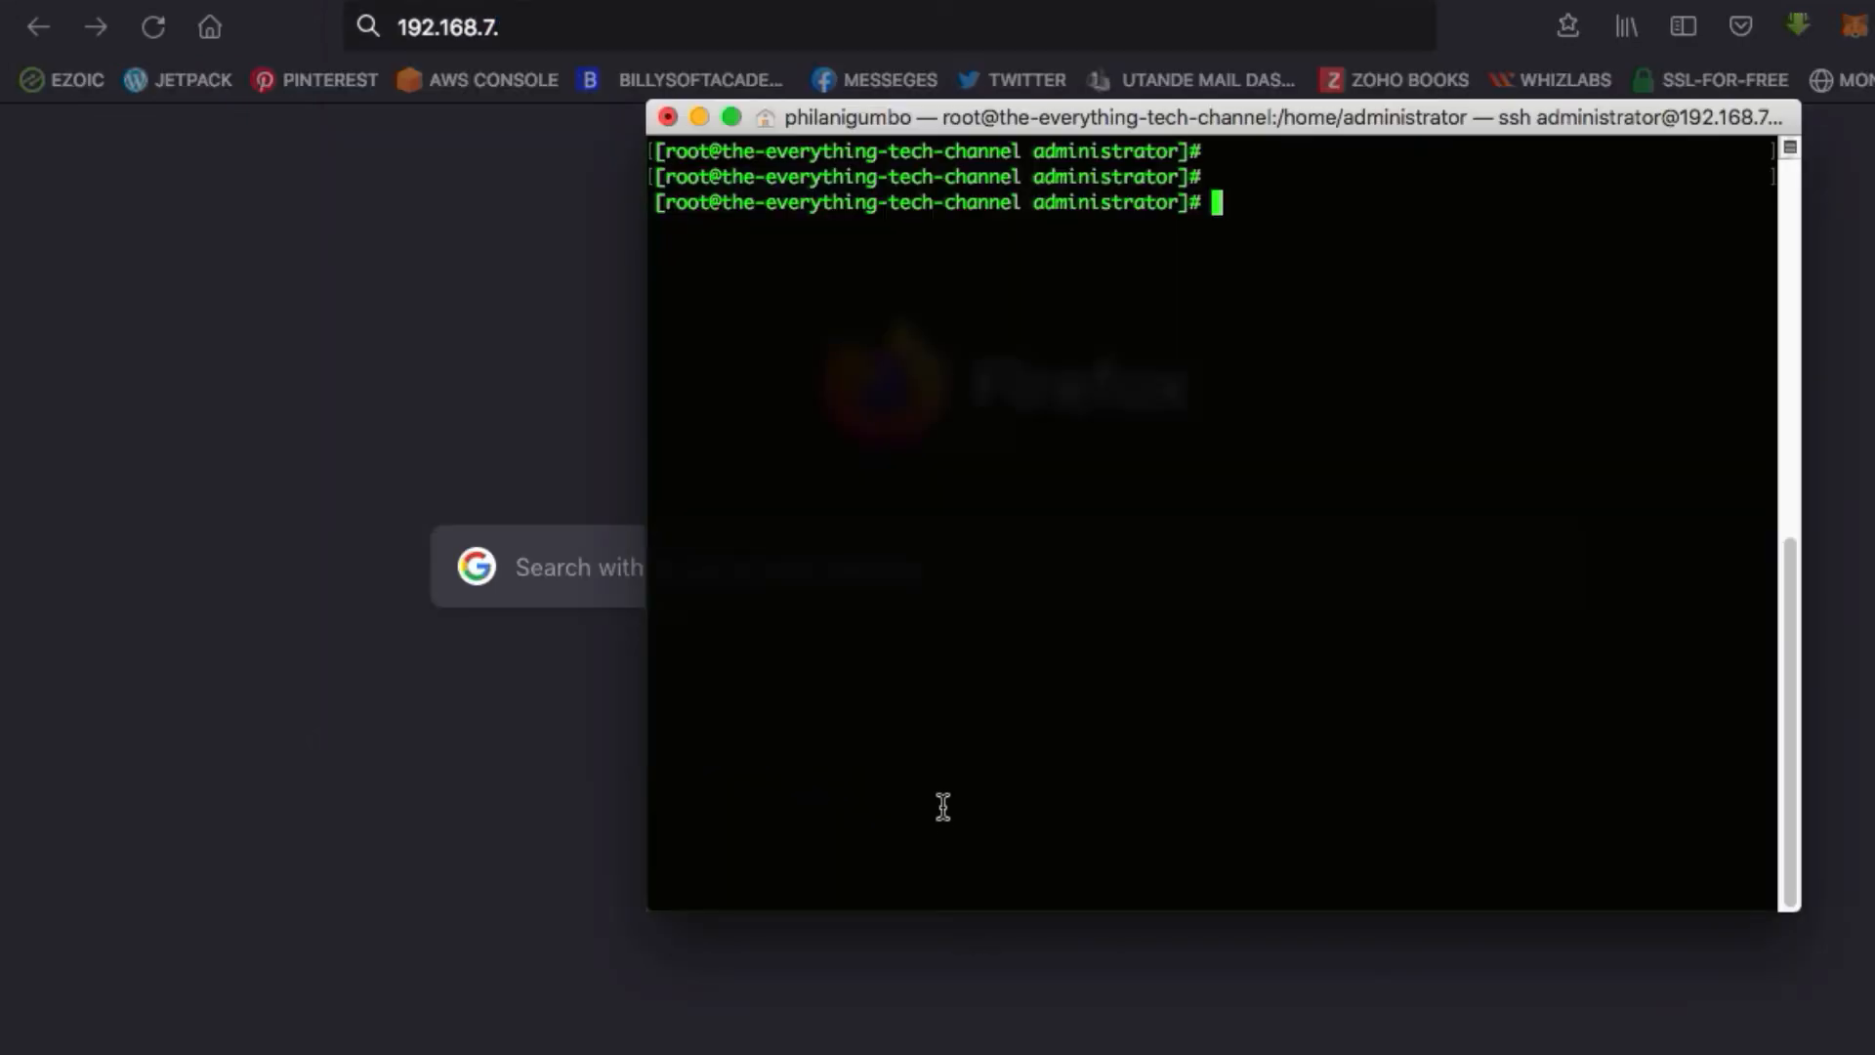
pyautogui.write('ifconfig')
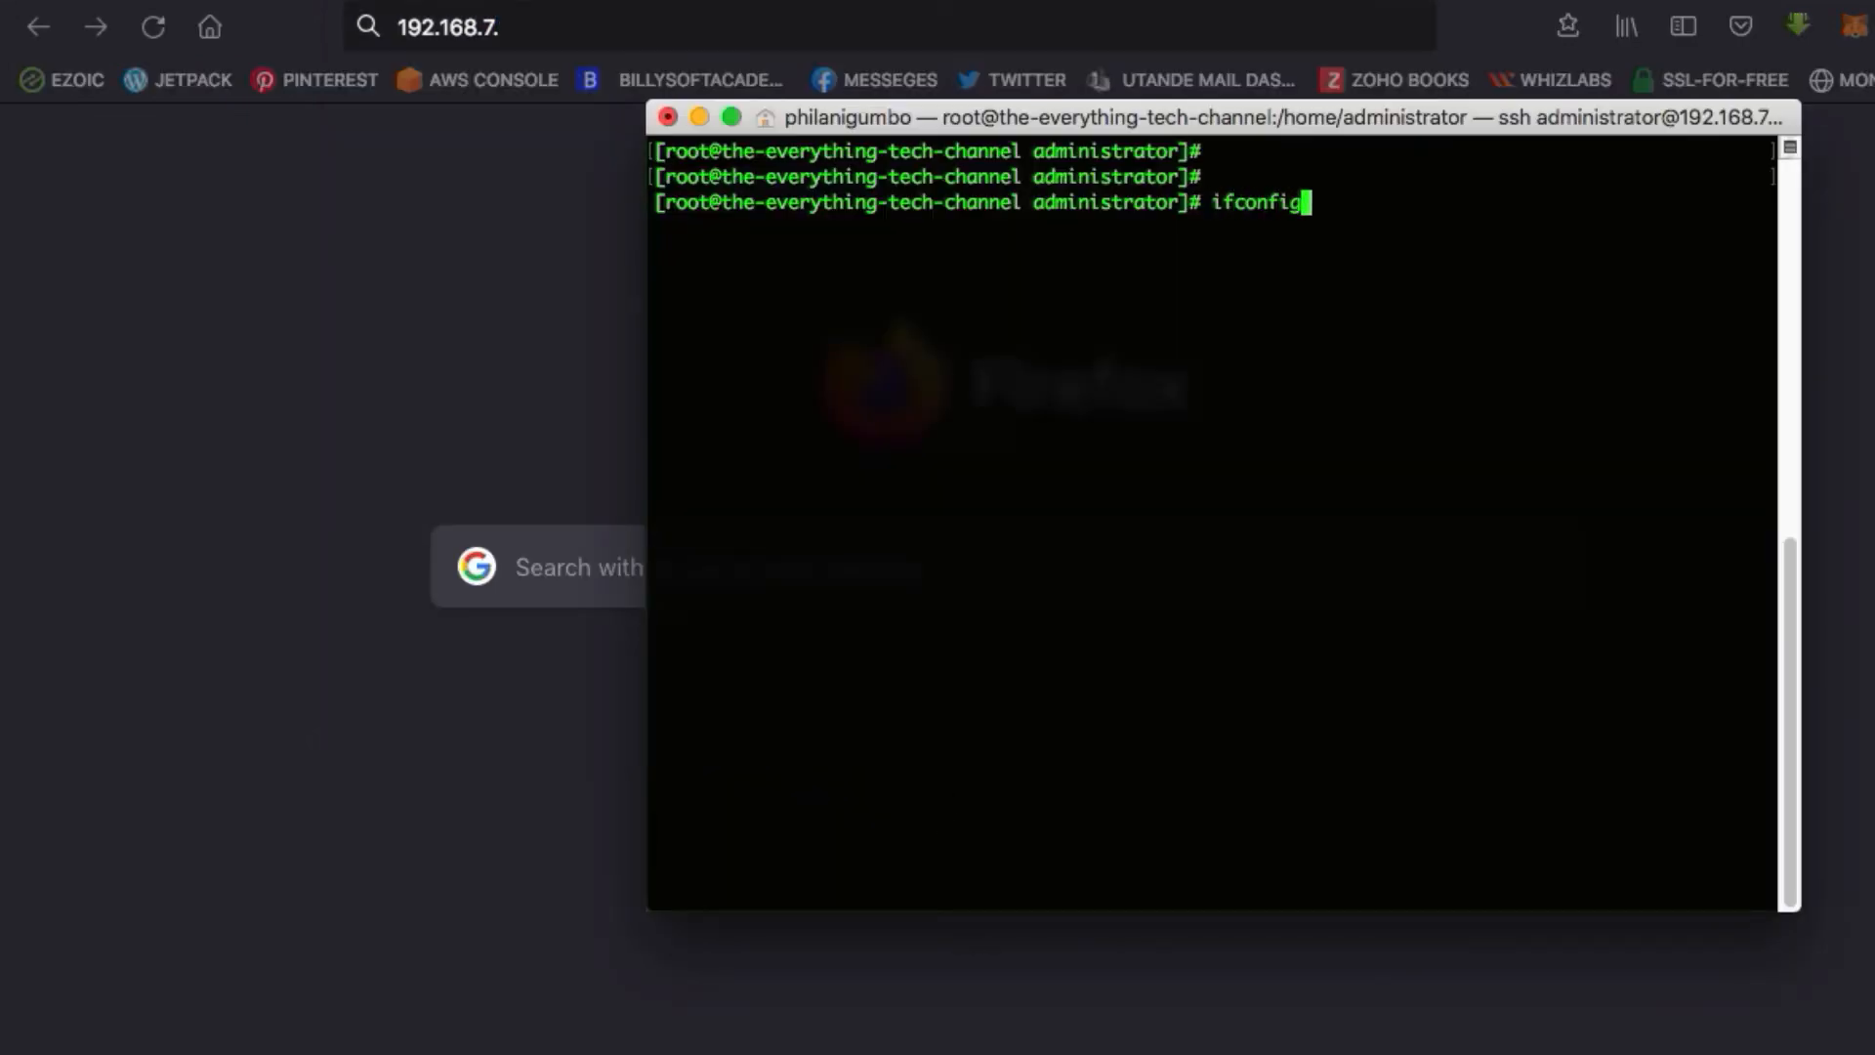
pyautogui.press('Return')
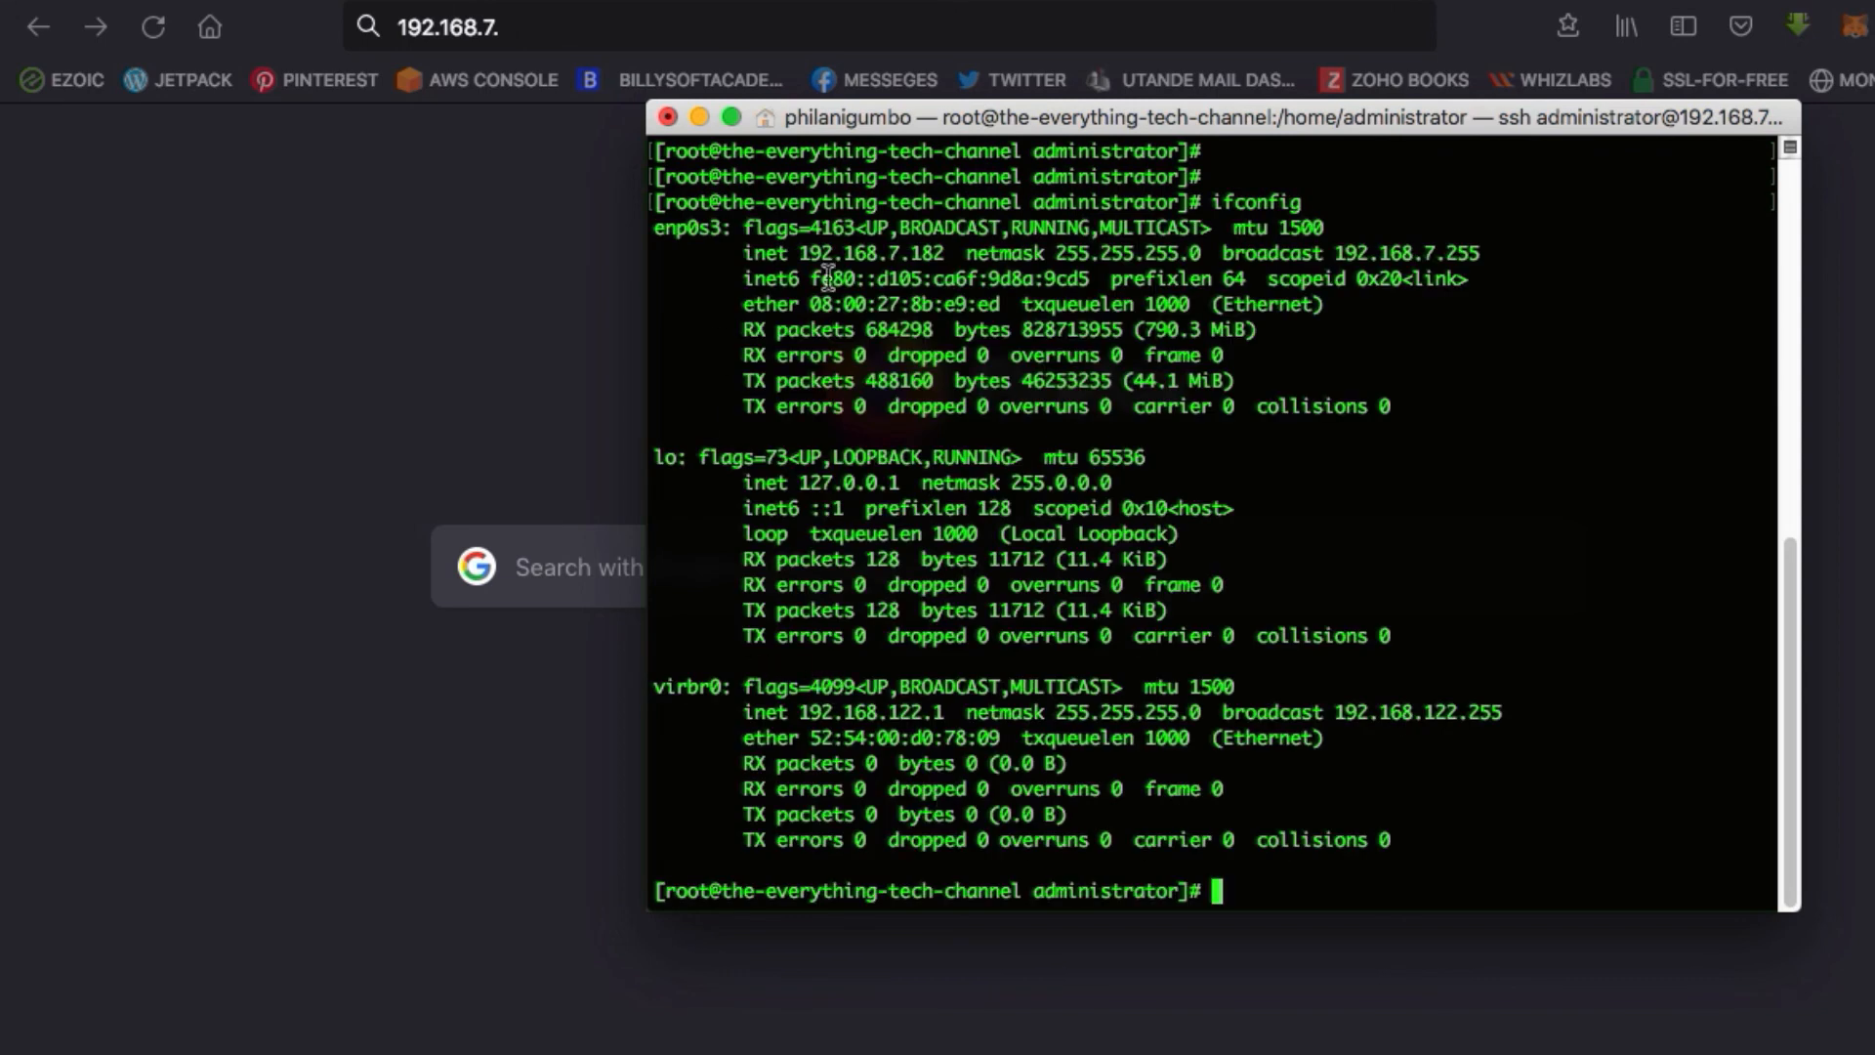
pyautogui.press('super+Tab')
pyautogui.write('182')
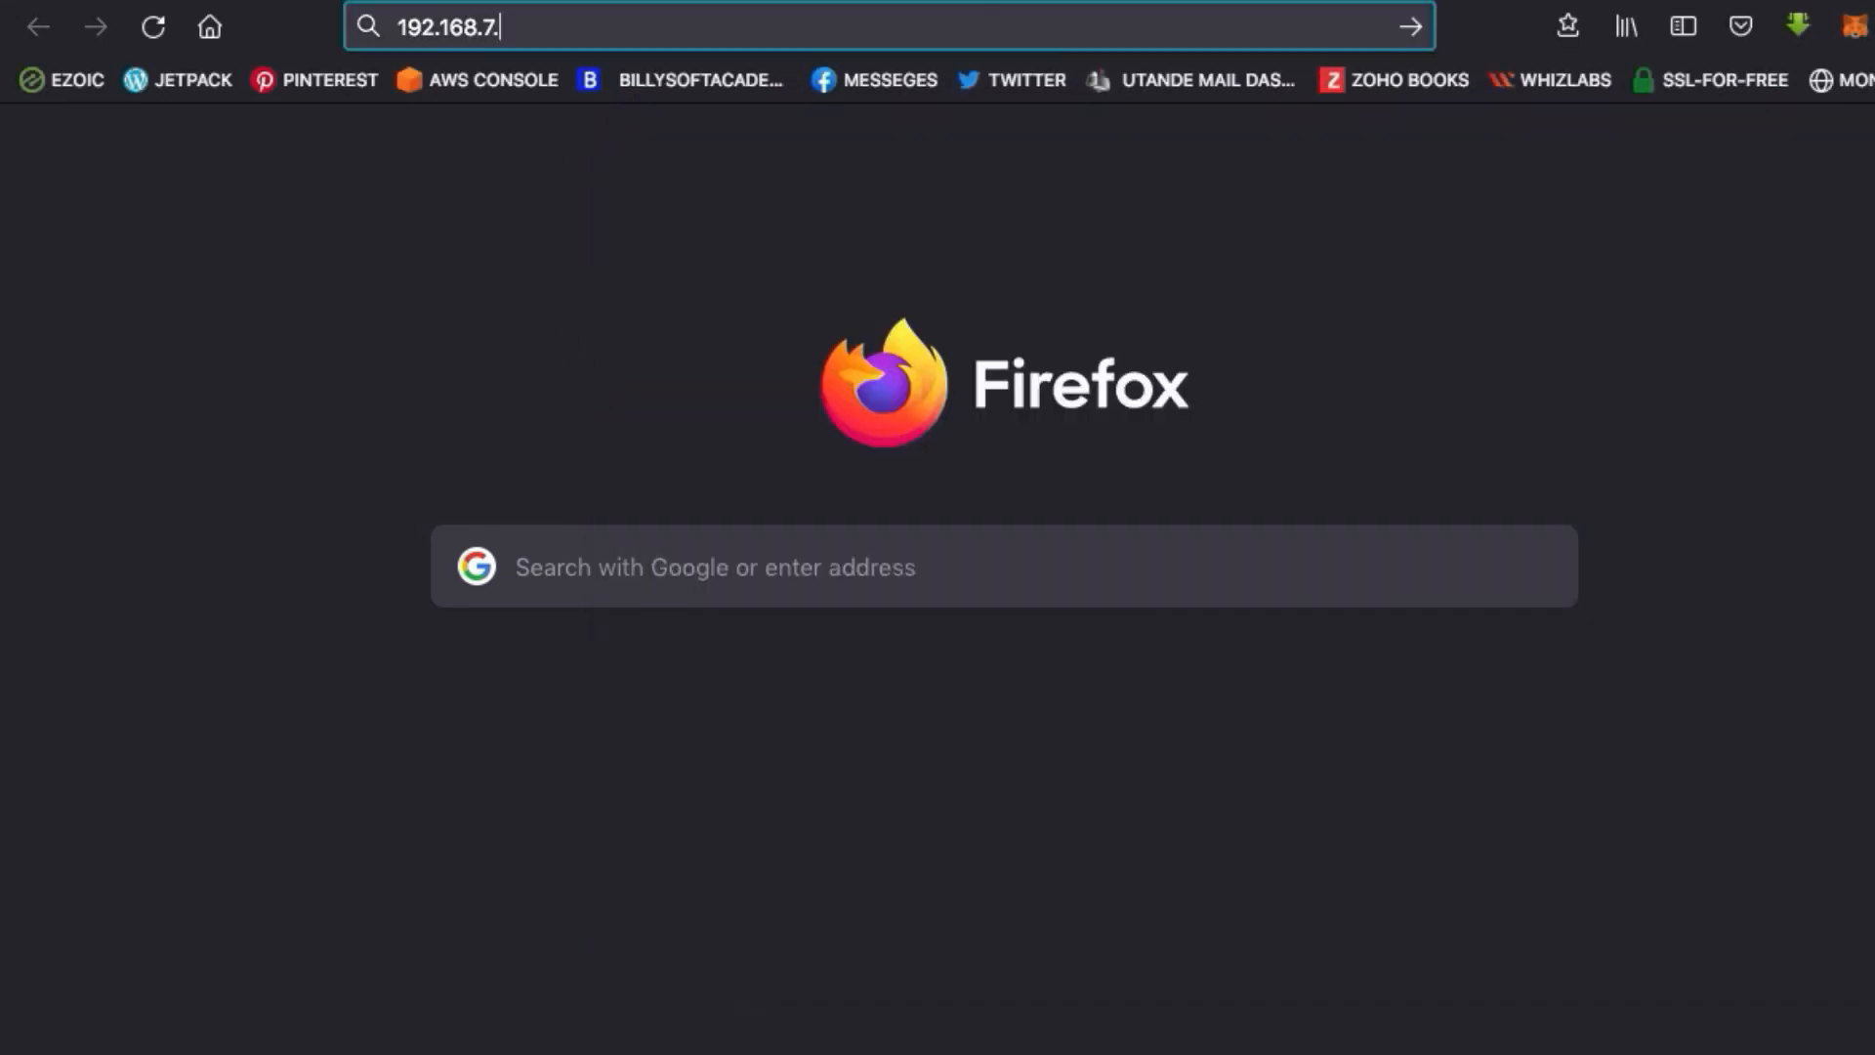
pyautogui.write(':9090')
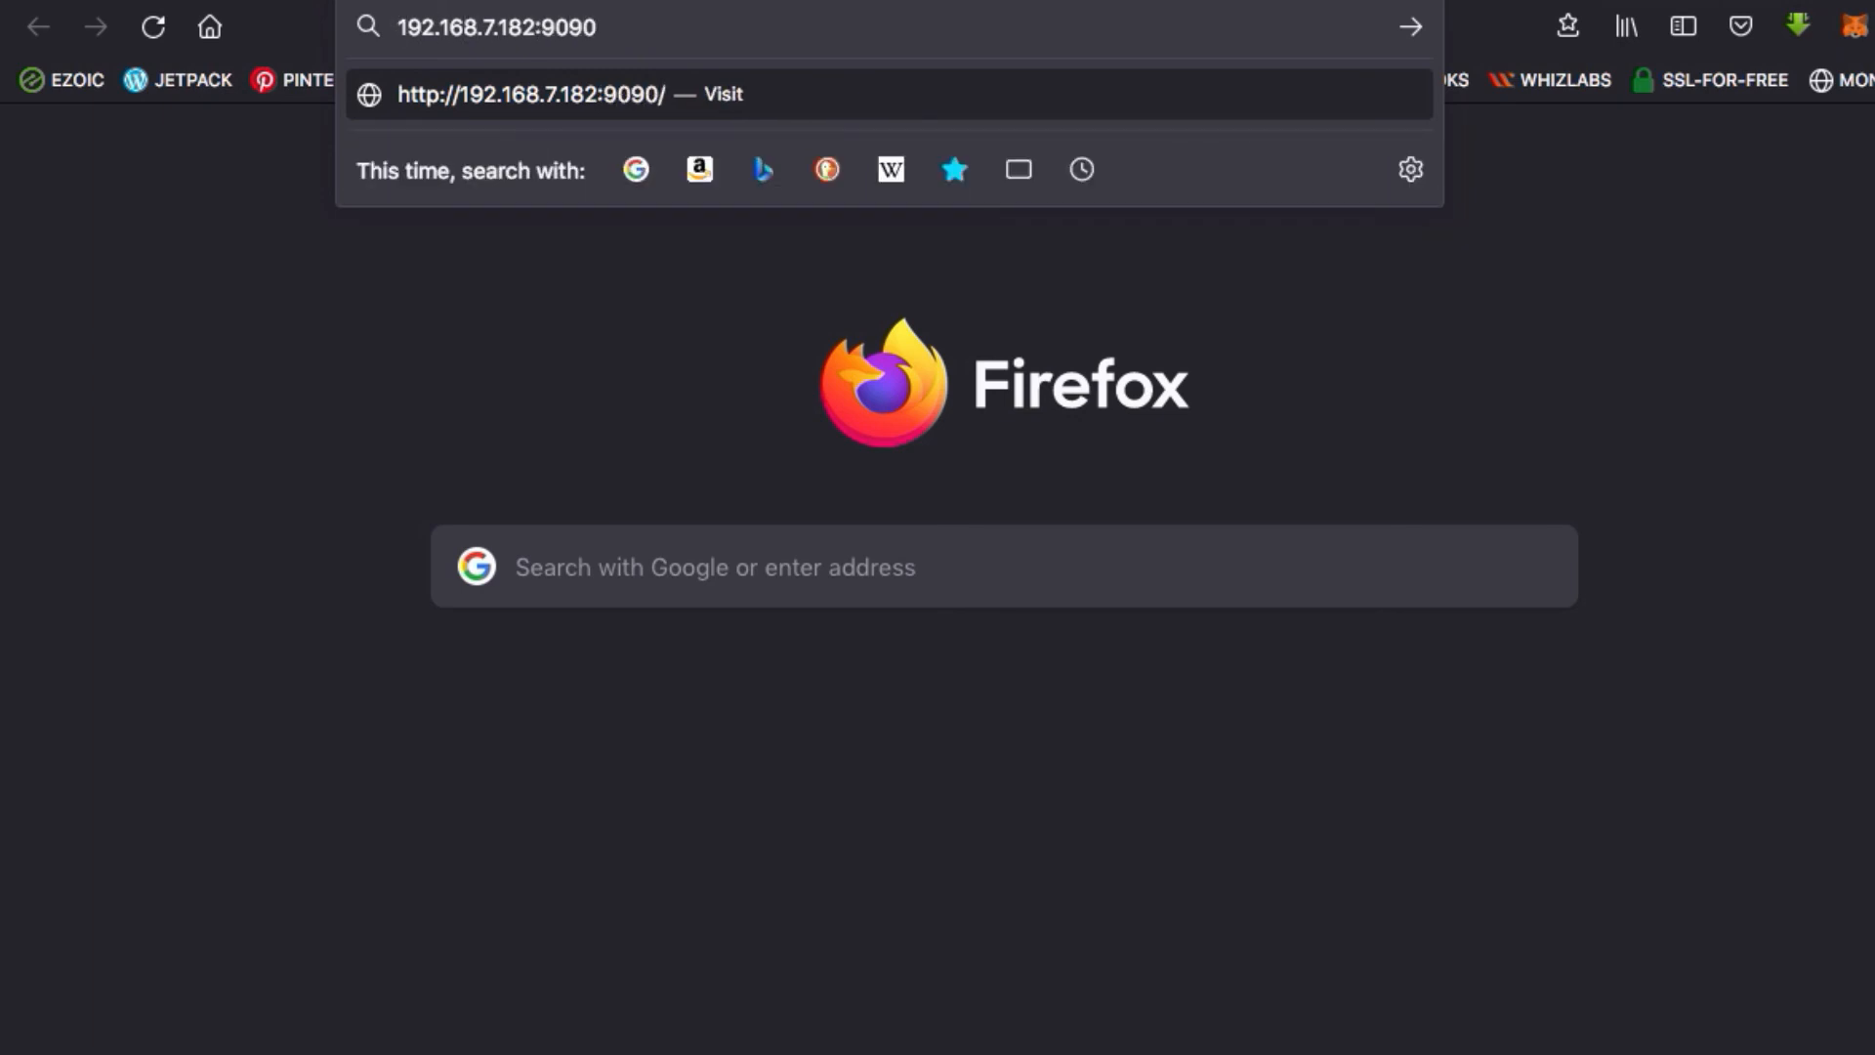
pyautogui.write('https:')
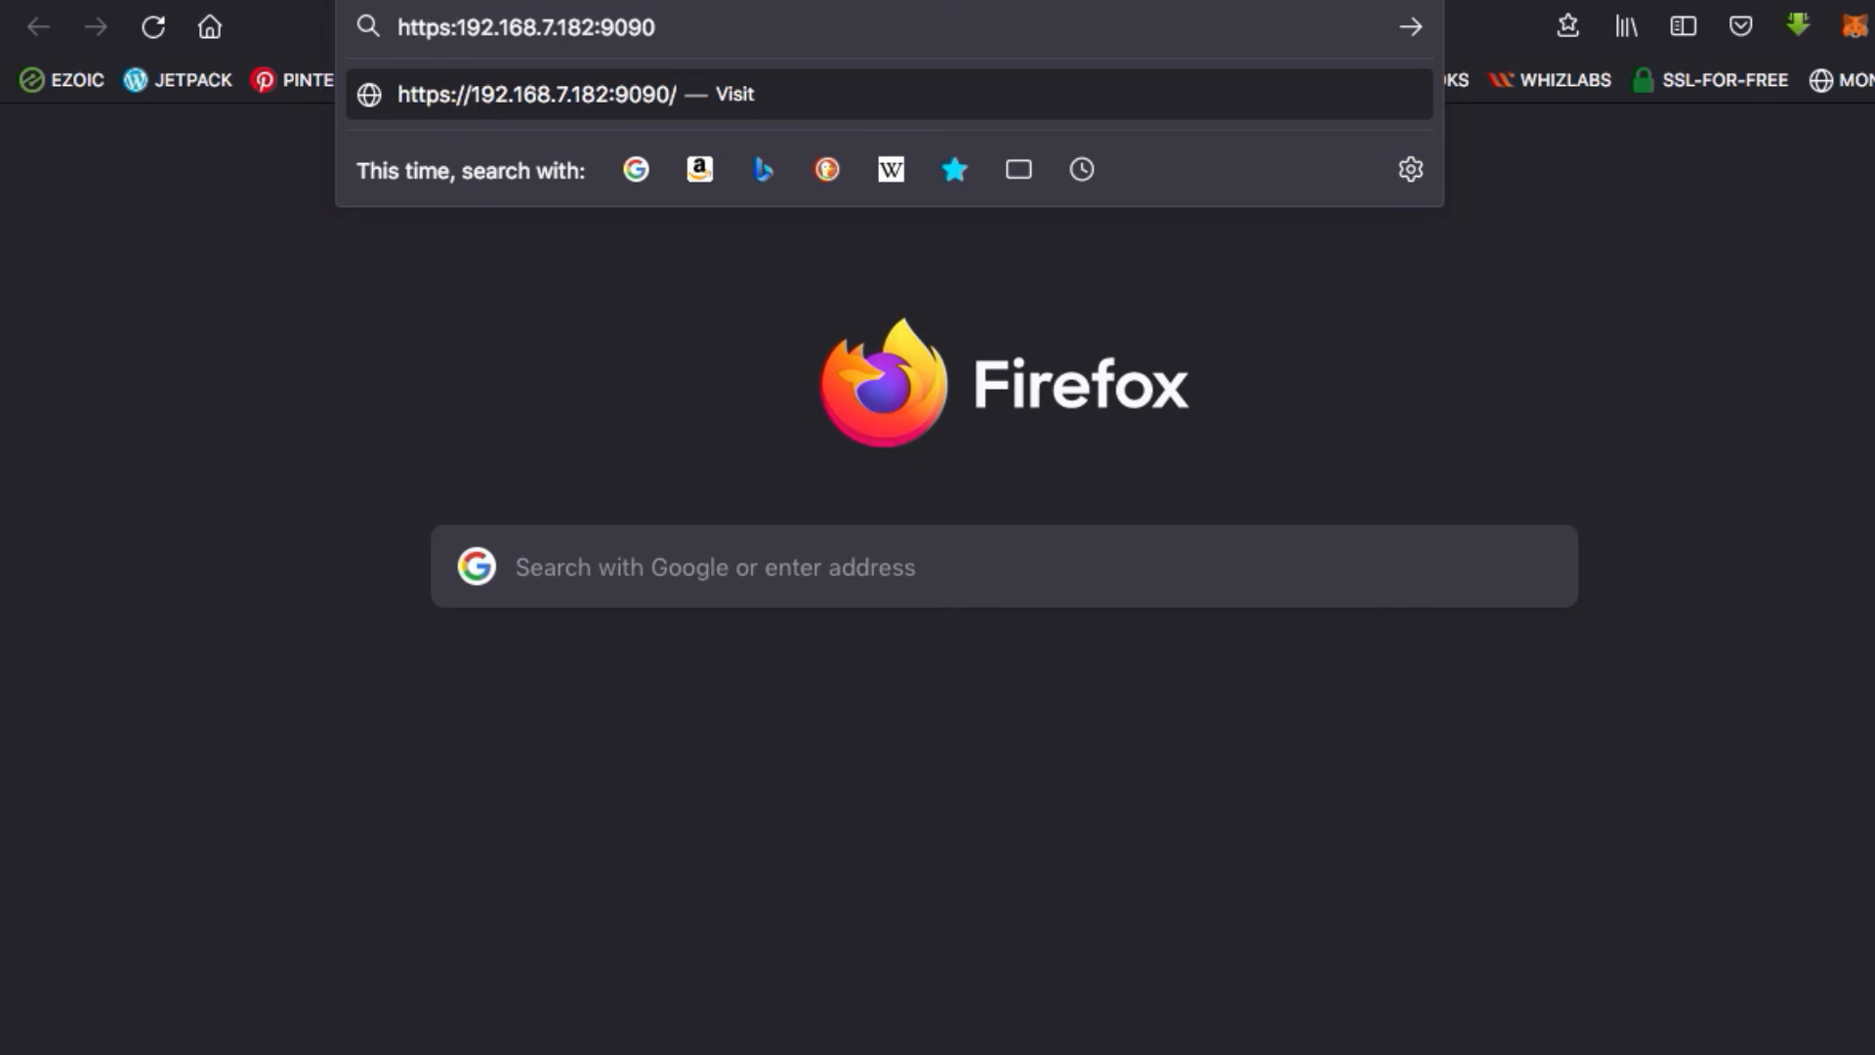
pyautogui.write('//')
pyautogui.press('Return')
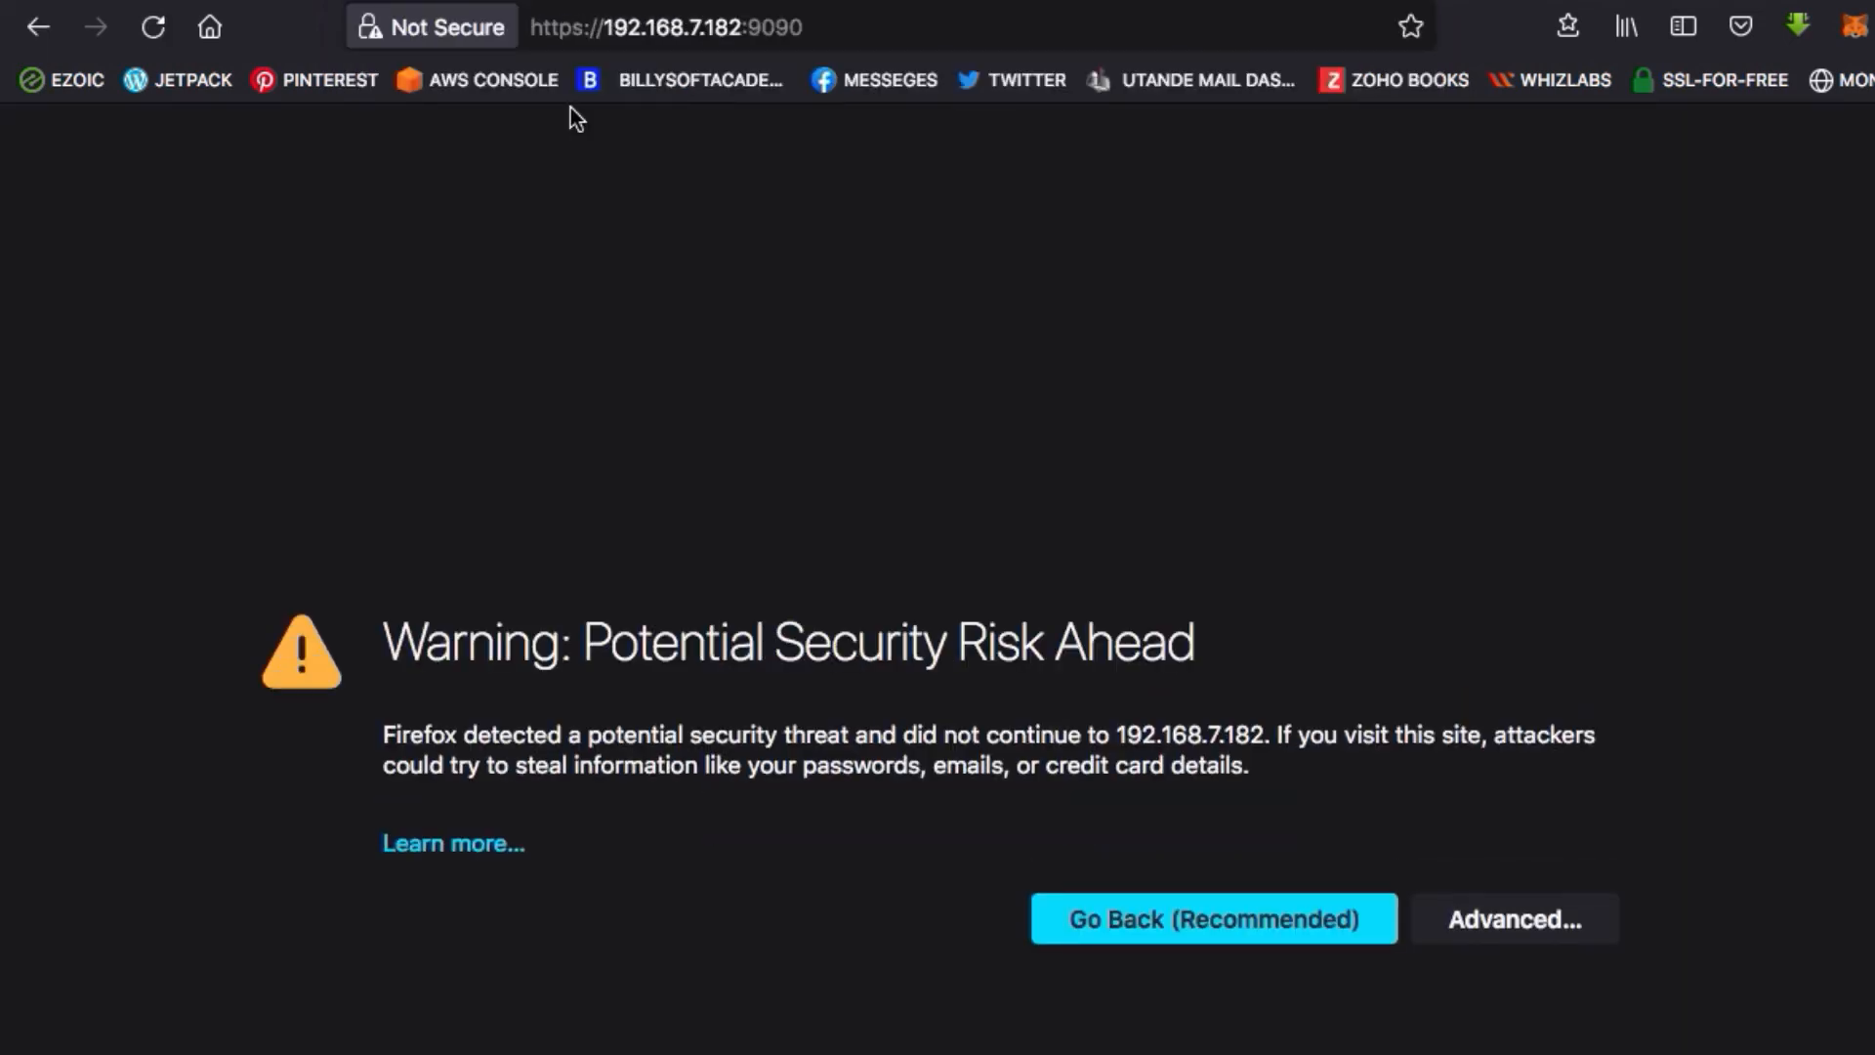
pyautogui.click(1543, 918)
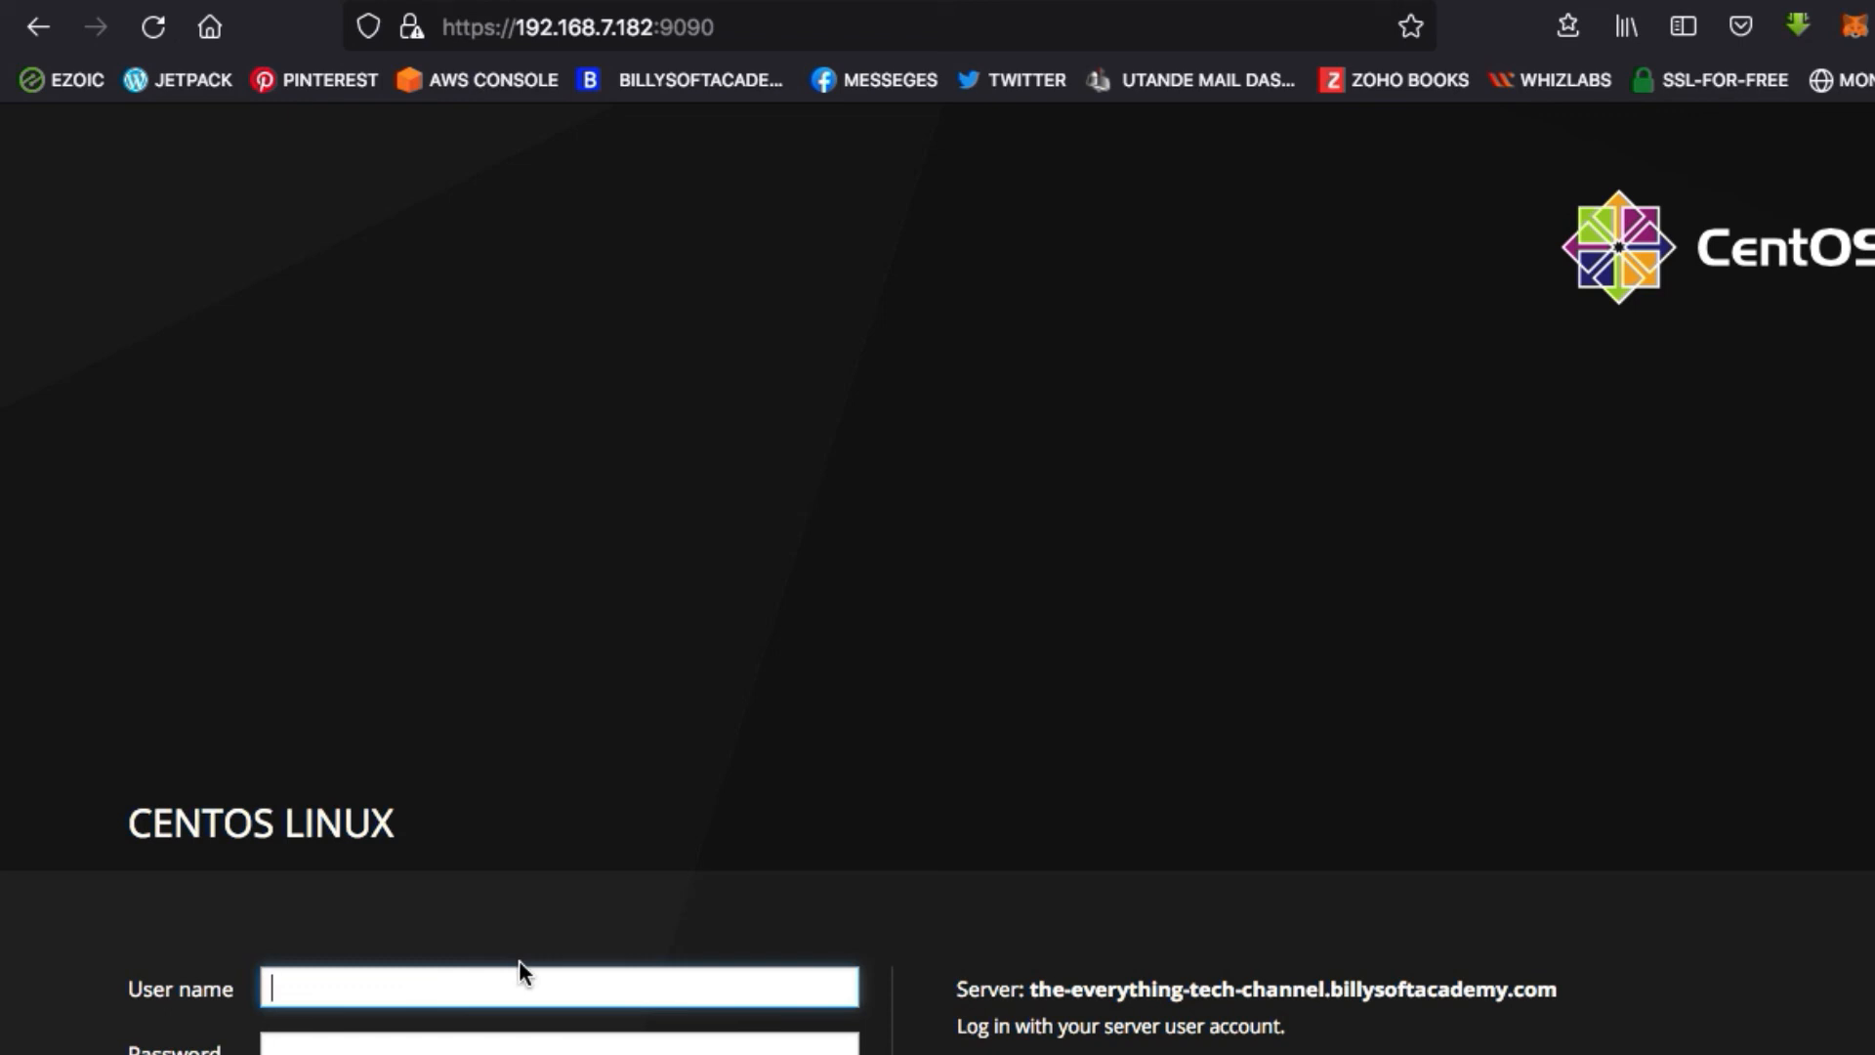
# Log in to Cockpit with the user name "administrator" and the account password
pyautogui.write('administrator')
pyautogui.press('Tab')
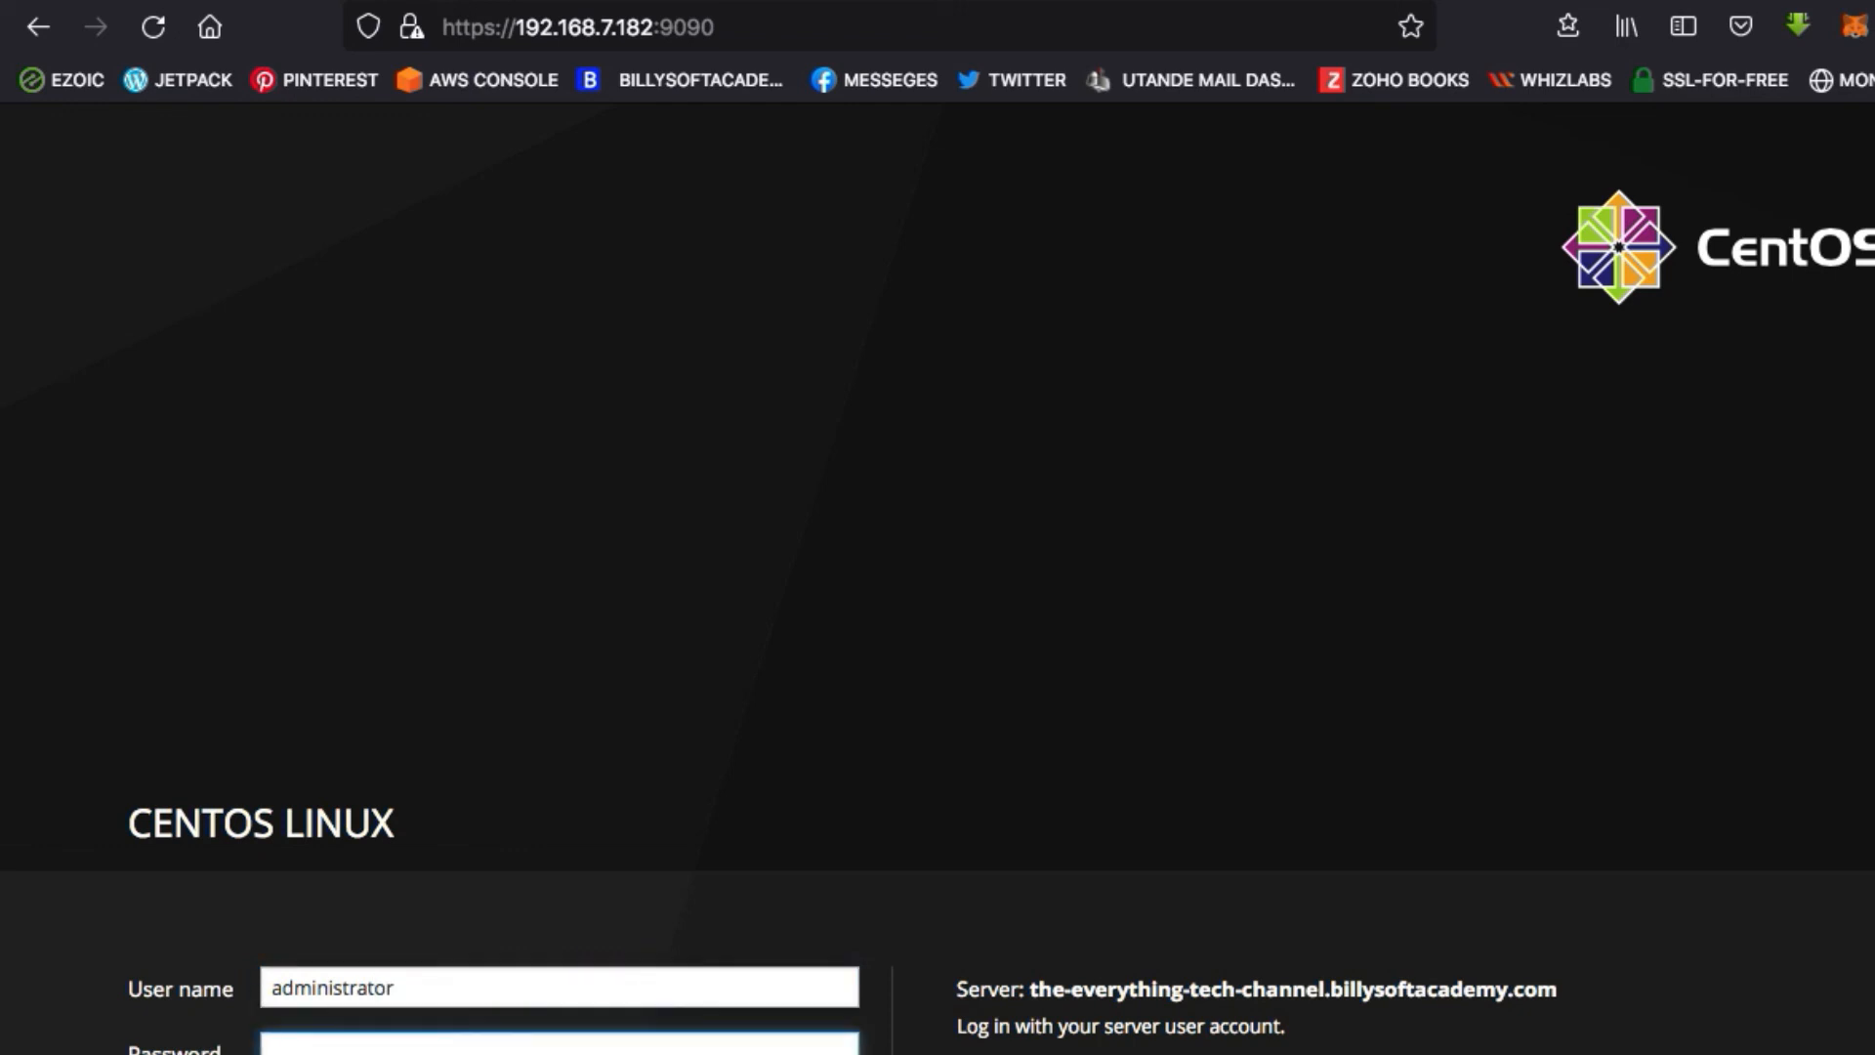
pyautogui.write('•')
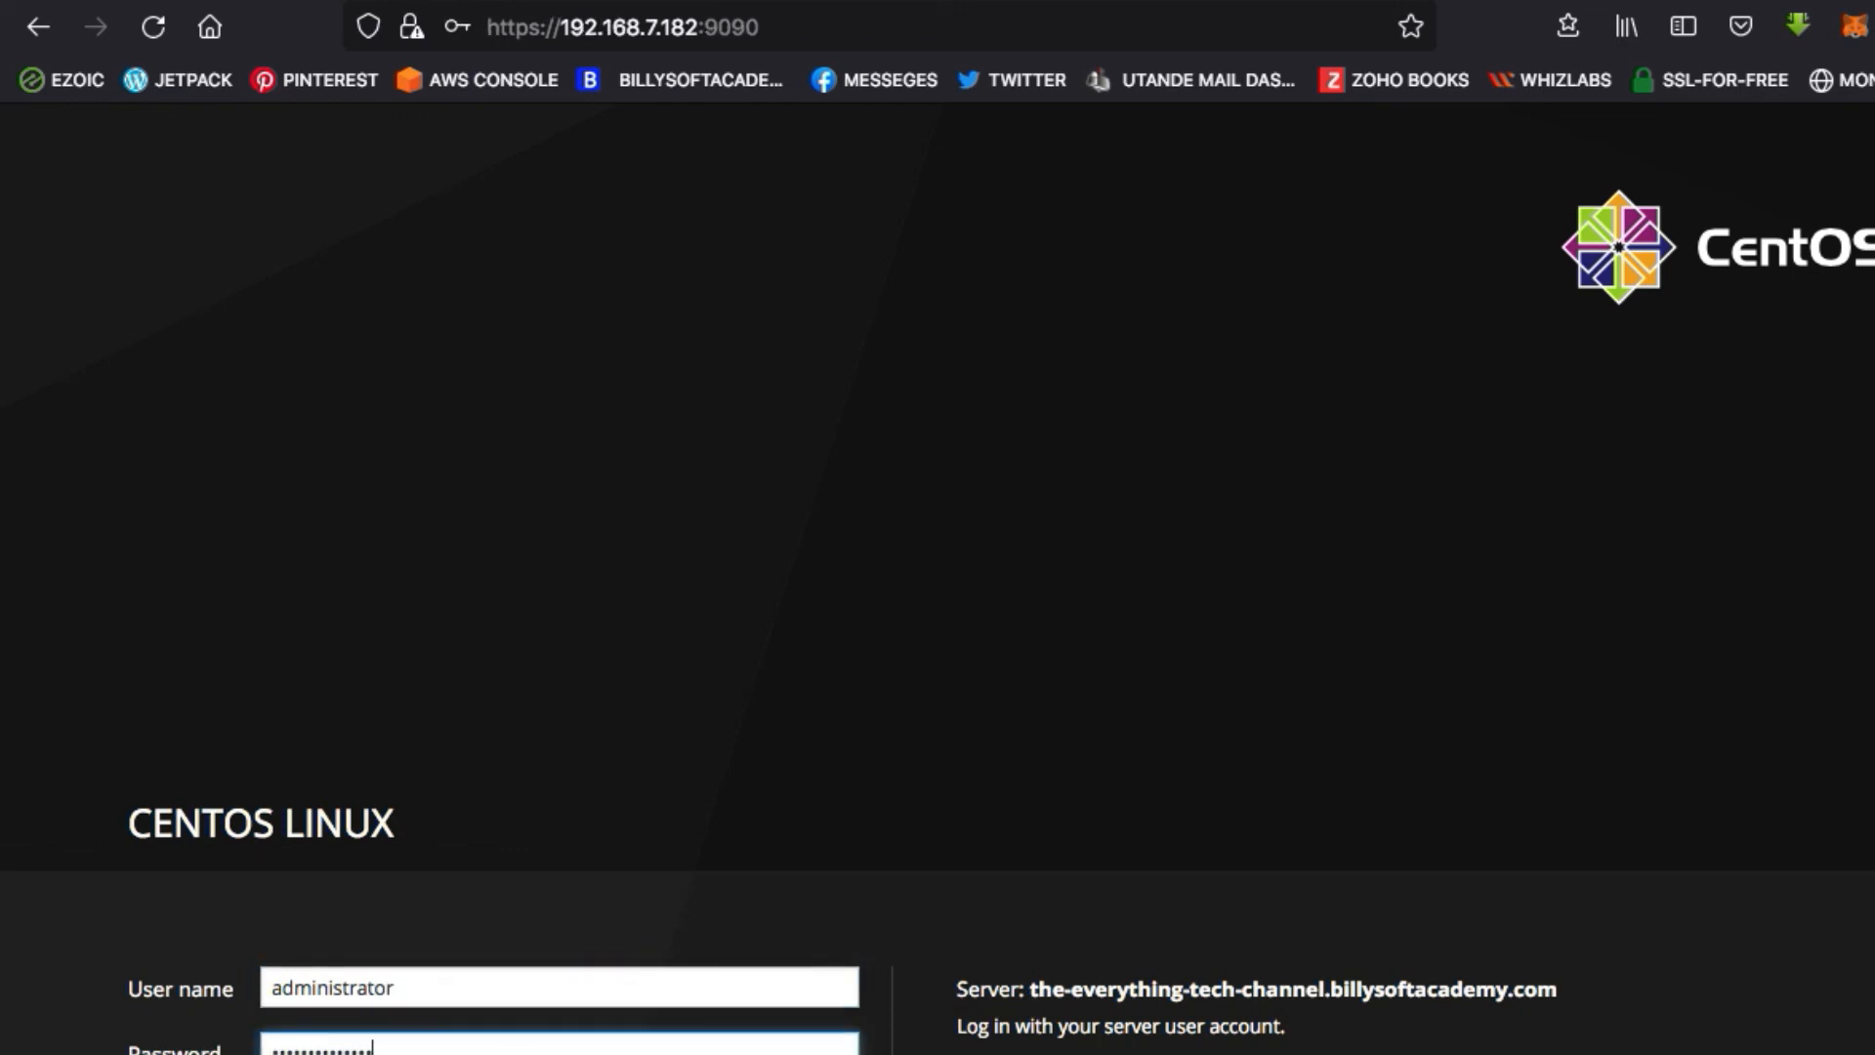
pyautogui.press('Return')
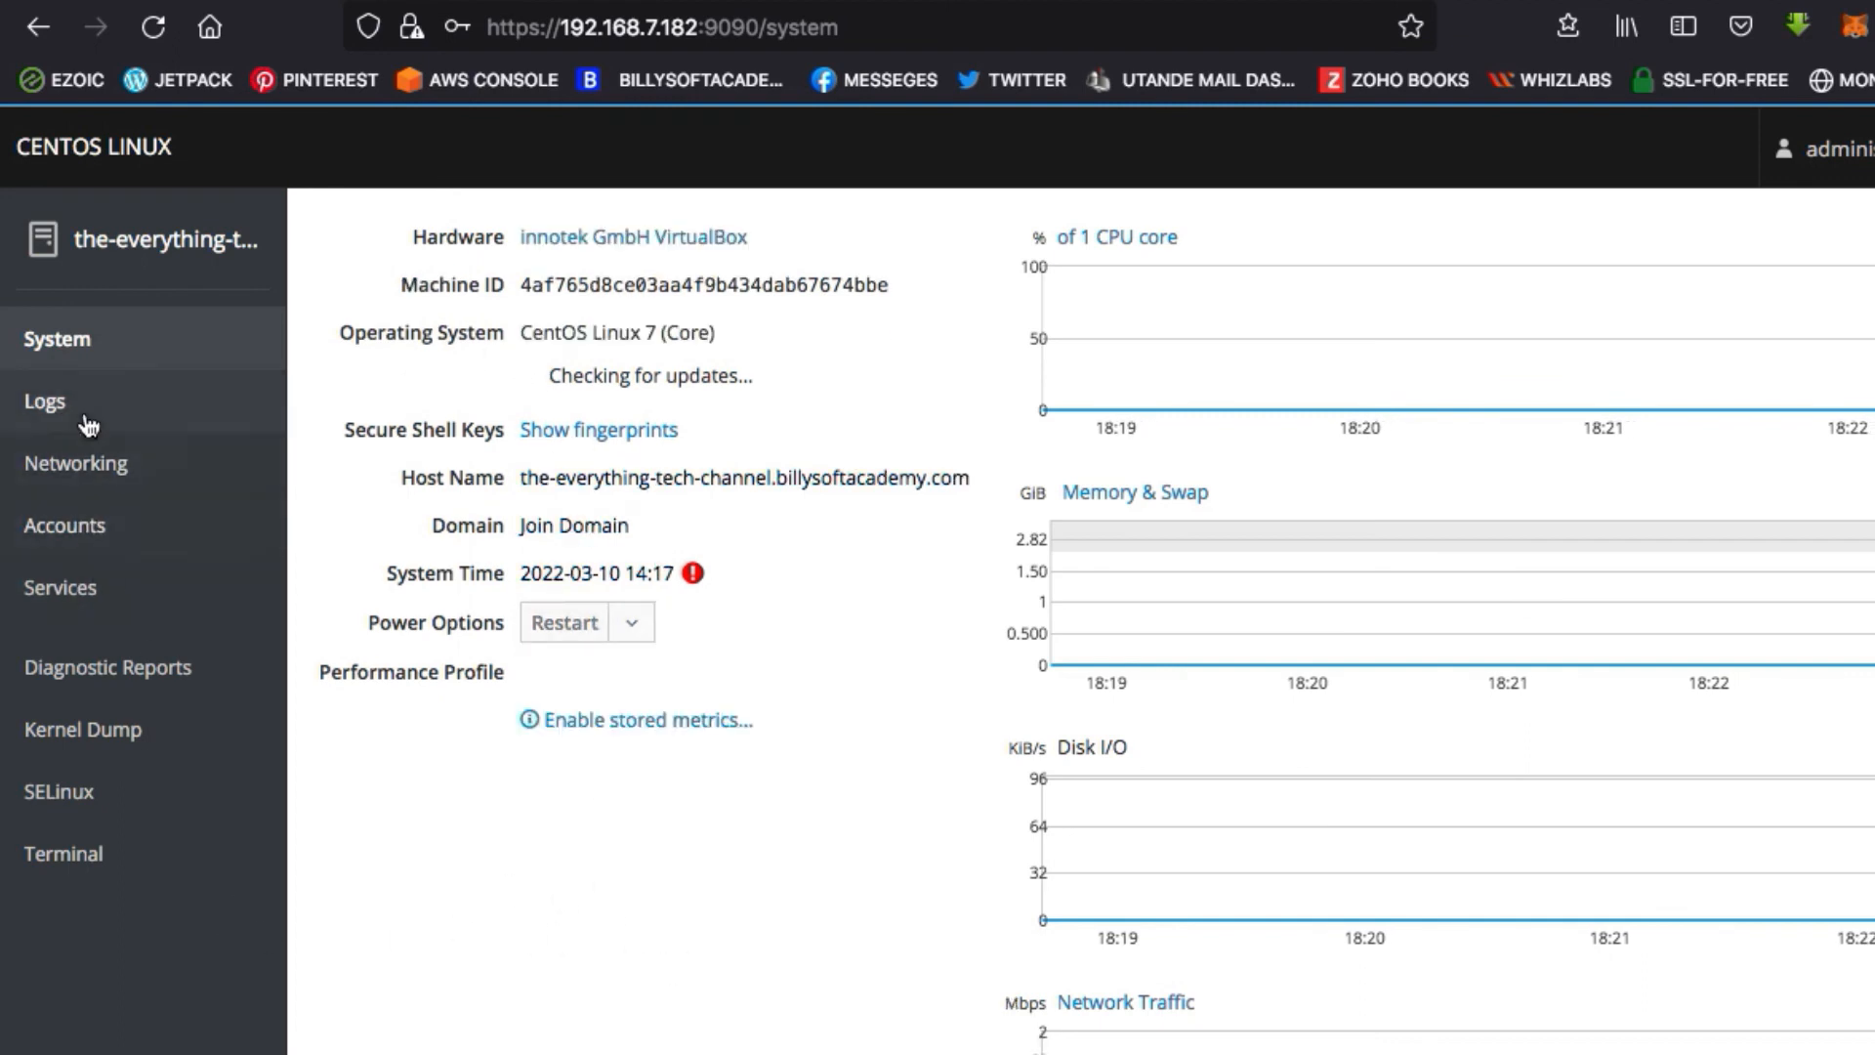
# Open Cockpit's built-in terminal and run "ifconfig" in it
pyautogui.click(121, 865)
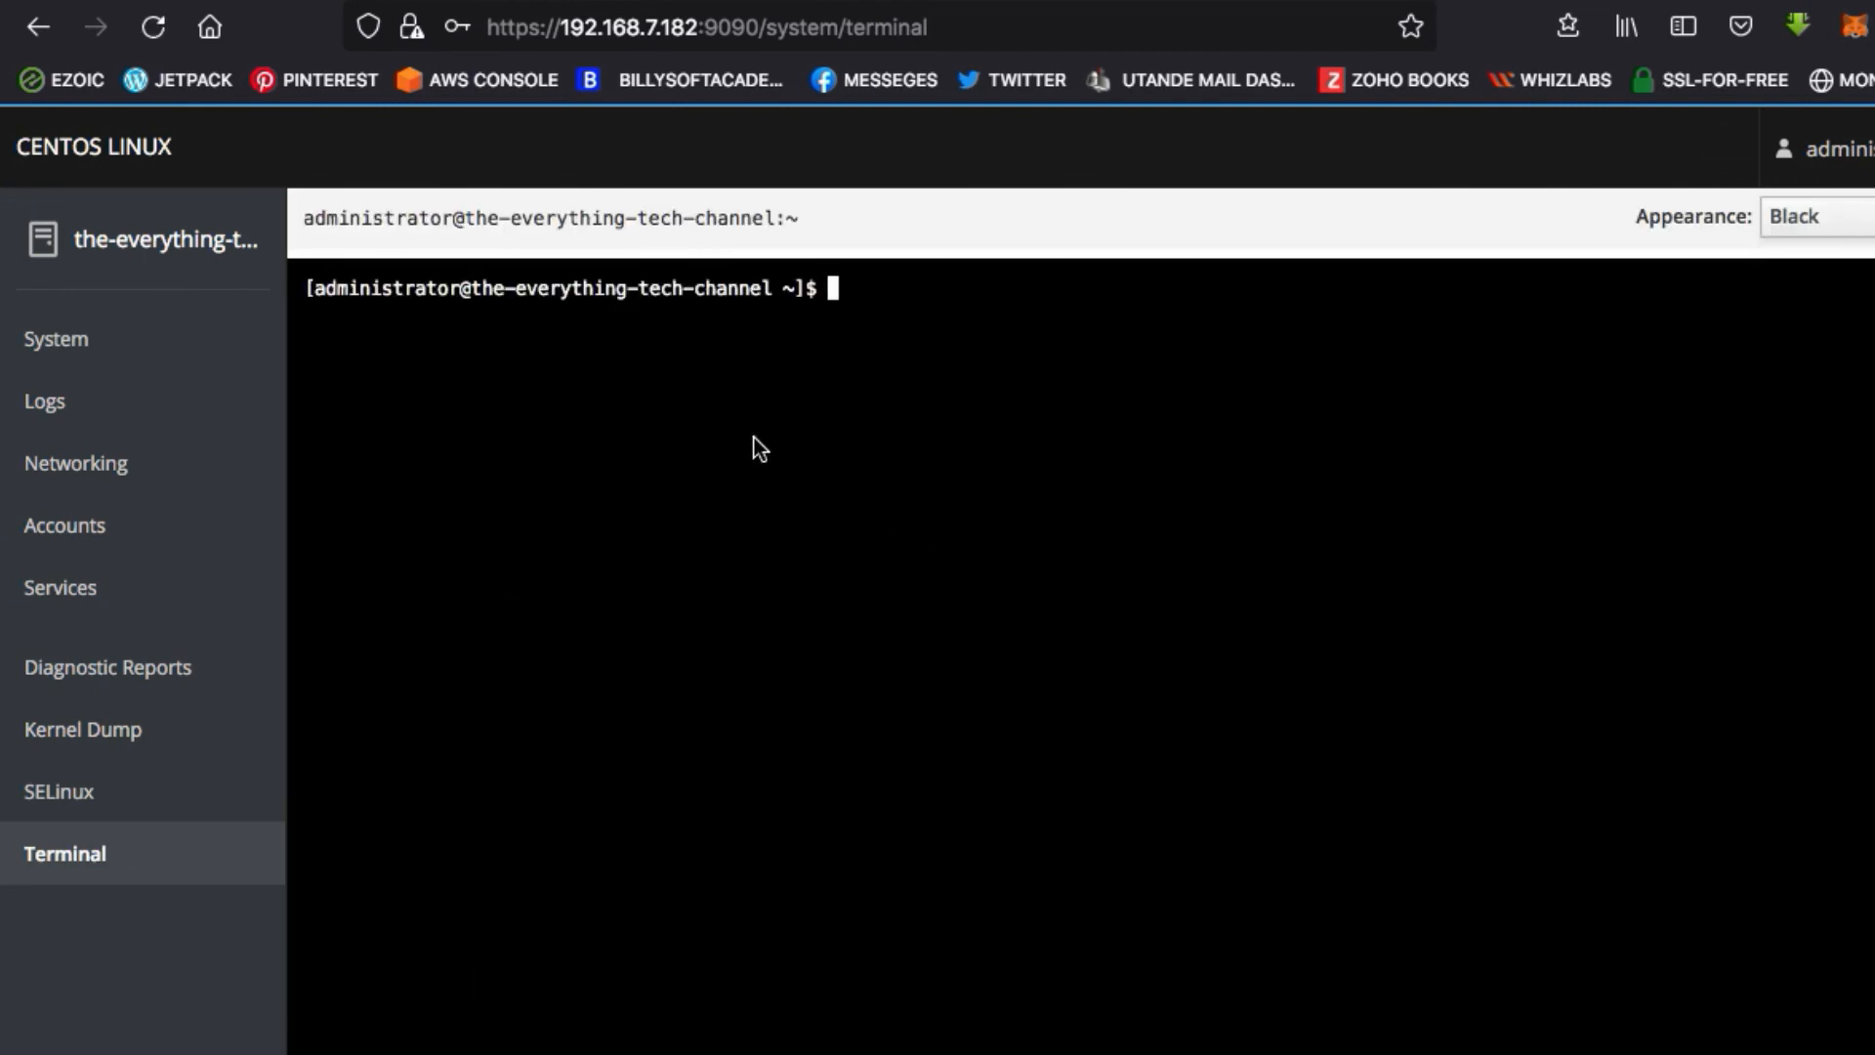
pyautogui.write('ifconfig')
pyautogui.press('Return')
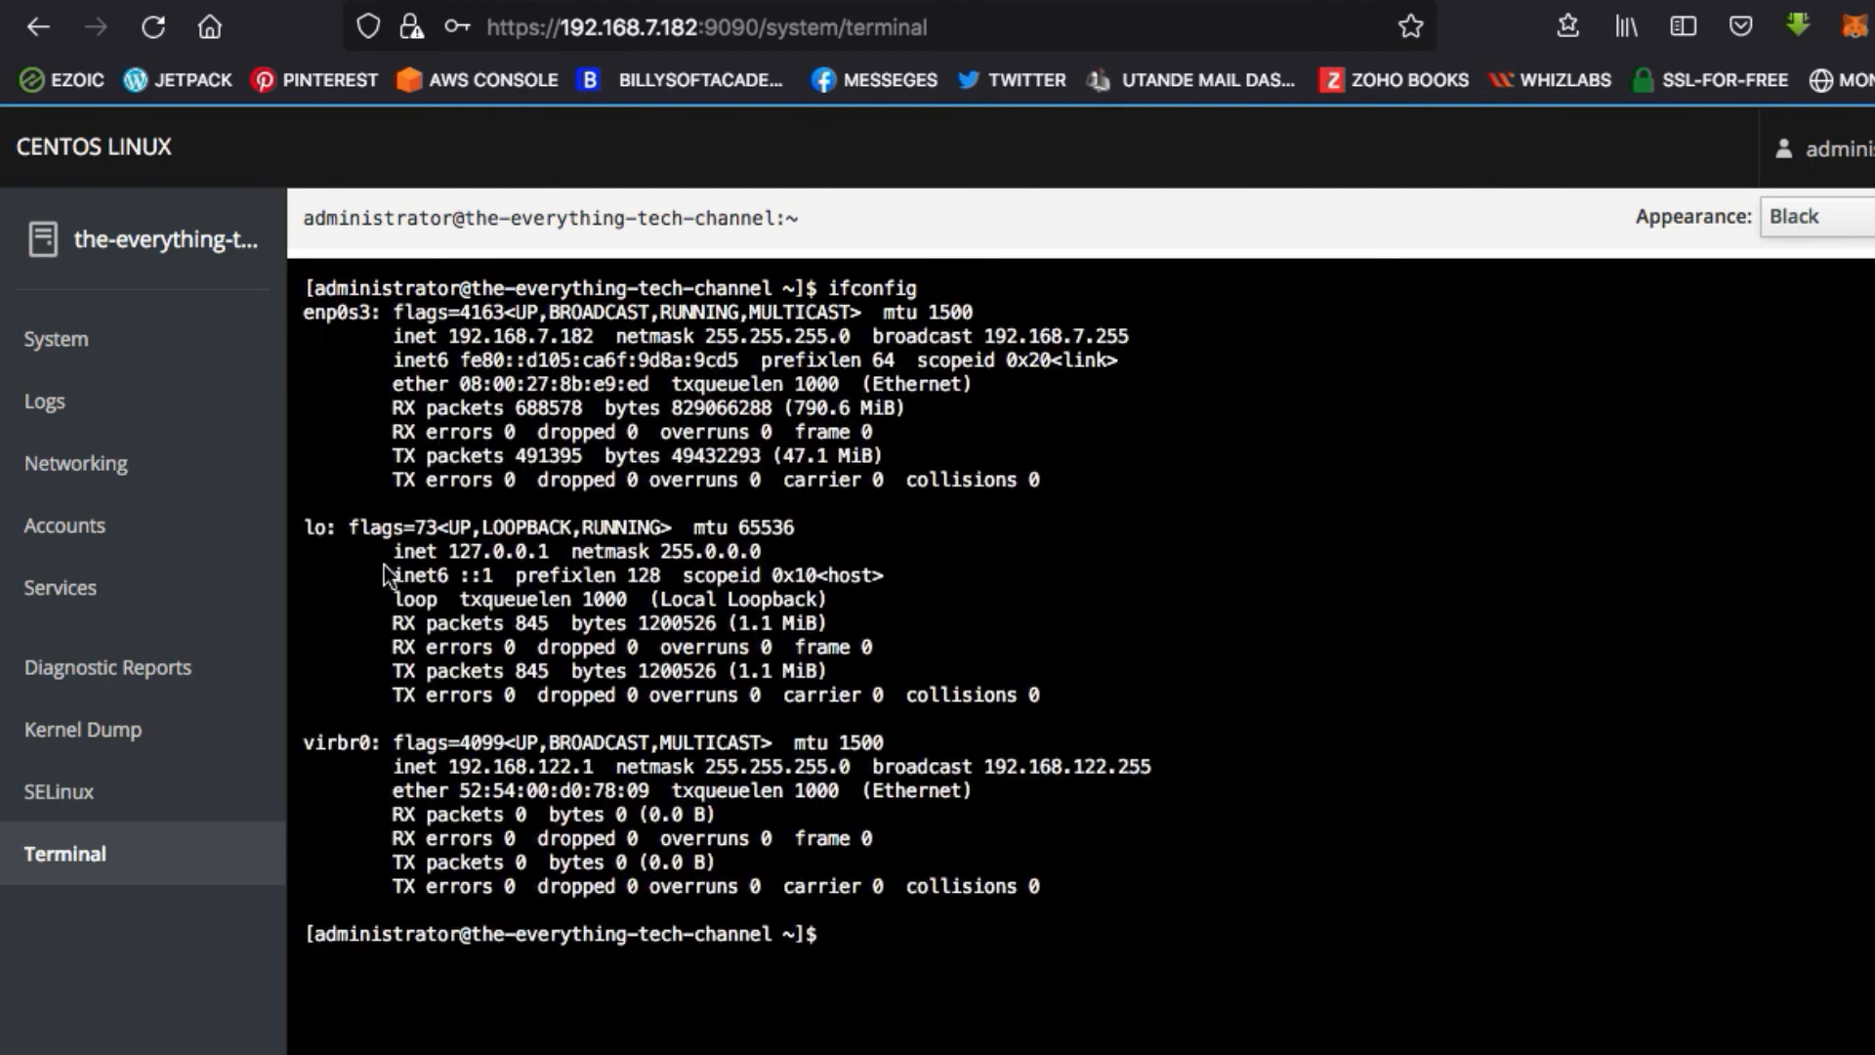
# Look at Cockpit's SELinux policy page and browse the list of system services
pyautogui.click(201, 791)
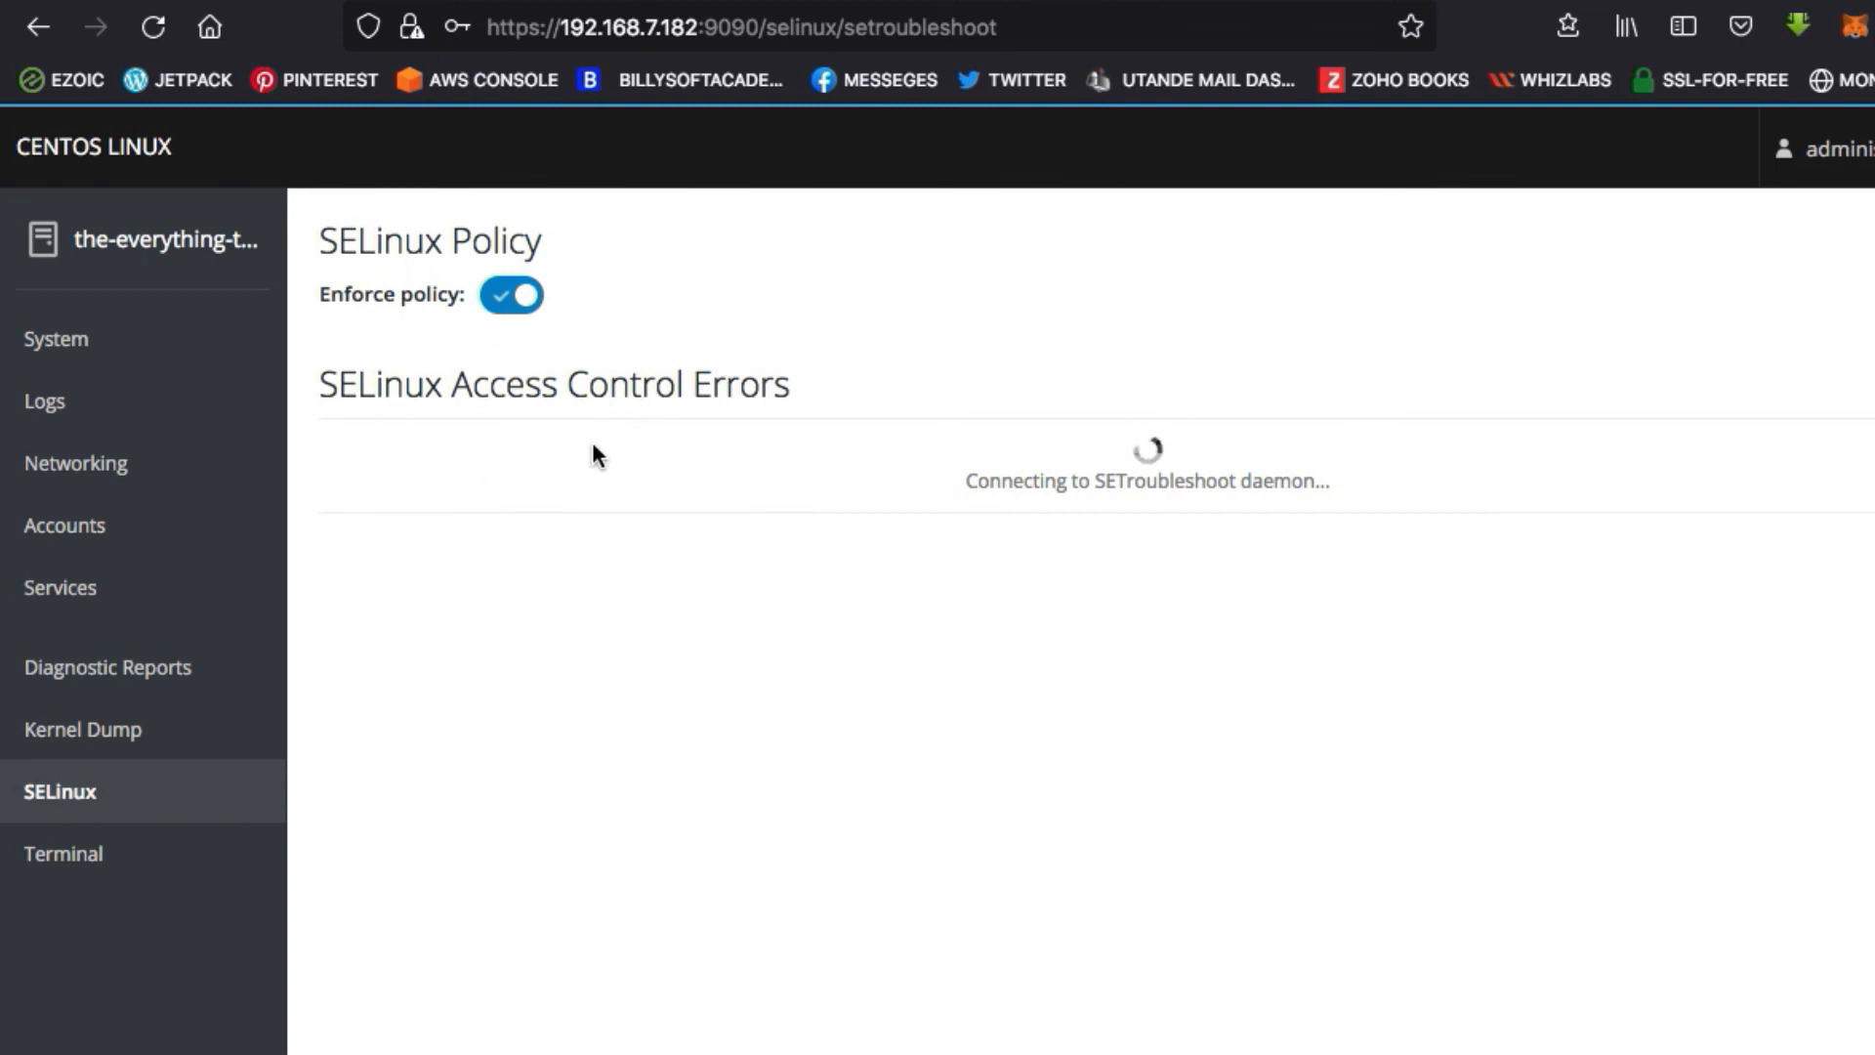
pyautogui.click(130, 597)
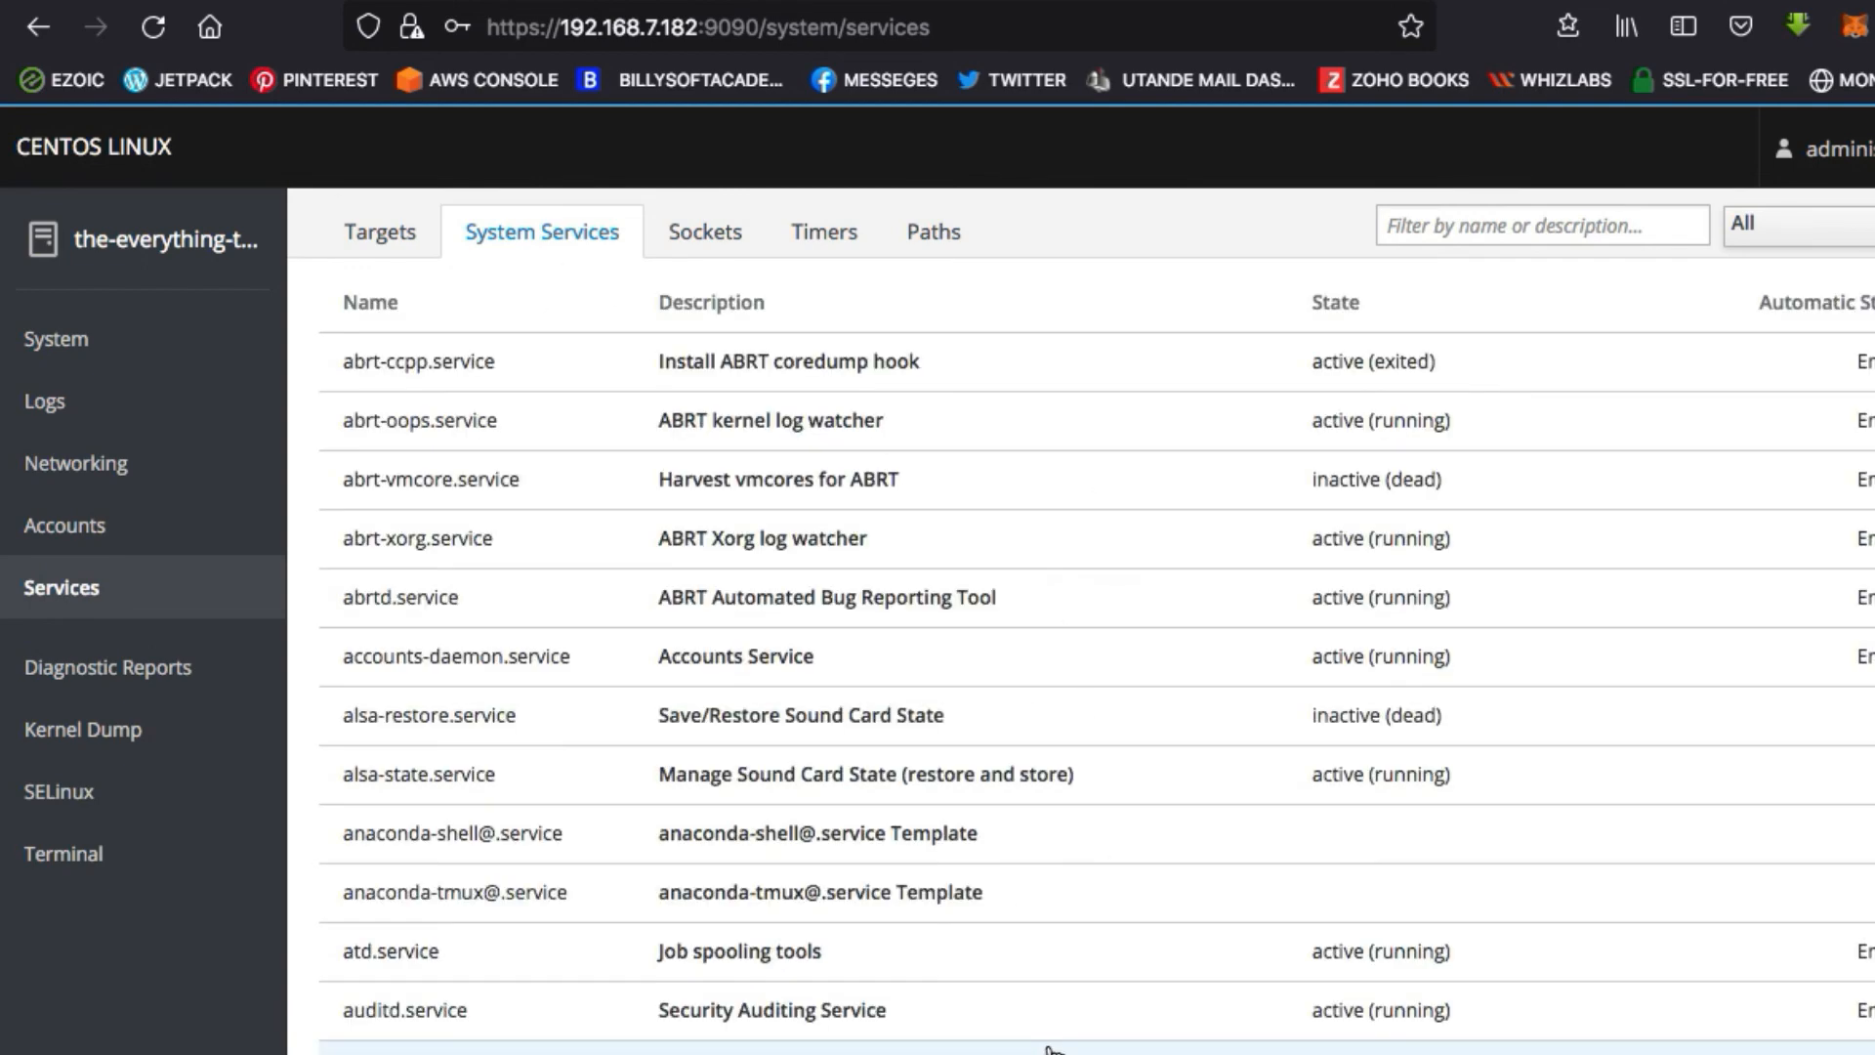
pyautogui.scroll(-3, 913, 882)
pyautogui.scroll(-5, 908, 878)
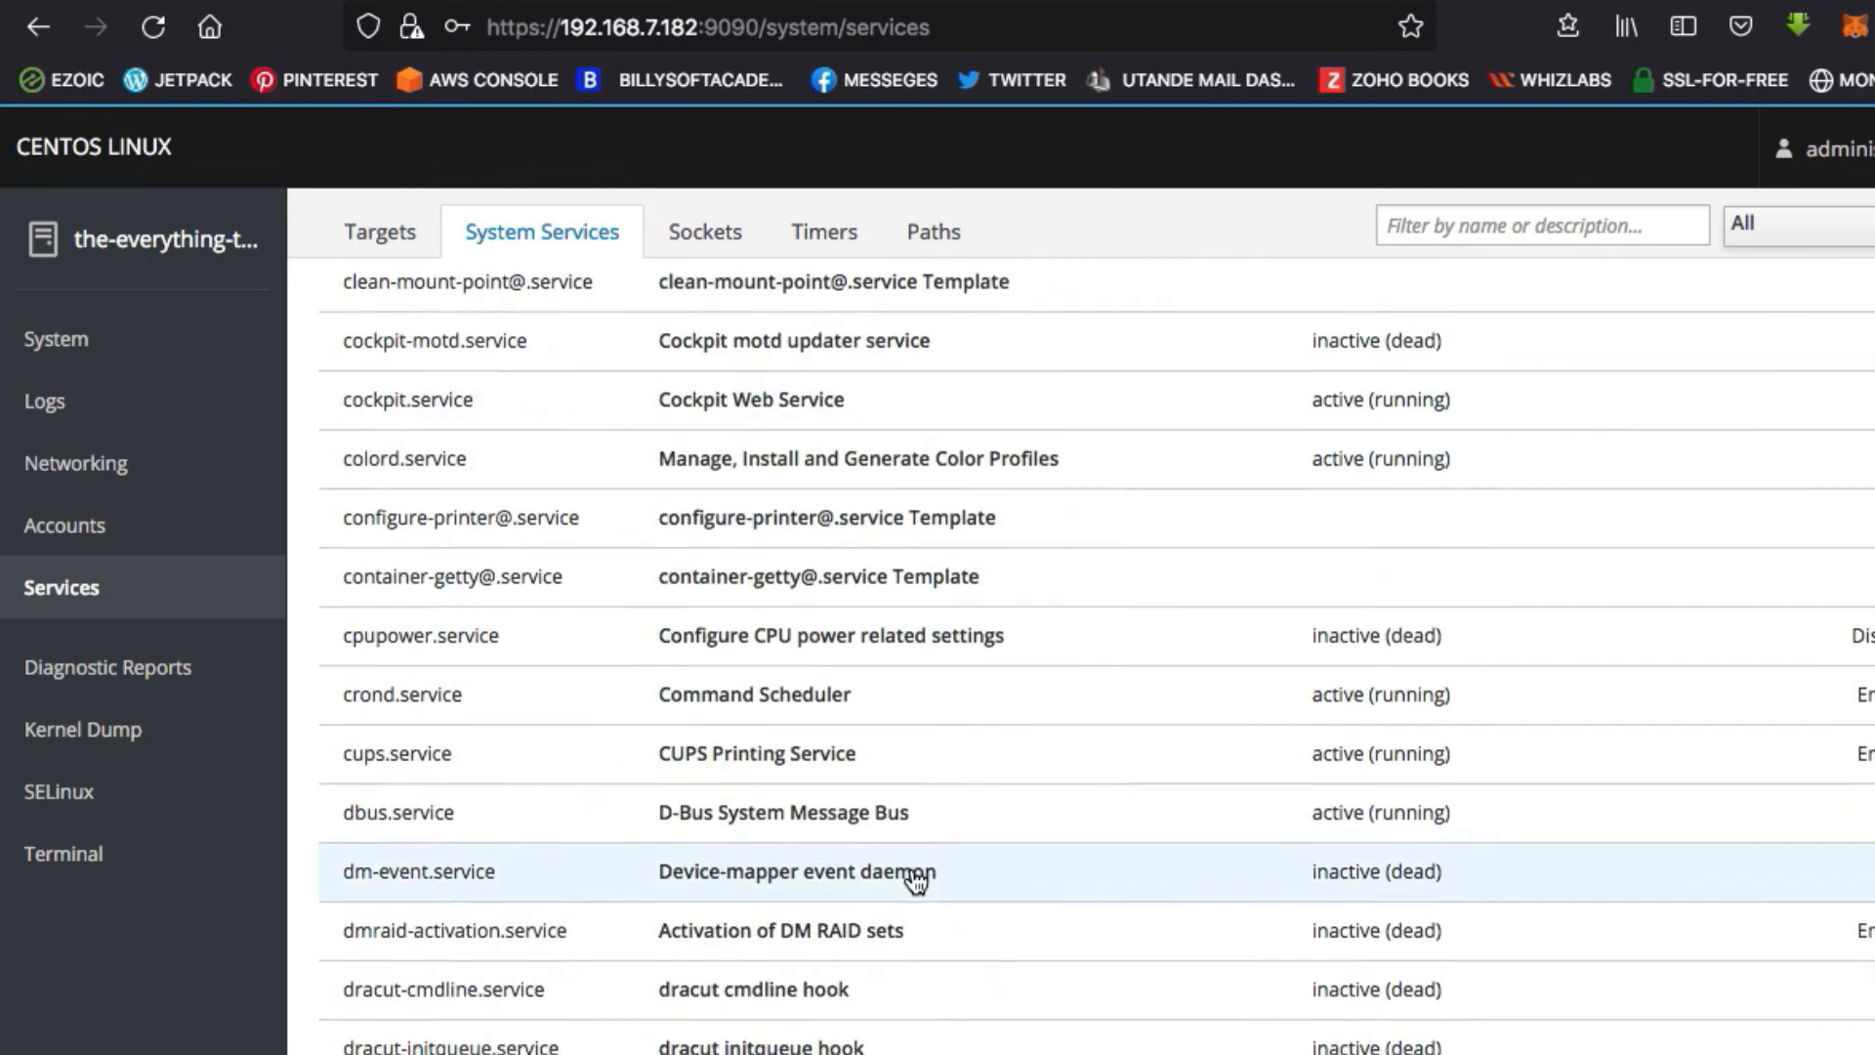
pyautogui.scroll(5, 908, 879)
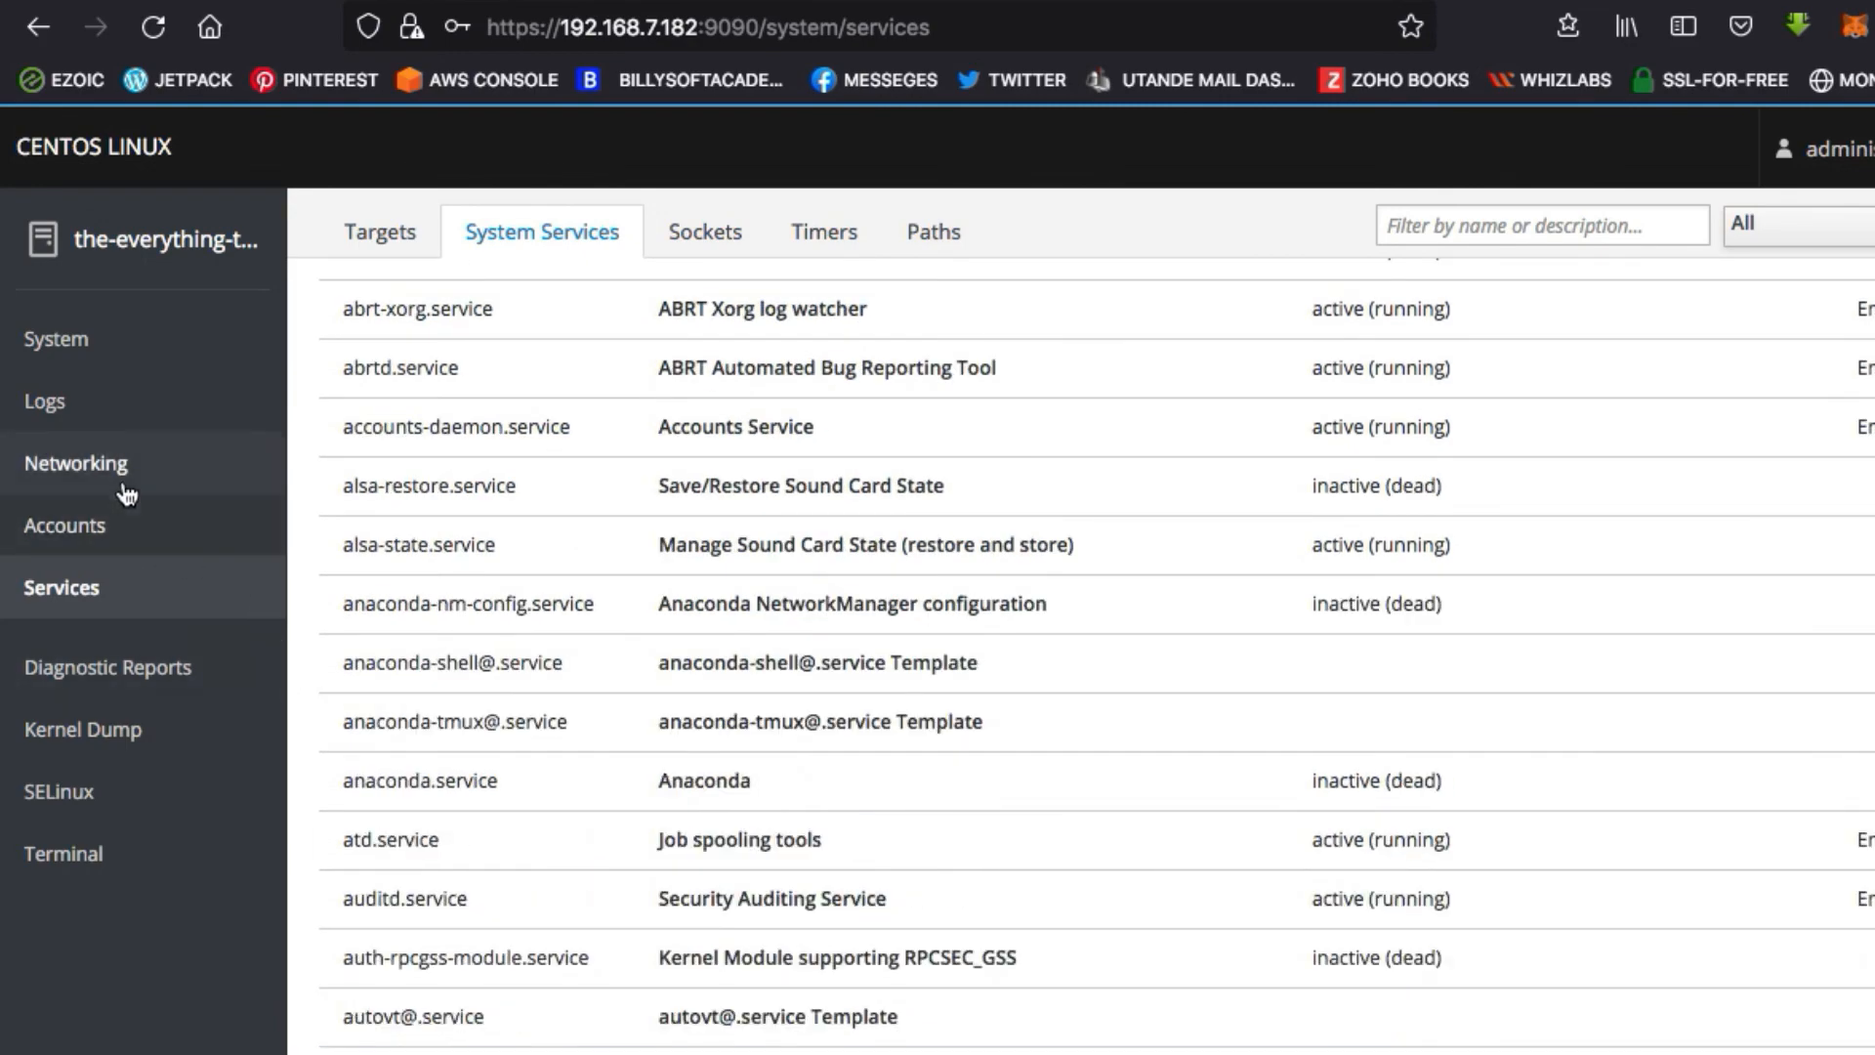
# Review the network interfaces and the system error logs, and return to Cockpit's System overview
pyautogui.click(125, 483)
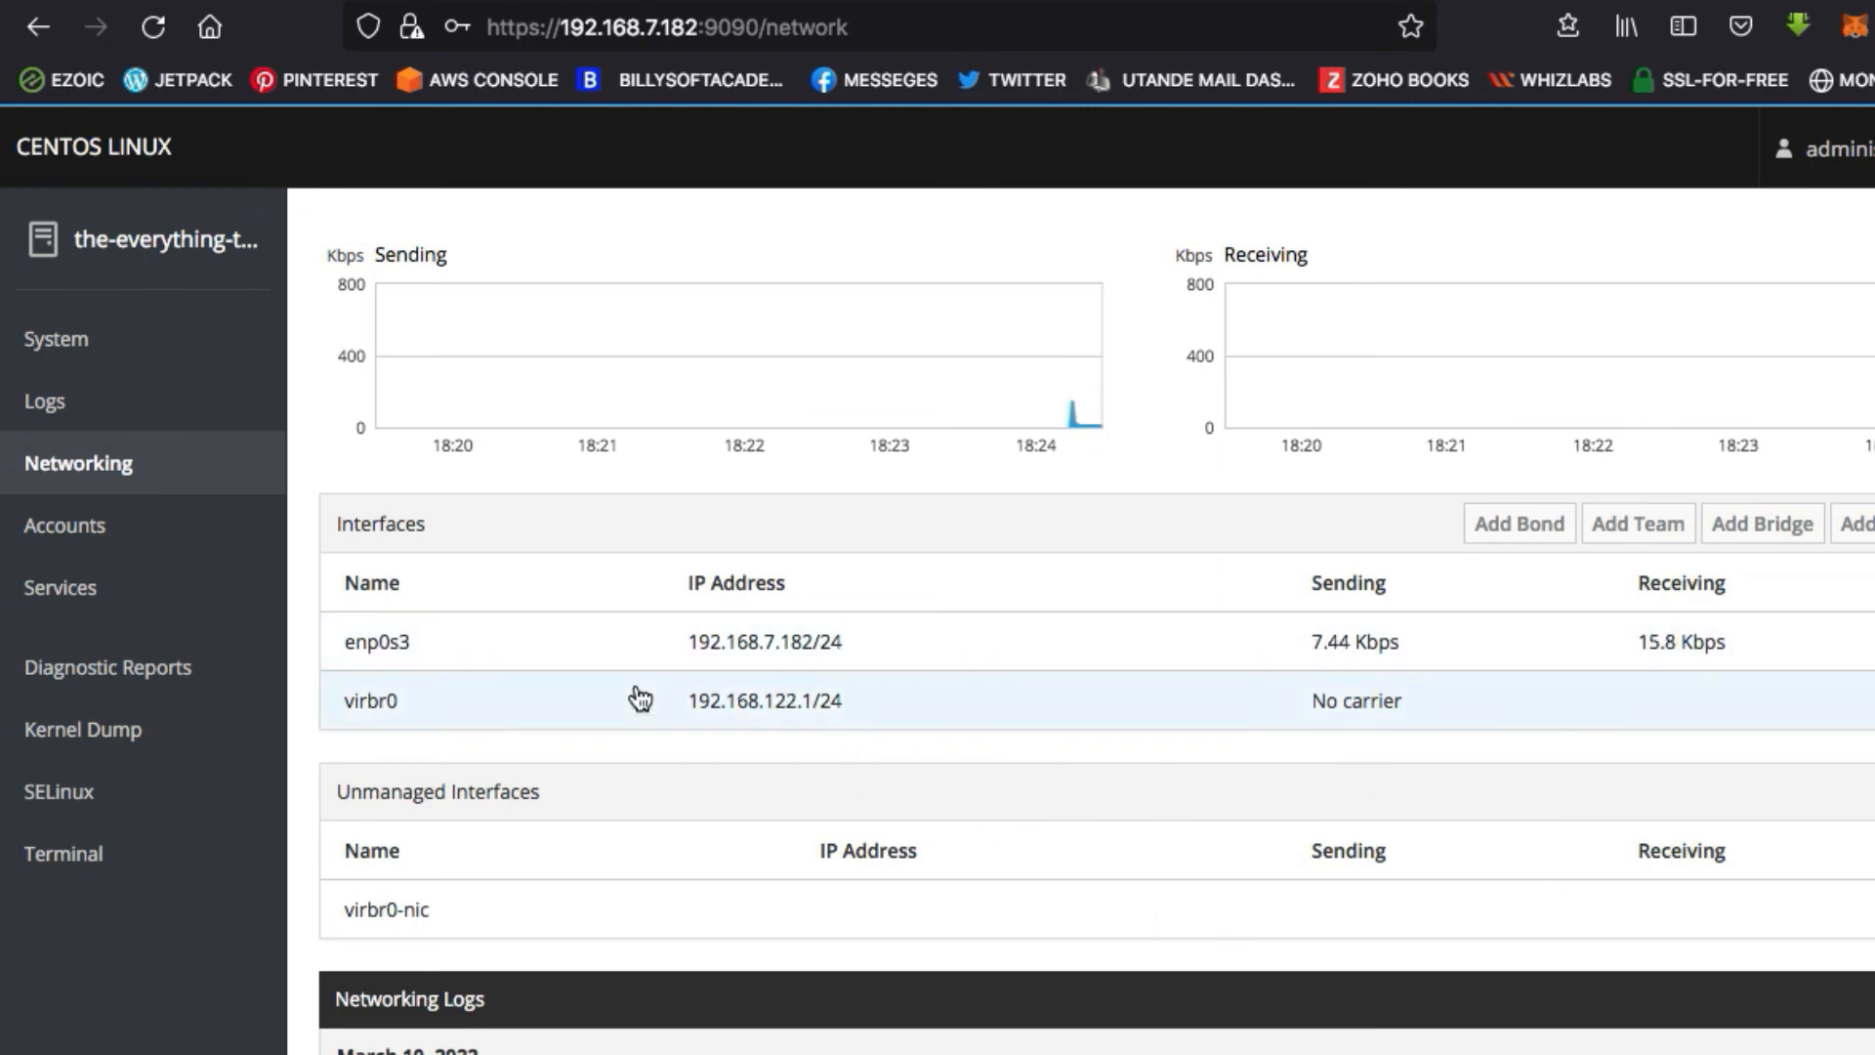
pyautogui.click(46, 401)
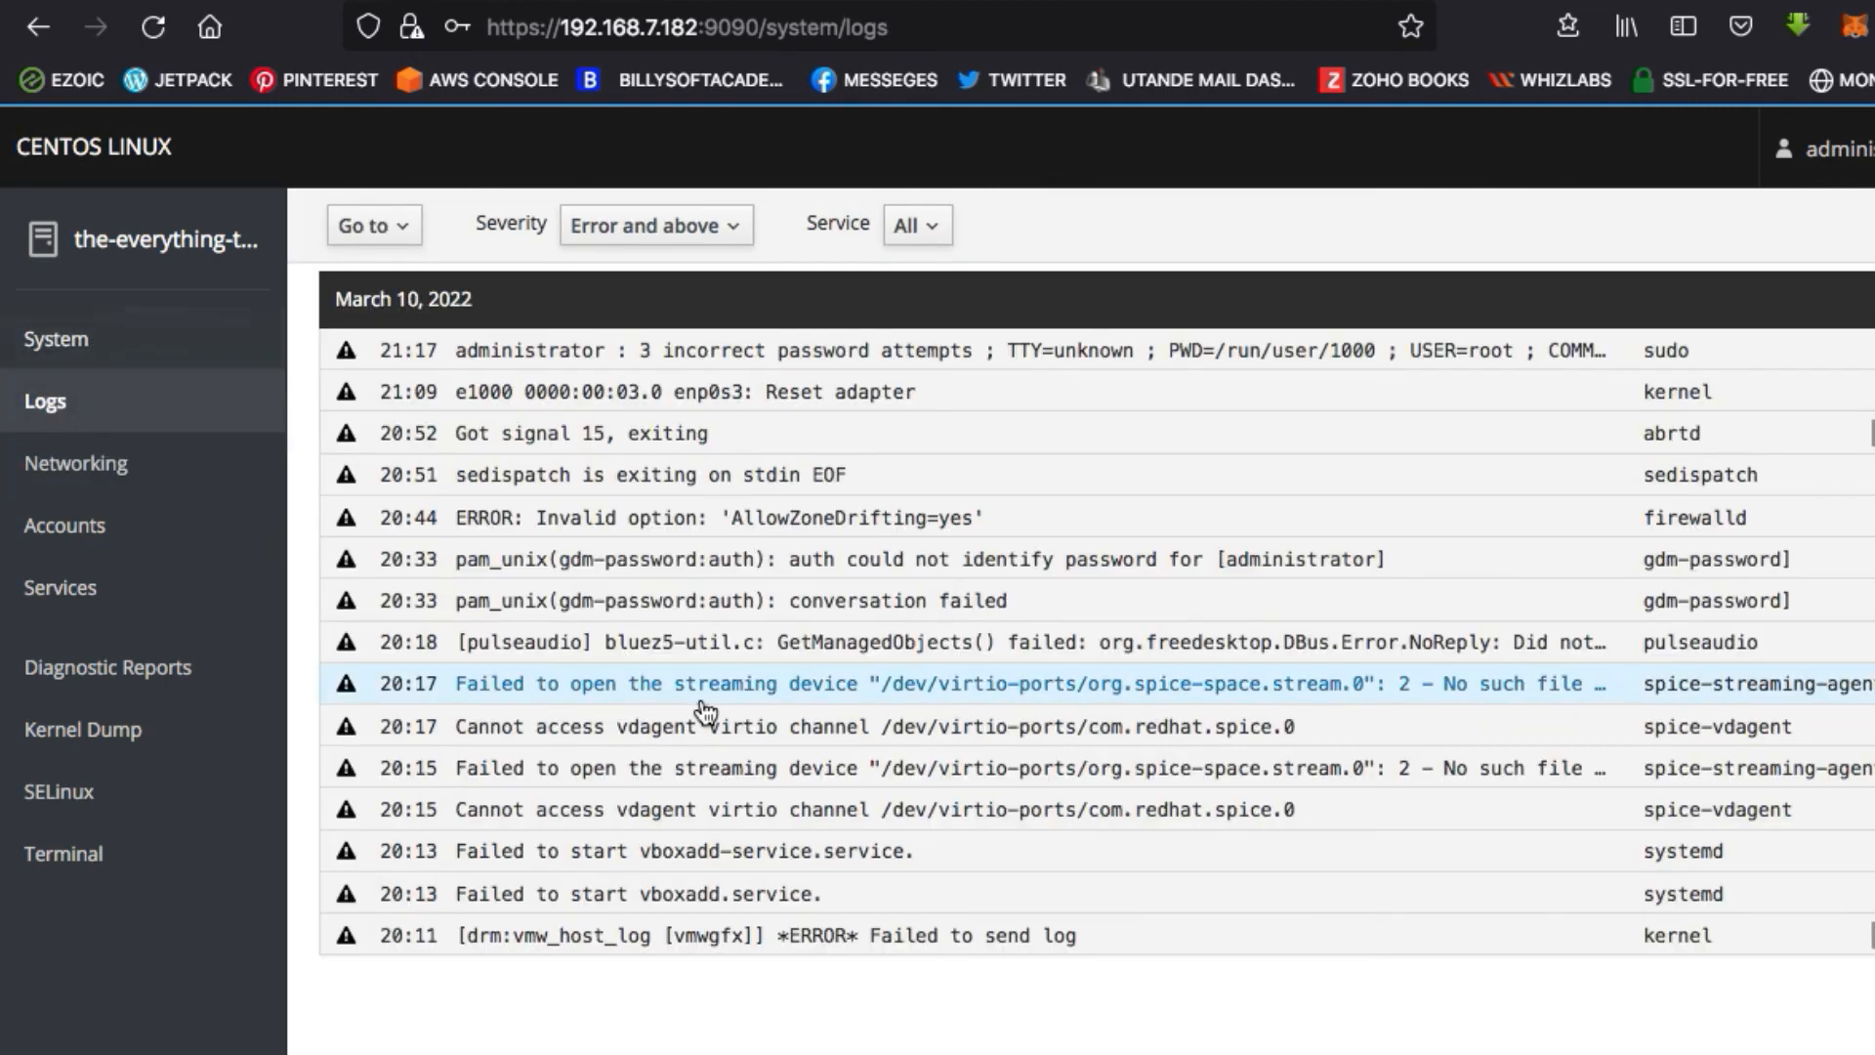
pyautogui.click(57, 338)
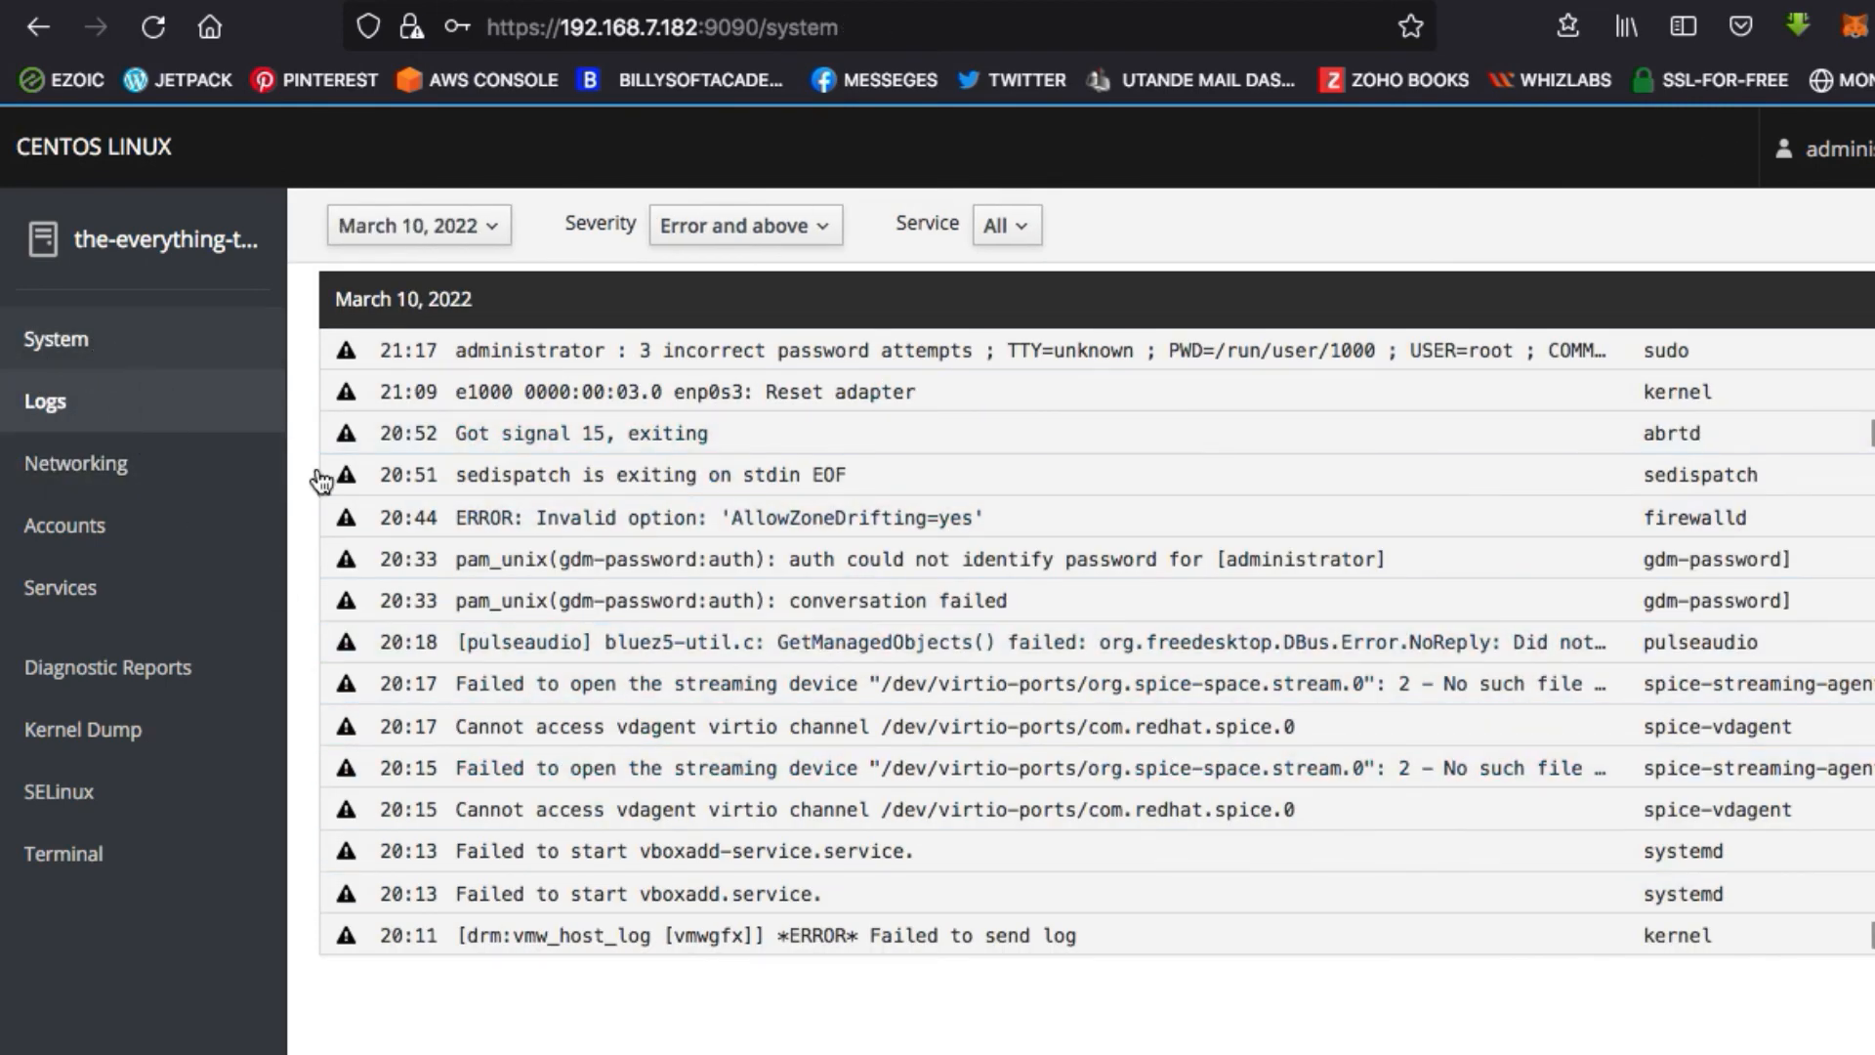